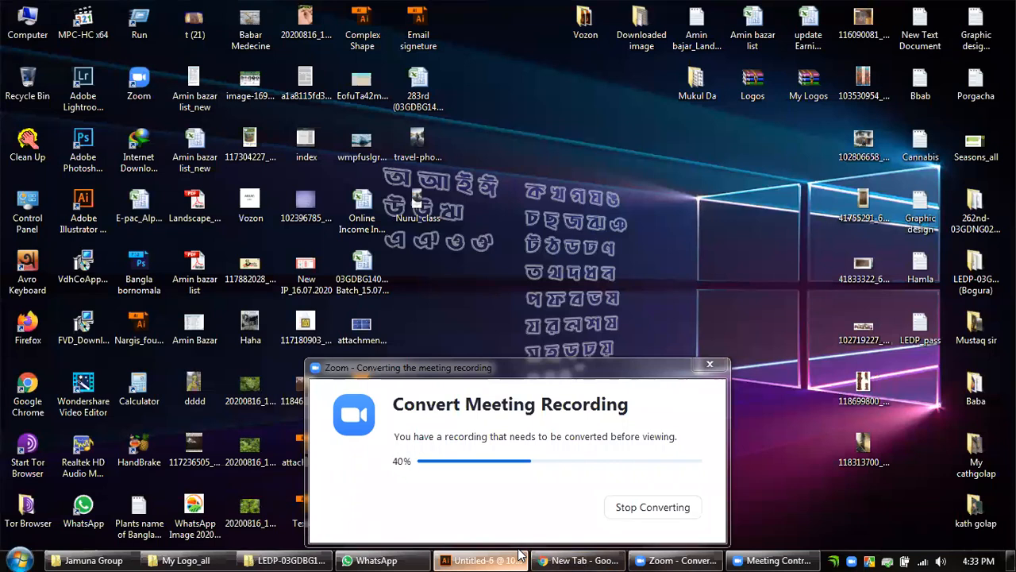
# Switch to the empty Untitled-6 document in Illustrator.
pyautogui.click(521, 556)
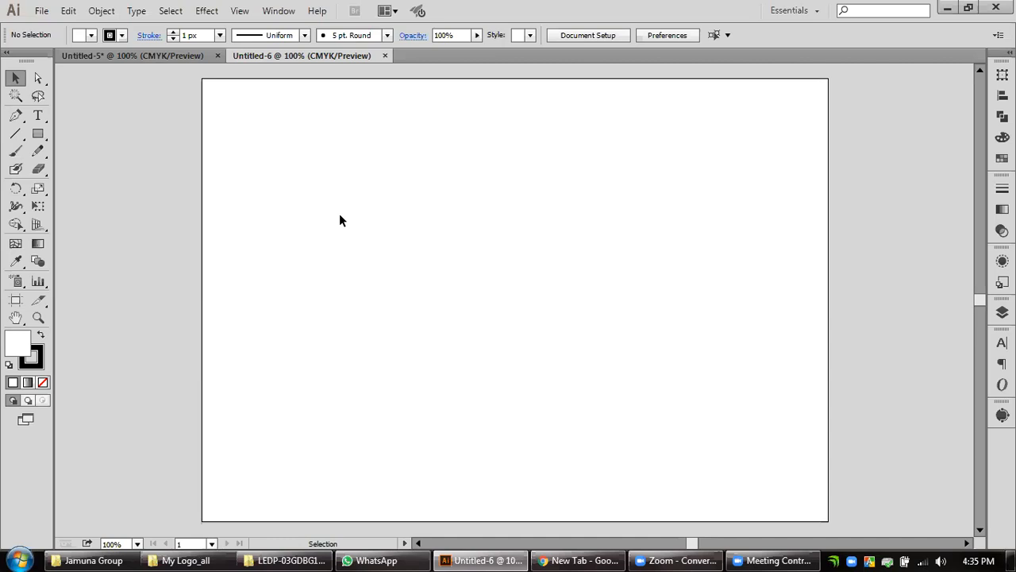
pyautogui.press('t')
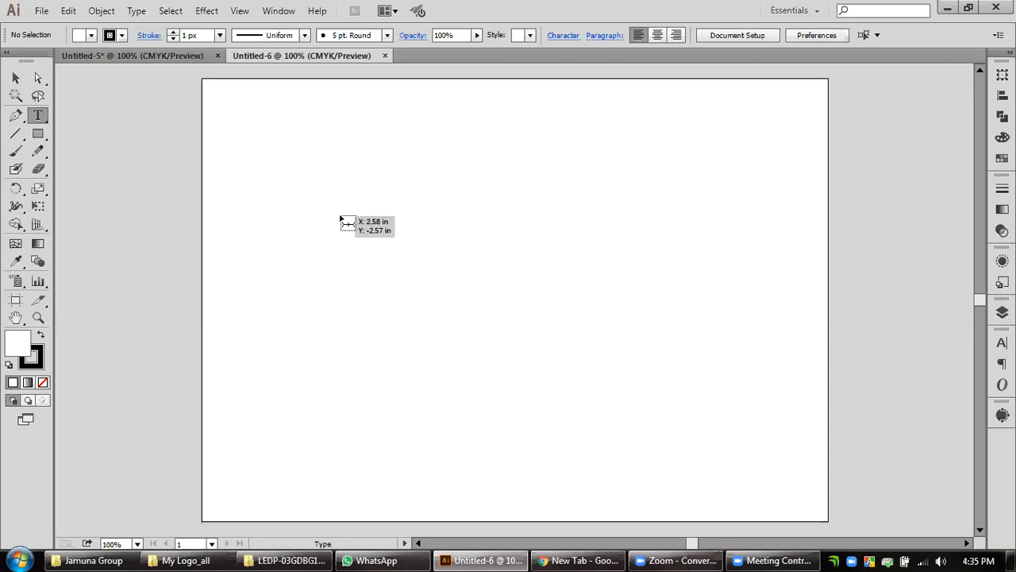
pyautogui.hotkey('shift', 'o')
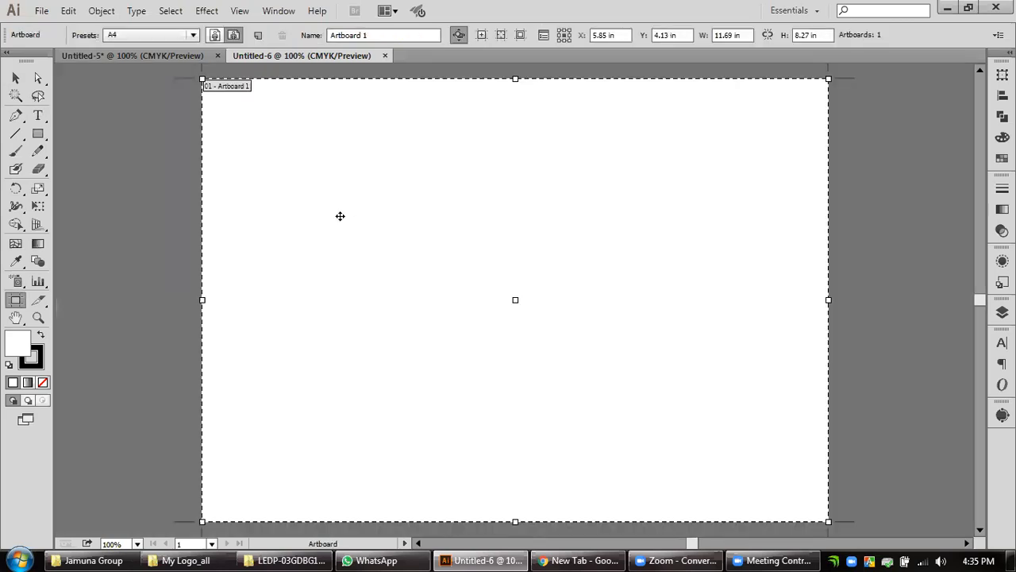
pyautogui.click(16, 78)
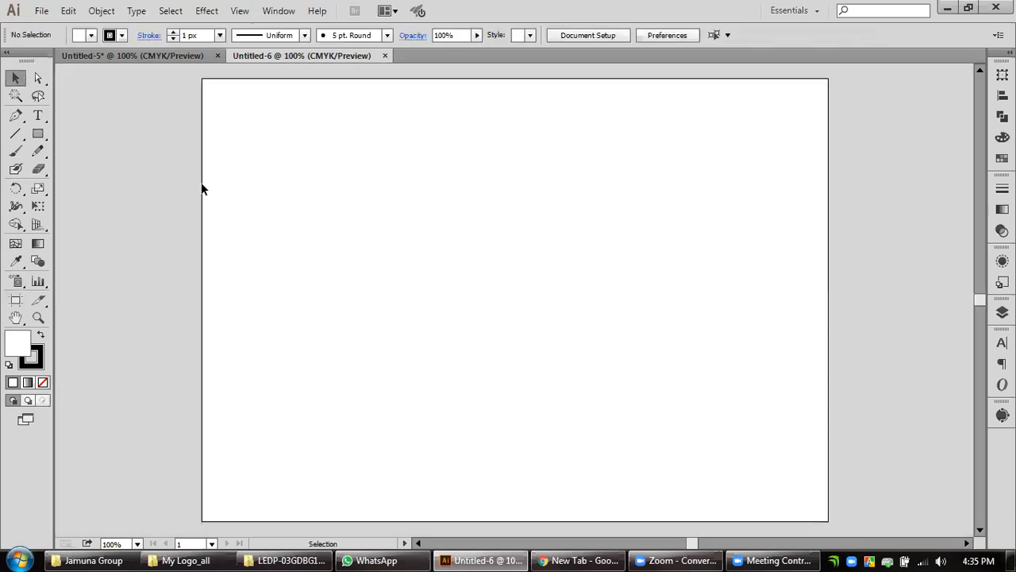
# Add a point text reading "HOORAIN HTF LIMITED" in the middle of the artboard.
pyautogui.press('t')
pyautogui.click(638, 305)
pyautogui.write('HOORAIN')
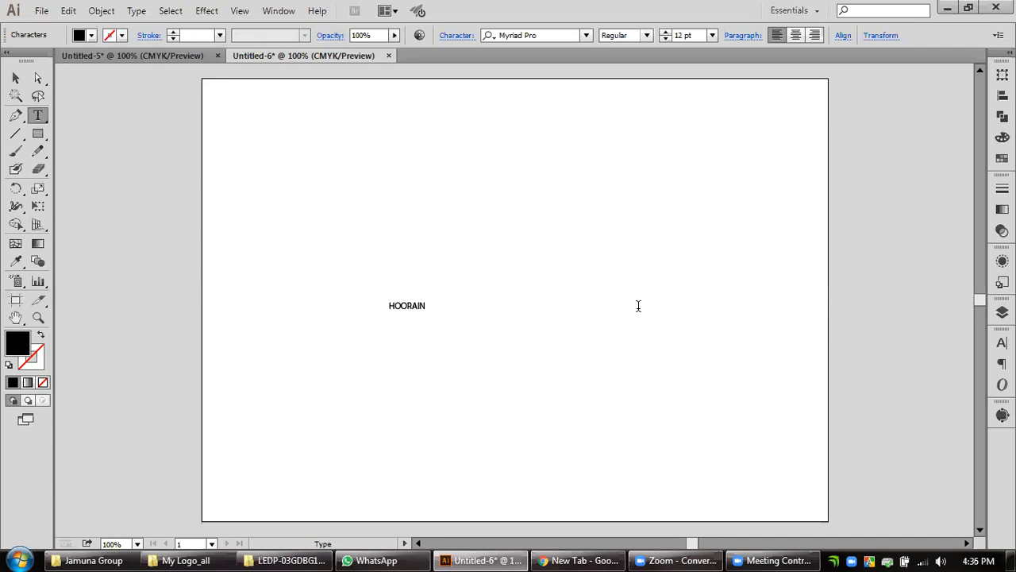
pyautogui.write(' HTF LIMITED')
pyautogui.press('Escape')
# Move the company name to the upper middle of the artboard and enlarge it to about 46 pt.
pyautogui.moveTo(476, 313); pyautogui.dragTo(541, 309)
pyautogui.moveTo(593, 237); pyautogui.dragTo(650, 255)
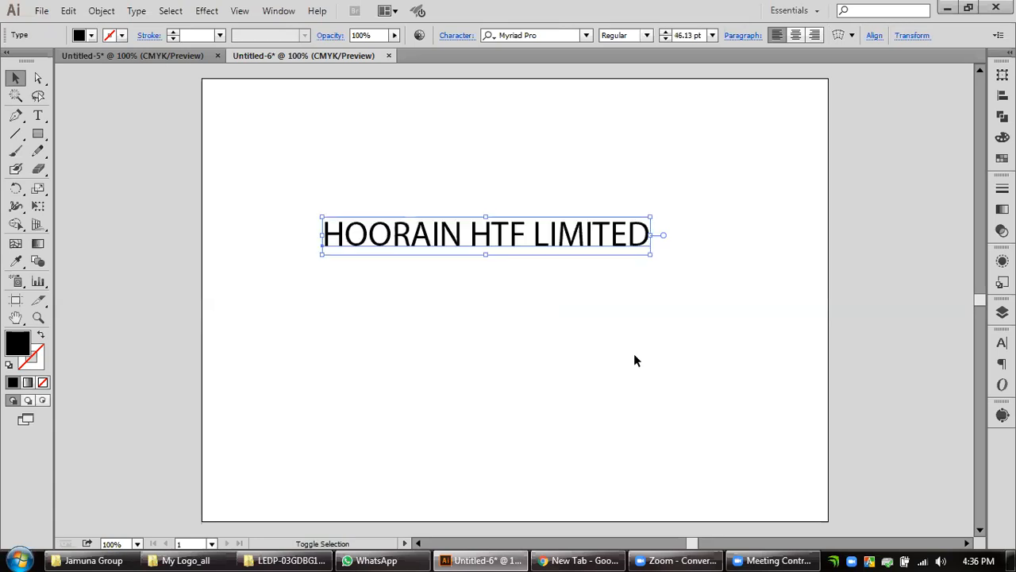
pyautogui.click(548, 329)
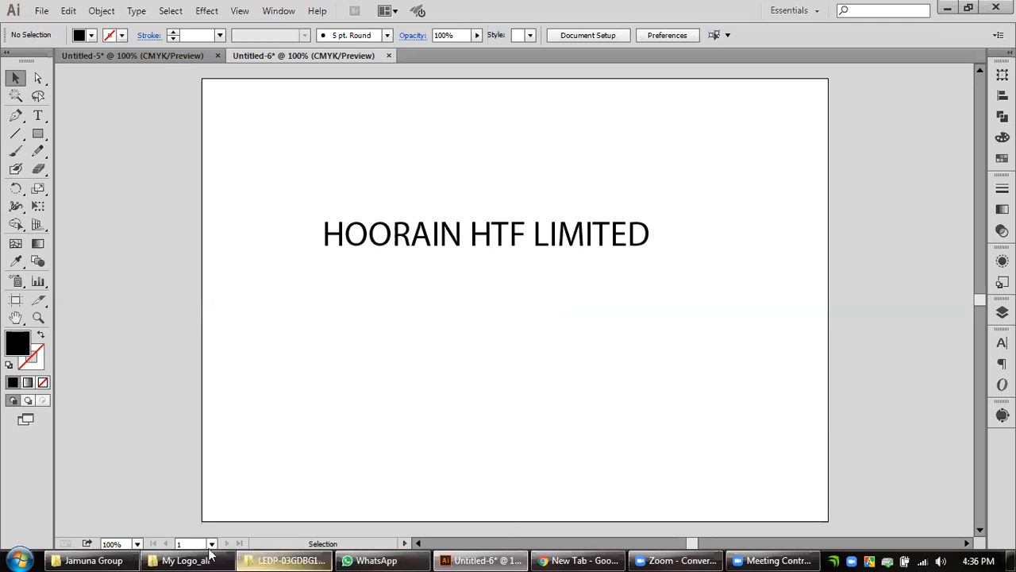
# Open the Class Module_Graphic Design PDF and copy the day 4 logo design topics from the specialized course outline on page 9.
pyautogui.click(264, 553)
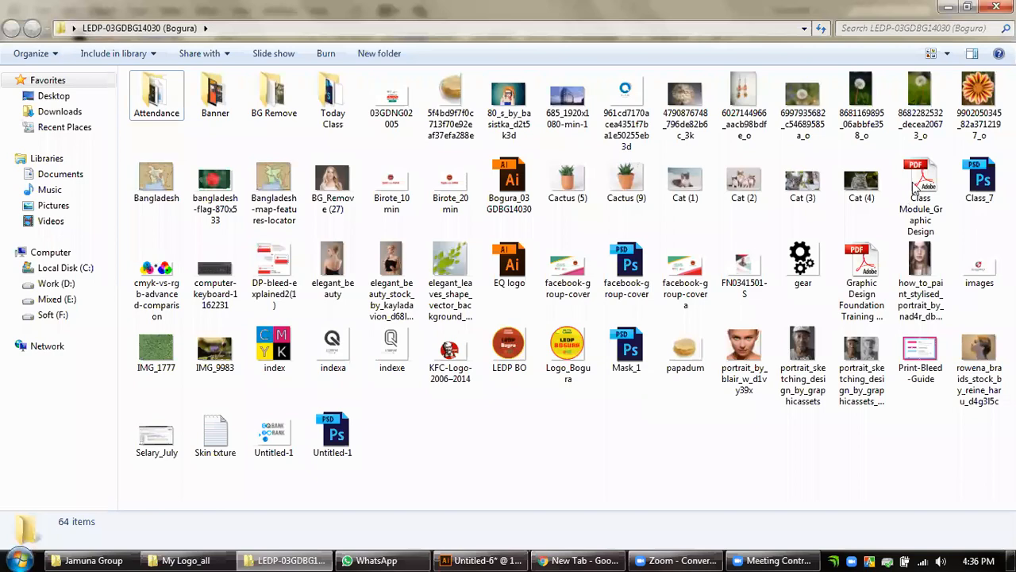
pyautogui.click(914, 189)
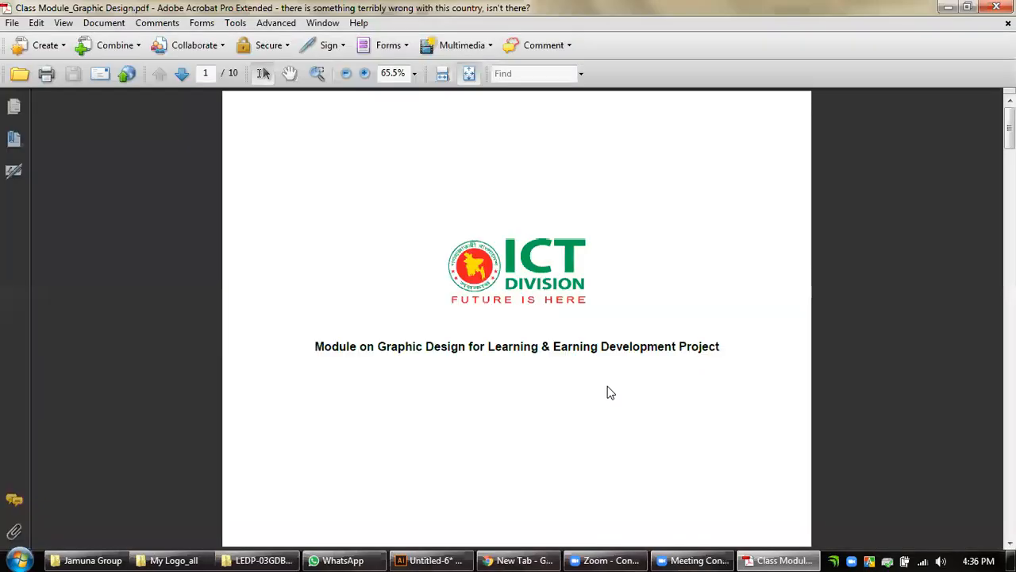
pyautogui.hotkey('ctrl', '2')
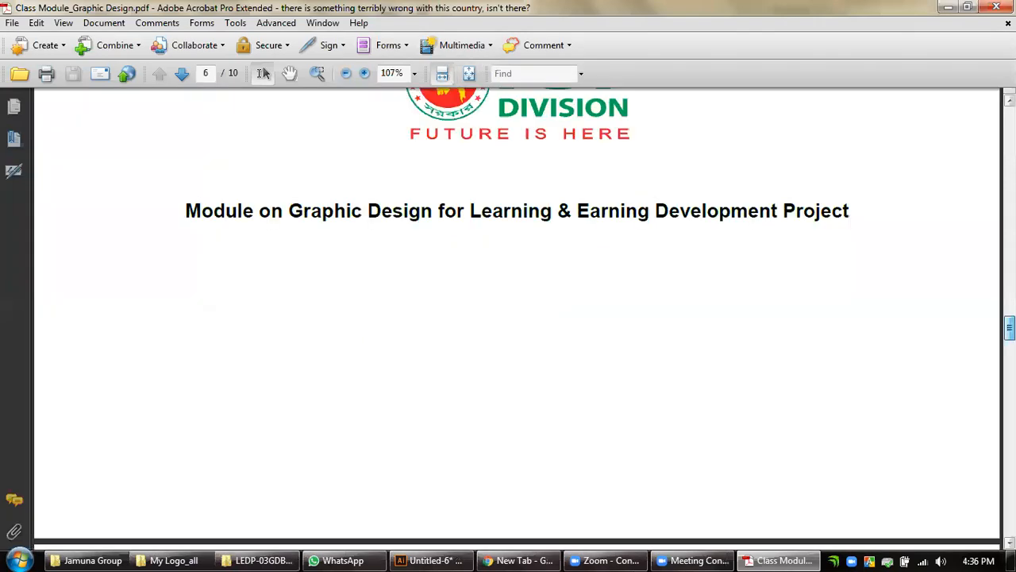
pyautogui.press('End')
pyautogui.press('Left')
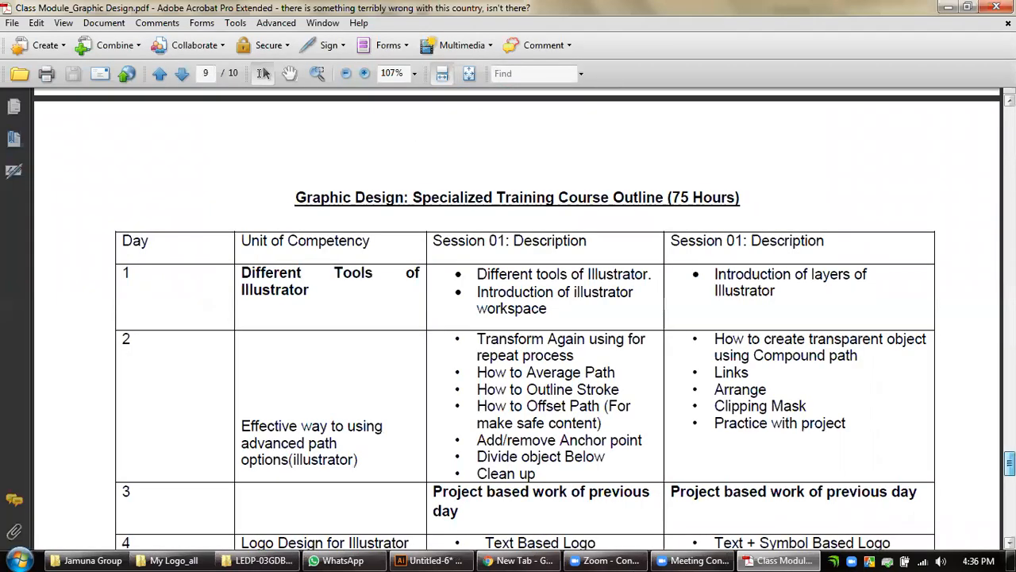
pyautogui.scroll(-3, 825, 414)
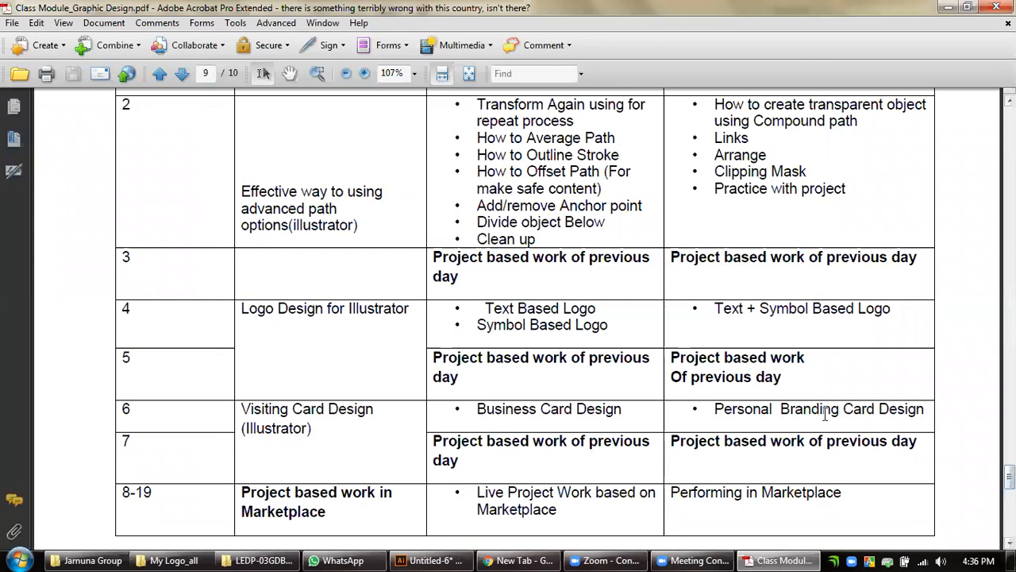
pyautogui.tripleClick(886, 319)
pyautogui.hotkey('ctrl', 'c')
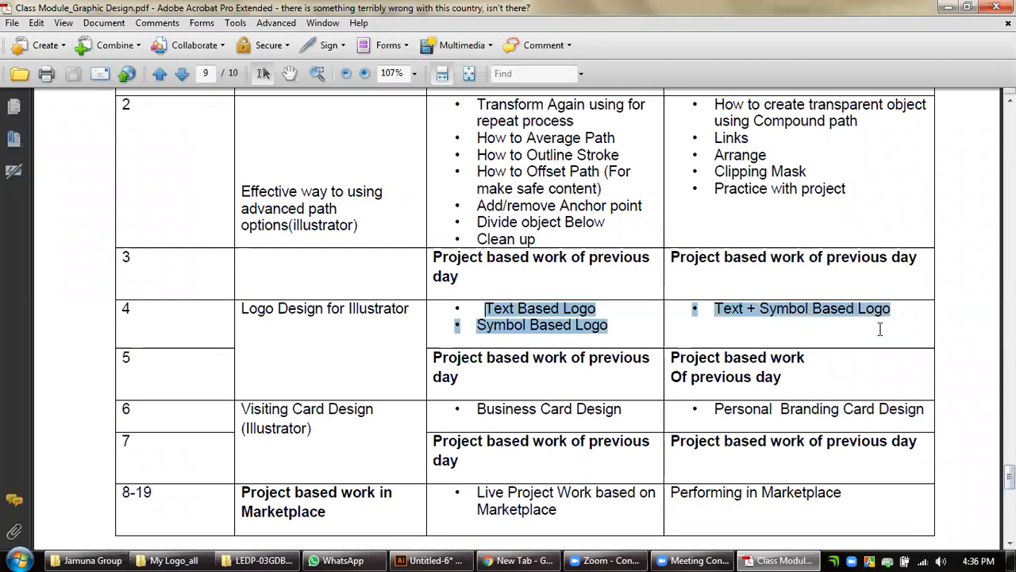
# Back in Illustrator, duplicate the company name below the original and replace the copy's text with the copied logo topics.
pyautogui.click(401, 554)
pyautogui.moveTo(458, 241); pyautogui.dragTo(447, 342)
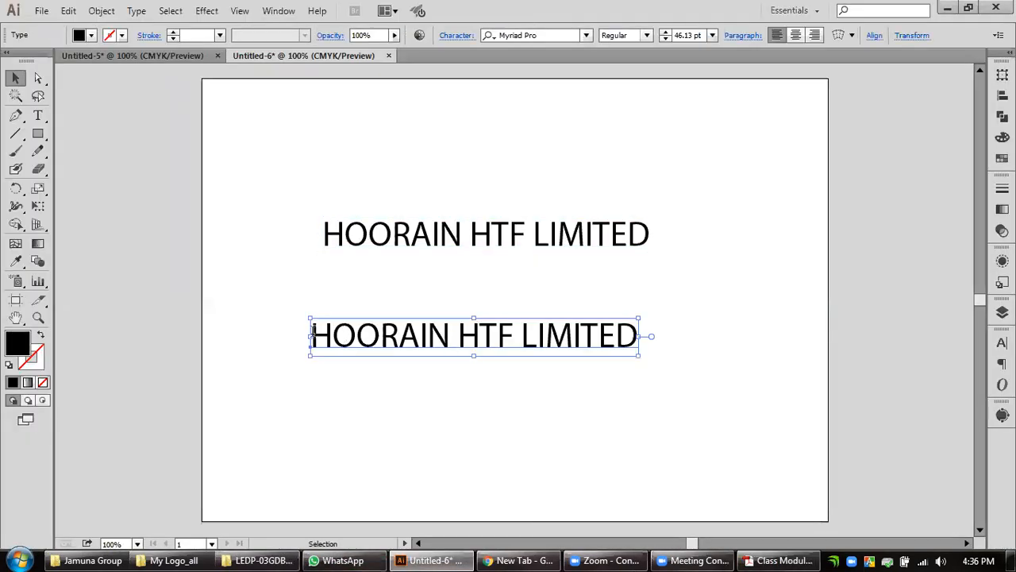
pyautogui.tripleClick(312, 334)
pyautogui.hotkey('ctrl', 'v')
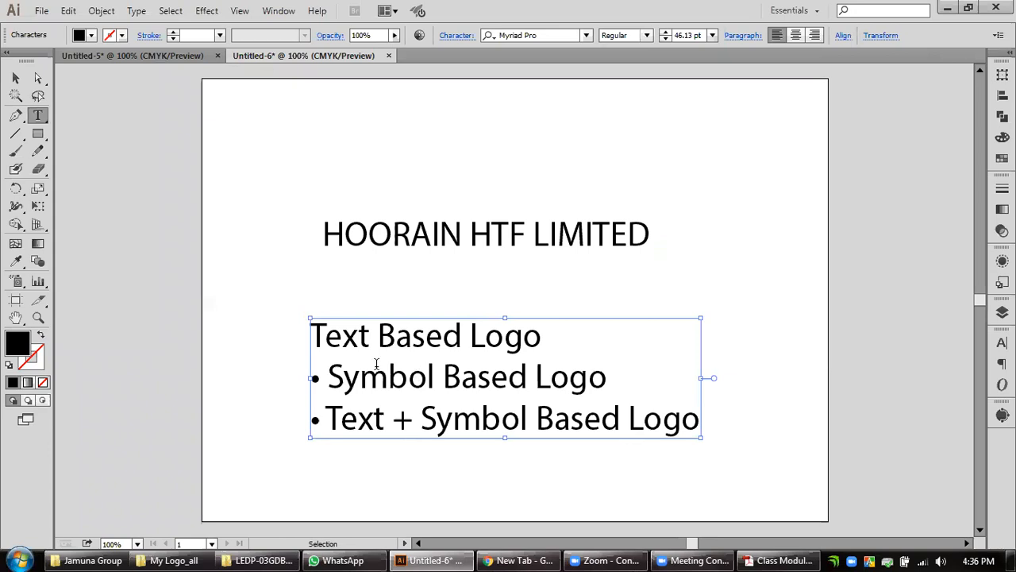
# Remove the bullets before "Symbol Based Logo" and "Text + Symbol Based Logo" in the pasted list.
pyautogui.click(316, 341)
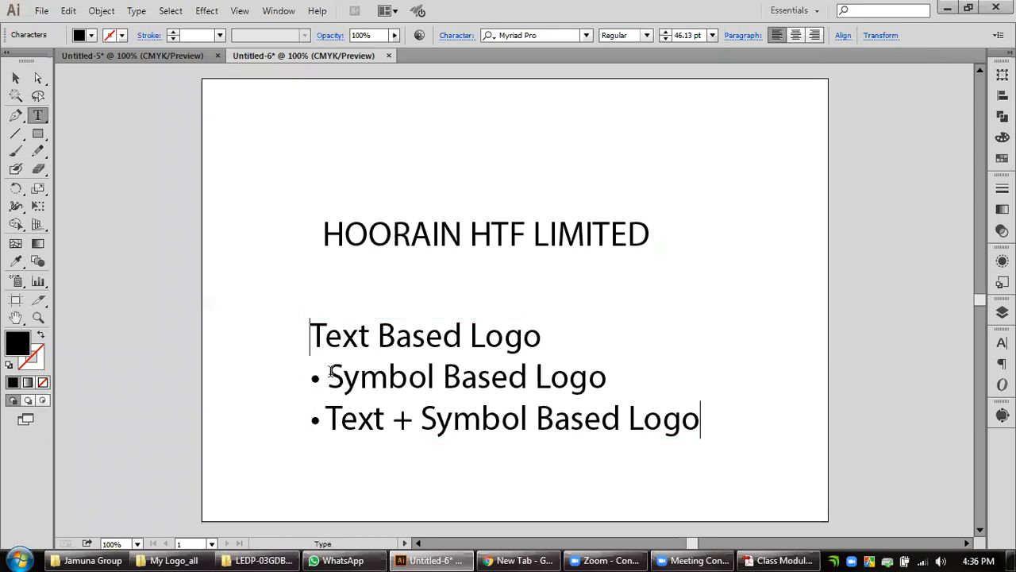
pyautogui.moveTo(330, 373); pyautogui.dragTo(293, 374)
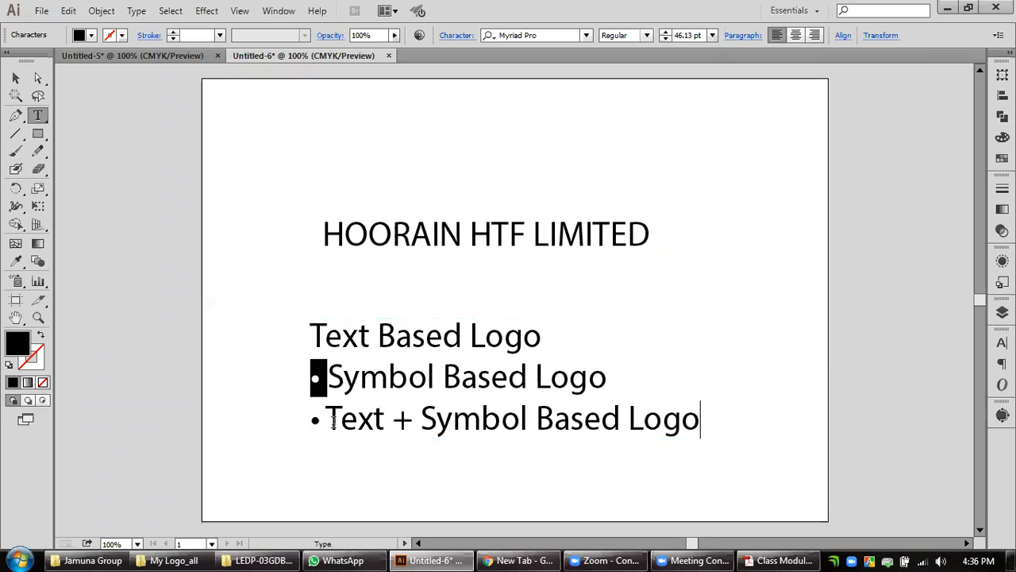
pyautogui.press('BackSpace')
pyautogui.moveTo(319, 424); pyautogui.dragTo(334, 419)
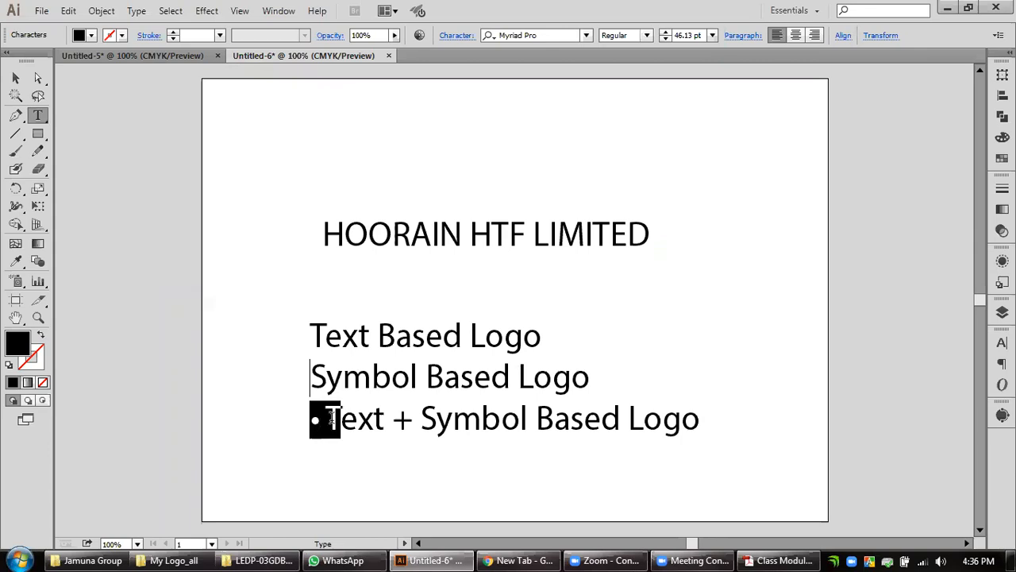
pyautogui.click(333, 418)
pyautogui.press('BackSpace')
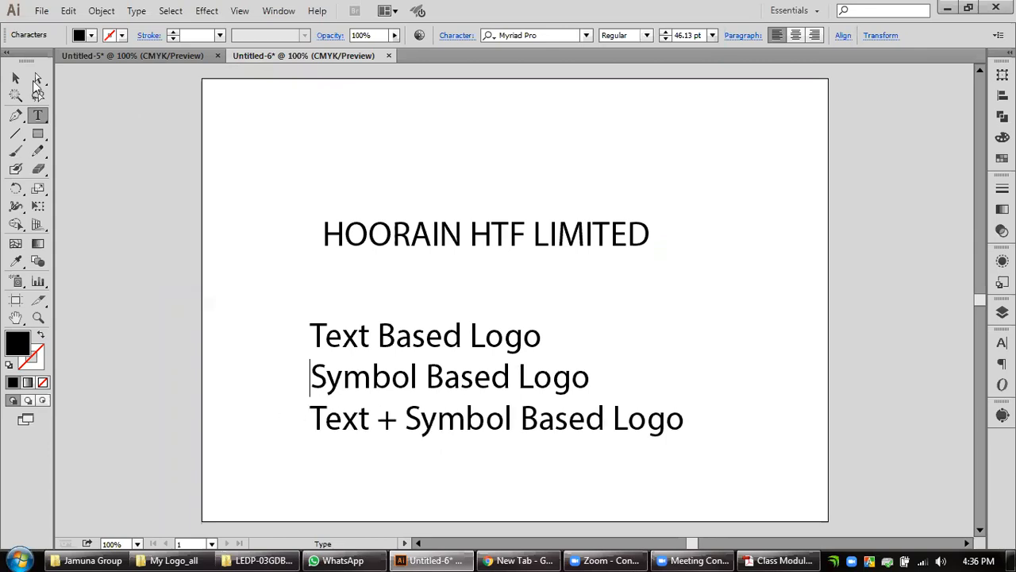
pyautogui.press('Escape')
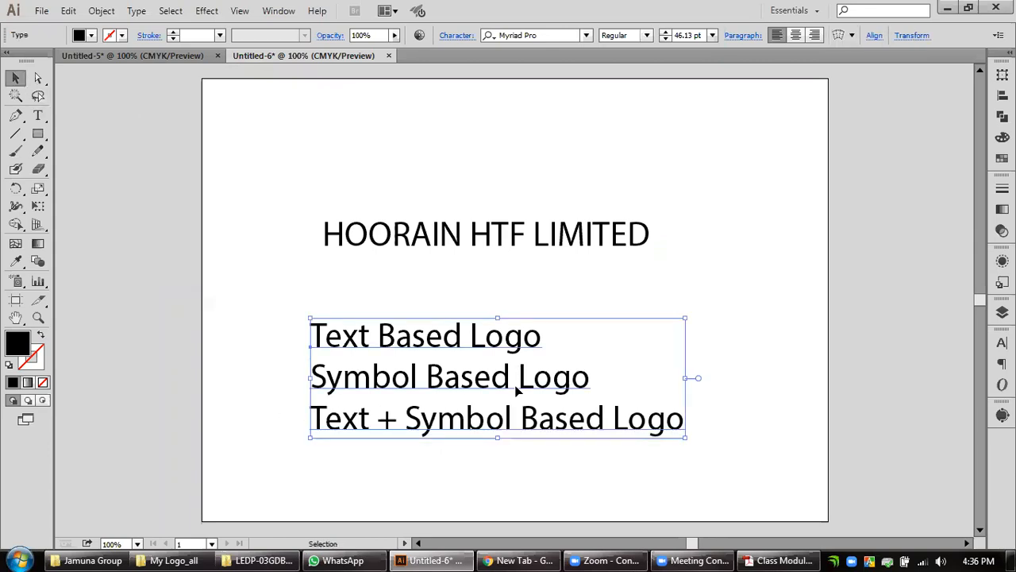
pyautogui.click(765, 380)
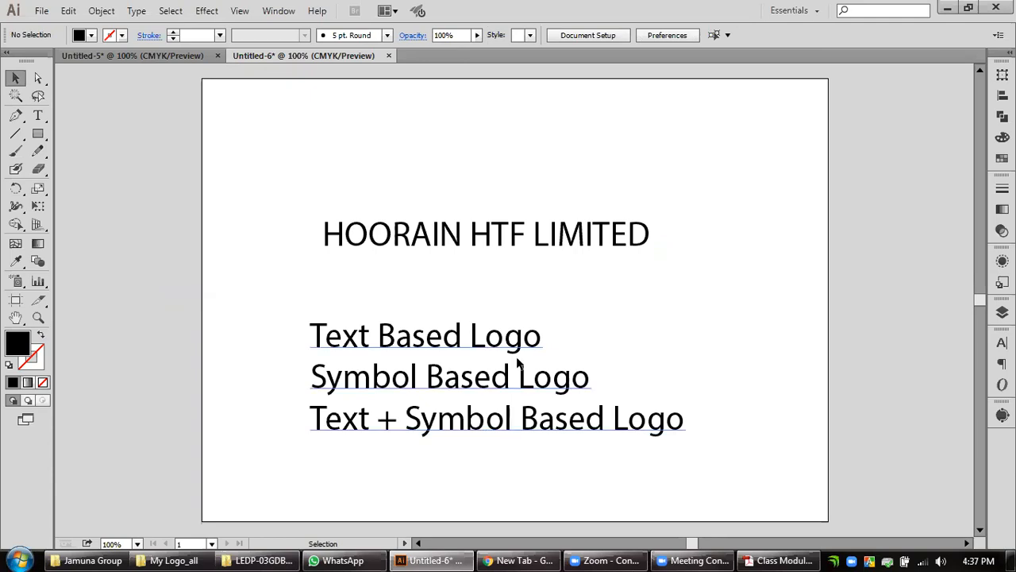
# Move the list of logo types to the top of the artboard and shrink it to about 23 pt.
pyautogui.moveTo(516, 341); pyautogui.dragTo(525, 115)
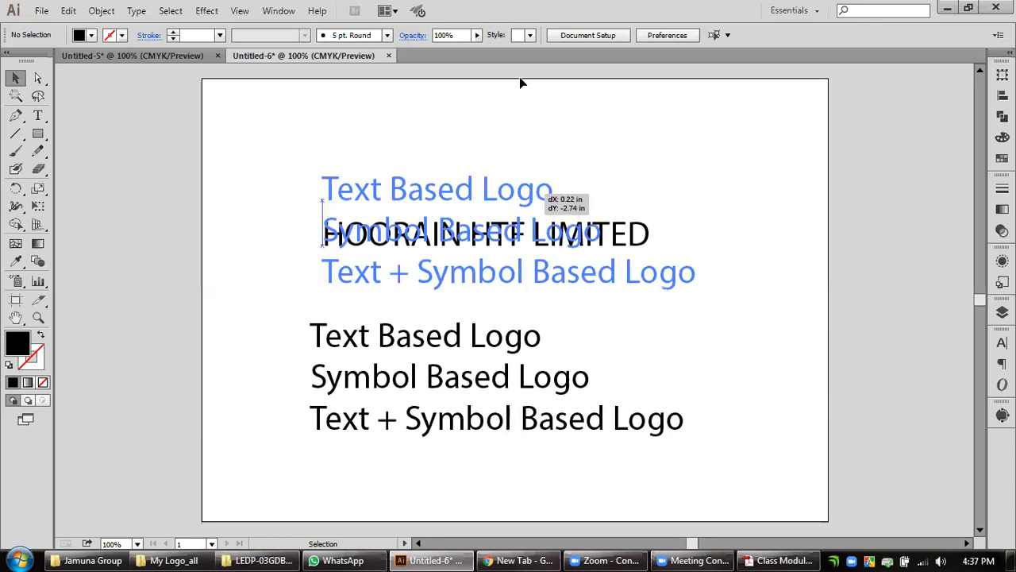
pyautogui.moveTo(516, 77); pyautogui.dragTo(517, 79)
pyautogui.moveTo(687, 177)
pyautogui.mouseDown()
pyautogui.moveTo(641, 149)
pyautogui.moveTo(658, 165)
pyautogui.moveTo(614, 149)
pyautogui.moveTo(676, 178)
pyautogui.mouseUp()
pyautogui.hotkey('ctrl', 'z')
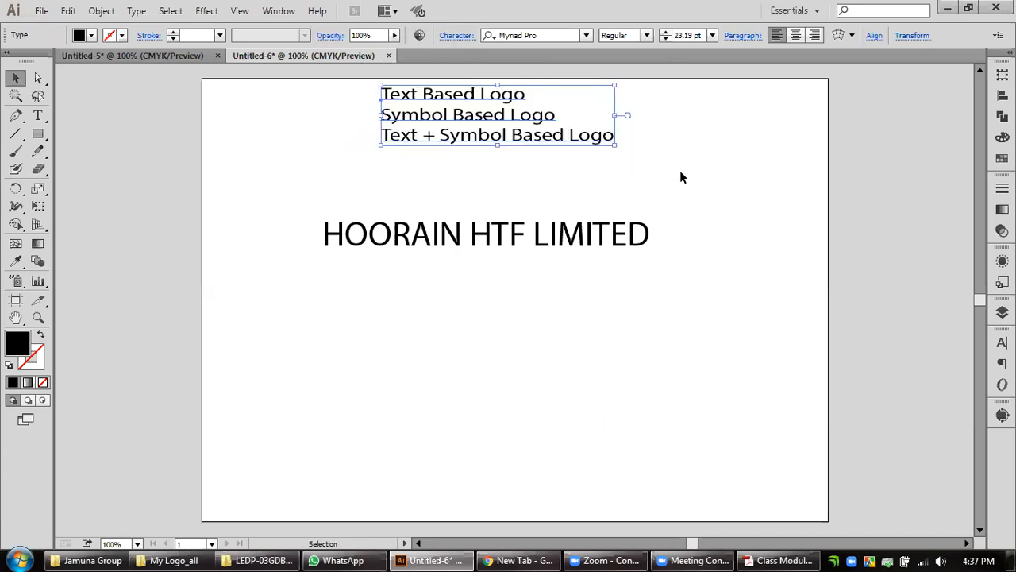
pyautogui.click(578, 149)
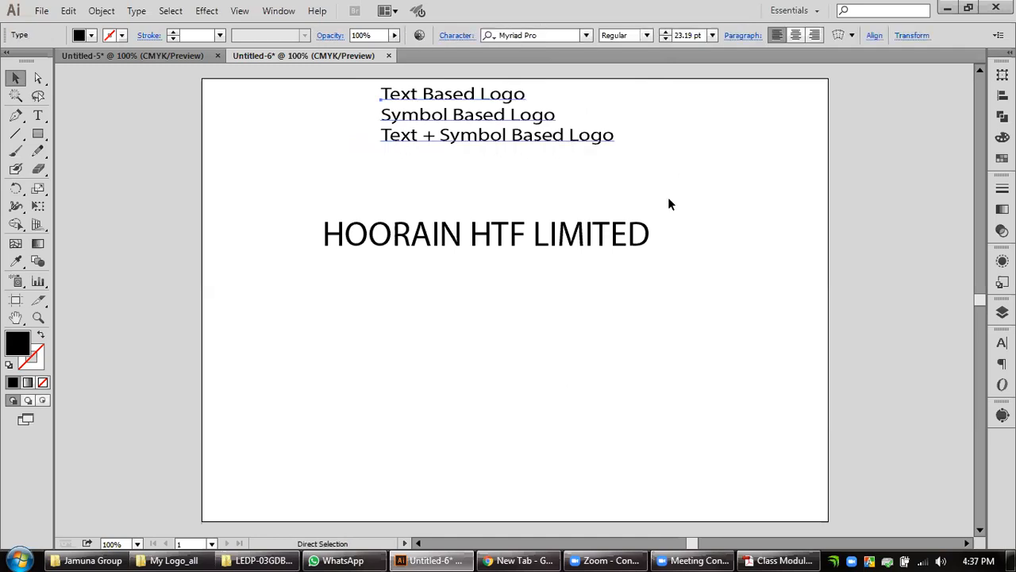
# Turn on the display of guides and deselect the company name.
pyautogui.click(509, 236)
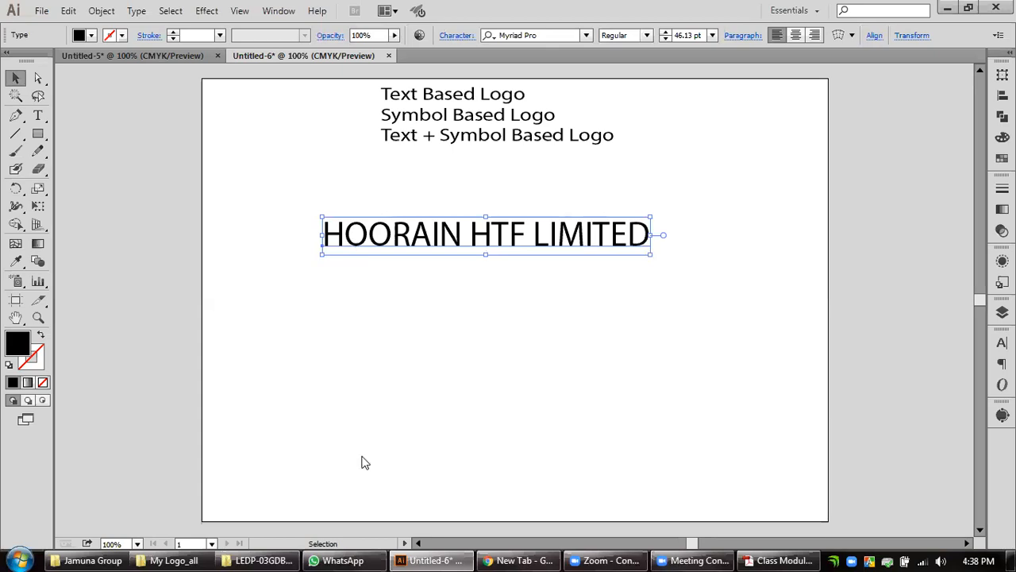
pyautogui.hotkey('alt', 'v')
pyautogui.click(517, 450)
pyautogui.hotkey('alt', 'v')
pyautogui.moveTo(495, 452)
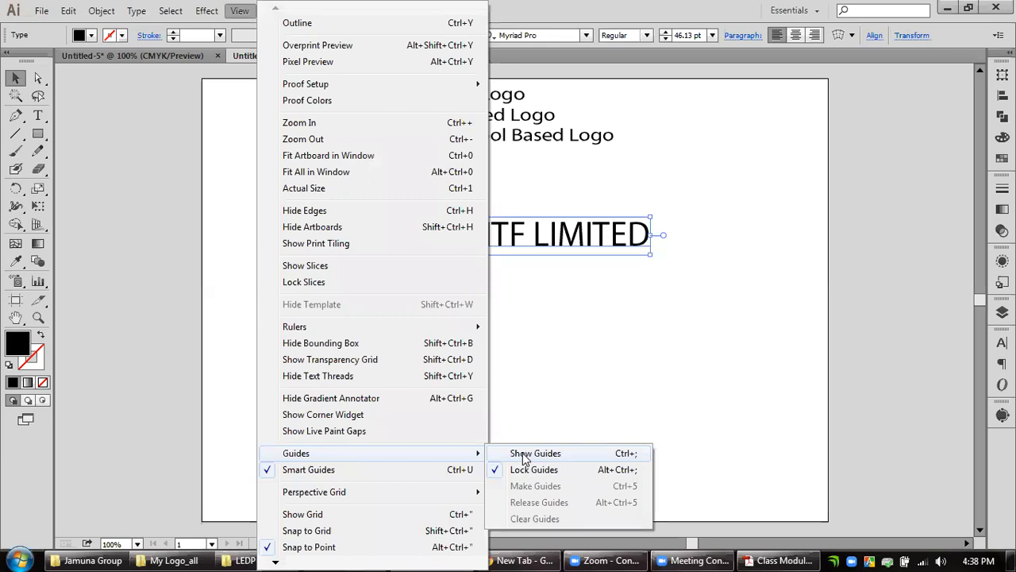
pyautogui.click(432, 267)
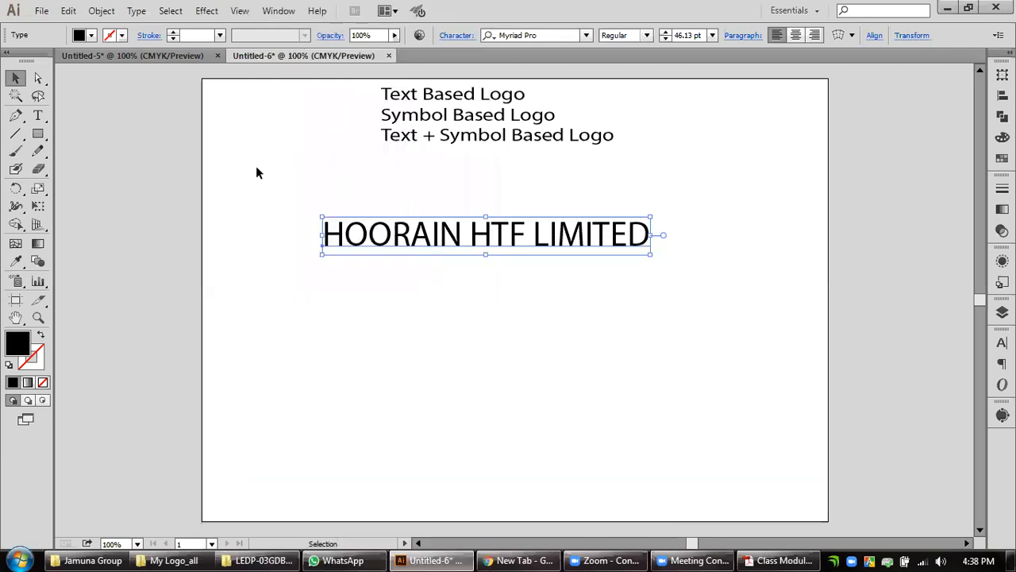
pyautogui.click(248, 65)
# Show the rulers and place a vertical guide along the left edge of the company name.
pyautogui.hotkey('alt', 'v')
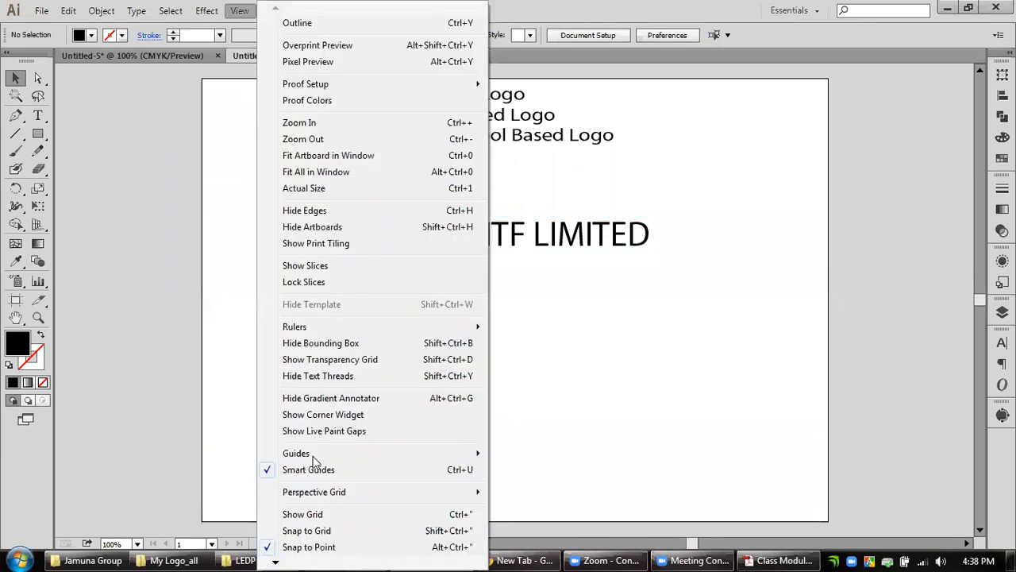
pyautogui.moveTo(333, 453)
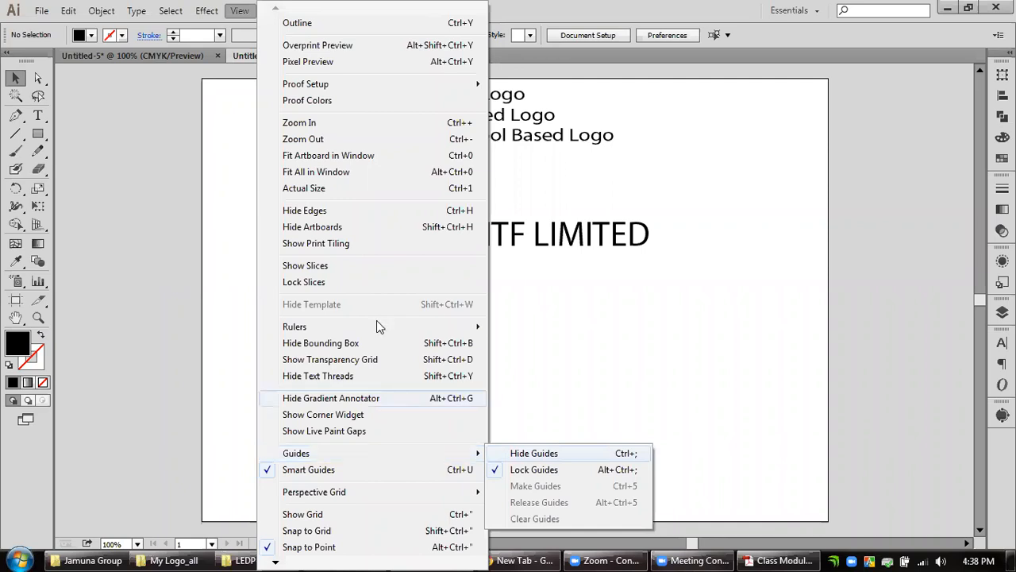
pyautogui.click(585, 324)
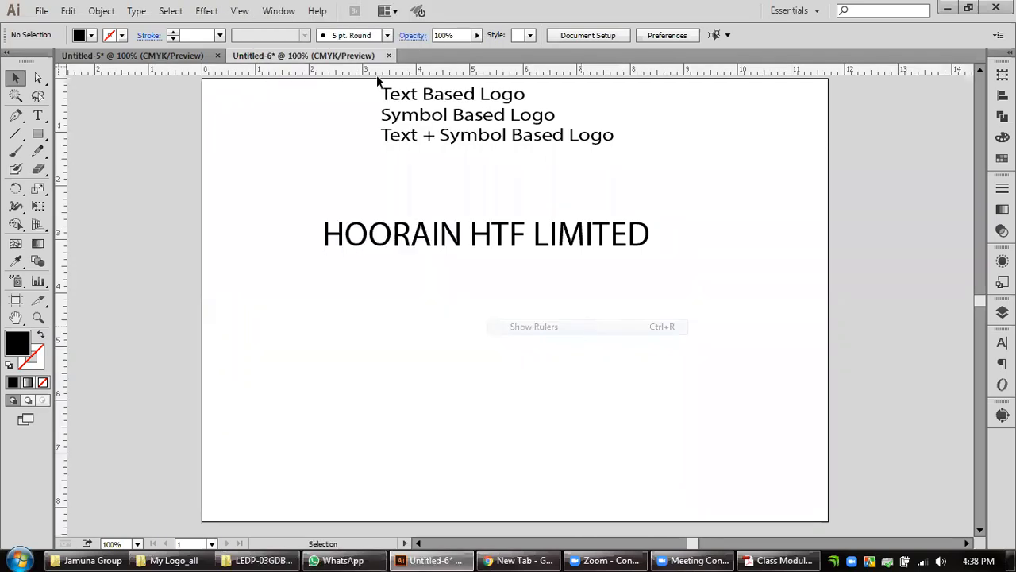
pyautogui.moveTo(57, 208); pyautogui.dragTo(326, 233)
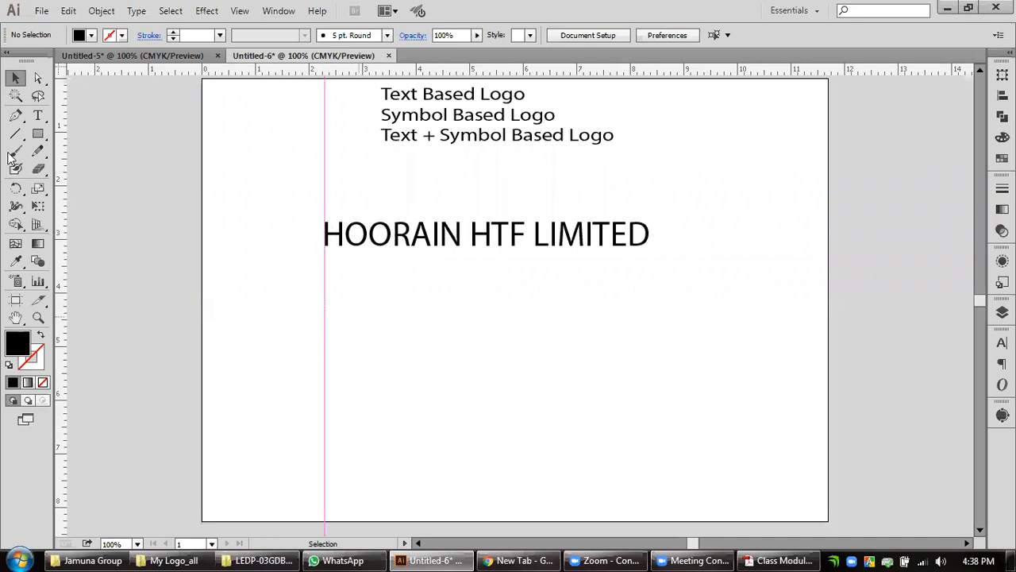
# Create a 1 in by 1 in black square below the company name.
pyautogui.press('m')
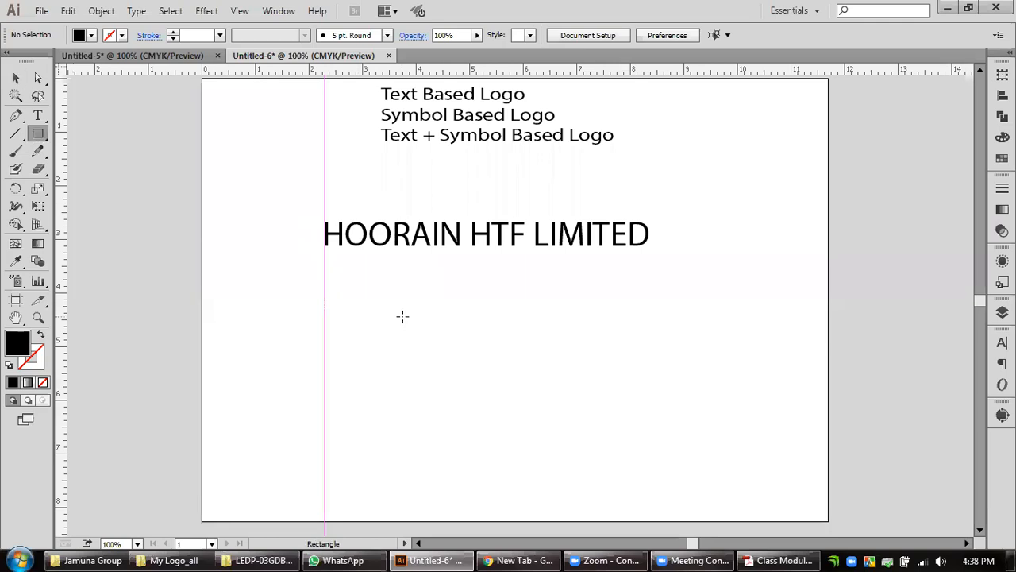
pyautogui.click(363, 309)
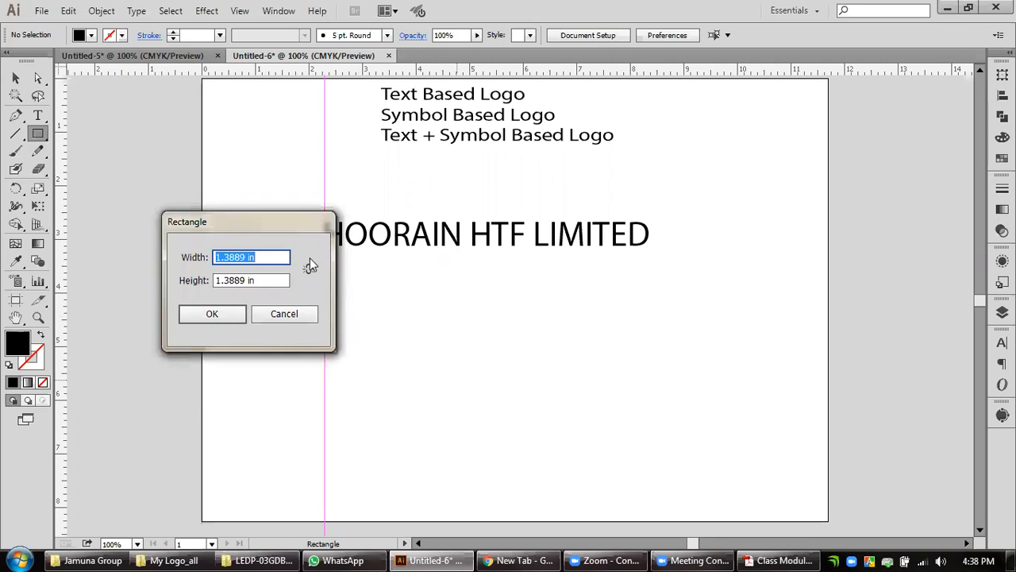
pyautogui.write('1')
pyautogui.press('Tab')
pyautogui.write('1')
pyautogui.press('Return')
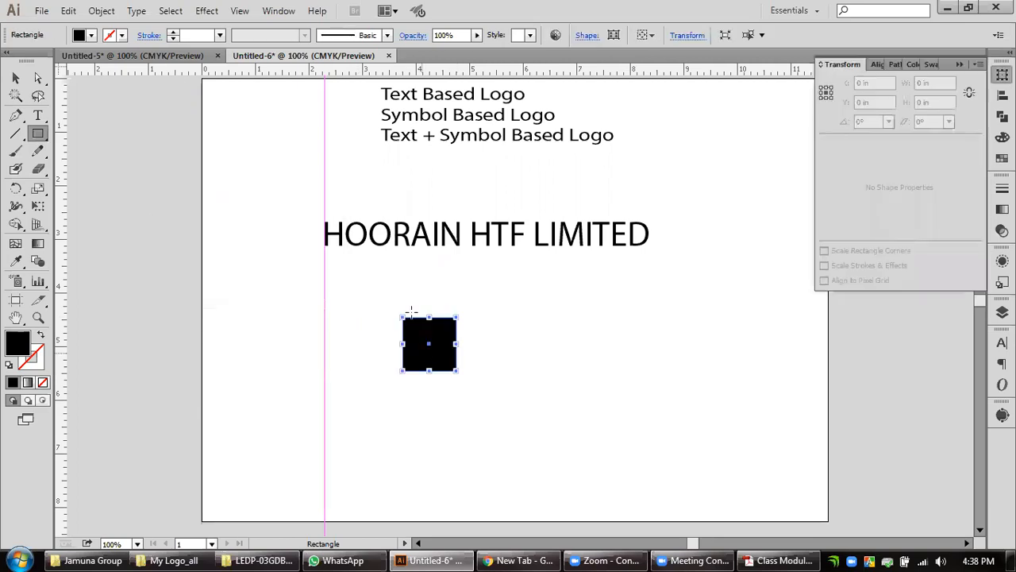
pyautogui.click(16, 82)
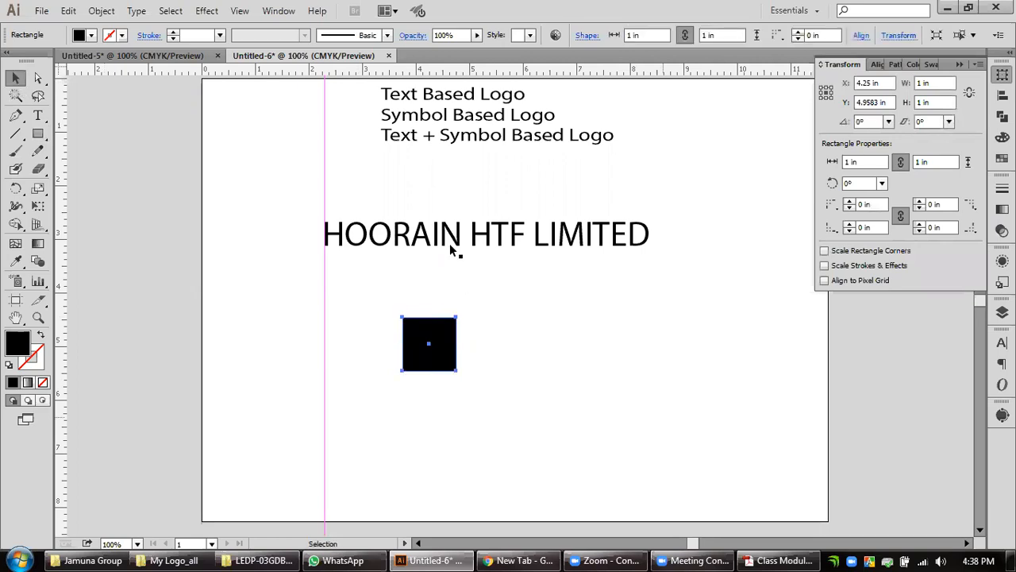
# Move the company name directly above the black square and shrink it to about the square's 1 in width.
pyautogui.click(545, 284)
pyautogui.moveTo(451, 244); pyautogui.dragTo(527, 316)
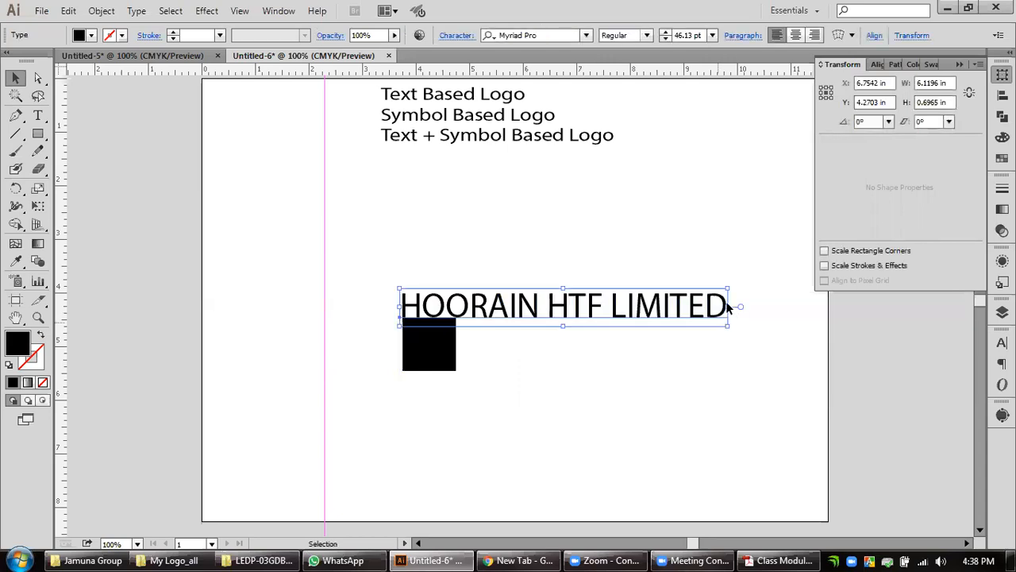
pyautogui.moveTo(727, 306); pyautogui.dragTo(456, 306)
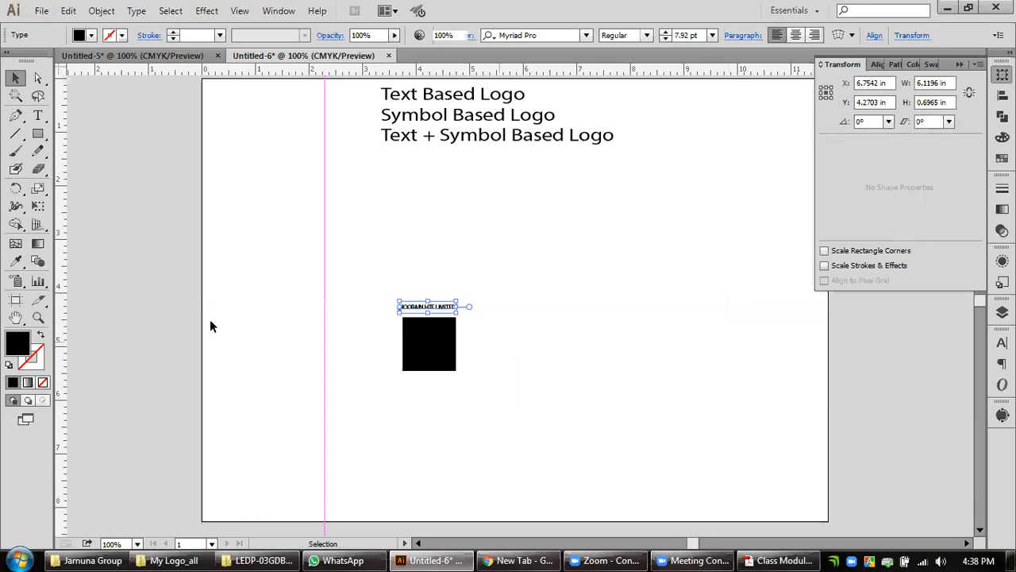
# Check the font size of the shrunken company name in the character settings.
pyautogui.click(39, 319)
pyautogui.moveTo(401, 293); pyautogui.dragTo(486, 365)
pyautogui.click(15, 77)
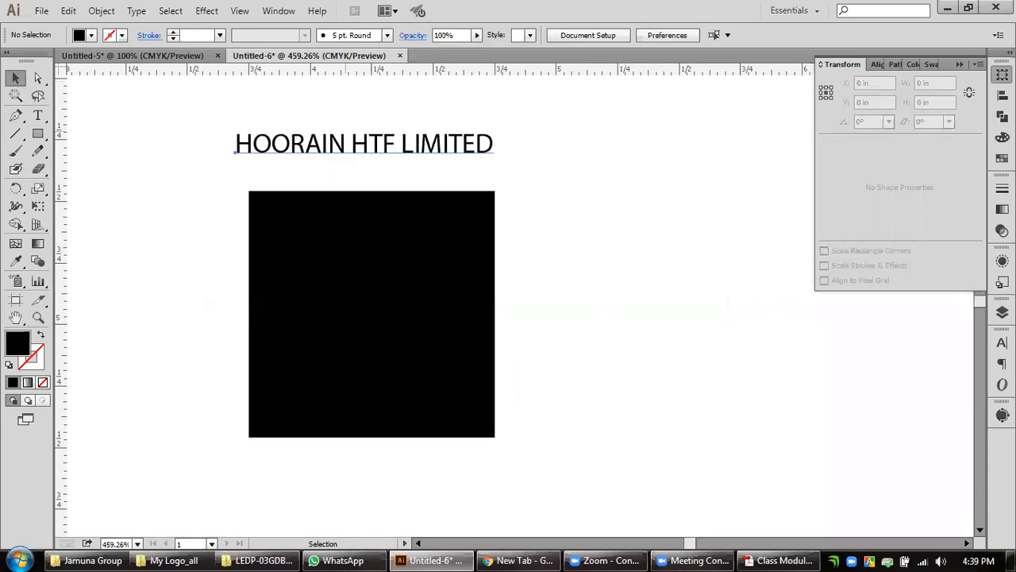
pyautogui.click(345, 144)
pyautogui.click(1002, 342)
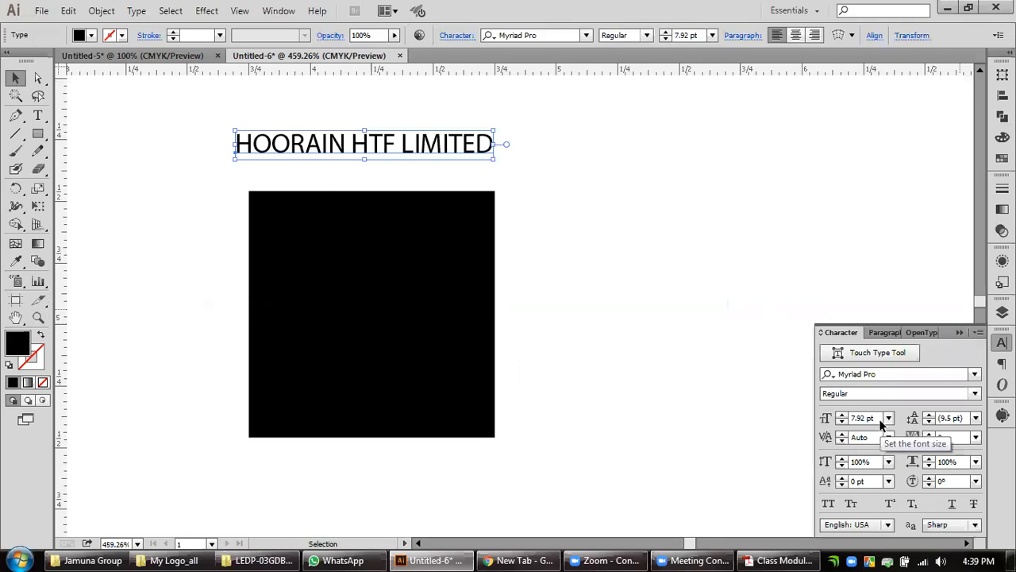
pyautogui.click(15, 79)
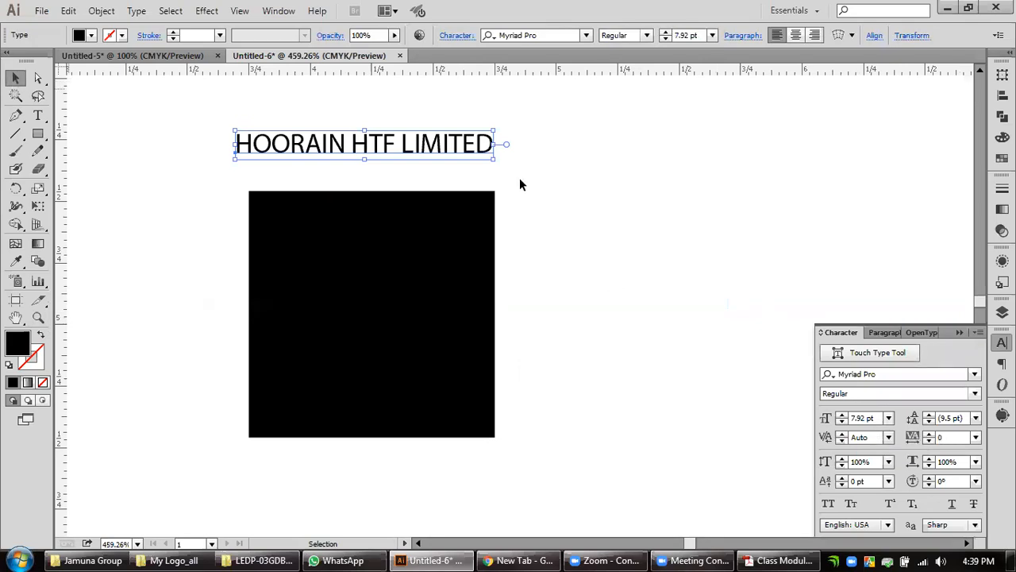
# Enlarge the company name proportionally to about 18.27 pt.
pyautogui.click(519, 179)
pyautogui.click(466, 155)
pyautogui.moveTo(495, 151); pyautogui.dragTo(831, 234)
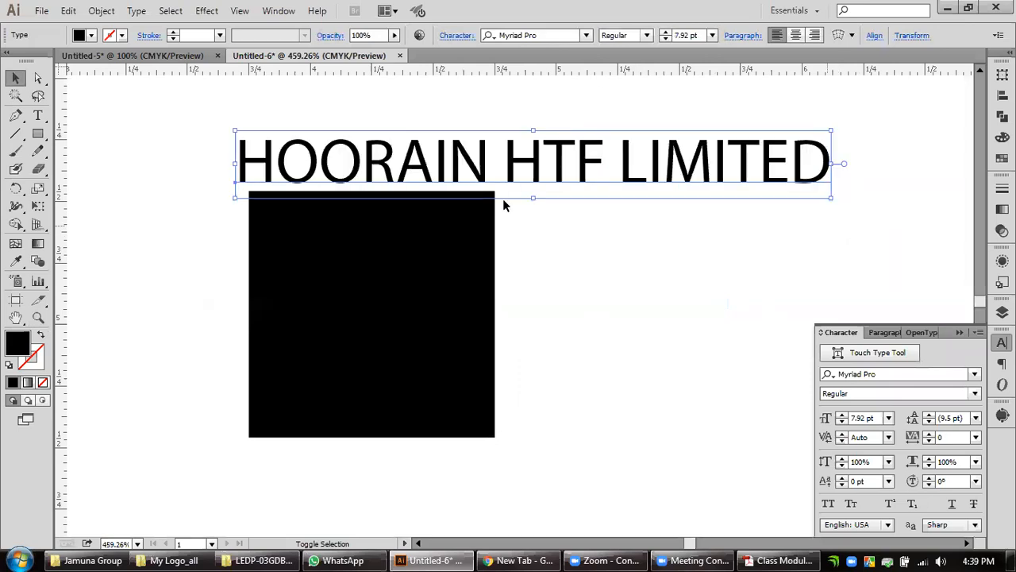
pyautogui.click(447, 180)
pyautogui.doubleClick(441, 173)
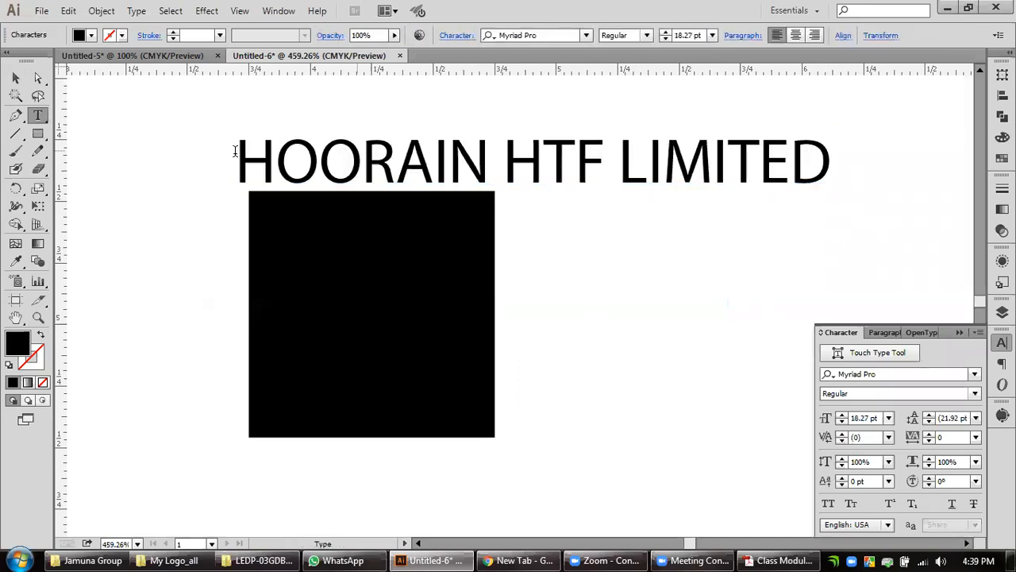
pyautogui.doubleClick(479, 159)
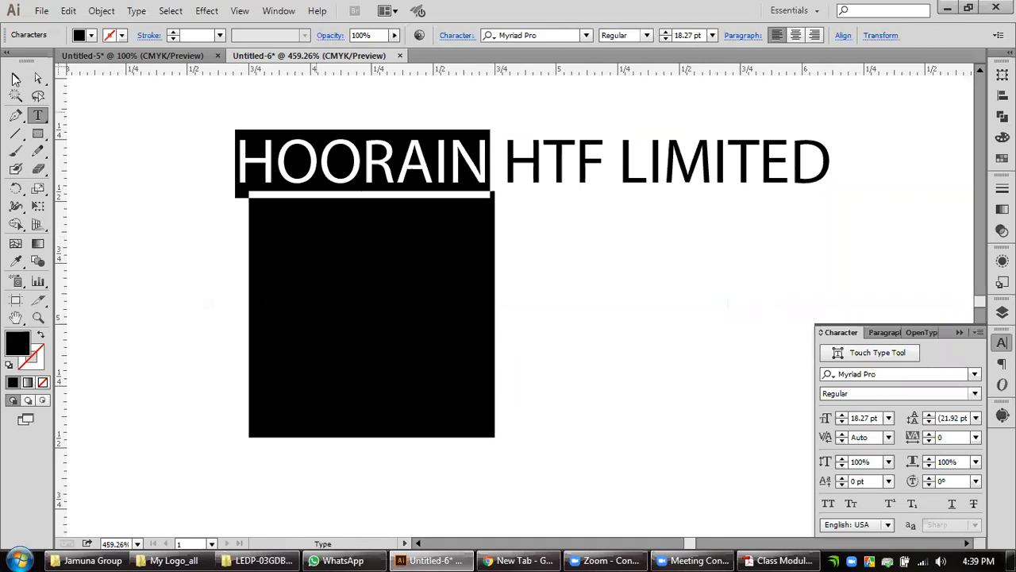
pyautogui.click(15, 77)
pyautogui.click(605, 194)
pyautogui.scroll(-3, 631, 229)
pyautogui.moveTo(629, 233); pyautogui.dragTo(469, 394)
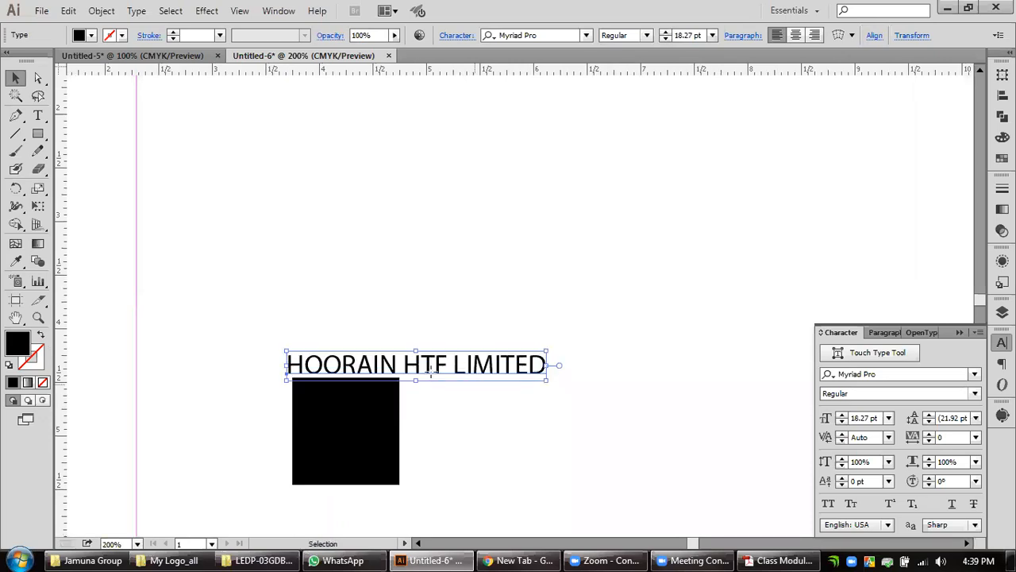
pyautogui.doubleClick(431, 371)
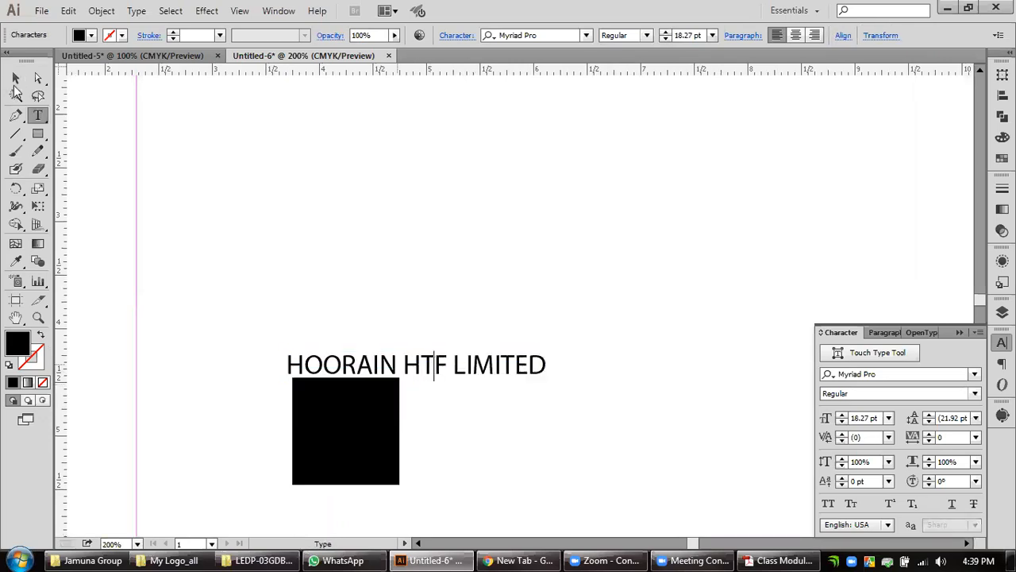
pyautogui.click(15, 80)
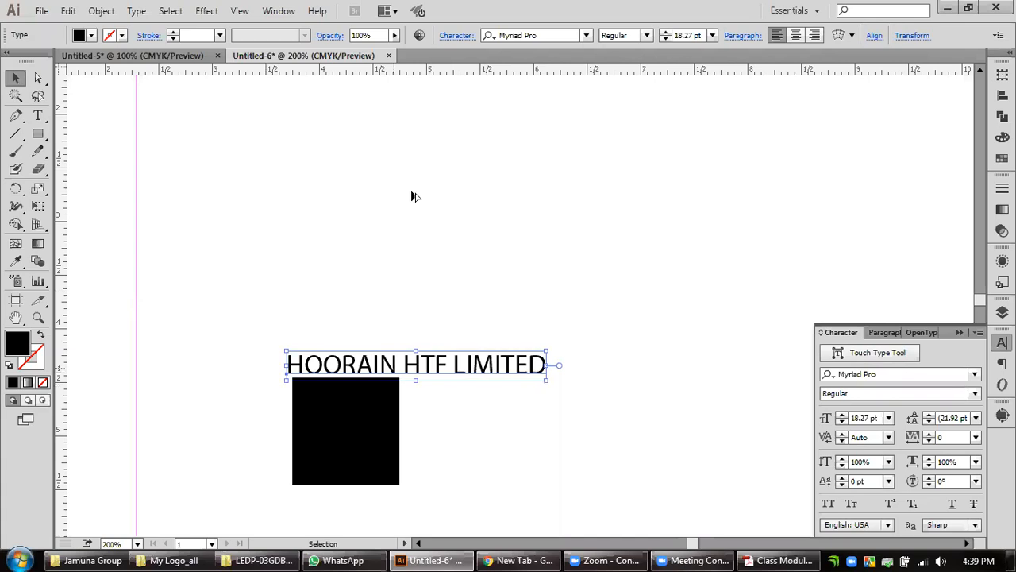
# Move the company name up, clear of the black square, and delete the square.
pyautogui.moveTo(407, 371); pyautogui.dragTo(412, 193)
pyautogui.hotkey('ctrl', '-')
pyautogui.hotkey('ctrl', '-')
pyautogui.moveTo(326, 338); pyautogui.dragTo(571, 442)
pyautogui.press('Delete')
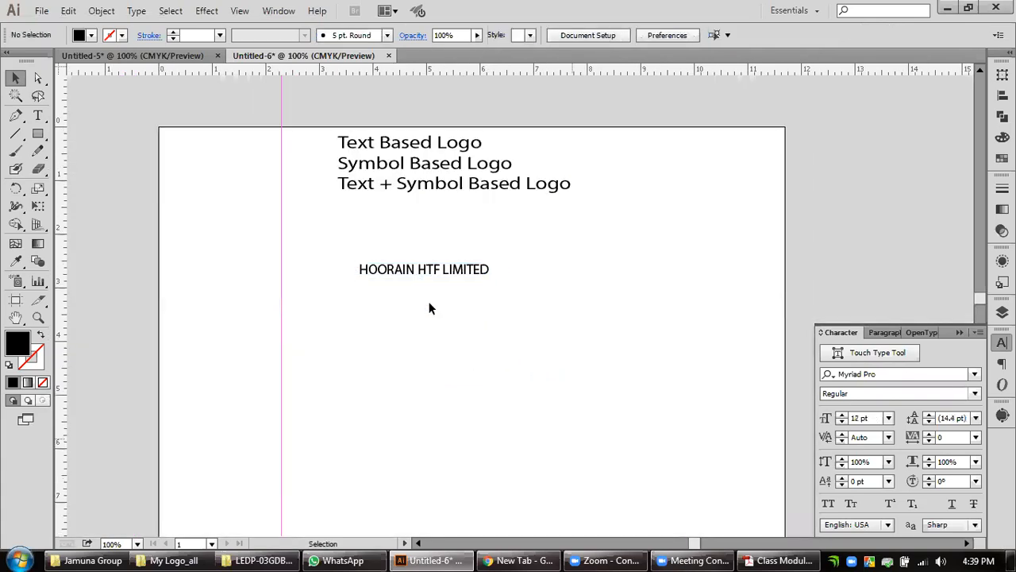
# Place a copy of the company name beside the list of logo types and shorten the original text to HOORAIN.
pyautogui.moveTo(426, 272); pyautogui.dragTo(663, 159)
pyautogui.press('t')
pyautogui.moveTo(416, 269); pyautogui.dragTo(656, 294)
pyautogui.press('BackSpace')
pyautogui.press('Escape')
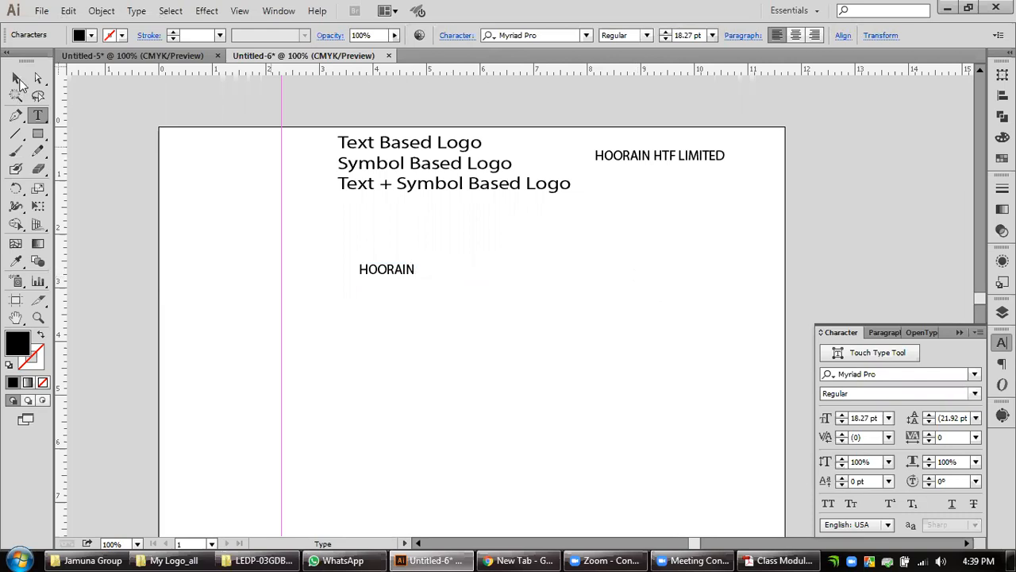
# Enlarge the HOORAIN text to about 28.68 pt.
pyautogui.keyDown('alt'); pyautogui.scroll(4, 340, 274); pyautogui.keyUp('alt')
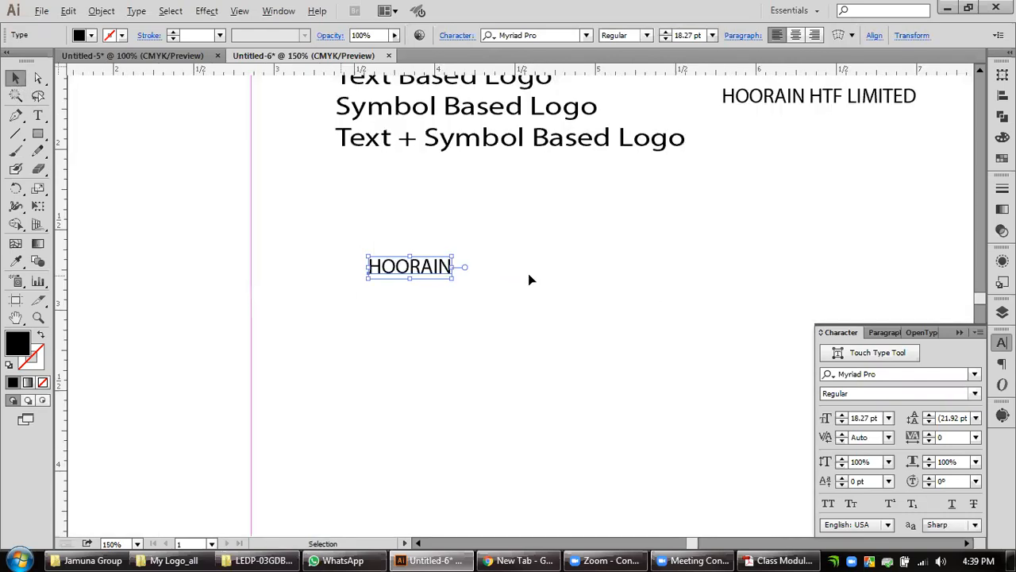
pyautogui.moveTo(635, 280); pyautogui.dragTo(761, 314)
pyautogui.moveTo(846, 256); pyautogui.dragTo(642, 287)
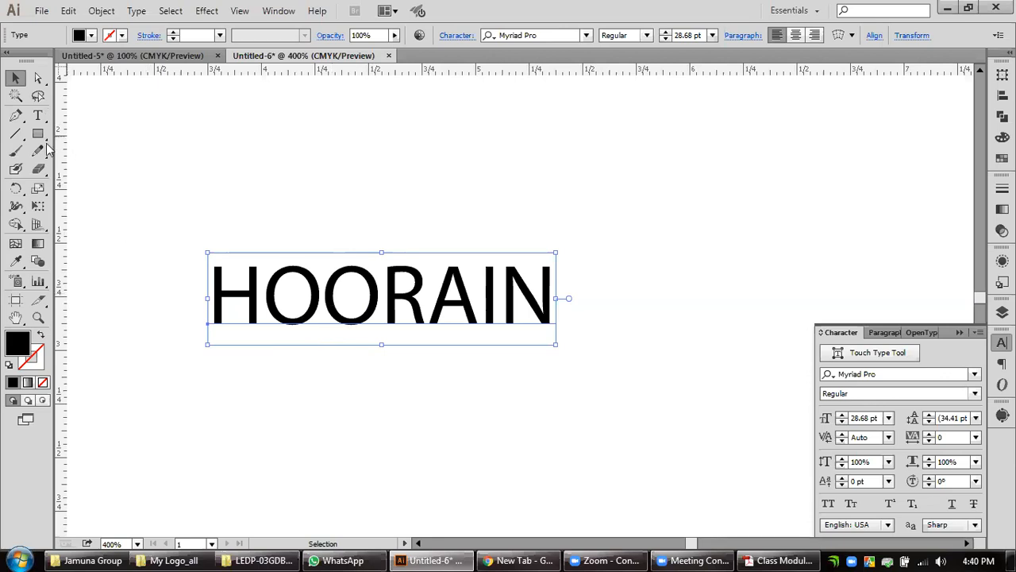
# Draw an open Z-shaped path about 0.35 in wide and 0.22 in high above HOORAIN with the Pen tool.
pyautogui.click(15, 115)
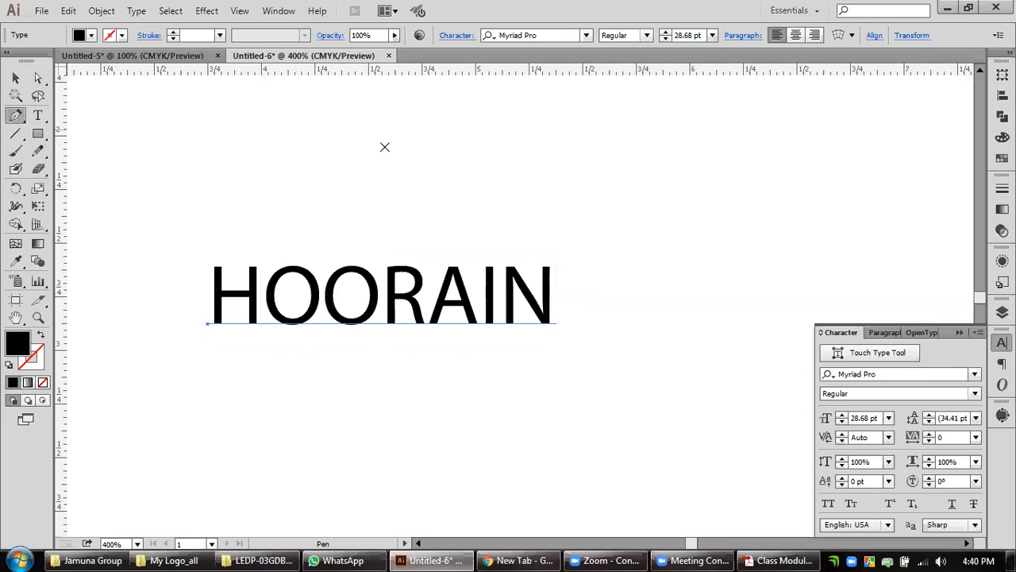
pyautogui.click(18, 81)
pyautogui.click(133, 148)
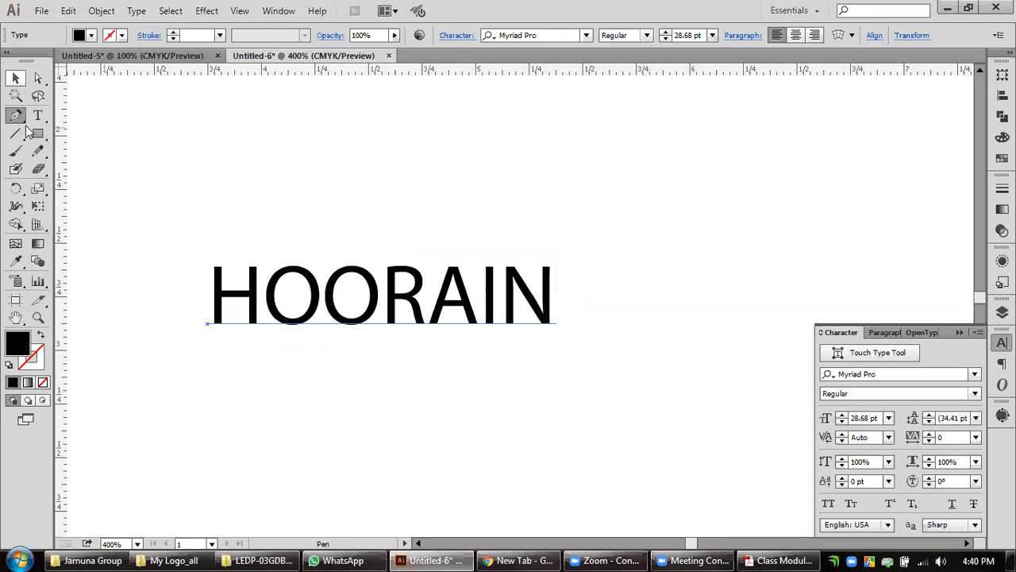
pyautogui.click(19, 119)
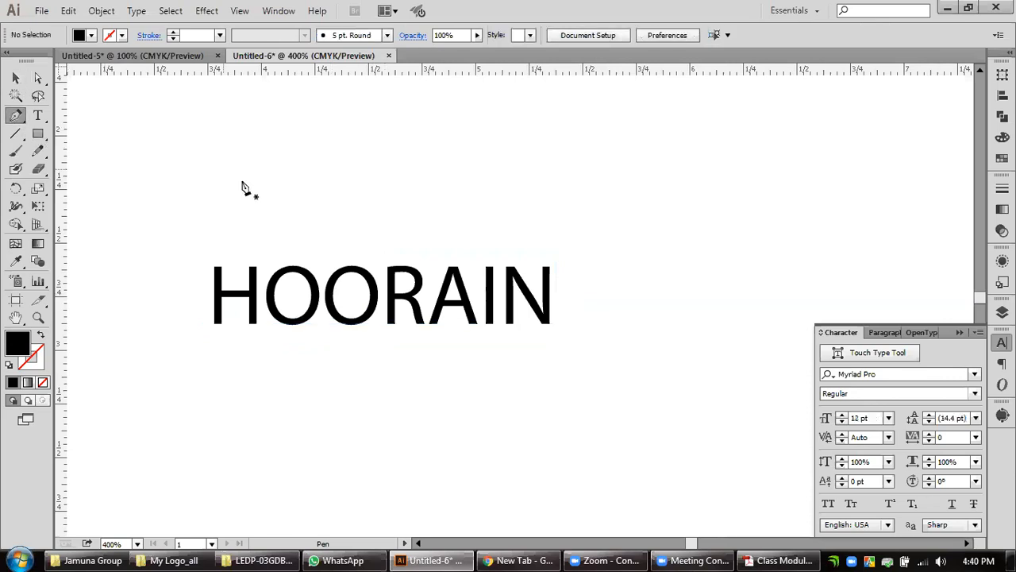
pyautogui.press('capslock')
pyautogui.click(324, 164)
pyautogui.click(398, 163)
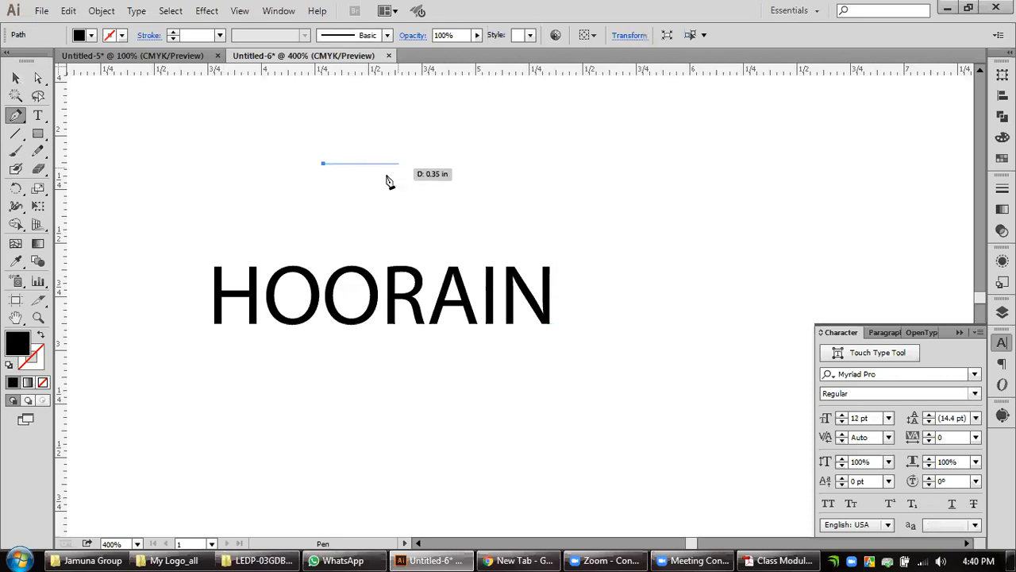
pyautogui.moveTo(331, 211); pyautogui.dragTo(324, 210)
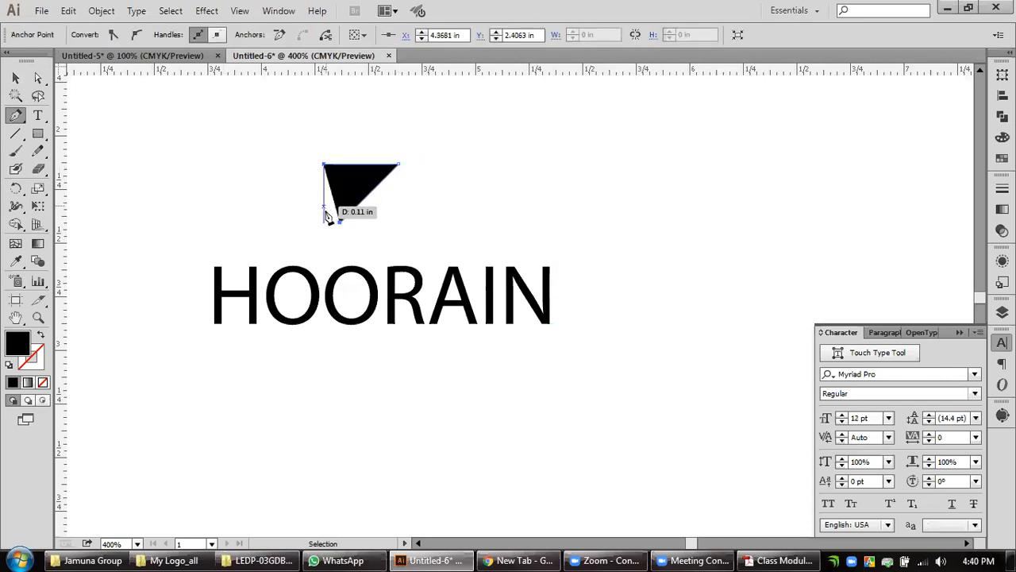
pyautogui.click(399, 210)
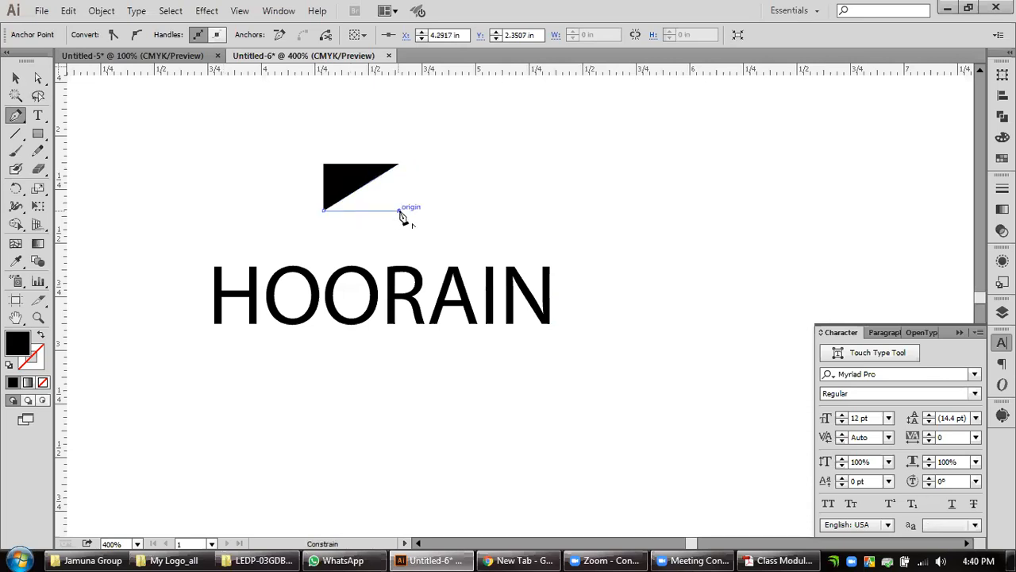
pyautogui.click(397, 169)
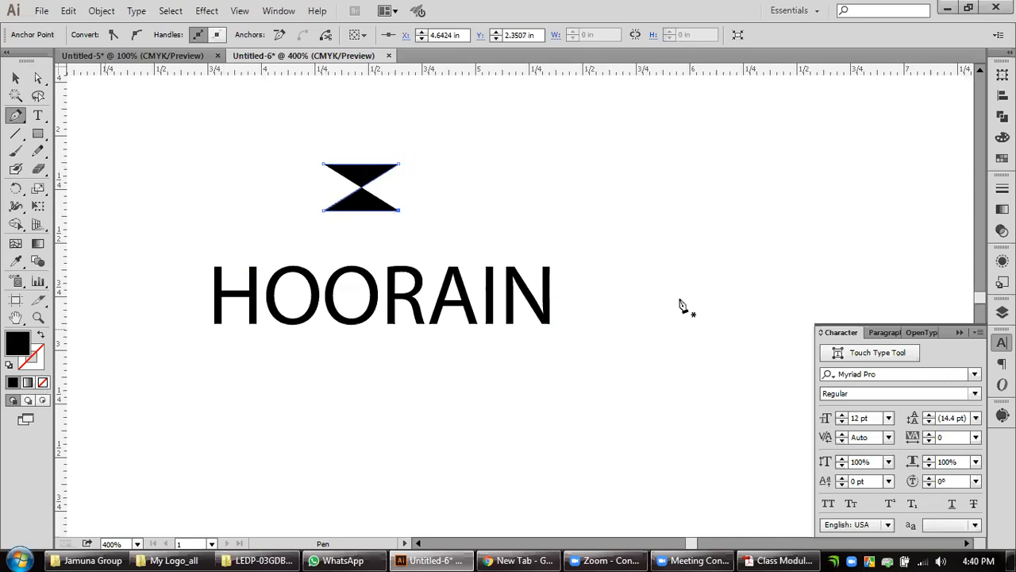
# Remove the fill from the Z-shaped path and give it a black 2 px stroke.
pyautogui.press('/')
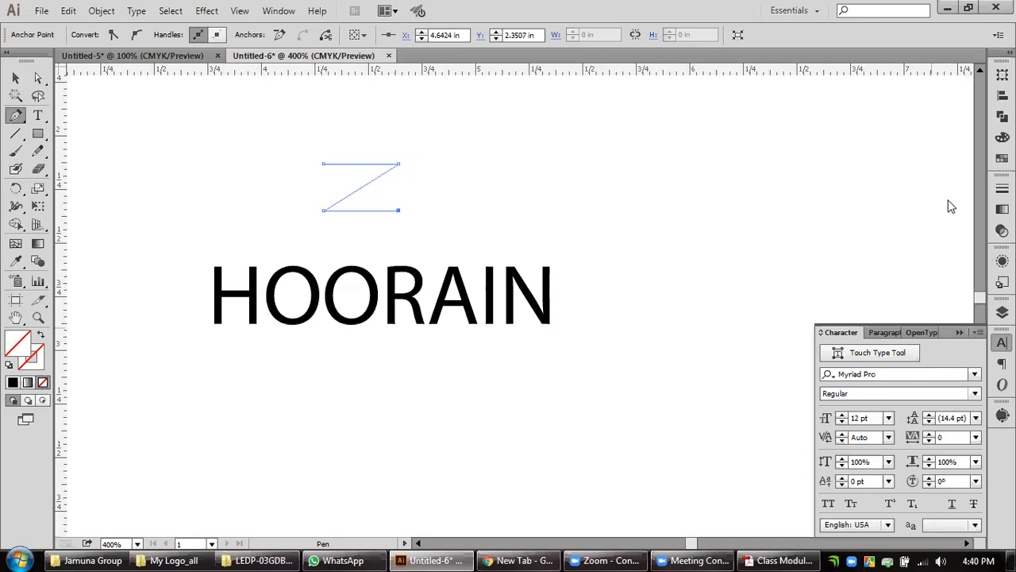
pyautogui.click(1002, 188)
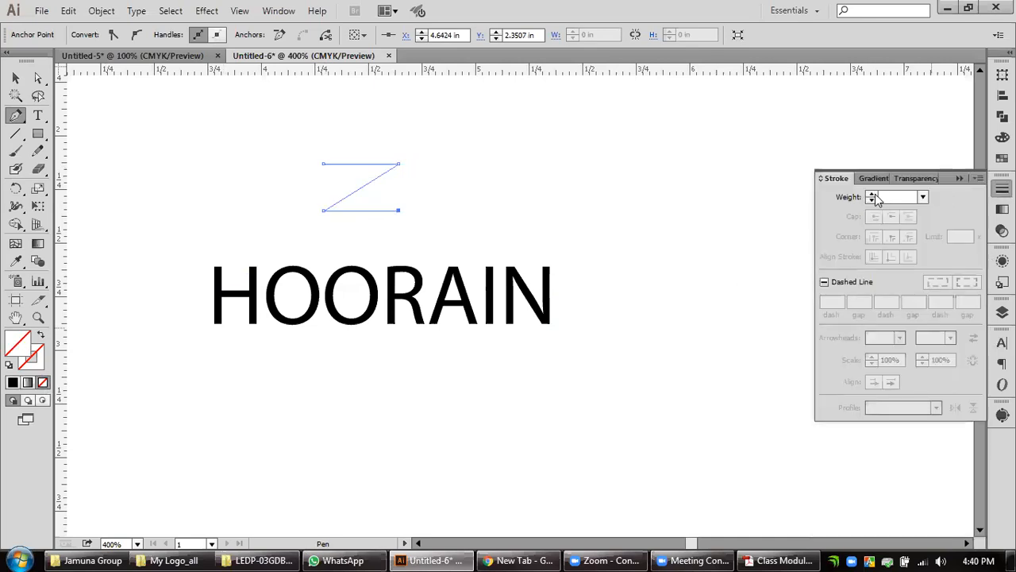
pyautogui.click(873, 194)
pyautogui.click(15, 78)
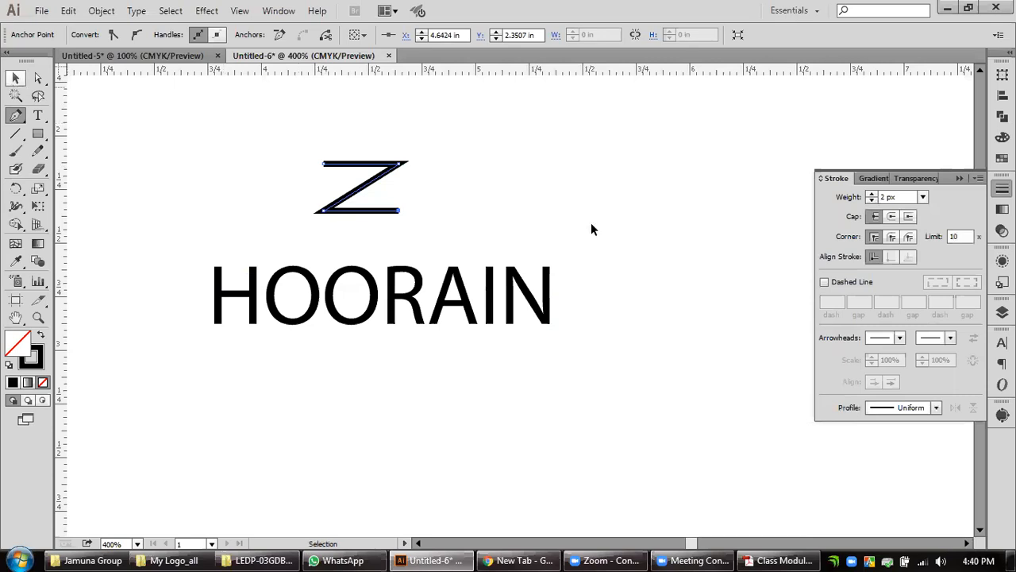
pyautogui.click(591, 226)
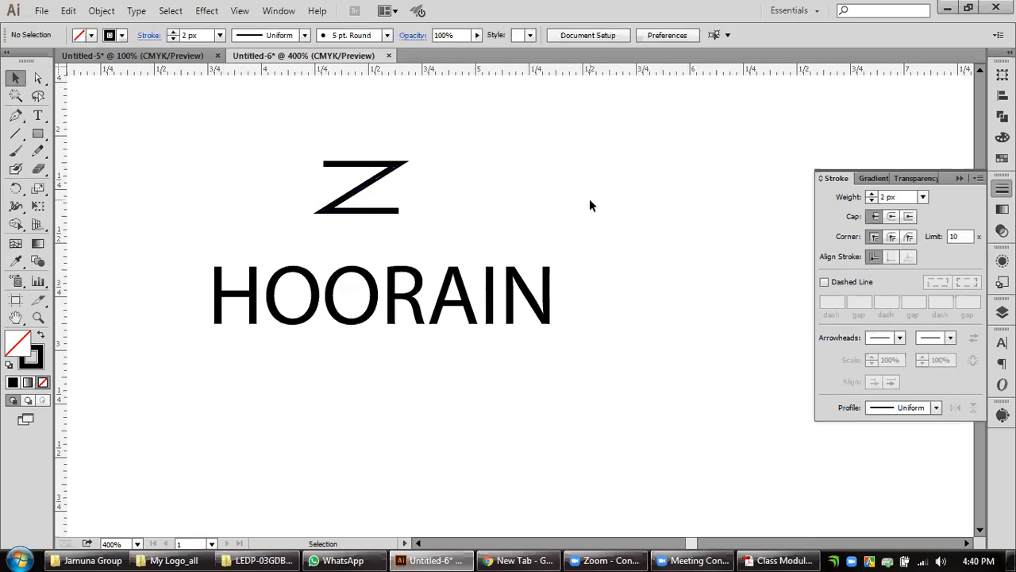
# Duplicate the Z-shaped path to its right and reflect the copy into an angular S shape.
pyautogui.click(378, 184)
pyautogui.moveTo(397, 183); pyautogui.dragTo(512, 185)
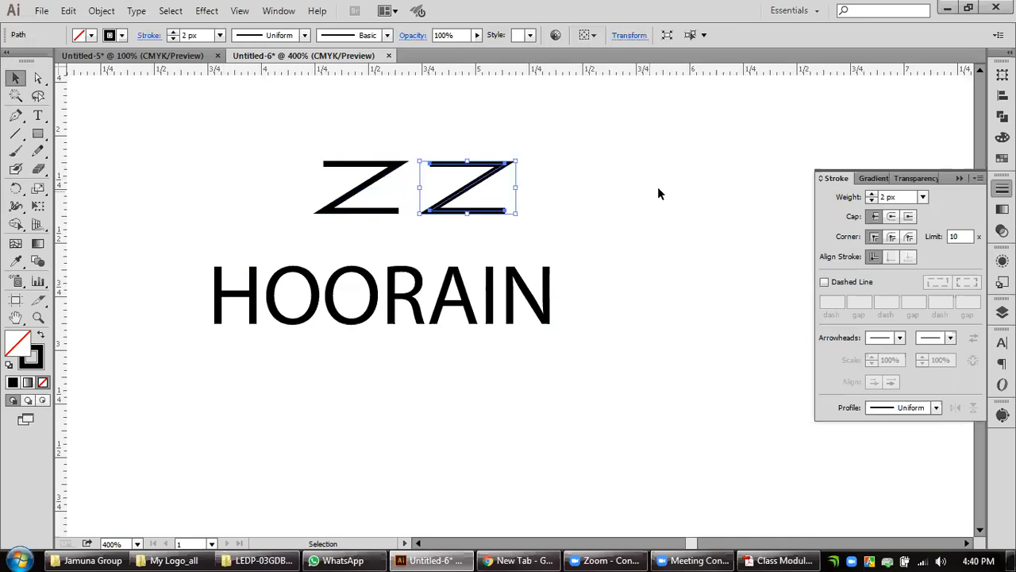
pyautogui.rightClick(490, 180)
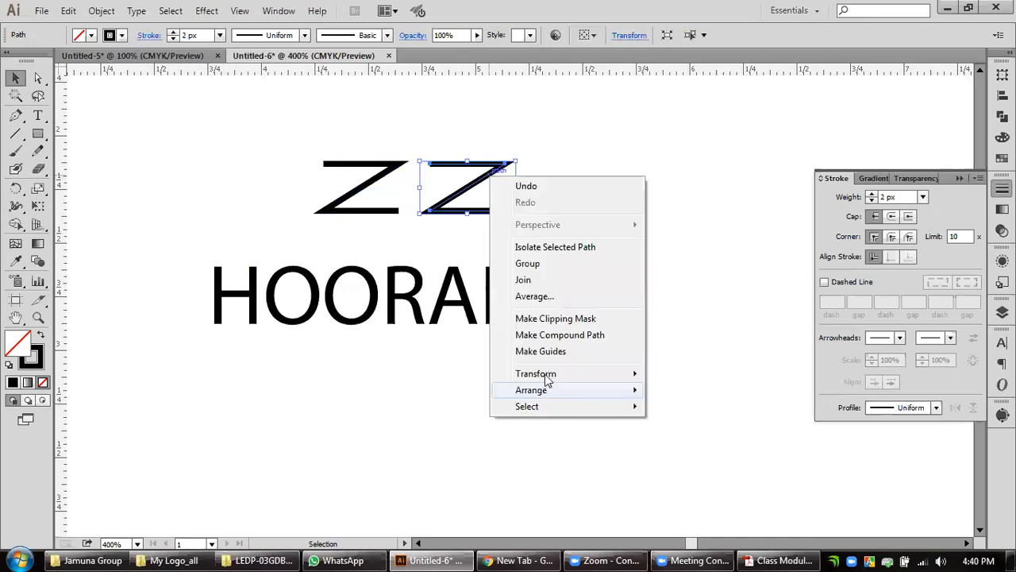
pyautogui.moveTo(545, 377)
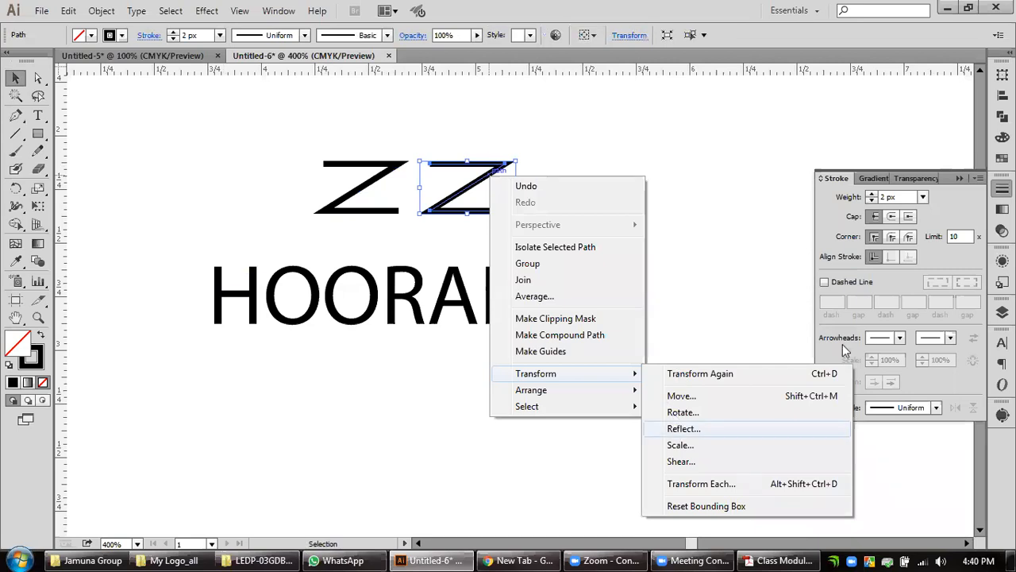
pyautogui.click(681, 429)
pyautogui.press('Return')
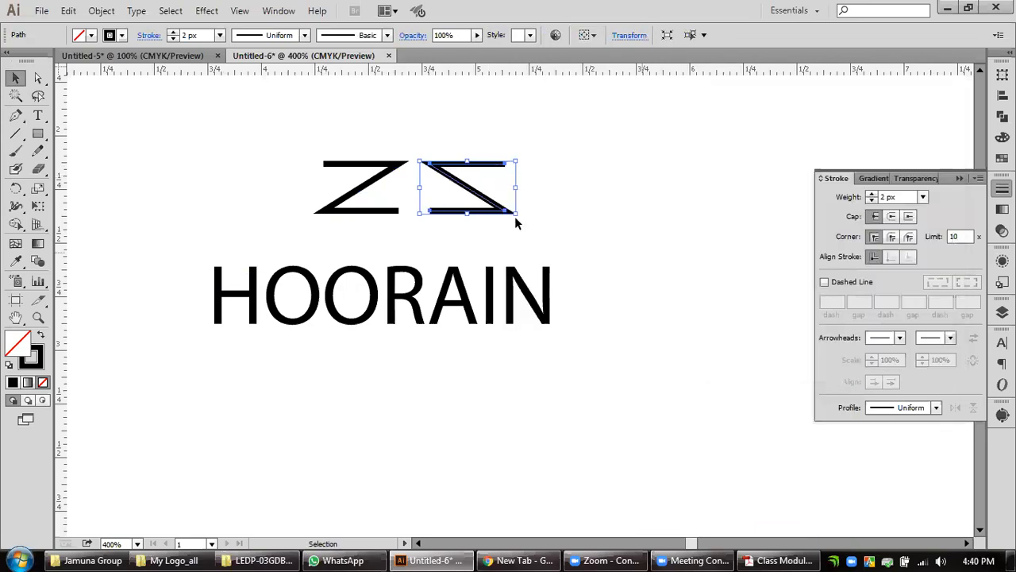
pyautogui.click(471, 208)
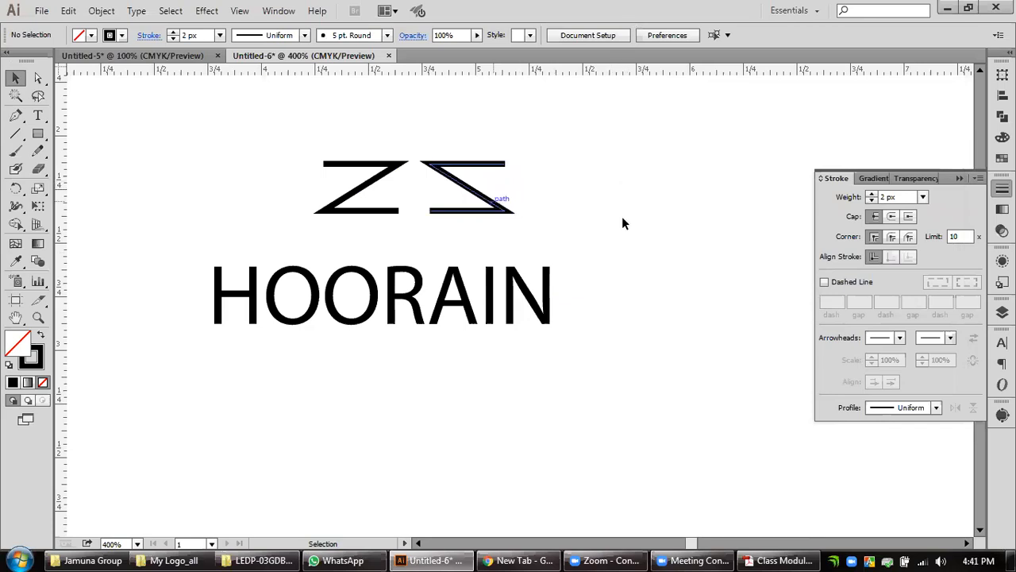
# Add a 12 pt letter S to the right of the drawn shapes and place a copy of it below.
pyautogui.click(38, 117)
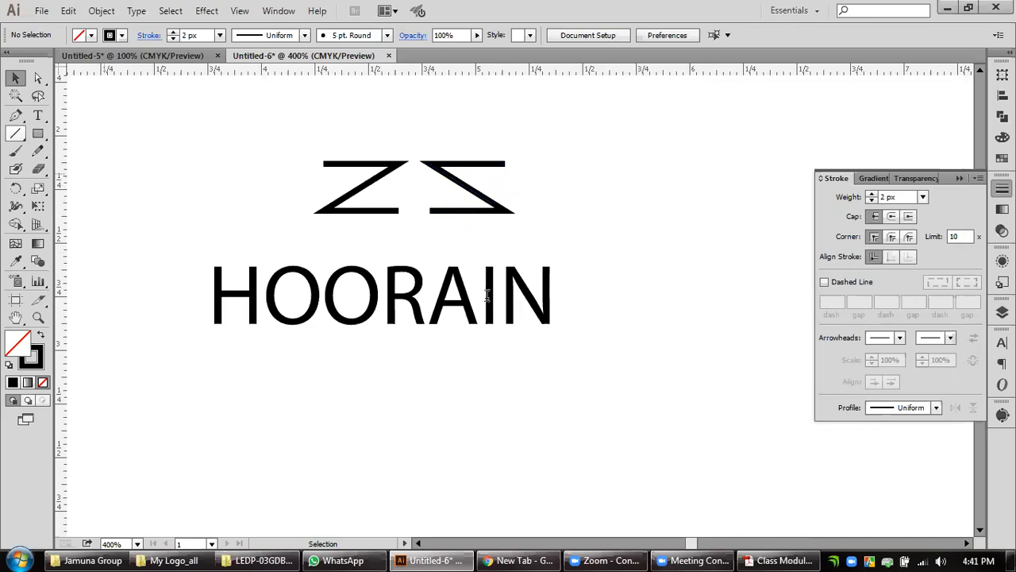
pyautogui.click(564, 176)
pyautogui.write('S')
pyautogui.press('Escape')
pyautogui.moveTo(578, 181); pyautogui.dragTo(619, 245)
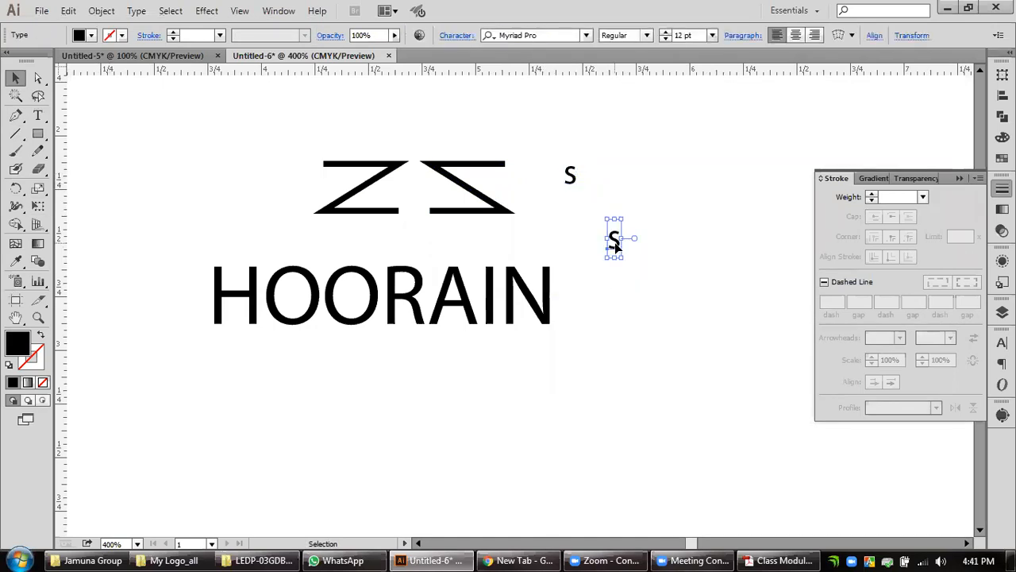
# Change the lower copy of the letter S to Z.
pyautogui.doubleClick(614, 242)
pyautogui.hotkey('ctrl', 'a')
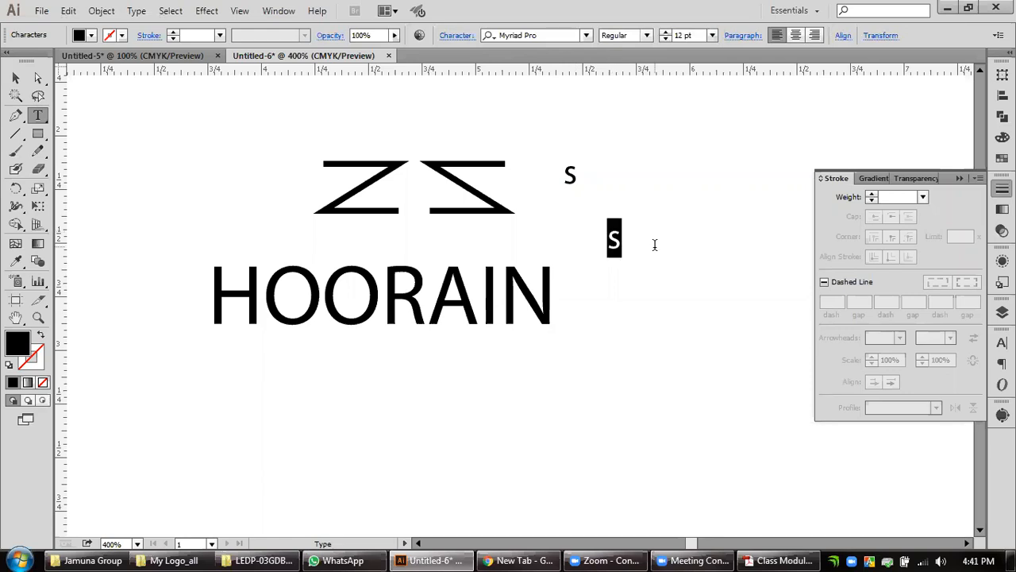
pyautogui.write('Z')
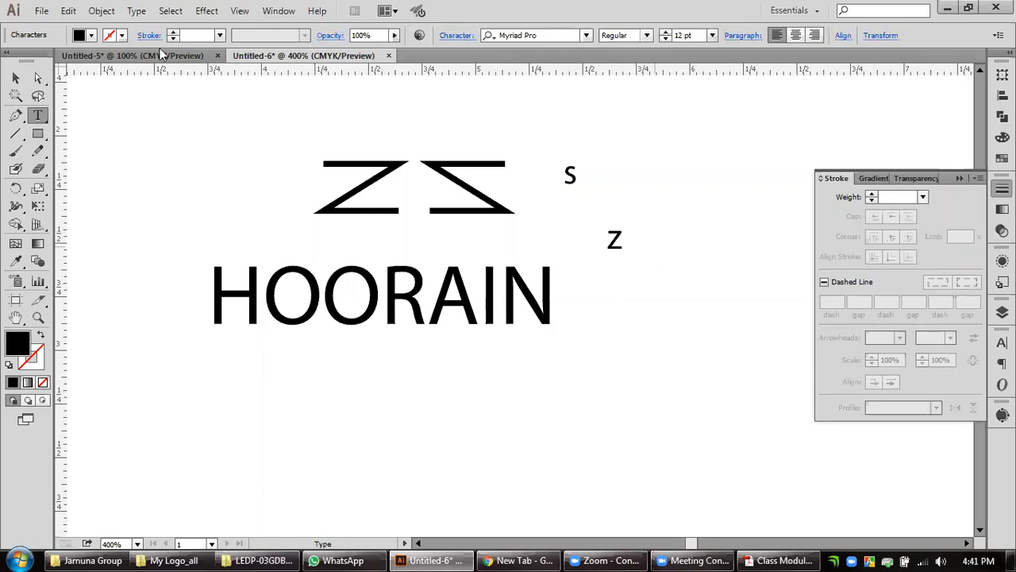
# Finish editing the letter Z and move the angular S shape to the left of the Z-shaped path so their lower corners meet.
pyautogui.press('Escape')
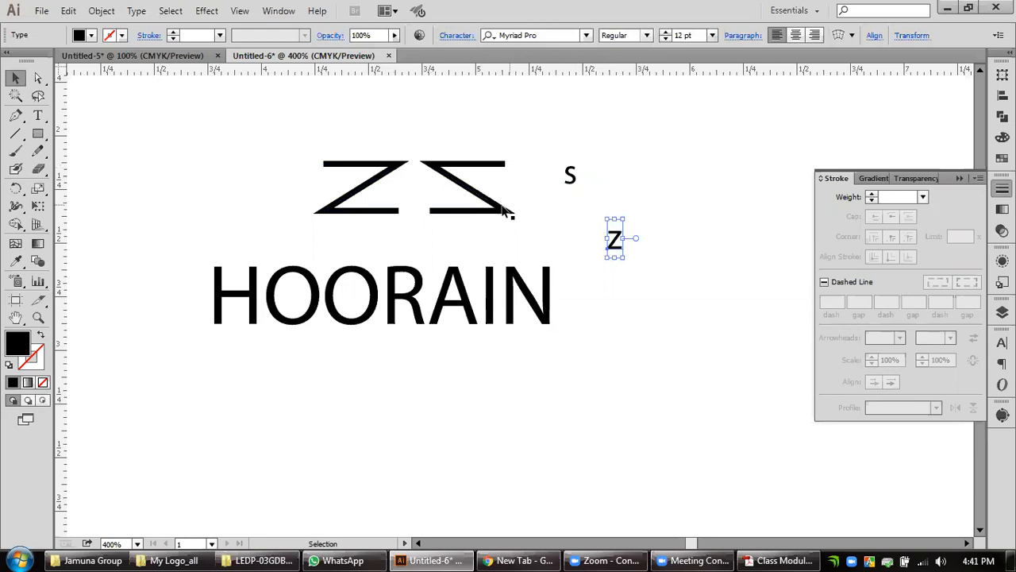
pyautogui.moveTo(459, 218); pyautogui.dragTo(449, 187)
pyautogui.click(751, 202)
# Delete the small letters S and Z and both angular stroke shapes above the HOORAIN text.
pyautogui.moveTo(560, 189); pyautogui.dragTo(763, 274)
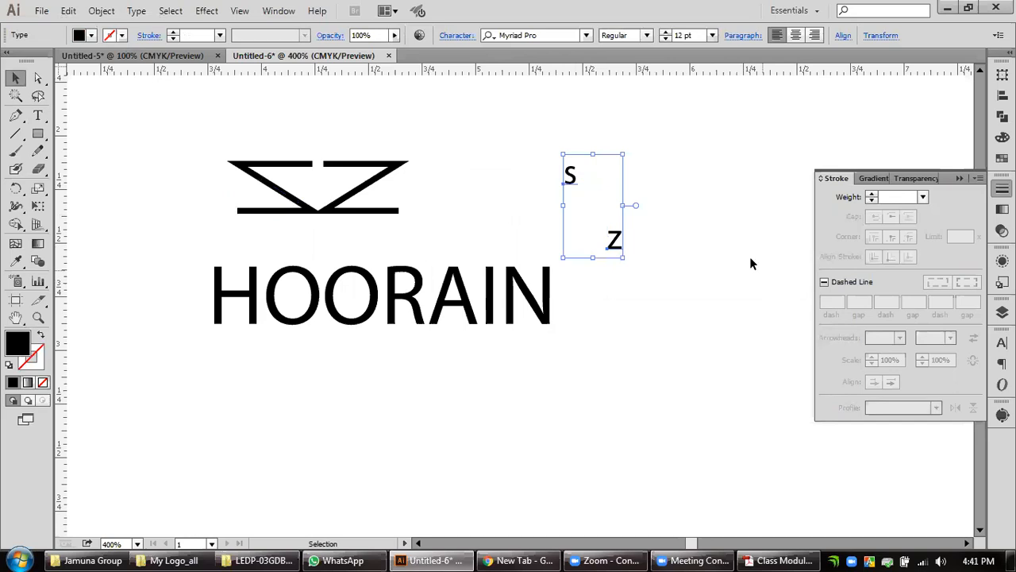
pyautogui.press('Delete')
pyautogui.moveTo(475, 145); pyautogui.dragTo(158, 219)
pyautogui.moveTo(351, 212); pyautogui.dragTo(512, 146)
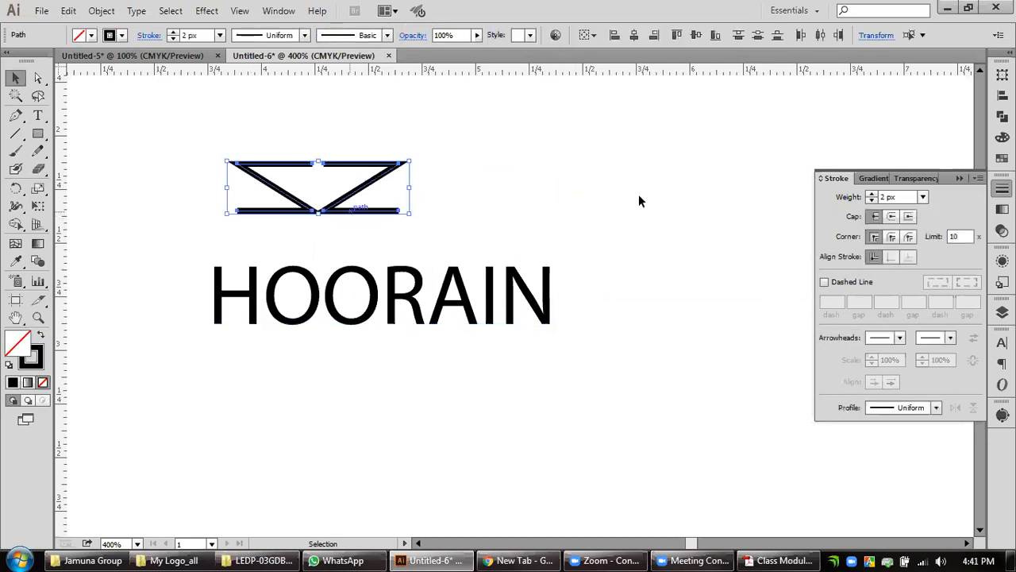
pyautogui.press('Delete')
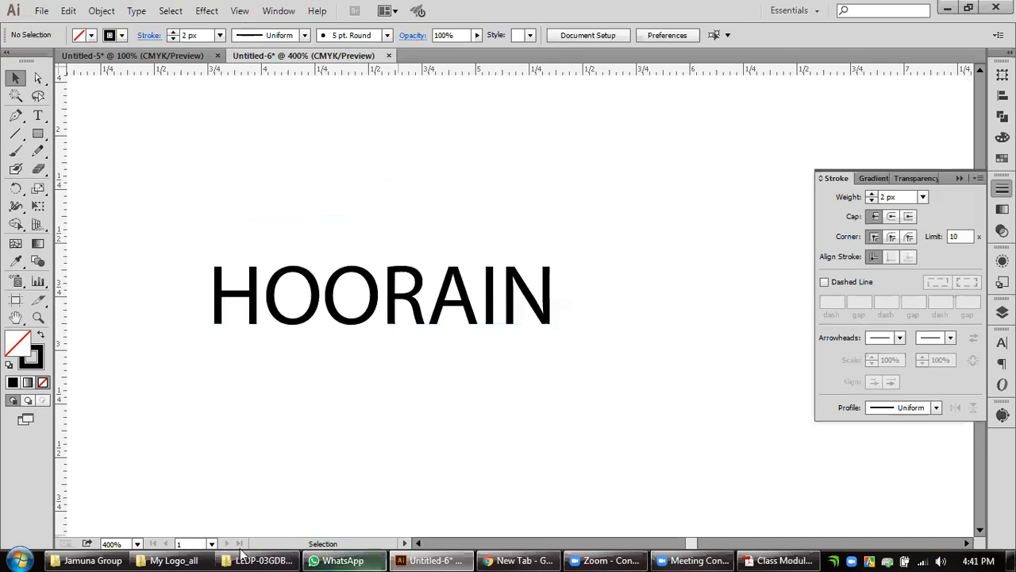
# Switch to the Jamuna Group folder and view the HHL_5 logo image in Windows Photo Viewer.
pyautogui.click(102, 555)
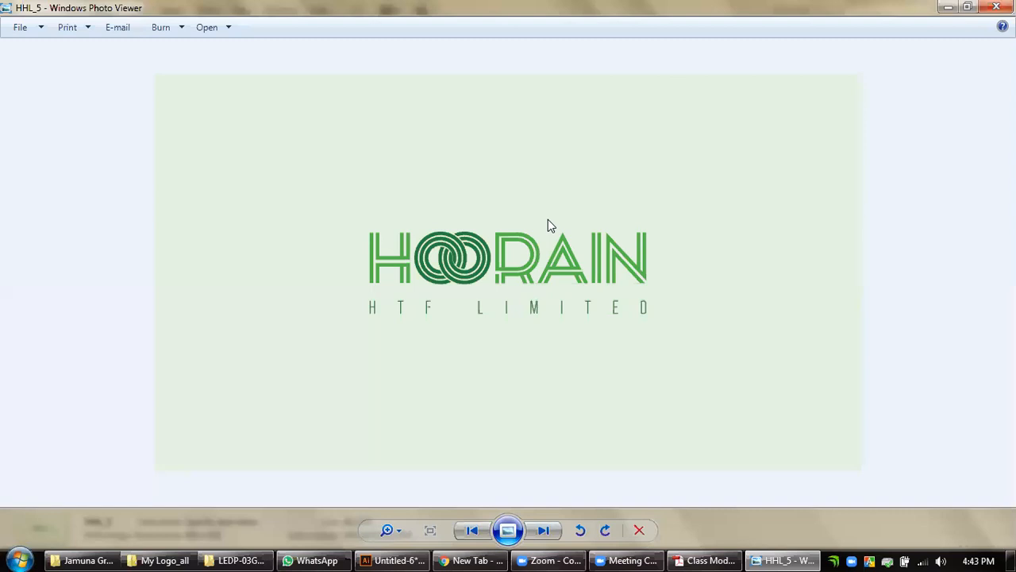
pyautogui.click(948, 5)
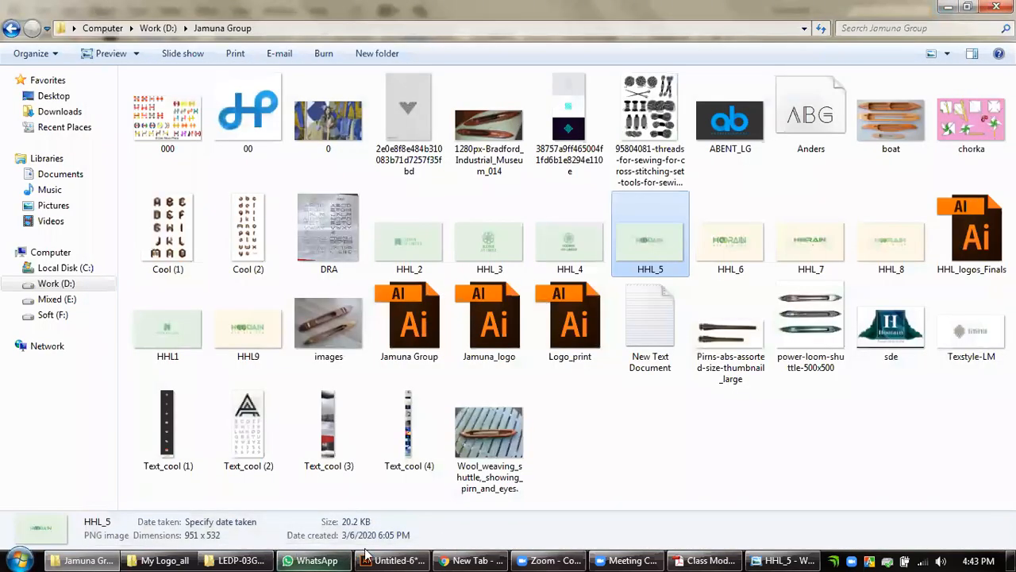
pyautogui.click(649, 554)
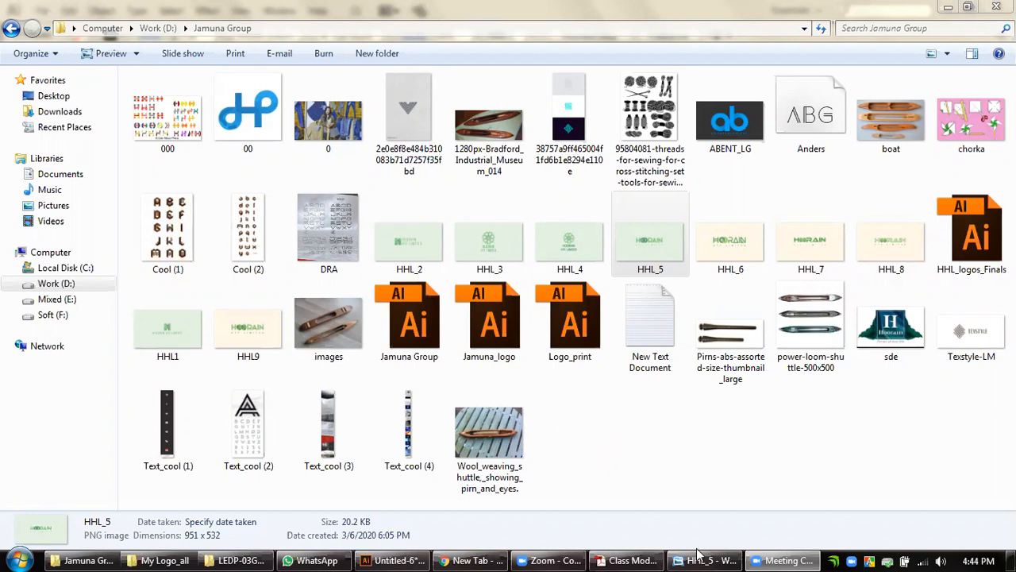
pyautogui.moveTo(703, 555)
pyautogui.click(685, 464)
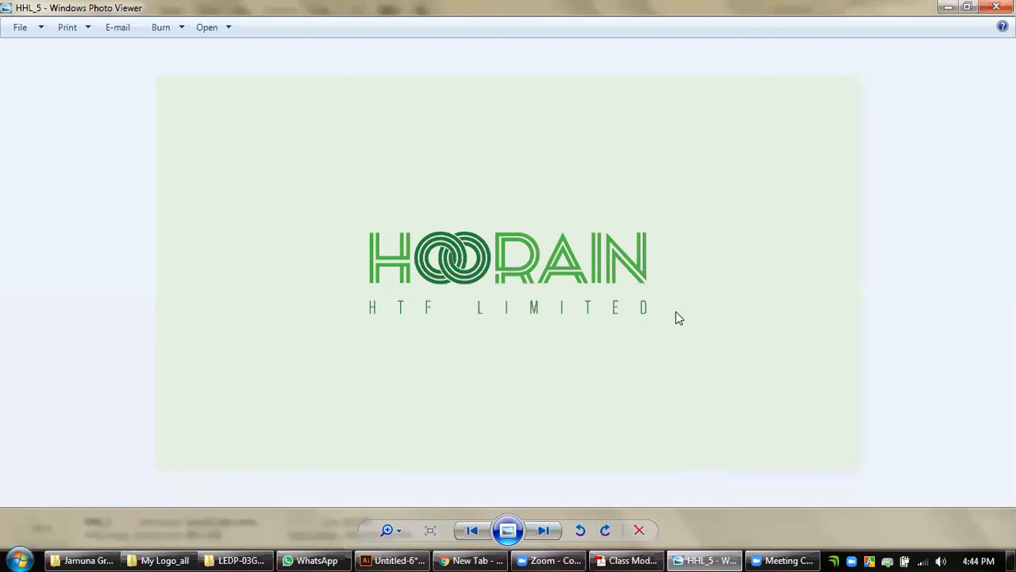
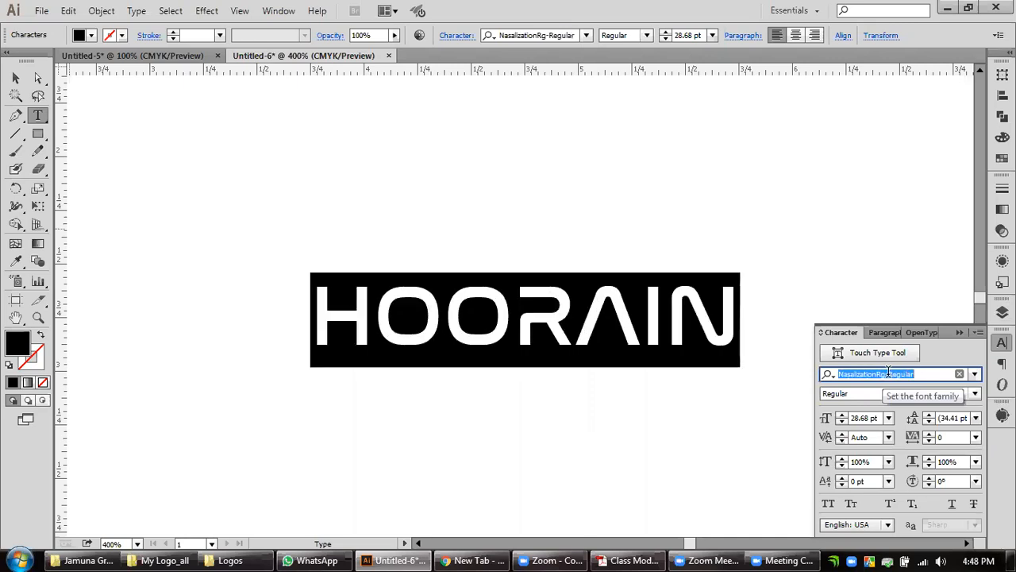
# Set the font of the HOORAIN text to Anders and deselect it.
pyautogui.write('Anders')
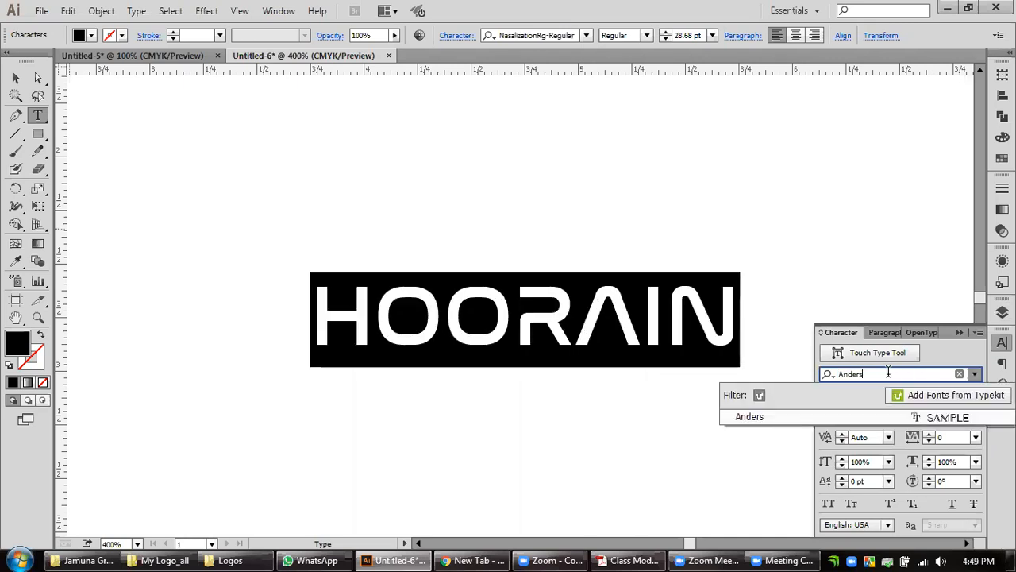
pyautogui.press('Return')
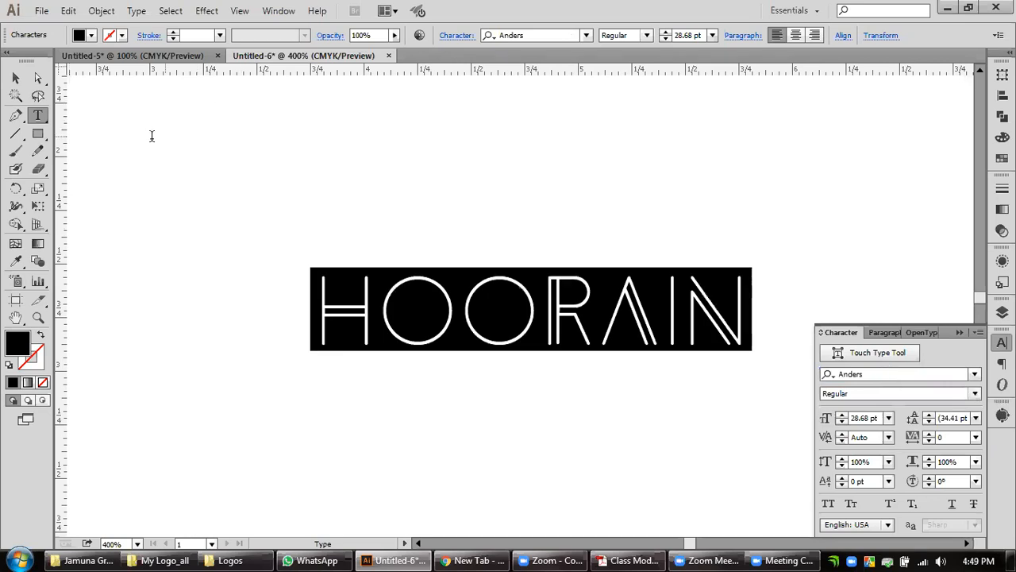
pyautogui.click(15, 78)
pyautogui.click(293, 387)
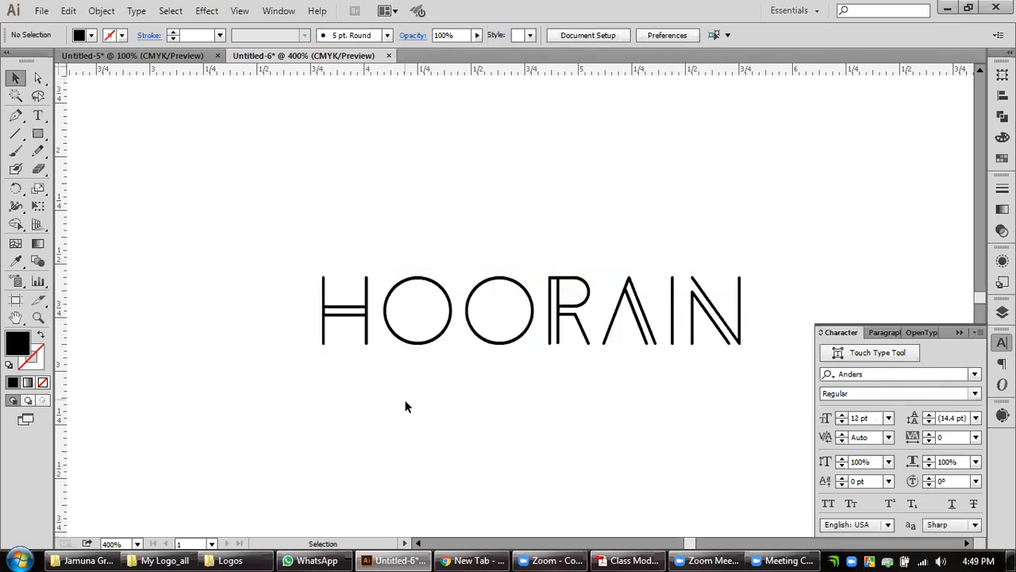
pyautogui.click(475, 559)
pyautogui.click(477, 551)
pyautogui.moveTo(761, 385); pyautogui.dragTo(290, 285)
pyautogui.click(501, 401)
pyautogui.scroll(-2, 507, 401)
pyautogui.moveTo(599, 412); pyautogui.dragTo(488, 365)
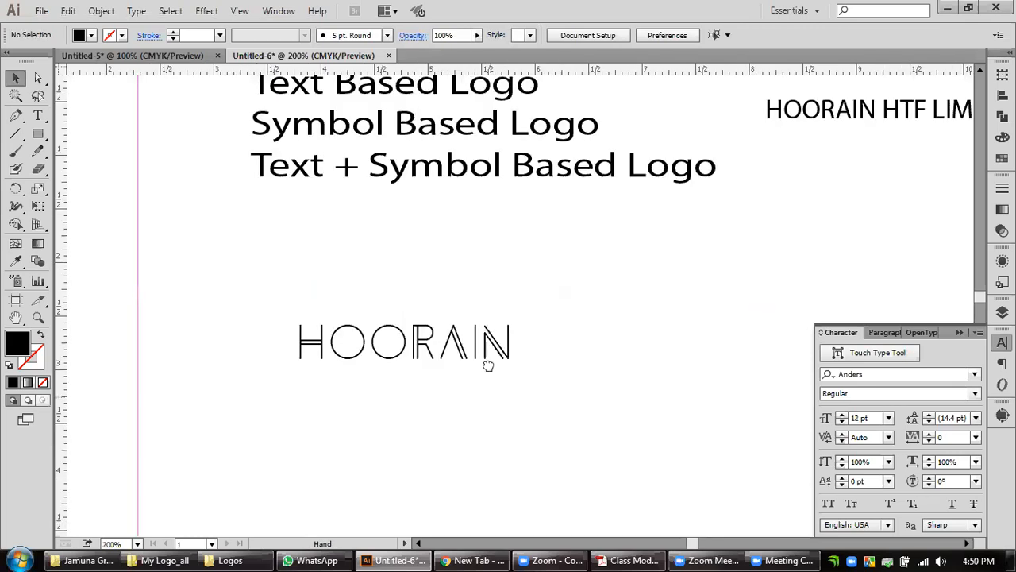
pyautogui.scroll(-1, 486, 357)
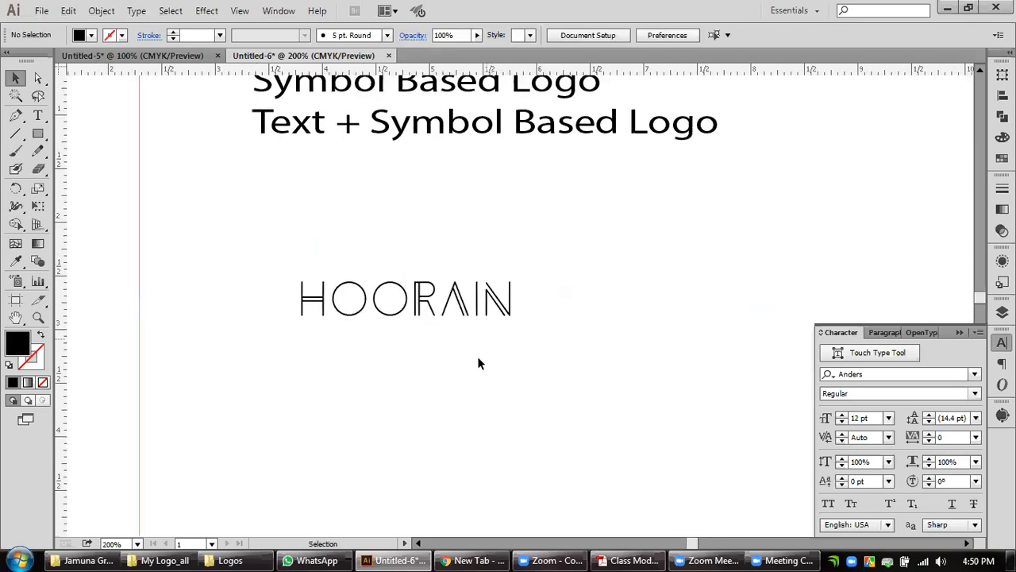
pyautogui.moveTo(478, 340); pyautogui.dragTo(515, 295)
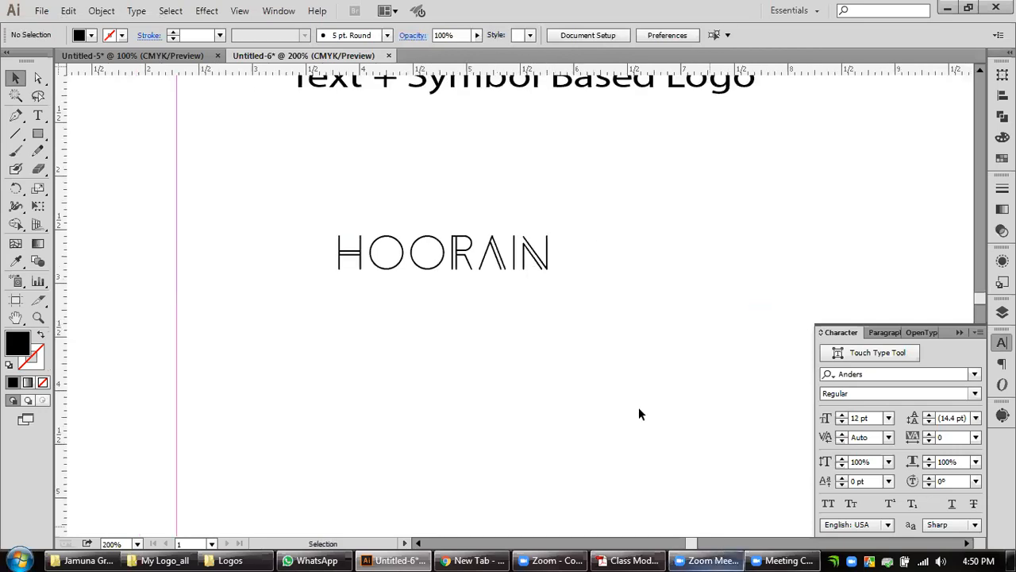
# Move the HOORAIN text up and slightly left, closer to the Text + Symbol Based Logo line.
pyautogui.press('space')
pyautogui.moveTo(466, 360); pyautogui.dragTo(532, 370)
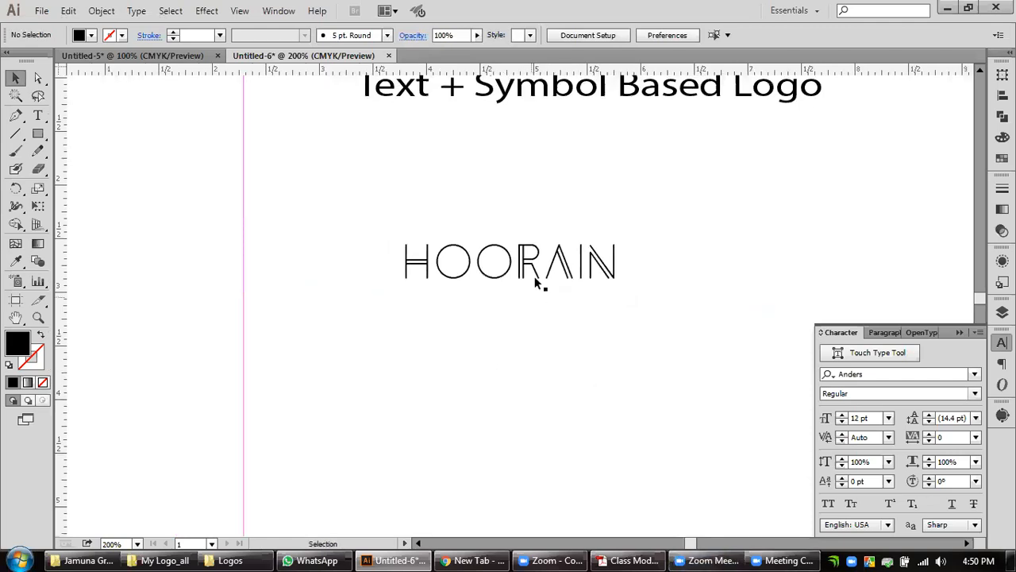
pyautogui.moveTo(535, 278); pyautogui.dragTo(501, 214)
pyautogui.press('space')
pyautogui.moveTo(503, 284); pyautogui.dragTo(508, 321)
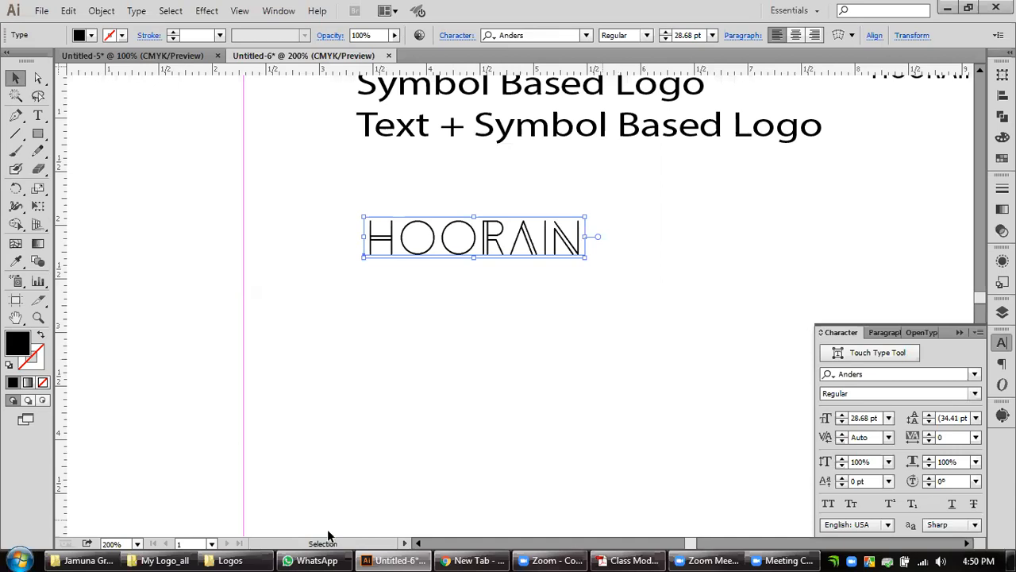
# Switch to the Jamuna Group folder, view the Text_cool (2) image in Windows Photo Viewer and close it.
pyautogui.click(229, 554)
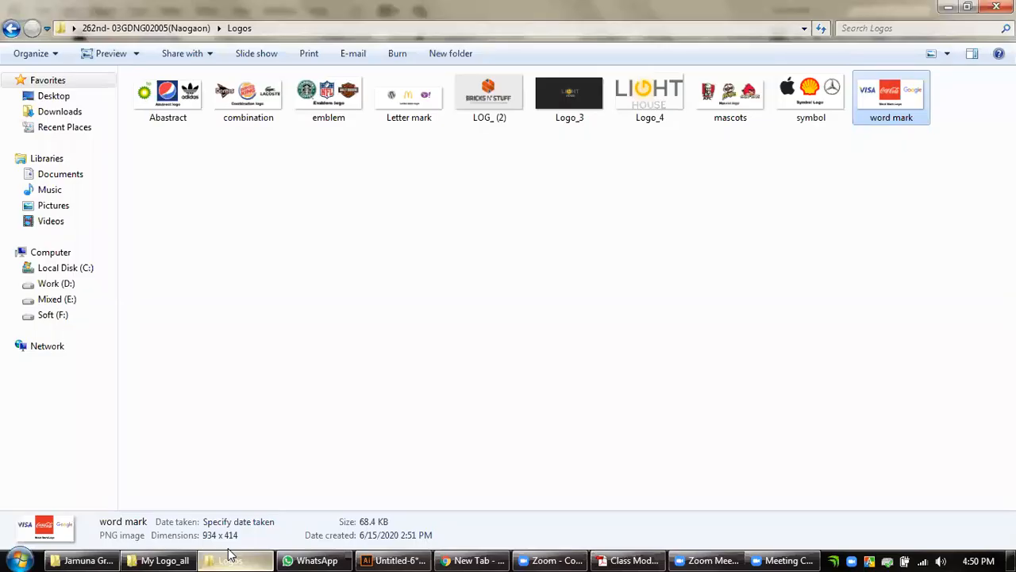
pyautogui.click(83, 560)
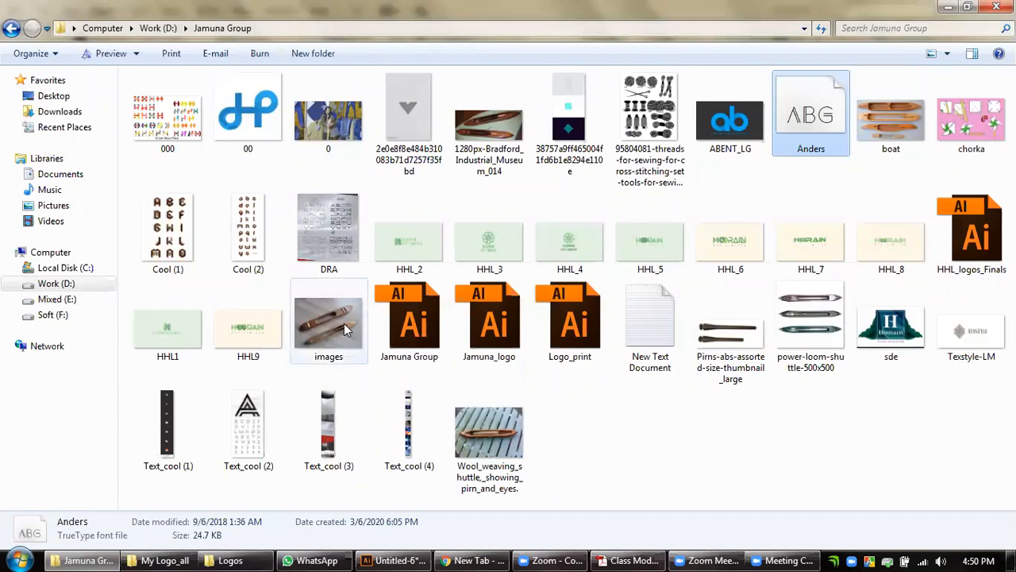
pyautogui.doubleClick(247, 432)
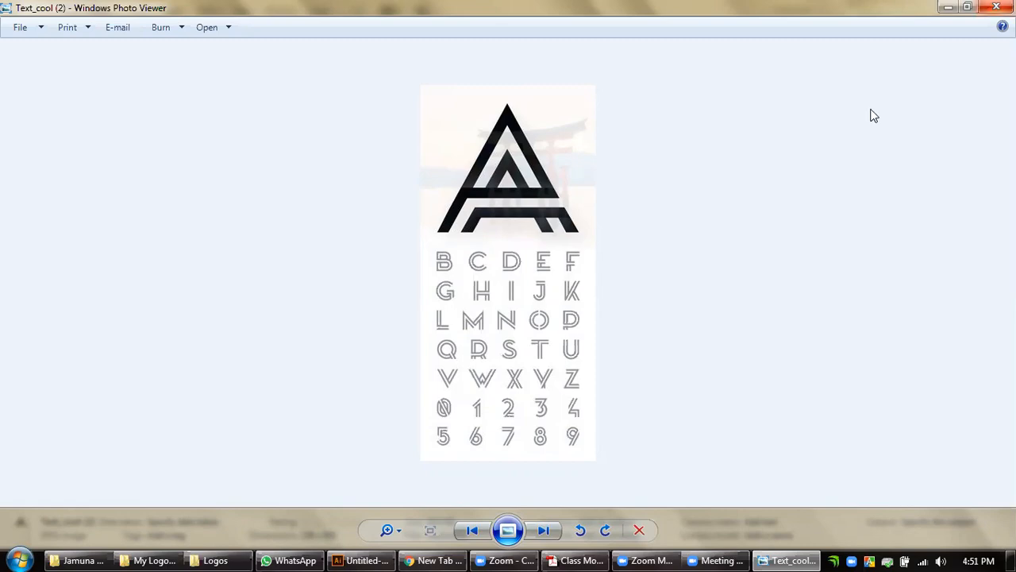
pyautogui.hotkey('alt', 'F4')
pyautogui.click(644, 439)
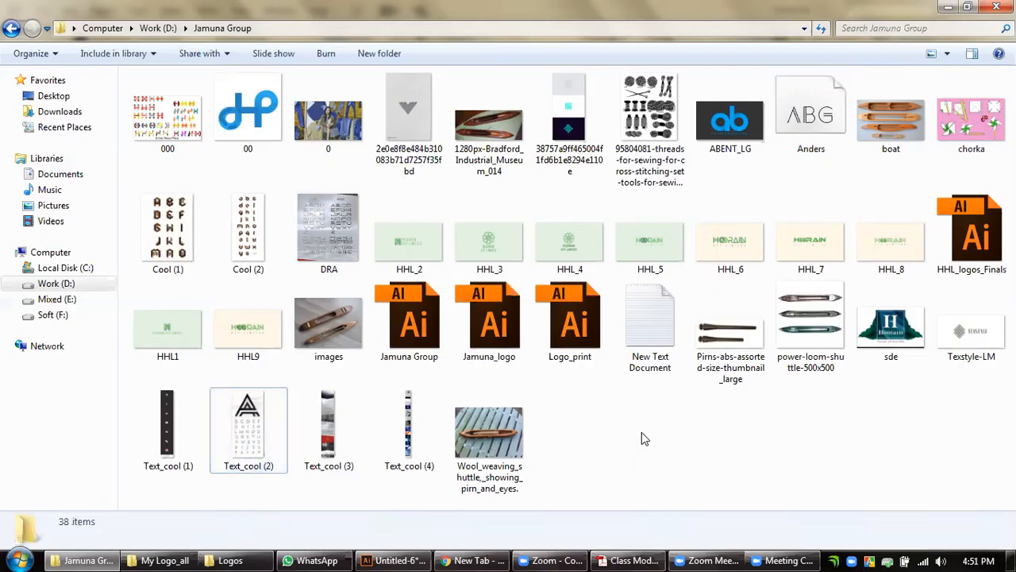
pyautogui.click(248, 428)
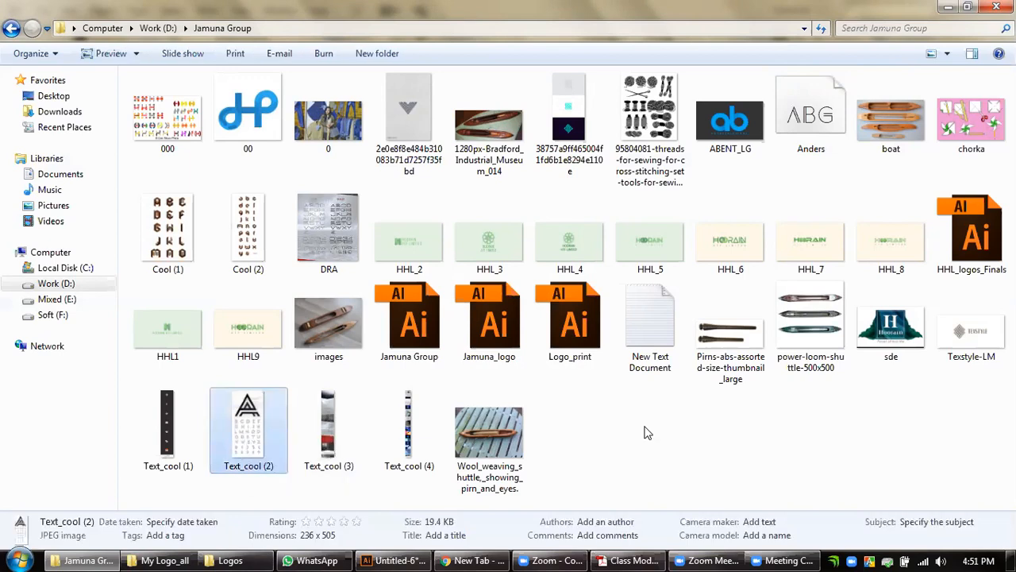
pyautogui.click(627, 461)
# Open the Jamuna Group Illustrator file from the folder in Illustrator, ignoring the missing GP-Logo.png link.
pyautogui.moveTo(409, 318); pyautogui.dragTo(505, 56)
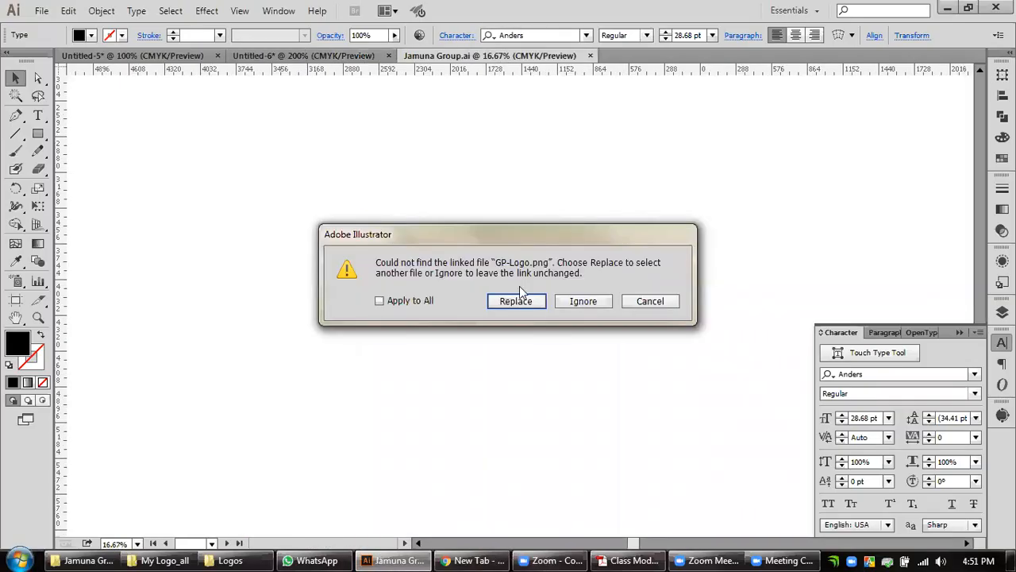
pyautogui.click(581, 303)
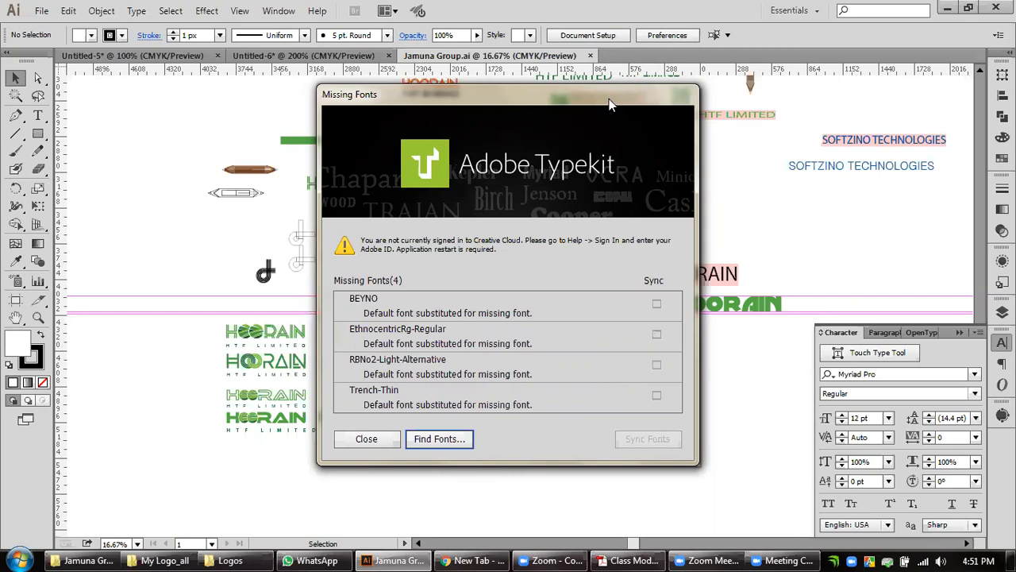
pyautogui.moveTo(610, 104); pyautogui.dragTo(453, 127)
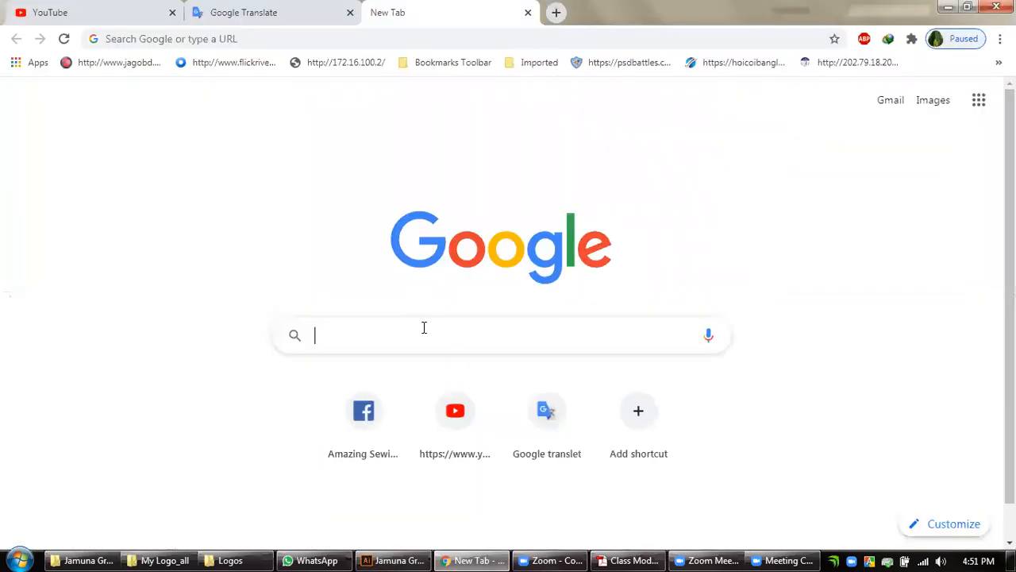
# Switch to Chrome and search Google for "beyno font free download".
pyautogui.write('bey')
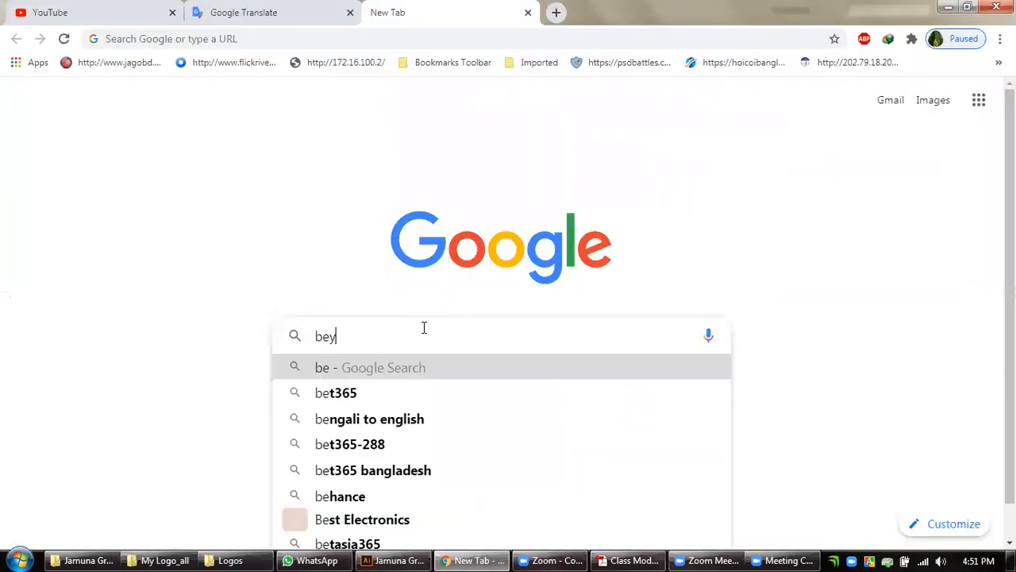
pyautogui.write('no')
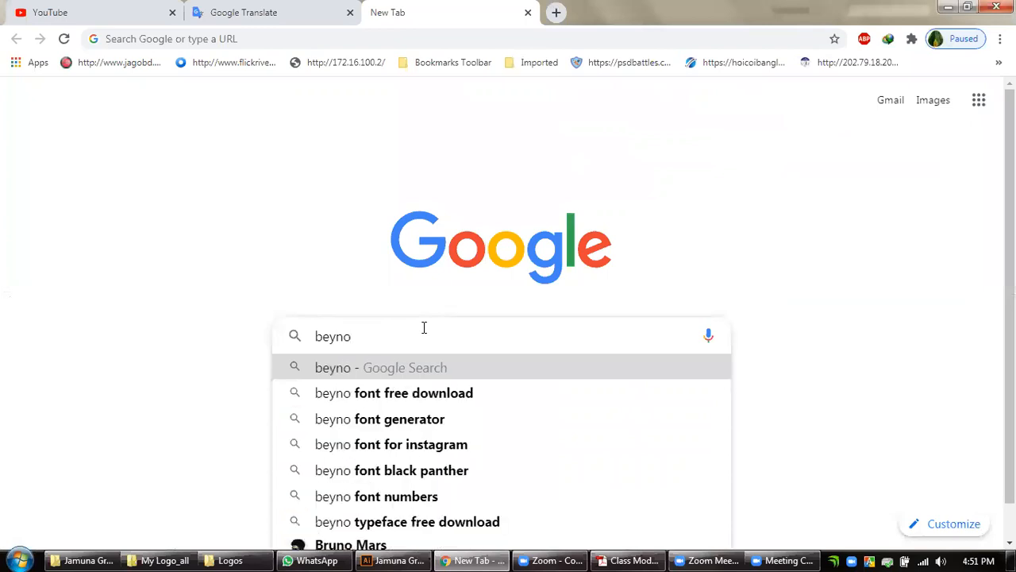
pyautogui.click(418, 395)
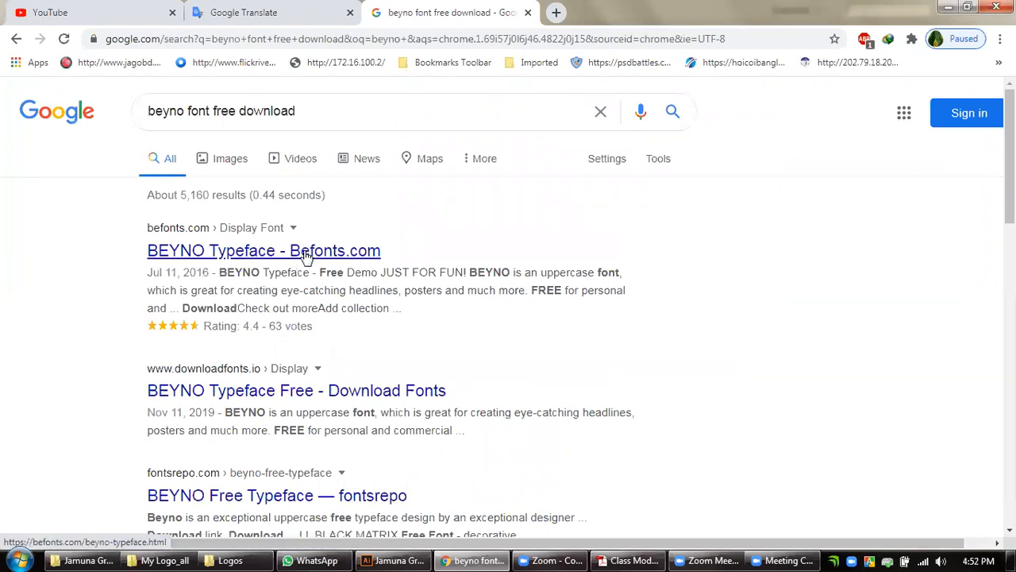
# Open the fontsrepo and Befonts results for the BEYNO typeface in separate new tabs.
pyautogui.scroll(-3, 307, 256)
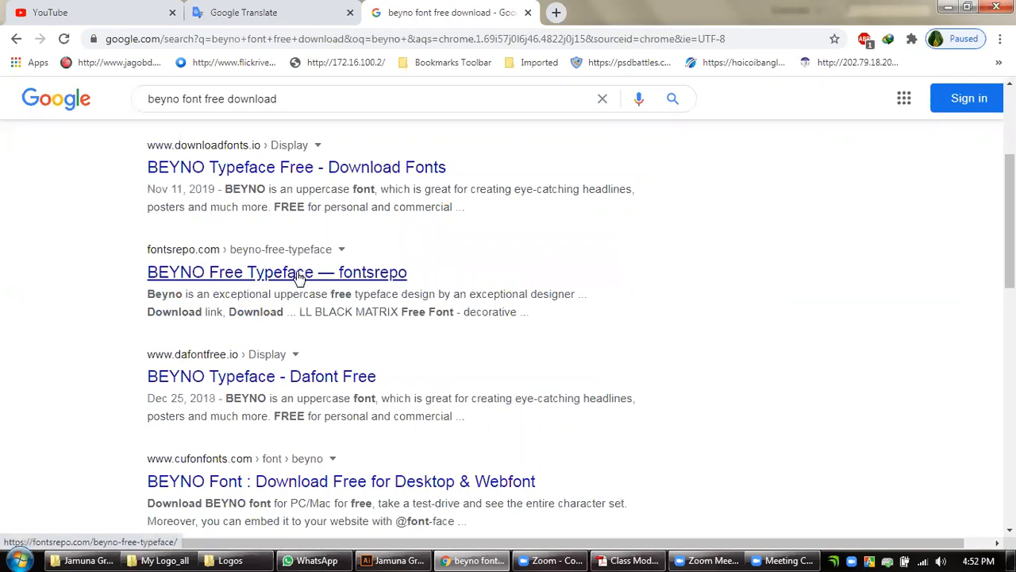
pyautogui.rightClick(299, 273)
pyautogui.press('t')
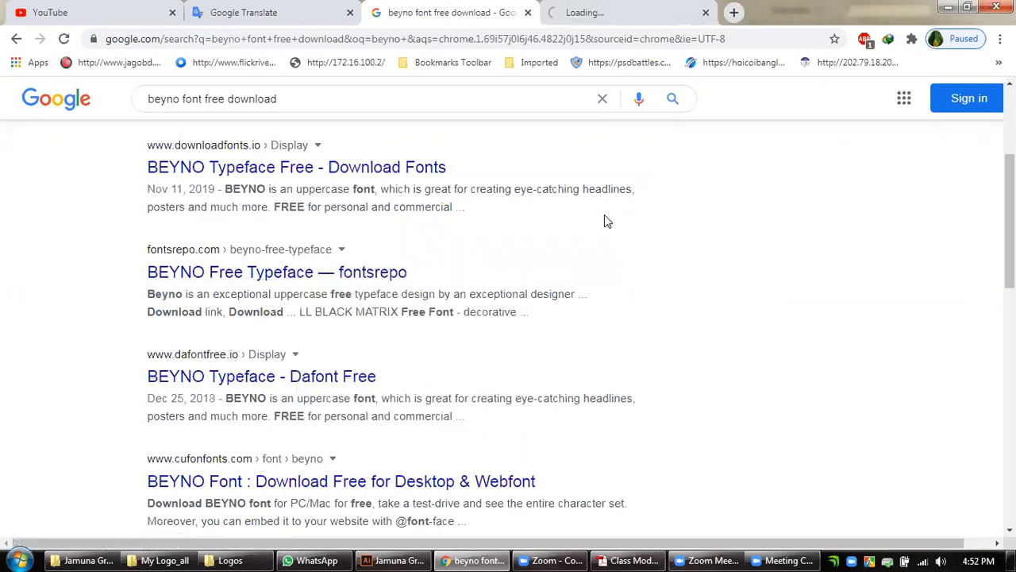
pyautogui.scroll(3, 461, 236)
pyautogui.rightClick(321, 254)
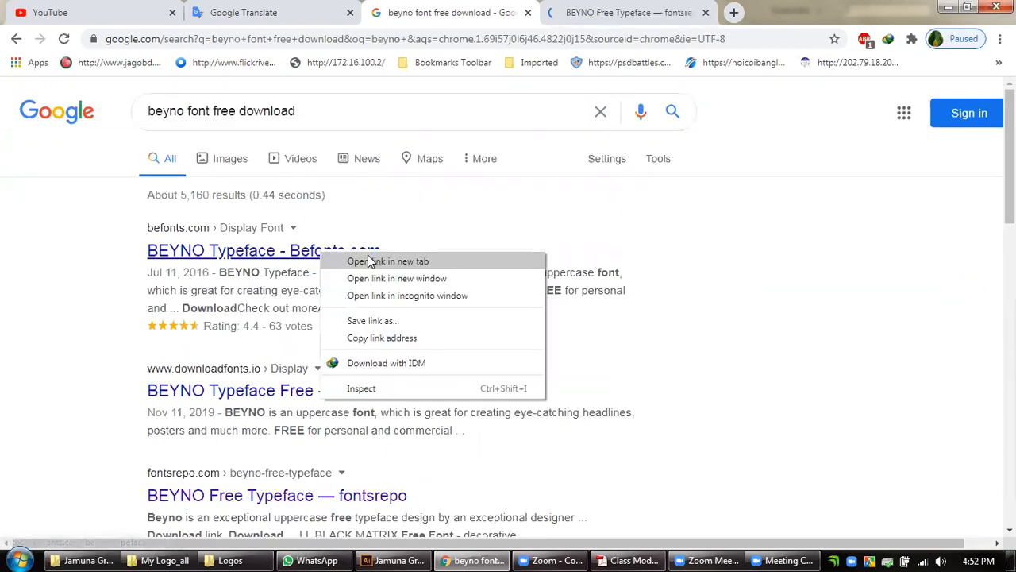
pyautogui.press('t')
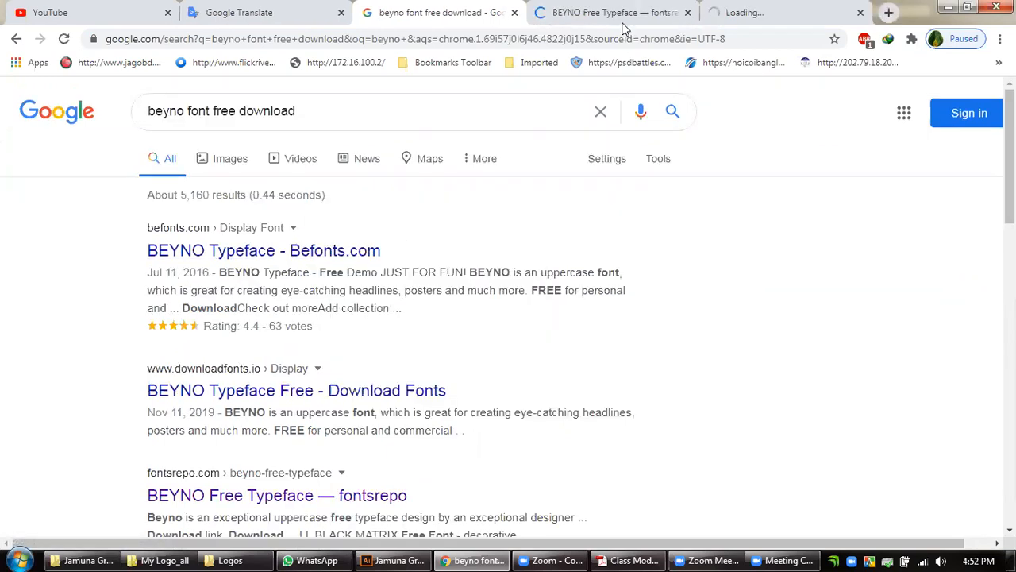
# Examine the BEYNO alphabet samples on the fontsrepo and Befonts pages, then close the Befonts page and return to Illustrator.
pyautogui.hotkey('ctrl', 'Tab')
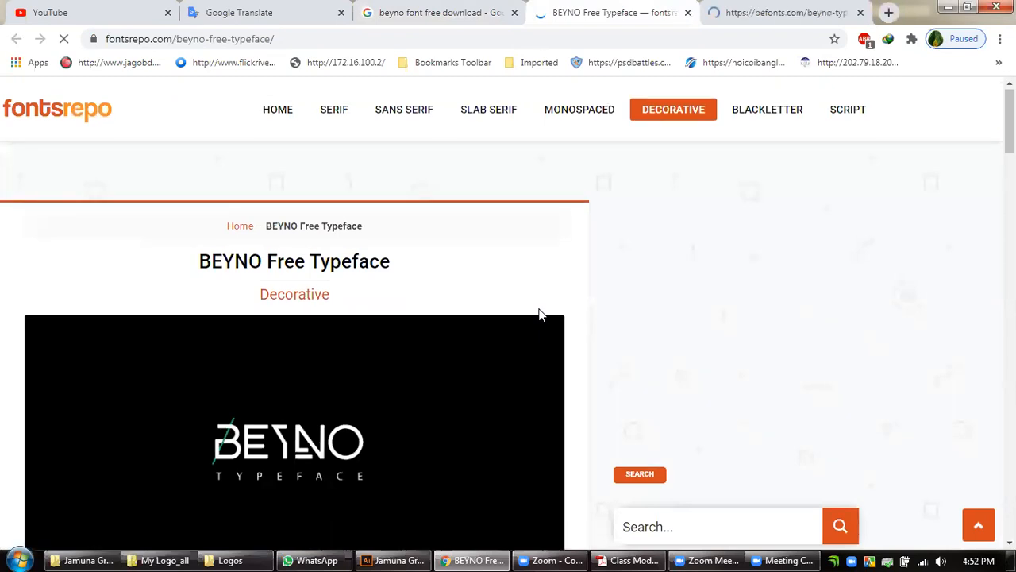
pyautogui.scroll(-3, 538, 313)
pyautogui.scroll(-3, 457, 350)
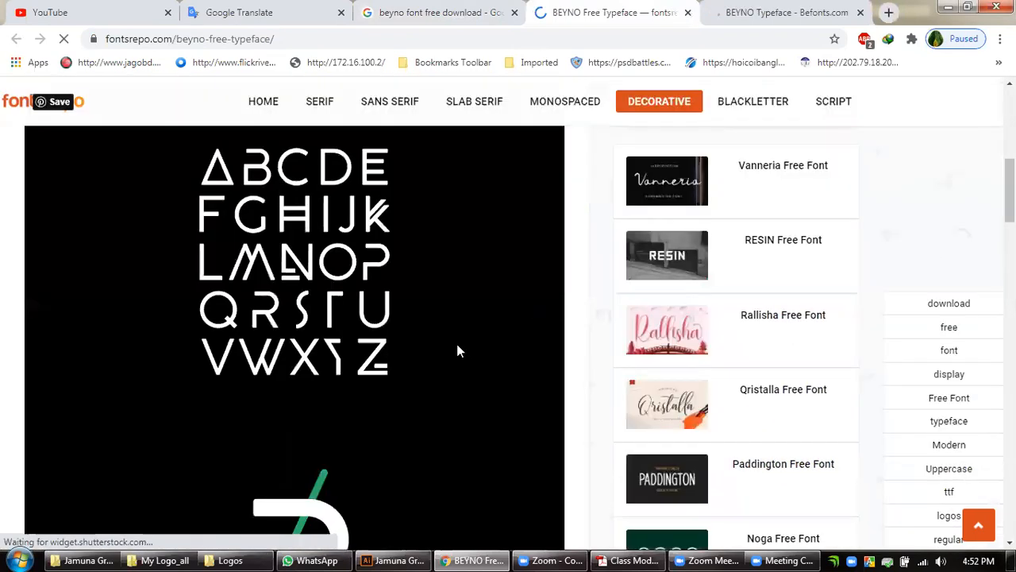
pyautogui.scroll(-4, 457, 350)
pyautogui.scroll(-4, 457, 350)
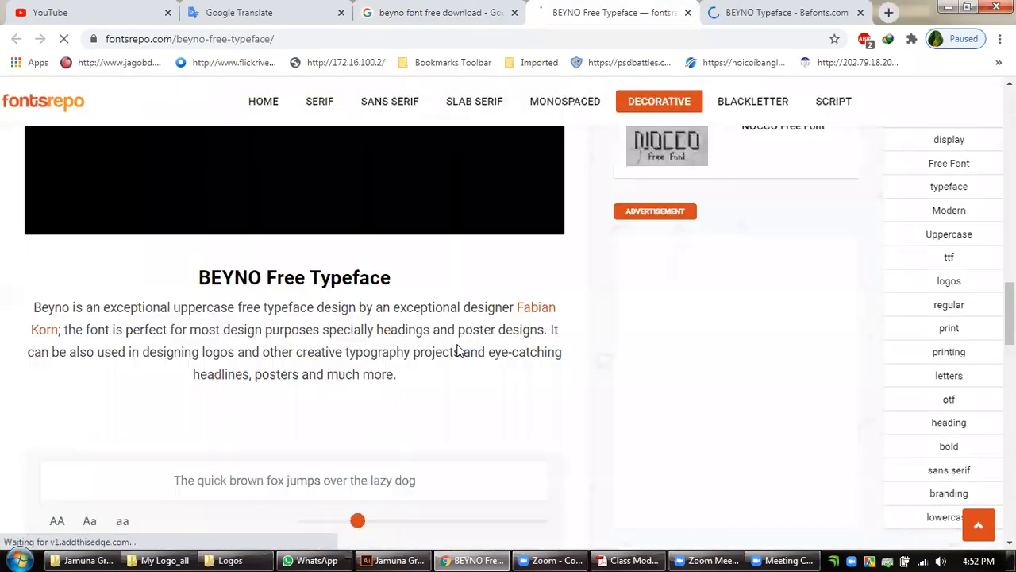
pyautogui.scroll(5, 452, 349)
pyautogui.hotkey('ctrl', 'Tab')
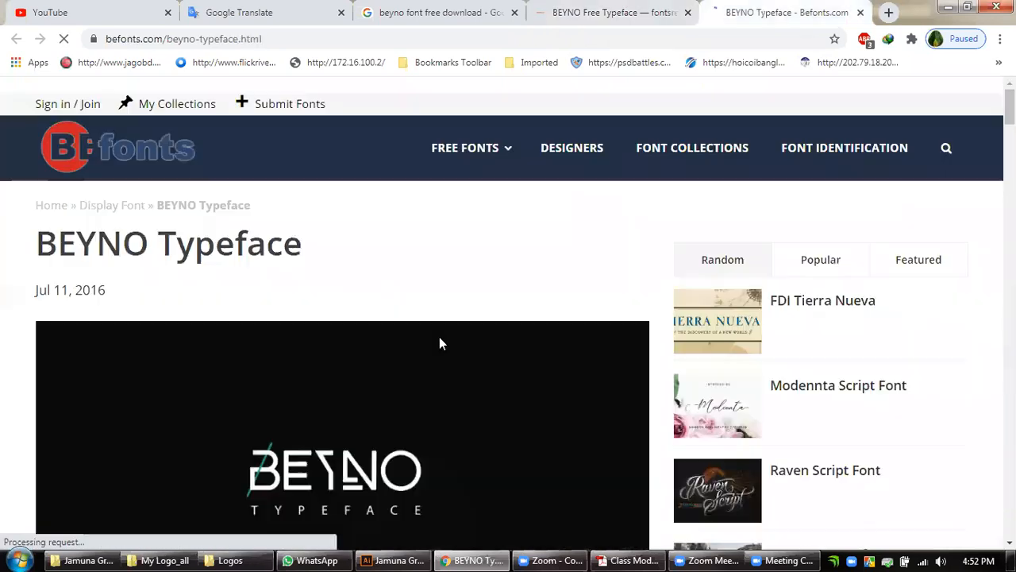
pyautogui.scroll(-5, 439, 337)
pyautogui.scroll(3, 439, 337)
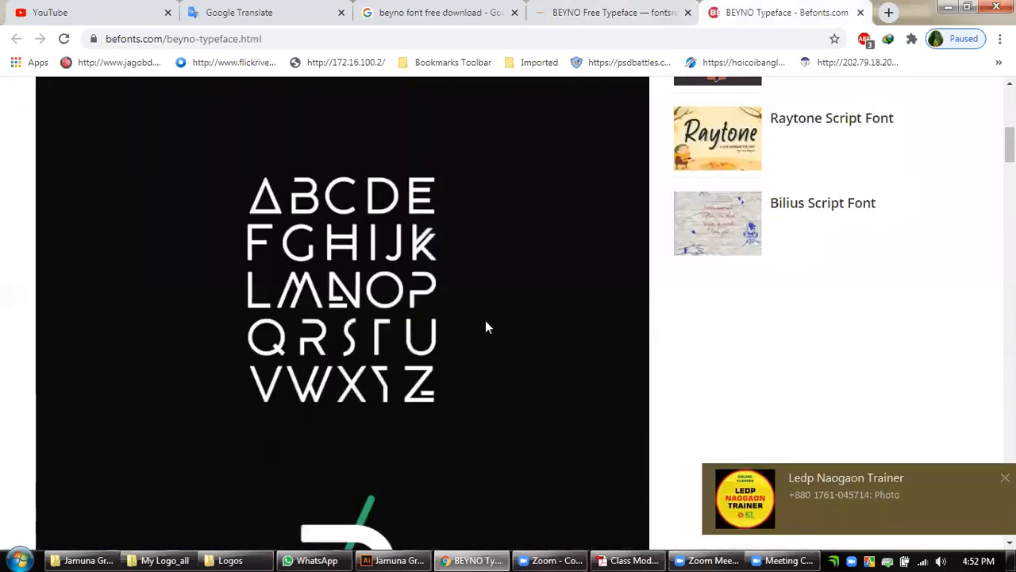
pyautogui.click(859, 12)
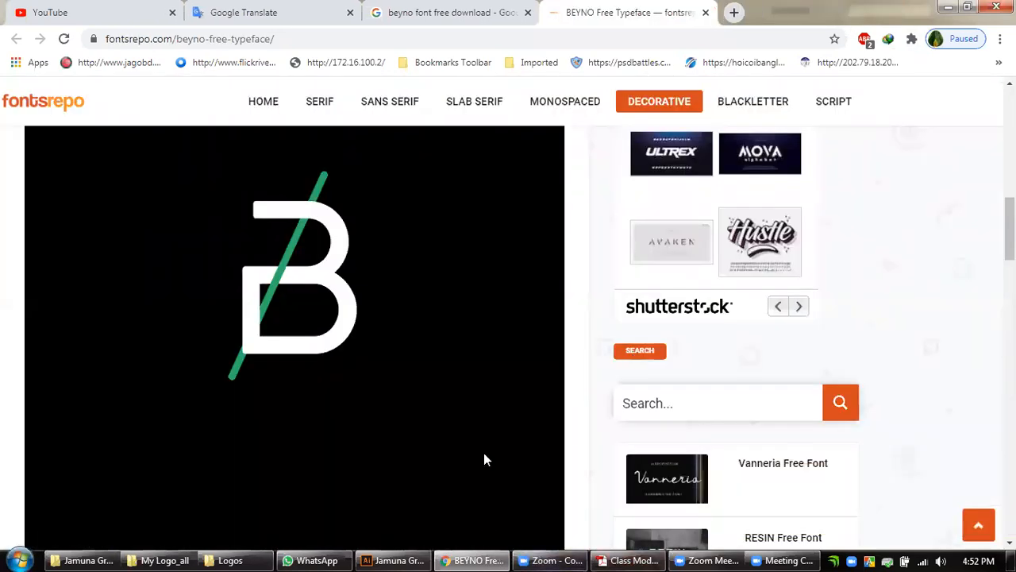
pyautogui.click(955, 7)
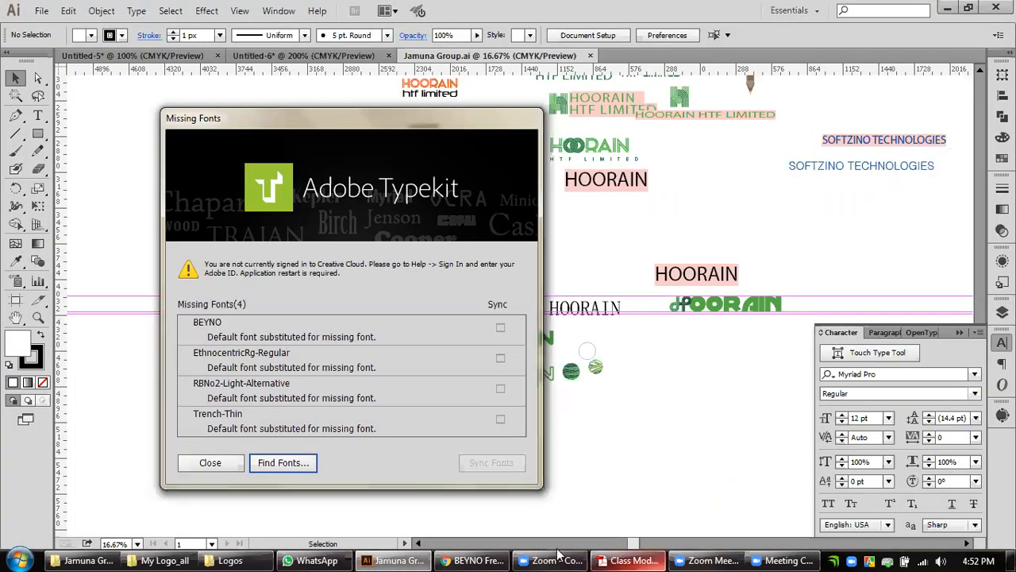
# Close the missing fonts notice and look over the HOORAIN logo variations in Jamuna Group.ai.
pyautogui.click(220, 467)
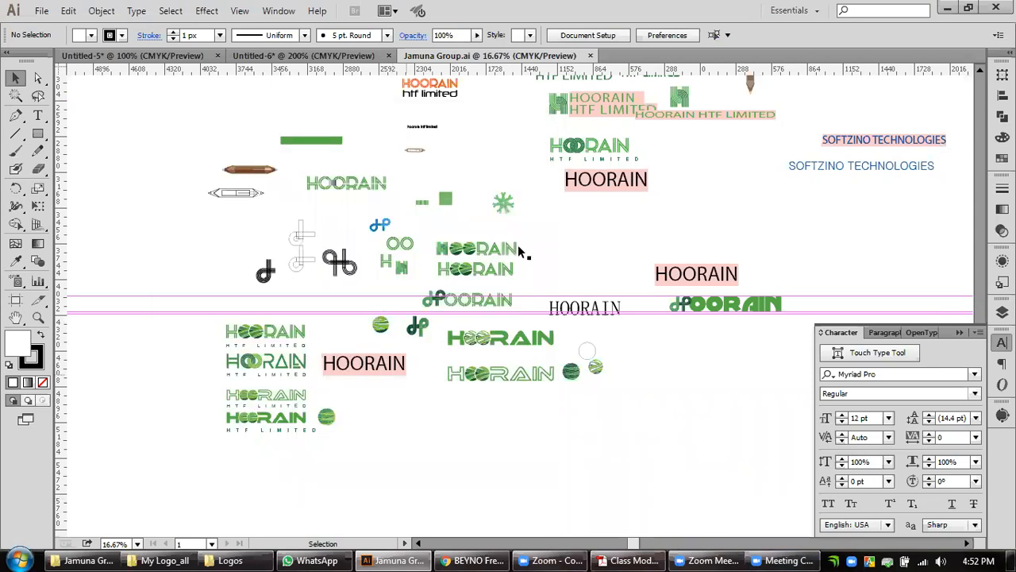
pyautogui.scroll(1, 437, 221)
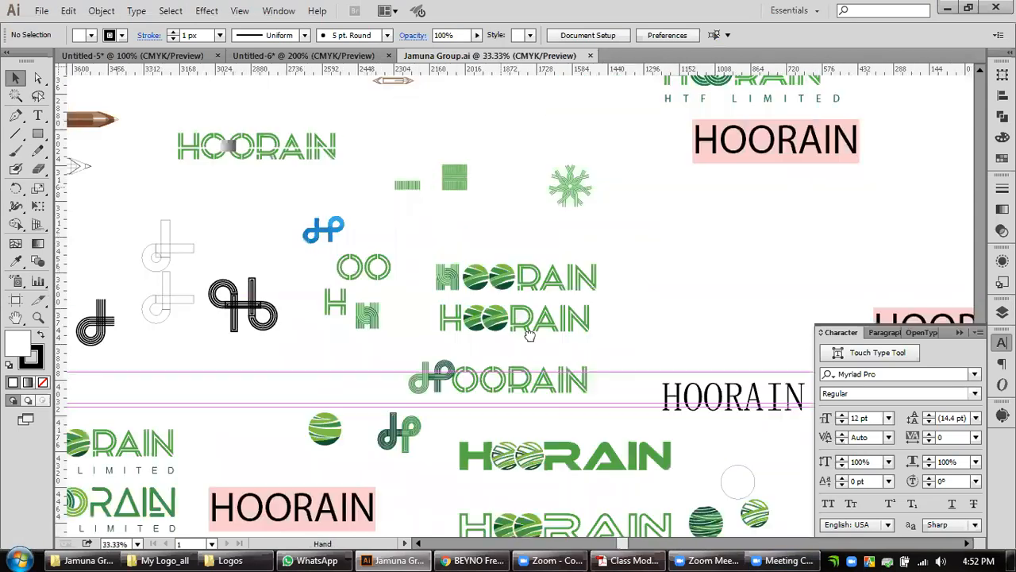
pyautogui.scroll(1, 576, 313)
pyautogui.scroll(2, 537, 194)
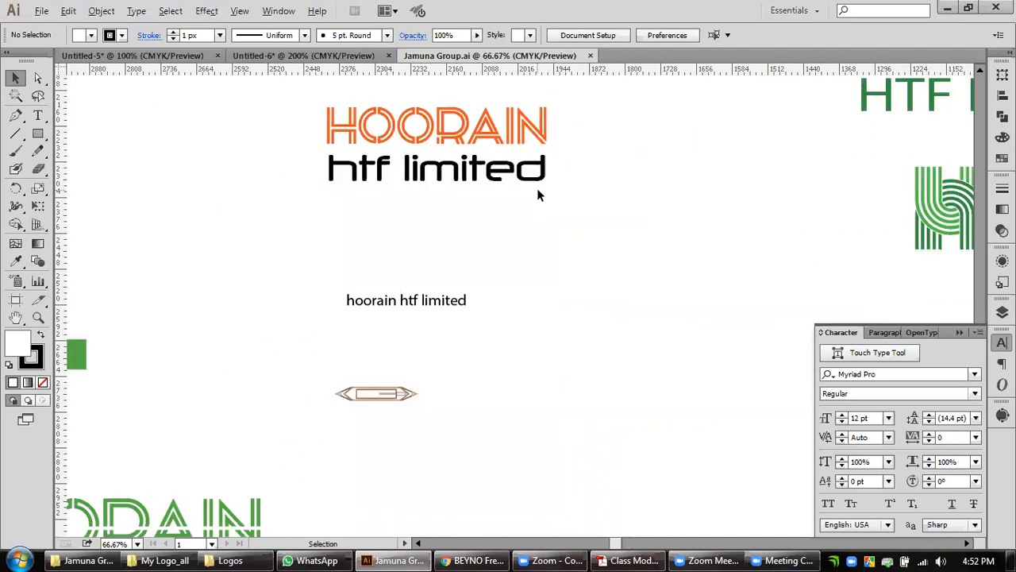
pyautogui.moveTo(285, 413); pyautogui.dragTo(449, 385)
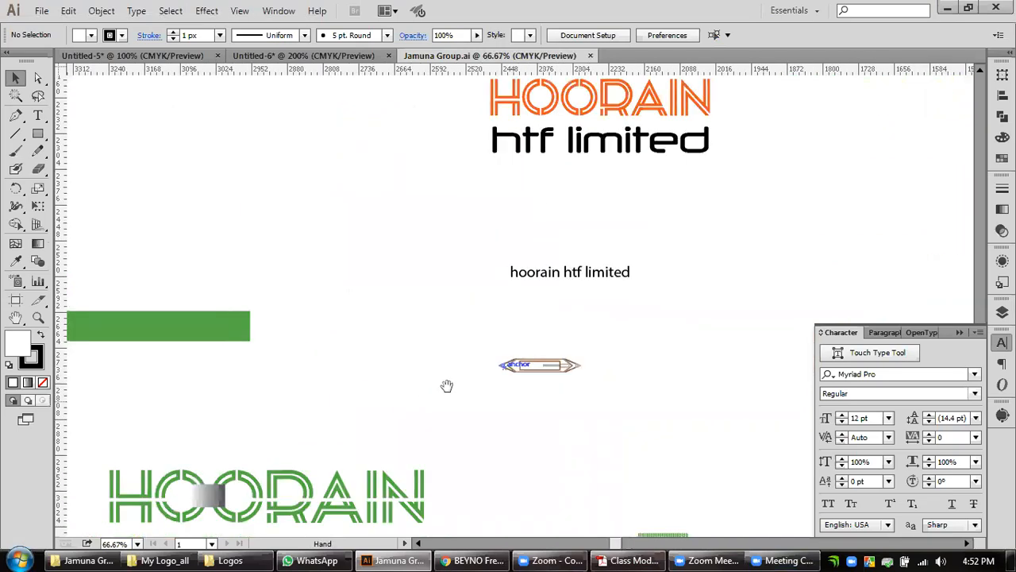
pyautogui.moveTo(754, 278); pyautogui.dragTo(788, 278)
pyautogui.moveTo(940, 160); pyautogui.dragTo(477, 400)
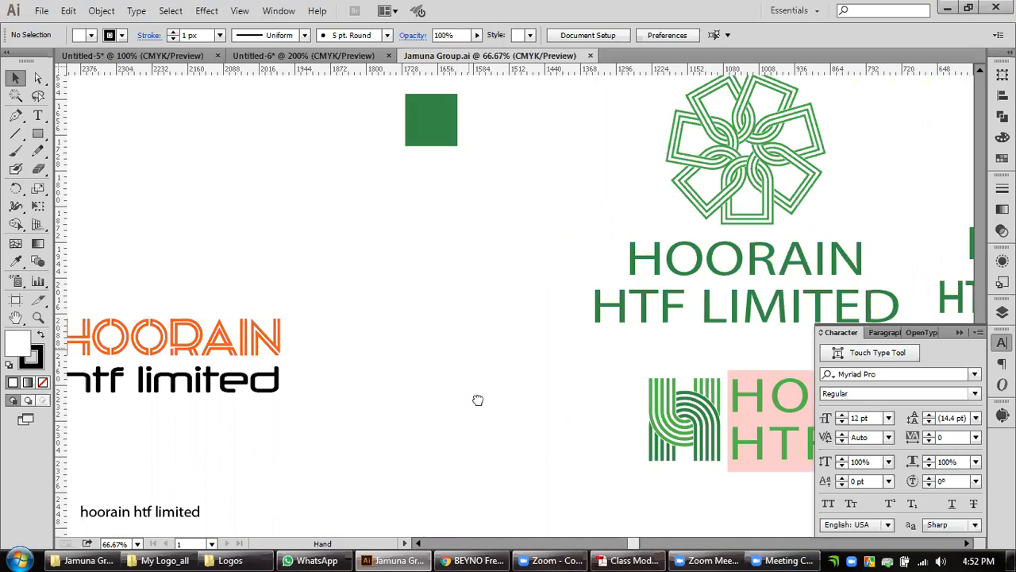
# Inspect the orange HOORAIN lettering and the black htf limited text by selecting each one, and leave both deselected.
pyautogui.moveTo(399, 412); pyautogui.dragTo(342, 474)
pyautogui.moveTo(202, 396); pyautogui.dragTo(439, 358)
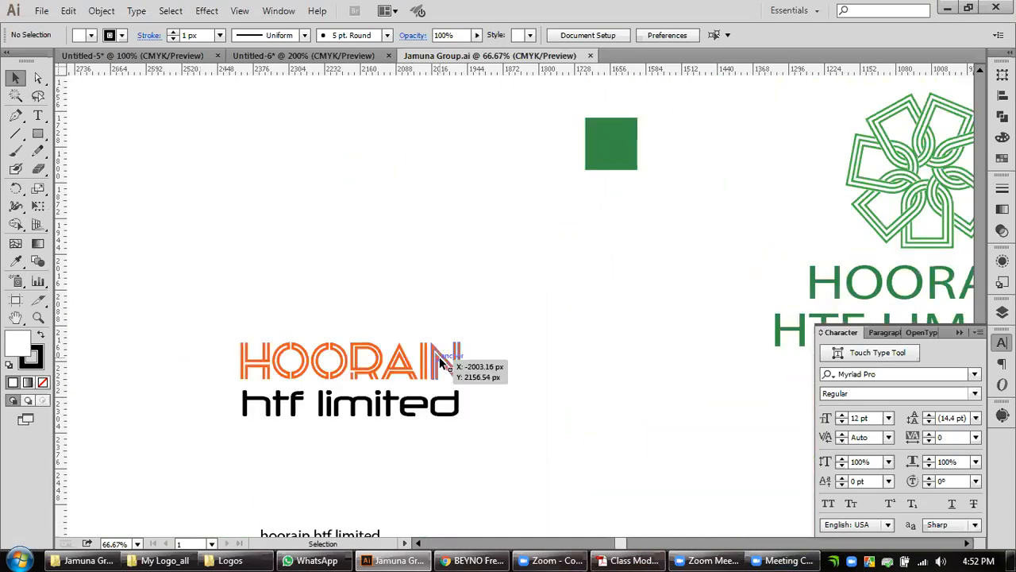
pyautogui.click(441, 361)
pyautogui.click(440, 412)
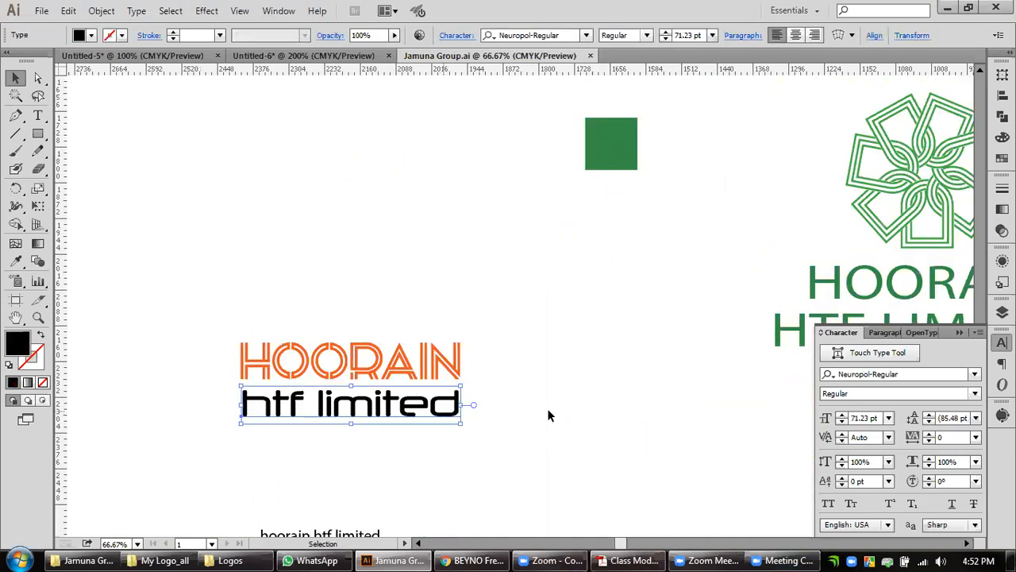
pyautogui.click(436, 367)
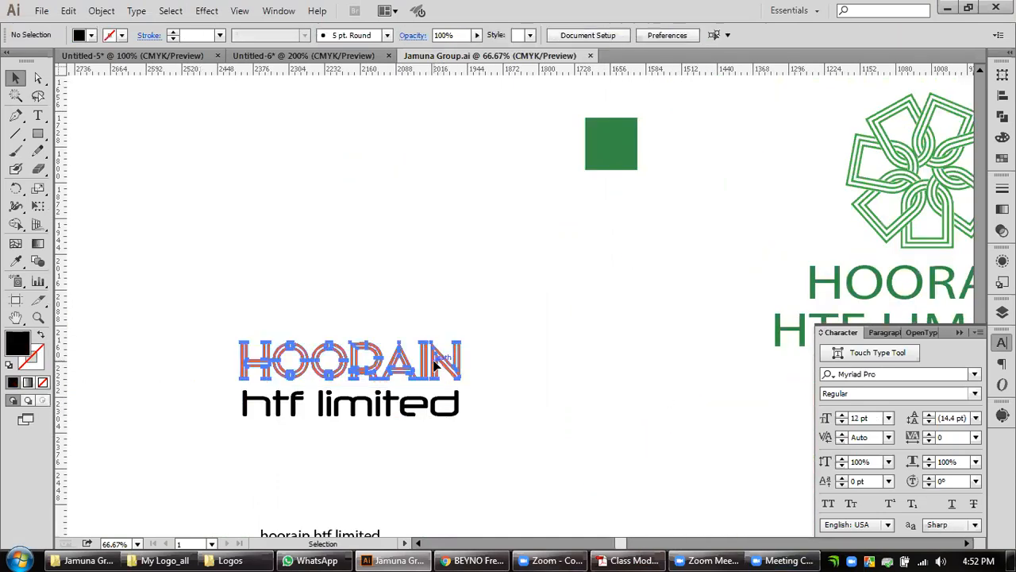
pyautogui.click(580, 361)
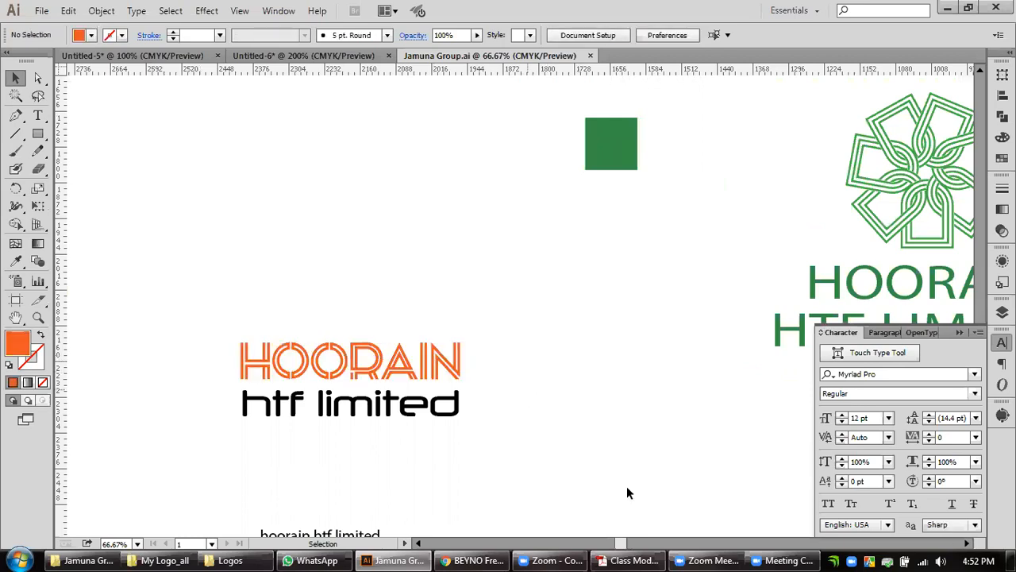
# Switch to the Jamuna Group folder, open the Text_cool (2) image to examine its double-line alphabet, and close it.
pyautogui.click(238, 555)
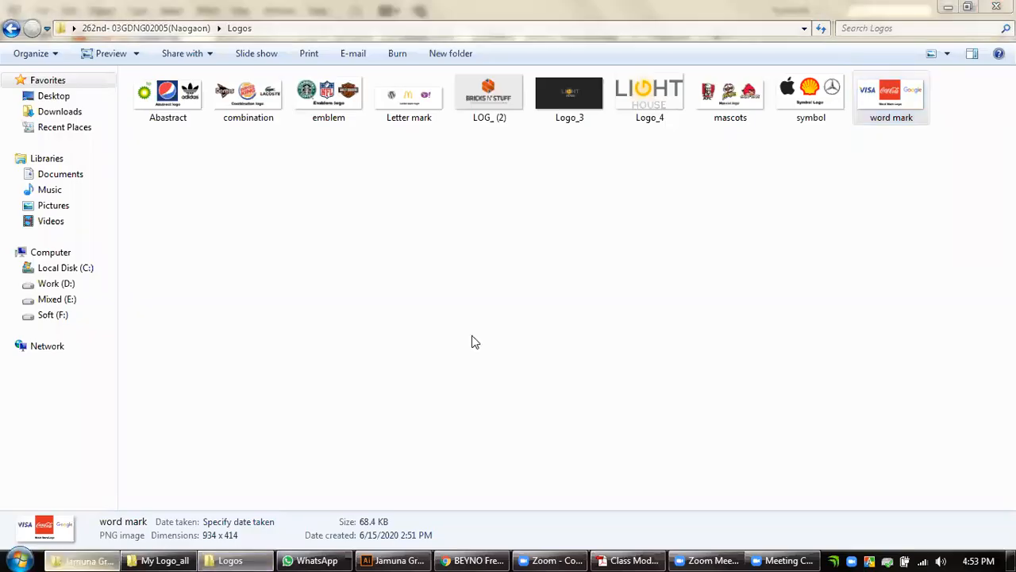
pyautogui.doubleClick(252, 420)
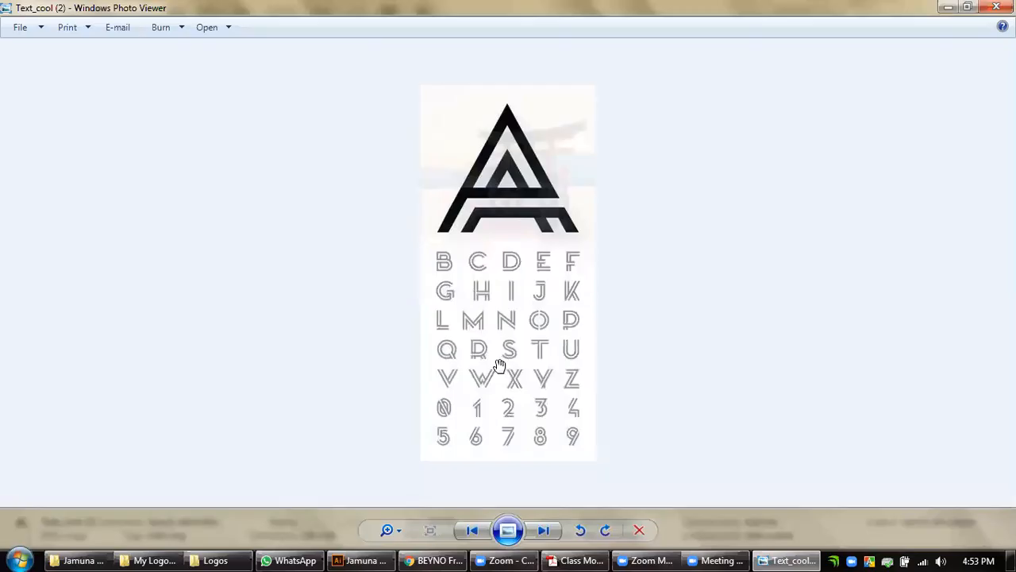
pyautogui.scroll(3, 500, 365)
pyautogui.scroll(-3, 453, 277)
pyautogui.hotkey('alt', 'F4')
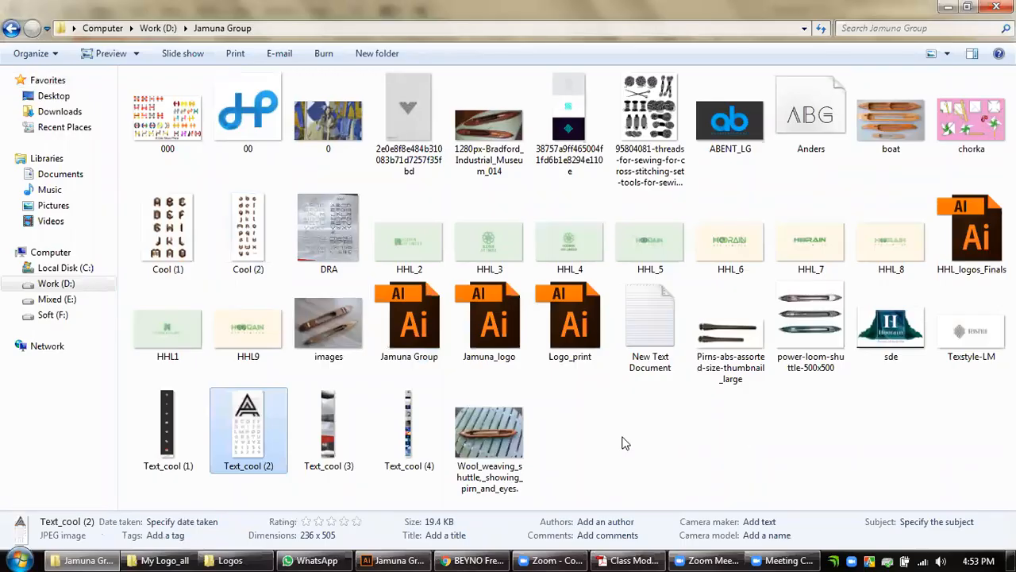
# Open the DRA image to examine its light and bold alphabets, close it and return to Illustrator.
pyautogui.doubleClick(304, 224)
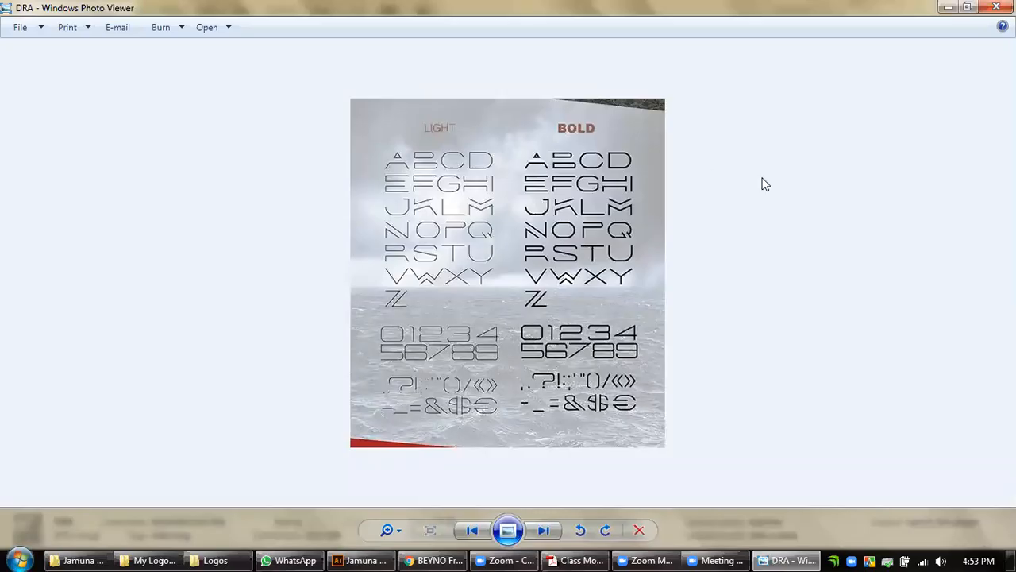
pyautogui.press('Escape')
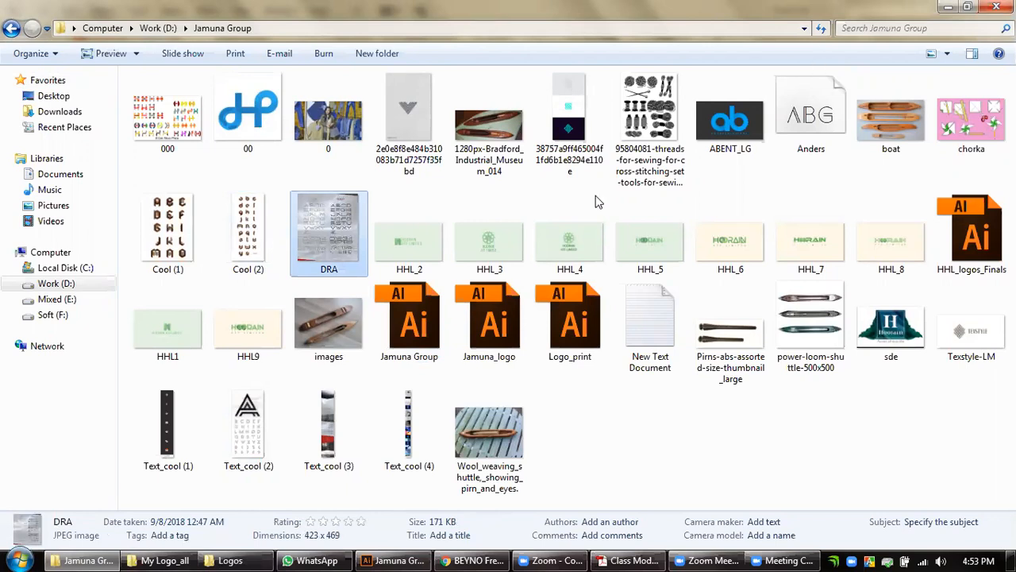
pyautogui.click(955, 5)
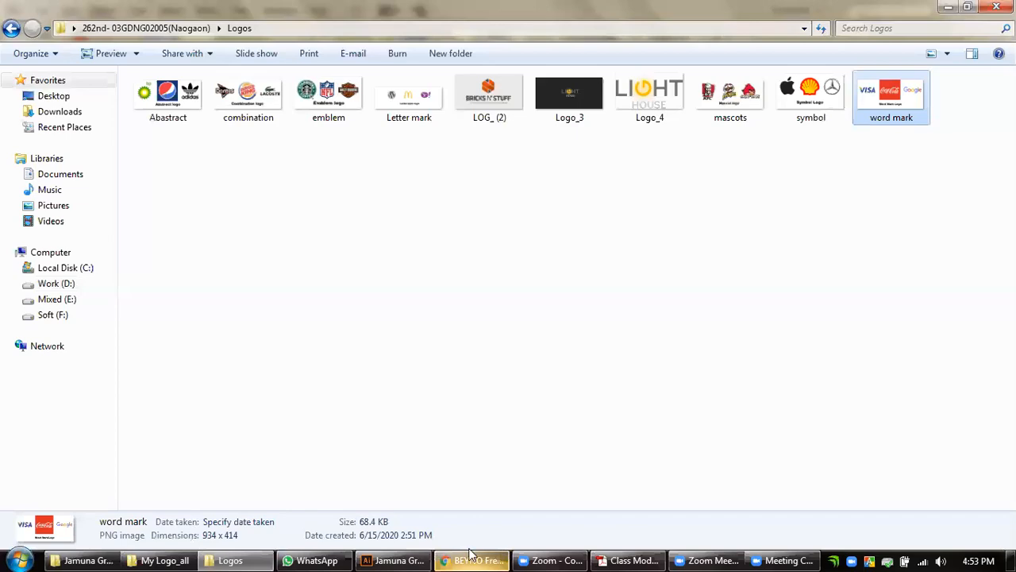
pyautogui.hotkey('alt', 'Tab')
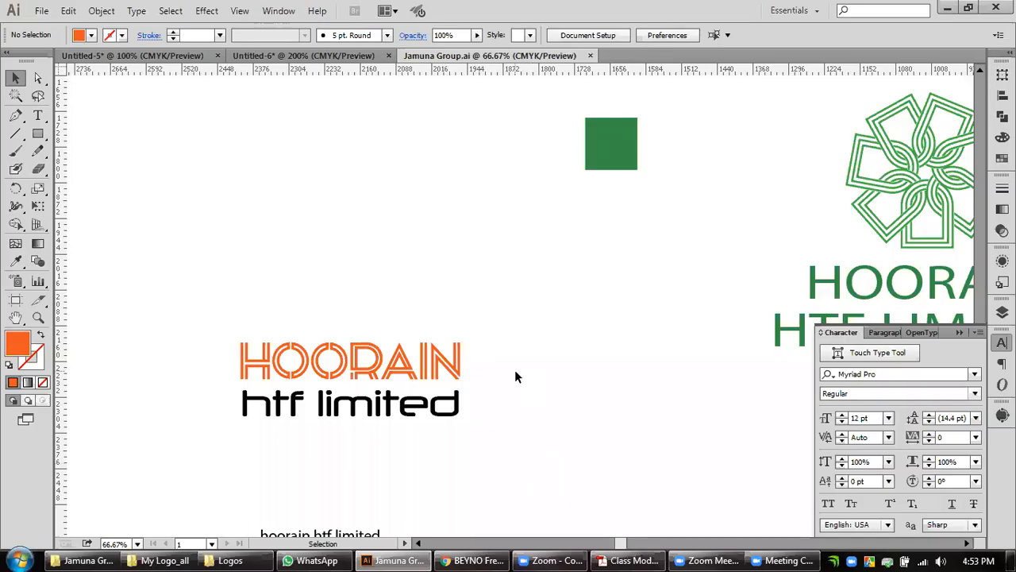
# Look over the green HOORAIN HTF LIMITED flower logos, isolating the group with the condensed lettering and exiting isolation mode.
pyautogui.moveTo(658, 343); pyautogui.dragTo(256, 341)
pyautogui.moveTo(668, 356)
pyautogui.mouseDown()
pyautogui.moveTo(286, 357)
pyautogui.moveTo(283, 331)
pyautogui.moveTo(393, 332)
pyautogui.mouseUp()
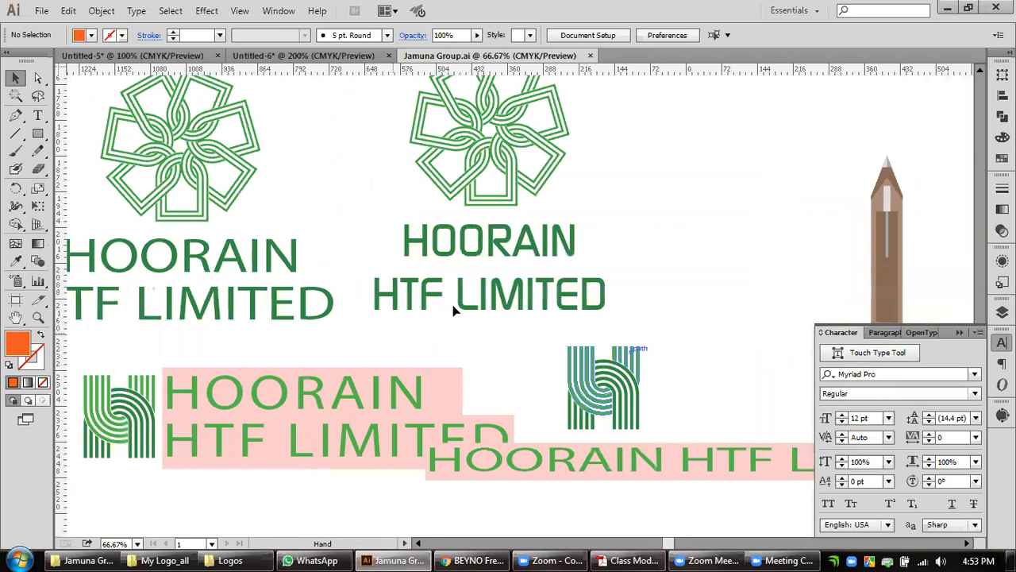
pyautogui.click(464, 302)
pyautogui.doubleClick(413, 237)
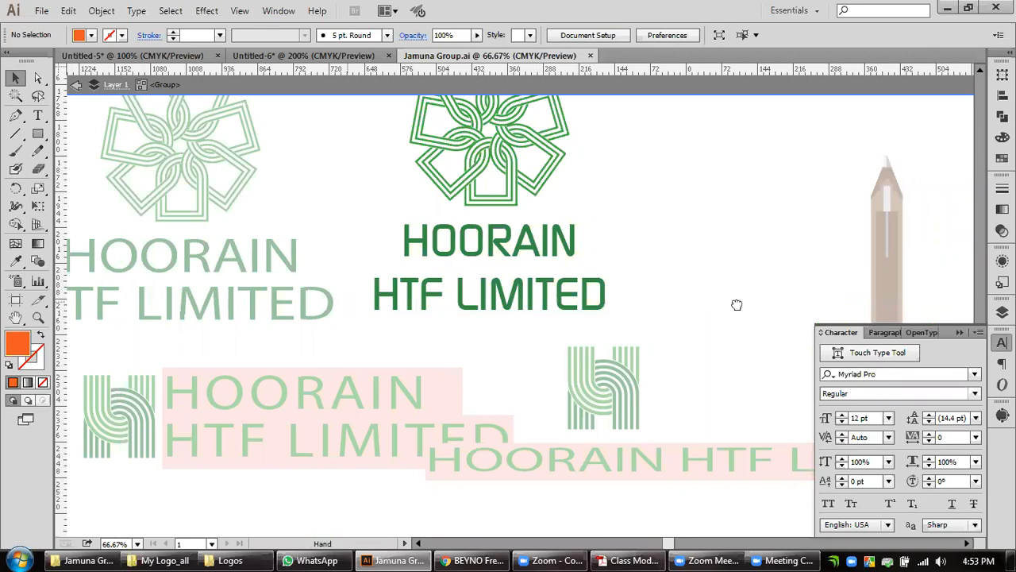
pyautogui.hscroll(-5, 379, 348)
pyautogui.rightClick(380, 344)
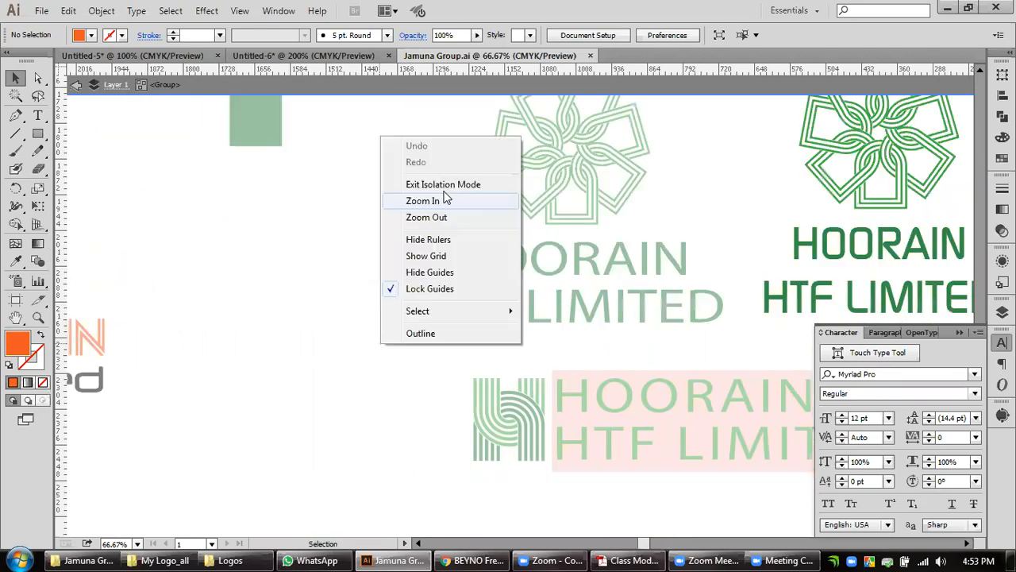
pyautogui.click(445, 184)
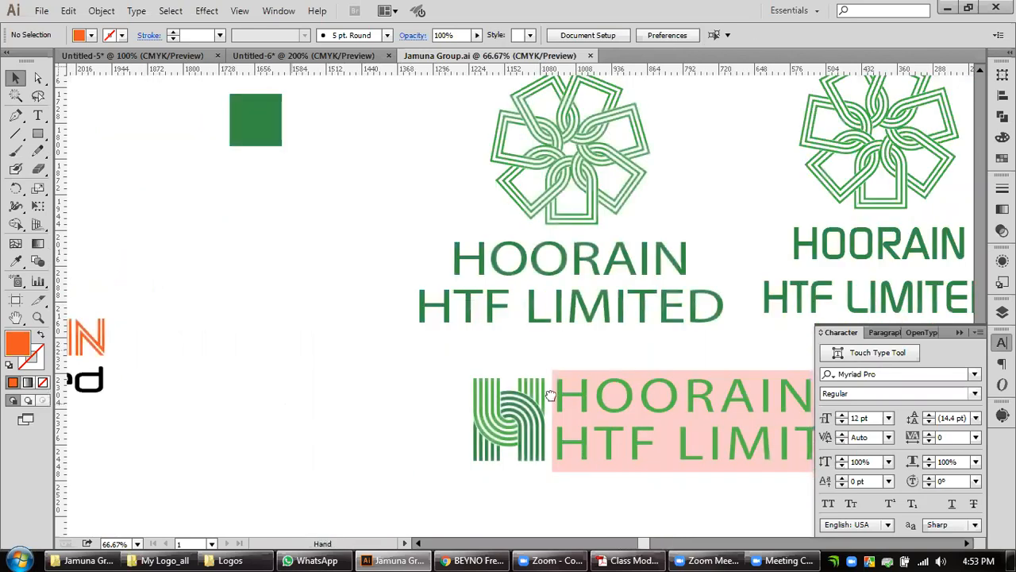
# Survey the remaining HOORAIN wordmark, symbol and shuttle variations across the whole Jamuna Group.ai artwork.
pyautogui.moveTo(281, 448); pyautogui.dragTo(636, 439)
pyautogui.moveTo(130, 487); pyautogui.dragTo(512, 434)
pyautogui.moveTo(382, 476); pyautogui.dragTo(561, 192)
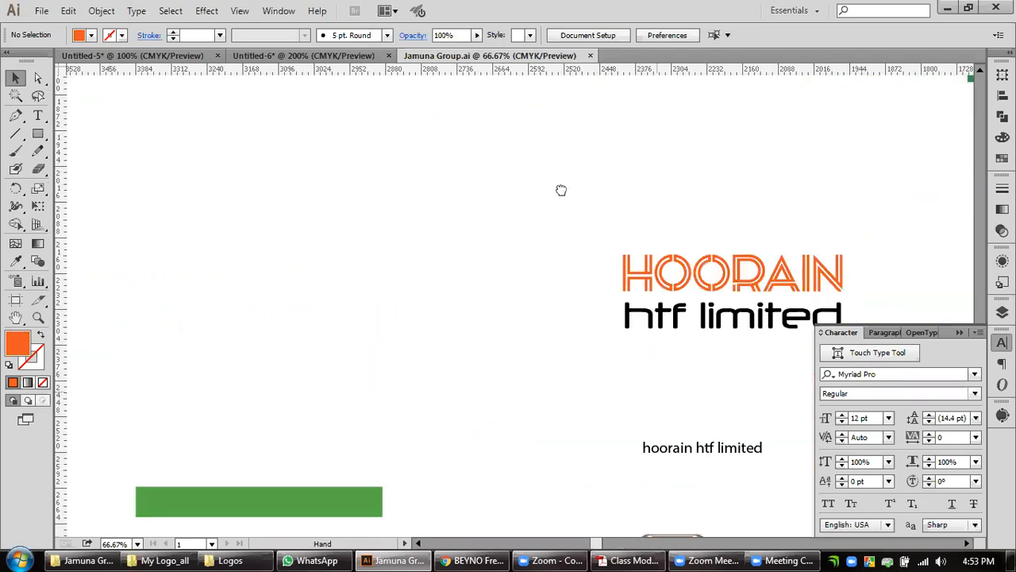
pyautogui.scroll(-2, 570, 281)
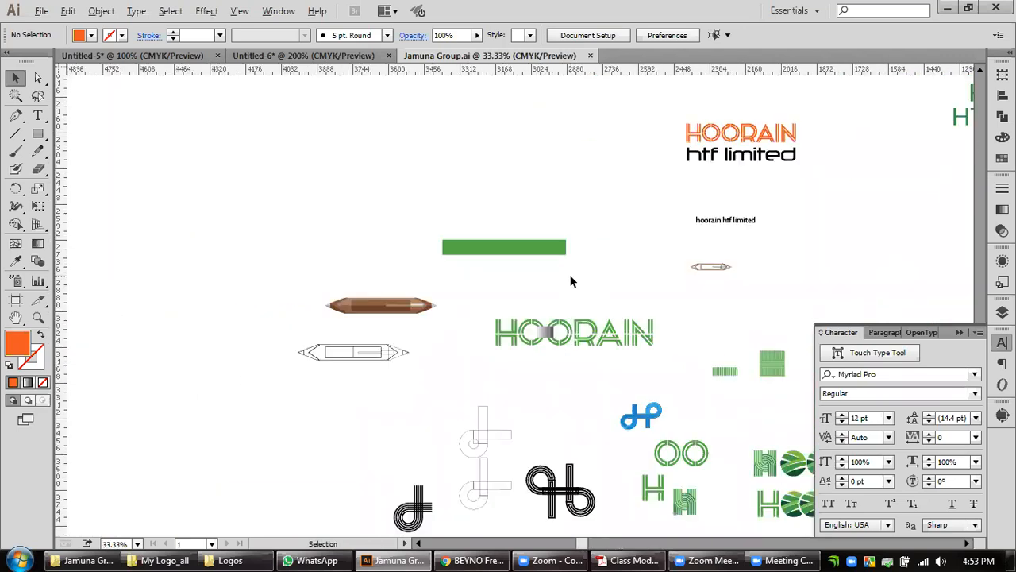
pyautogui.scroll(-2, 572, 376)
pyautogui.moveTo(585, 349)
pyautogui.mouseDown()
pyautogui.moveTo(389, 221)
pyautogui.moveTo(277, 222)
pyautogui.moveTo(309, 307)
pyautogui.mouseUp()
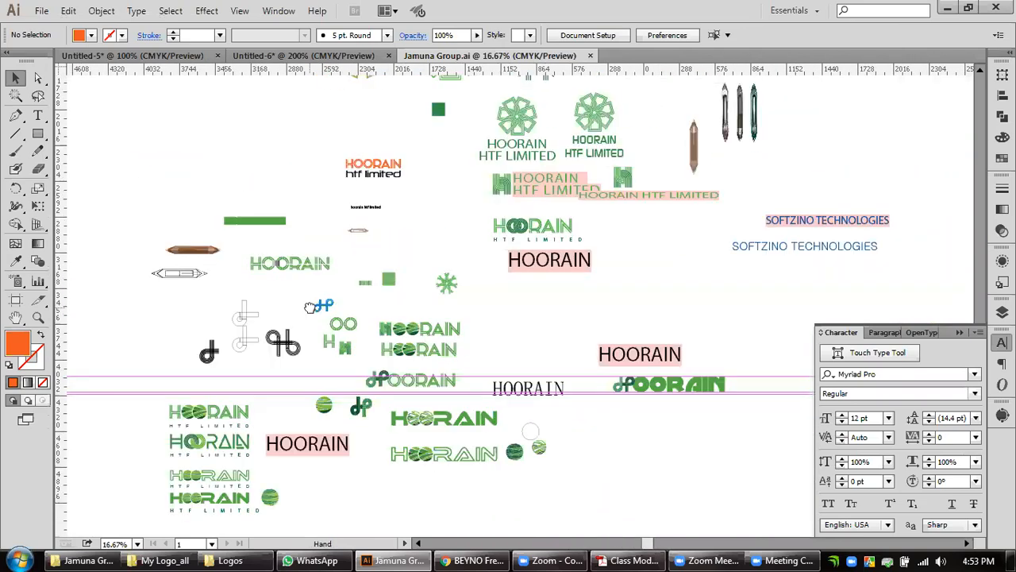
# Switch to the Untitled-6 document and examine the HOORAIN text set in the Anders font up close.
pyautogui.click(942, 8)
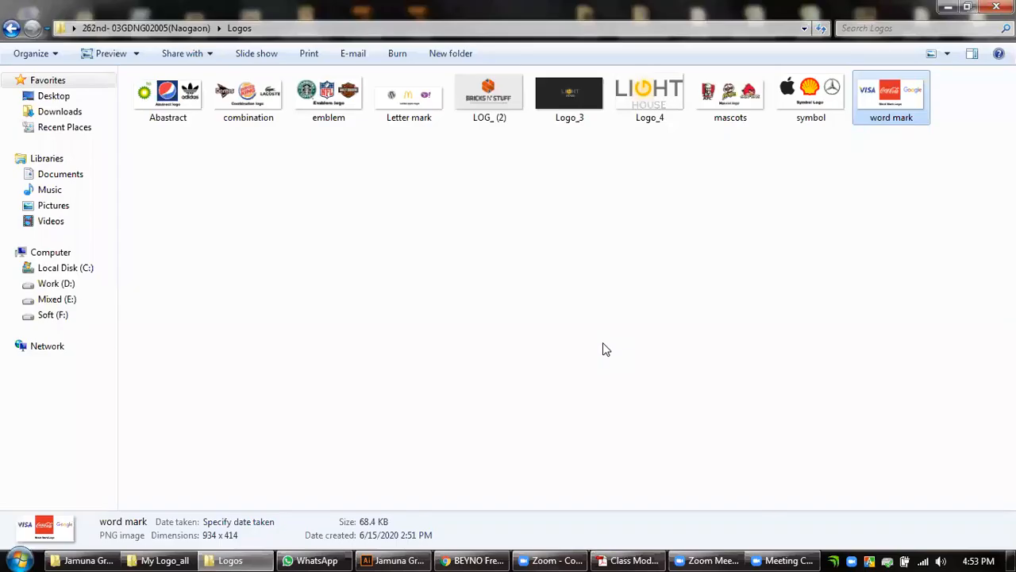
pyautogui.click(381, 558)
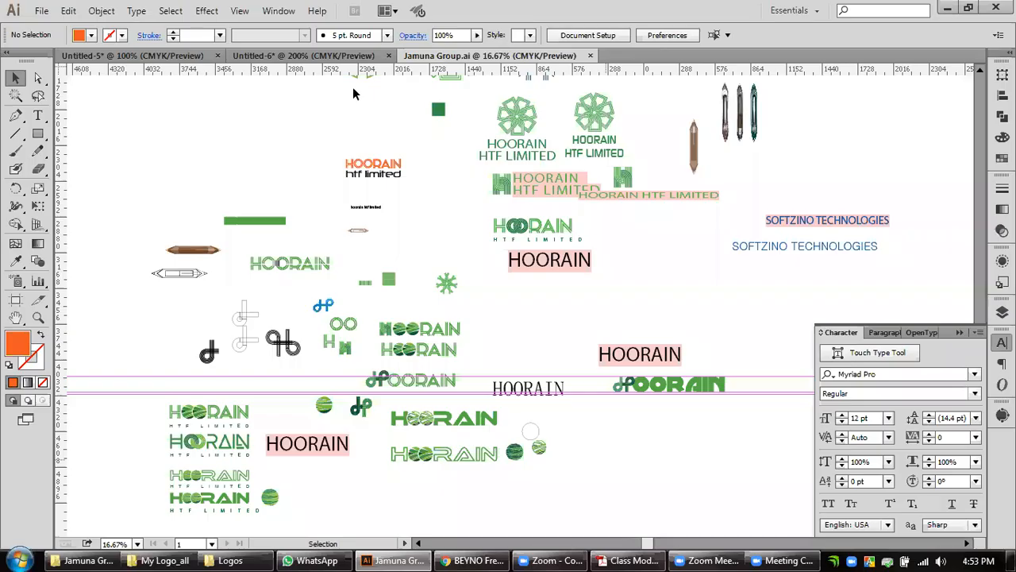
pyautogui.click(343, 58)
pyautogui.click(532, 293)
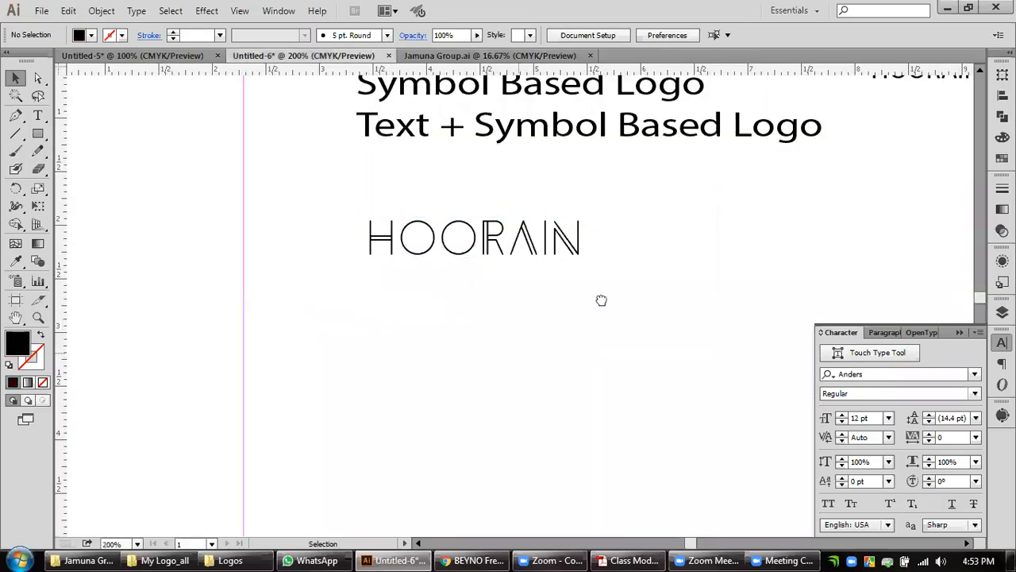
pyautogui.moveTo(565, 391); pyautogui.dragTo(495, 495)
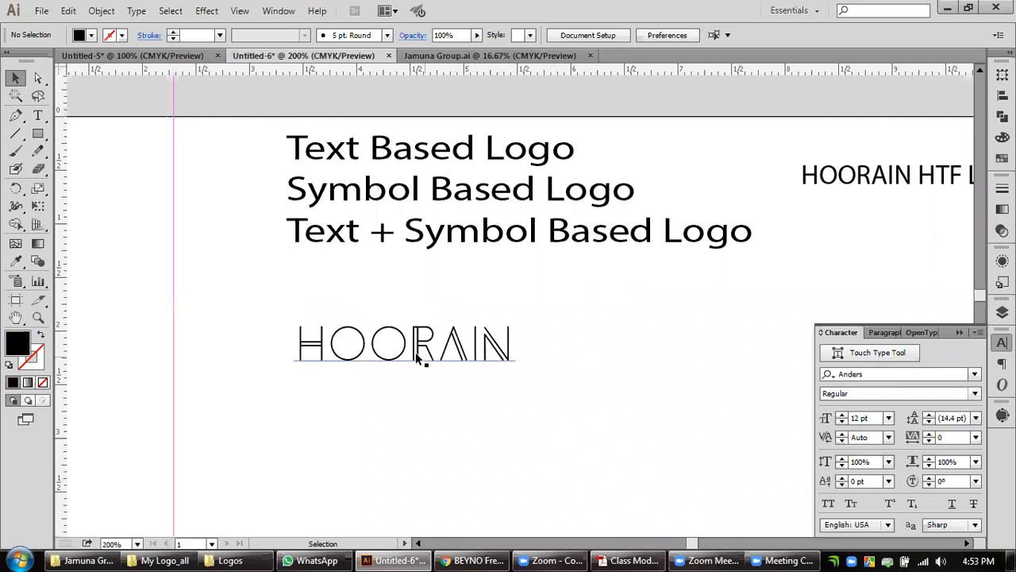
pyautogui.scroll(2, 416, 354)
pyautogui.moveTo(434, 413); pyautogui.dragTo(538, 421)
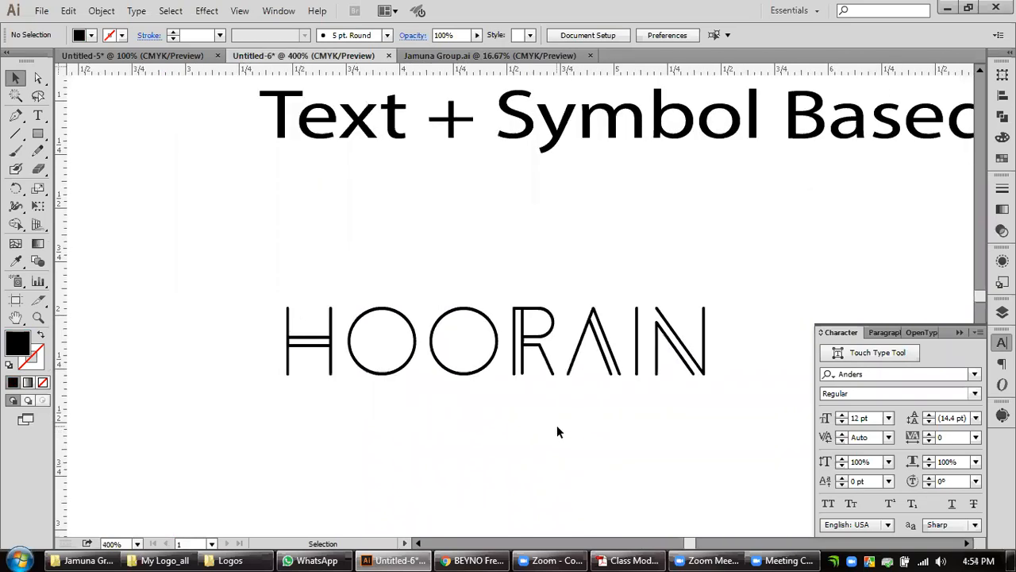
pyautogui.click(403, 370)
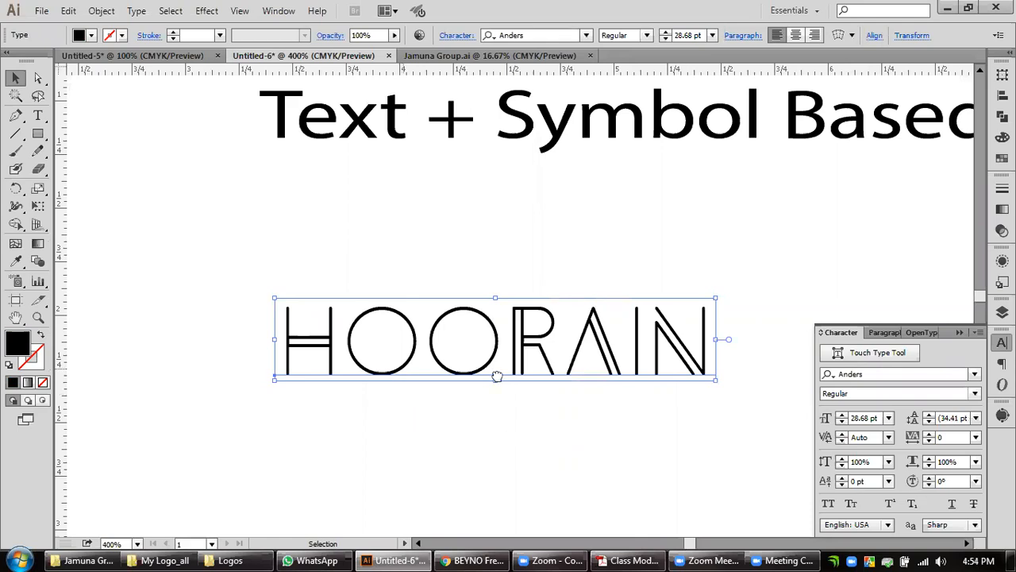
pyautogui.scroll(-3, 496, 343)
# Draw a circle about the size of the wordmark's O below the first O of HOORAIN with the Ellipse tool.
pyautogui.click(40, 135)
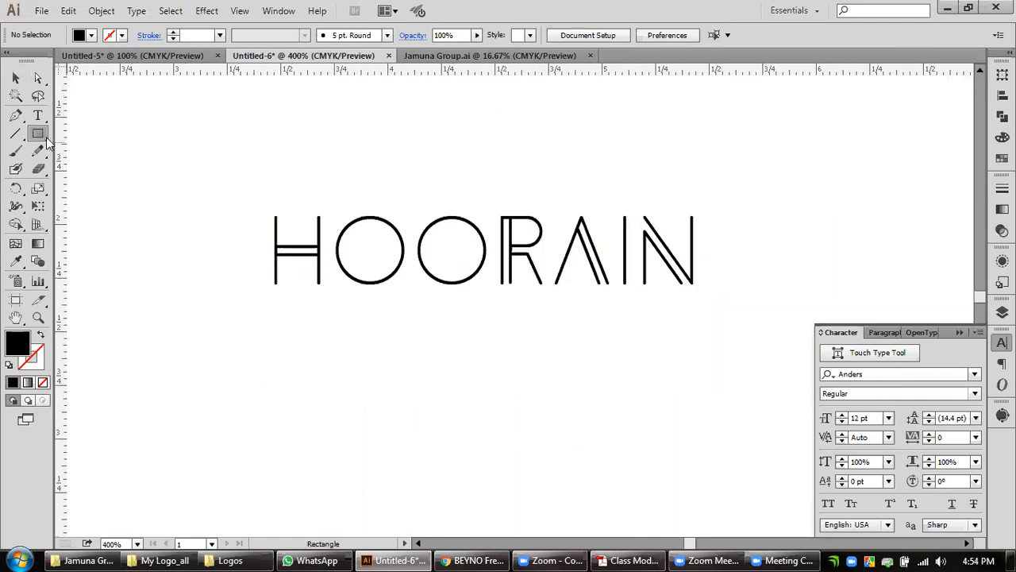
pyautogui.click(48, 139)
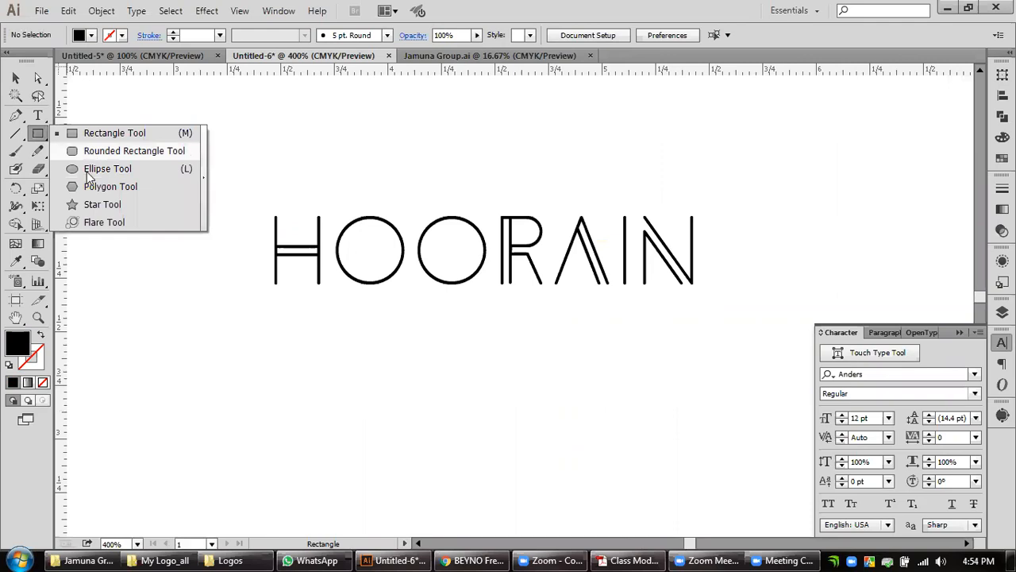
pyautogui.press('l')
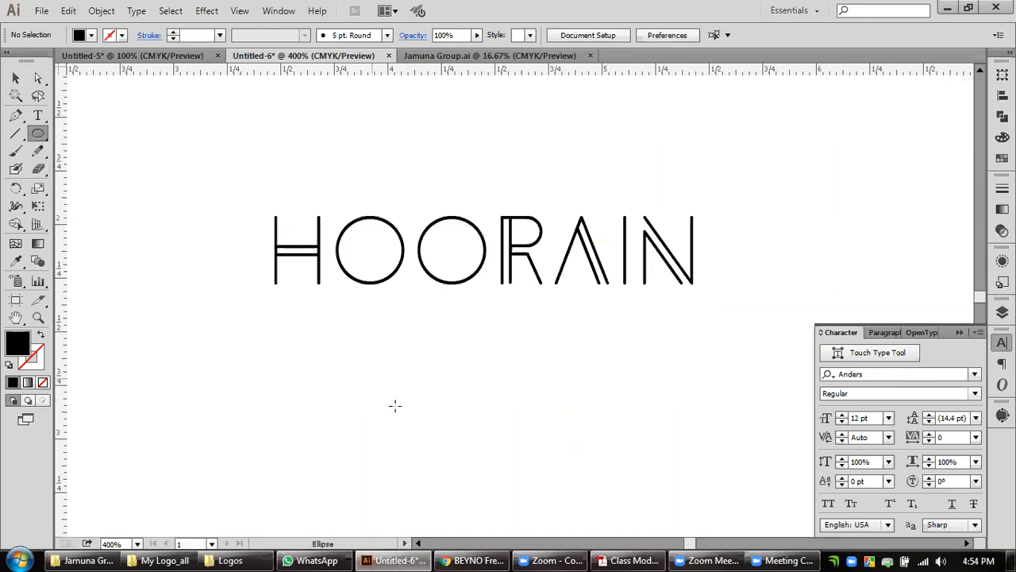
pyautogui.moveTo(342, 349); pyautogui.dragTo(403, 413)
pyautogui.moveTo(485, 431); pyautogui.dragTo(429, 417)
pyautogui.press('v')
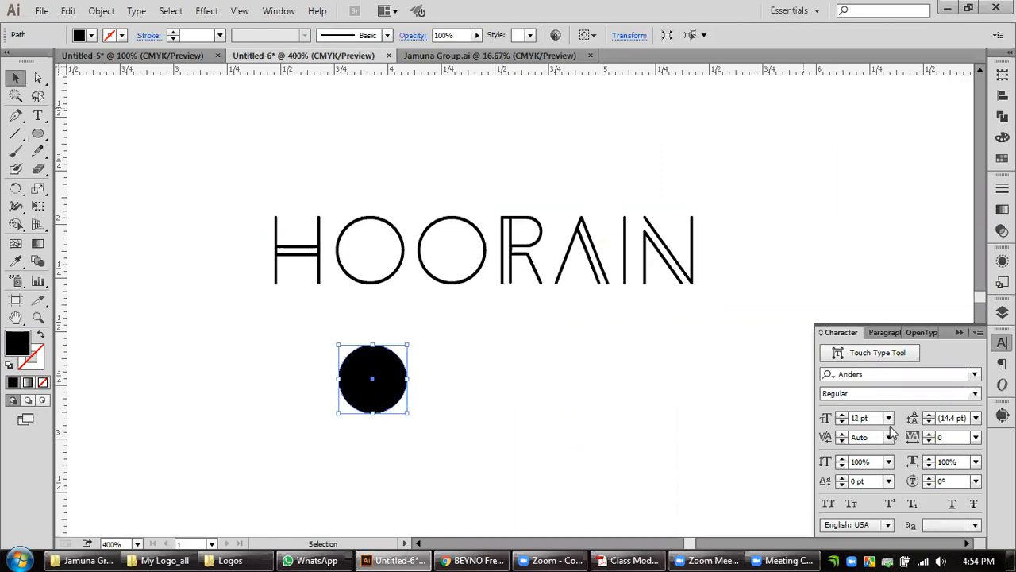
# Give the circle a 1 px black stroke with no fill, and place a copy directly beside it so their edges touch.
pyautogui.click(1001, 188)
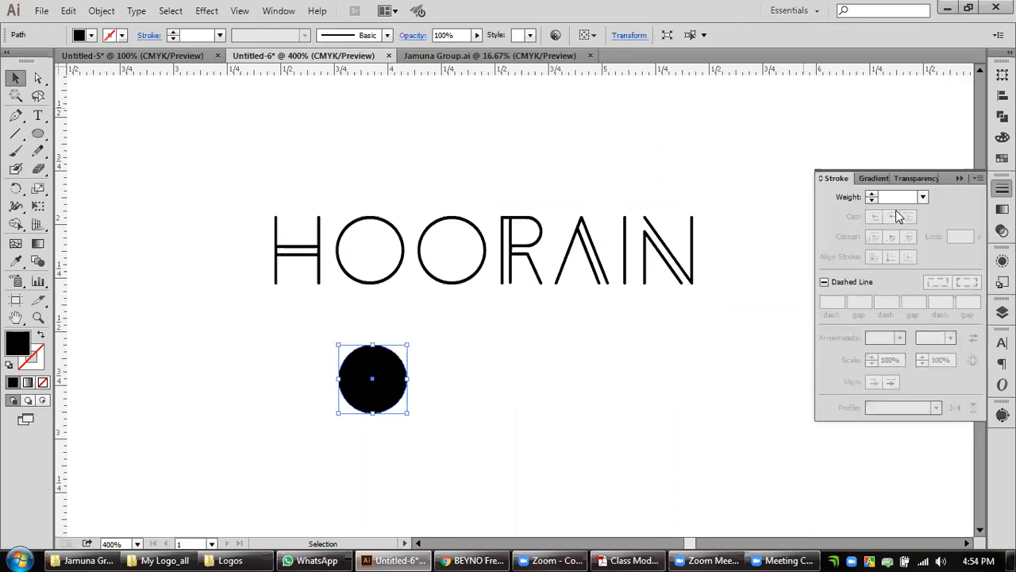
pyautogui.click(871, 194)
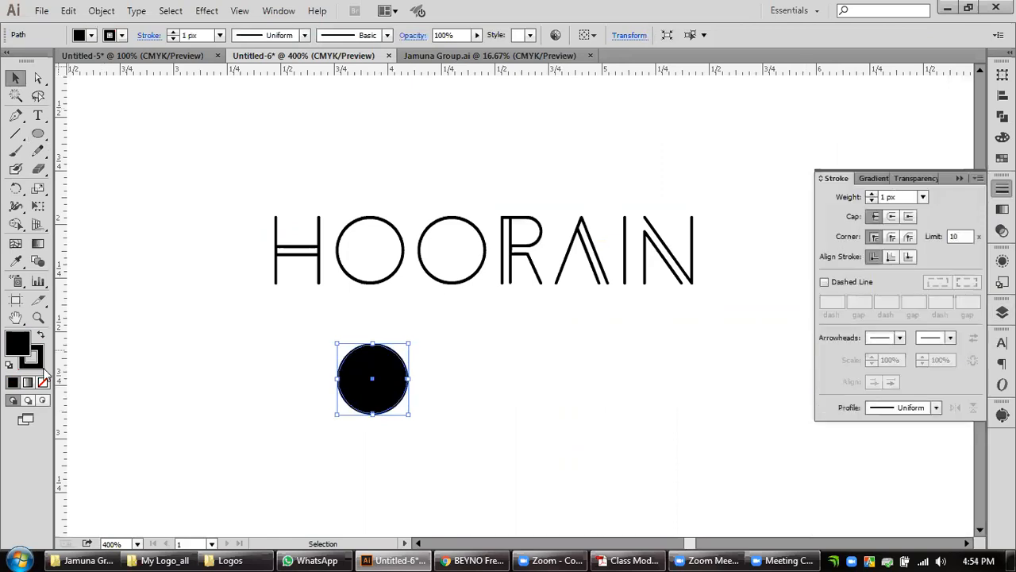
pyautogui.click(43, 382)
pyautogui.click(15, 78)
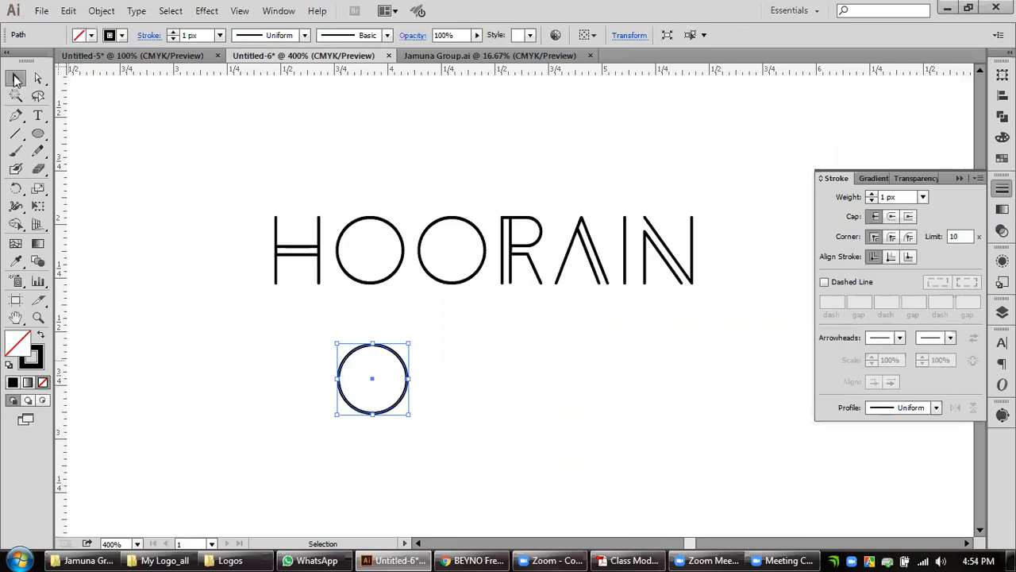
pyautogui.moveTo(389, 382)
pyautogui.mouseDown()
pyautogui.moveTo(457, 381)
pyautogui.moveTo(361, 428)
pyautogui.moveTo(476, 389)
pyautogui.mouseUp()
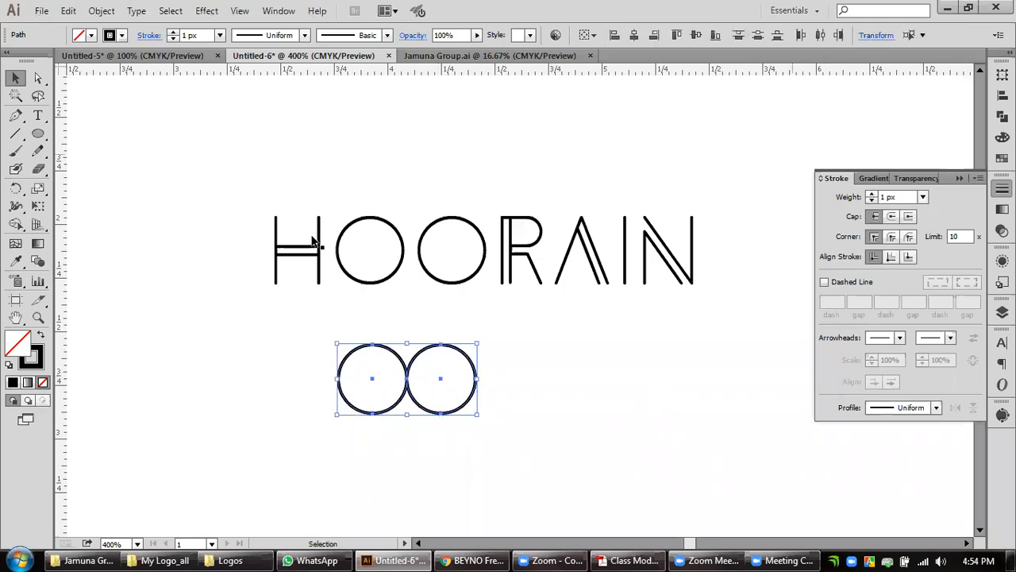
# Select the HOORAIN wordmark together with the two circles and enlarge them proportionally from their centre.
pyautogui.moveTo(236, 196); pyautogui.dragTo(794, 450)
pyautogui.moveTo(715, 416); pyautogui.dragTo(812, 488)
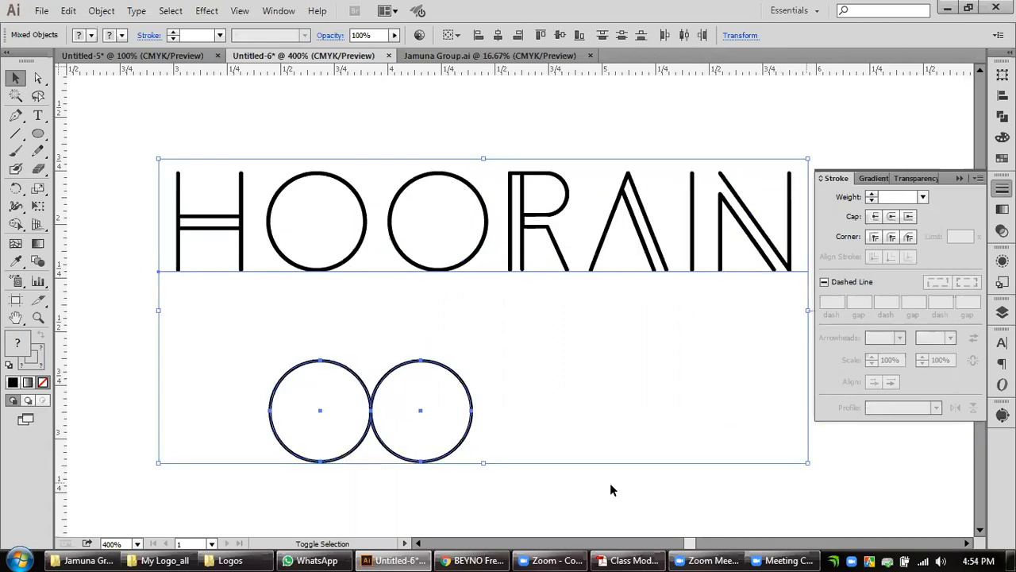
pyautogui.click(610, 482)
pyautogui.doubleClick(39, 318)
pyautogui.moveTo(388, 350); pyautogui.dragTo(262, 349)
pyautogui.click(18, 79)
pyautogui.moveTo(486, 395); pyautogui.dragTo(295, 270)
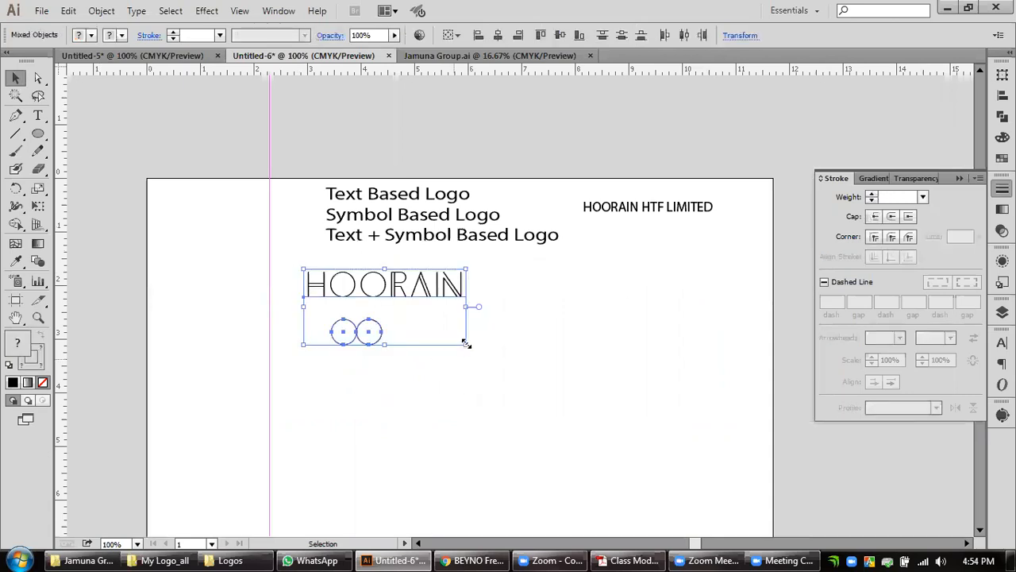
pyautogui.moveTo(465, 343); pyautogui.dragTo(524, 371)
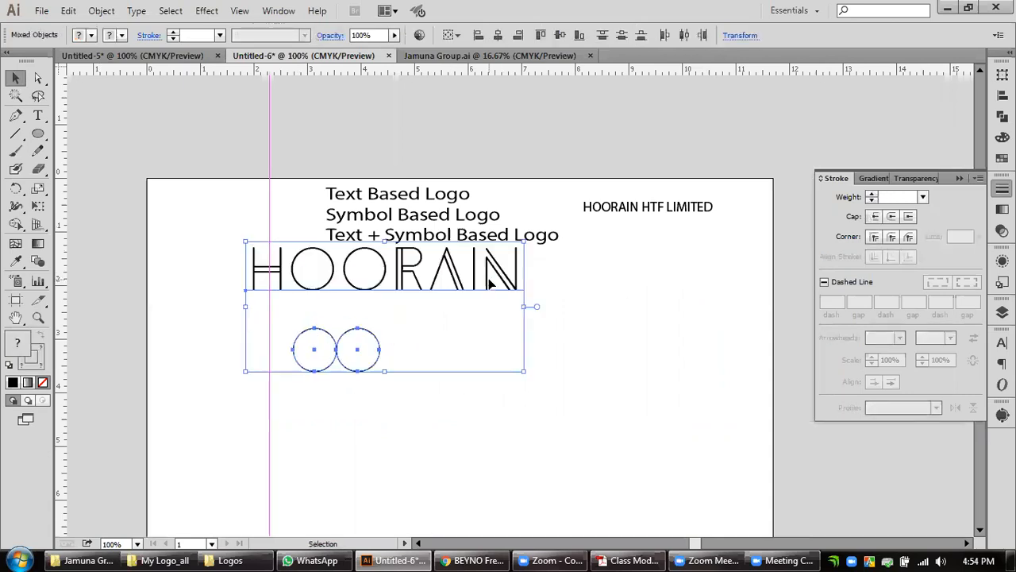
# Move the enlarged wordmark and both circles into the empty artboard area below the list of logo types.
pyautogui.moveTo(486, 285); pyautogui.dragTo(527, 436)
pyautogui.click(527, 435)
pyautogui.hotkey('ctrl', '=')
pyautogui.hotkey('ctrl', '=')
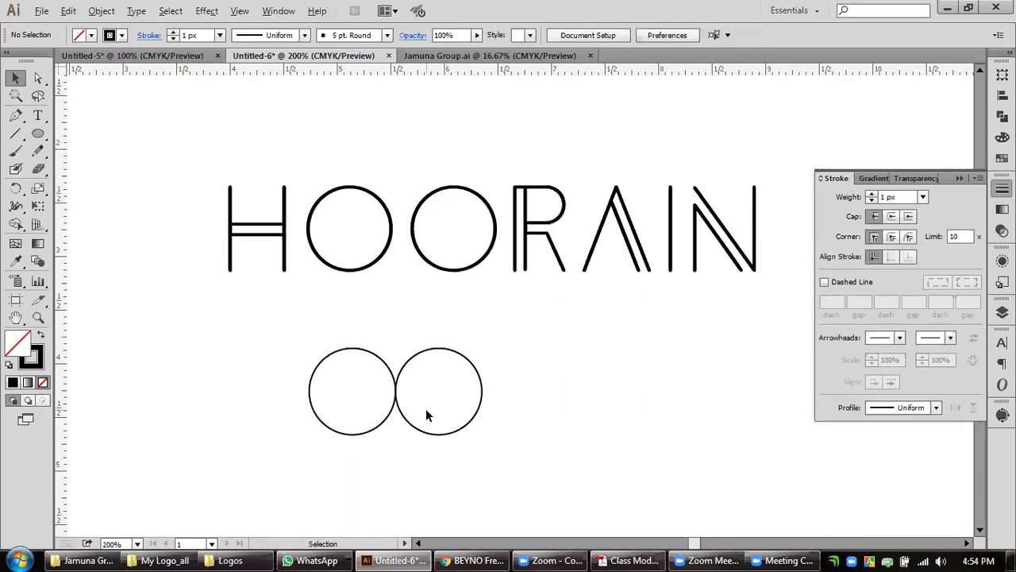
pyautogui.hotkey('ctrl', '=')
# Select both circles below the wordmark and set their stroke weight to 0.2 px.
pyautogui.click(463, 448)
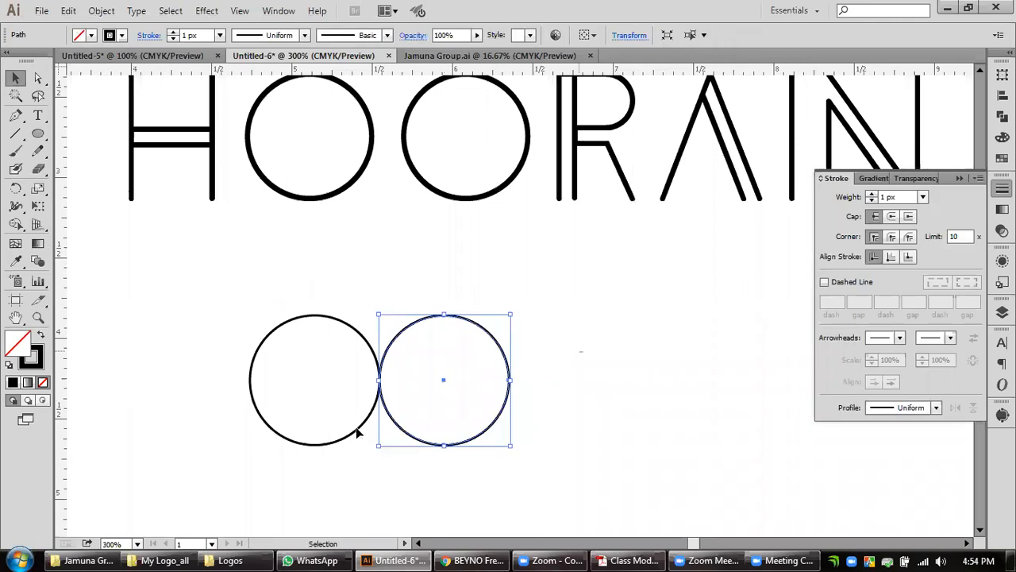
pyautogui.keyDown('shift'); pyautogui.click(358, 426); pyautogui.keyUp('shift')
pyautogui.click(857, 197)
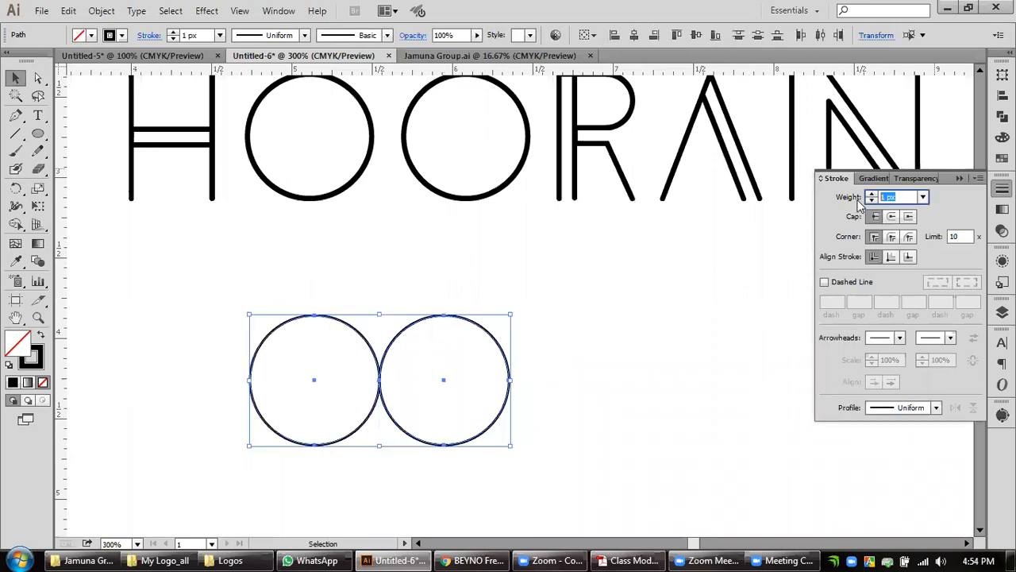
pyautogui.write('2')
pyautogui.press('Return')
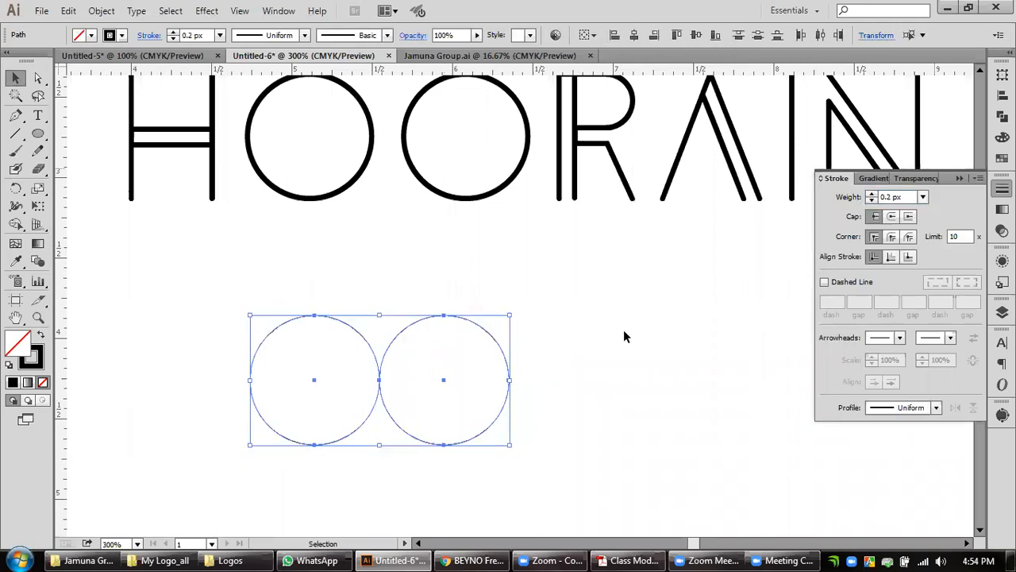
# Nudge the second circle horizontally toward the first one so that the two circles partly overlap.
pyautogui.click(609, 361)
pyautogui.click(470, 440)
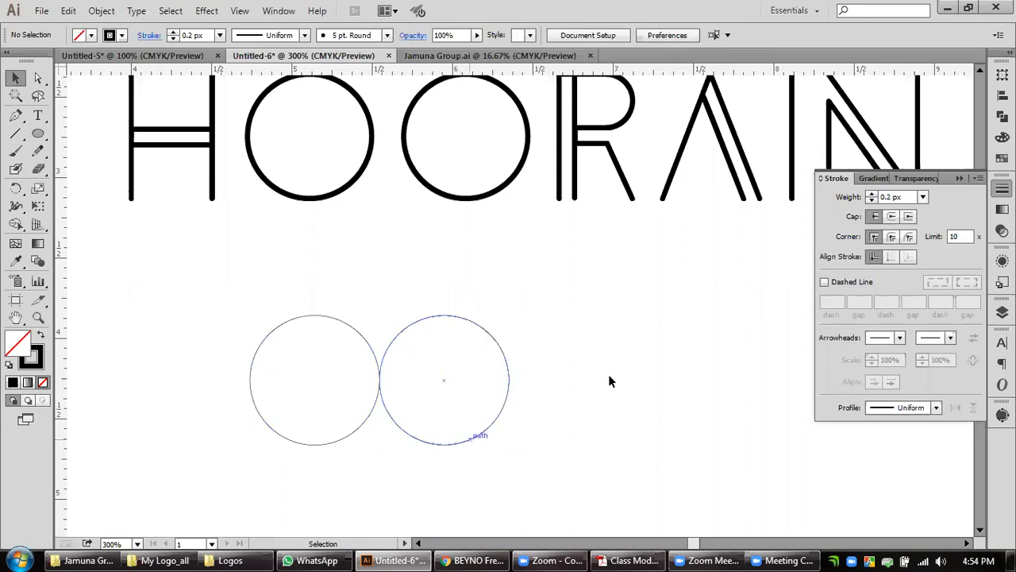
pyautogui.press('Left')
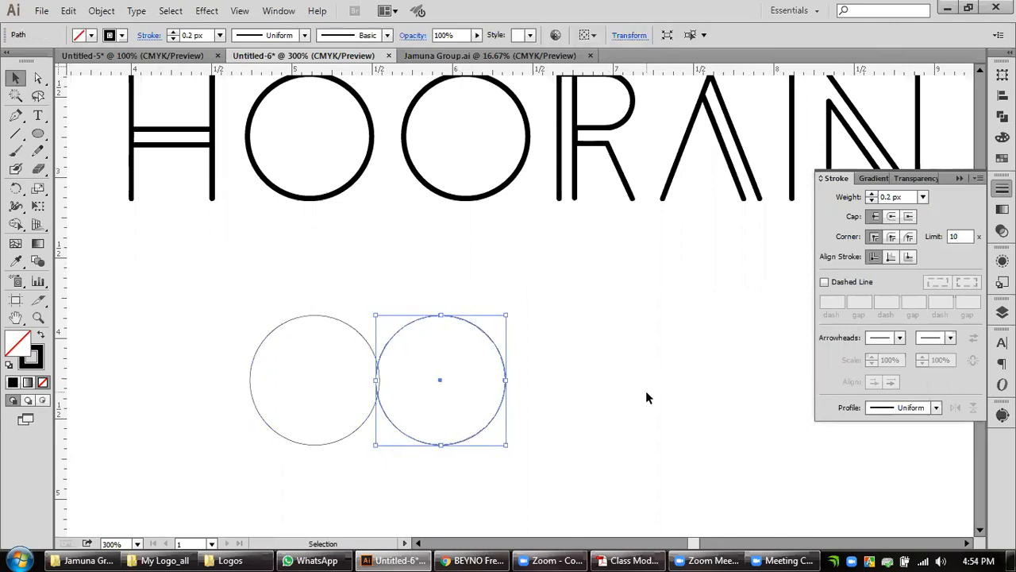
pyautogui.press('Left')
pyautogui.press('Left')
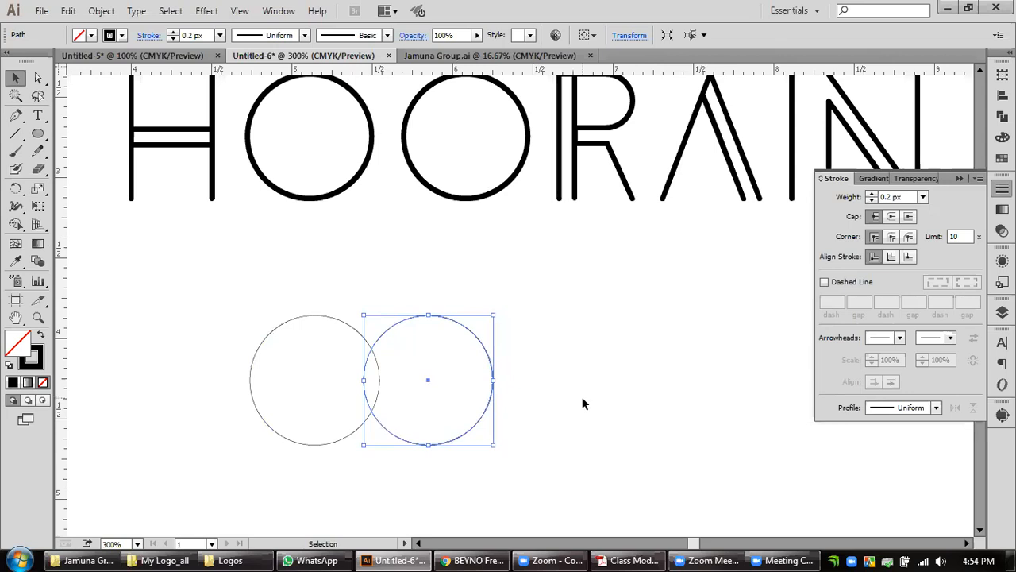
pyautogui.press('Left')
pyautogui.press('Left')
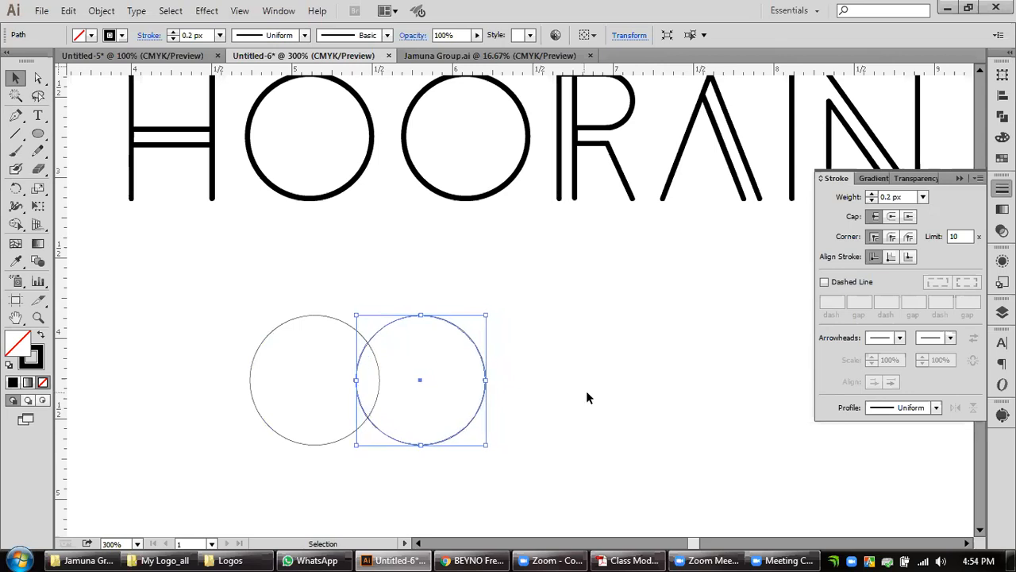
pyautogui.press('Left')
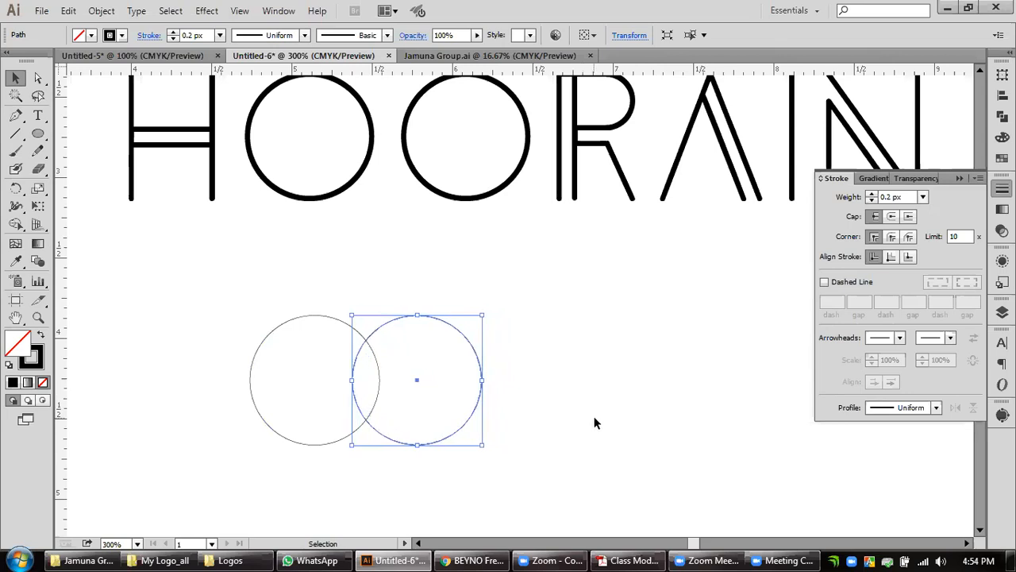
pyautogui.click(101, 11)
pyautogui.moveTo(169, 318)
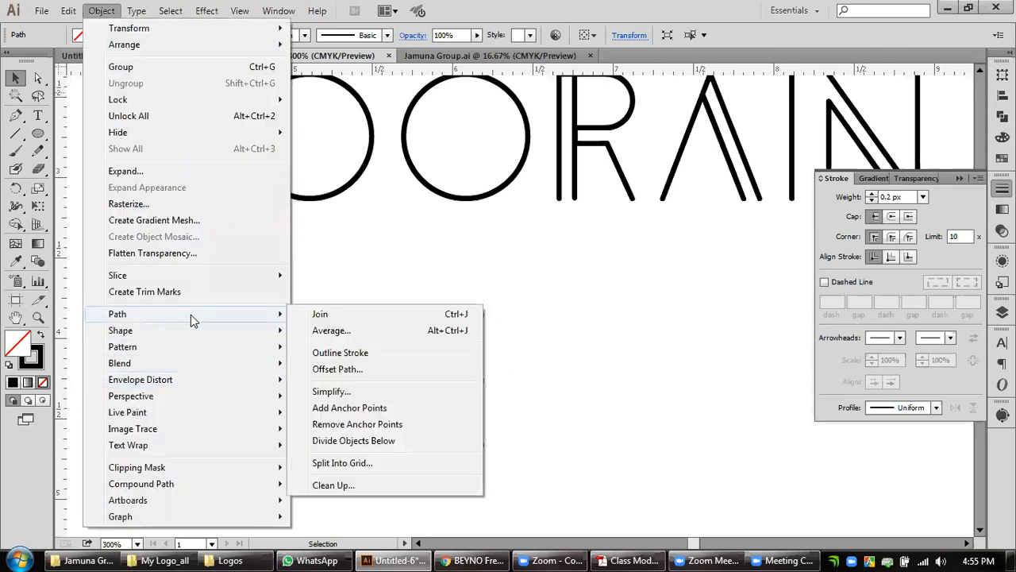
pyautogui.click(337, 368)
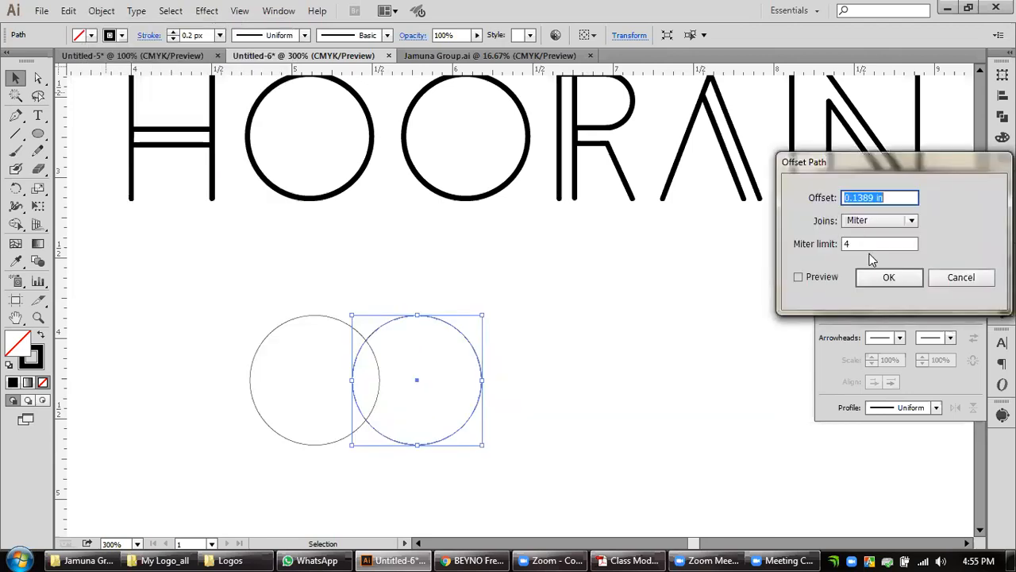
pyautogui.click(953, 282)
# Change the ruler units to pixels and offset the second circle's path by -3 px with miter joins.
pyautogui.rightClick(752, 73)
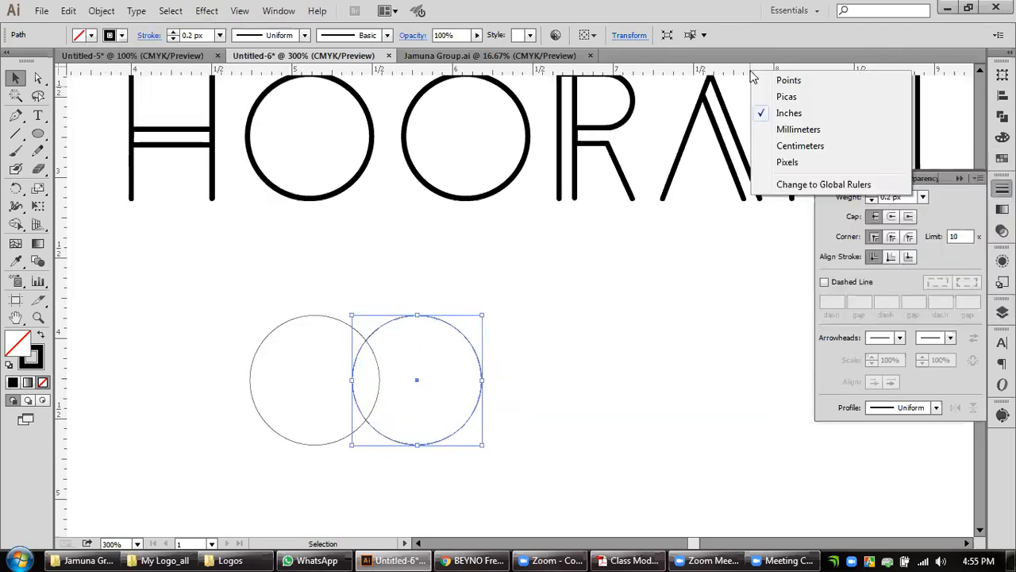
pyautogui.click(786, 162)
pyautogui.click(99, 12)
pyautogui.moveTo(118, 318)
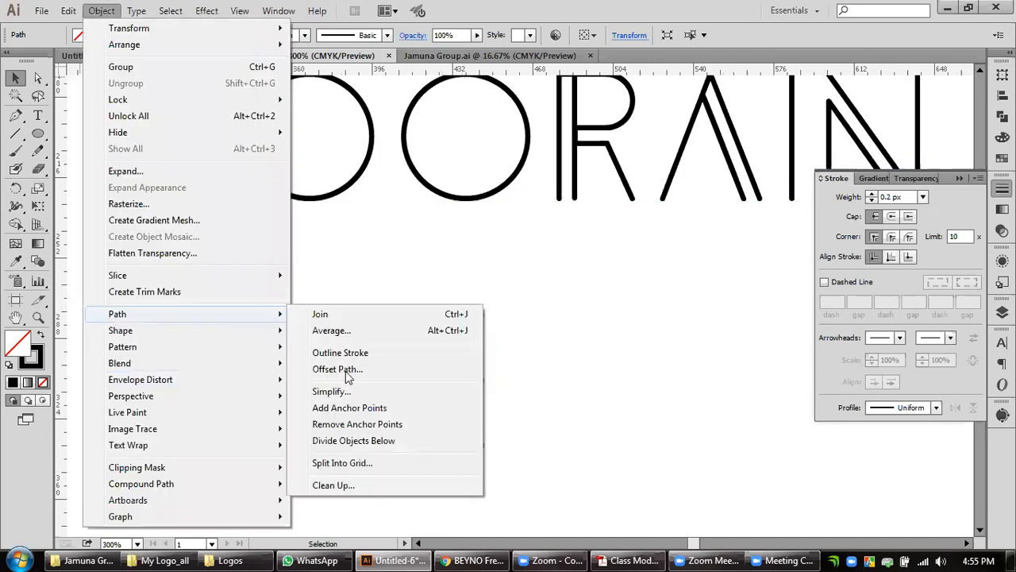
pyautogui.click(346, 370)
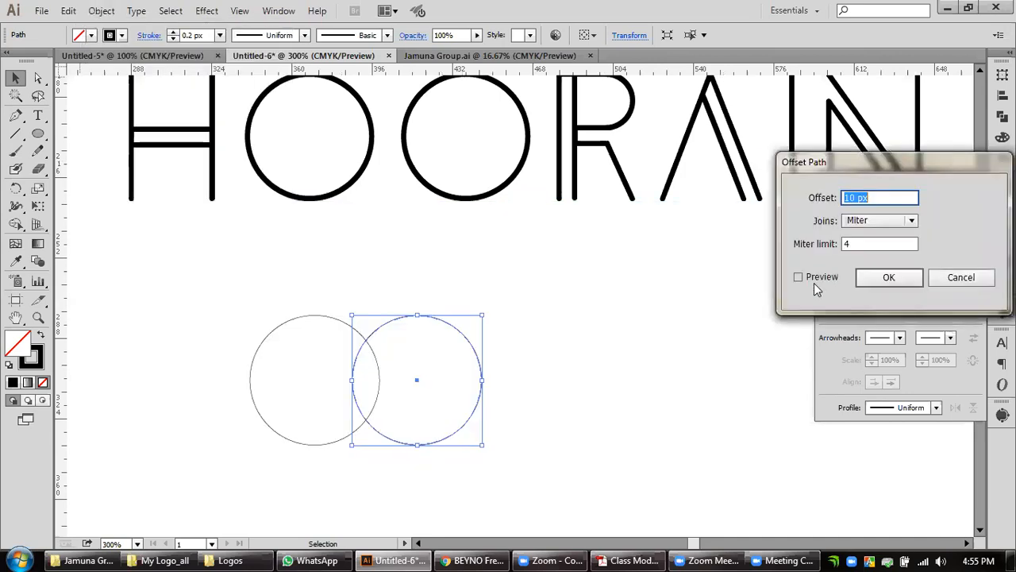
pyautogui.click(799, 277)
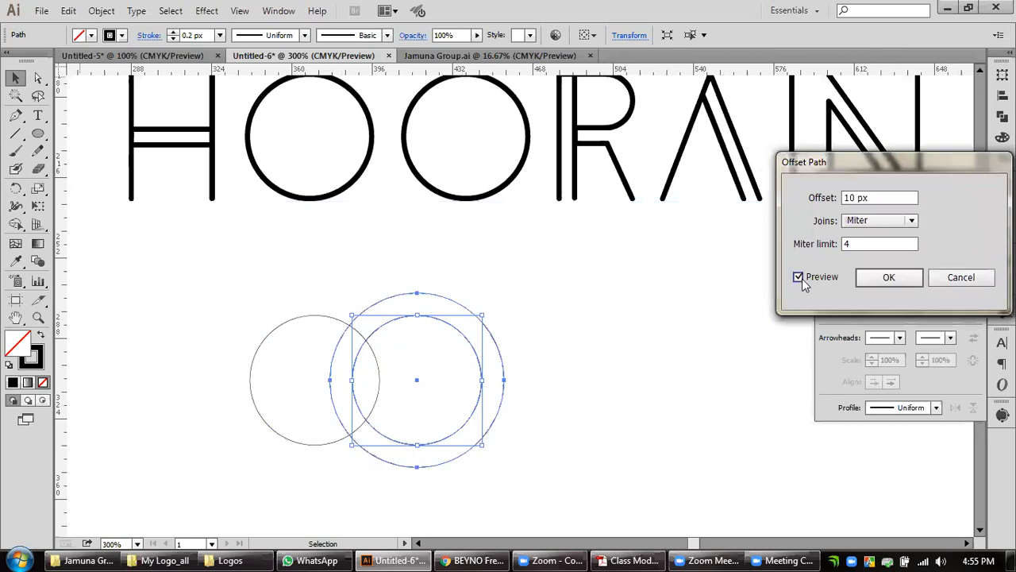
pyautogui.click(846, 199)
pyautogui.press('Down')
pyautogui.press('Down')
pyautogui.press('Down')
pyautogui.press('Down')
pyautogui.press('Down')
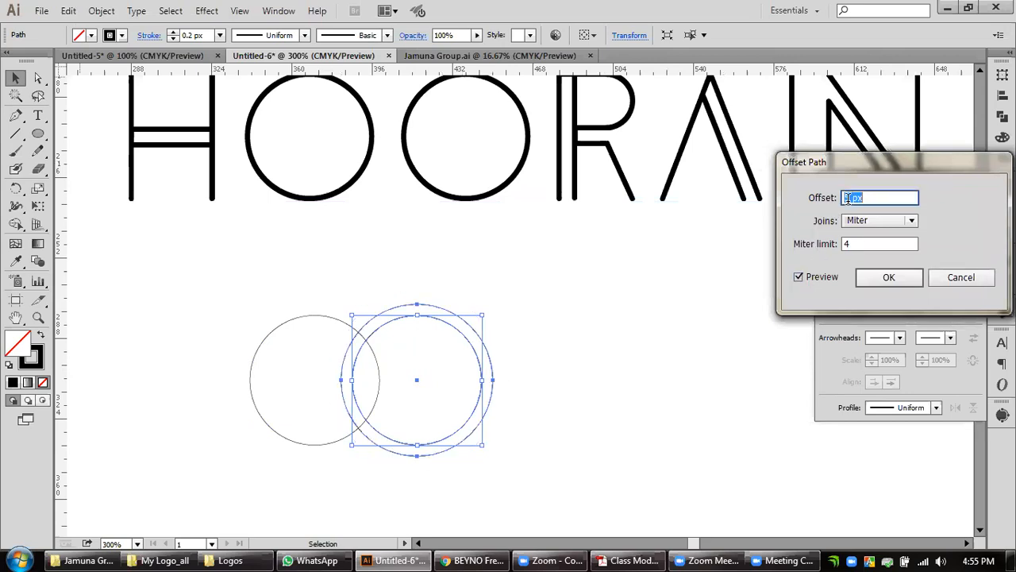
pyautogui.press('Down')
pyautogui.press('Down')
pyautogui.press('Down')
pyautogui.press('Down')
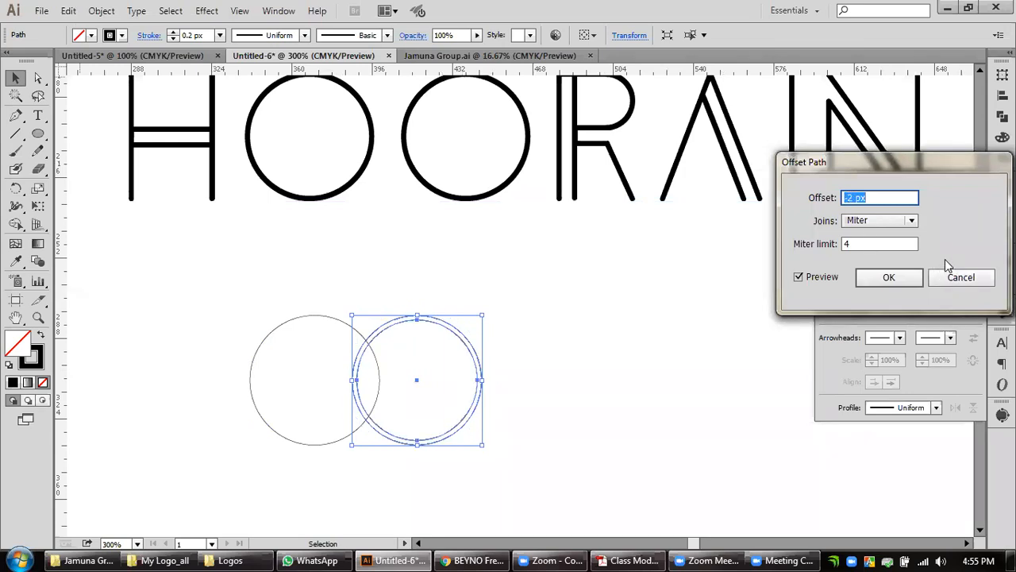
pyautogui.press('Down')
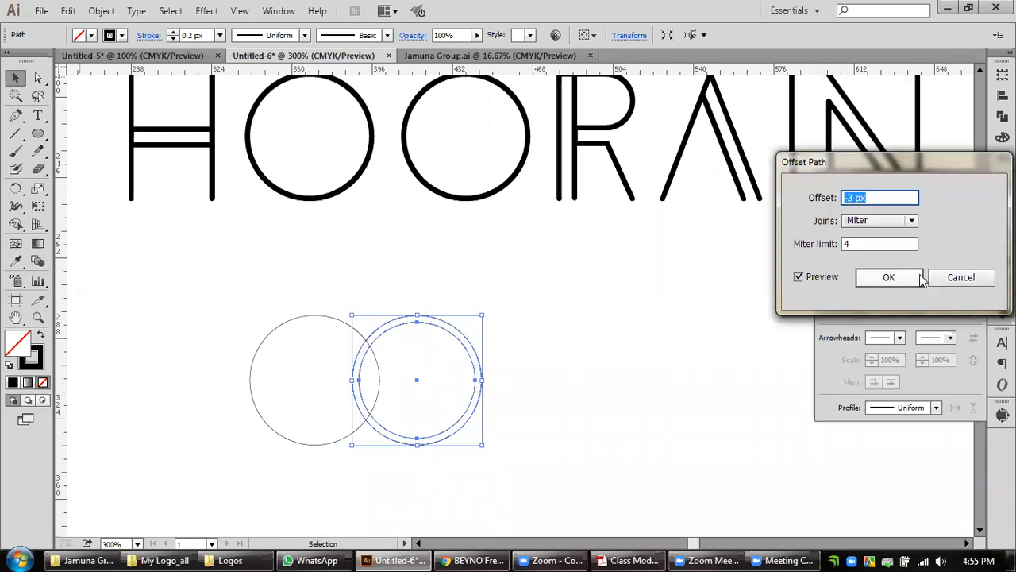
pyautogui.press('Return')
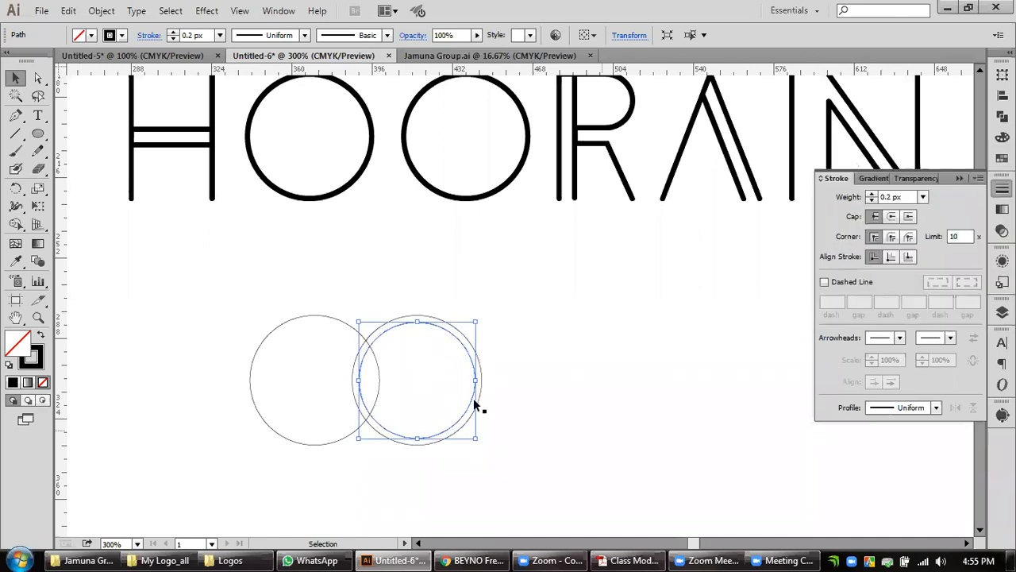
# Apply another -3 px path offset to the new inner circle to add a third concentric ring.
pyautogui.click(102, 10)
pyautogui.moveTo(123, 317)
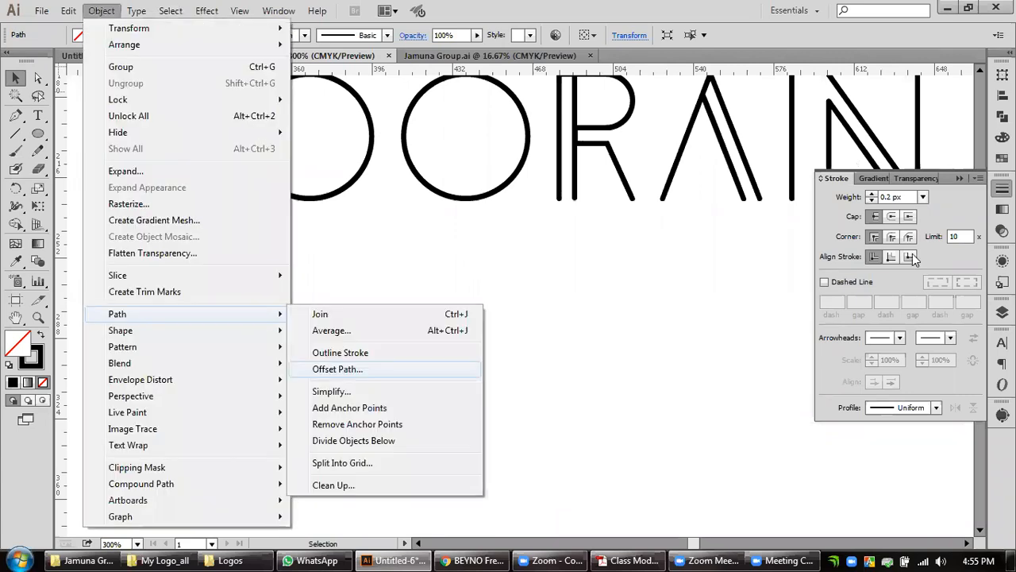
pyautogui.click(913, 277)
pyautogui.click(593, 390)
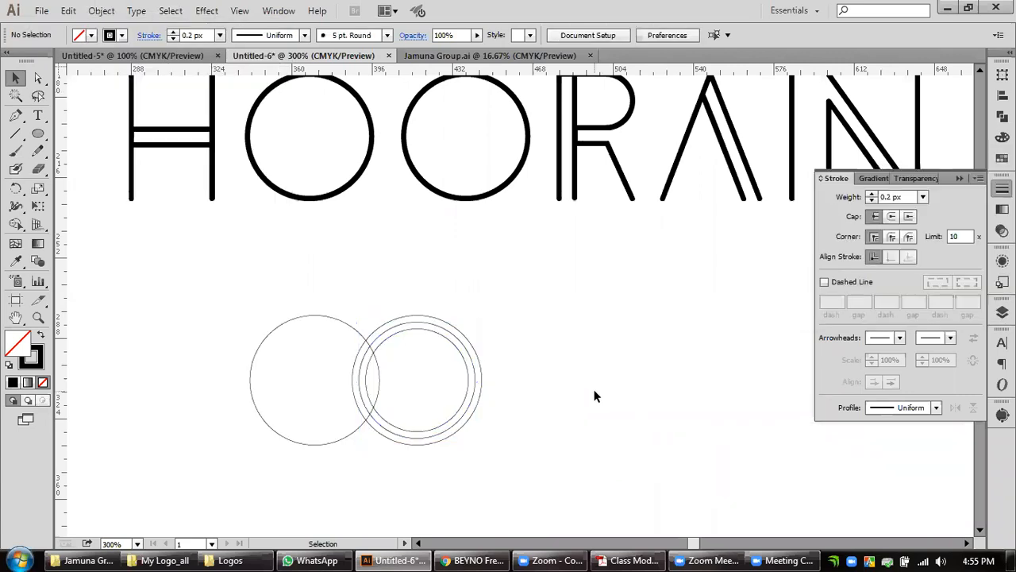
# Offset the innermost circle's path by -3 px again to make a fourth concentric ring.
pyautogui.click(108, 12)
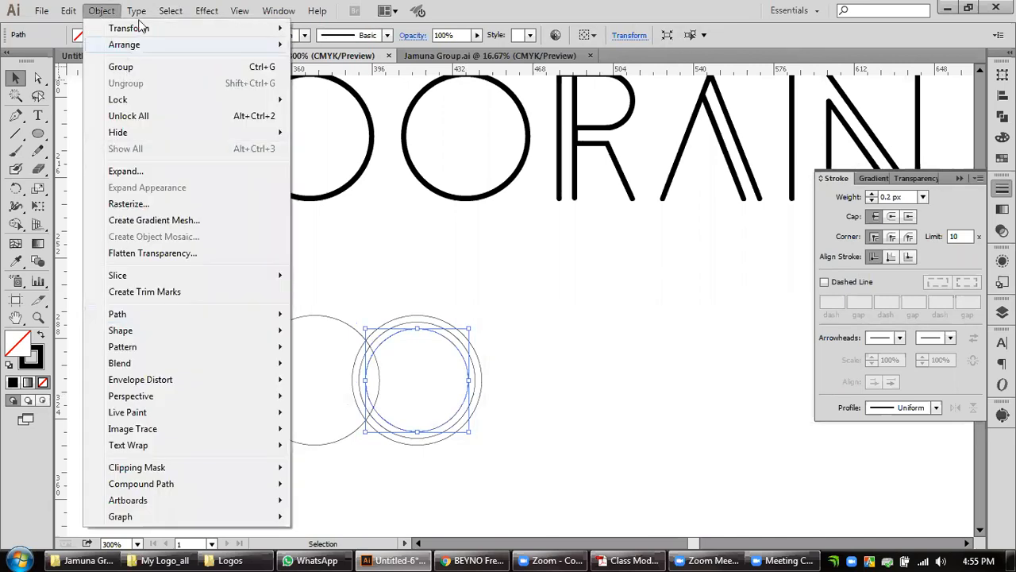
pyautogui.moveTo(131, 314)
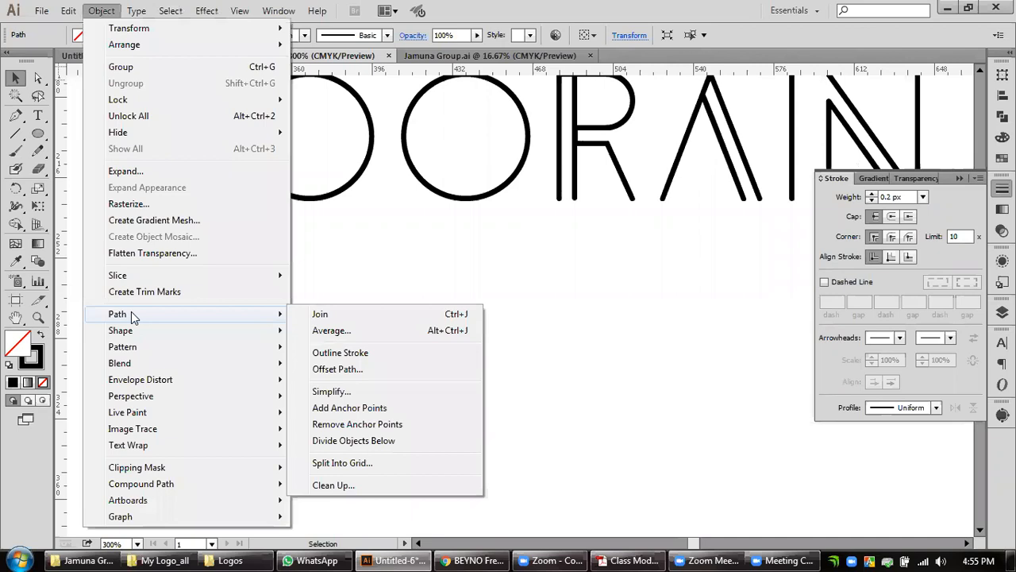
pyautogui.press('Return')
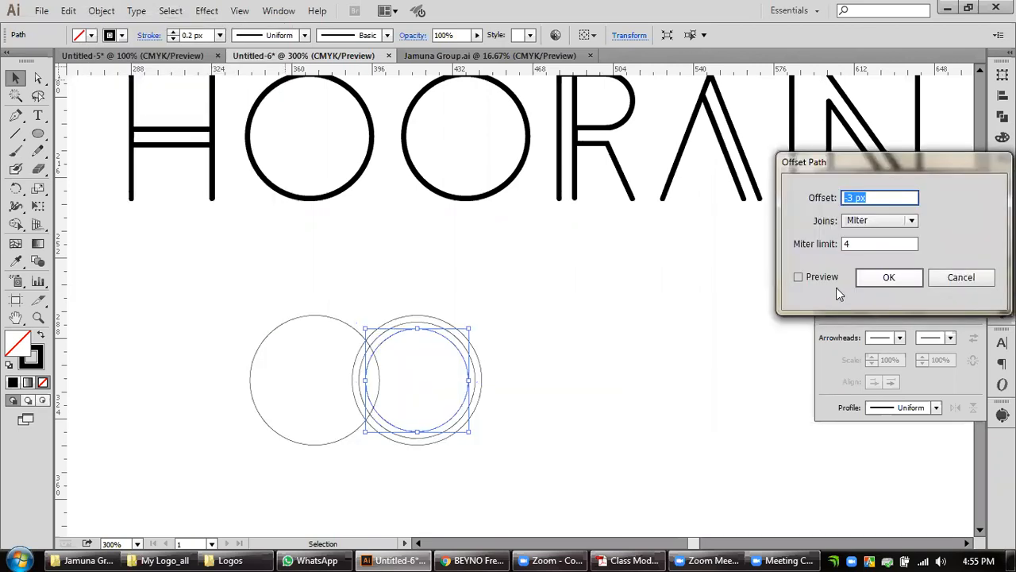
pyautogui.press('Return')
pyautogui.click(567, 392)
pyautogui.moveTo(419, 408); pyautogui.dragTo(555, 402)
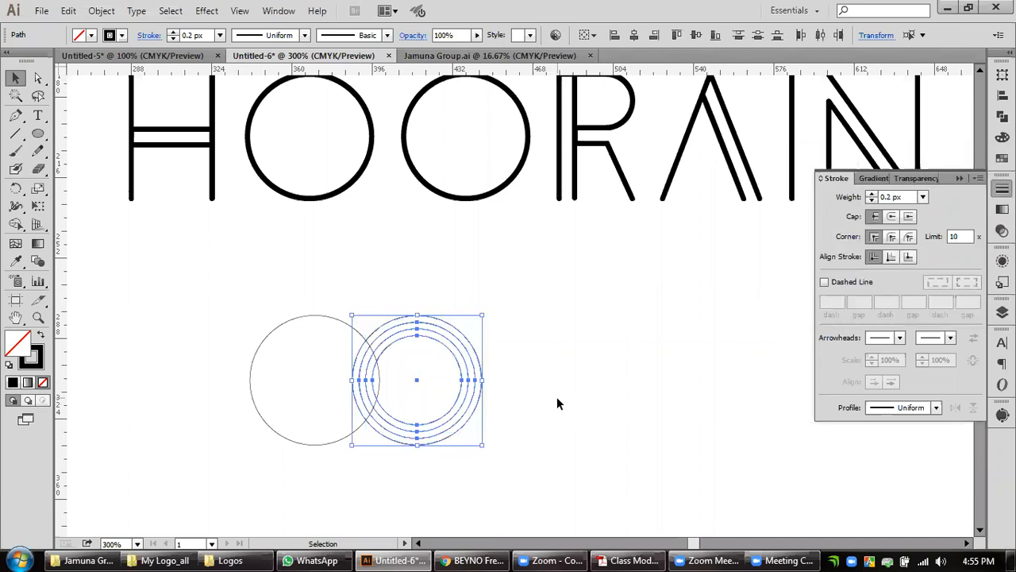
pyautogui.click(557, 399)
pyautogui.click(349, 437)
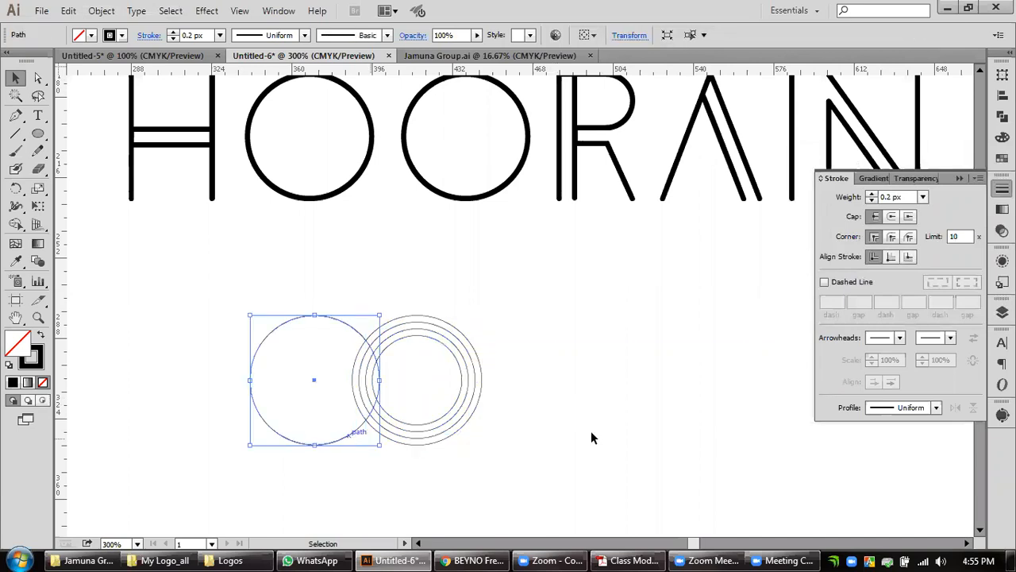
pyautogui.click(479, 398)
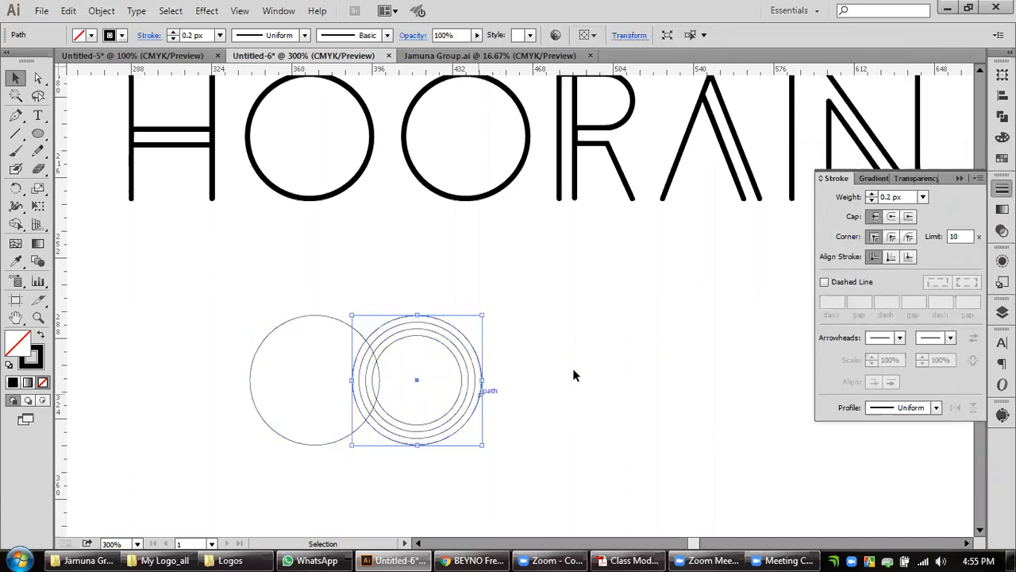
pyautogui.click(499, 392)
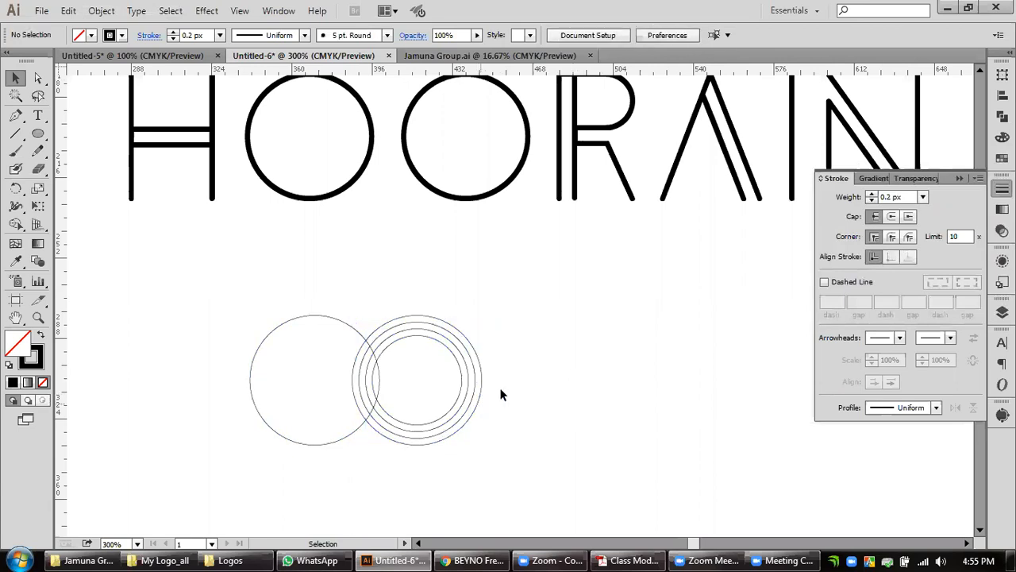
pyautogui.click(480, 383)
pyautogui.click(102, 12)
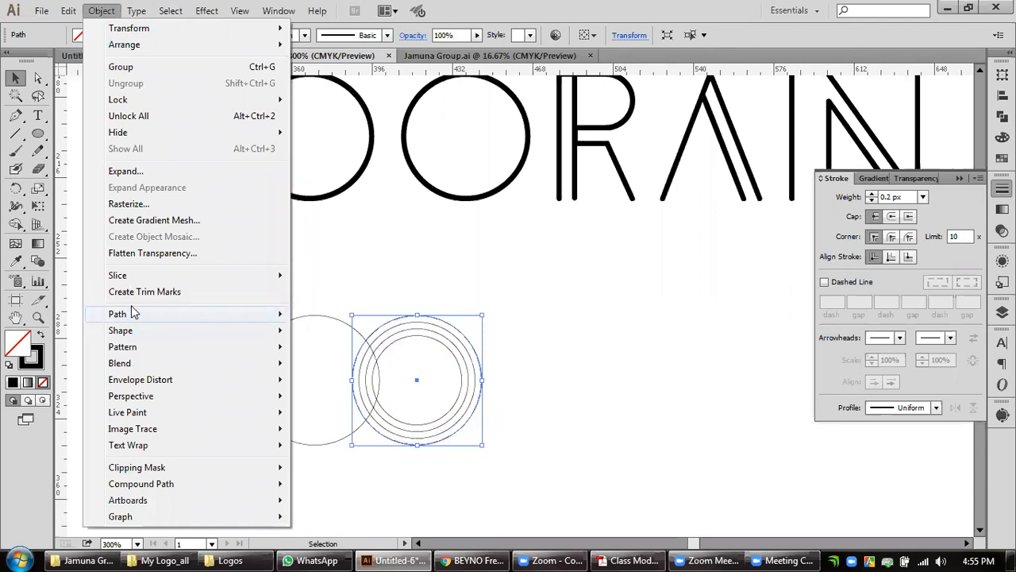
pyautogui.moveTo(190, 314)
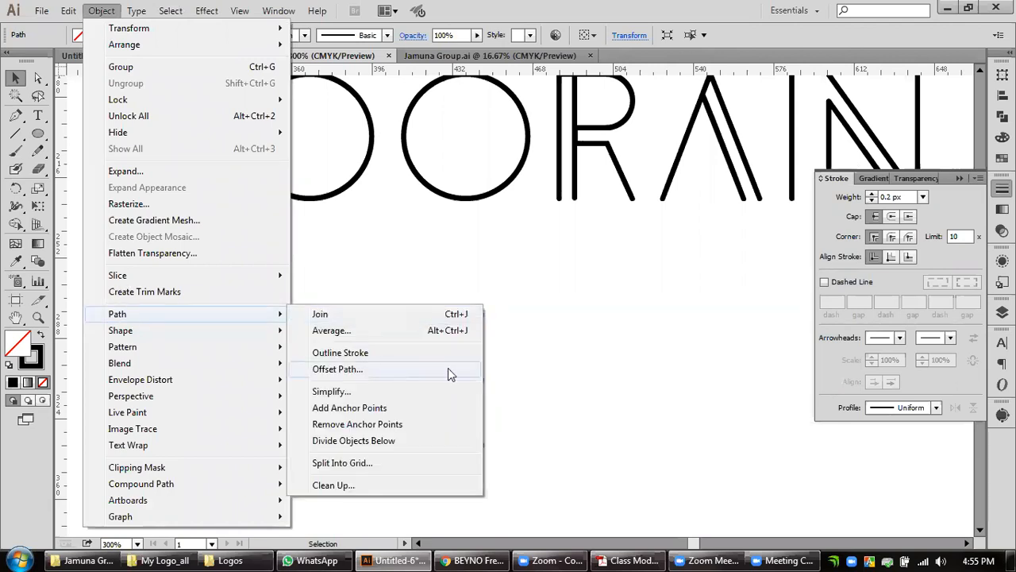
pyautogui.press('Return')
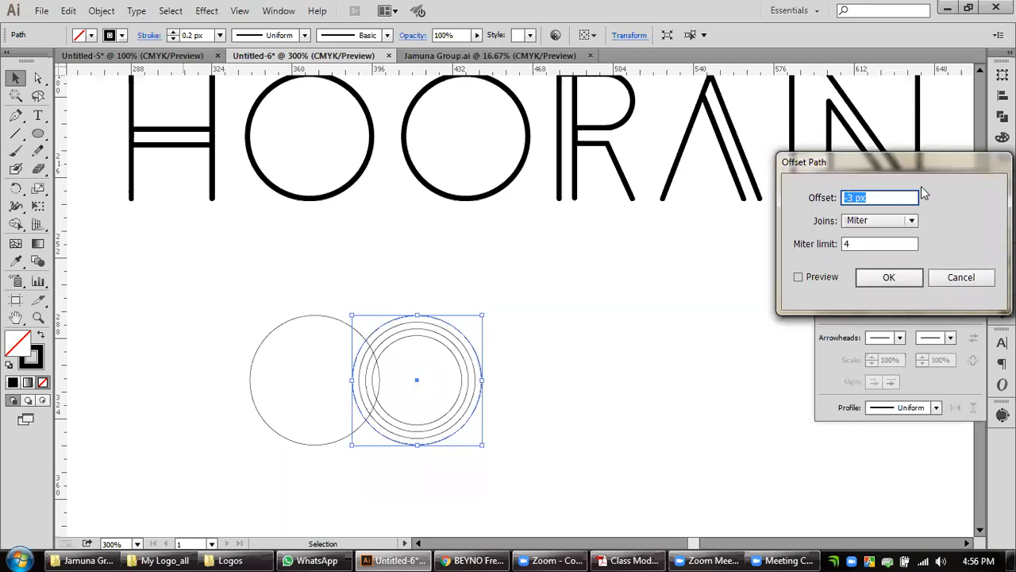
pyautogui.press('Escape')
pyautogui.click(585, 378)
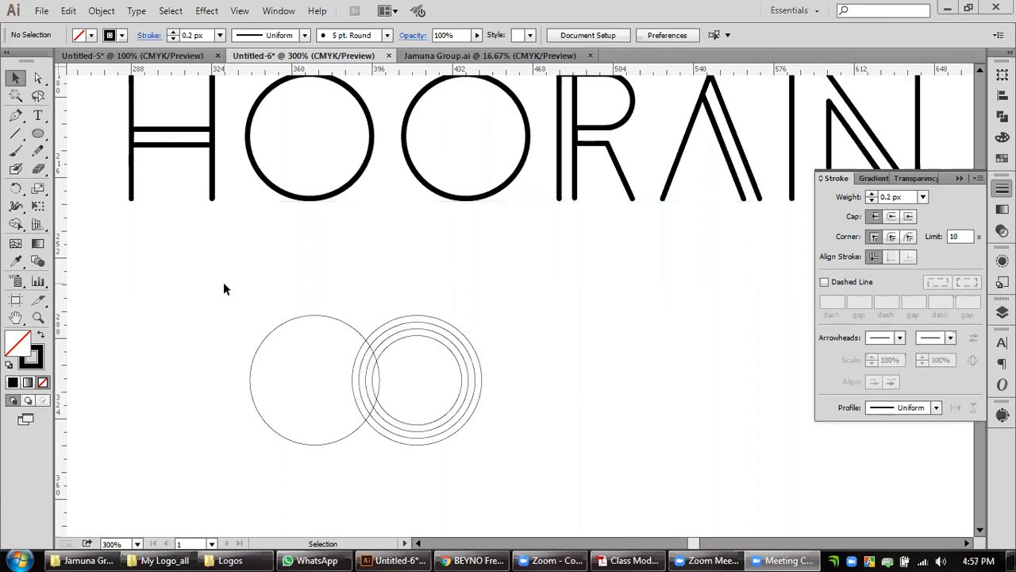
# Delete the single circle that overlaps the set of concentric rings.
pyautogui.click(281, 339)
pyautogui.click(296, 360)
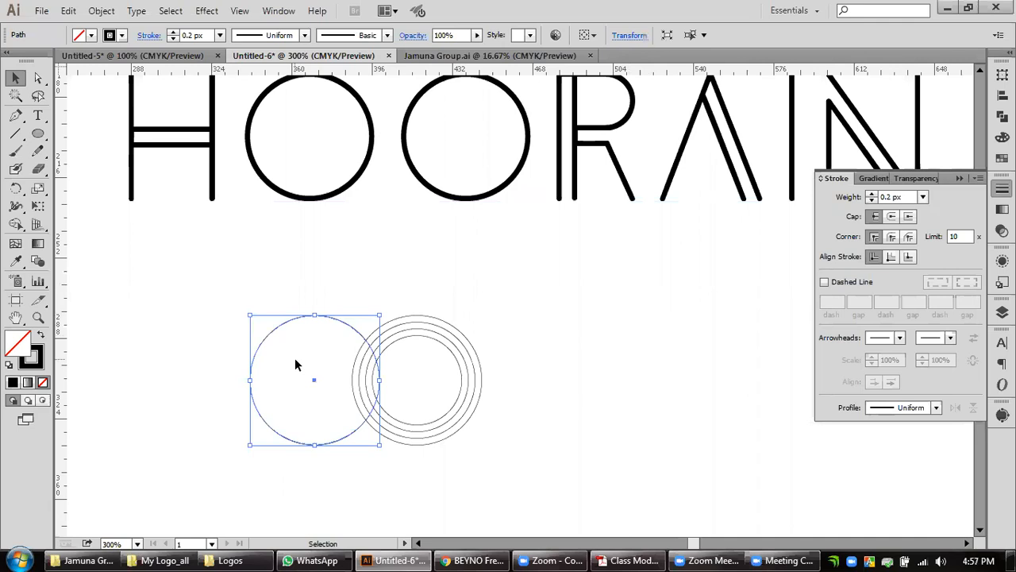
pyautogui.press('Delete')
# Duplicate the four concentric rings about 32 px horizontally so the copy overlaps the original, nudge the copy slightly outward, and deselect it.
pyautogui.click(421, 383)
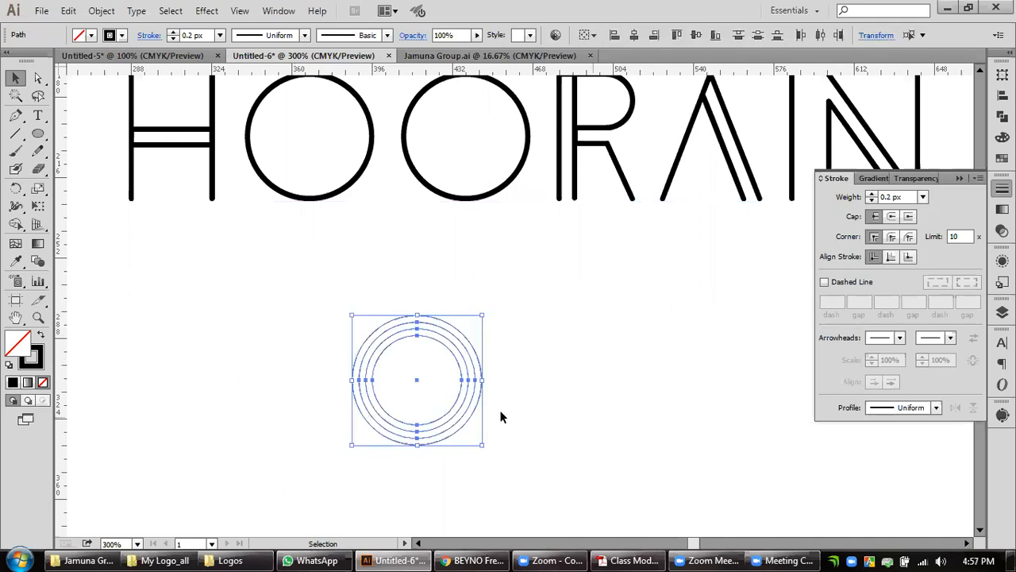
pyautogui.moveTo(454, 411); pyautogui.dragTo(525, 412)
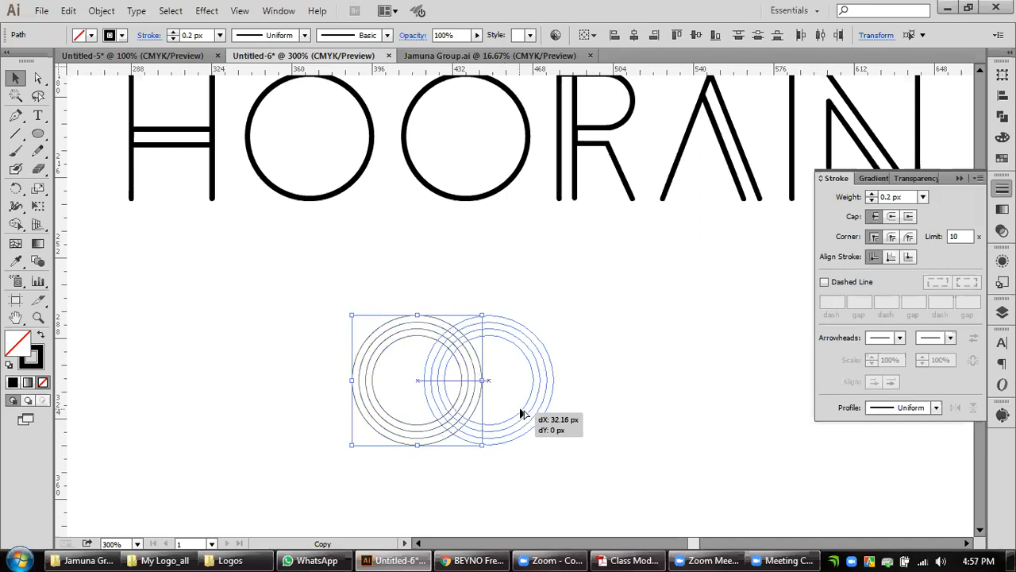
pyautogui.press('space')
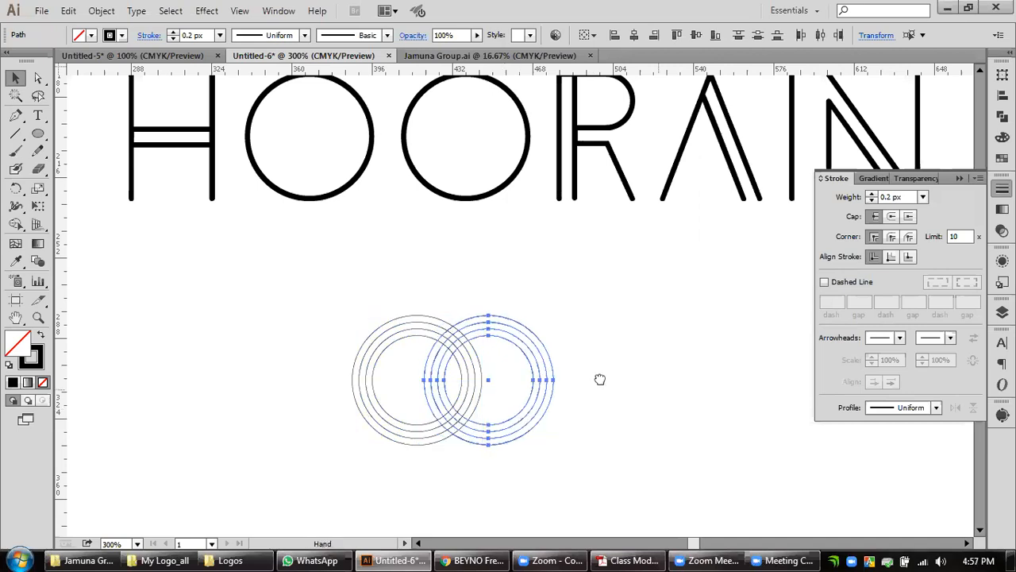
pyautogui.moveTo(660, 402); pyautogui.dragTo(603, 386)
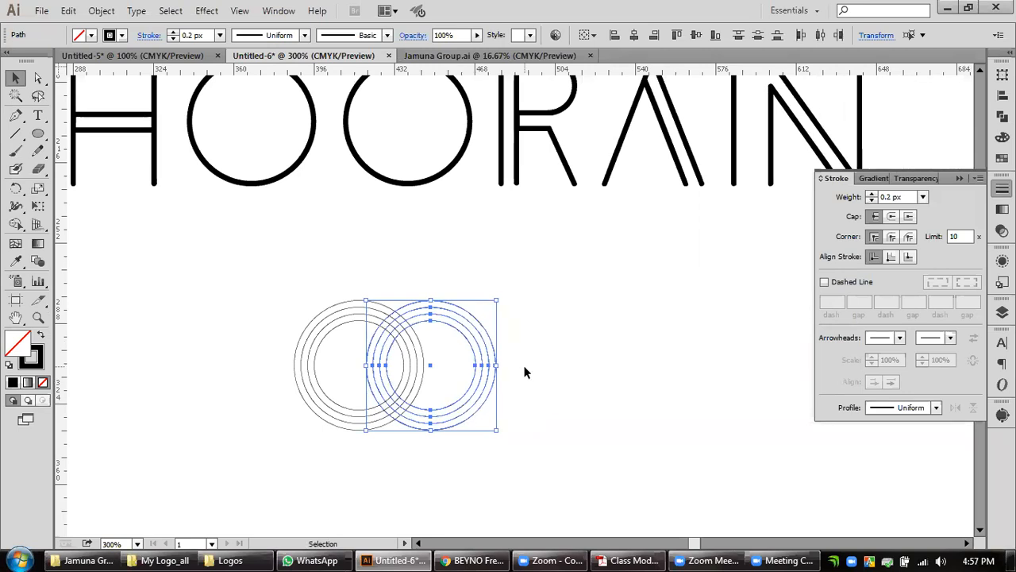
pyautogui.click(538, 338)
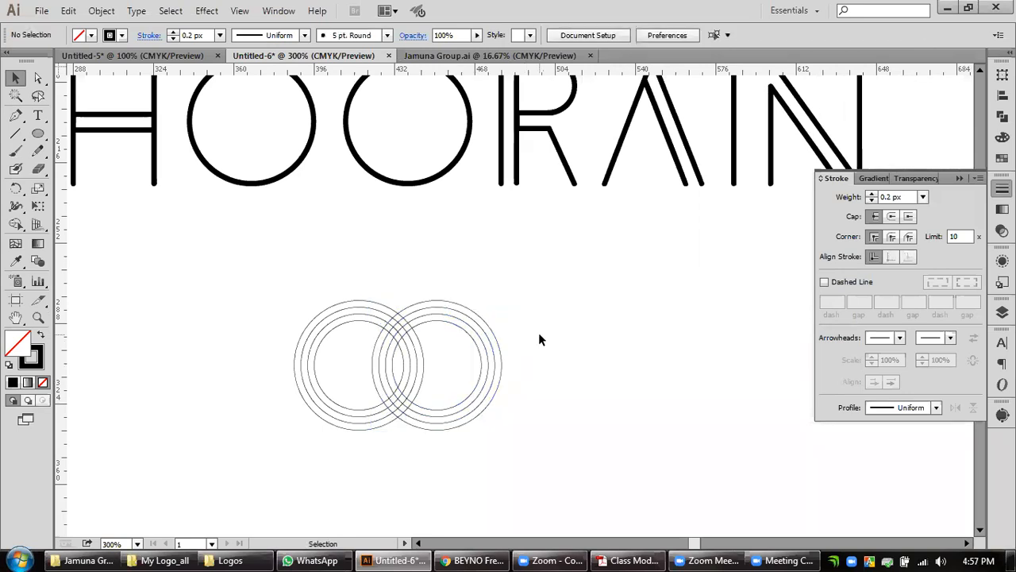
# Select both overlapping ring sets, enlarge them together around their centre, and set their stroke weight to 3 px.
pyautogui.moveTo(248, 434); pyautogui.dragTo(477, 432)
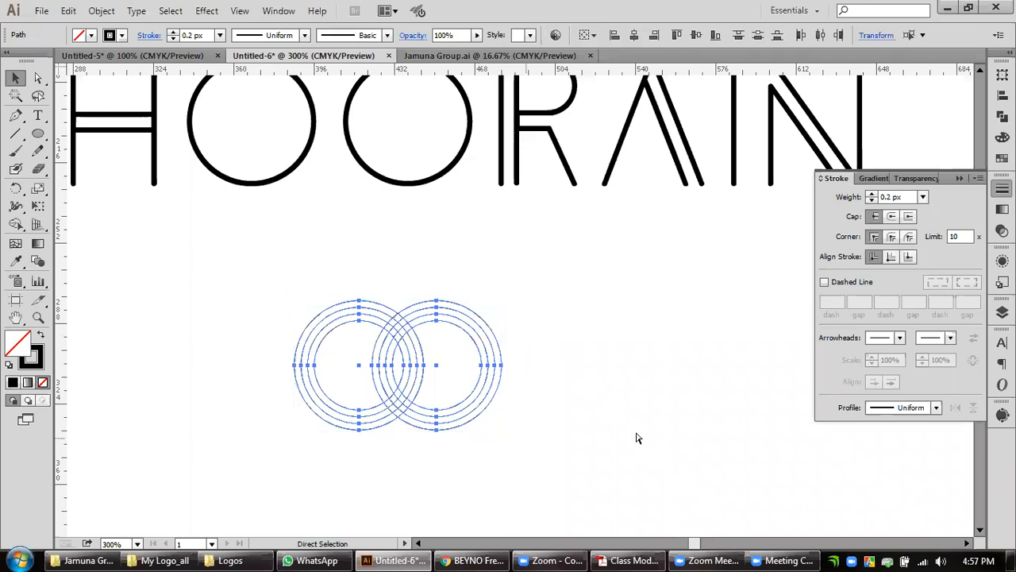
pyautogui.press('v')
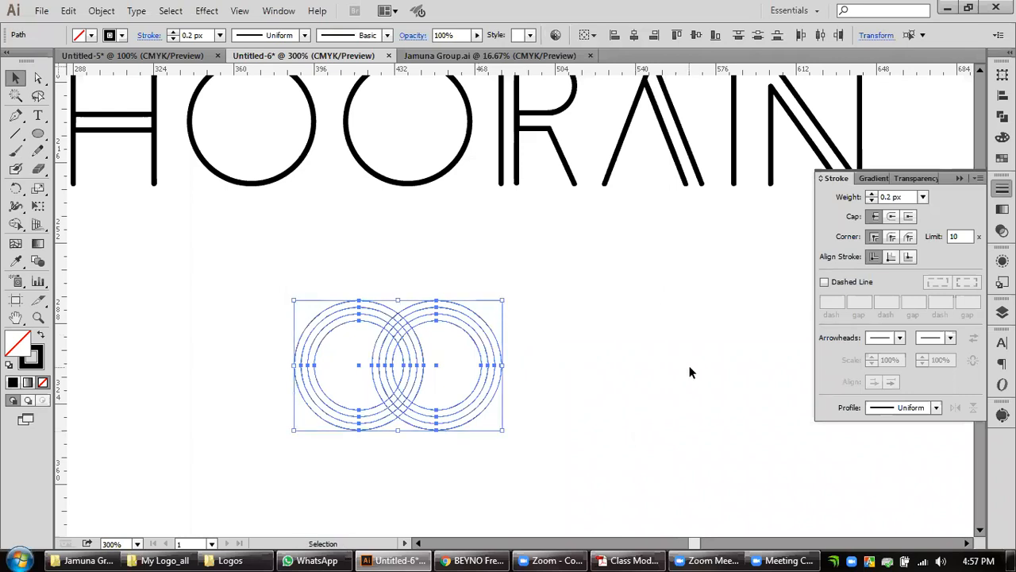
pyautogui.doubleClick(39, 318)
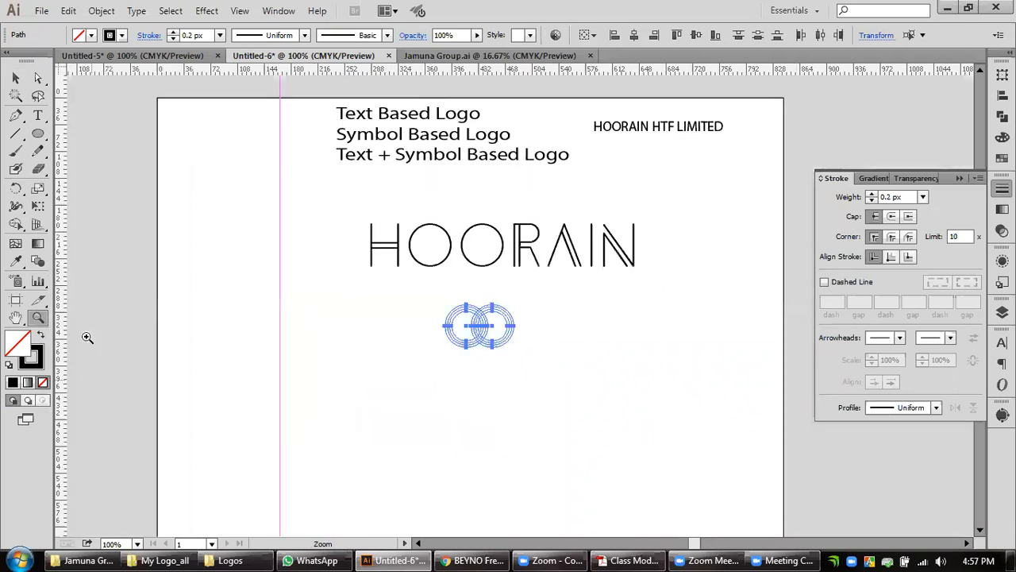
pyautogui.press('v')
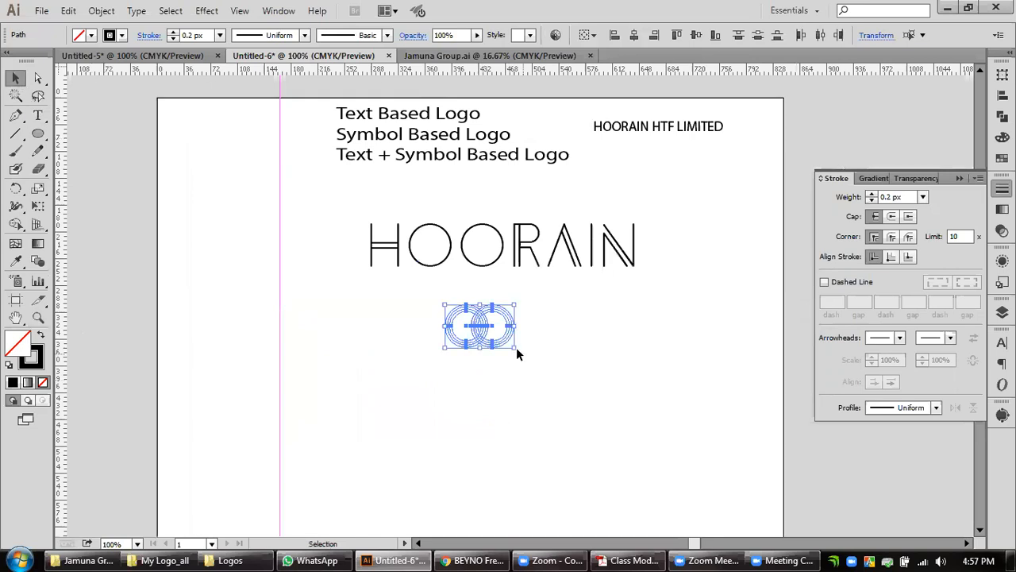
pyautogui.moveTo(516, 350); pyautogui.dragTo(542, 381)
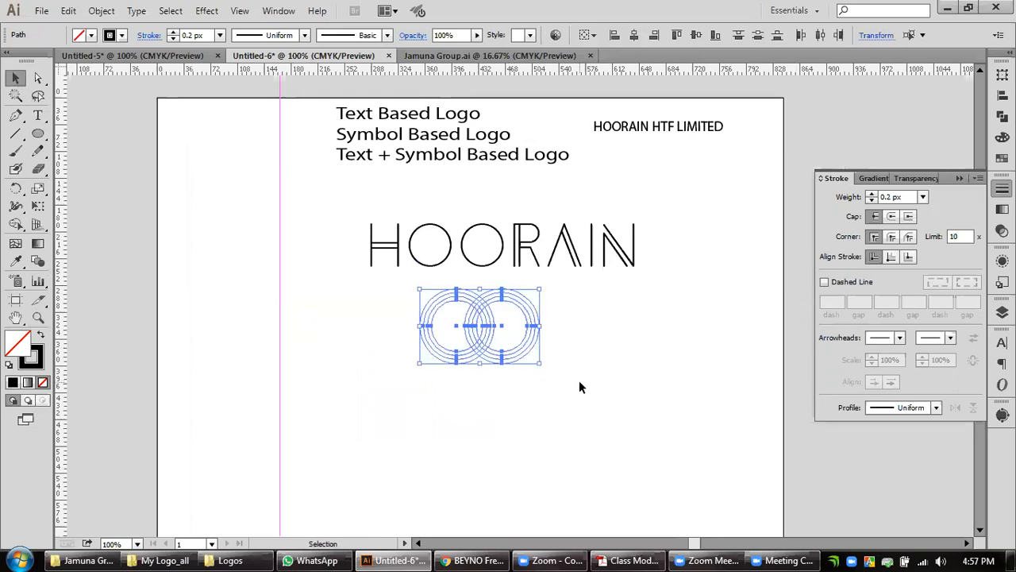
pyautogui.click(872, 195)
pyautogui.click(872, 195)
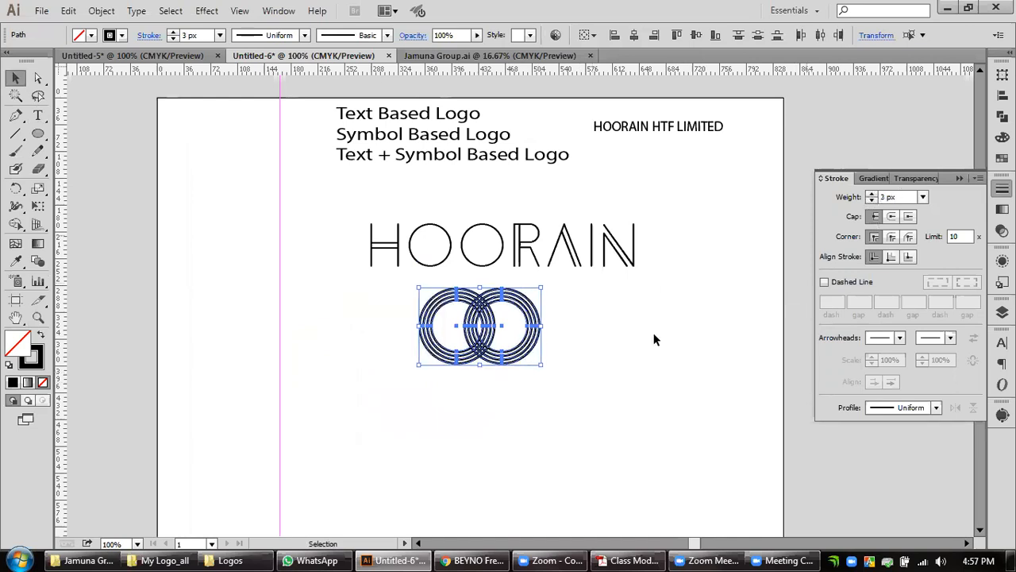
pyautogui.scroll(2, 522, 343)
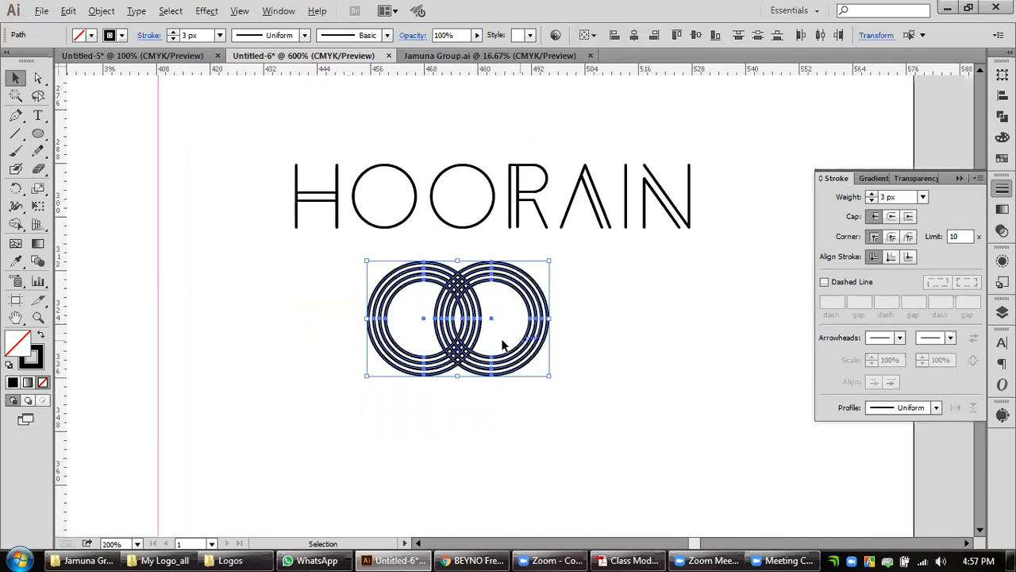
pyautogui.scroll(2, 508, 341)
pyautogui.scroll(-2, 480, 315)
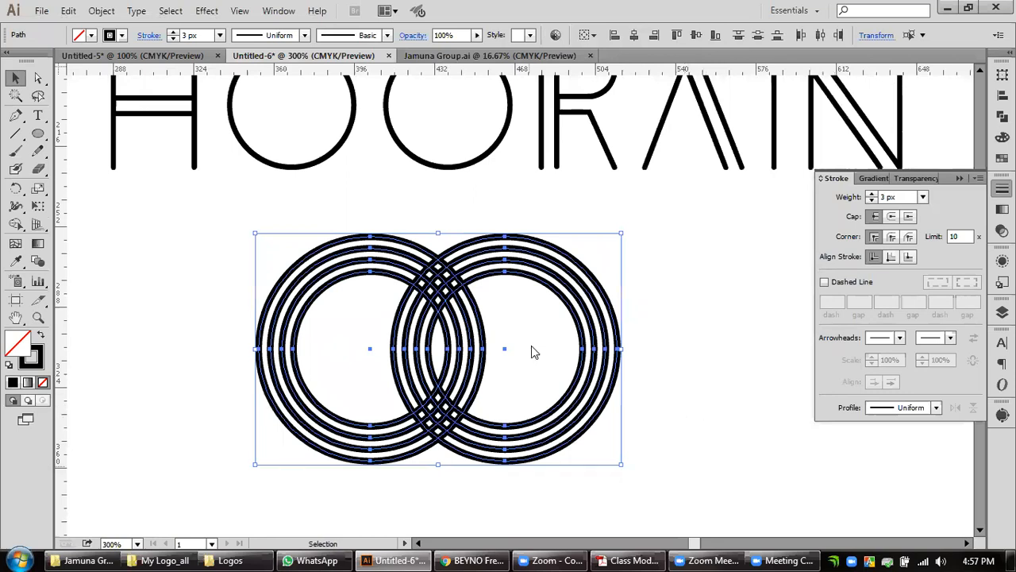
# Open the HHL_6 image from the Jamuna Group folder to examine the reference logo's interlocking rings, and return to the Illustrator drawing.
pyautogui.hotkey('alt', 'Tab')
pyautogui.doubleClick(731, 246)
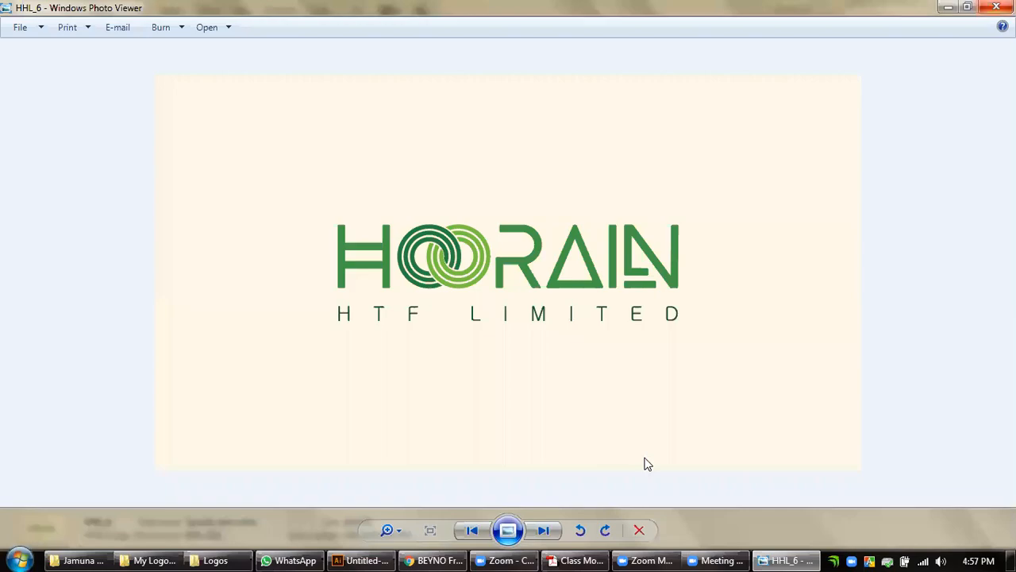
pyautogui.hotkey('alt', 'F4')
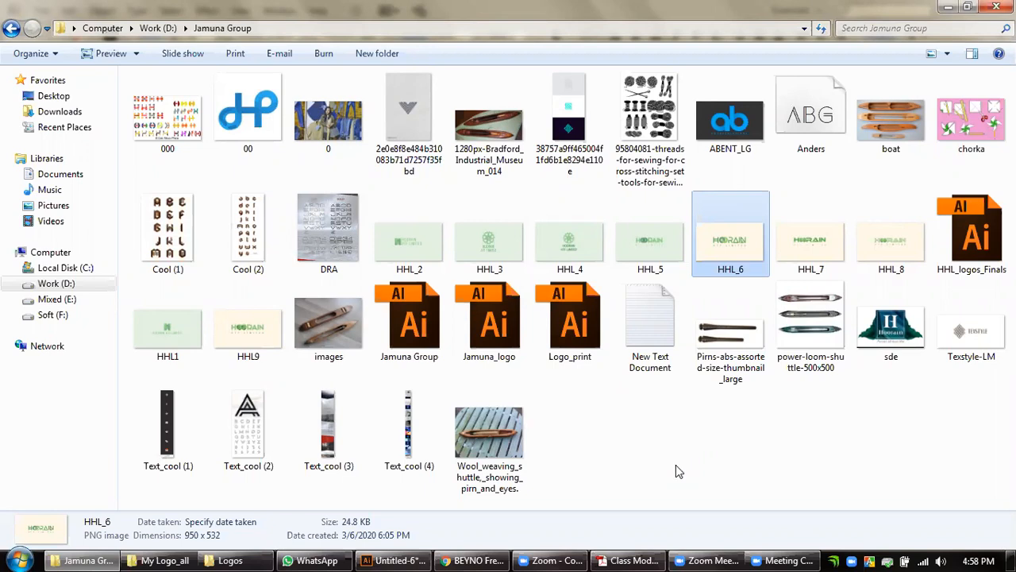
pyautogui.hotkey('alt', 'Tab')
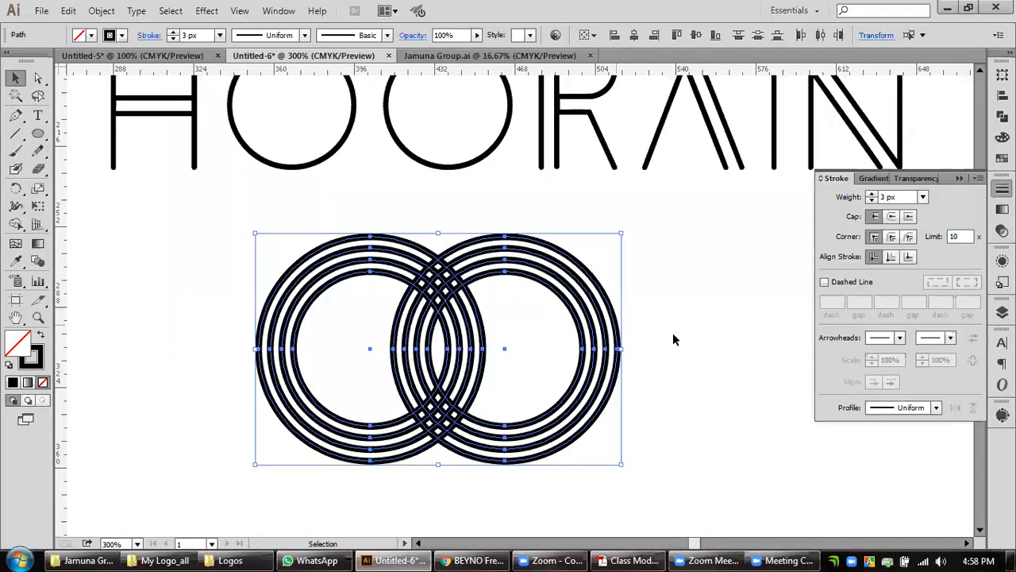
# Select both ring sets and expand their fill and stroke into filled shapes.
pyautogui.click(673, 333)
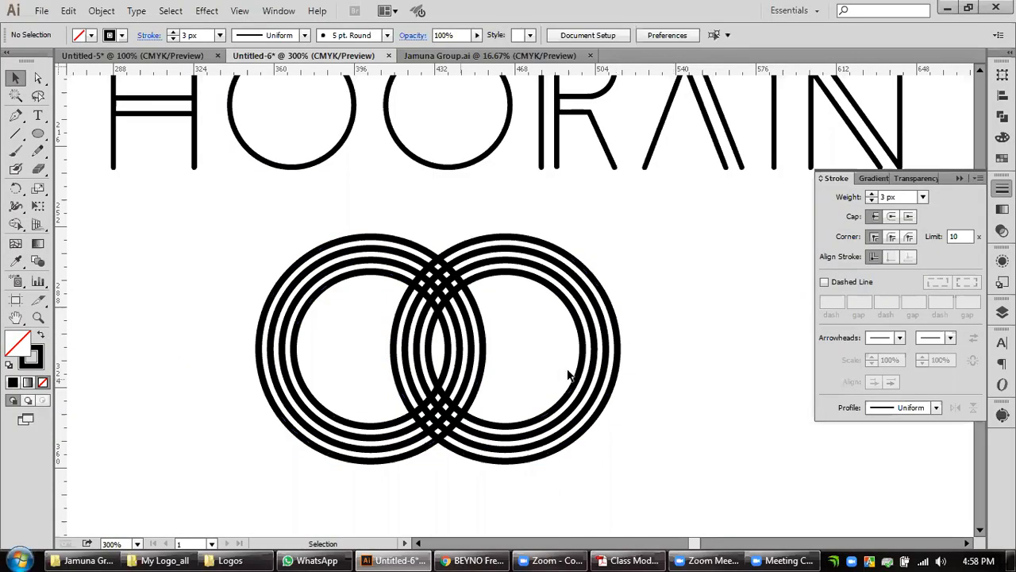
pyautogui.moveTo(695, 303); pyautogui.dragTo(554, 369)
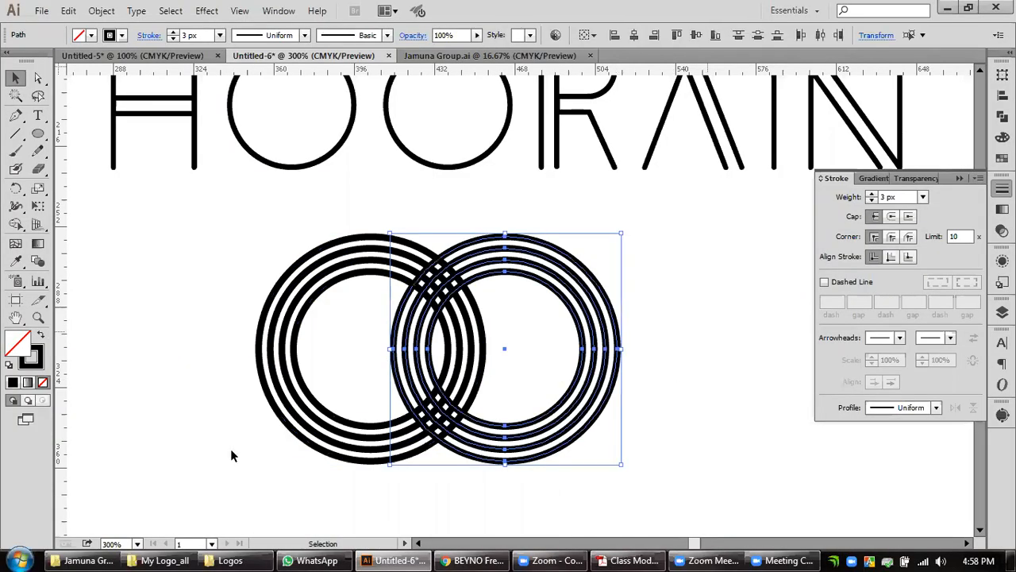
pyautogui.moveTo(199, 456); pyautogui.dragTo(310, 369)
pyautogui.click(101, 11)
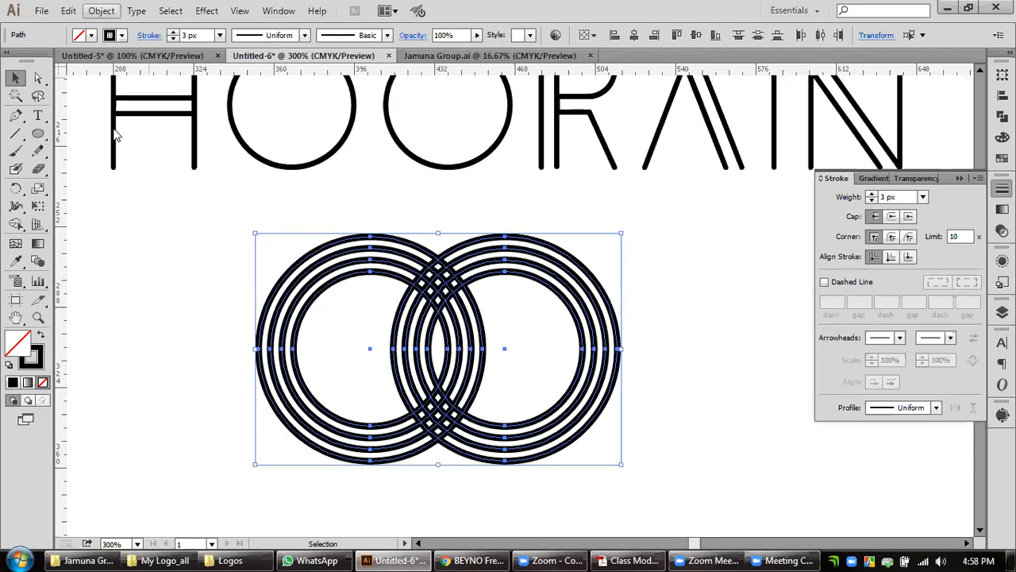
pyautogui.click(118, 176)
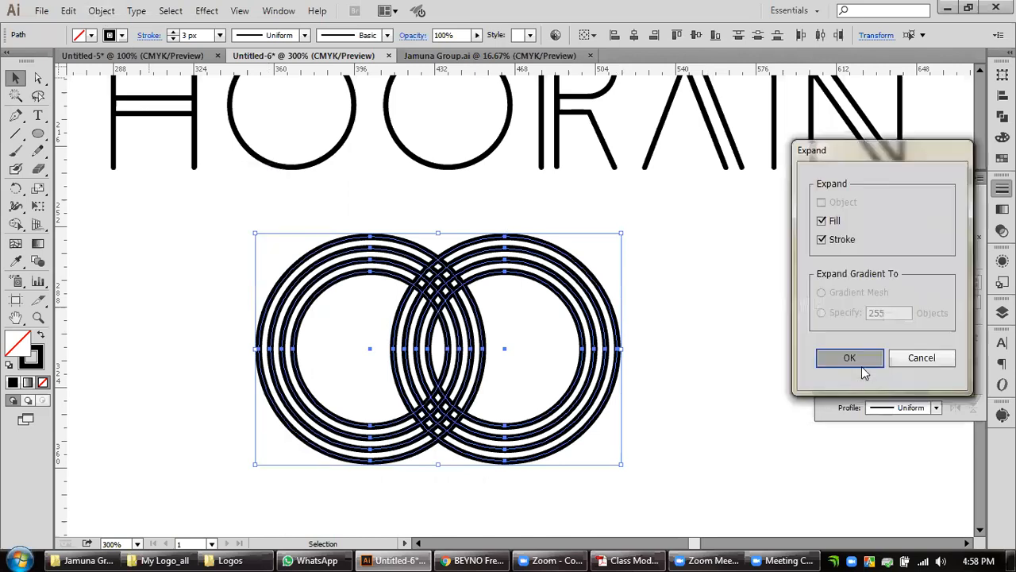
pyautogui.press('Return')
pyautogui.click(635, 330)
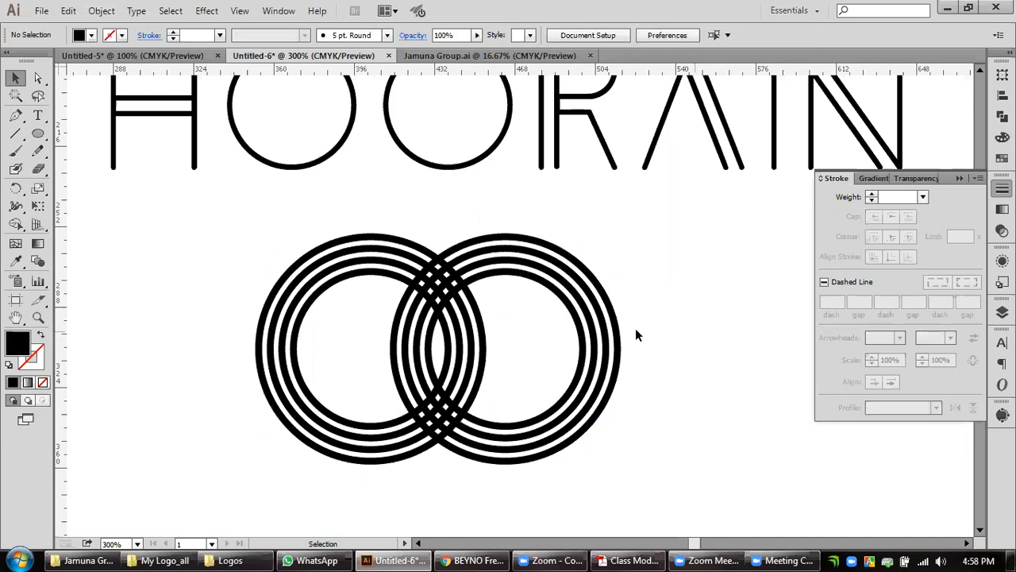
# Select the right-hand set's outermost ring and compare the artwork with the interlocking-ring logo in the Untitled-5 document.
pyautogui.click(616, 373)
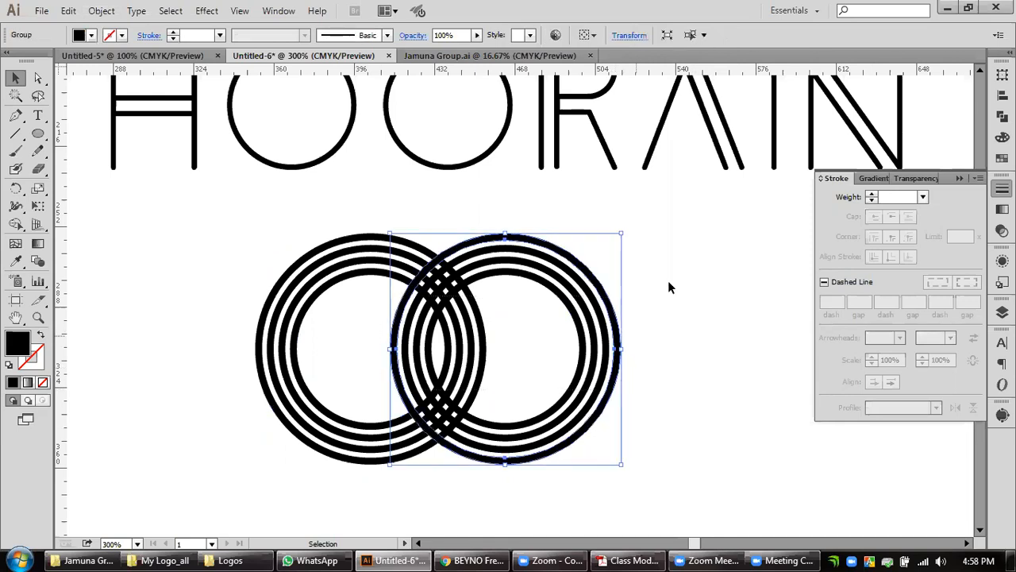
pyautogui.scroll(-2, 668, 283)
pyautogui.moveTo(714, 292); pyautogui.dragTo(547, 393)
pyautogui.click(172, 56)
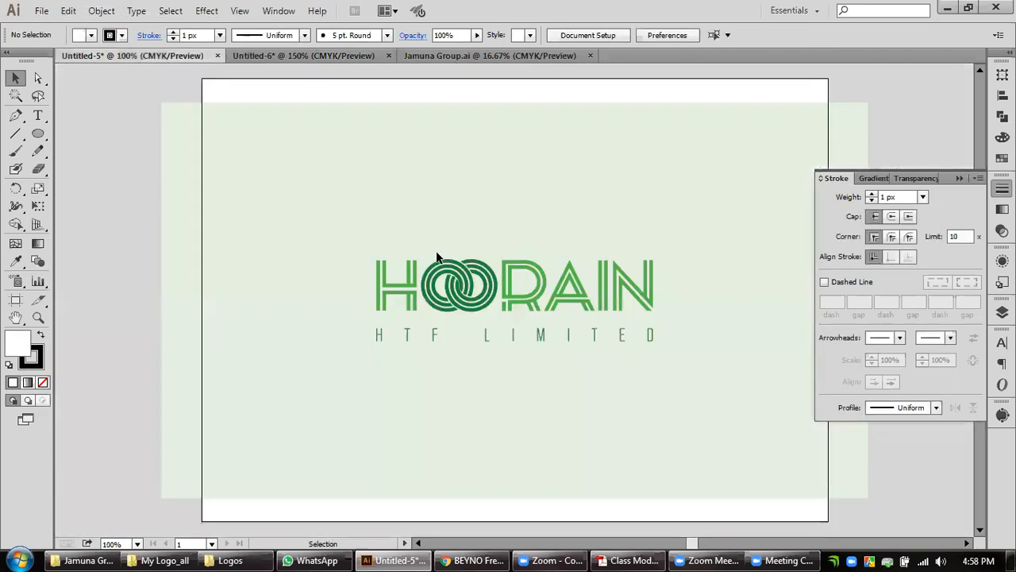
pyautogui.click(302, 57)
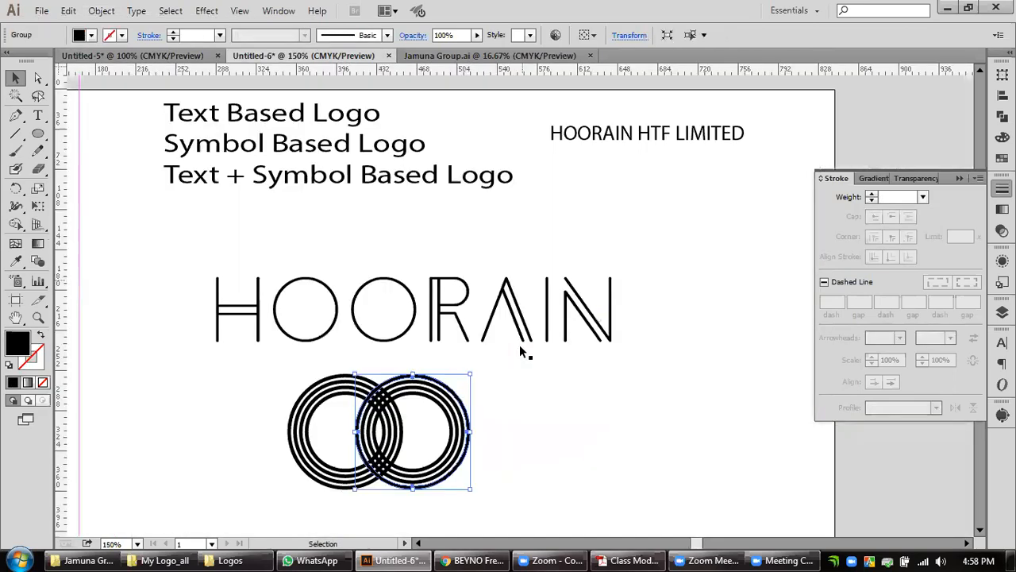
pyautogui.click(168, 57)
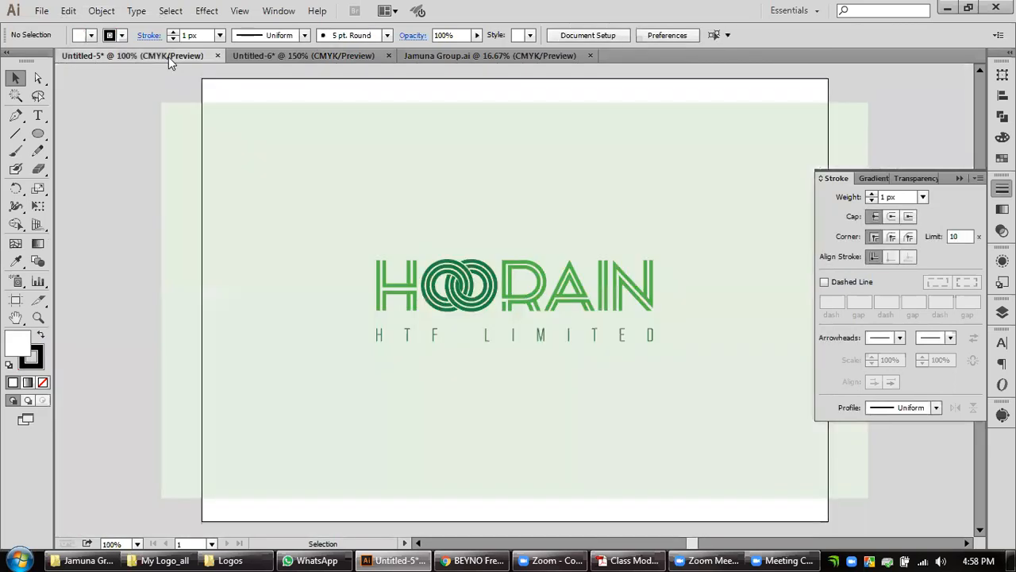
pyautogui.scroll(1, 531, 404)
pyautogui.moveTo(521, 432); pyautogui.dragTo(594, 382)
pyautogui.scroll(1, 656, 387)
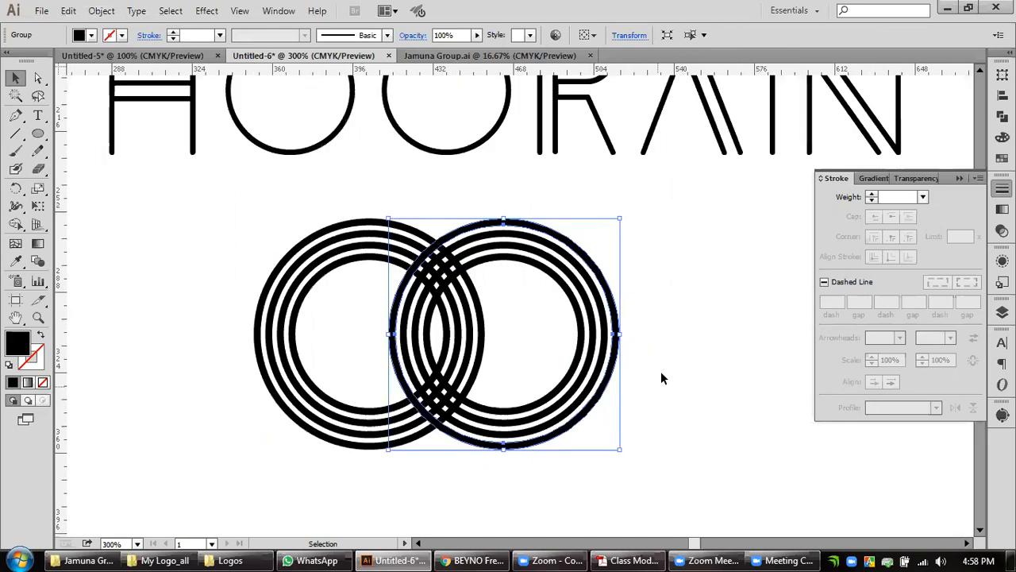
# Fill the right-hand set's outermost ring with green (C 83.92, M 11.76, Y 100, K 1.96) and copy that fill to its inner rings.
pyautogui.click(1002, 137)
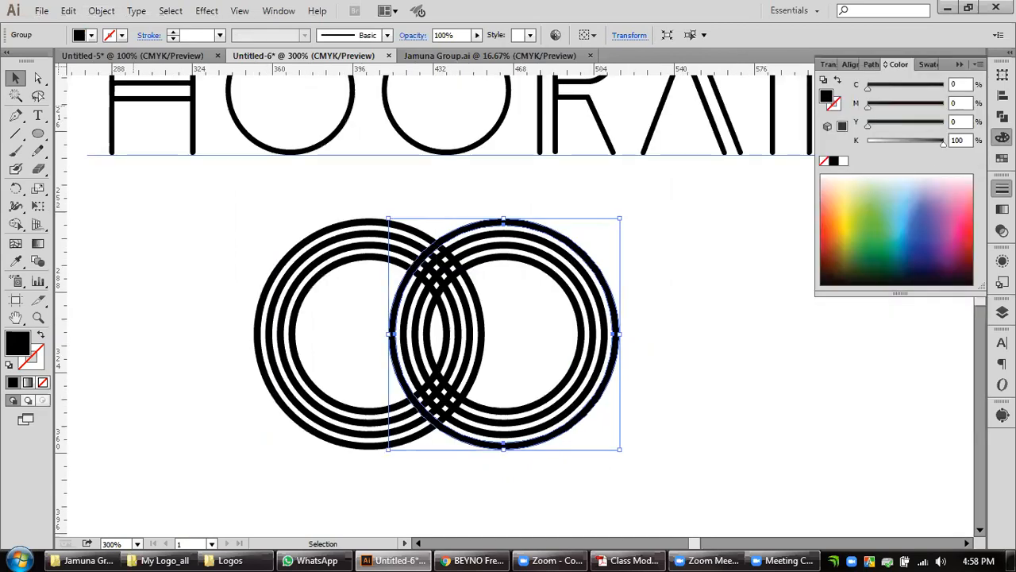
pyautogui.moveTo(873, 239); pyautogui.dragTo(877, 244)
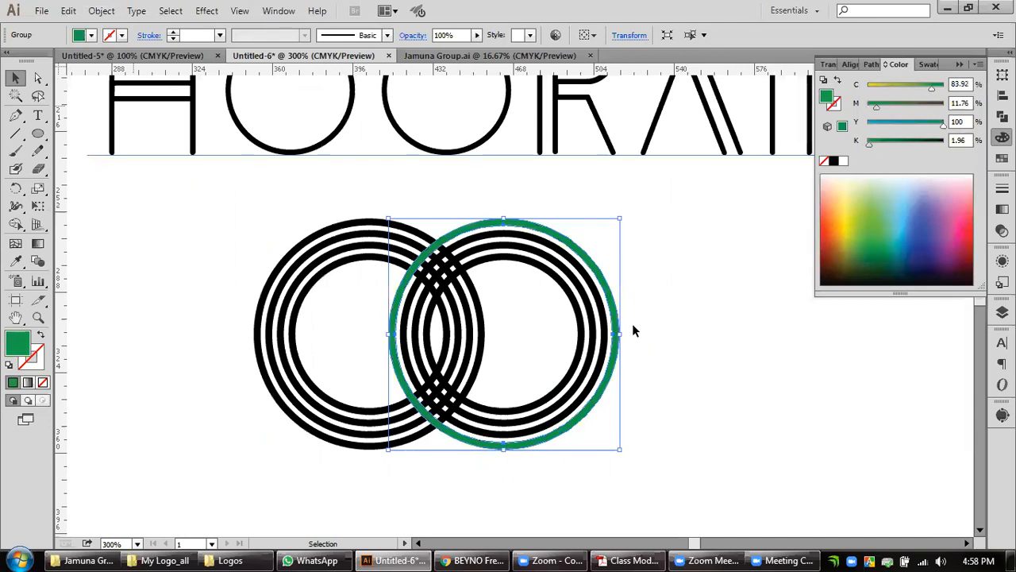
pyautogui.click(17, 261)
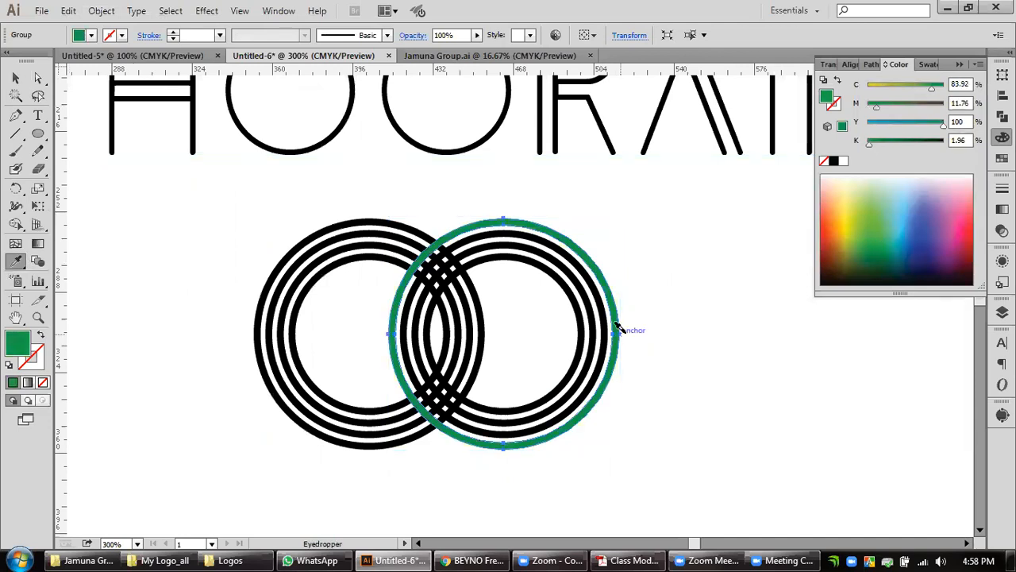
pyautogui.click(589, 316)
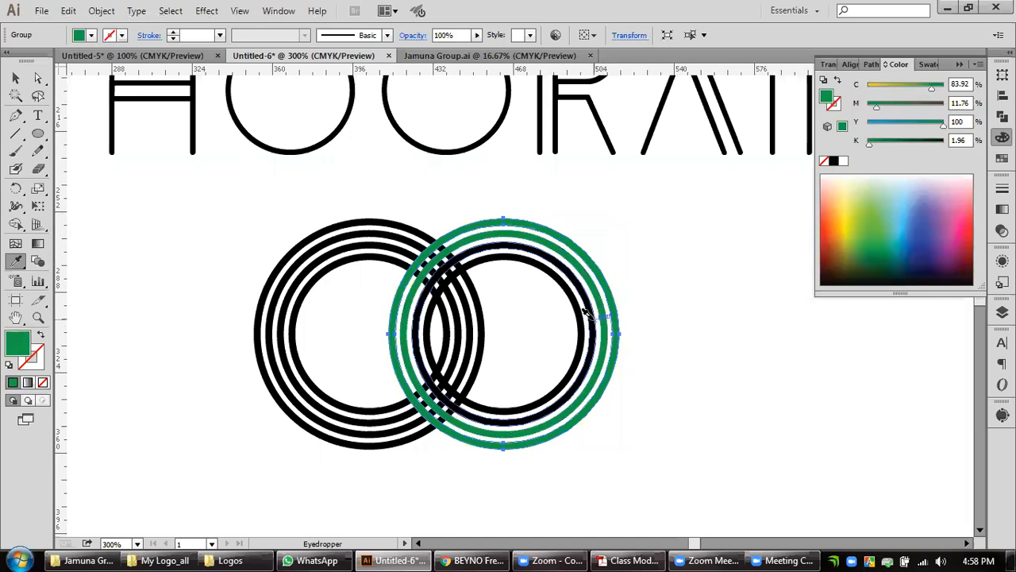
pyautogui.click(583, 319)
pyautogui.click(16, 79)
# Apply the right-hand rings' green to the left-hand ring set, and lighten it in HSB mode with saturation 100% and brightness 90%.
pyautogui.click(293, 323)
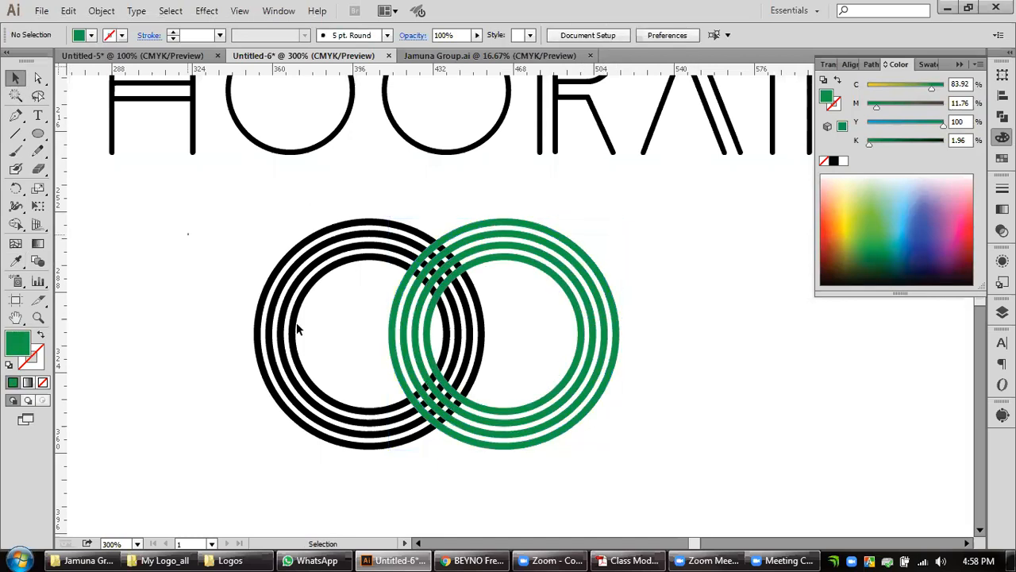
pyautogui.click(523, 259)
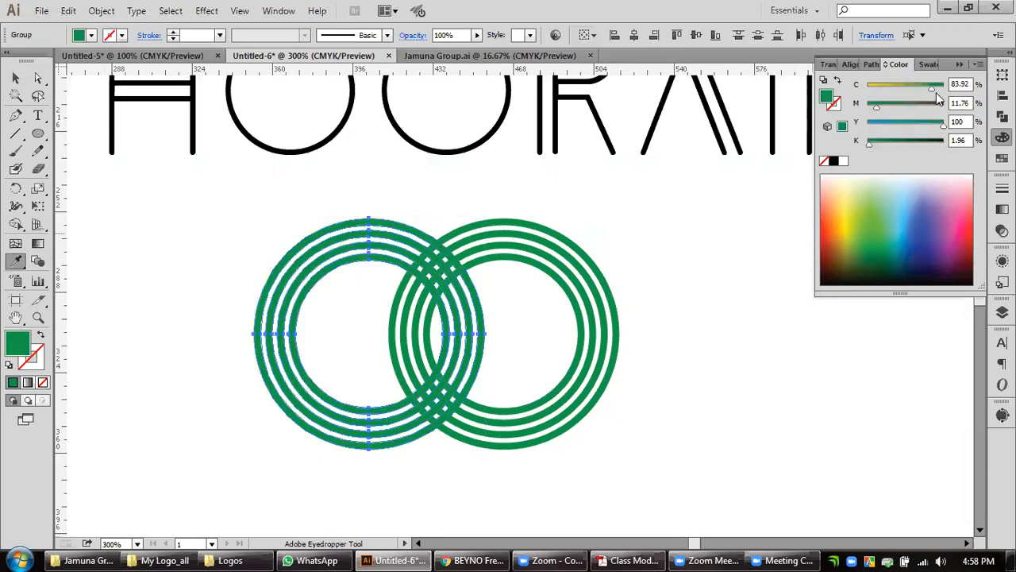
pyautogui.click(982, 64)
pyautogui.click(879, 127)
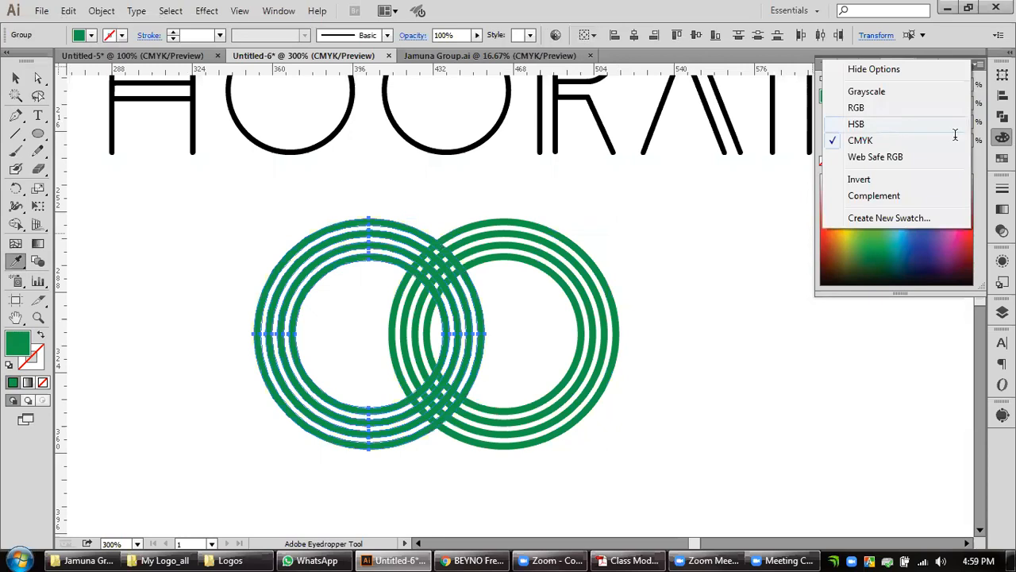
pyautogui.click(936, 136)
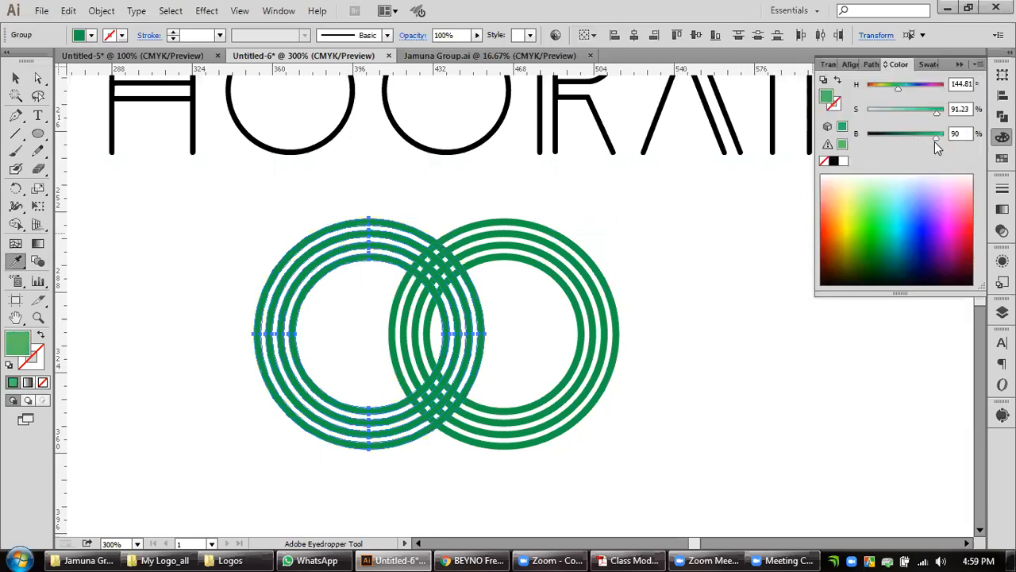
pyautogui.moveTo(935, 111); pyautogui.dragTo(945, 110)
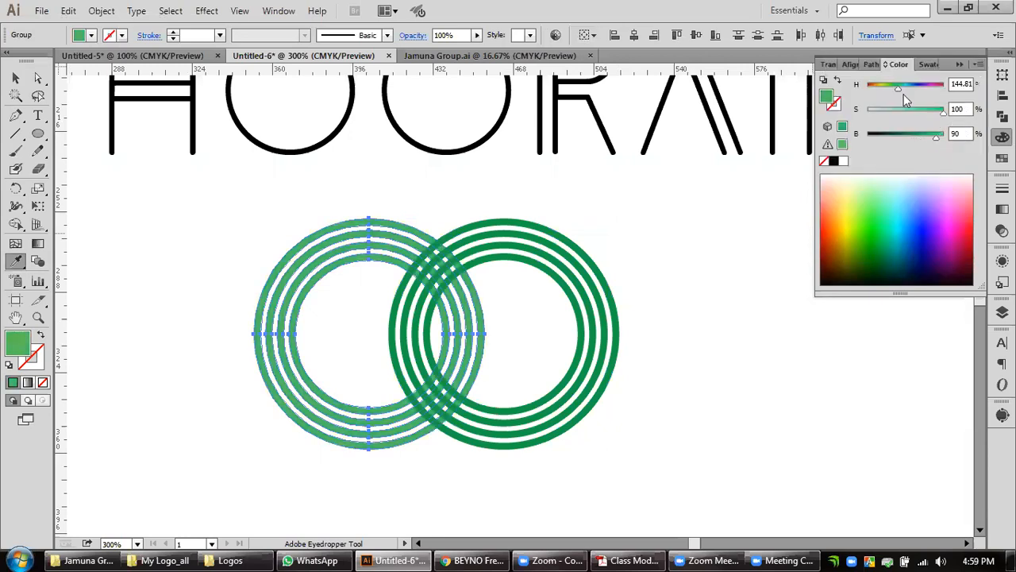
# Recolour the left-hand ring set yellow-green with hue 96°, saturation 87% and brightness 100%, and deselect it.
pyautogui.moveTo(893, 89); pyautogui.dragTo(889, 93)
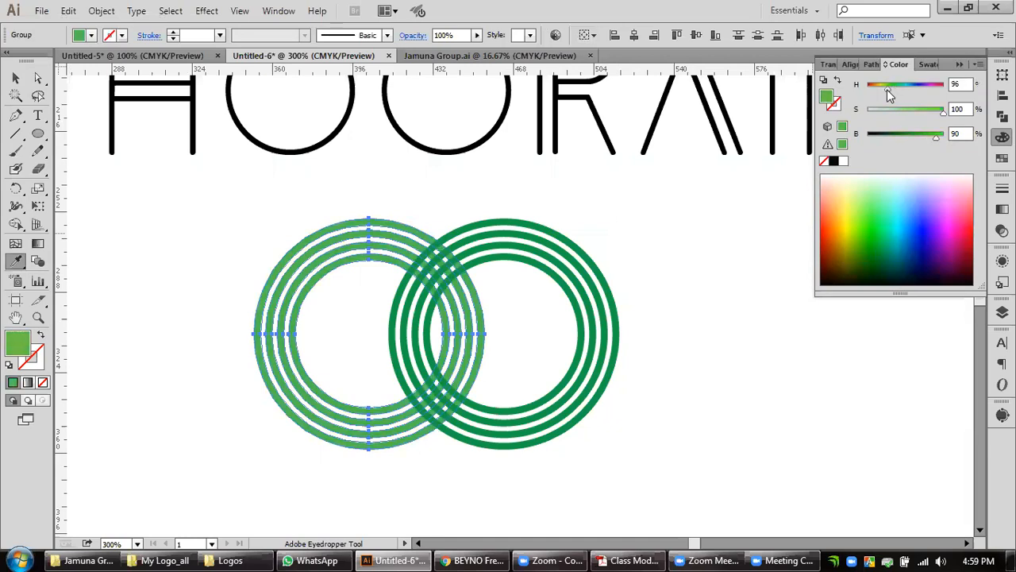
pyautogui.moveTo(938, 139); pyautogui.dragTo(958, 141)
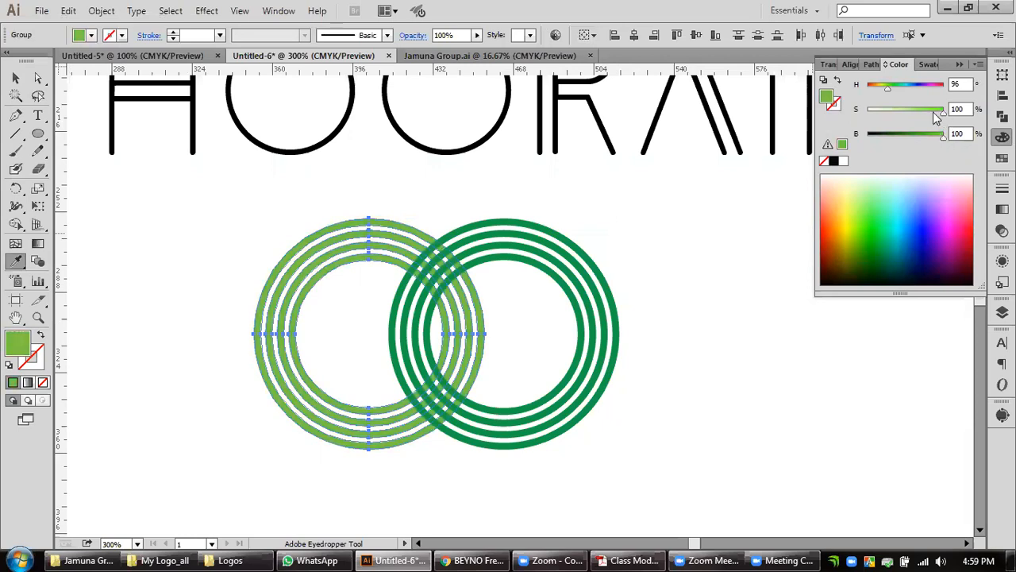
pyautogui.click(933, 112)
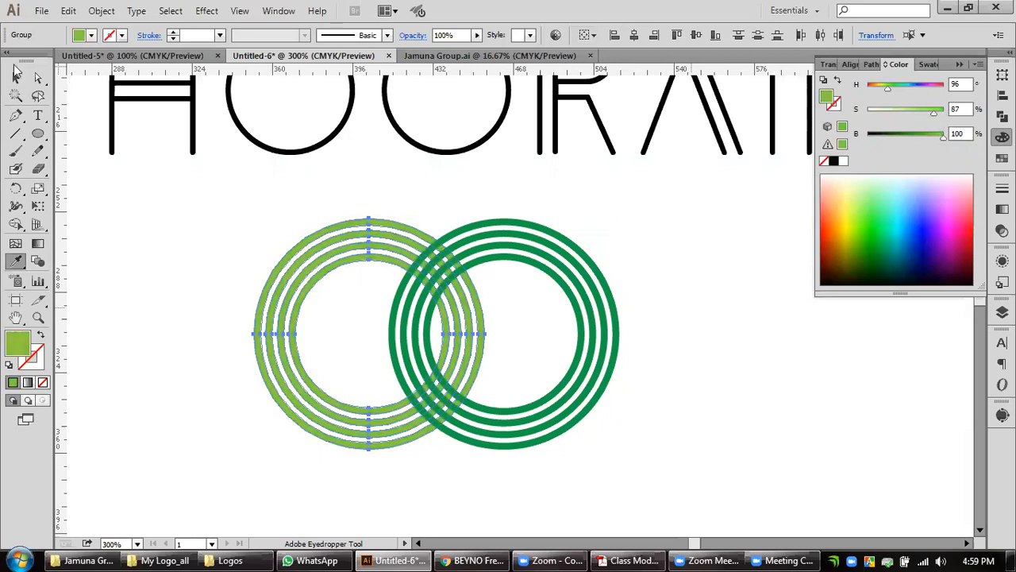
pyautogui.click(16, 77)
pyautogui.click(496, 336)
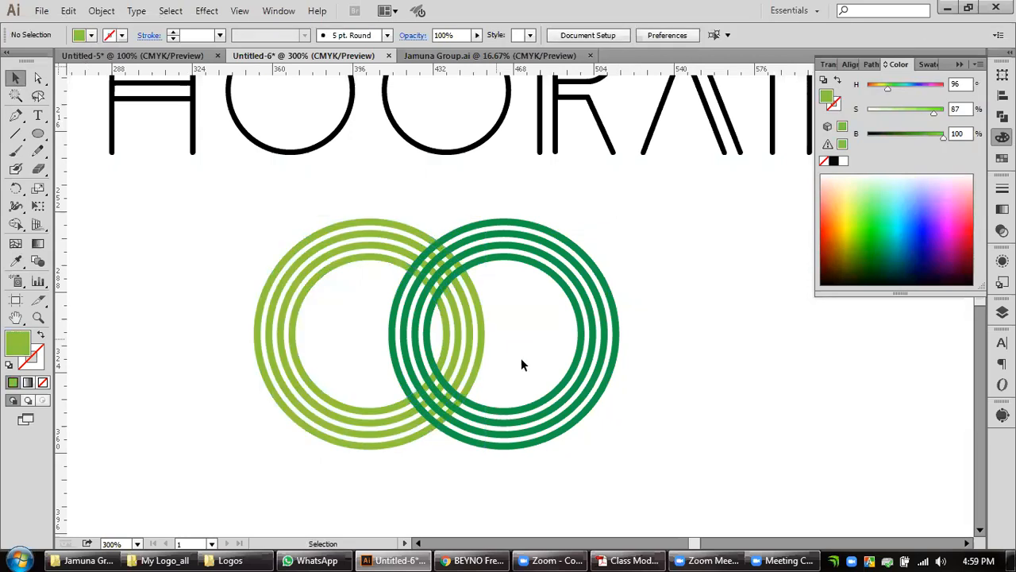
# Select both ring sets and place a duplicate of them to the lower right of the originals.
pyautogui.moveTo(712, 276); pyautogui.dragTo(208, 392)
pyautogui.hotkey('ctrl', '+')
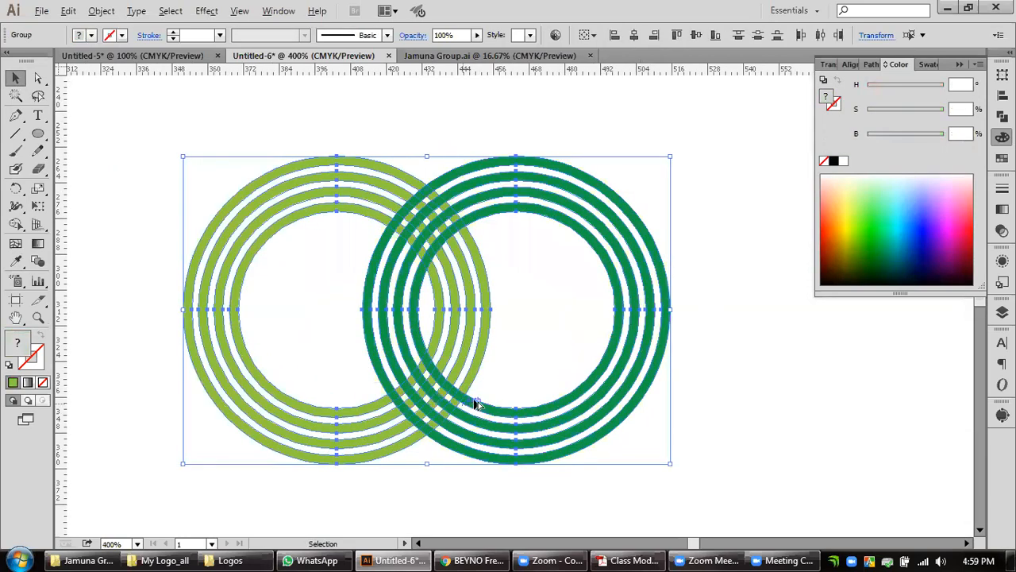
pyautogui.hotkey('ctrl', '-')
pyautogui.hotkey('ctrl', '-')
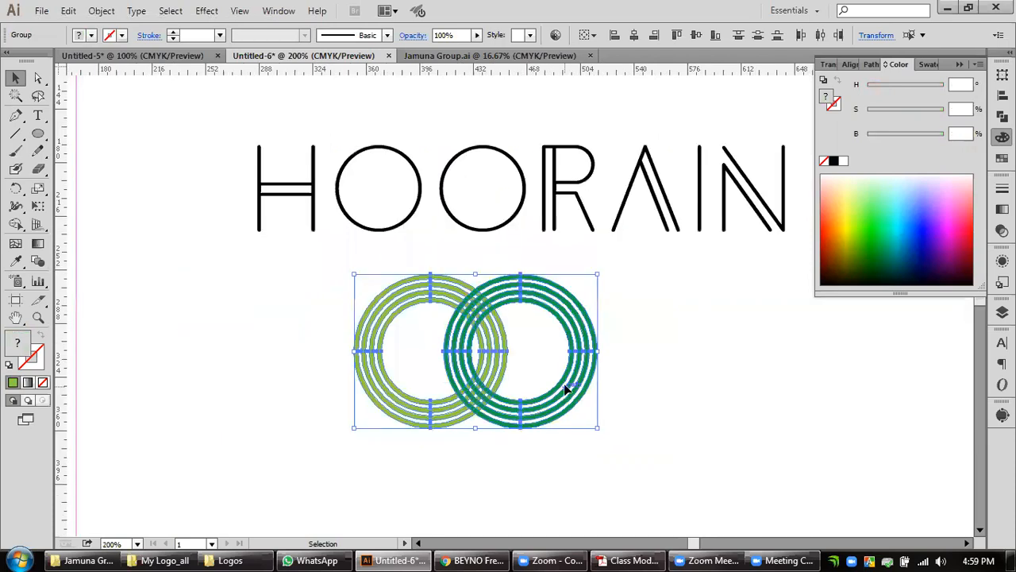
pyautogui.moveTo(561, 389); pyautogui.dragTo(879, 447)
pyautogui.moveTo(721, 470); pyautogui.dragTo(720, 469)
pyautogui.press('a')
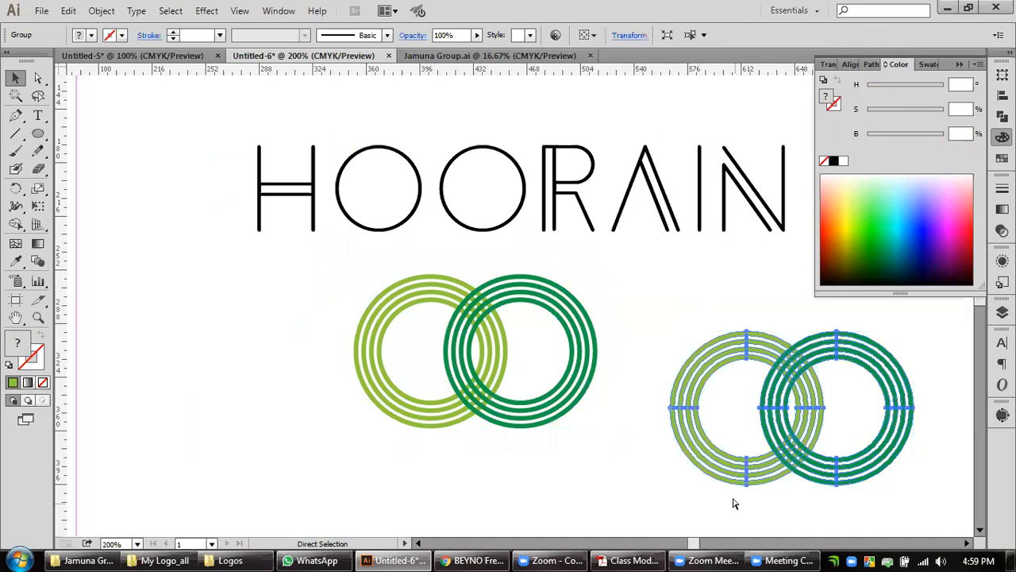
pyautogui.press('v')
pyautogui.click(316, 427)
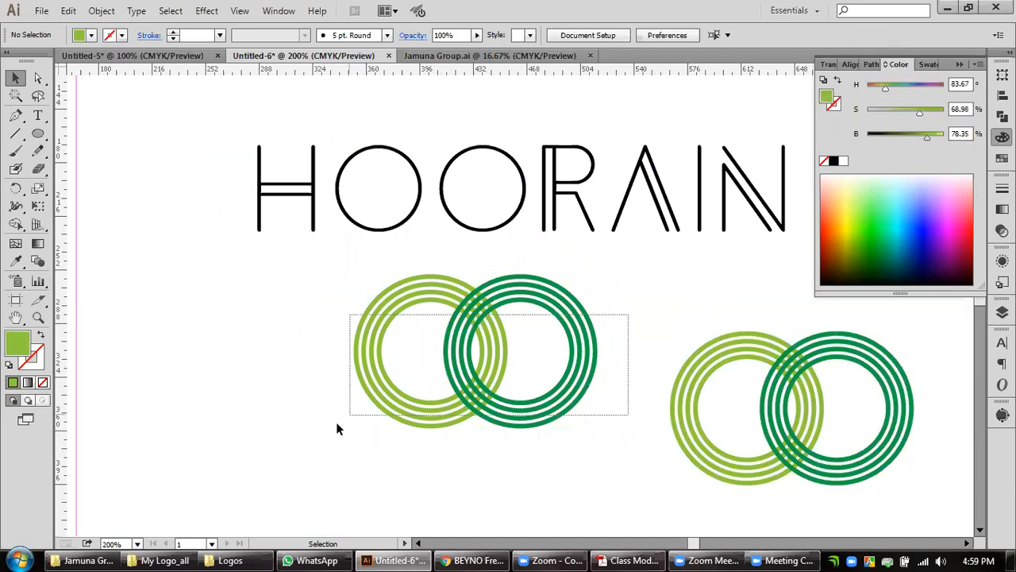
# Close the Jamuna Group.ai document and leave the original ring sets deselected.
pyautogui.click(454, 420)
pyautogui.scroll(1, 451, 418)
pyautogui.moveTo(592, 340); pyautogui.dragTo(502, 394)
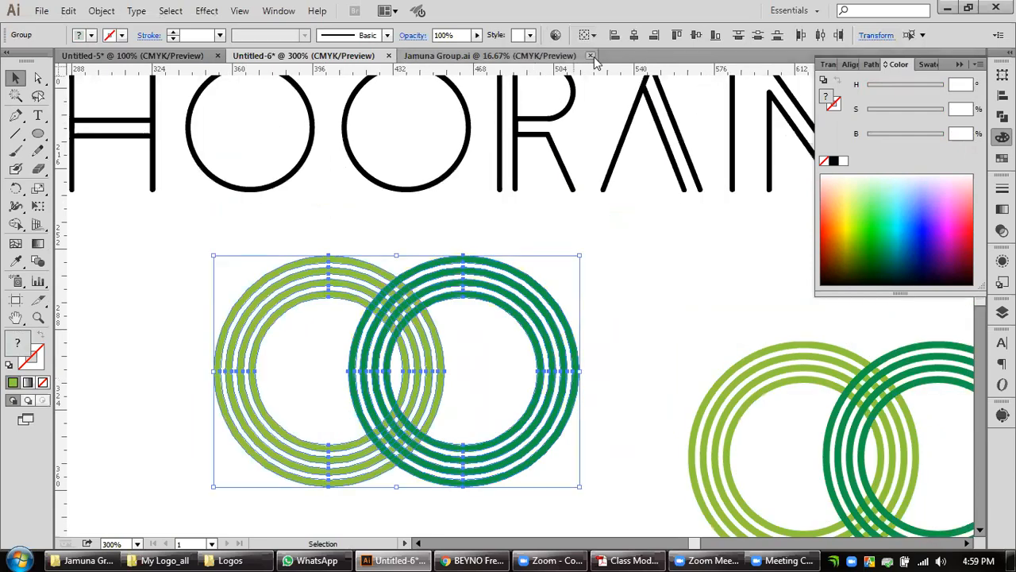
pyautogui.click(591, 55)
pyautogui.click(627, 397)
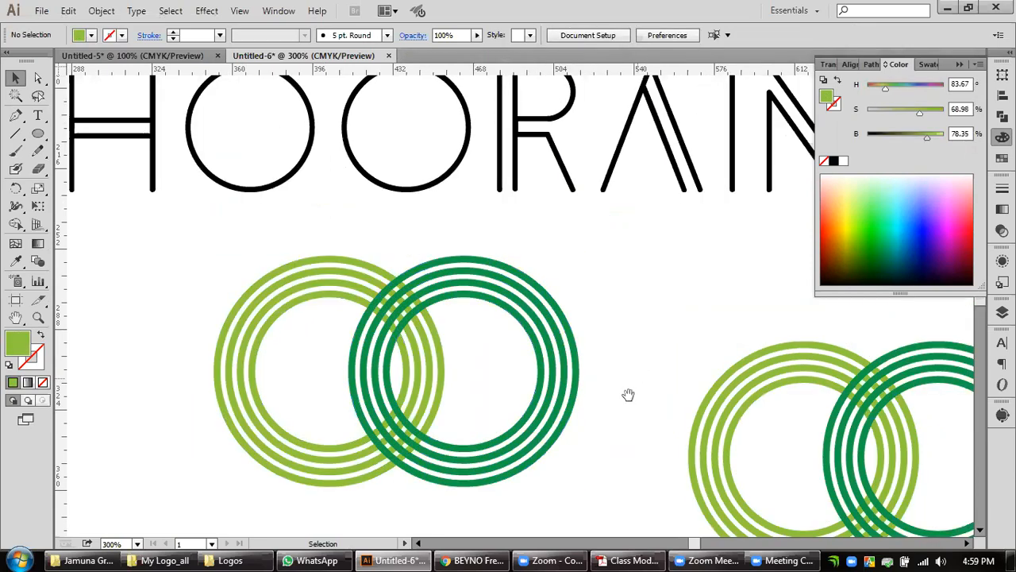
# Check the progress of the meeting recording conversion in Zoom and return to the ring artwork in Illustrator.
pyautogui.scroll(-1, 500, 400)
pyautogui.hscroll(-1, 499, 400)
pyautogui.scroll(1, 514, 406)
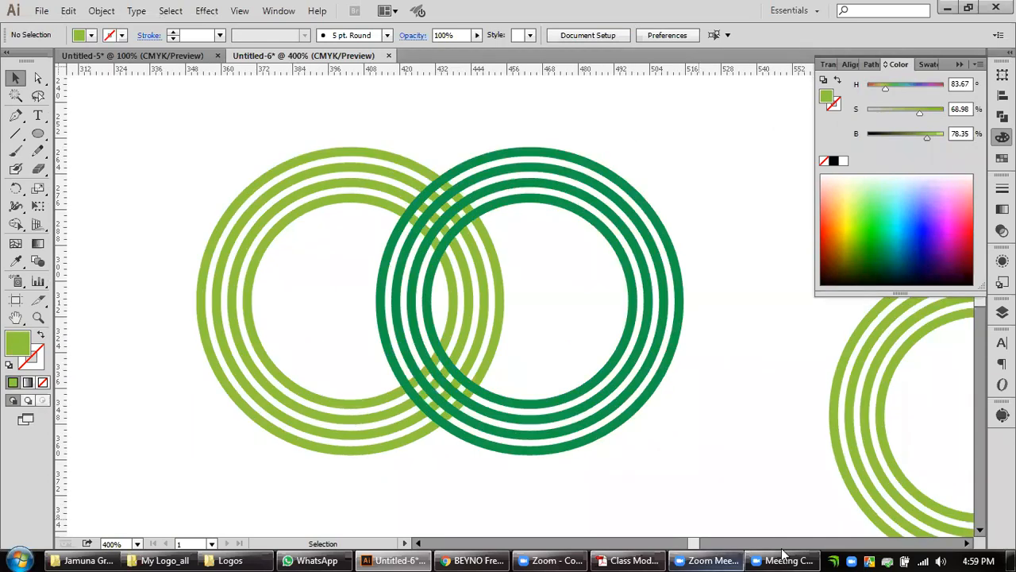
pyautogui.click(561, 553)
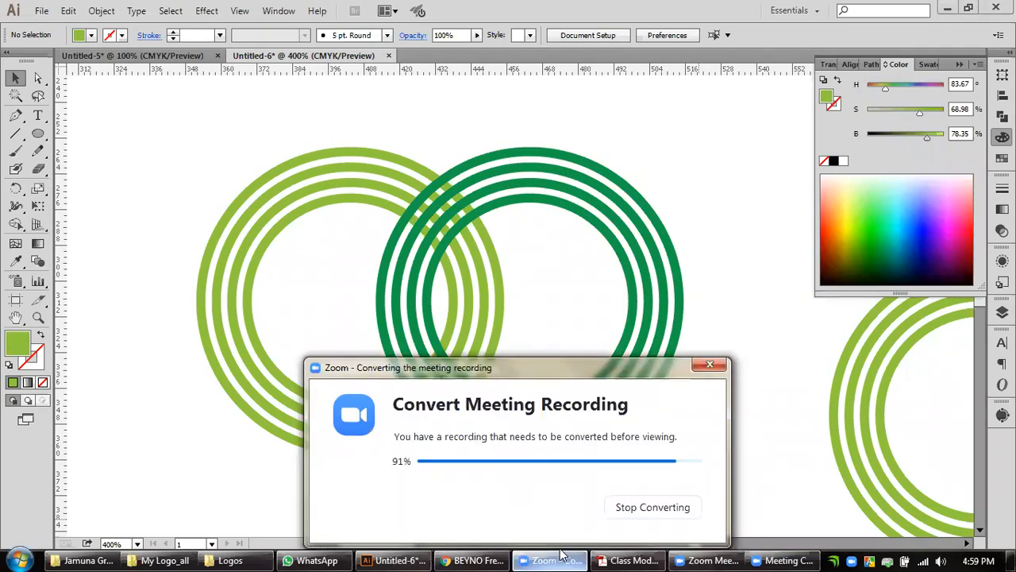
pyautogui.click(717, 226)
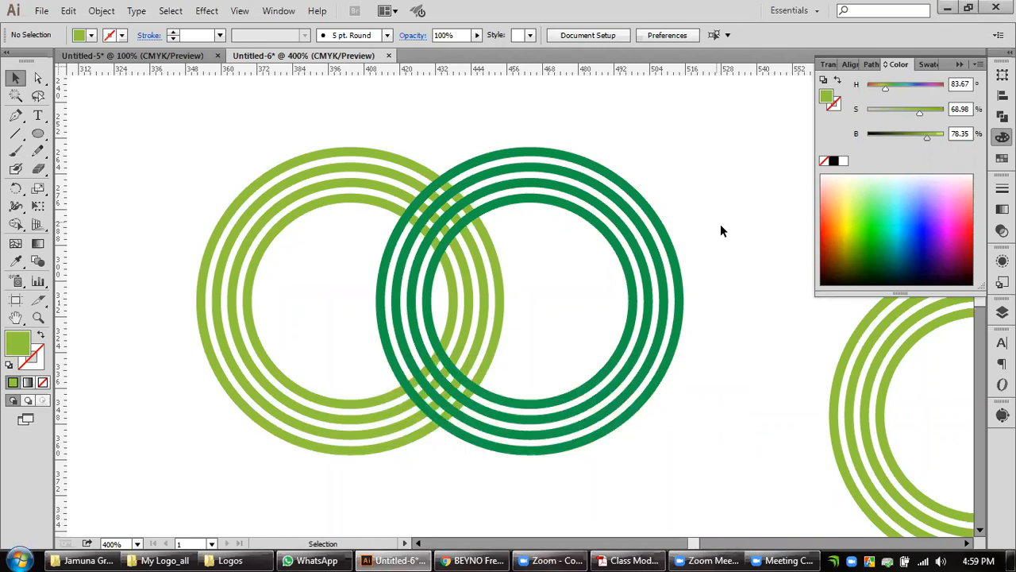
# Select both original ring sets for the Shape Builder tool and compare their overlap with the finished logo in Untitled-5.
pyautogui.moveTo(746, 203); pyautogui.dragTo(116, 235)
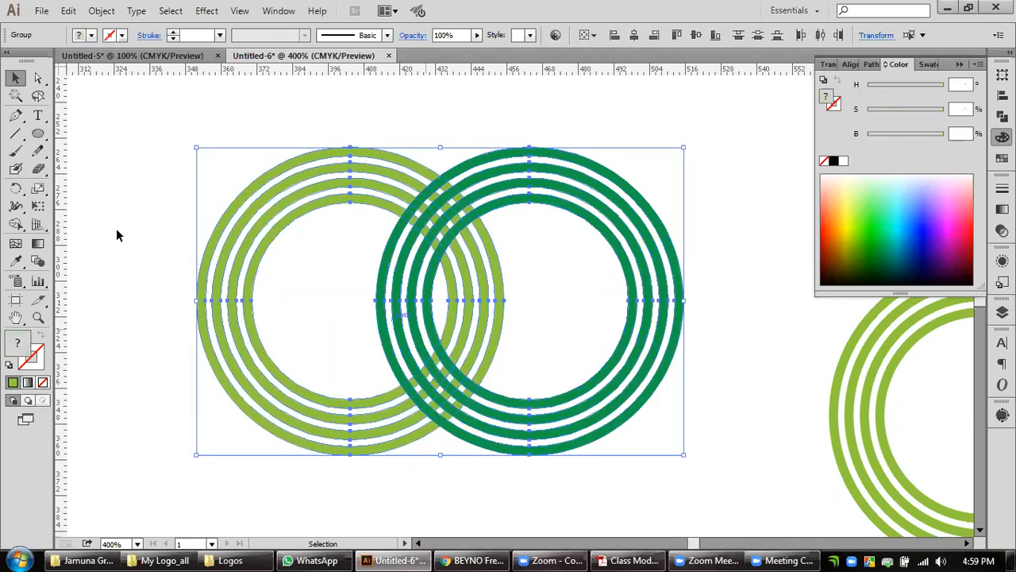
pyautogui.click(15, 224)
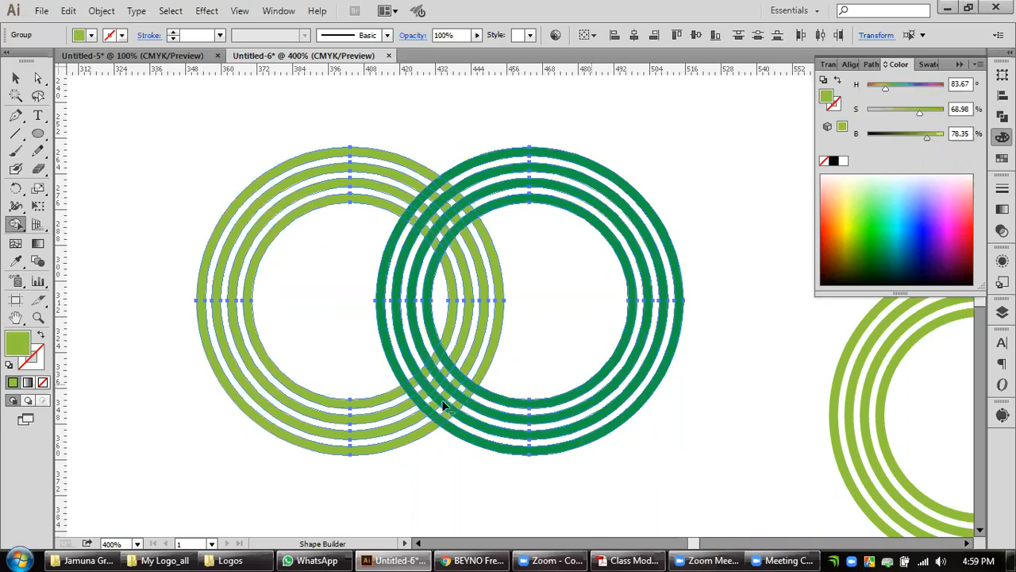
pyautogui.scroll(1, 442, 398)
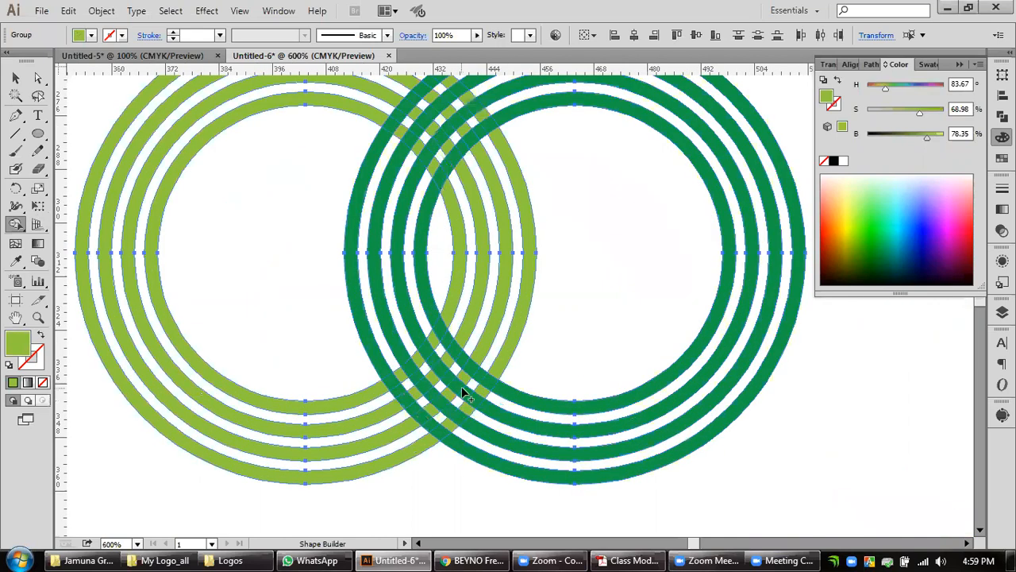
pyautogui.scroll(3, 483, 350)
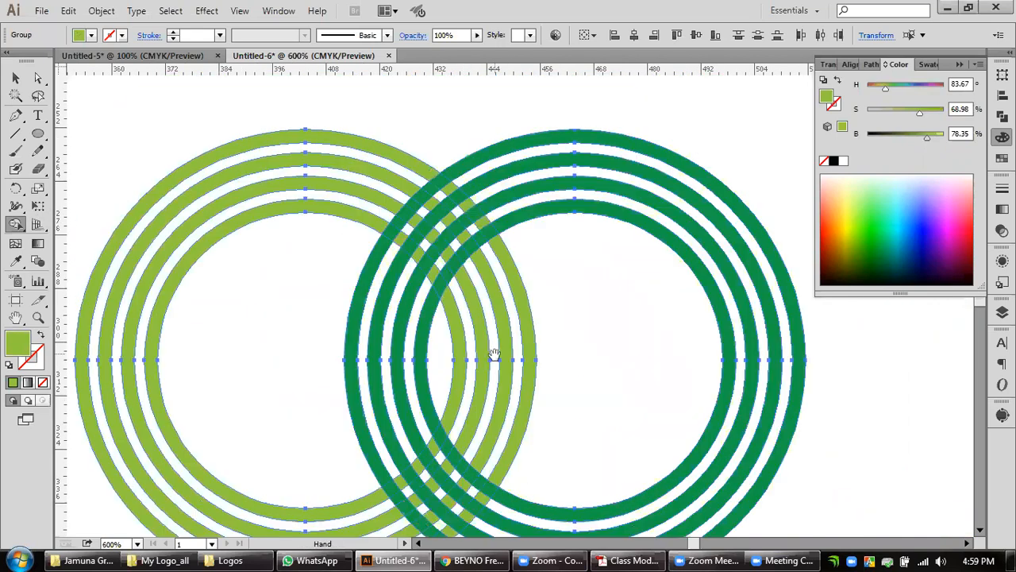
pyautogui.scroll(1, 468, 276)
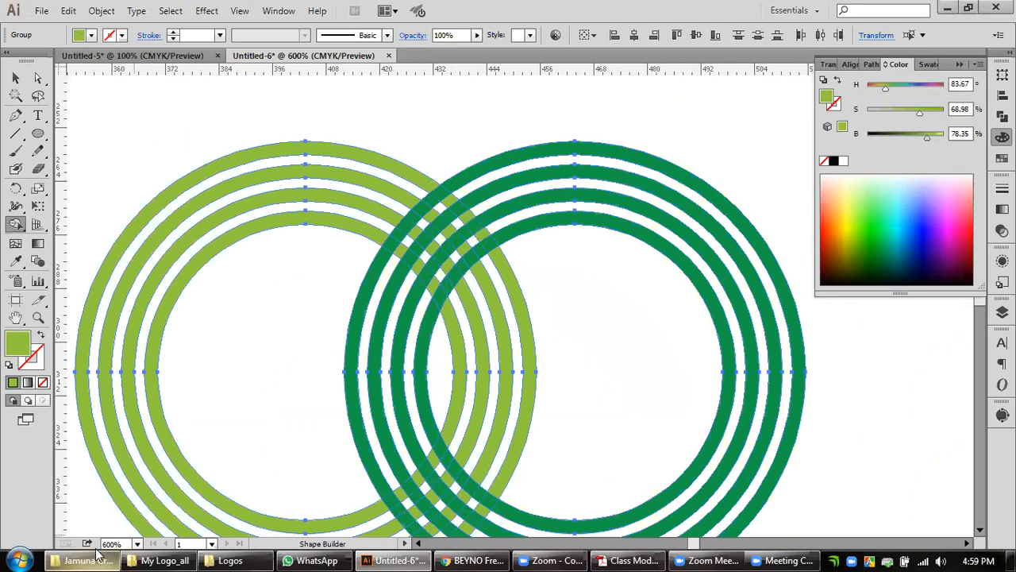
pyautogui.click(169, 56)
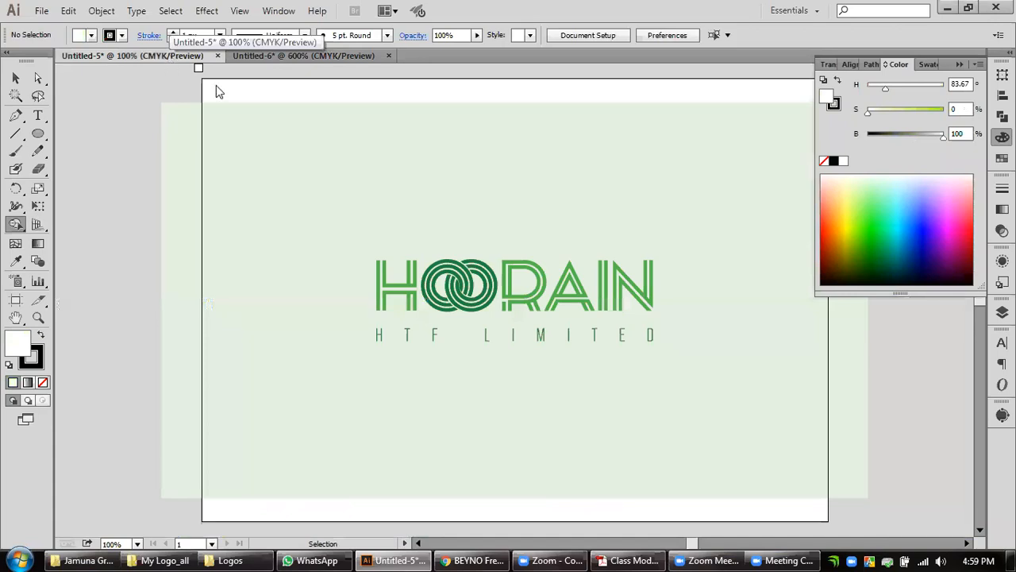
pyautogui.click(339, 56)
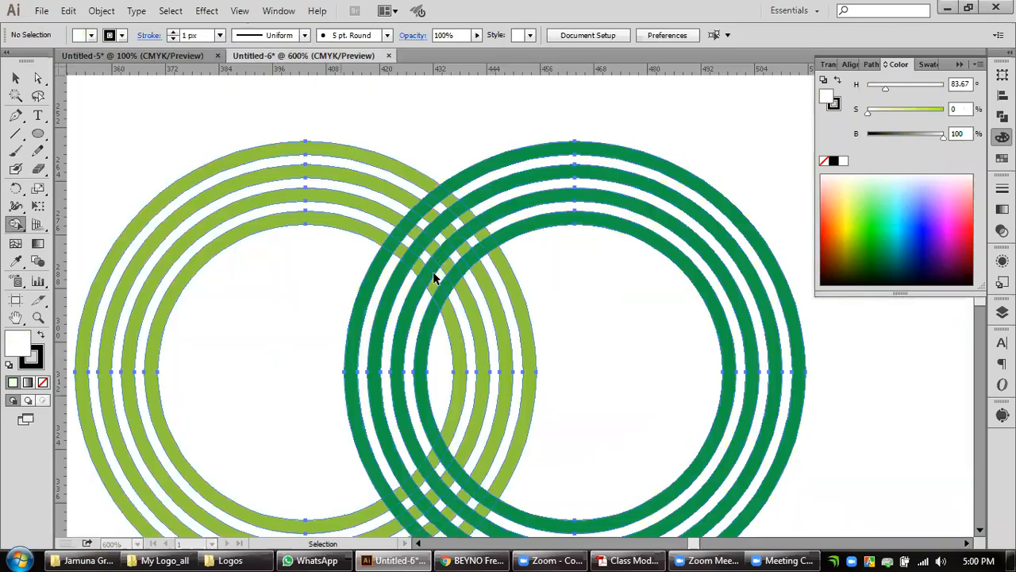
pyautogui.scroll(-3, 603, 273)
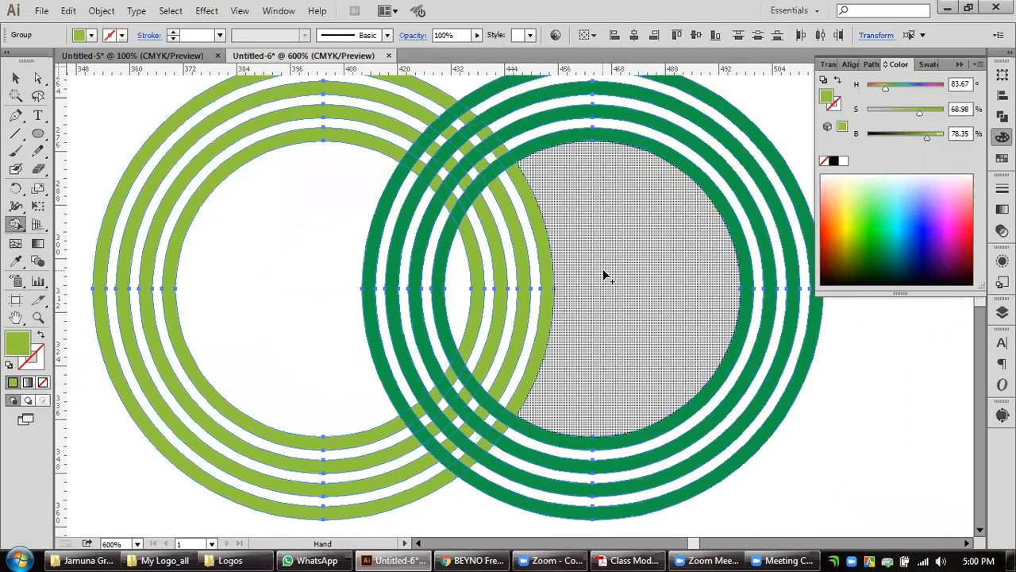
pyautogui.scroll(2, 429, 181)
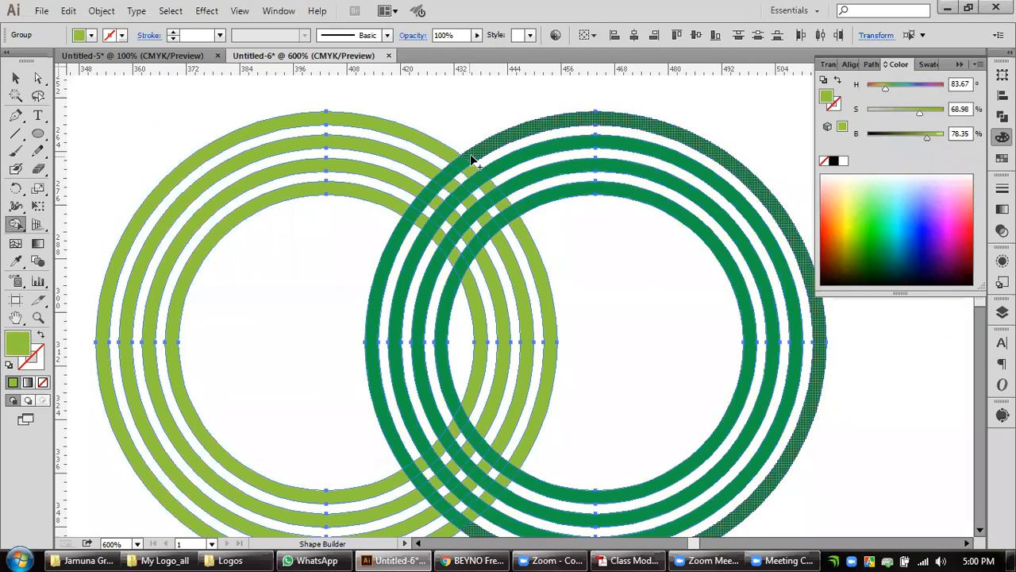
# Merge each of the four light green rings with its segments across the upper overlap using Shape Builder.
pyautogui.click(508, 209)
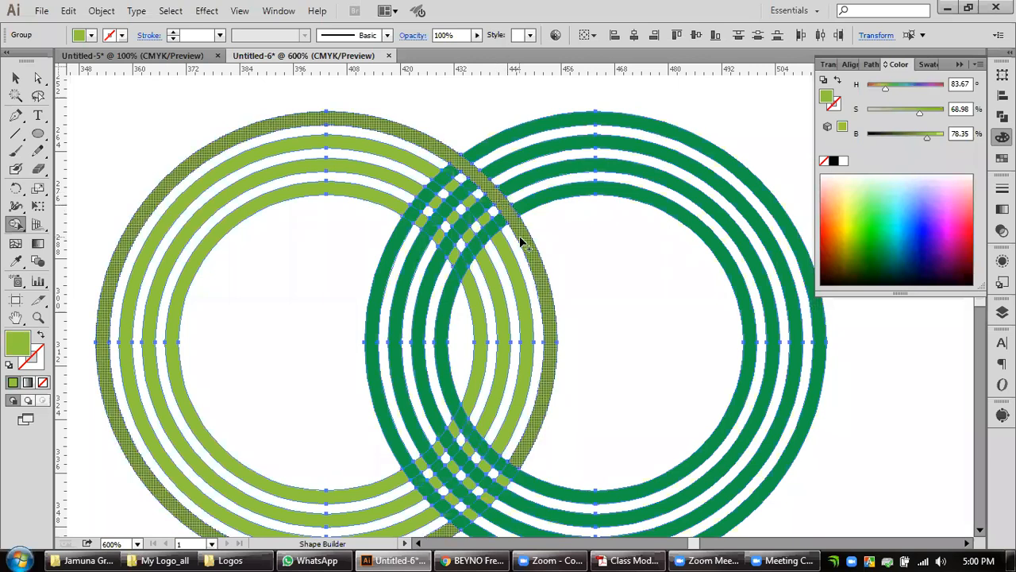
pyautogui.click(476, 205)
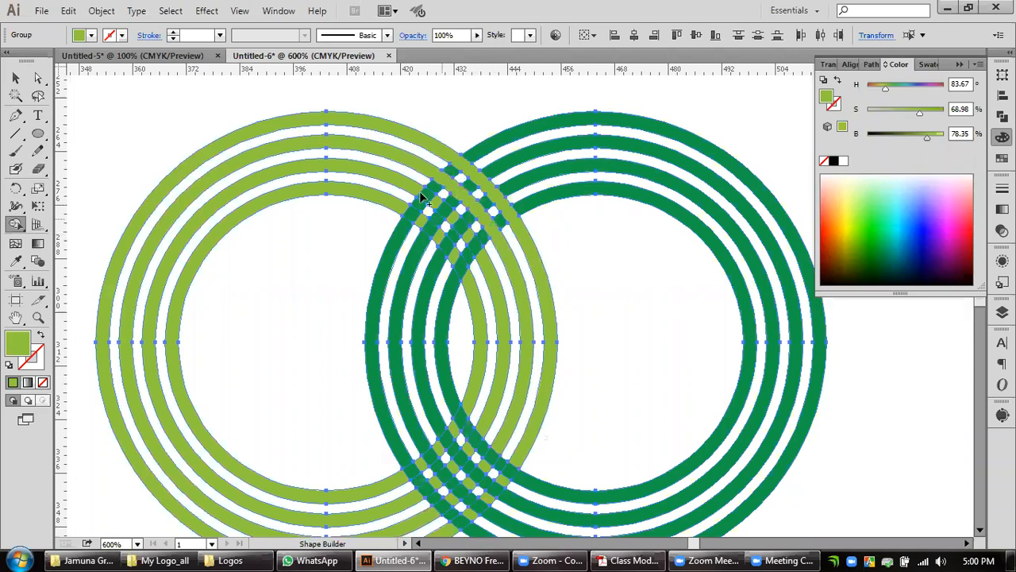
pyautogui.click(453, 221)
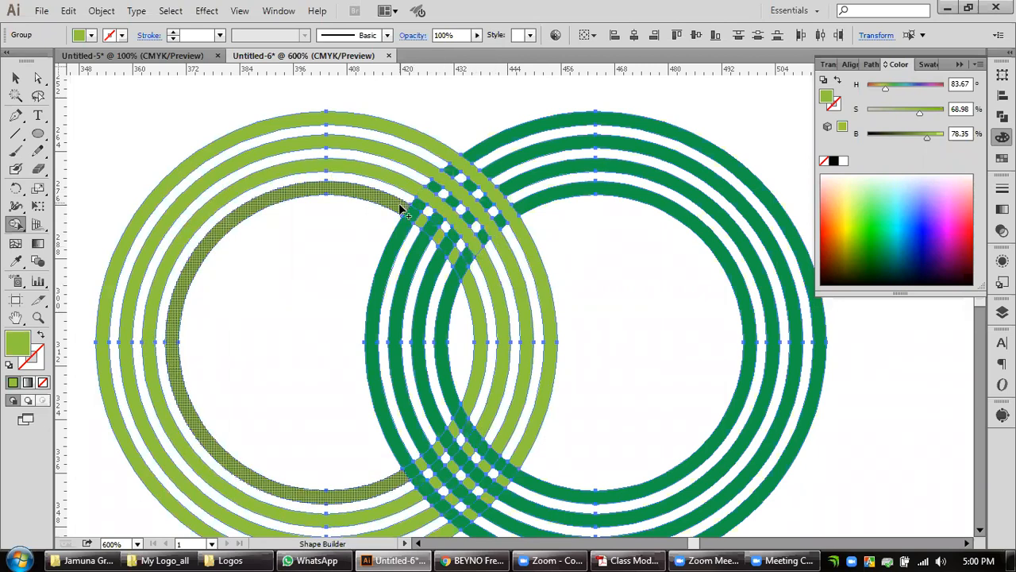
pyautogui.moveTo(437, 229); pyautogui.dragTo(477, 292)
pyautogui.scroll(-2, 601, 213)
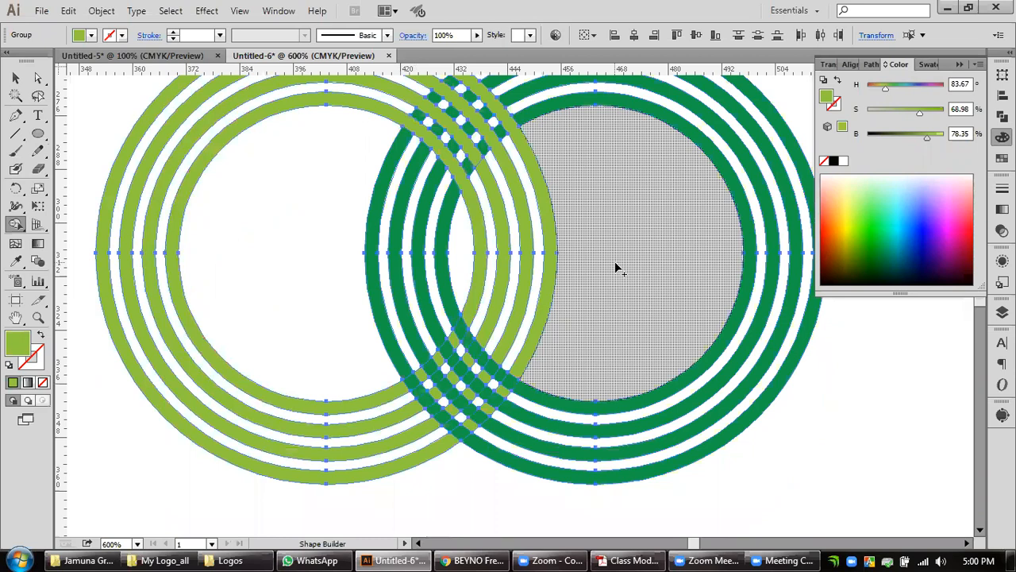
pyautogui.press('space')
pyautogui.moveTo(576, 352); pyautogui.dragTo(578, 352)
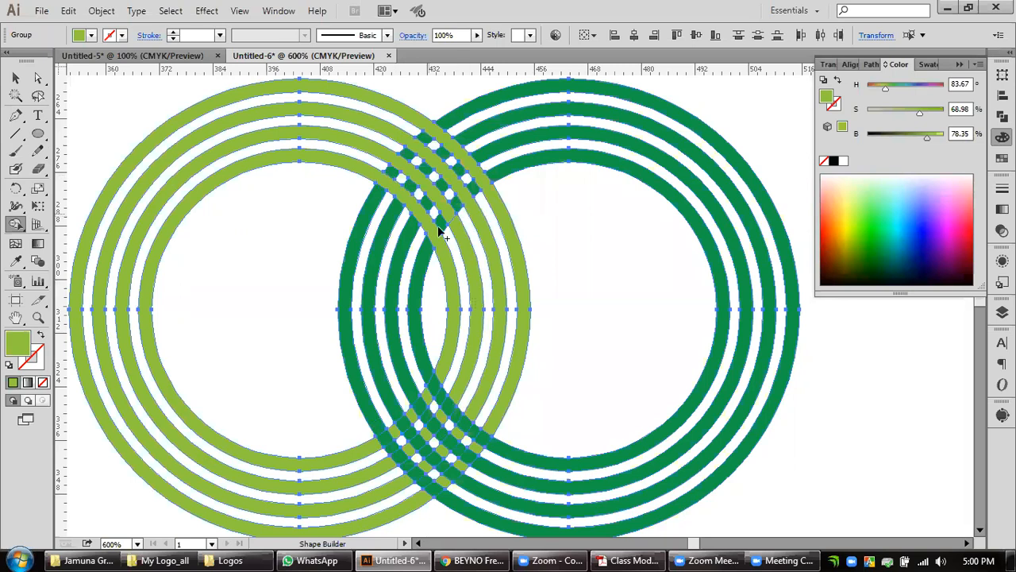
# Using the Untitled-5 logo as reference, erase the dark green pieces between the two innermost light rings in the upper overlap with Shape Builder.
pyautogui.hotkey('ctrl', 'Tab')
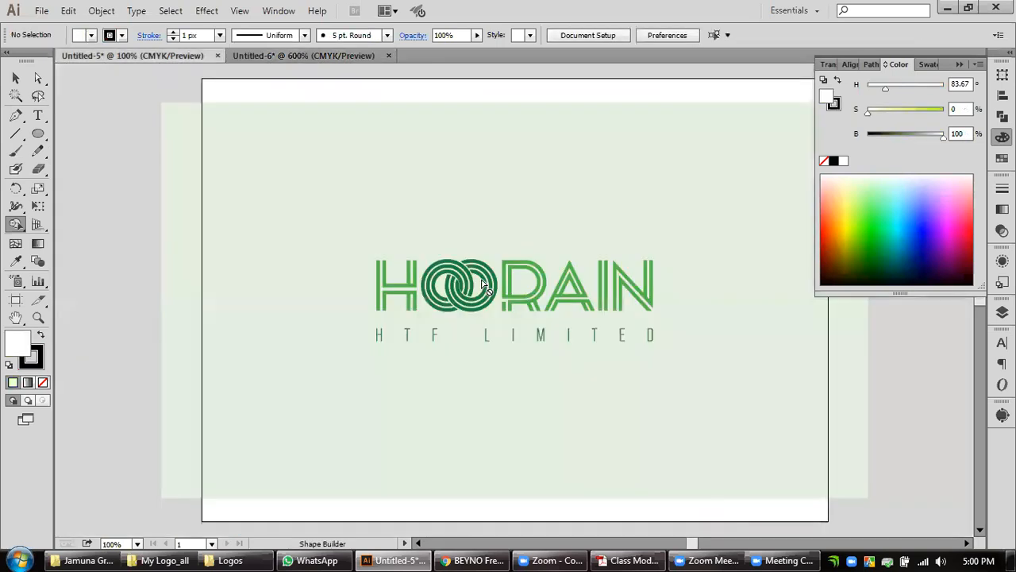
pyautogui.click(295, 63)
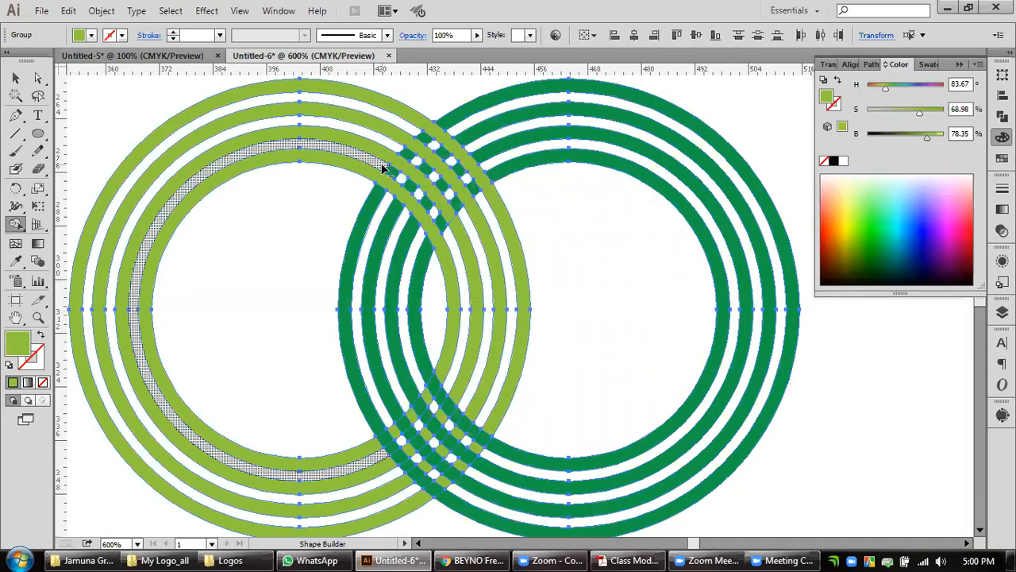
pyautogui.moveTo(384, 168)
pyautogui.mouseDown()
pyautogui.moveTo(448, 229)
pyautogui.moveTo(449, 186)
pyautogui.mouseUp()
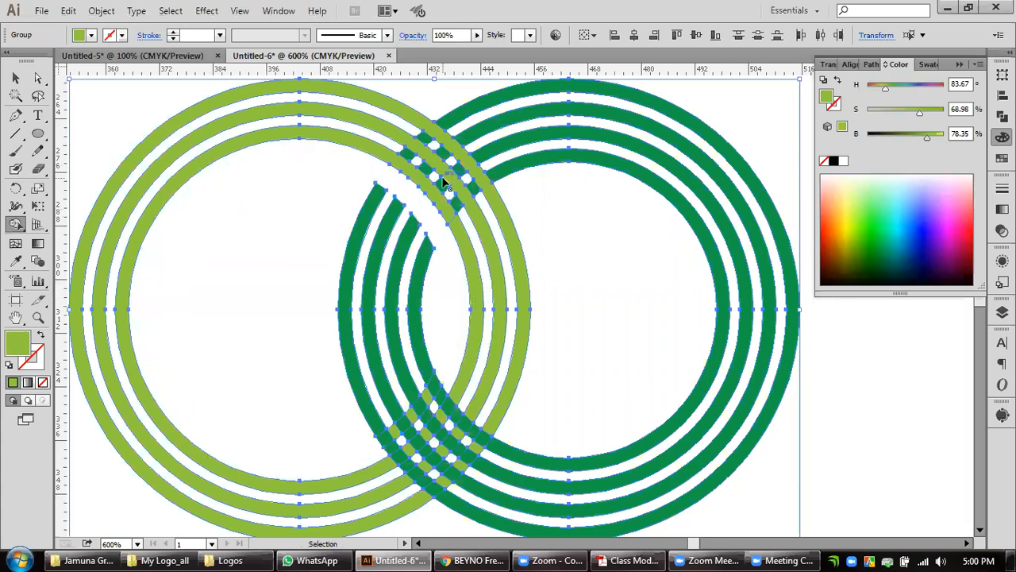
pyautogui.hotkey('ctrl', 'z')
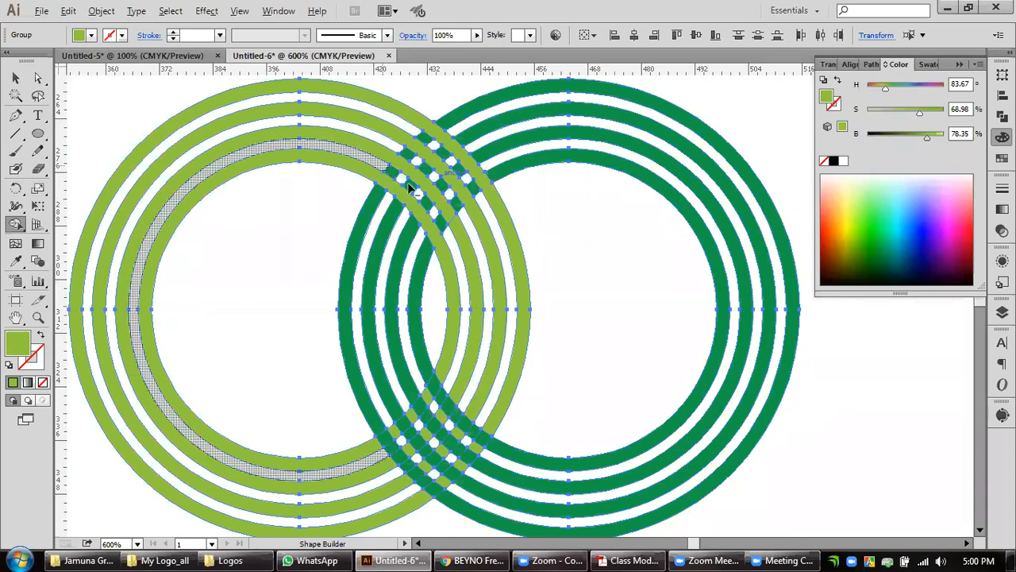
pyautogui.moveTo(413, 188)
pyautogui.mouseDown()
pyautogui.moveTo(450, 241)
pyautogui.moveTo(416, 193)
pyautogui.moveTo(453, 220)
pyautogui.mouseUp()
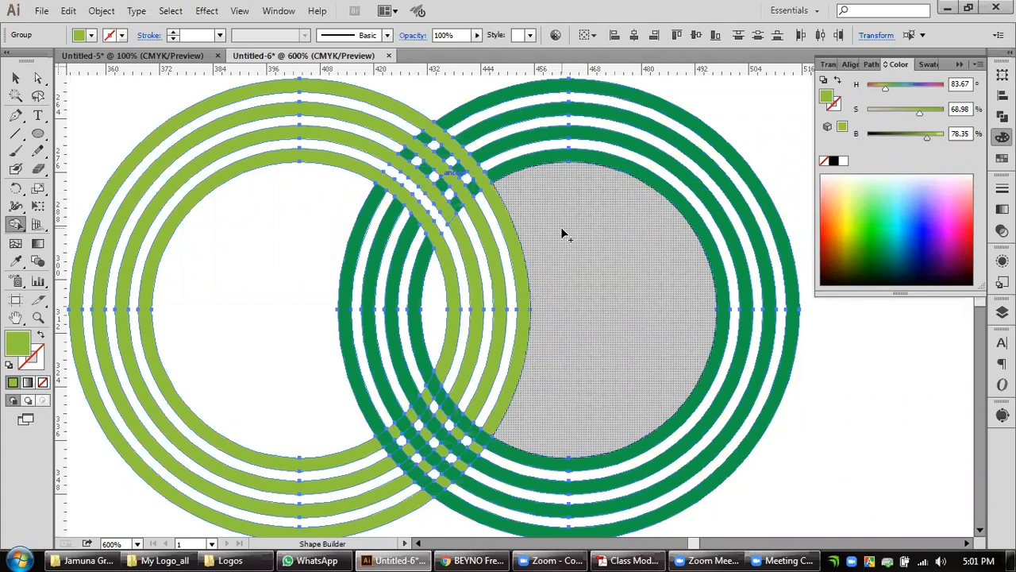
# Try merging the innermost light green ring across the dark rings in the lower overlap, and undo the merge.
pyautogui.moveTo(550, 343); pyautogui.dragTo(526, 279)
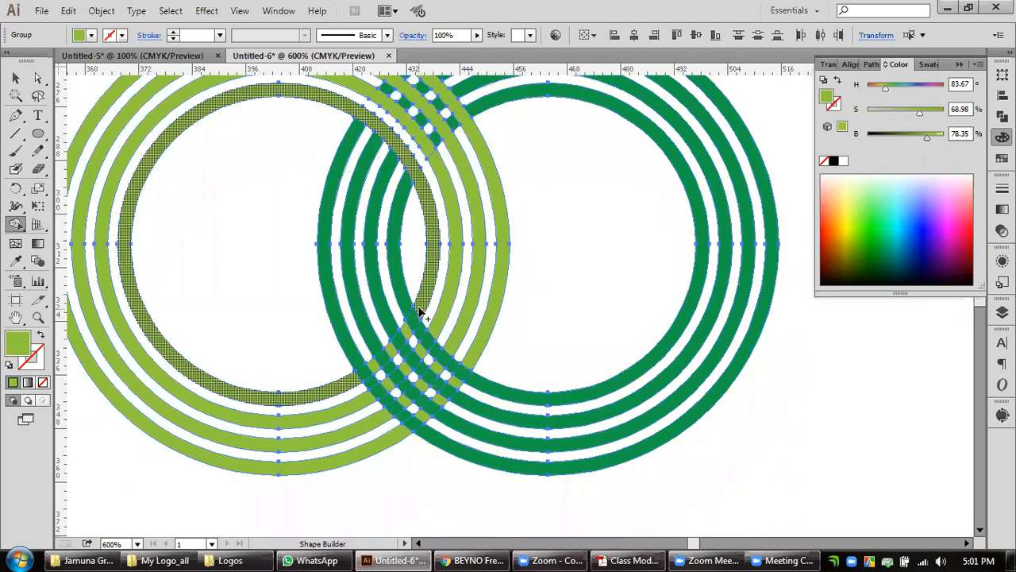
pyautogui.moveTo(412, 311); pyautogui.dragTo(393, 351)
pyautogui.moveTo(366, 380)
pyautogui.mouseDown()
pyautogui.moveTo(402, 343)
pyautogui.moveTo(459, 361)
pyautogui.moveTo(436, 338)
pyautogui.mouseUp()
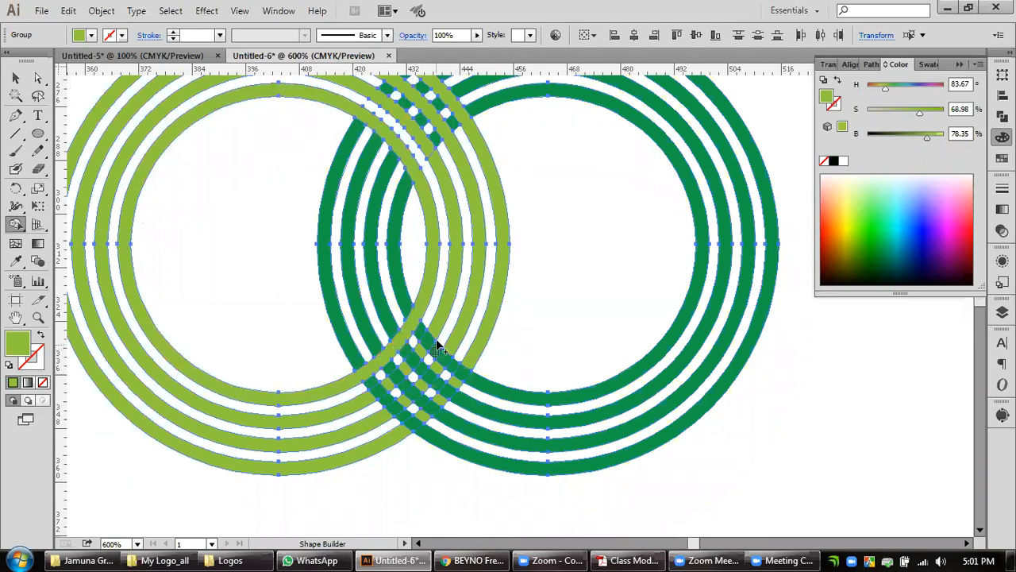
pyautogui.press('ctrl')
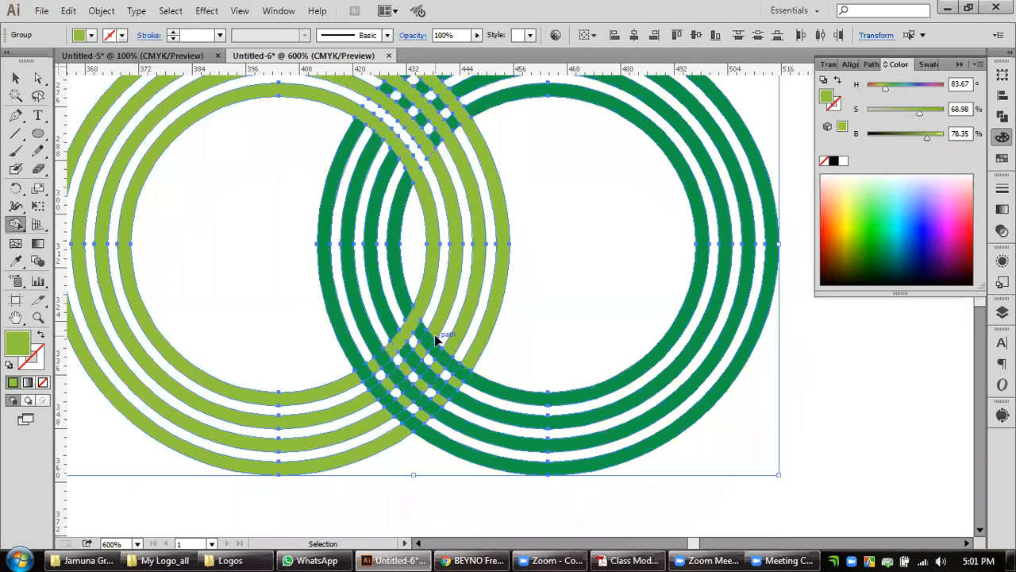
pyautogui.hotkey('ctrl', 'z')
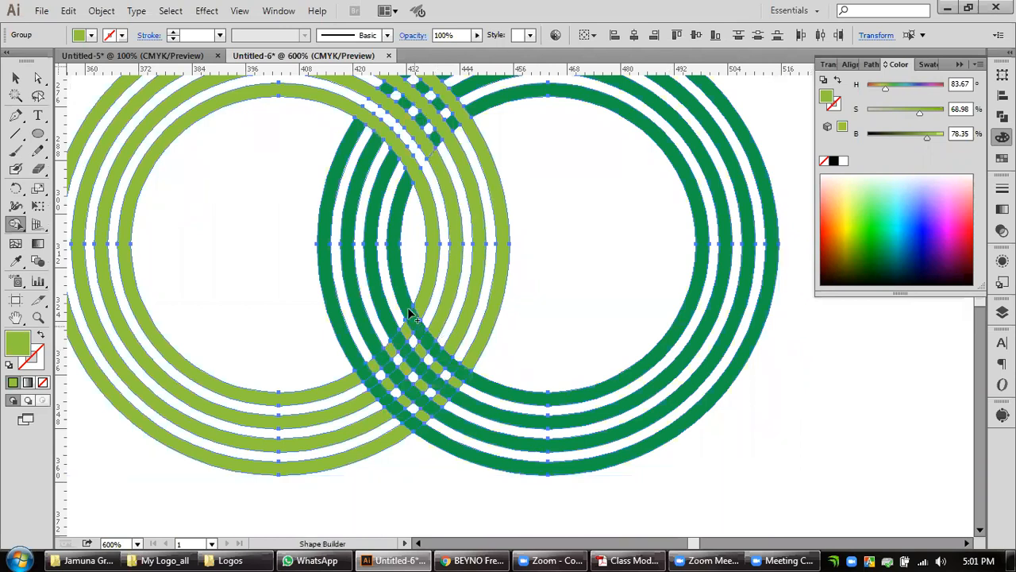
# Merge each of the four dark-colored right-hand rings with its segments across the lower overlap using Shape Builder.
pyautogui.moveTo(412, 323); pyautogui.dragTo(435, 346)
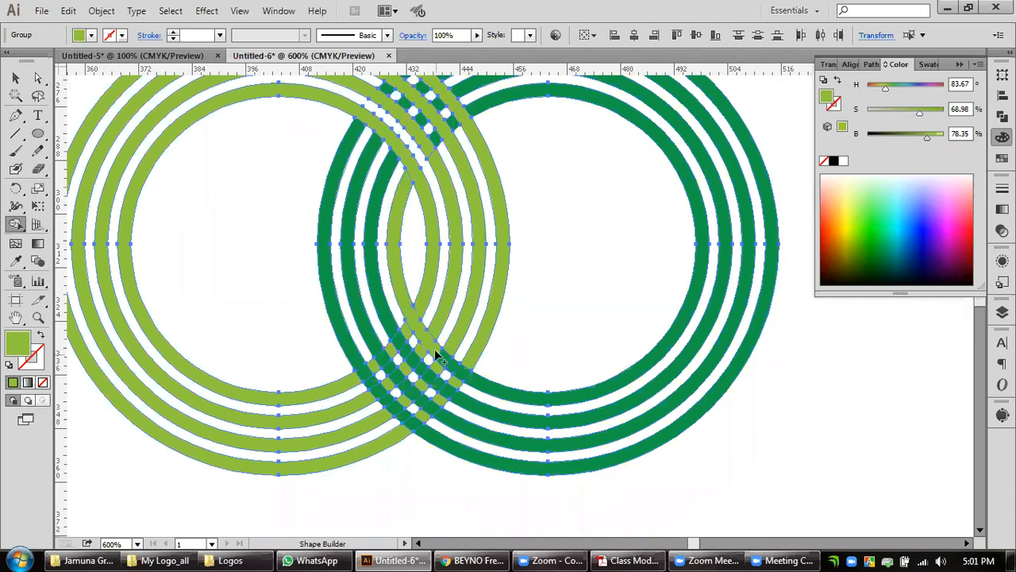
pyautogui.moveTo(456, 365); pyautogui.dragTo(480, 385)
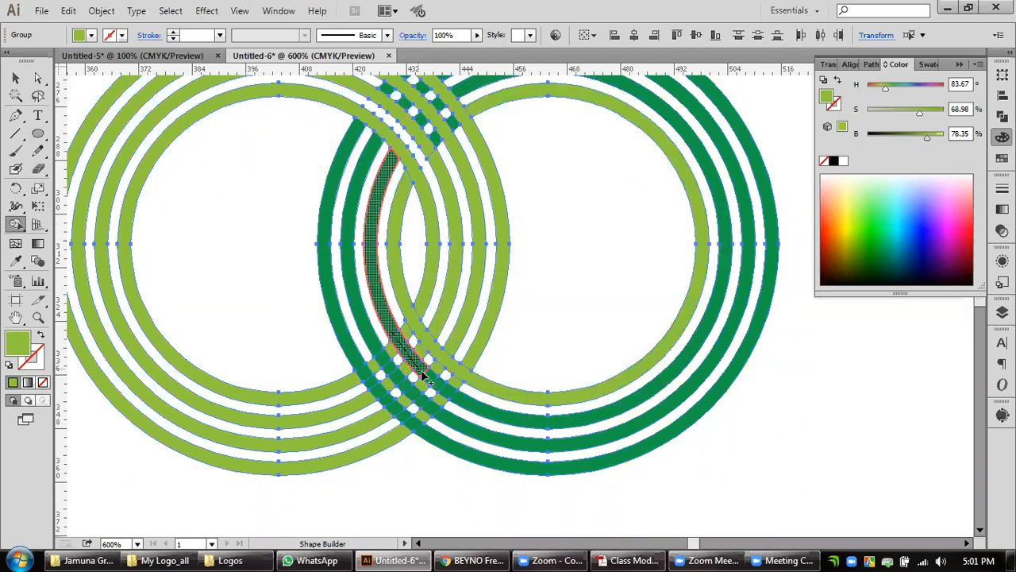
pyautogui.moveTo(422, 370)
pyautogui.mouseDown()
pyautogui.moveTo(434, 379)
pyautogui.moveTo(419, 369)
pyautogui.mouseUp()
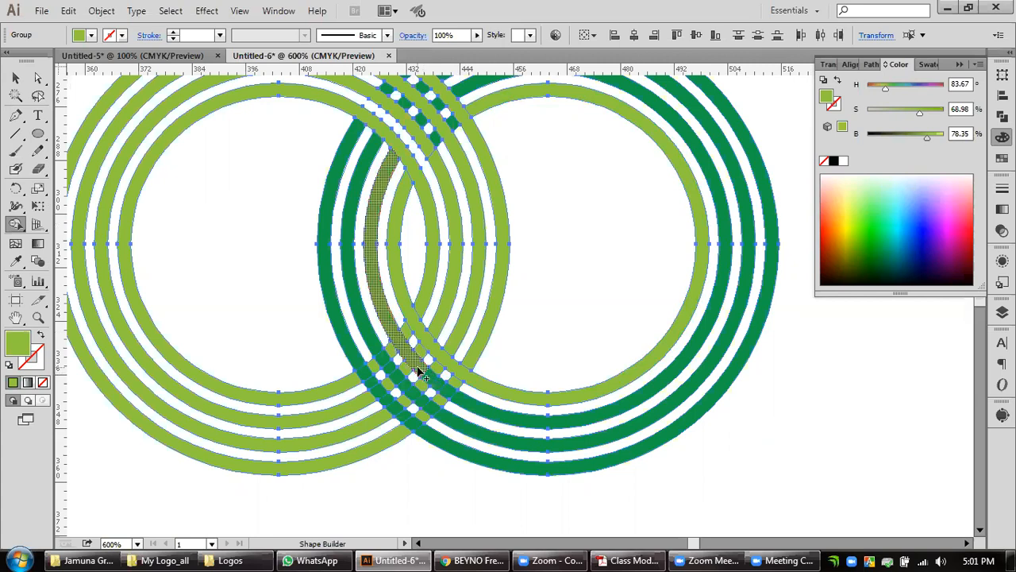
pyautogui.click(461, 399)
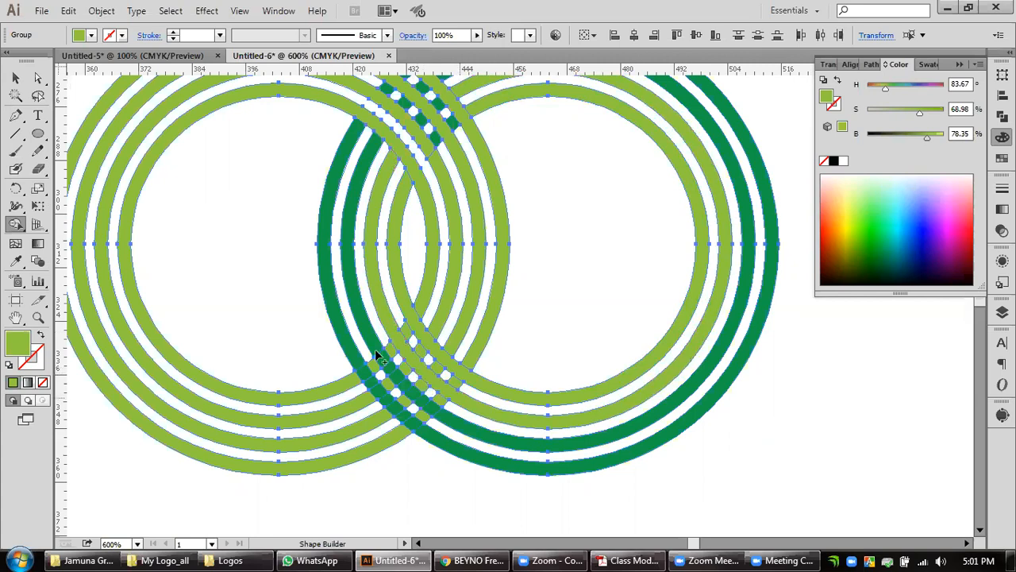
pyautogui.click(412, 396)
pyautogui.moveTo(410, 389); pyautogui.dragTo(446, 417)
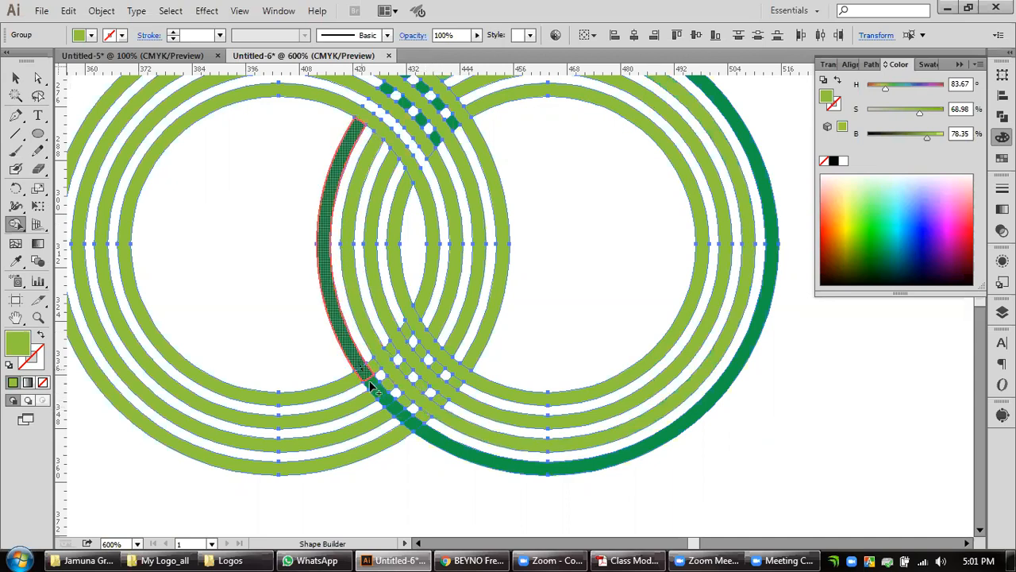
pyautogui.moveTo(388, 403)
pyautogui.mouseDown()
pyautogui.moveTo(452, 448)
pyautogui.moveTo(455, 435)
pyautogui.mouseUp()
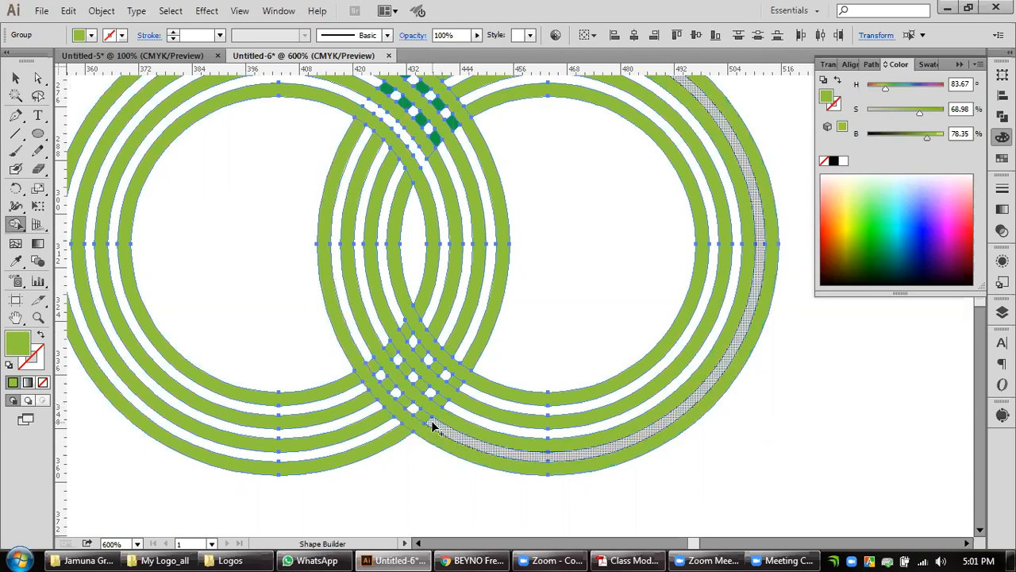
# Erase the leftover pieces in the gaps between the right-hand rings across the lower overlap with Shape Builder.
pyautogui.moveTo(433, 426)
pyautogui.mouseDown()
pyautogui.moveTo(399, 407)
pyautogui.moveTo(367, 354)
pyautogui.moveTo(383, 386)
pyautogui.moveTo(385, 337)
pyautogui.mouseUp()
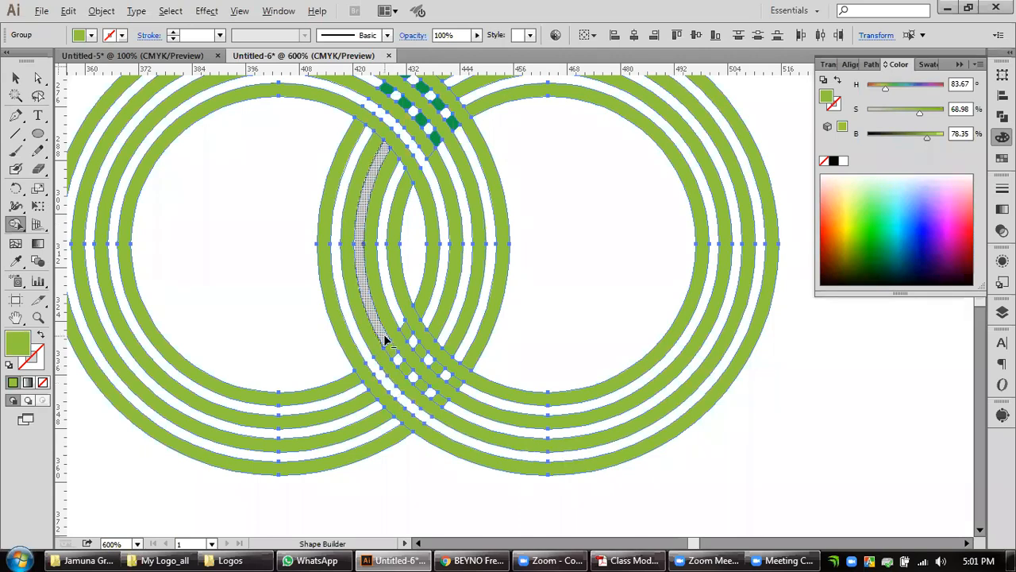
pyautogui.moveTo(410, 376); pyautogui.dragTo(412, 377)
pyautogui.moveTo(415, 379)
pyautogui.mouseDown()
pyautogui.moveTo(449, 409)
pyautogui.moveTo(476, 379)
pyautogui.moveTo(411, 337)
pyautogui.mouseUp()
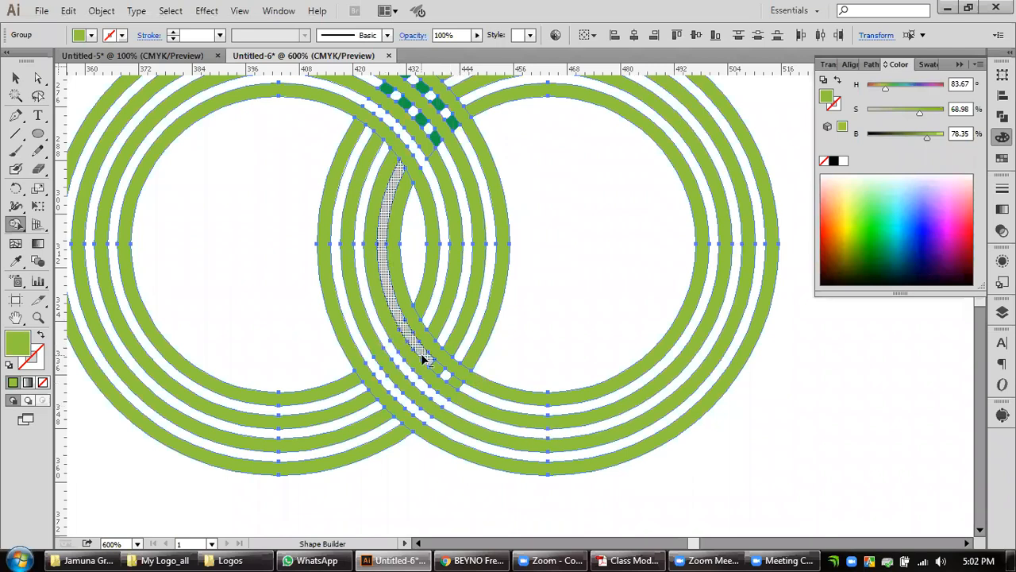
pyautogui.moveTo(429, 364); pyautogui.dragTo(462, 389)
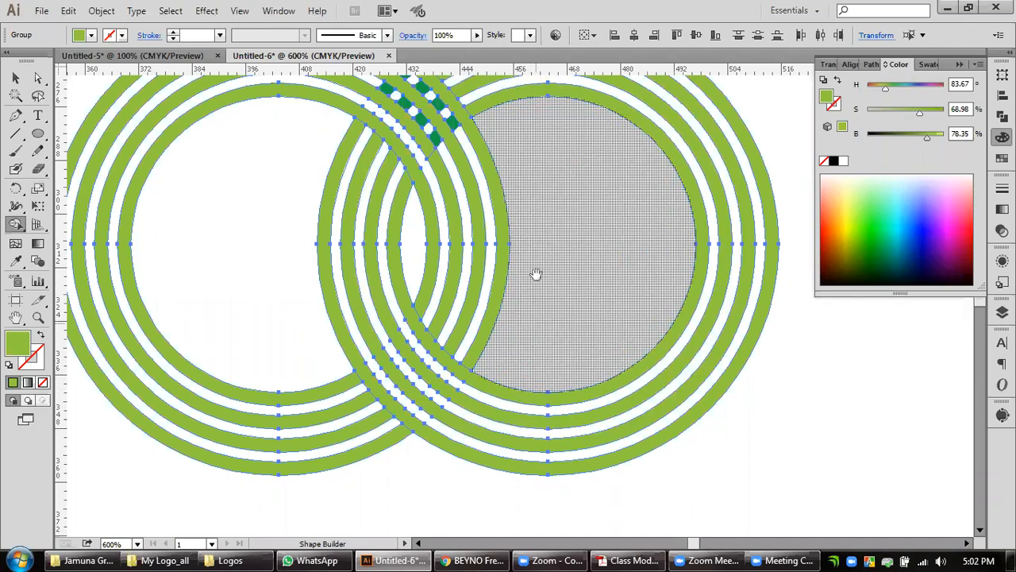
# Erase the remaining dark green pieces between the outer left-hand rings in the upper overlap with Shape Builder, and deselect the artwork.
pyautogui.scroll(2, 536, 327)
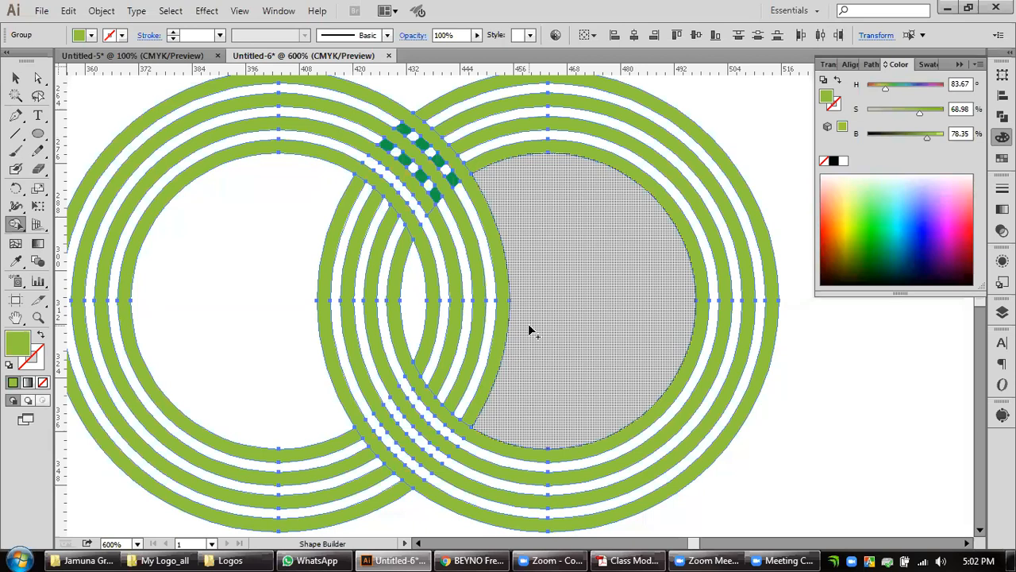
pyautogui.moveTo(442, 259); pyautogui.dragTo(465, 299)
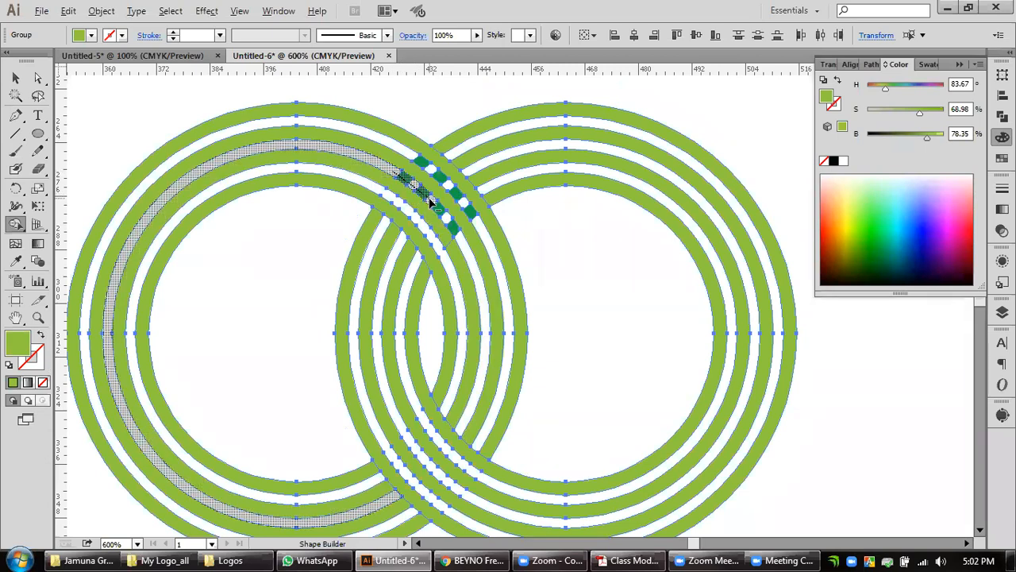
pyautogui.moveTo(429, 199); pyautogui.dragTo(430, 200)
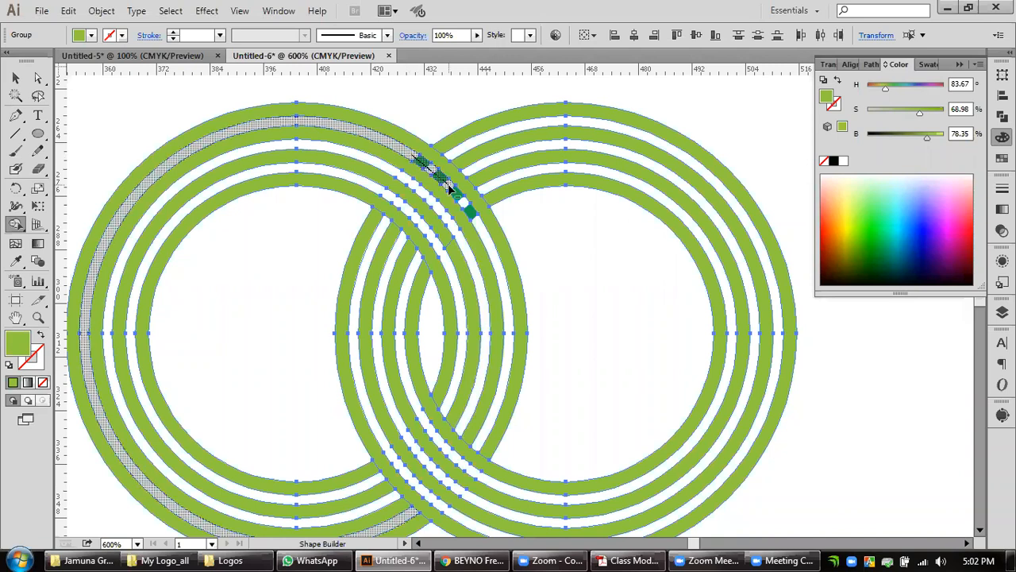
pyautogui.moveTo(448, 184); pyautogui.dragTo(450, 186)
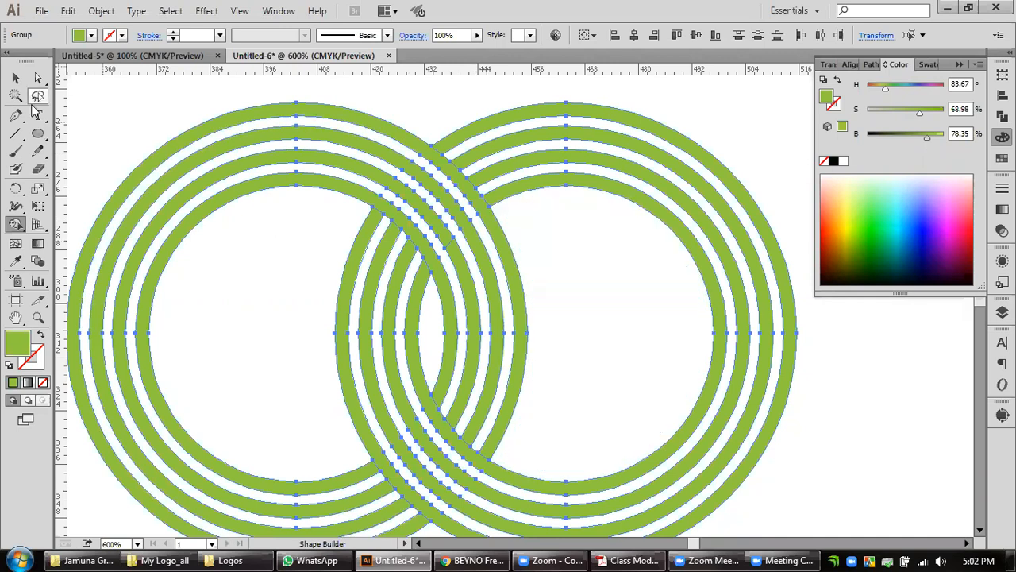
pyautogui.click(15, 77)
pyautogui.click(94, 112)
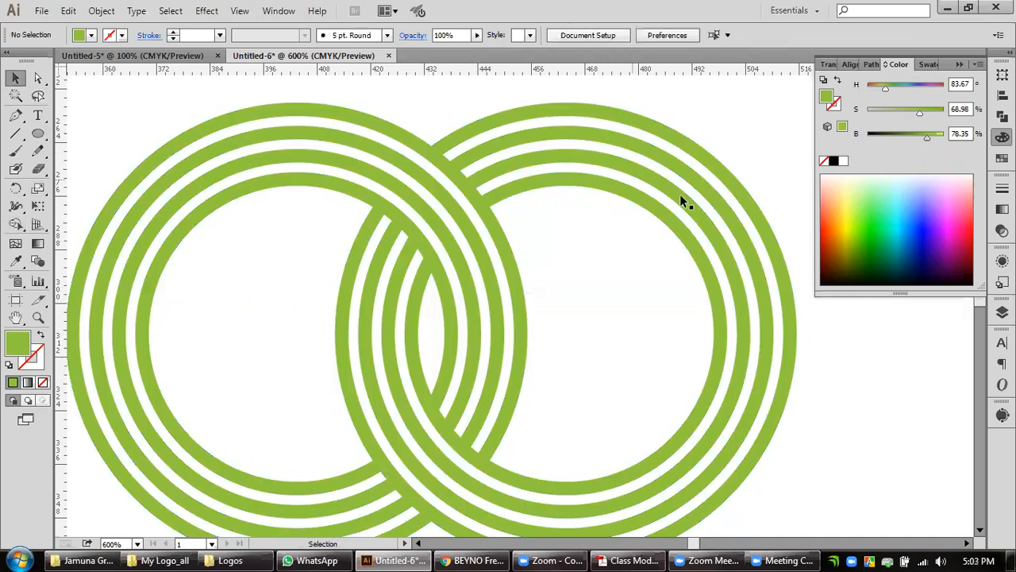
# Recolor the right-hand ring set dark green by sampling the color from the spare ring copy with the Eyedropper.
pyautogui.scroll(-3, 587, 266)
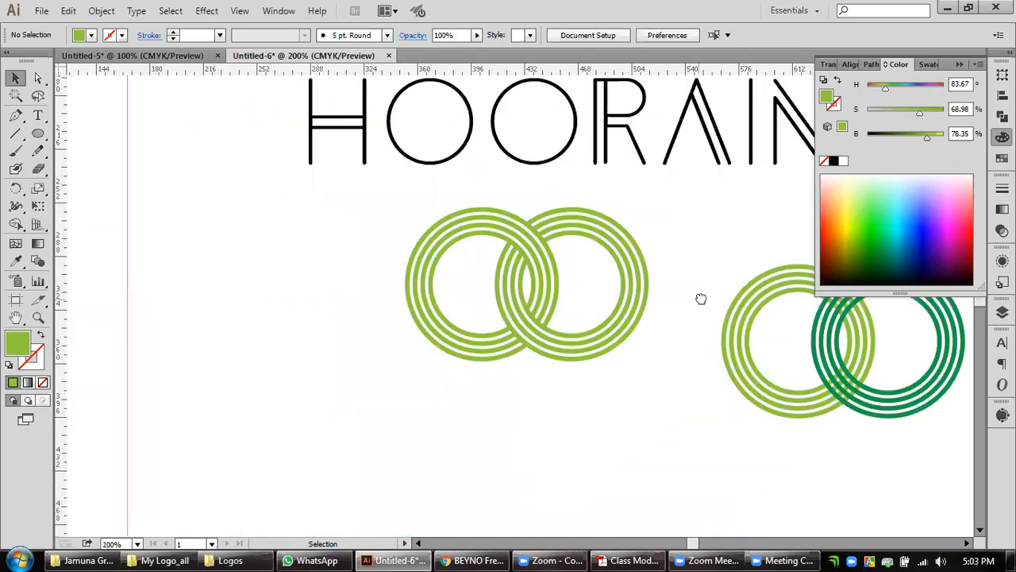
pyautogui.moveTo(547, 379); pyautogui.dragTo(491, 400)
pyautogui.scroll(1, 446, 366)
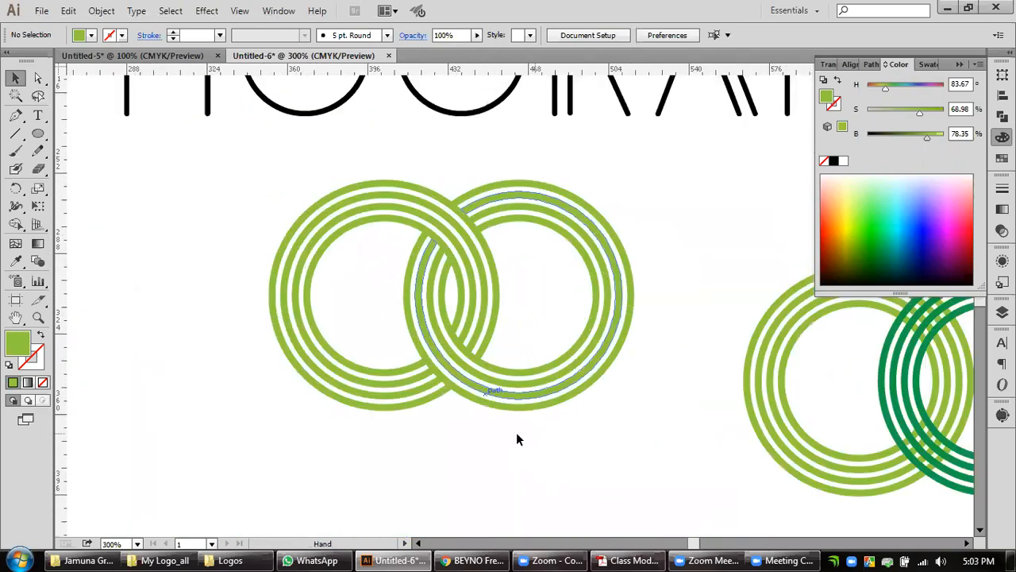
pyautogui.moveTo(573, 343); pyautogui.dragTo(643, 431)
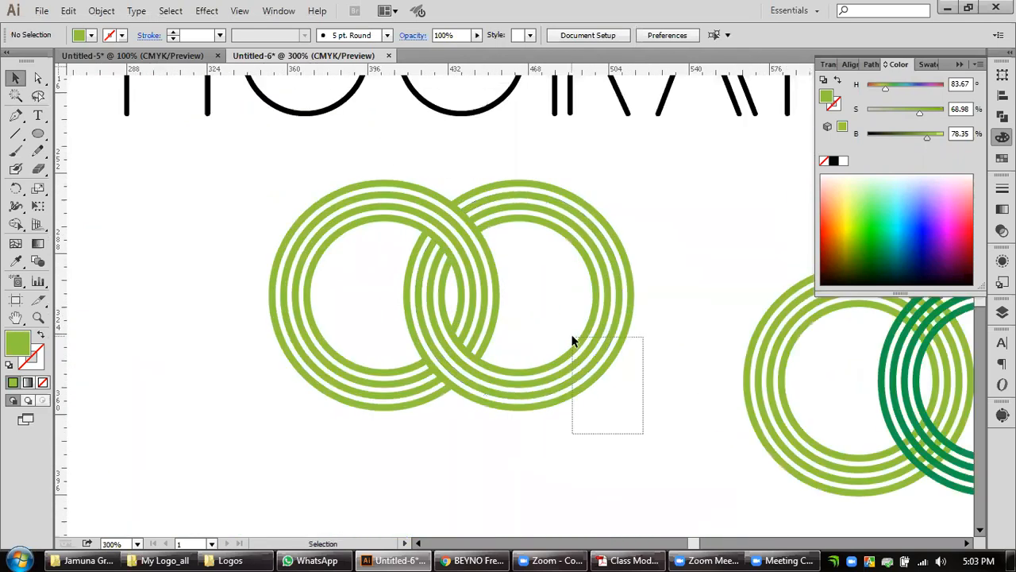
pyautogui.click(17, 261)
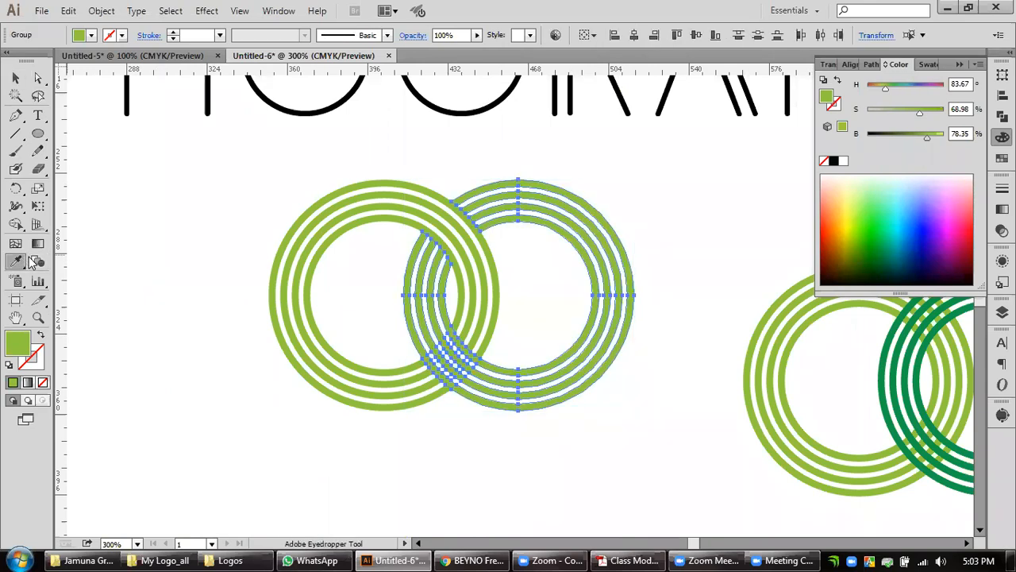
pyautogui.click(887, 395)
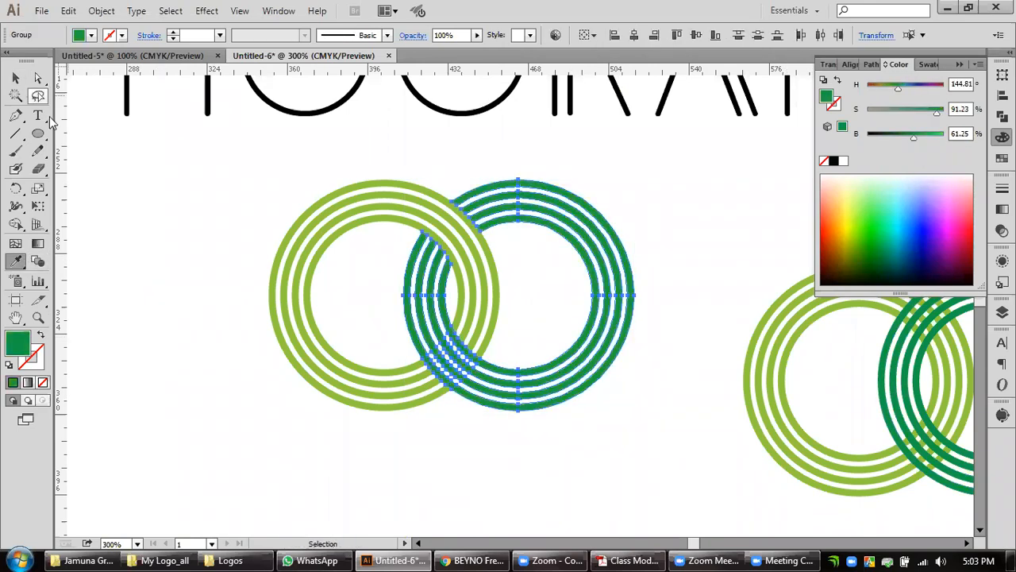
pyautogui.click(560, 442)
# Select both interlocked ring sets and group them.
pyautogui.press('space')
pyautogui.moveTo(616, 441); pyautogui.dragTo(234, 284)
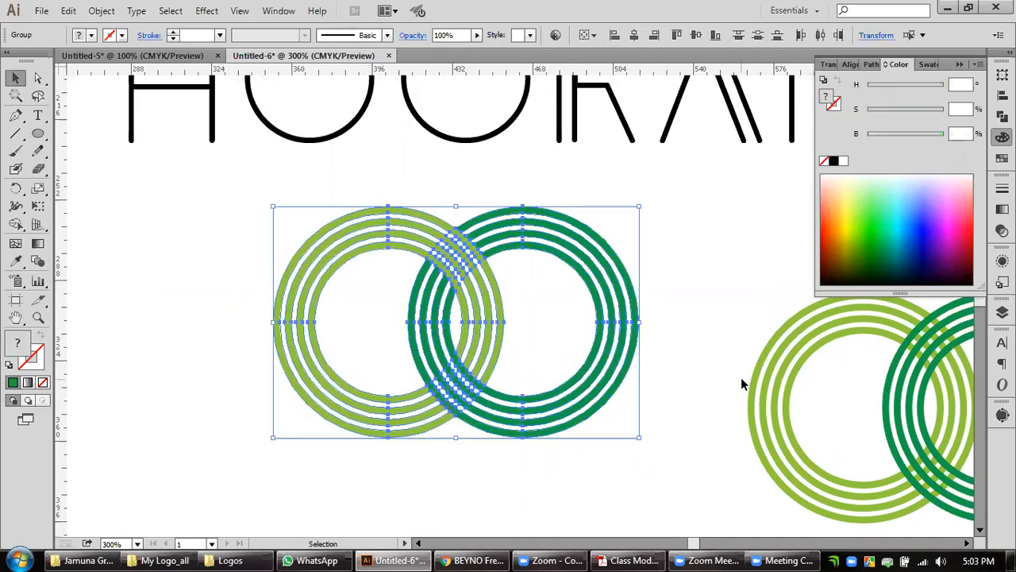
pyautogui.press('a')
pyautogui.press('v')
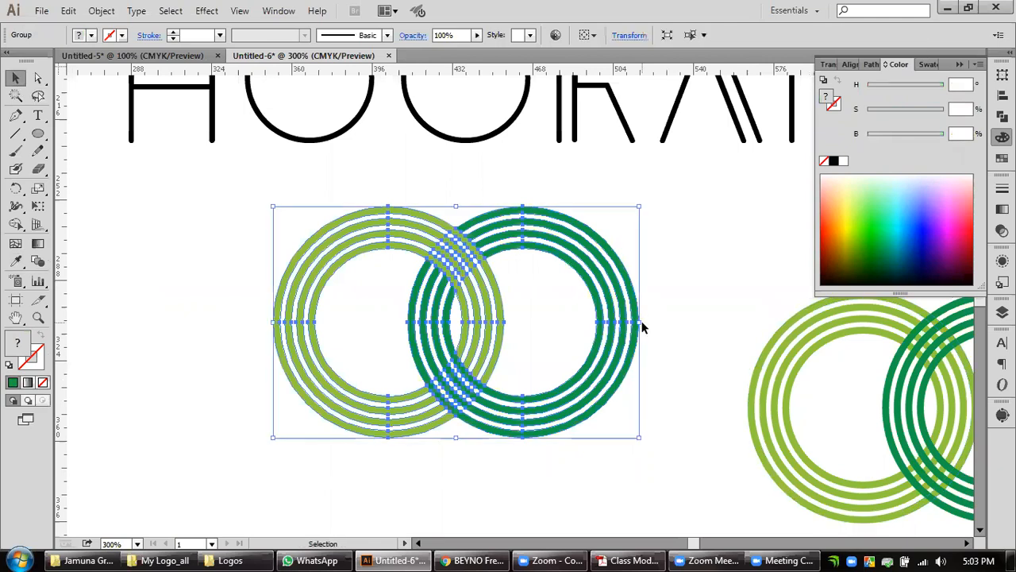
pyautogui.scroll(-2, 640, 322)
pyautogui.moveTo(673, 256); pyautogui.dragTo(608, 327)
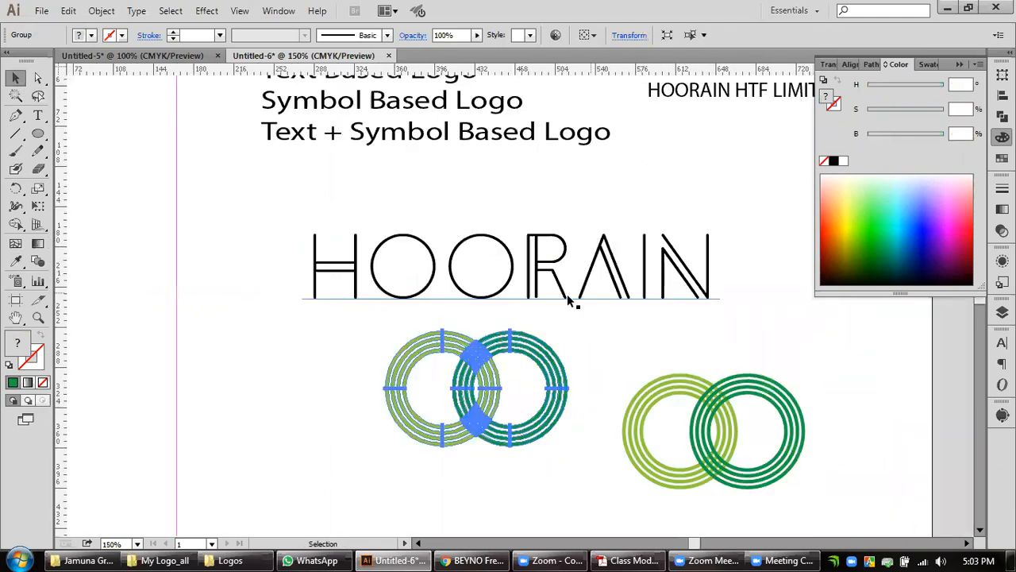
# Convert the HOORAIN text to outlines.
pyautogui.click(567, 298)
pyautogui.rightClick(568, 297)
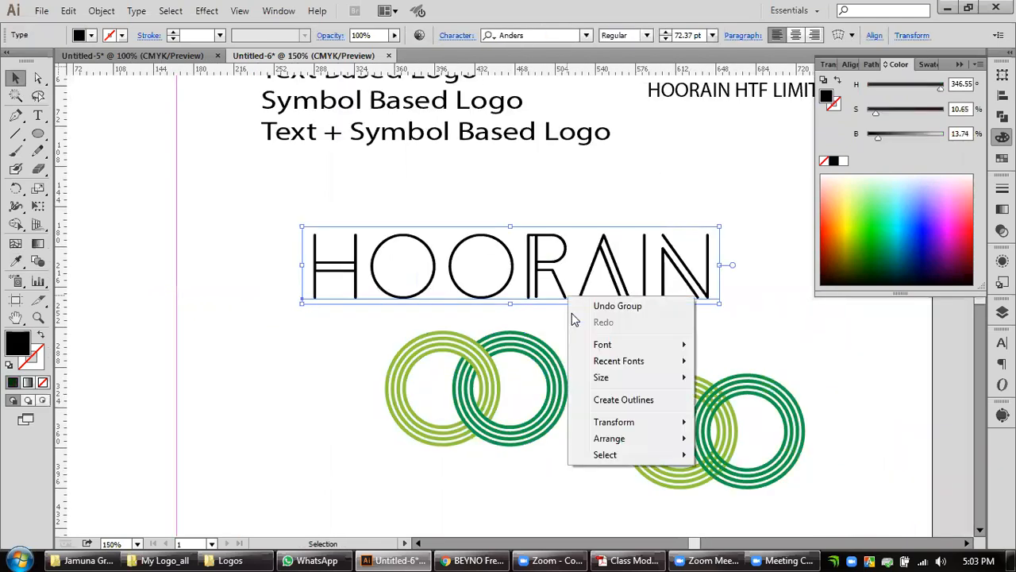
pyautogui.click(563, 287)
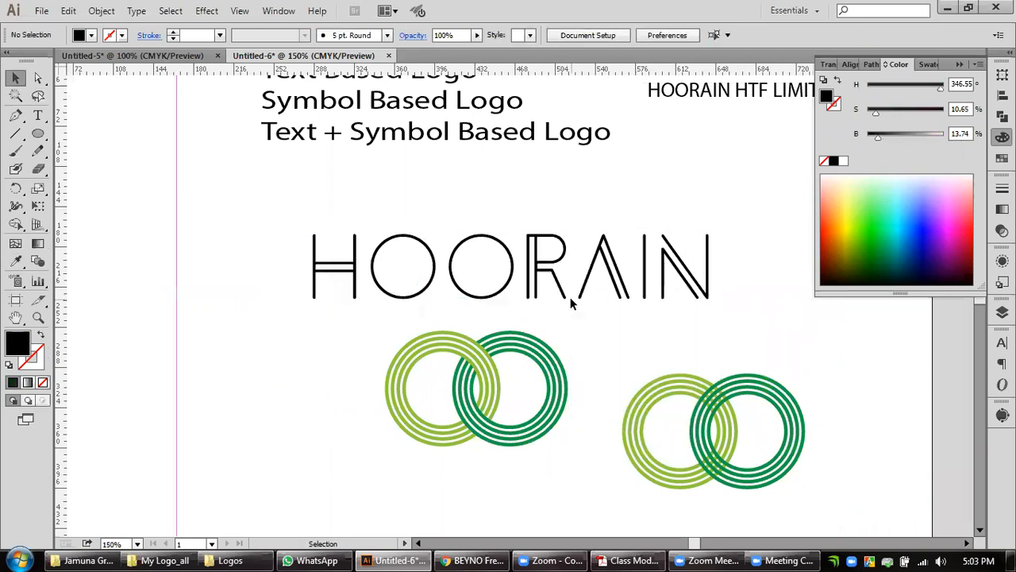
# Ungroup the outlined HOORAIN letters and delete the two O letters.
pyautogui.rightClick(568, 300)
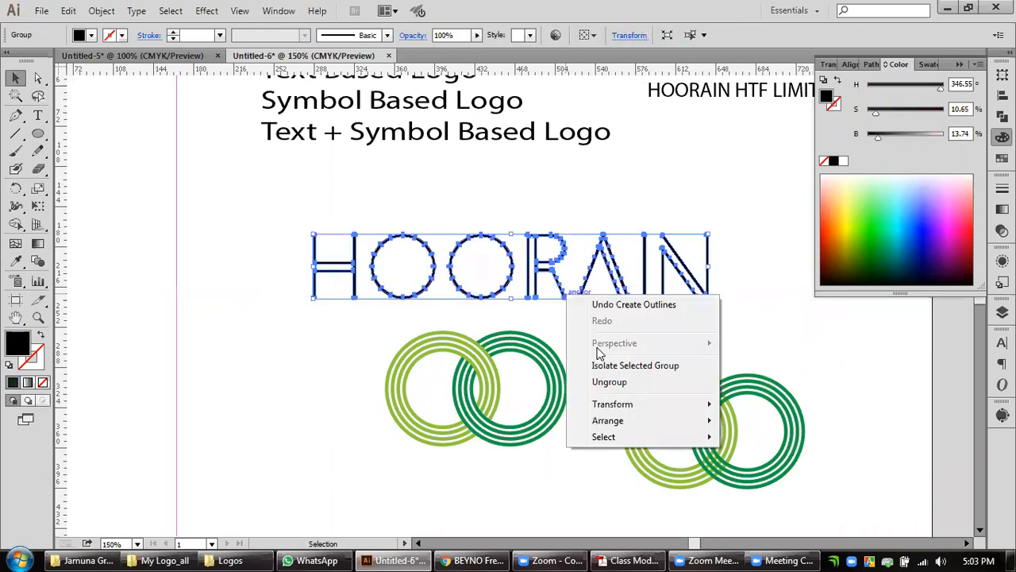
pyautogui.click(466, 301)
pyautogui.moveTo(405, 216); pyautogui.dragTo(485, 280)
pyautogui.press('Delete')
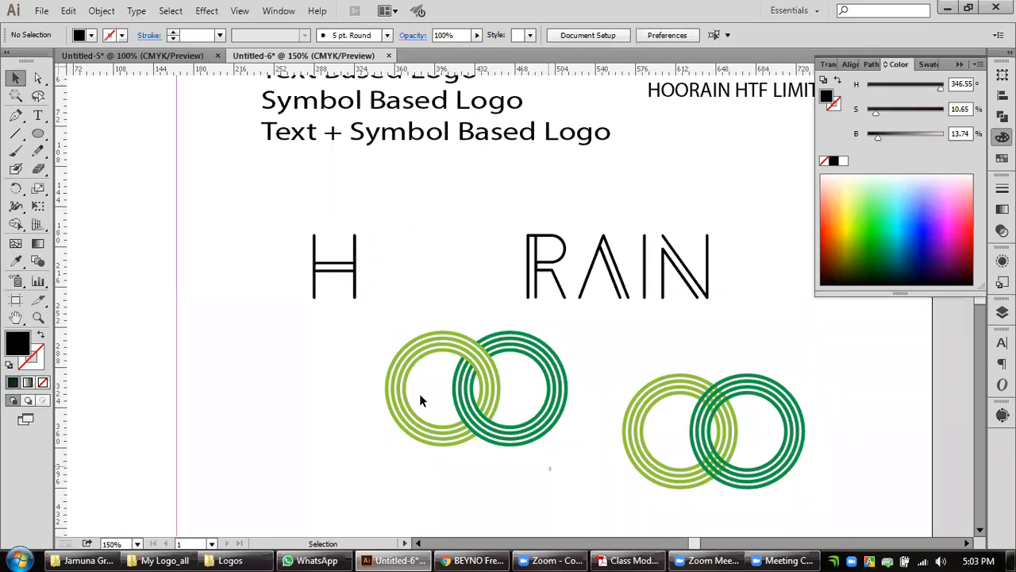
# Scale down the interlocked ring symbol and place it in the gap between the H and the R.
pyautogui.click(552, 423)
pyautogui.moveTo(568, 448); pyautogui.dragTo(536, 425)
pyautogui.moveTo(495, 357); pyautogui.dragTo(524, 316)
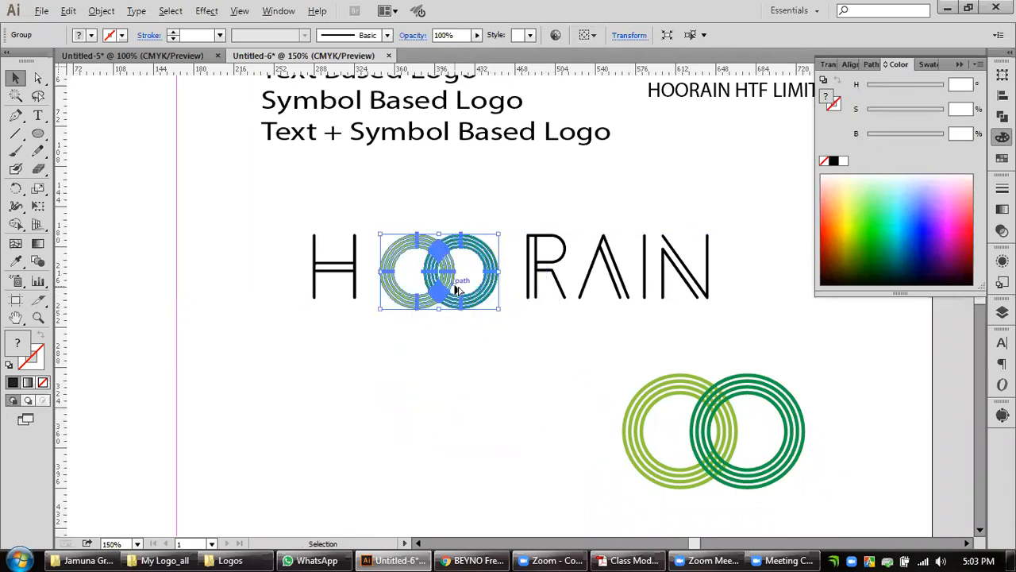
# Add horizontal guides at the top and bottom edges of the letter H.
pyautogui.hotkey('ctrl', '=')
pyautogui.hotkey('ctrl', '=')
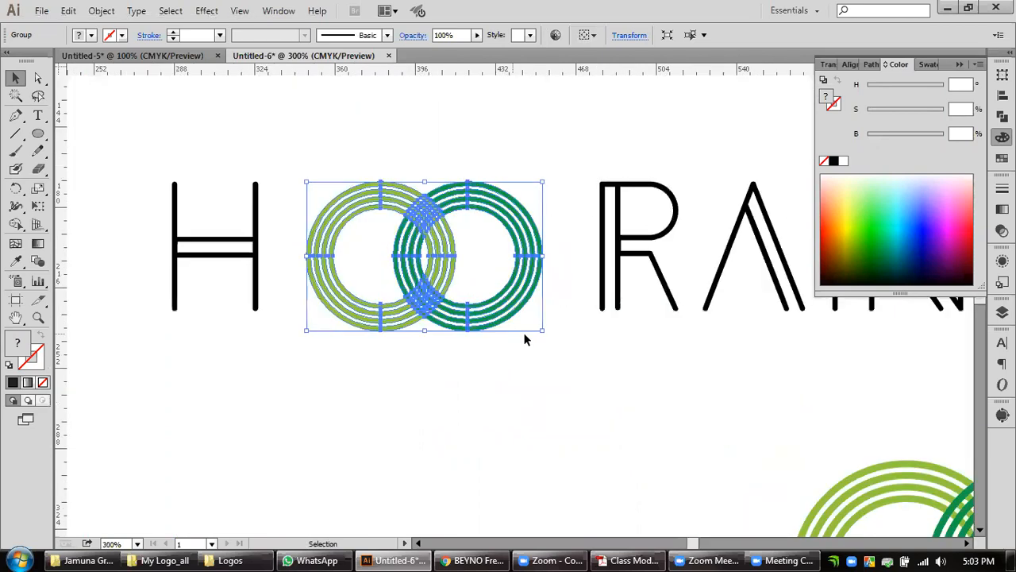
pyautogui.click(256, 215)
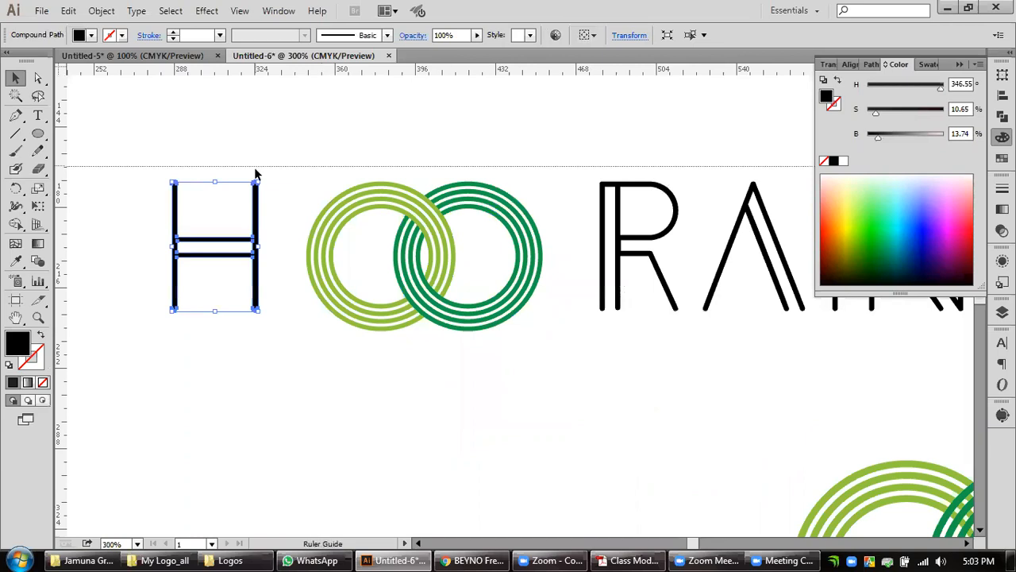
pyautogui.moveTo(294, 71); pyautogui.dragTo(209, 322)
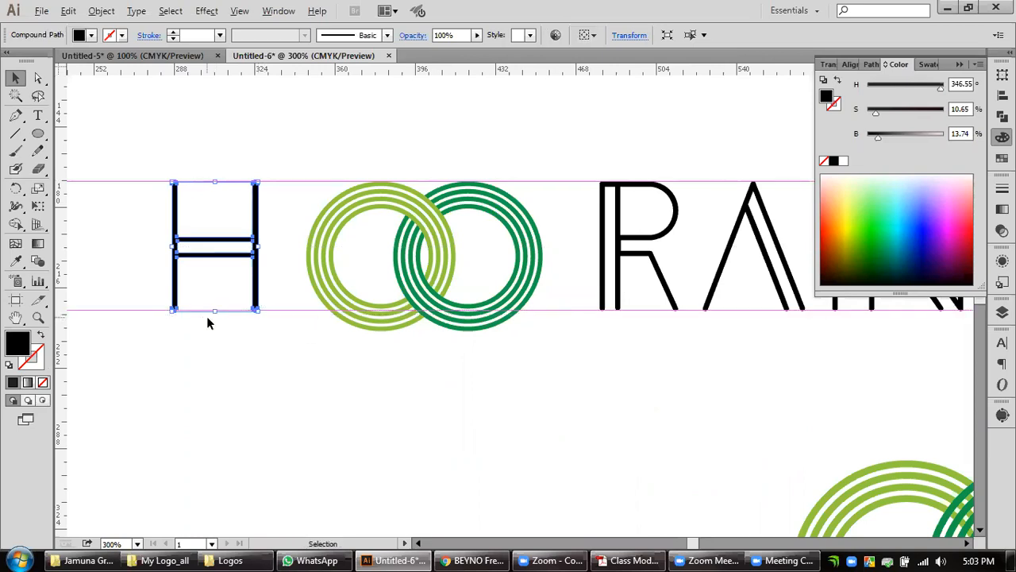
pyautogui.scroll(3, 209, 322)
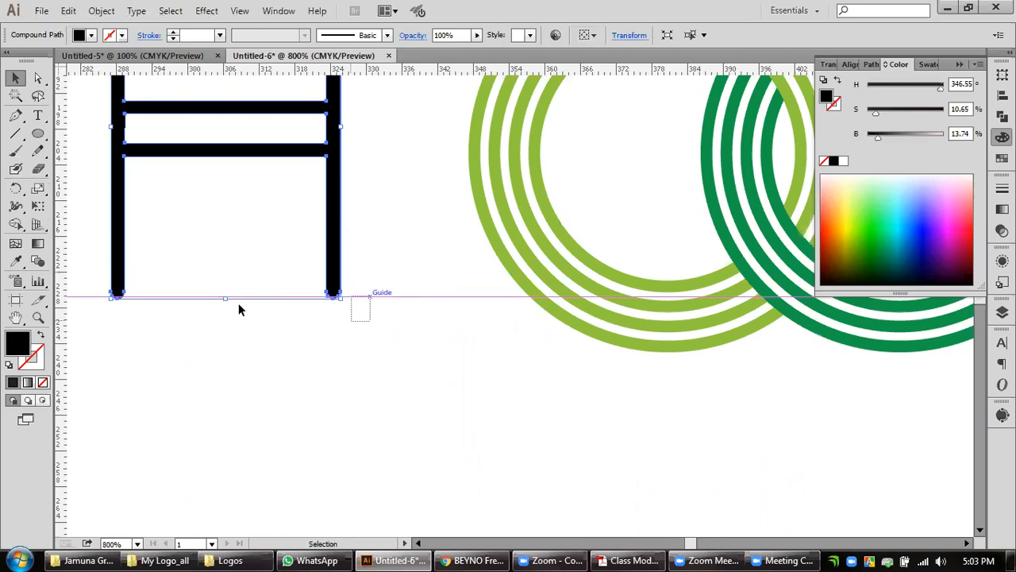
pyautogui.click(381, 369)
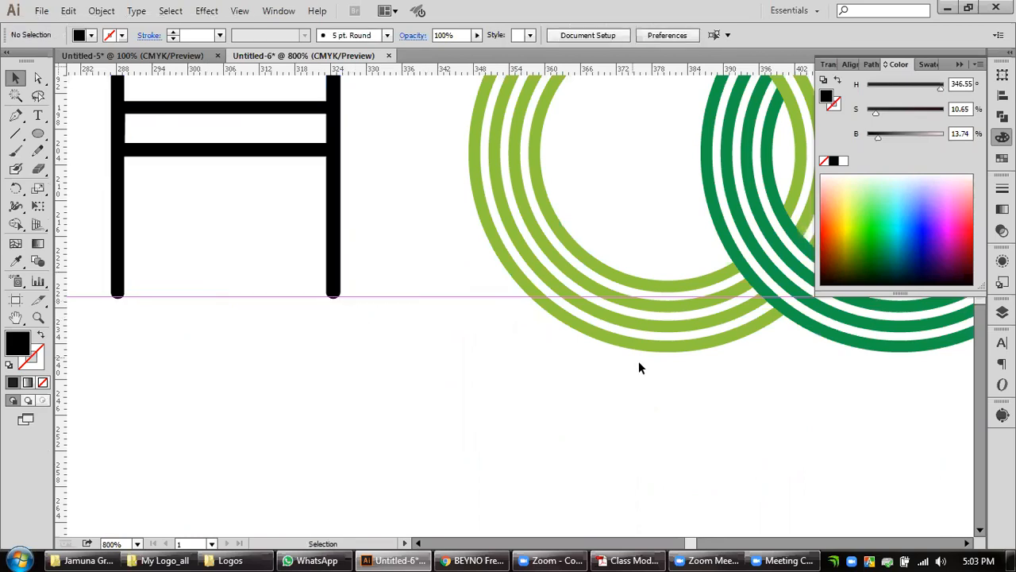
# Scale the ring symbol proportionally to fit the letter height between the two guides.
pyautogui.scroll(-2, 638, 362)
pyautogui.moveTo(715, 362); pyautogui.dragTo(509, 412)
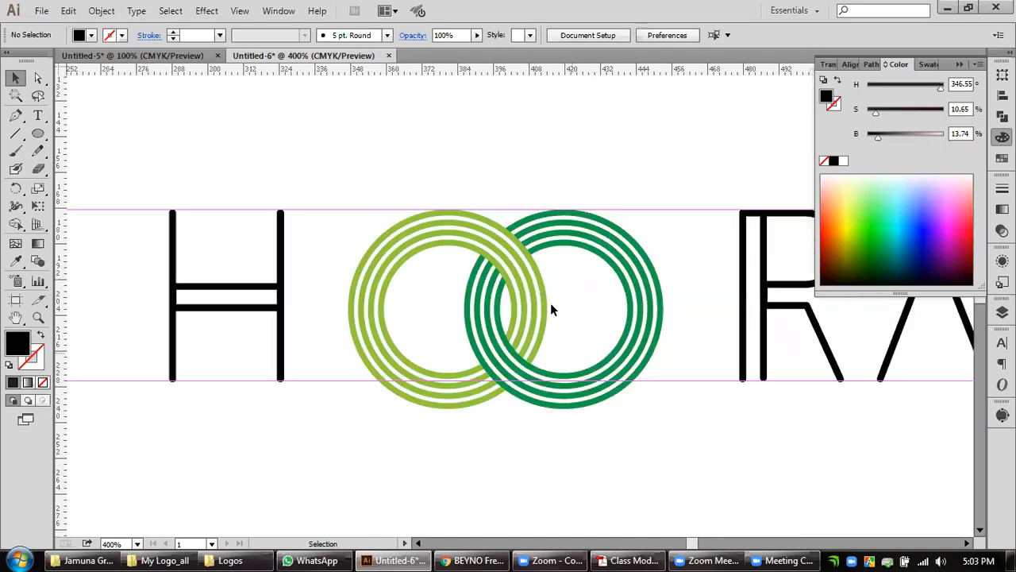
pyautogui.moveTo(452, 319); pyautogui.dragTo(608, 436)
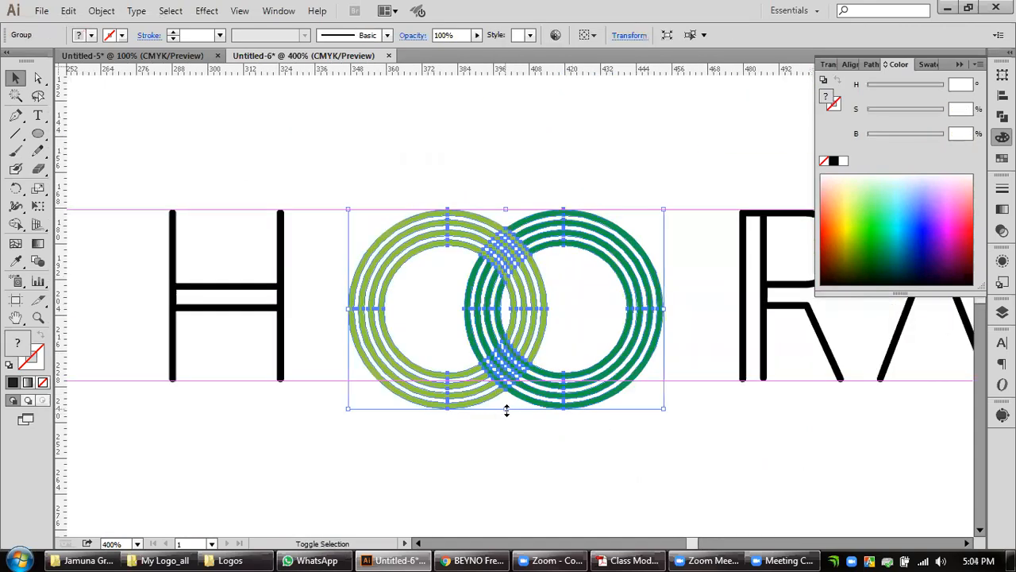
pyautogui.moveTo(508, 388); pyautogui.dragTo(392, 387)
pyautogui.moveTo(563, 421); pyautogui.dragTo(648, 449)
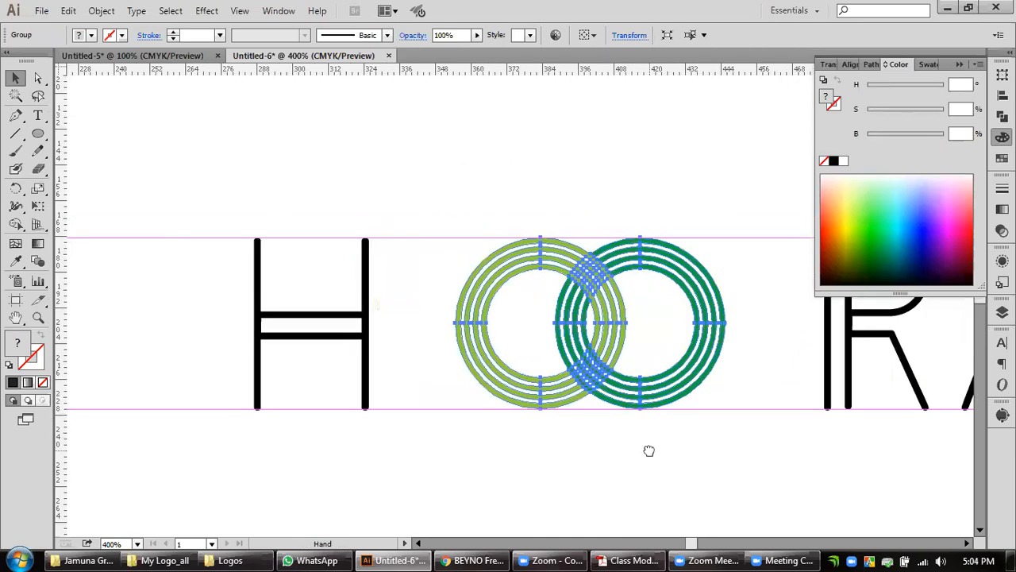
# Nudge the interlocked ring symbol left until it sits close beside the letter H.
pyautogui.press('Left')
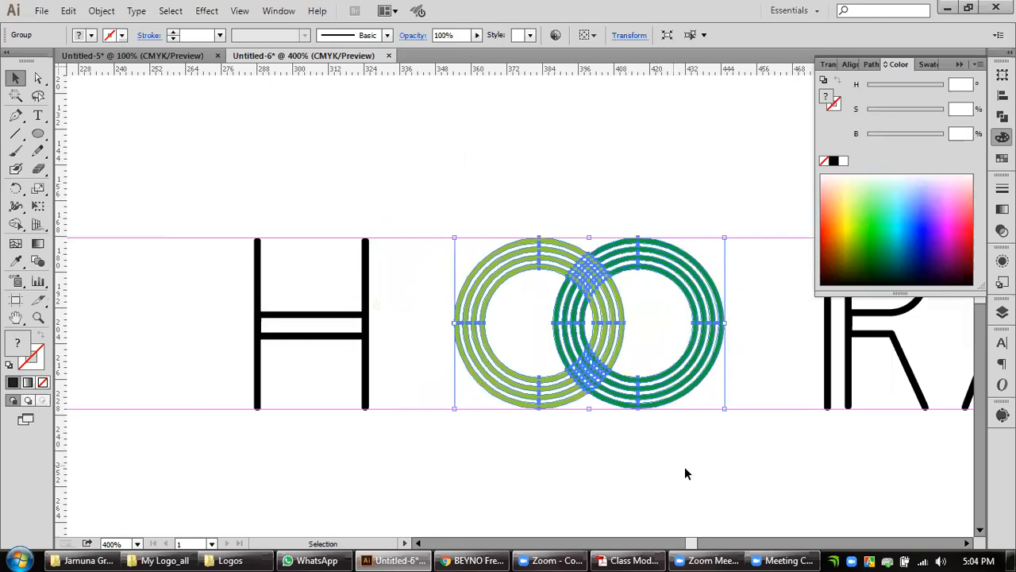
pyautogui.press('Left')
pyautogui.press('Left')
pyautogui.press('Left')
pyautogui.press('Left')
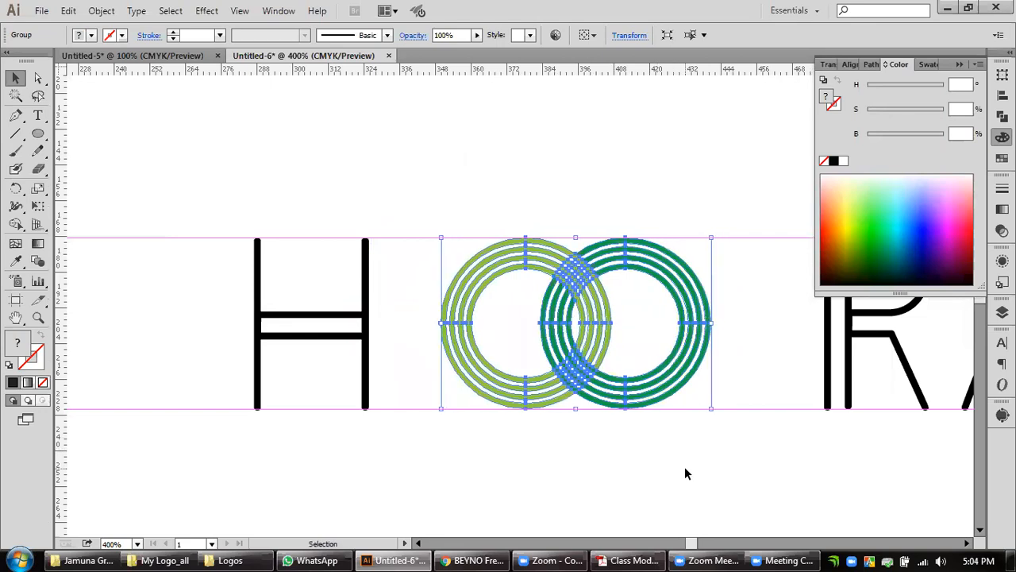
pyautogui.press('Left')
pyautogui.press('Left')
pyautogui.press('Left')
pyautogui.press('Left')
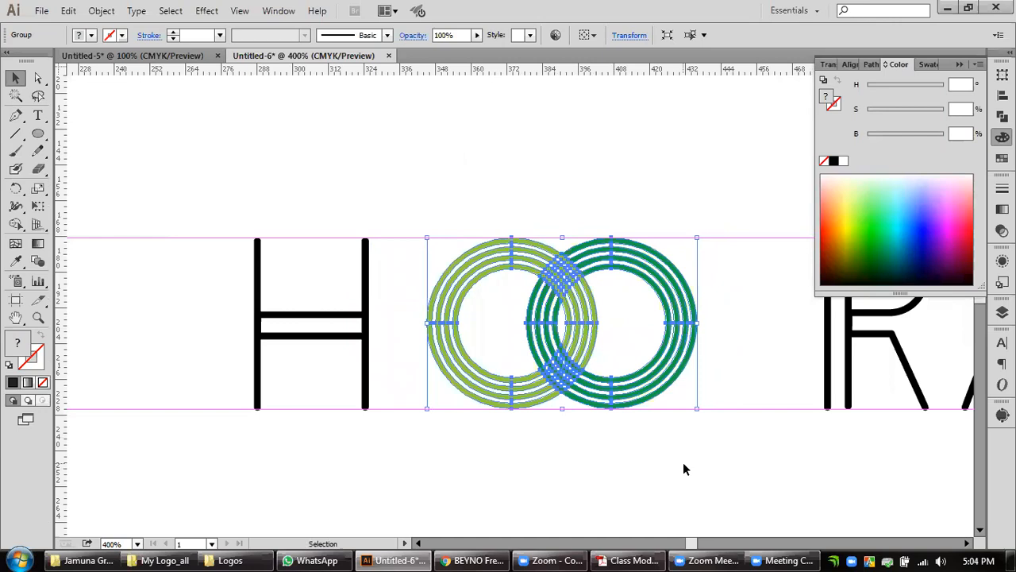
pyautogui.press('Left')
pyautogui.press('Left')
pyautogui.press('Left')
pyautogui.press('Left')
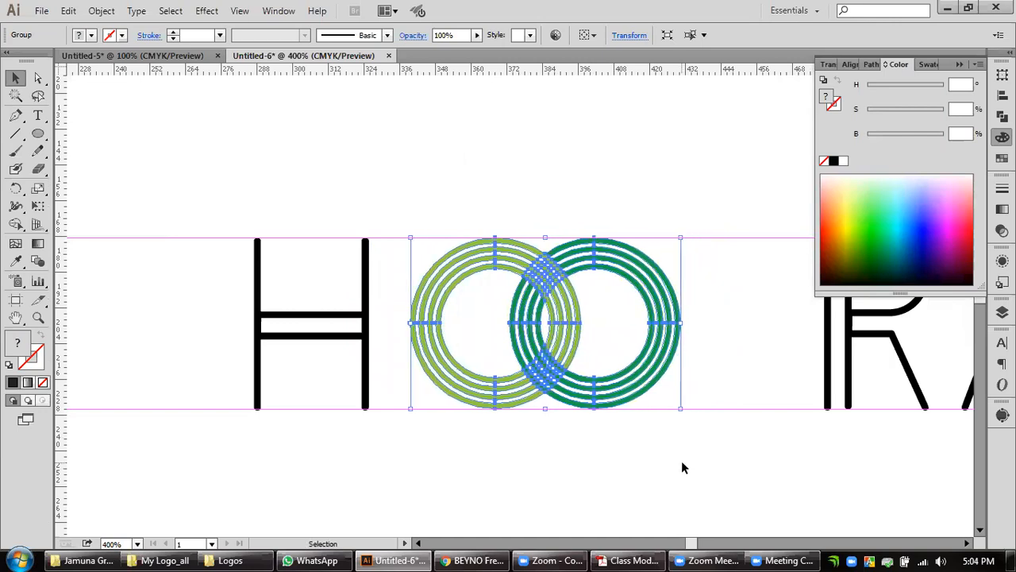
pyautogui.press('Left')
pyautogui.press('Left')
pyautogui.press('Left')
pyautogui.press('Left')
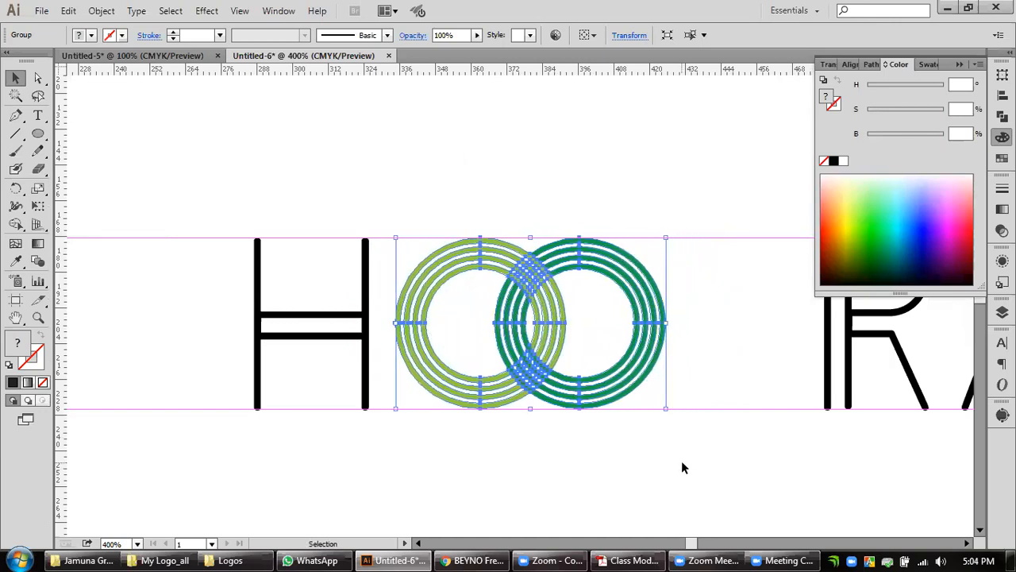
pyautogui.press('Left')
pyautogui.click(720, 452)
# Select the letters R, A, I and N together and nudge them slightly left toward the ring symbol.
pyautogui.moveTo(720, 453); pyautogui.dragTo(299, 449)
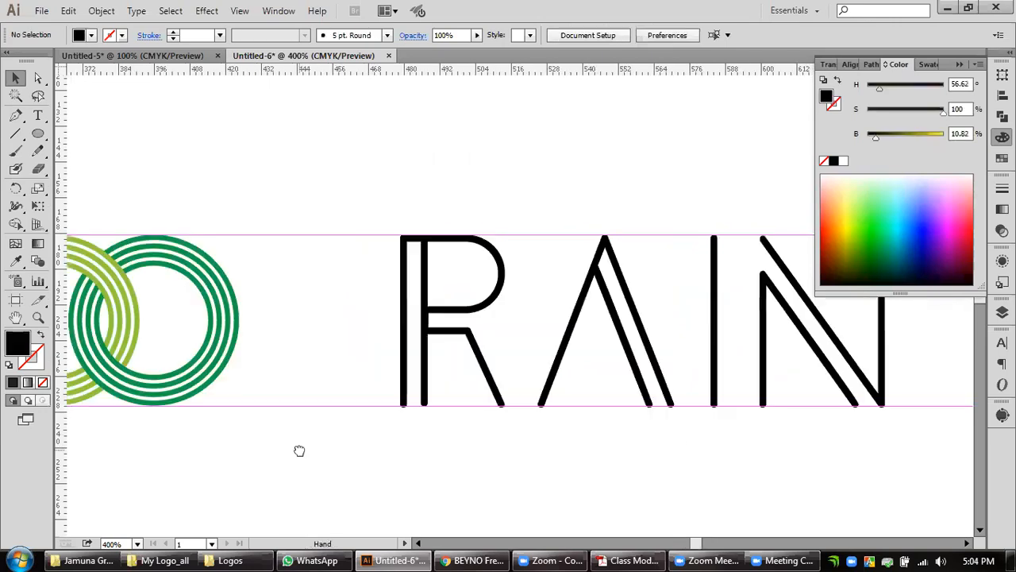
pyautogui.scroll(-2, 486, 439)
pyautogui.moveTo(726, 369); pyautogui.dragTo(426, 390)
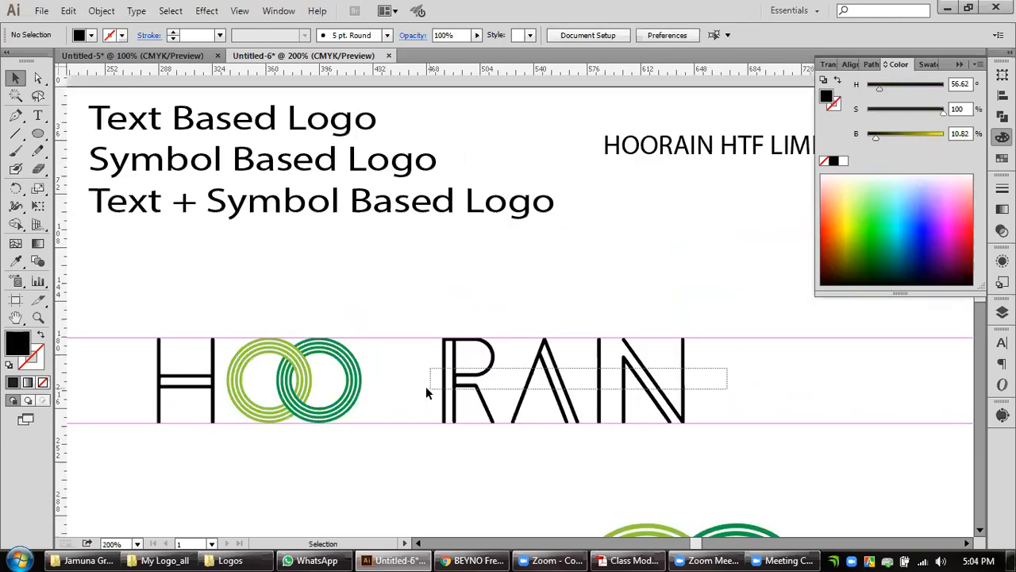
pyautogui.press('Left')
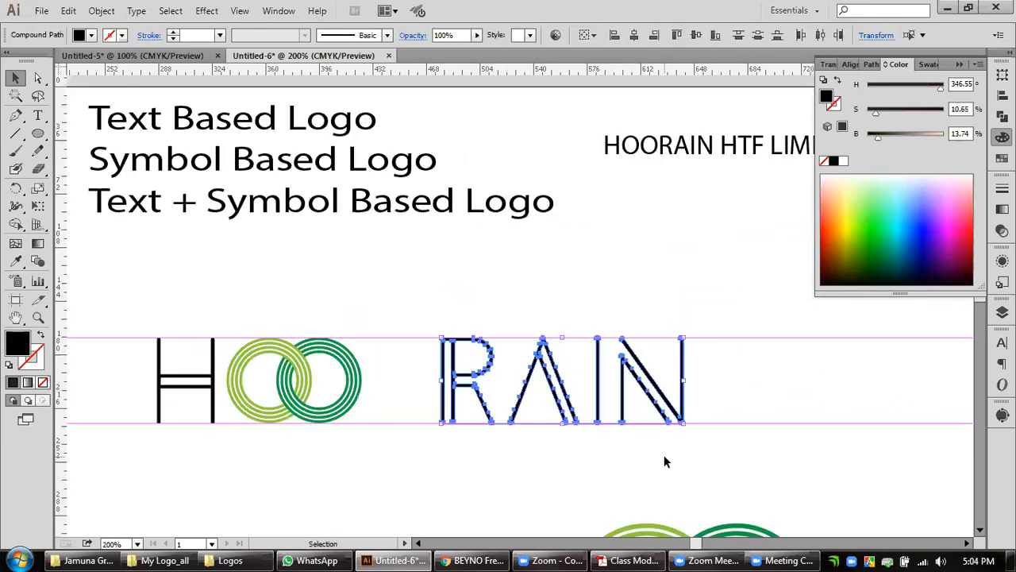
pyautogui.press('Left')
pyautogui.press('Left')
pyautogui.press('Left')
pyautogui.press('Left')
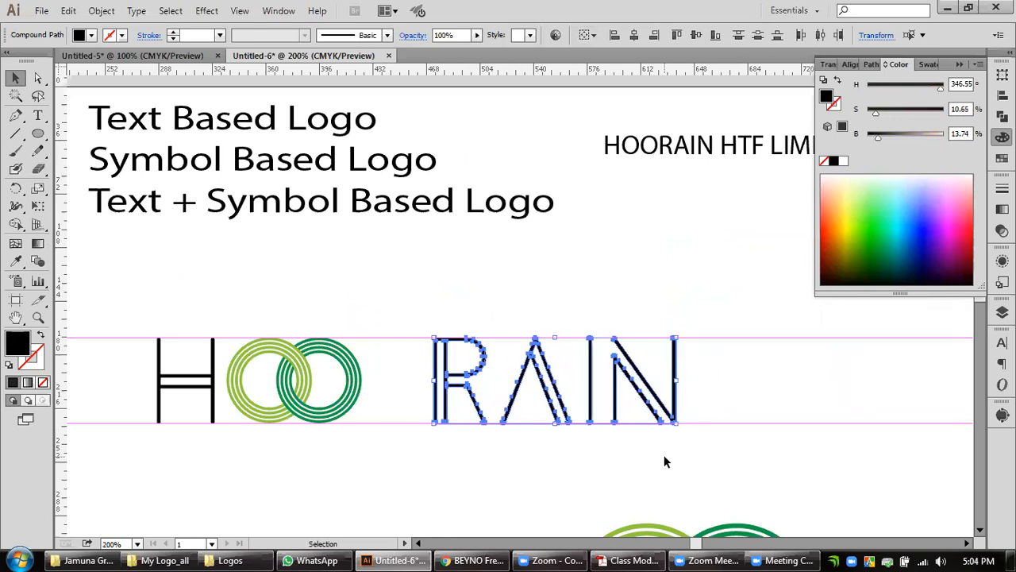
pyautogui.press('Left')
pyautogui.press('Left')
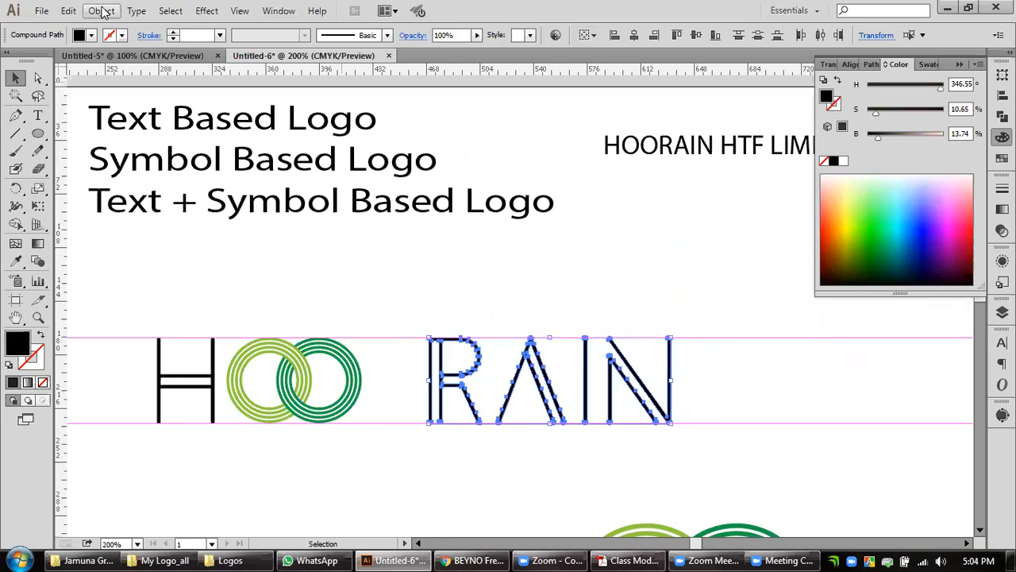
# Set the keyboard increment to 1 in the general preferences.
pyautogui.click(101, 9)
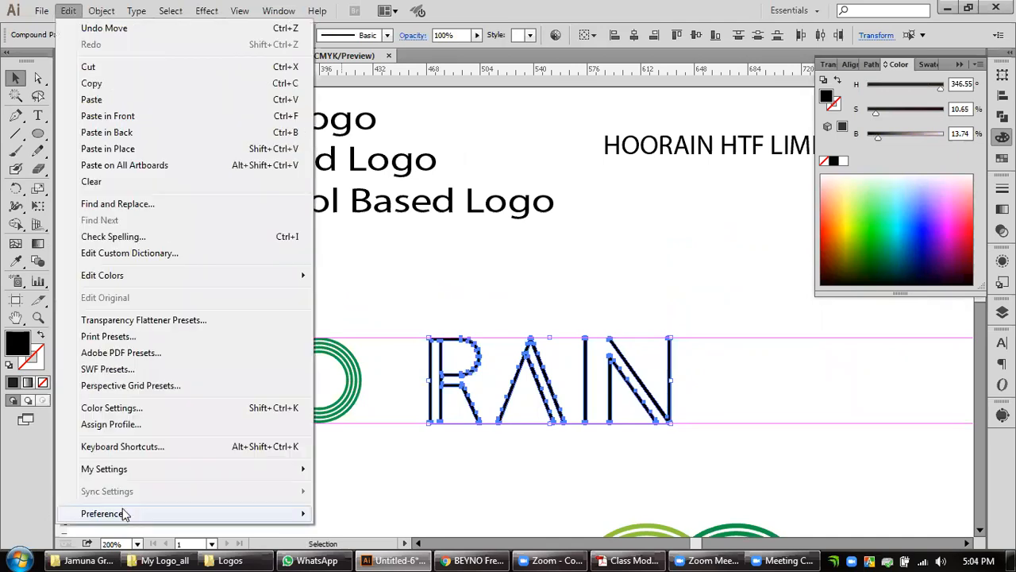
pyautogui.moveTo(308, 513)
pyautogui.click(370, 294)
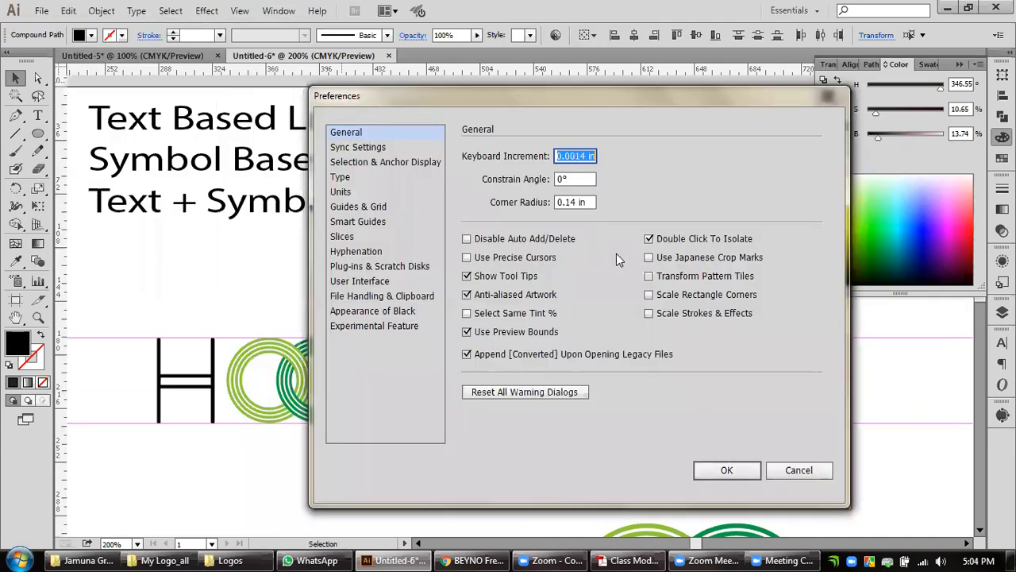
pyautogui.write('1')
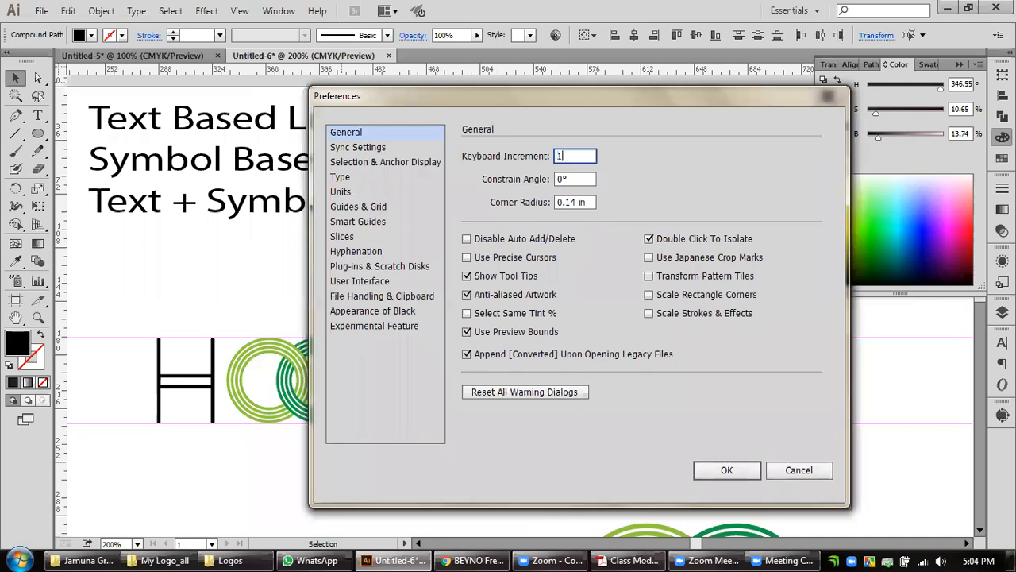
pyautogui.click(727, 469)
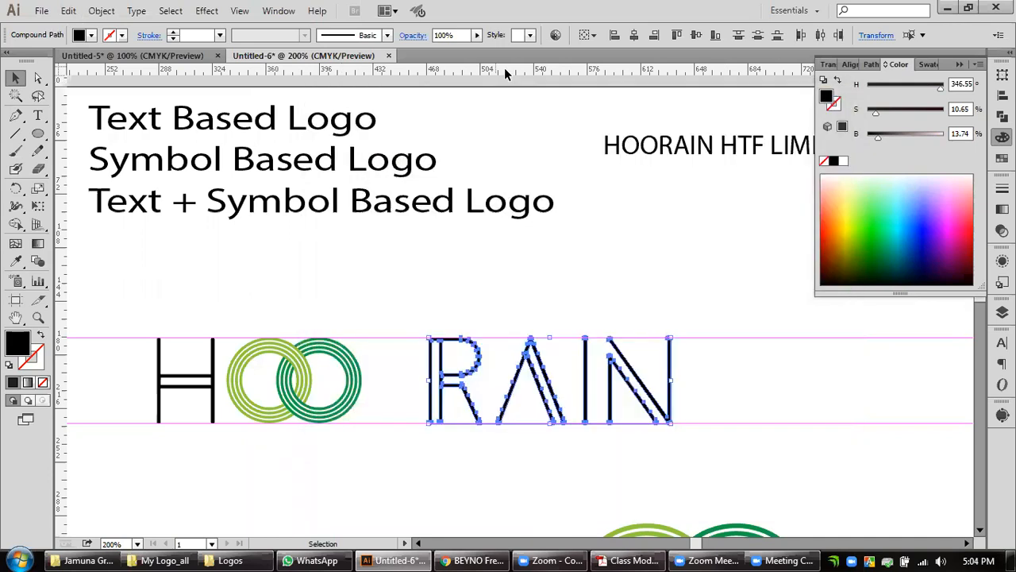
# Change the general measurement units in the preferences to Pixels.
pyautogui.rightClick(507, 68)
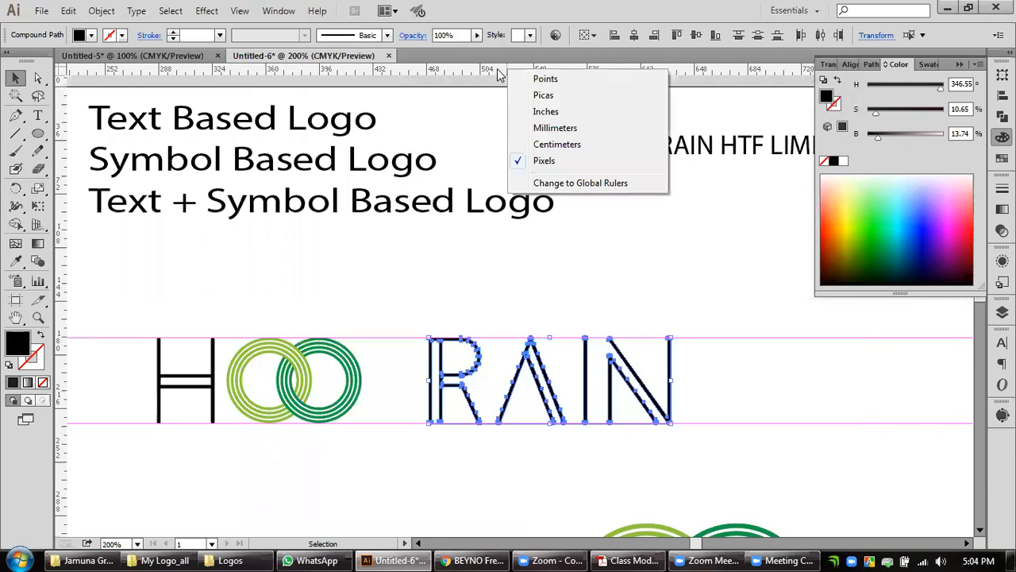
pyautogui.click(68, 11)
pyautogui.click(69, 11)
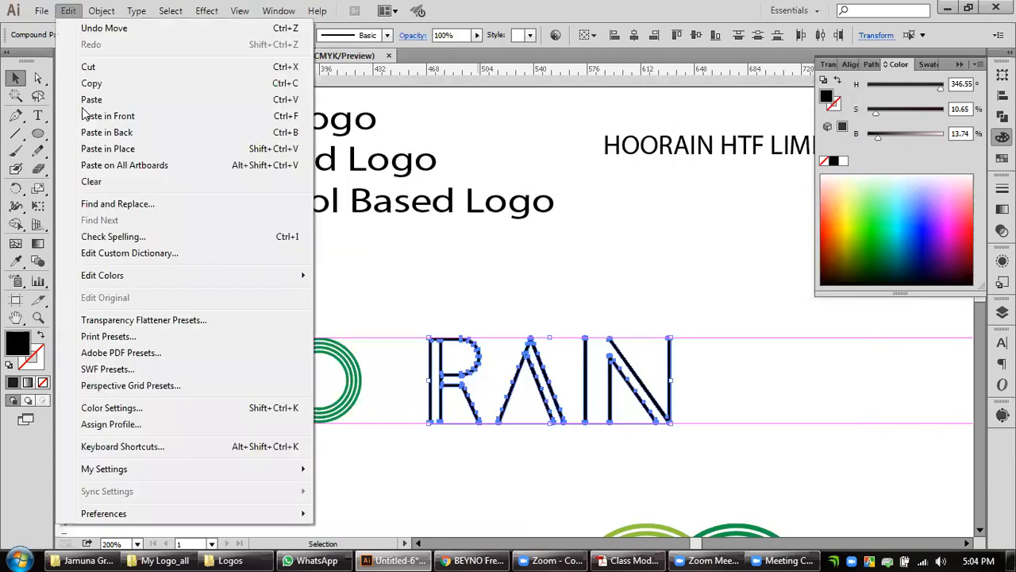
pyautogui.moveTo(111, 514)
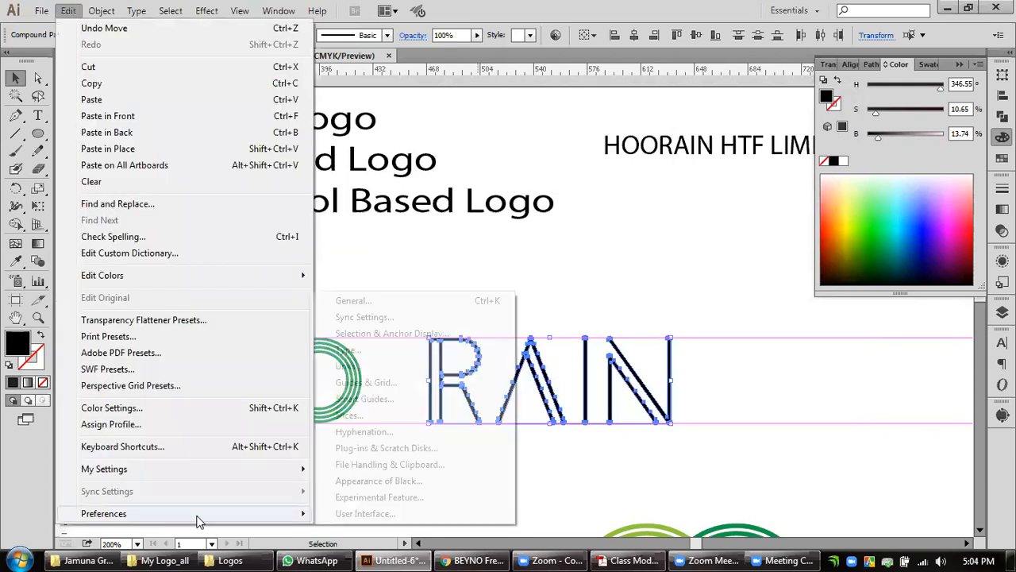
pyautogui.click(397, 301)
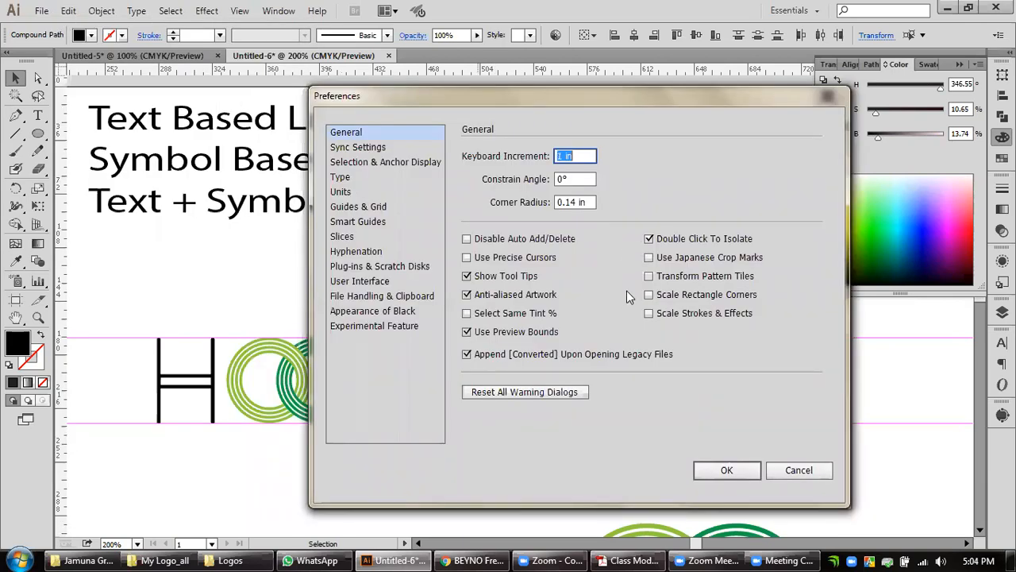
pyautogui.click(362, 208)
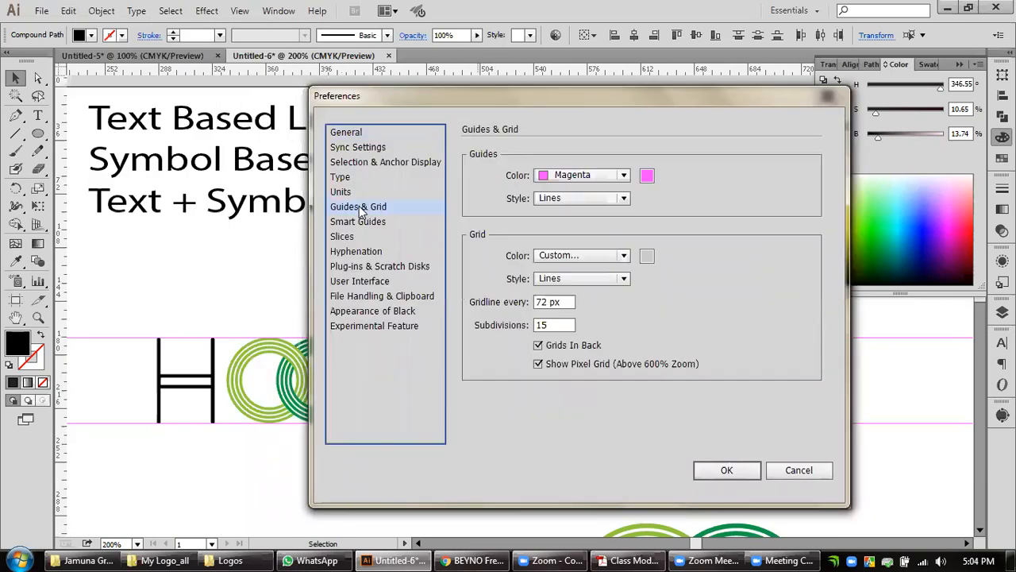
pyautogui.click(359, 225)
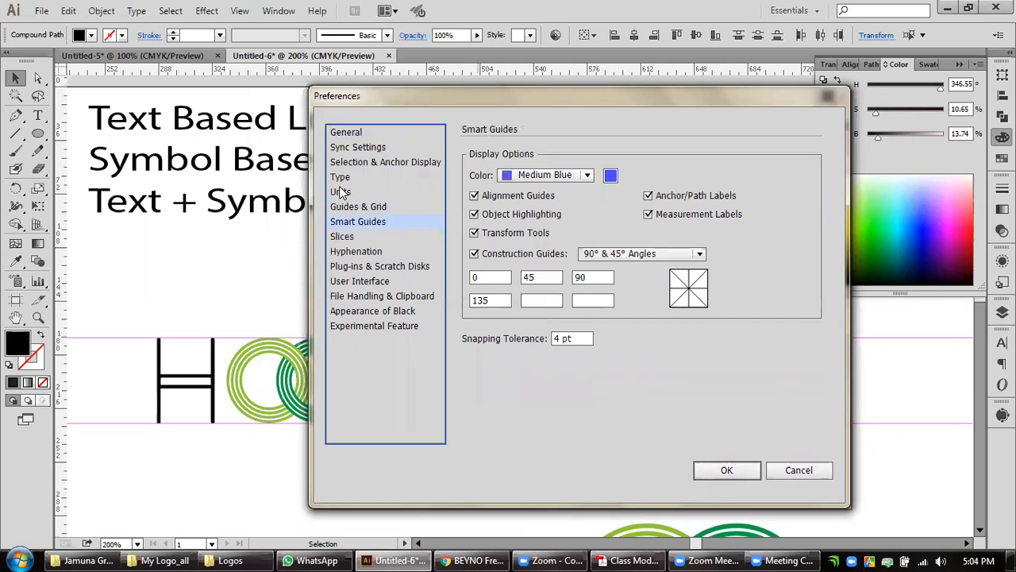
pyautogui.click(350, 193)
pyautogui.click(623, 157)
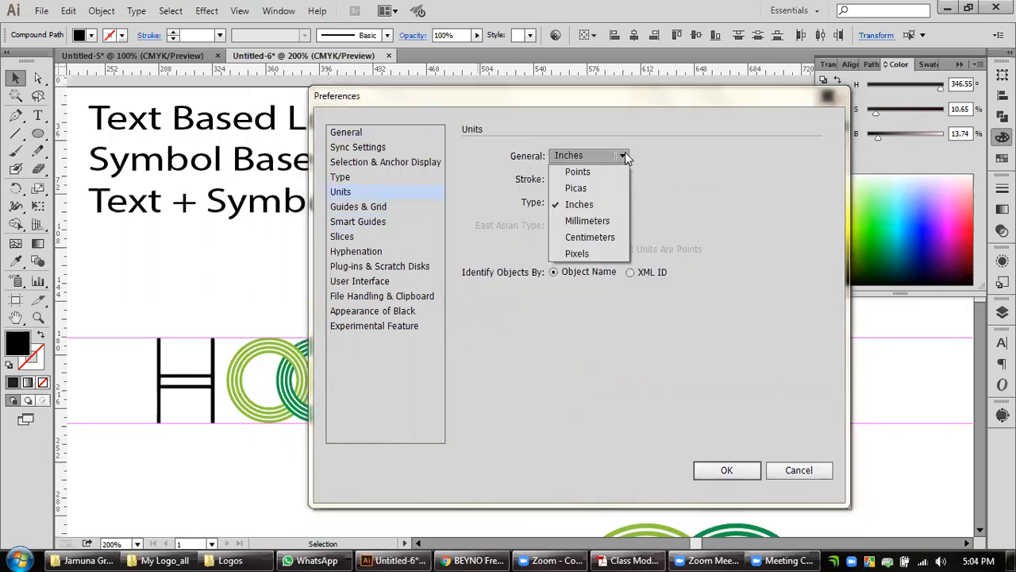
pyautogui.click(577, 253)
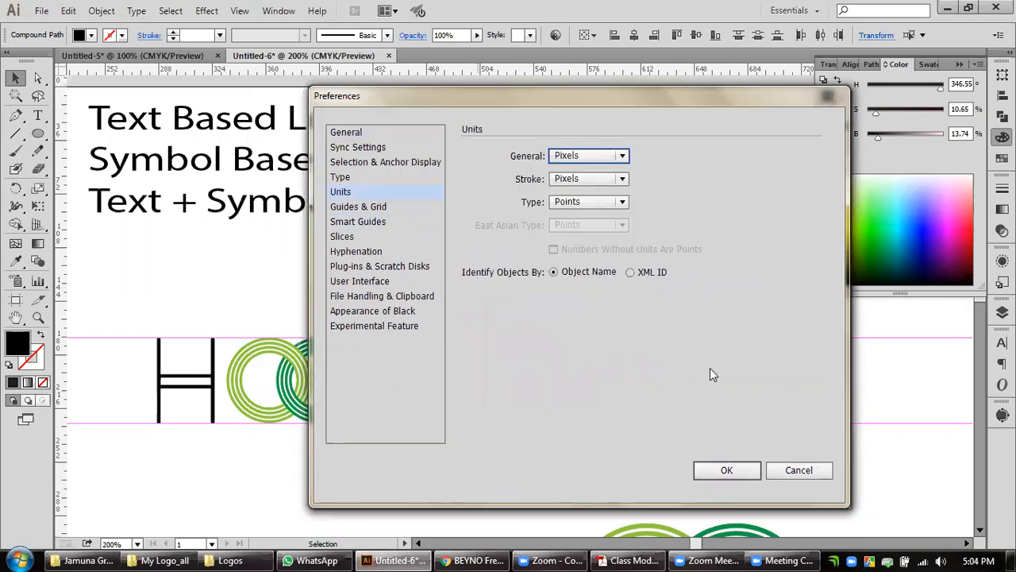
pyautogui.click(725, 470)
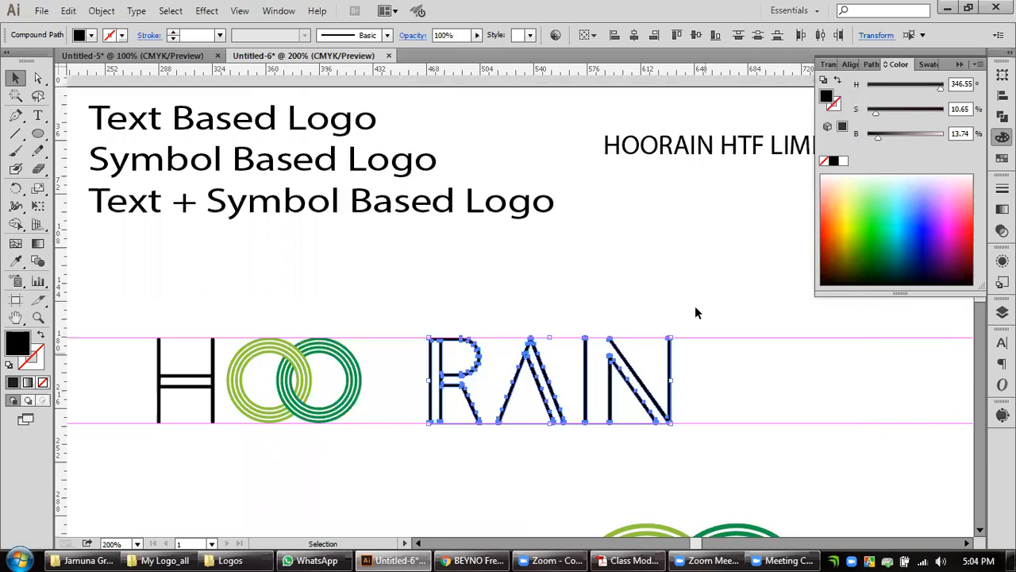
# Set the keyboard increment to 1 px in the general preferences.
pyautogui.click(68, 10)
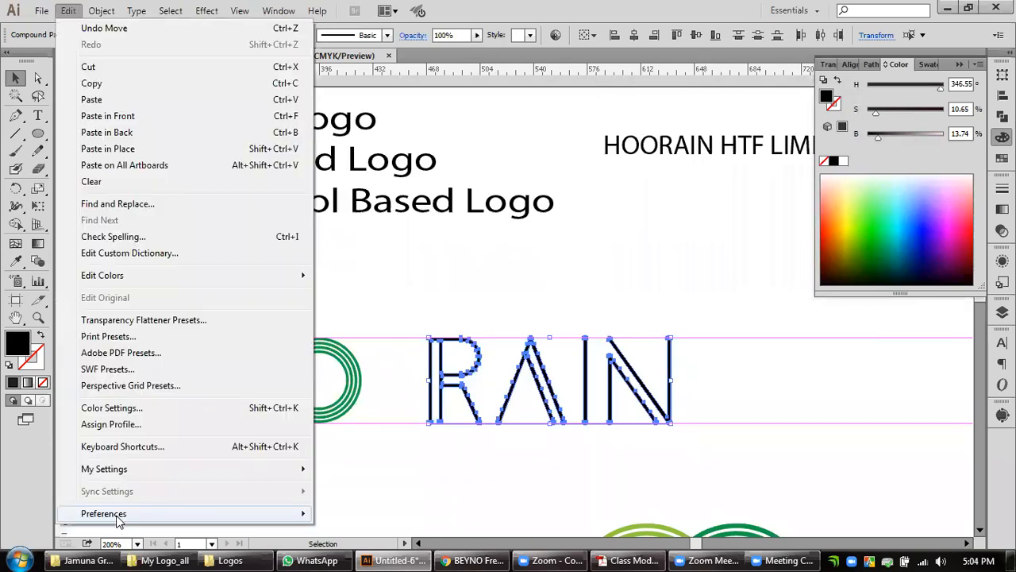
pyautogui.moveTo(292, 520)
pyautogui.click(405, 302)
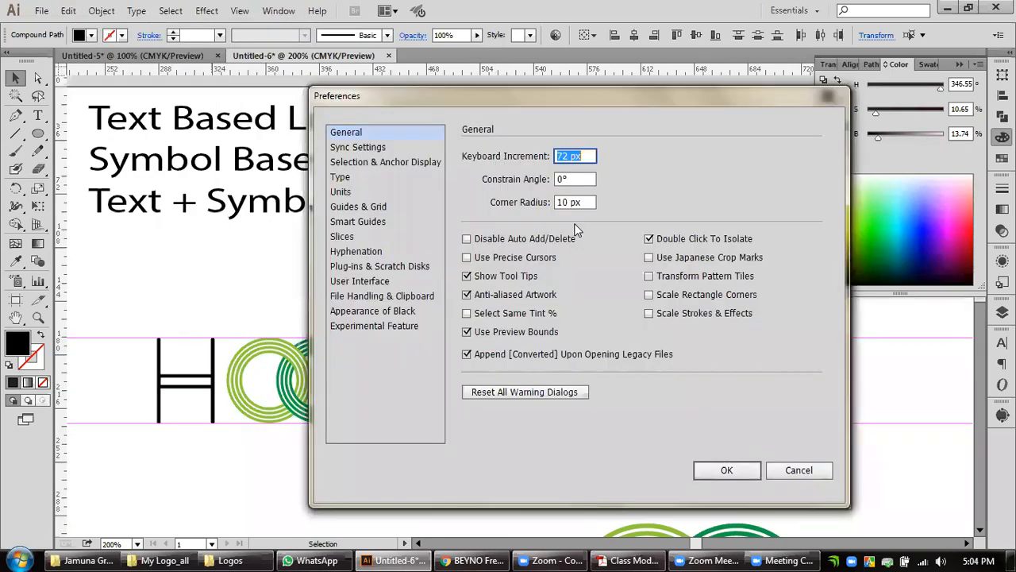
pyautogui.write('1')
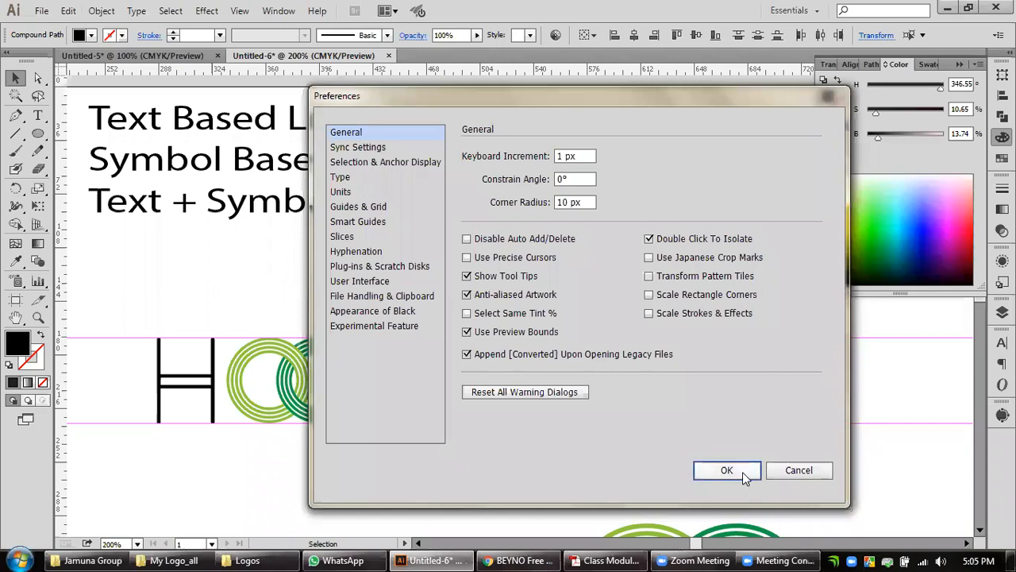
pyautogui.press('Return')
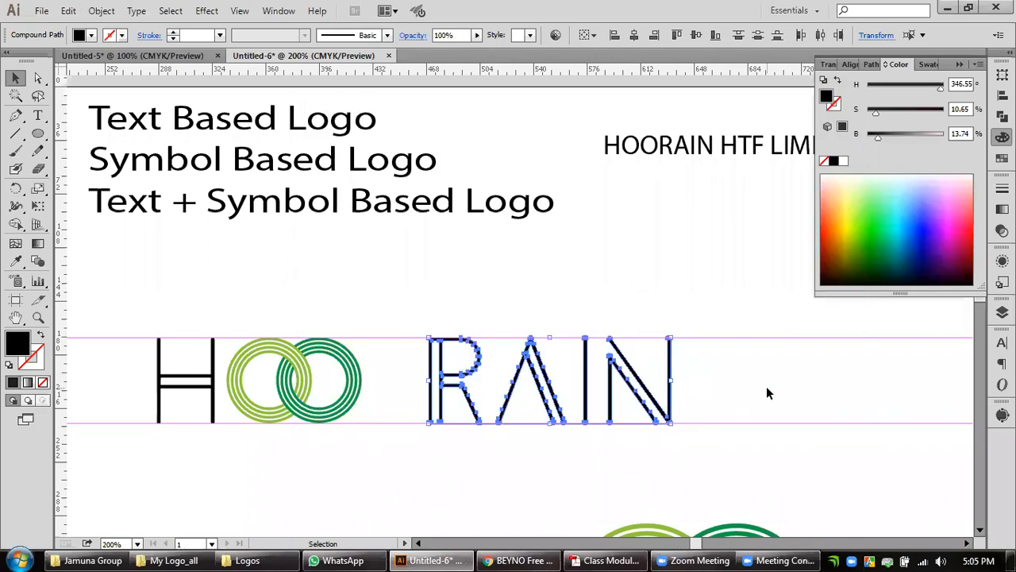
# Move the selected RAIN letters left until the R sits close beside the dark green ring, and deselect them.
pyautogui.press('Left')
pyautogui.press('Left')
pyautogui.press('Left')
pyautogui.press('Left')
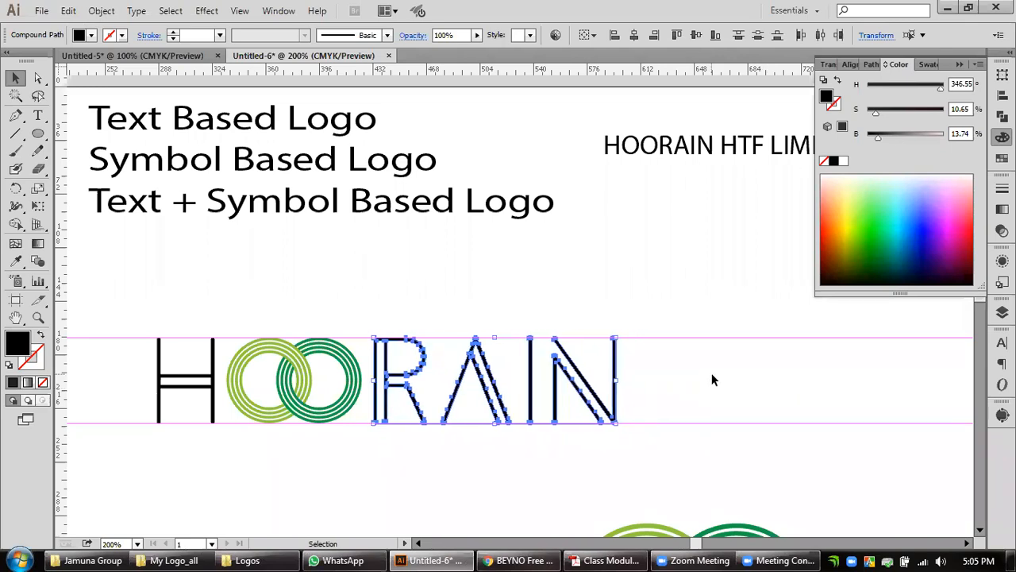
pyautogui.click(684, 384)
# Select the letters A, I and N and nudge them left to tighten the gap after the R.
pyautogui.moveTo(486, 395)
pyautogui.mouseDown()
pyautogui.moveTo(677, 362)
pyautogui.moveTo(735, 373)
pyautogui.moveTo(503, 401)
pyautogui.mouseUp()
pyautogui.press('Left')
pyautogui.press('Left')
pyautogui.press('Left')
pyautogui.press('Left')
pyautogui.click(735, 374)
# Nudge the letters I and N left to tighten the gap after the A, and deselect them.
pyautogui.press('Left')
pyautogui.press('Left')
pyautogui.press('Left')
pyautogui.press('Left')
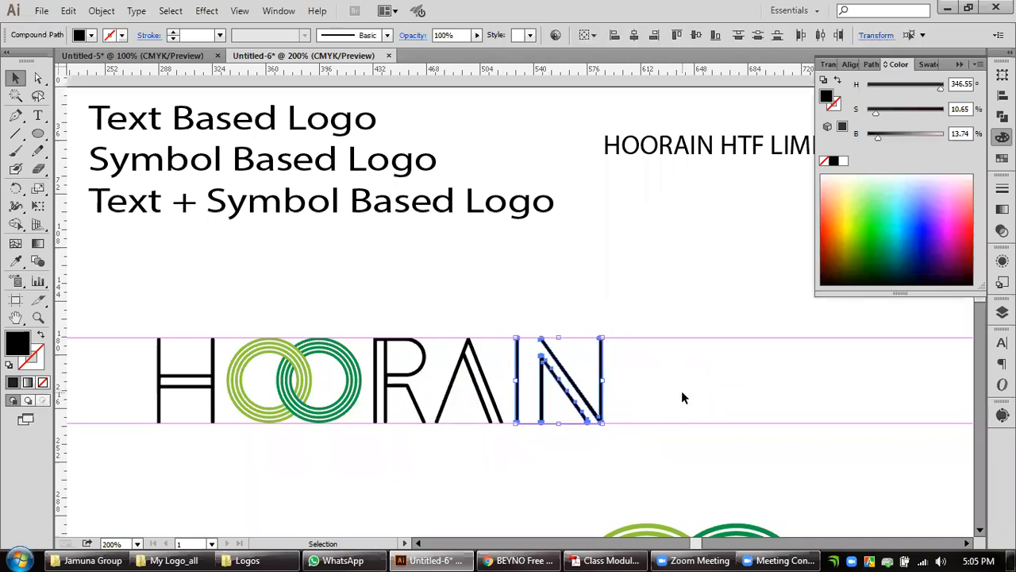
pyautogui.click(681, 391)
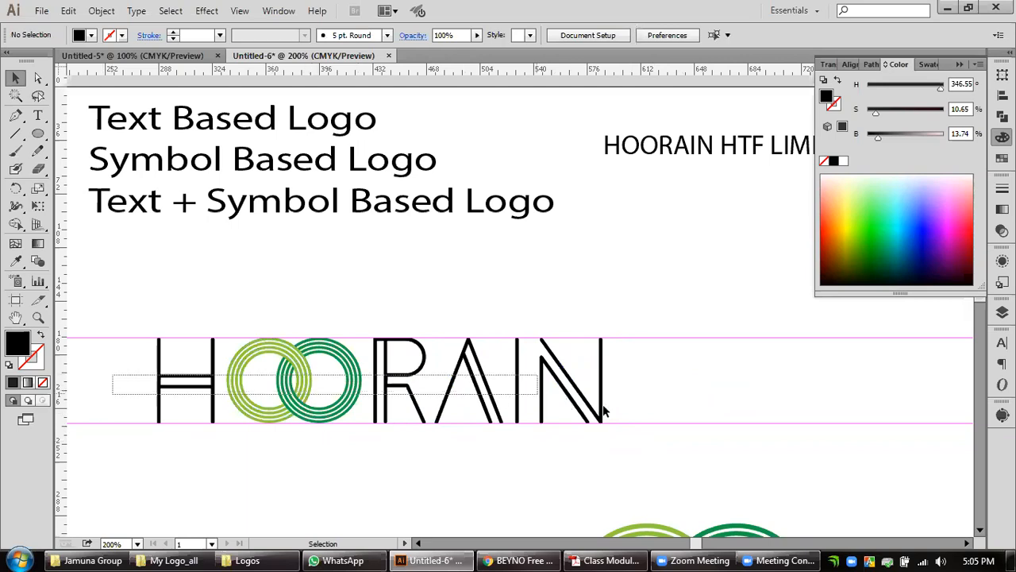
# Select the letter N and nudge it left to tighten the gap after the I.
pyautogui.click(516, 380)
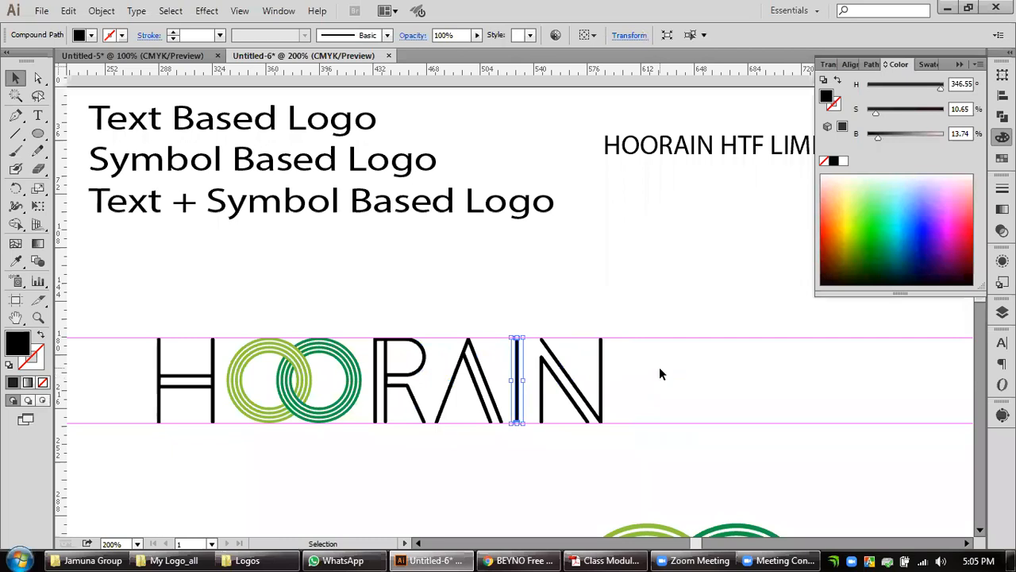
pyautogui.moveTo(666, 381); pyautogui.dragTo(579, 407)
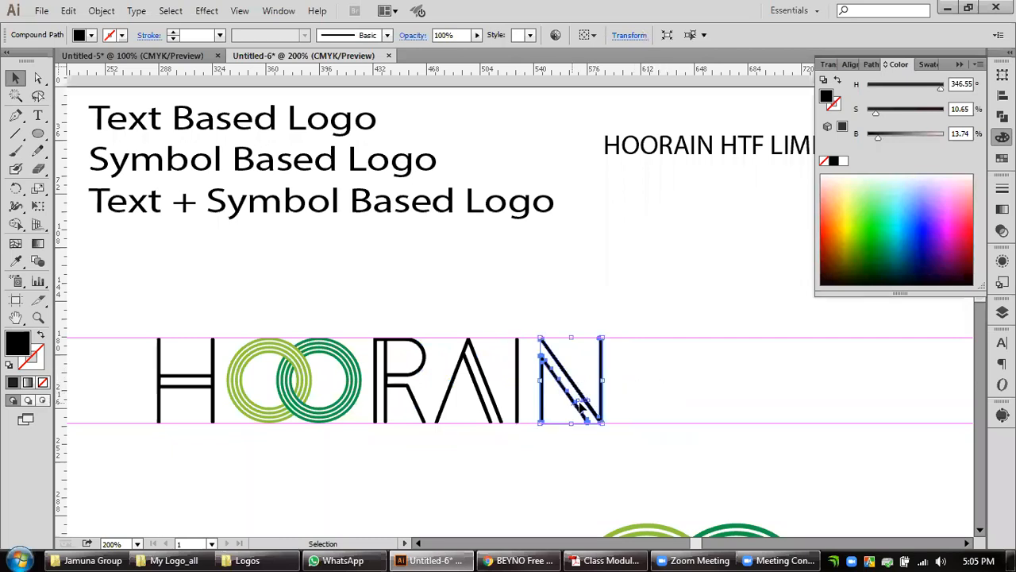
pyautogui.press('Left')
pyautogui.press('Left')
pyautogui.press('Left')
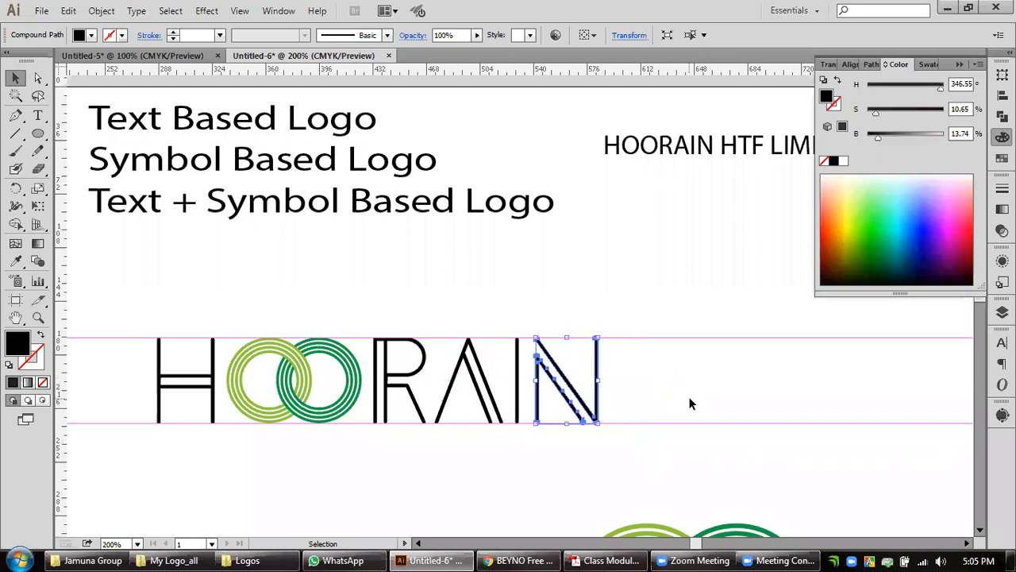
pyautogui.click(685, 406)
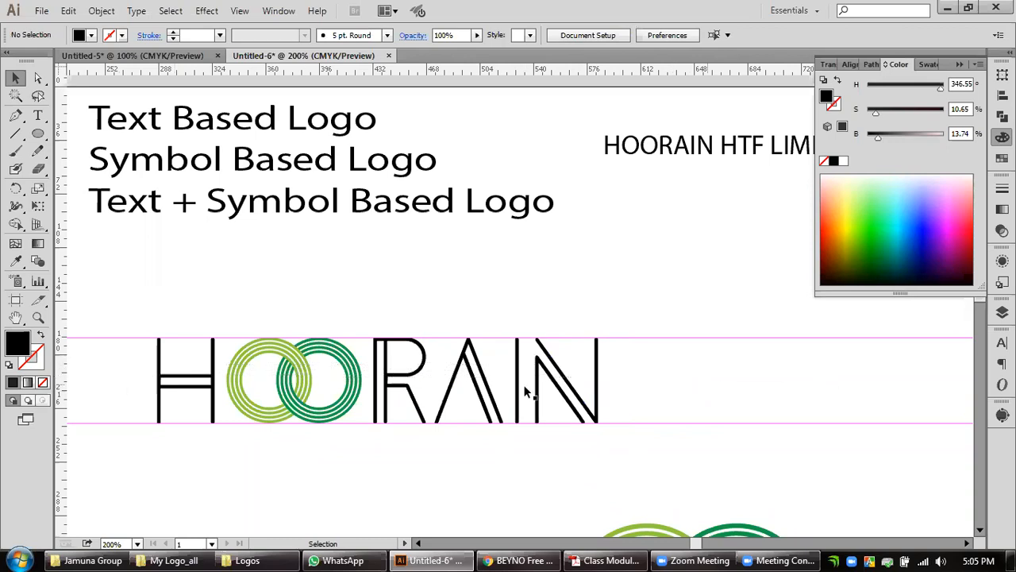
# Recolour the letters H, R, A, I and N with the dark green sampled from the second O ring.
pyautogui.click(340, 404)
pyautogui.click(729, 388)
pyautogui.moveTo(643, 388); pyautogui.dragTo(375, 405)
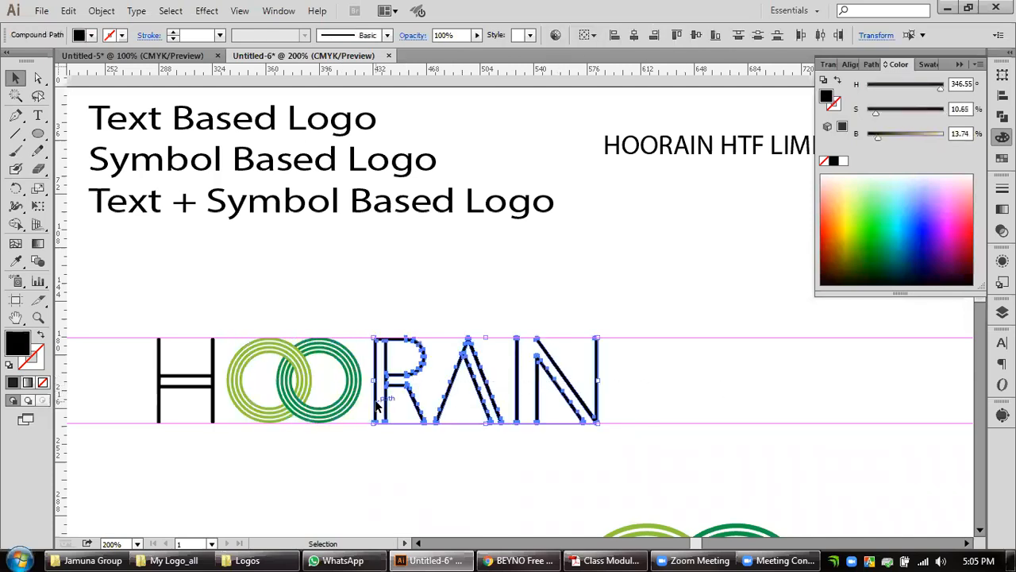
pyautogui.keyDown('shift'); pyautogui.click(200, 392); pyautogui.keyUp('shift')
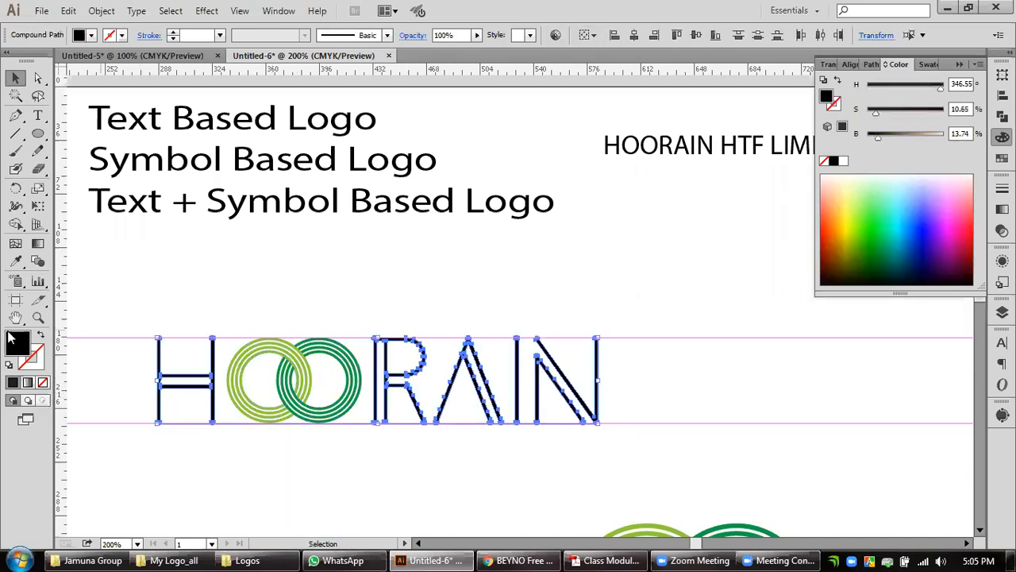
pyautogui.click(15, 261)
pyautogui.click(321, 344)
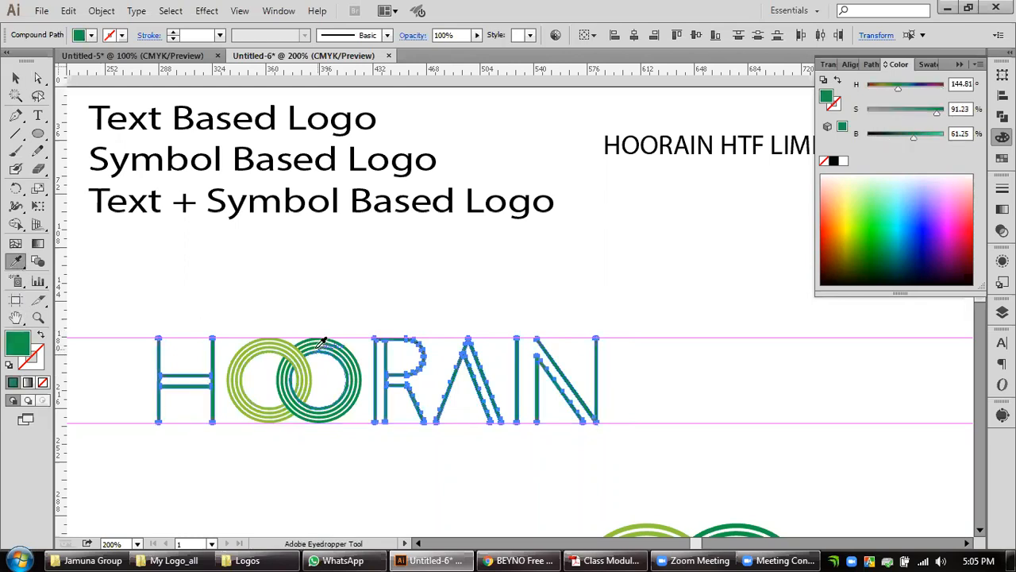
pyautogui.click(15, 78)
pyautogui.click(669, 290)
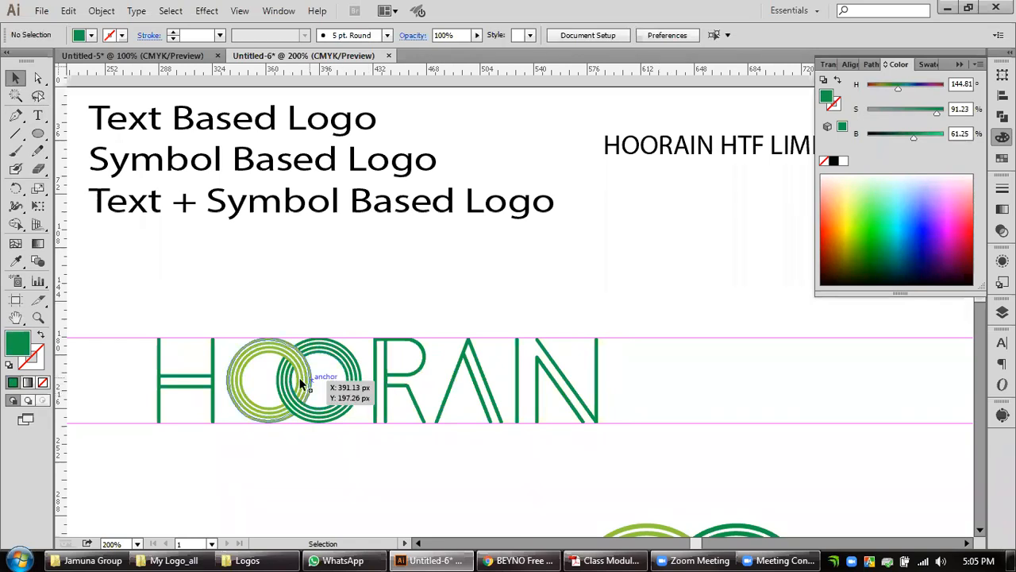
# Examine the interlocking double O of the reference HOORAIN HTF LIMITED logo in the Untitled-5 document.
pyautogui.hotkey('ctrl', 'Tab')
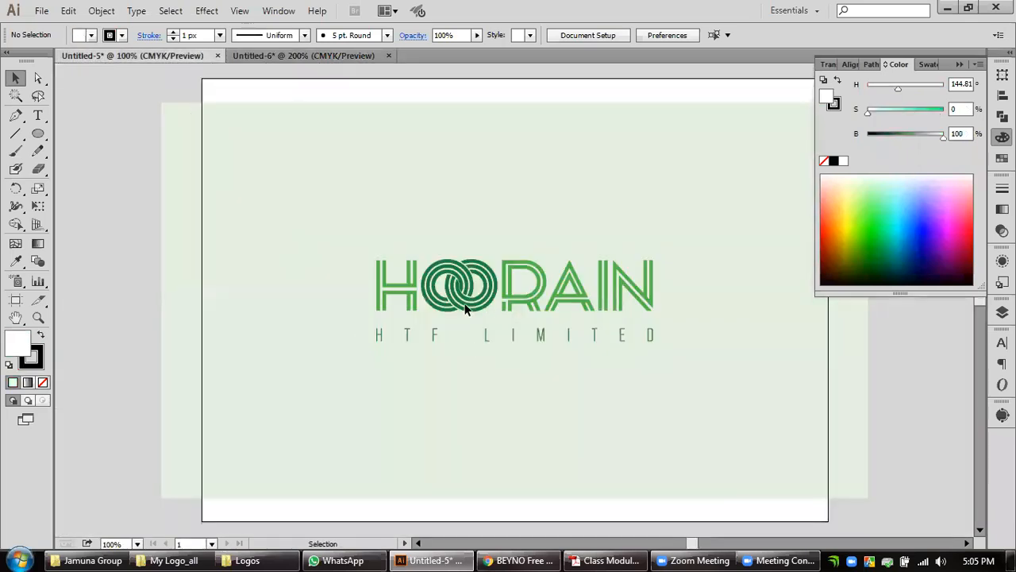
pyautogui.keyDown('alt'); pyautogui.scroll(2, 466, 305); pyautogui.keyUp('alt')
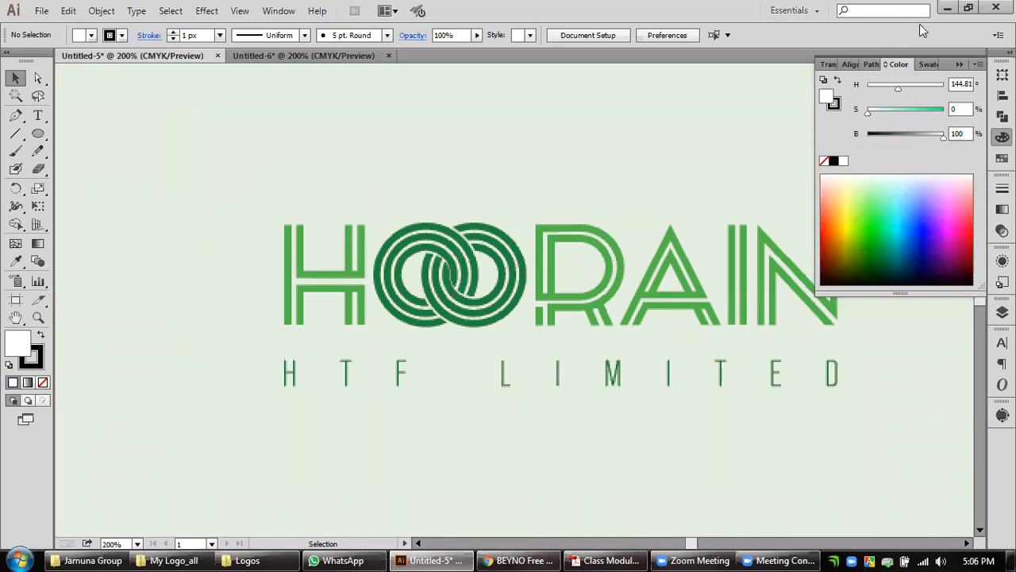
pyautogui.click(947, 8)
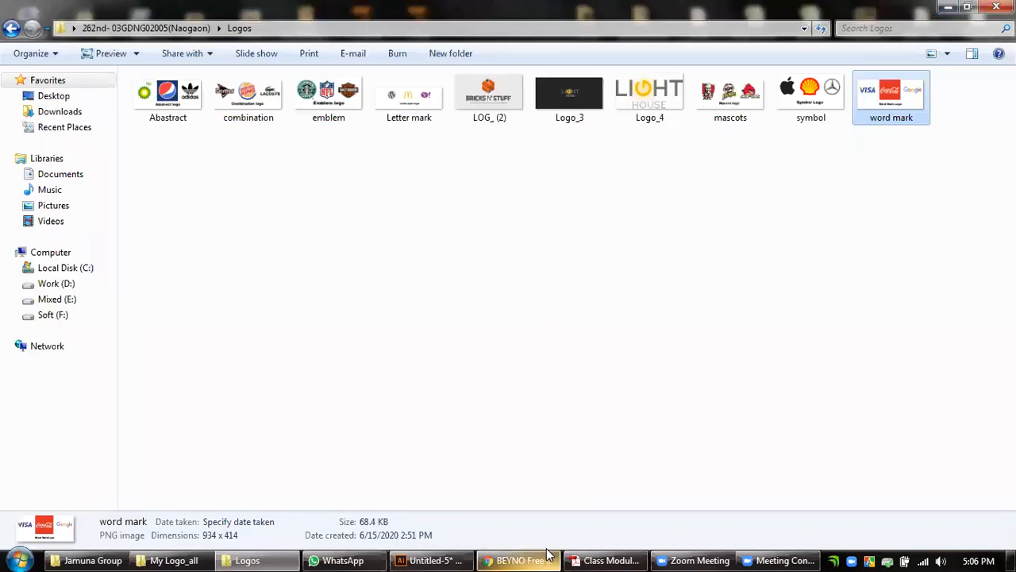
pyautogui.click(412, 560)
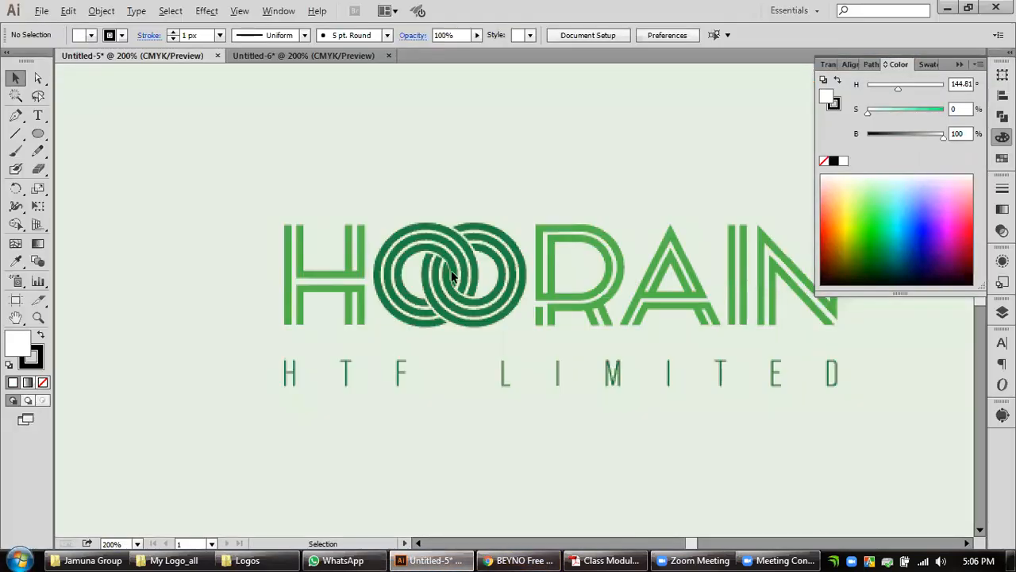
pyautogui.scroll(2, 452, 276)
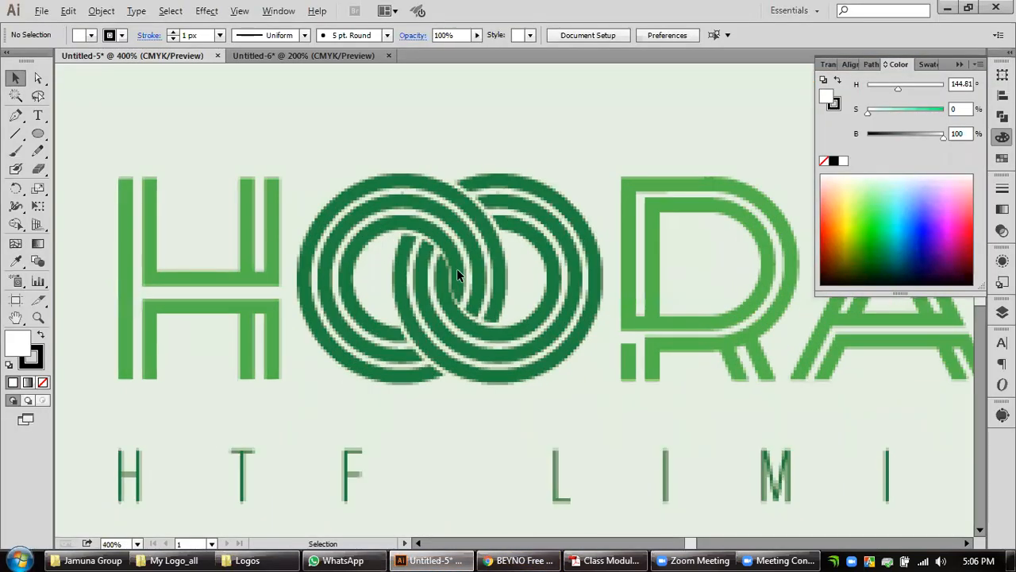
# Return to the Untitled-6 document and place a copy of the interlocking ring pair below the wordmark.
pyautogui.click(341, 56)
pyautogui.moveTo(512, 215); pyautogui.dragTo(619, 223)
pyautogui.moveTo(443, 317); pyautogui.dragTo(531, 233)
pyautogui.click(506, 331)
pyautogui.moveTo(498, 337); pyautogui.dragTo(496, 462)
pyautogui.scroll(-3, 571, 336)
pyautogui.scroll(2, 488, 321)
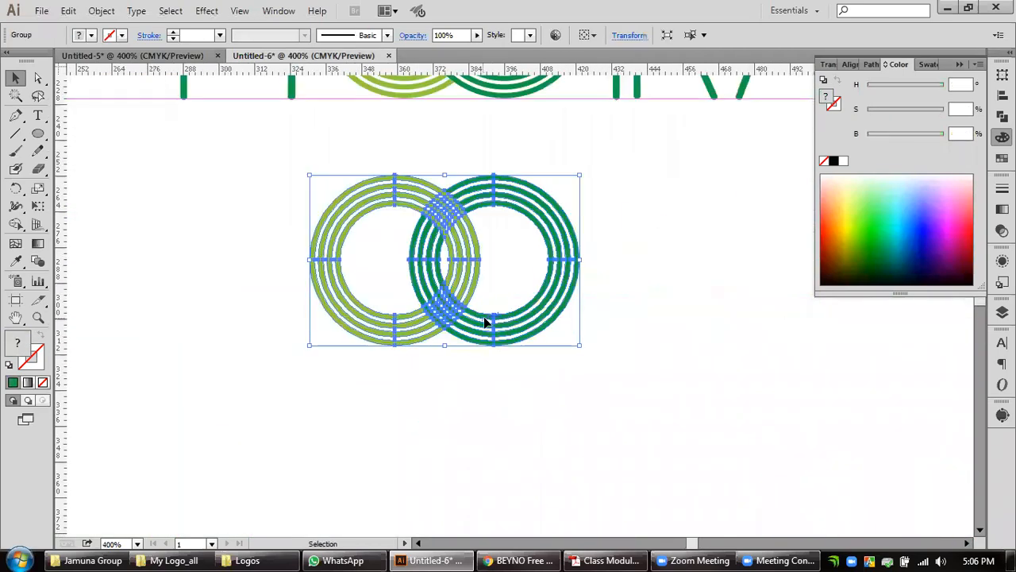
# Enlarge the copied ring pair proportionally, place it just below the wordmark beside the smaller ring pair, and deselect it.
pyautogui.moveTo(579, 346); pyautogui.dragTo(802, 496)
pyautogui.hotkey('ctrl', '-')
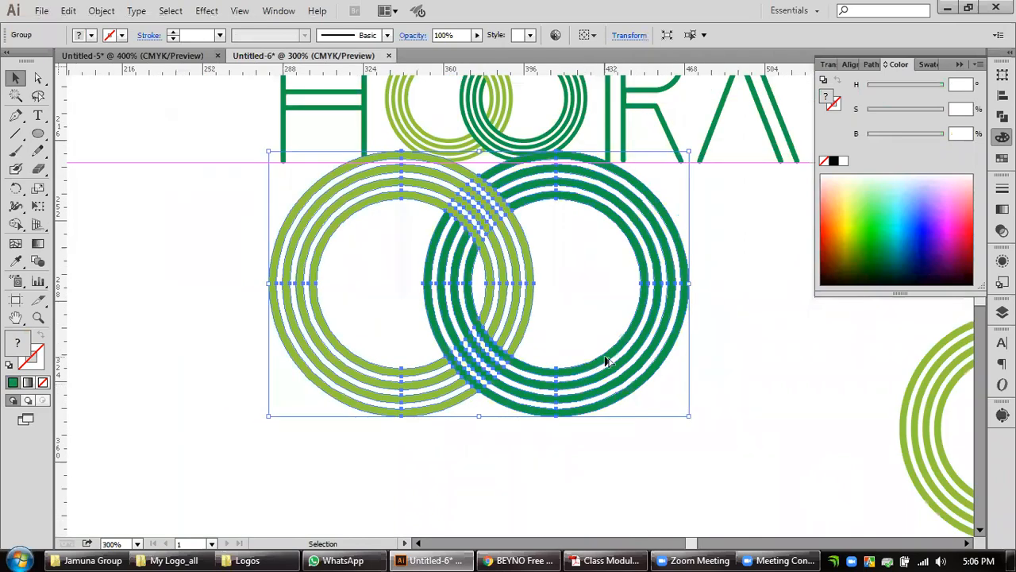
pyautogui.scroll(-2, 601, 362)
pyautogui.moveTo(571, 281); pyautogui.dragTo(507, 143)
pyautogui.moveTo(528, 236); pyautogui.dragTo(615, 385)
pyautogui.click(334, 332)
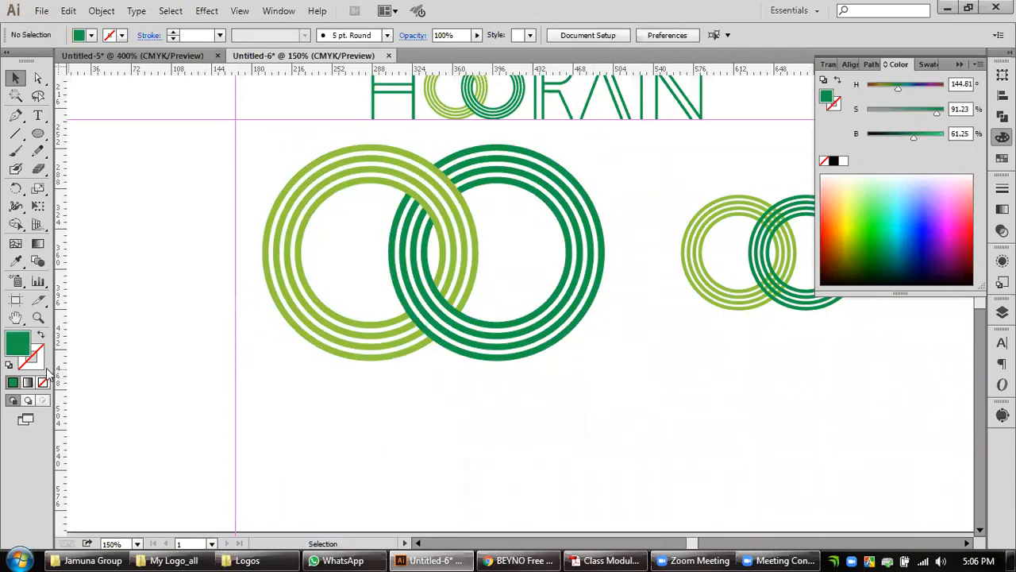
# Inspect the ring crossings of the enlarged pair and compare them with the smaller uncut ring pair.
pyautogui.doubleClick(36, 317)
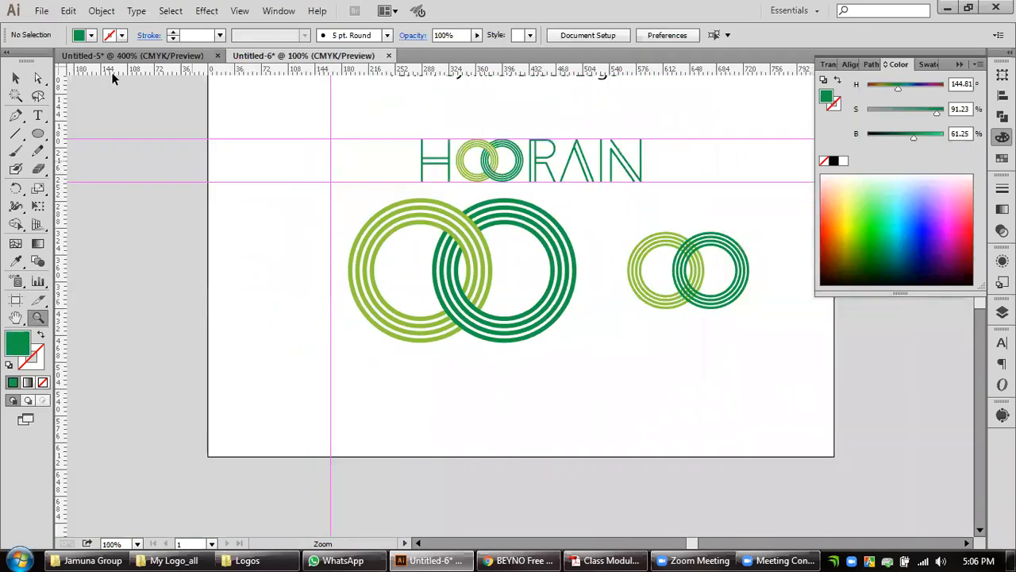
pyautogui.click(15, 77)
pyautogui.moveTo(527, 243); pyautogui.dragTo(491, 312)
pyautogui.scroll(1, 451, 315)
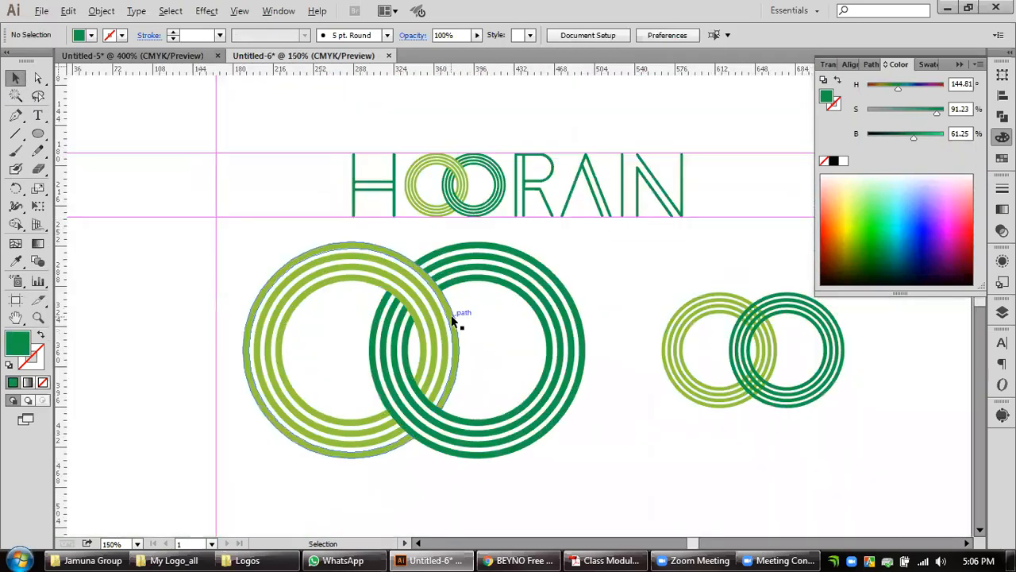
pyautogui.scroll(1, 461, 340)
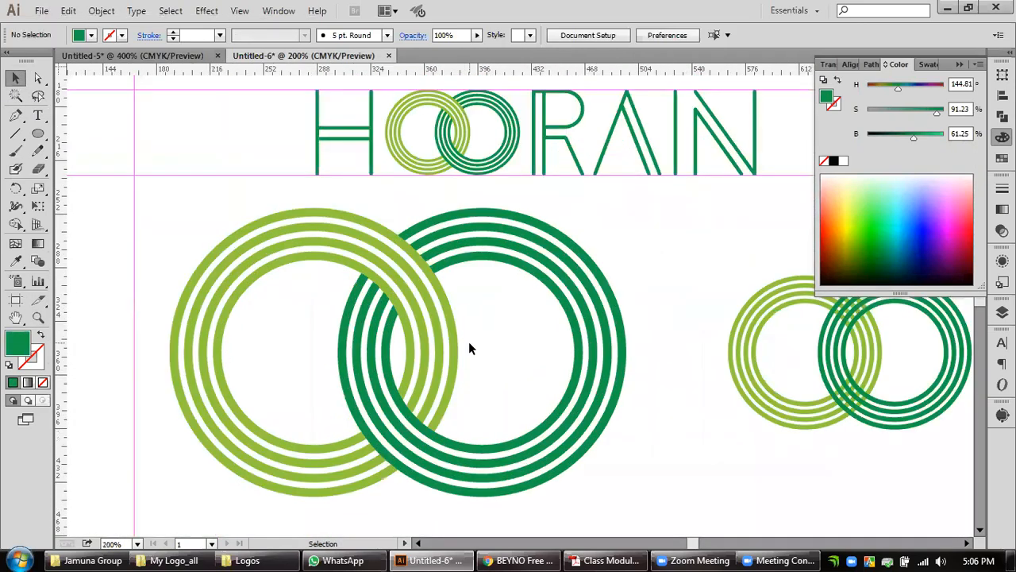
pyautogui.click(456, 353)
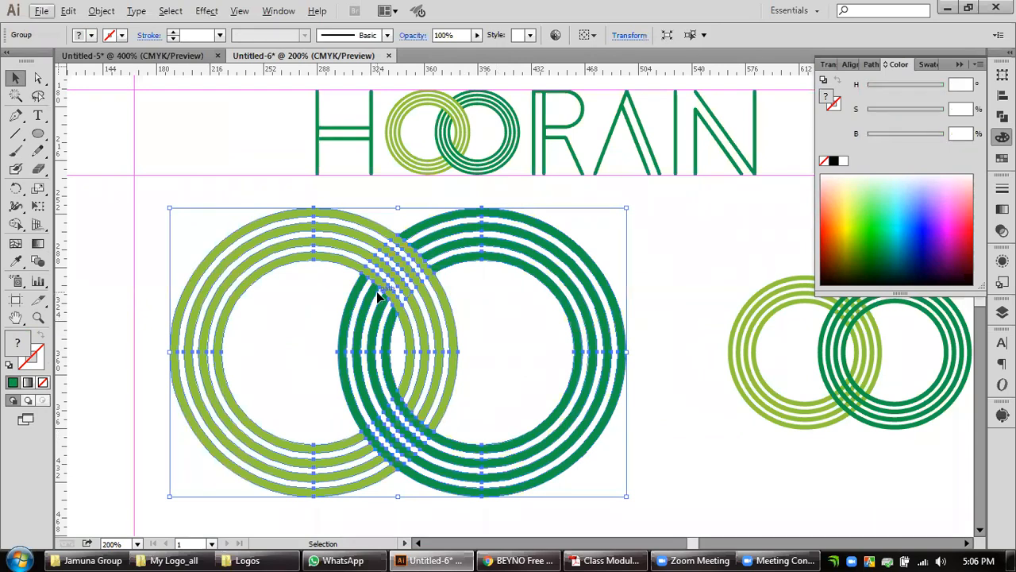
pyautogui.click(514, 332)
pyautogui.click(829, 361)
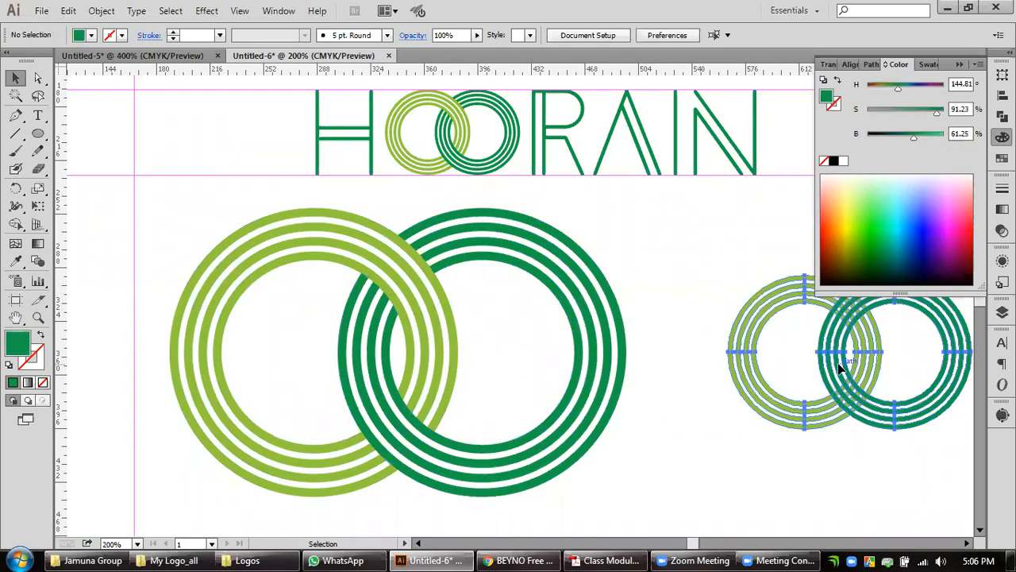
pyautogui.click(673, 345)
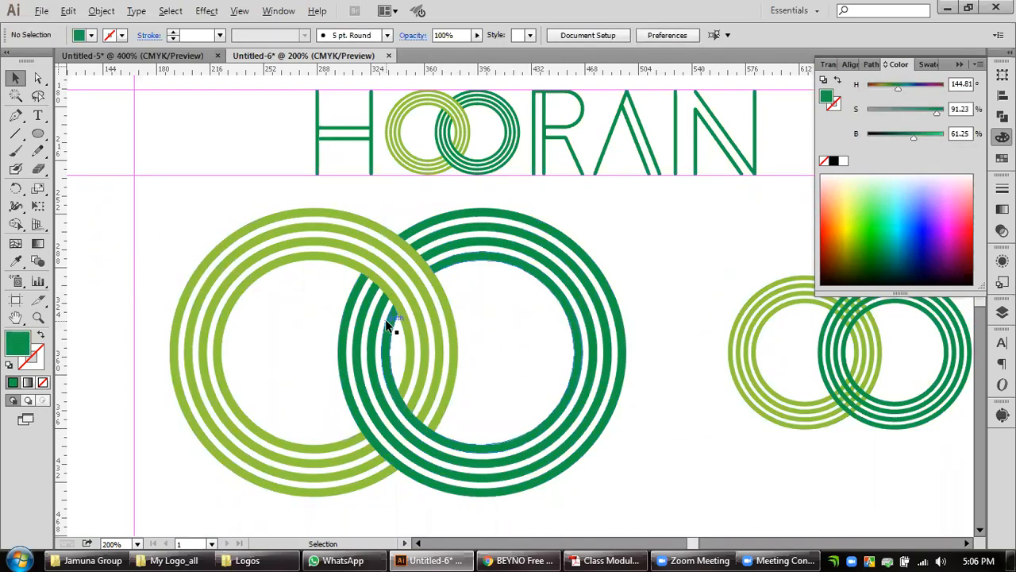
# Ungroup the enlarged ring pair and deselect it.
pyautogui.scroll(1, 390, 319)
pyautogui.scroll(-2, 390, 319)
pyautogui.click(407, 334)
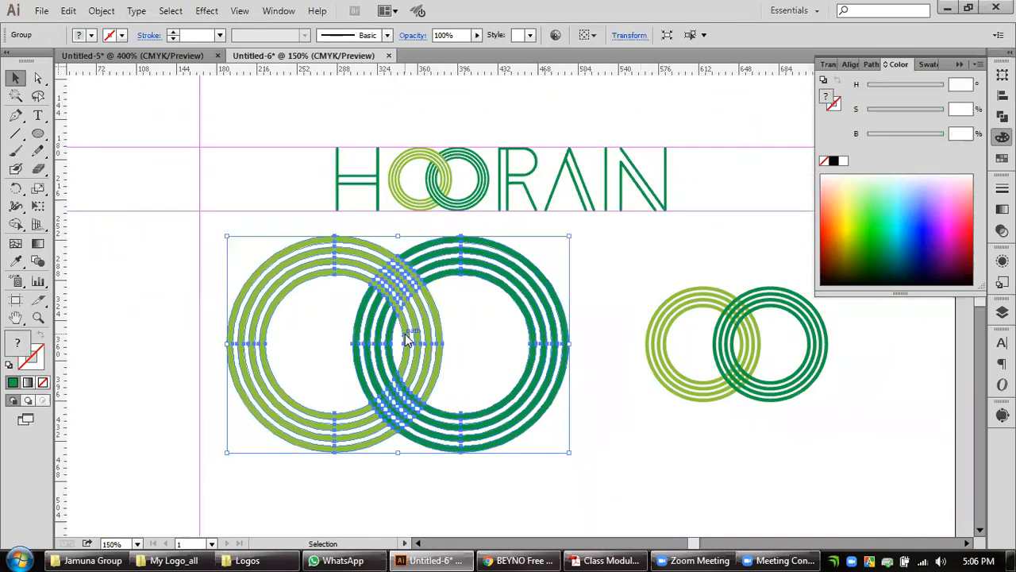
pyautogui.rightClick(406, 334)
pyautogui.click(449, 422)
pyautogui.click(639, 448)
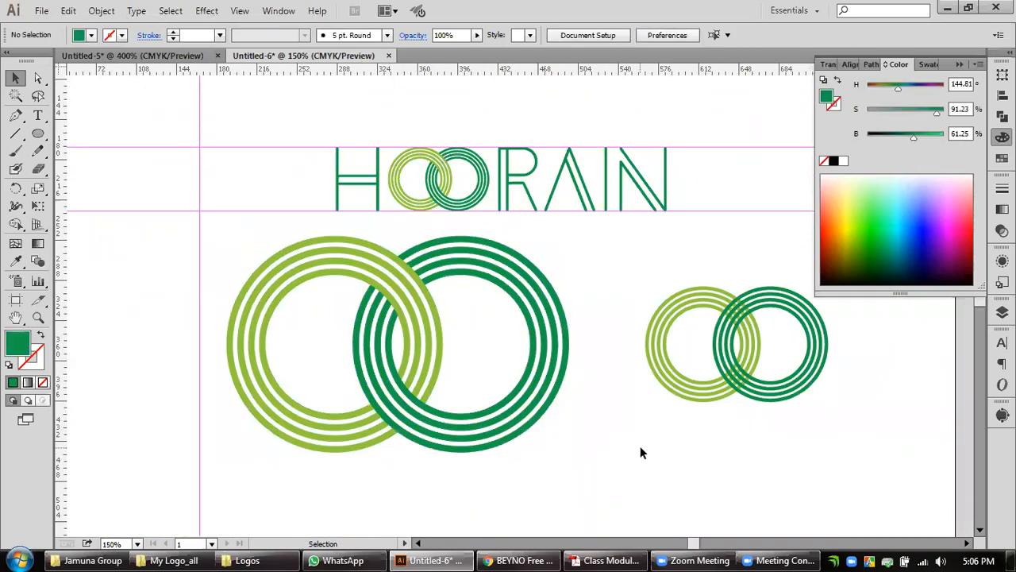
# Select the four light green rings of the enlarged pair and combine them with Pathfinder Unite.
pyautogui.click(410, 350)
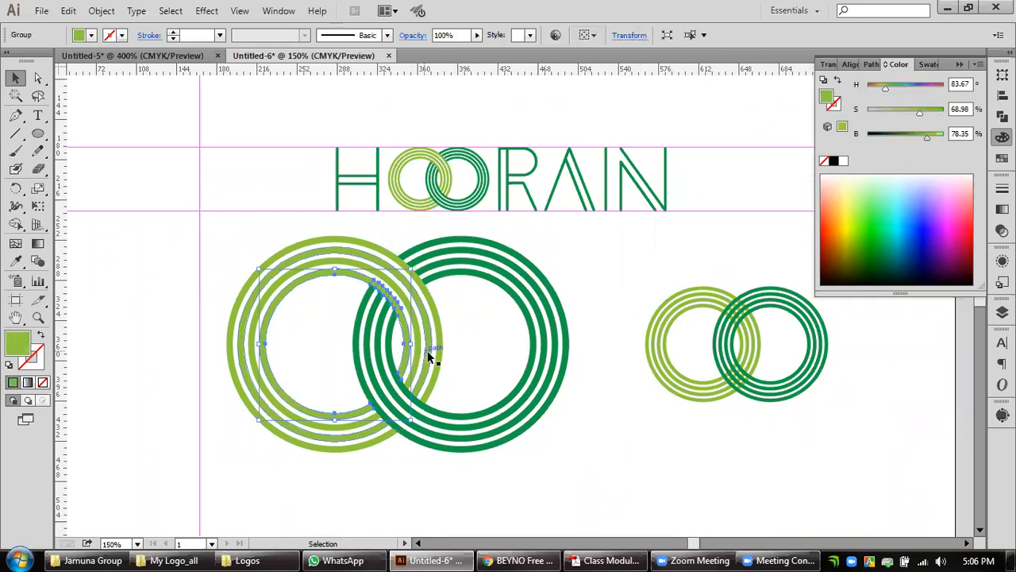
pyautogui.moveTo(465, 341); pyautogui.dragTo(403, 356)
pyautogui.press('a')
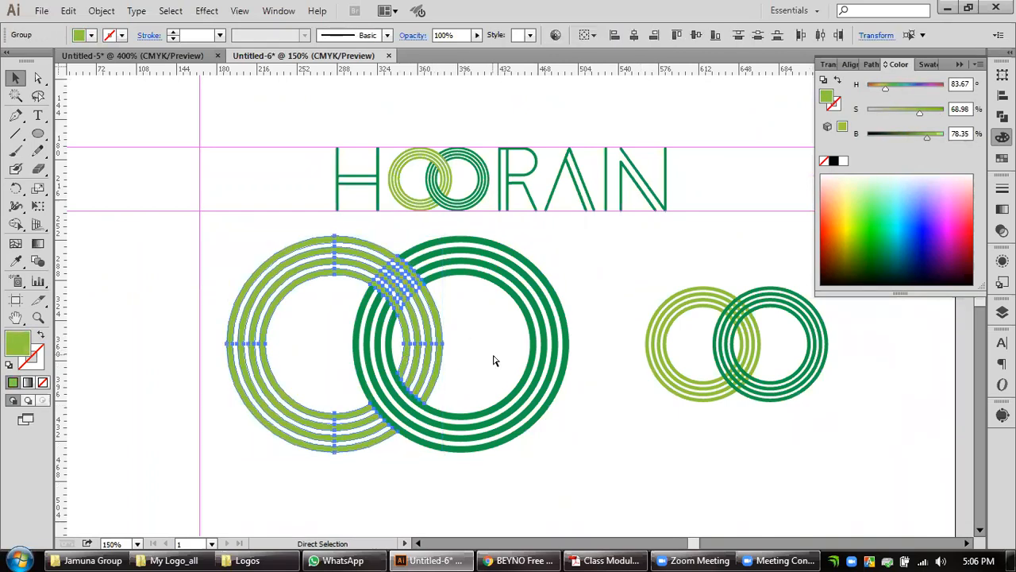
pyautogui.press('v')
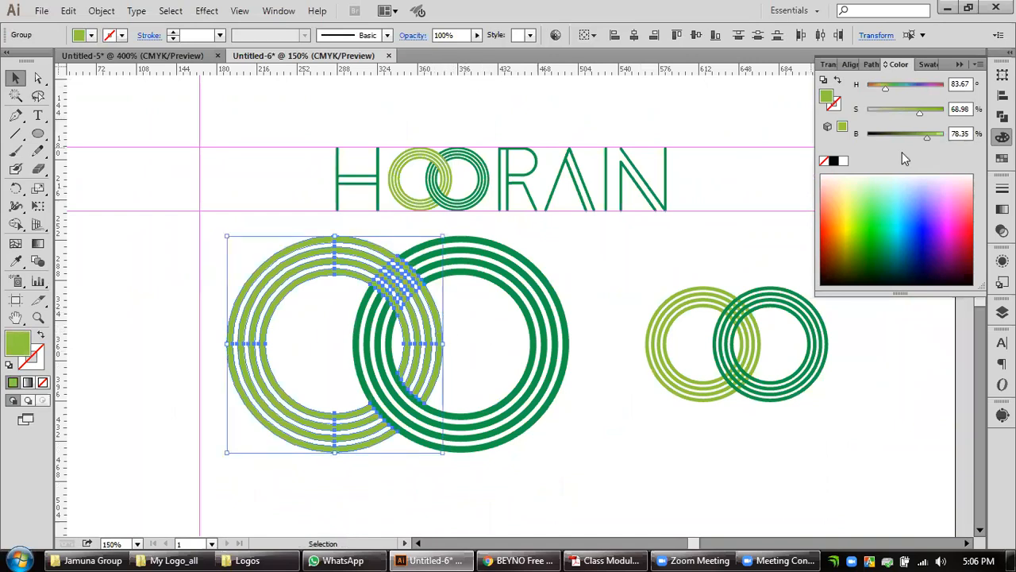
pyautogui.click(1002, 116)
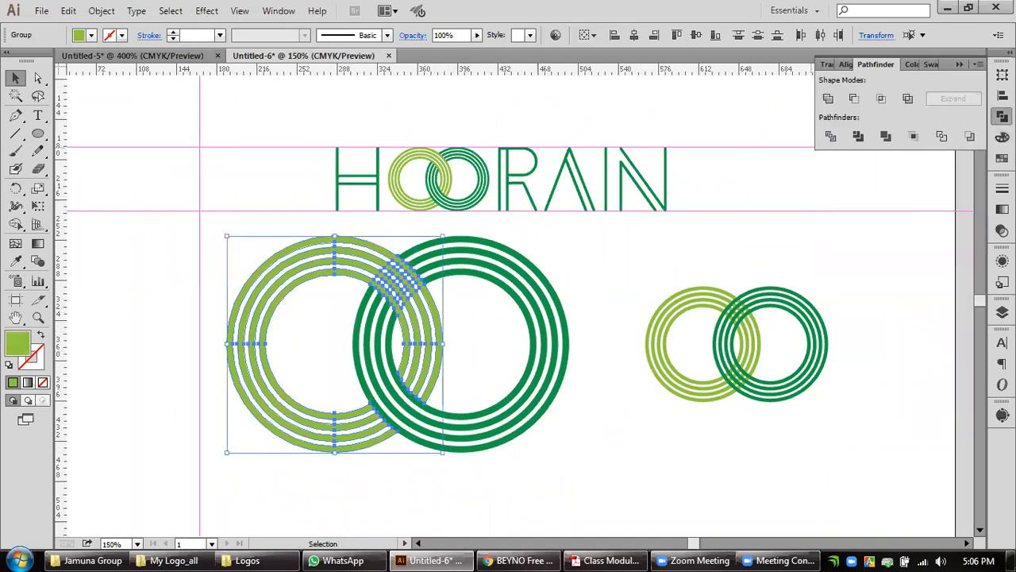
pyautogui.click(828, 99)
# Unite the dark green rings of the enlarged pair into a compound shape, expand it and deselect.
pyautogui.moveTo(589, 293); pyautogui.dragTo(573, 322)
pyautogui.click(567, 333)
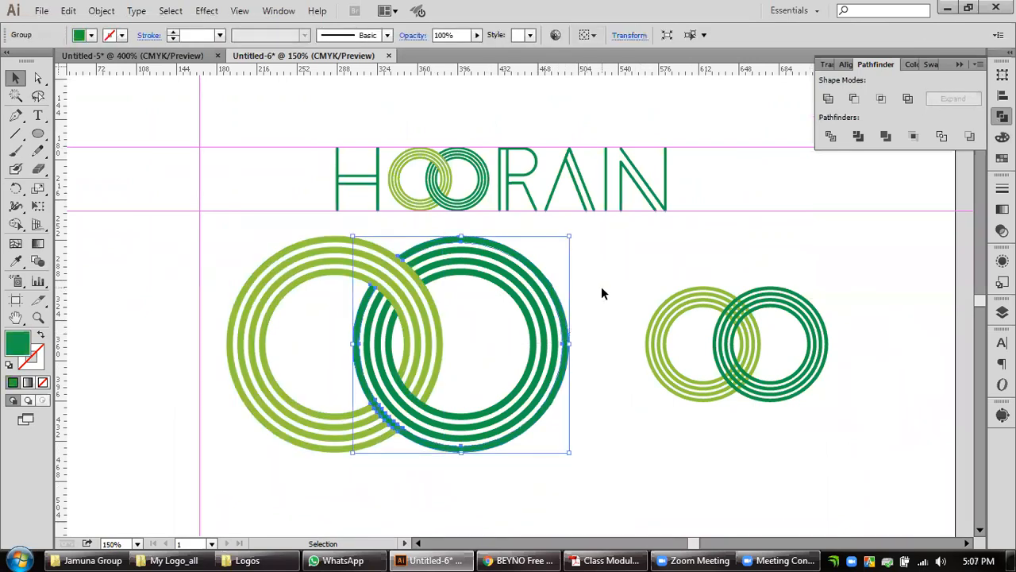
pyautogui.click(828, 100)
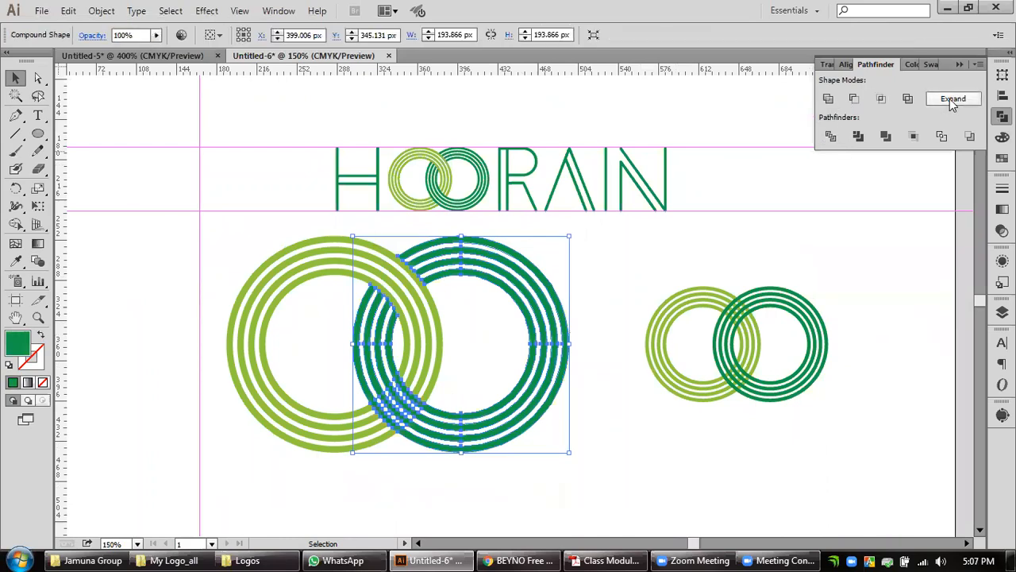
pyautogui.click(618, 308)
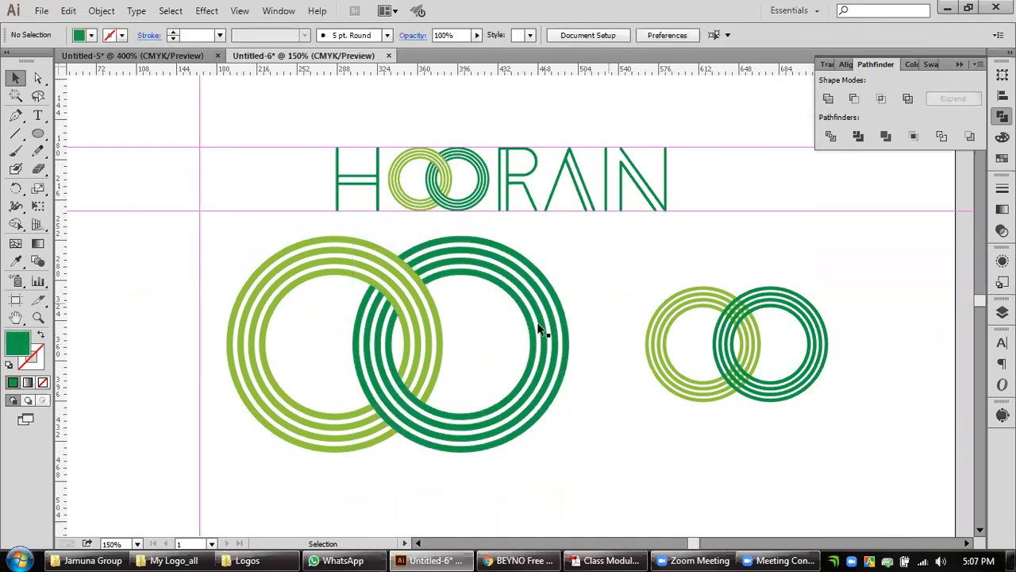
# Place a horizontal and a vertical guide through the centre of the large light green rings, and deselect them.
pyautogui.scroll(1, 358, 391)
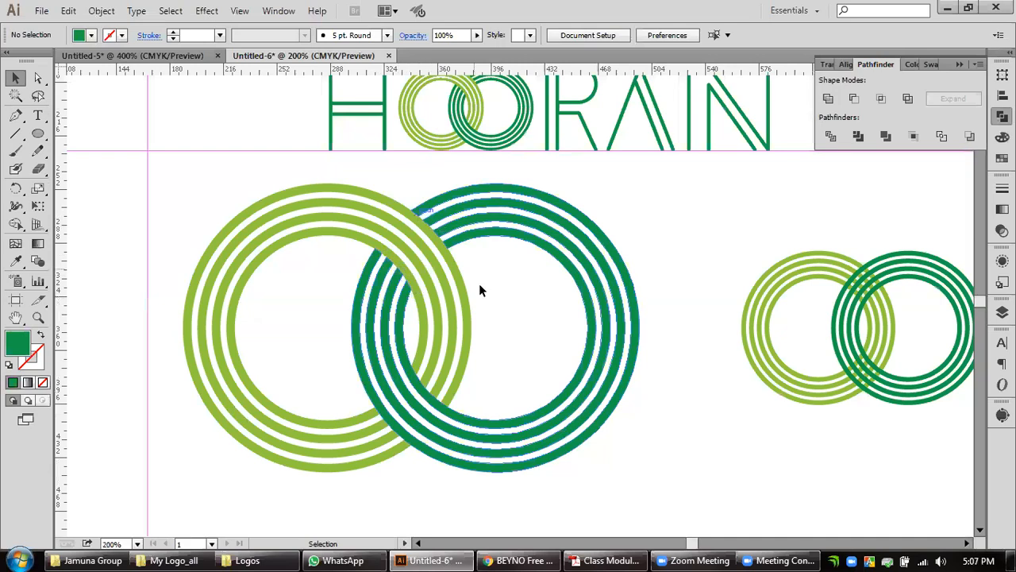
pyautogui.moveTo(492, 294); pyautogui.dragTo(524, 302)
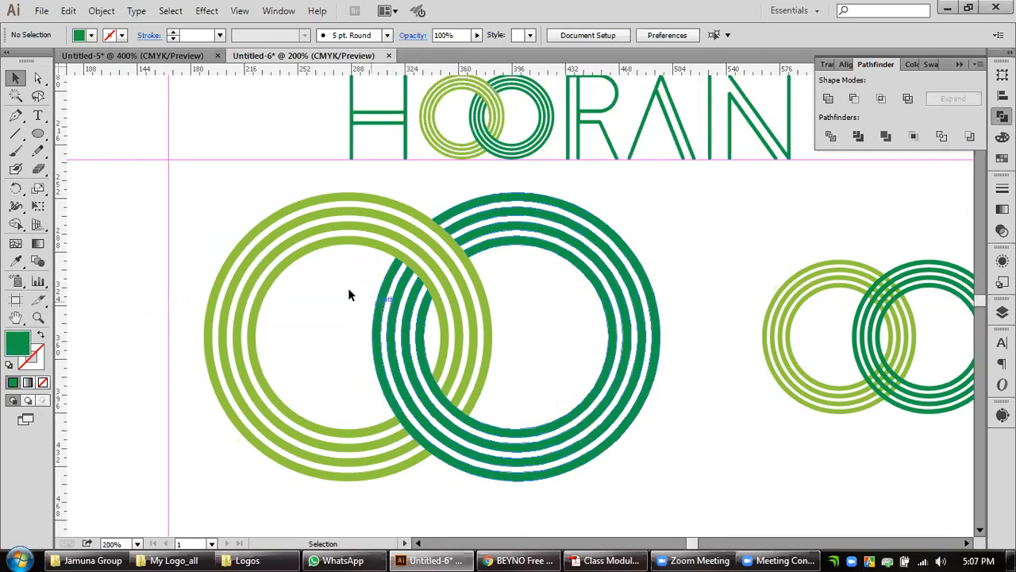
pyautogui.click(333, 251)
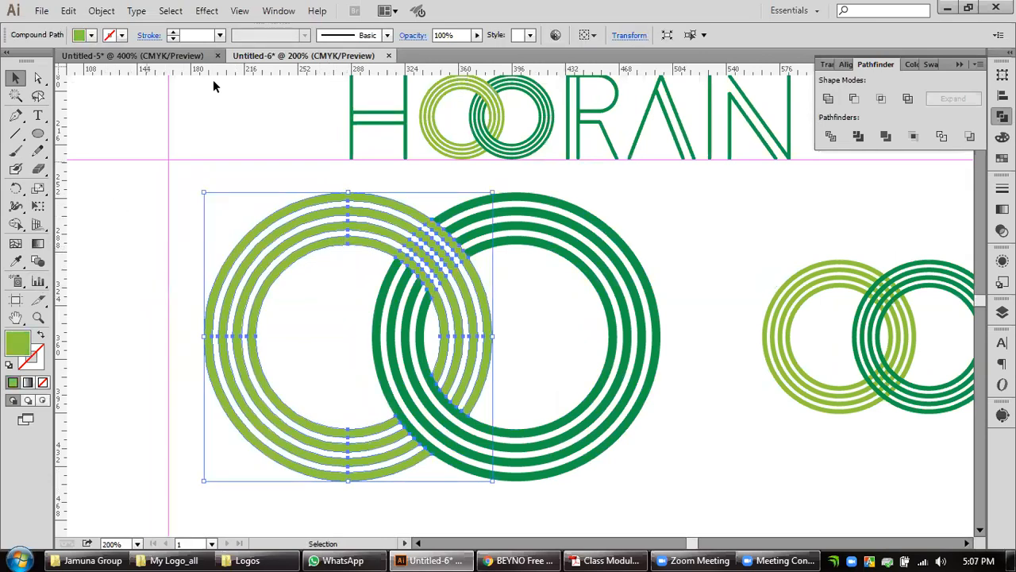
pyautogui.moveTo(331, 69); pyautogui.dragTo(494, 337)
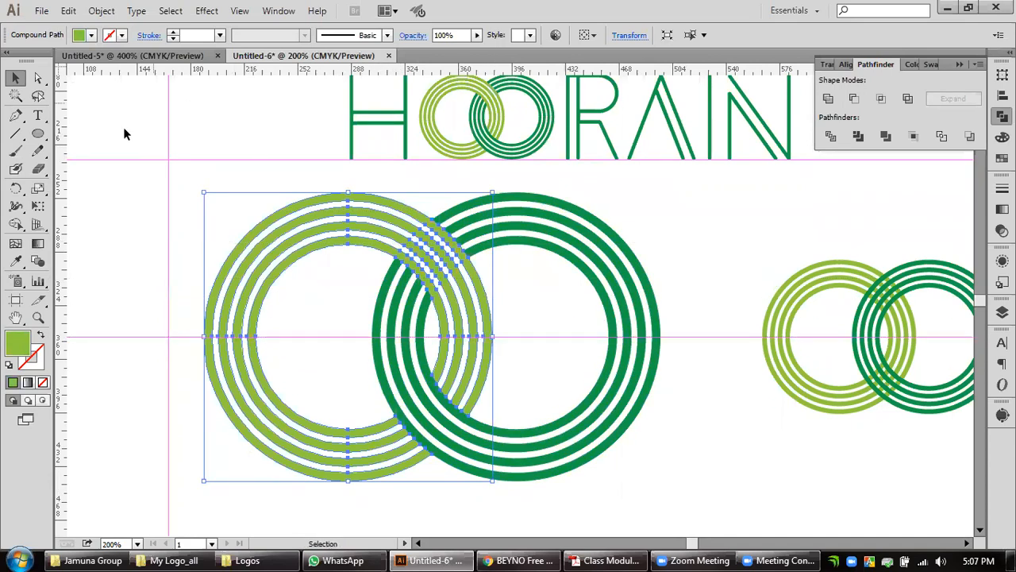
pyautogui.moveTo(63, 221); pyautogui.dragTo(348, 194)
pyautogui.click(83, 264)
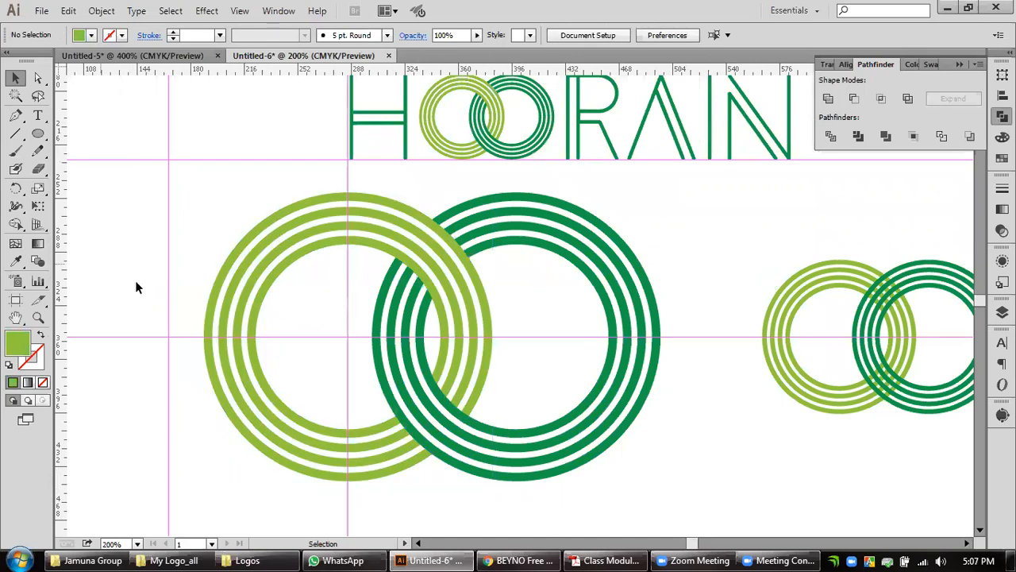
# Draw a light green filled circle from the guides' intersection, slightly smaller than the innermost light green ring's opening, and deselect it.
pyautogui.moveTo(276, 313); pyautogui.dragTo(291, 293)
pyautogui.click(39, 134)
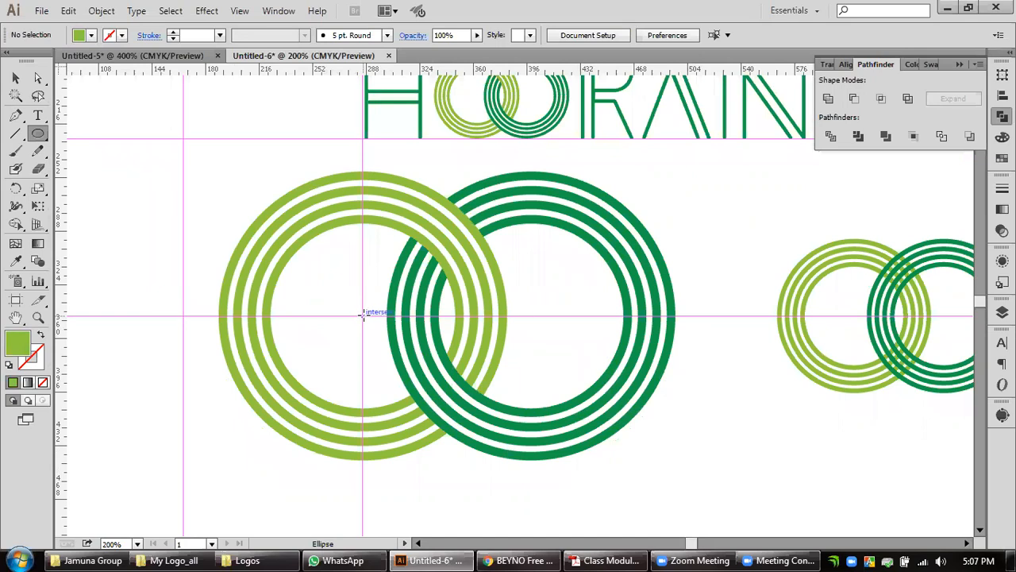
pyautogui.moveTo(362, 315); pyautogui.dragTo(451, 400)
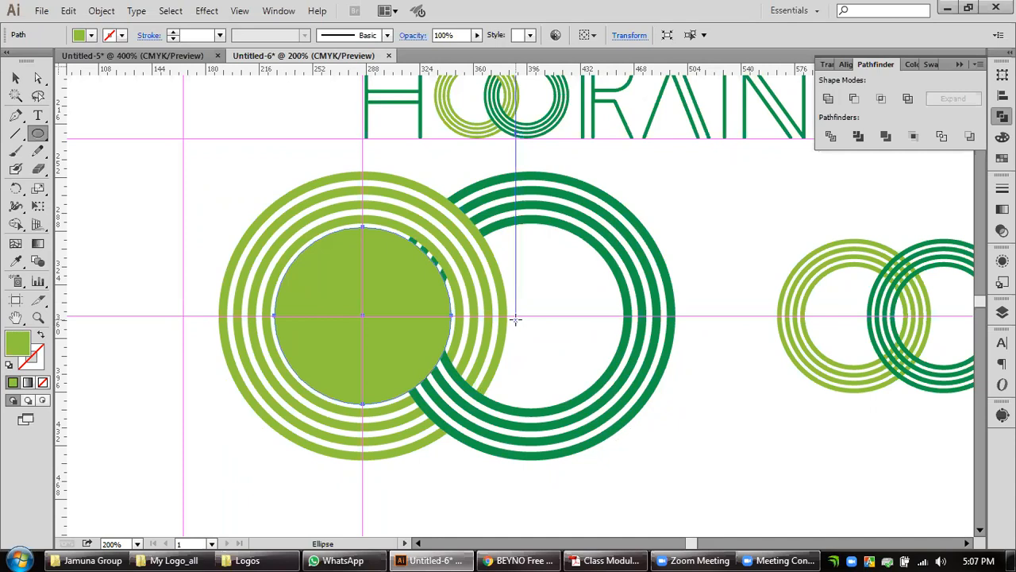
pyautogui.click(15, 78)
pyautogui.click(83, 235)
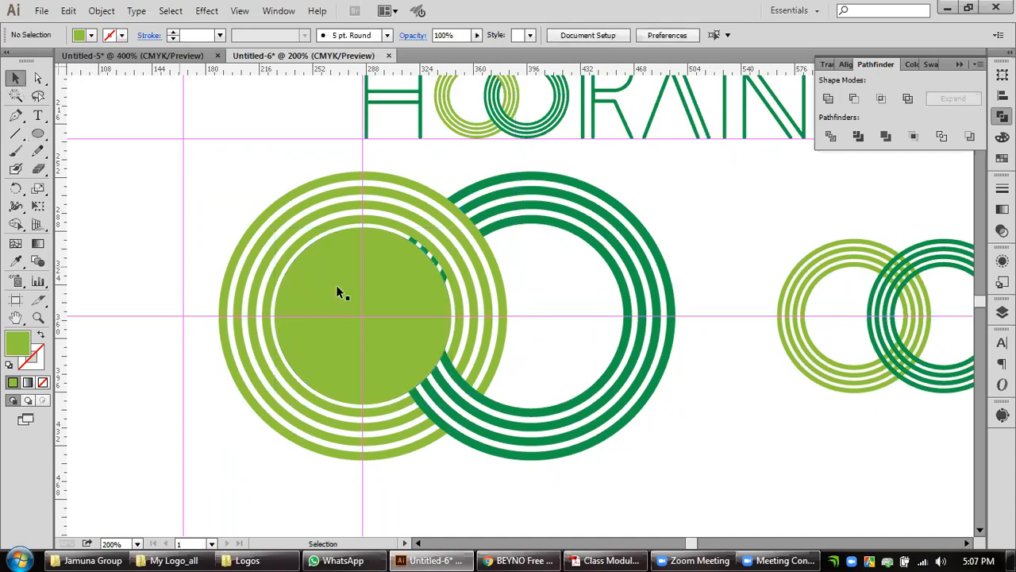
# Duplicate the light green filled circle into the centre of the dark green rings.
pyautogui.scroll(1, 367, 338)
pyautogui.moveTo(412, 288); pyautogui.dragTo(468, 293)
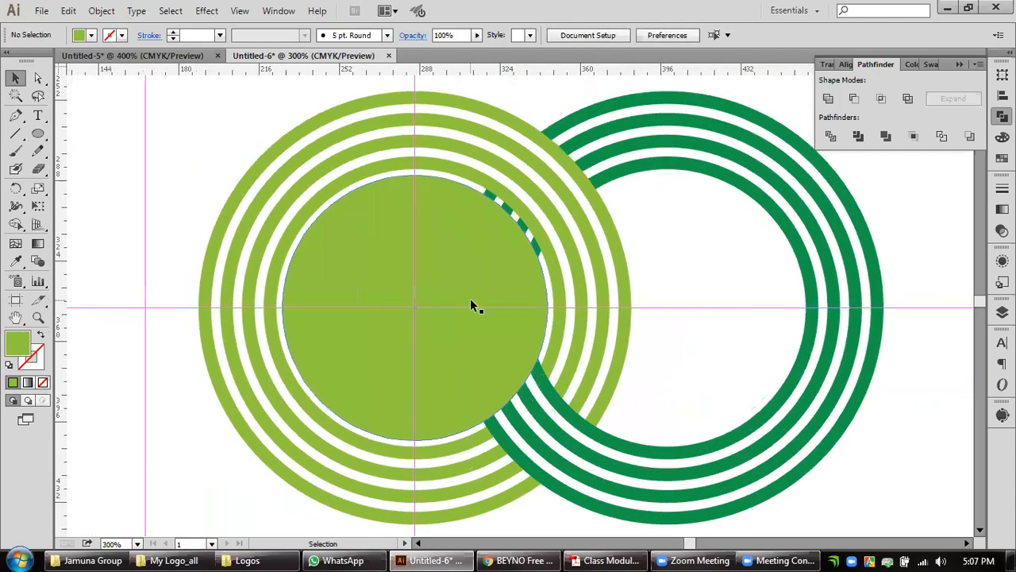
pyautogui.click(467, 275)
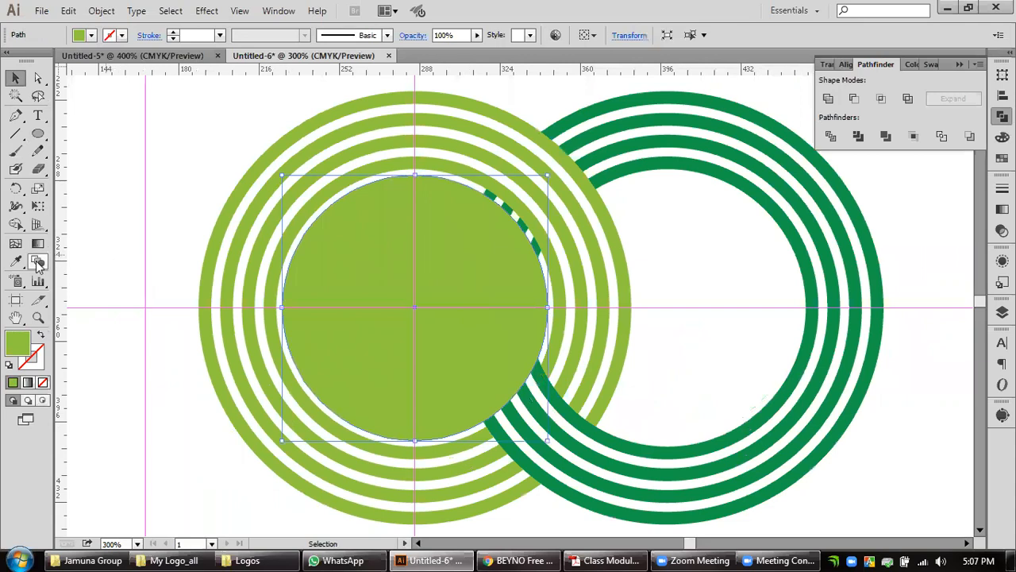
pyautogui.moveTo(471, 292); pyautogui.dragTo(717, 282)
# Fill the circle inside the light green rings with the dark green sampled from the other rings, and deselect it.
pyautogui.click(442, 269)
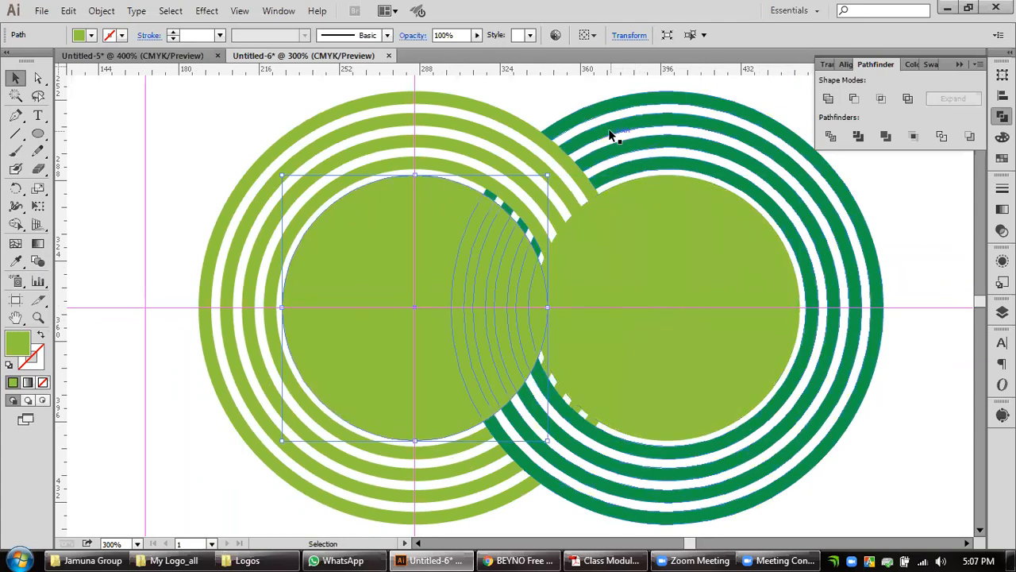
pyautogui.click(15, 261)
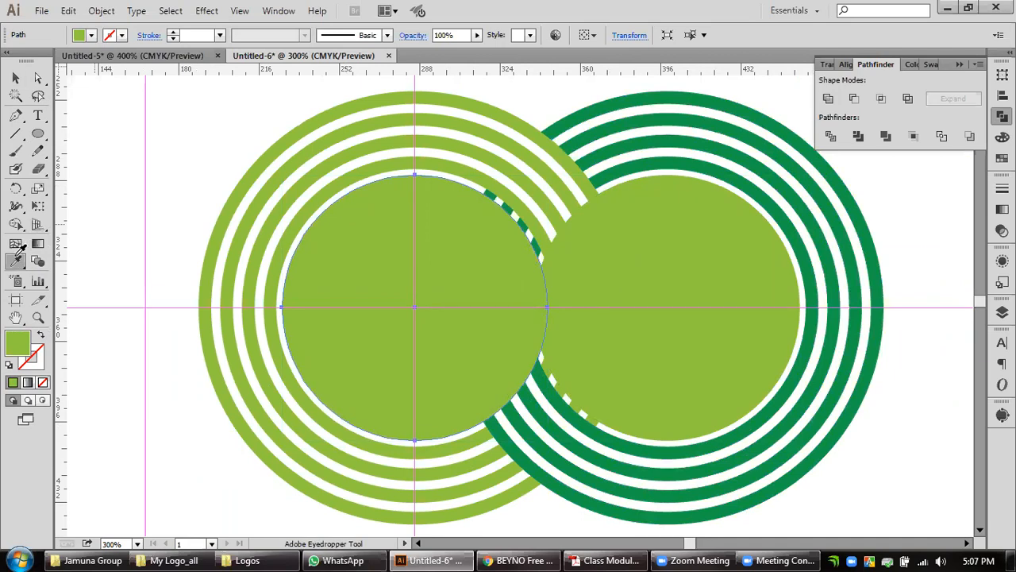
pyautogui.click(611, 145)
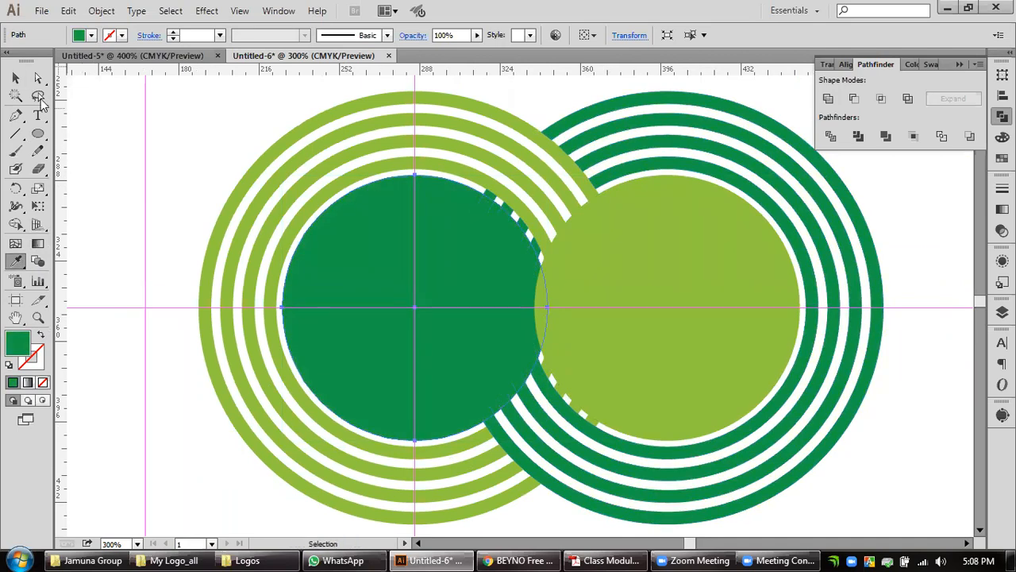
pyautogui.click(15, 77)
pyautogui.click(115, 146)
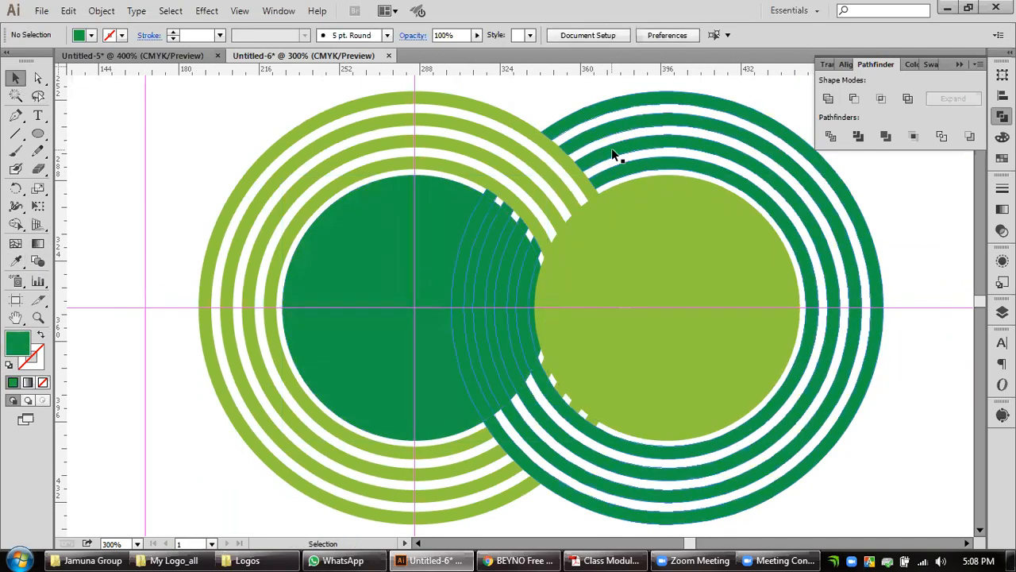
# Select the whole enlarged ring pair with both filled circles and copy it.
pyautogui.scroll(-3, 624, 172)
pyautogui.press('space')
pyautogui.moveTo(696, 241); pyautogui.dragTo(636, 289)
pyautogui.moveTo(658, 366); pyautogui.dragTo(421, 204)
pyautogui.press('ctrl')
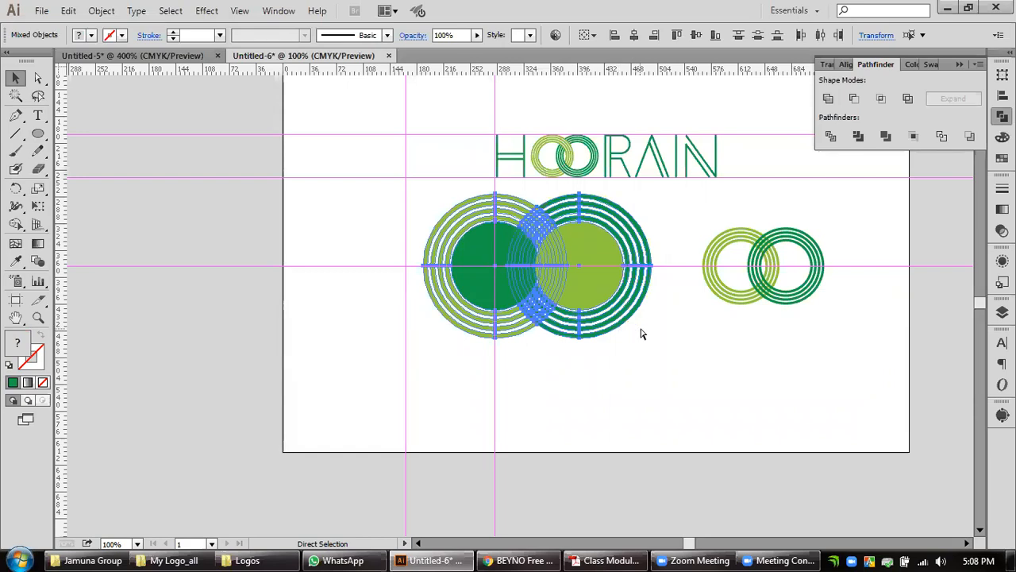
pyautogui.moveTo(658, 374); pyautogui.dragTo(435, 201)
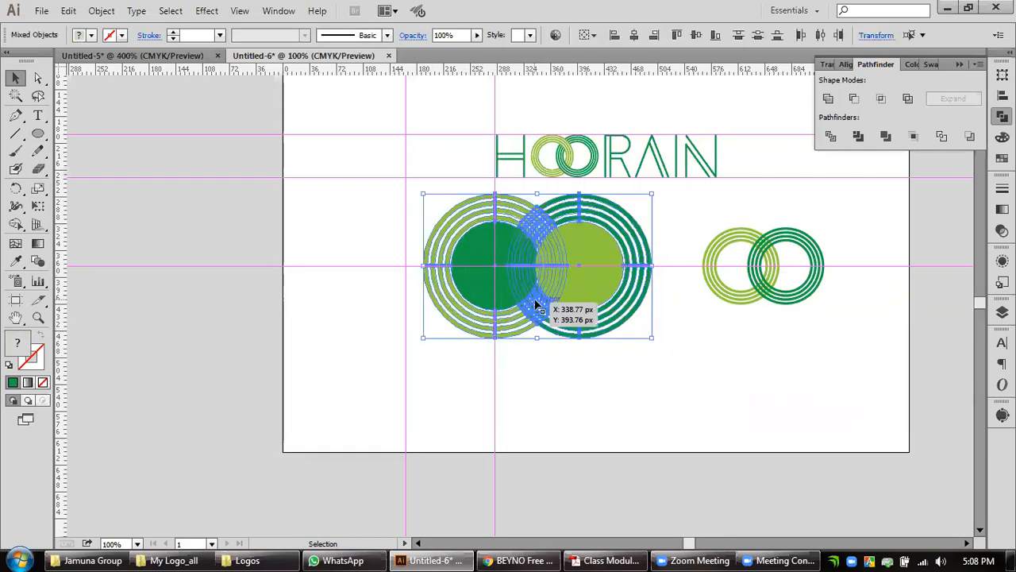
pyautogui.click(554, 371)
pyautogui.moveTo(595, 393); pyautogui.dragTo(434, 203)
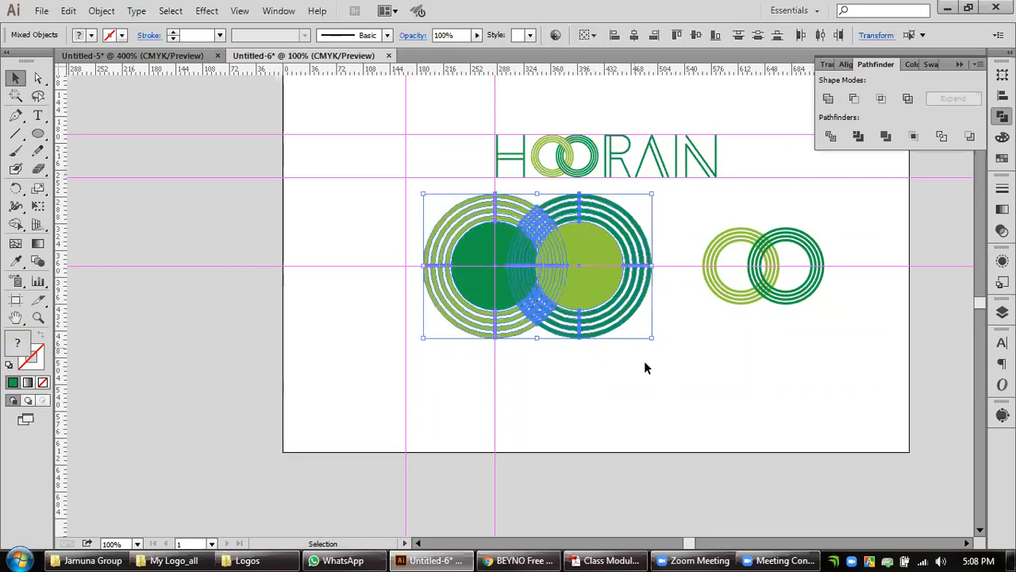
# Create a new document and paste the copied ring pair into it.
pyautogui.click(41, 10)
pyautogui.click(90, 30)
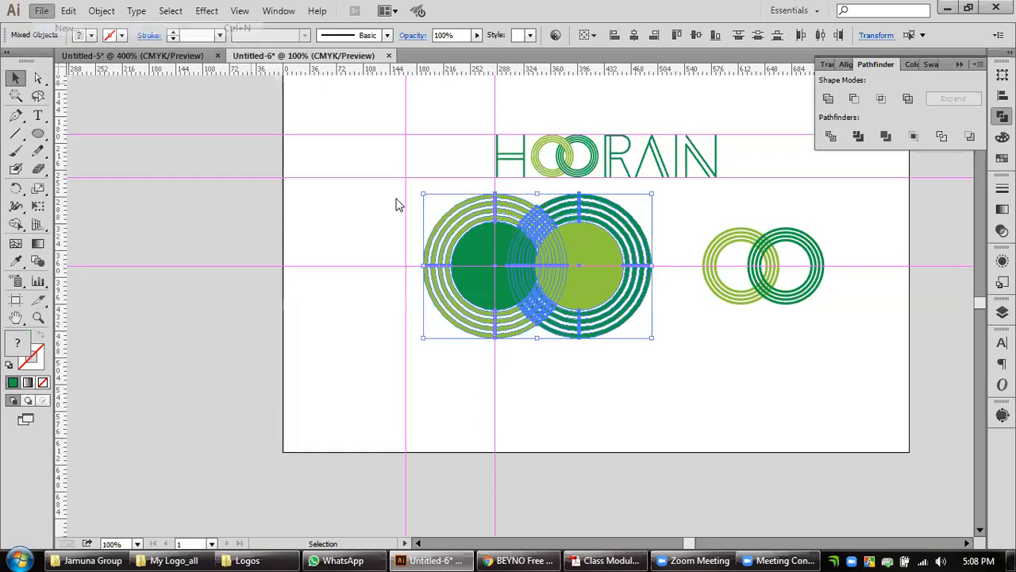
pyautogui.click(385, 469)
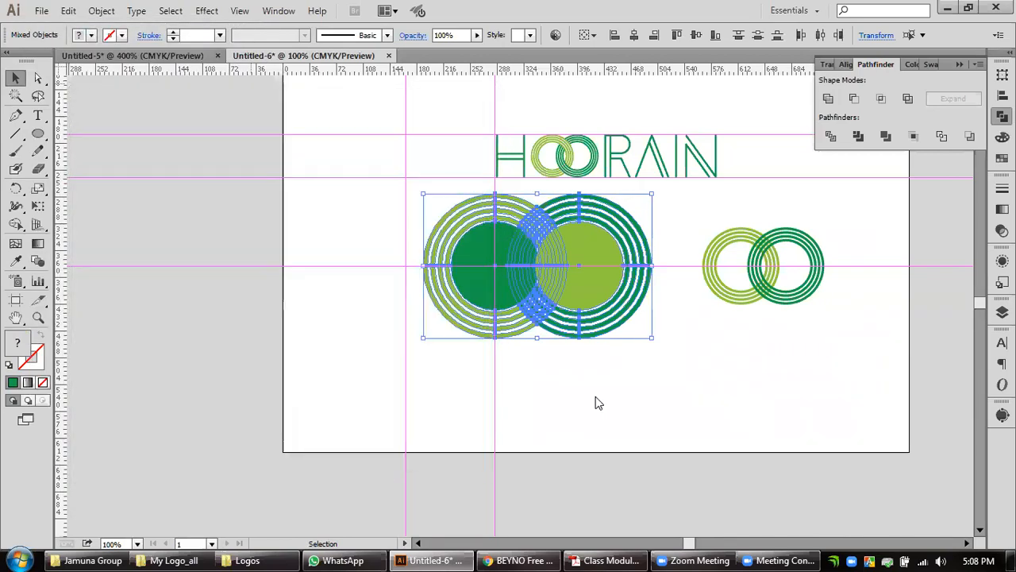
pyautogui.hotkey('ctrl', 'v')
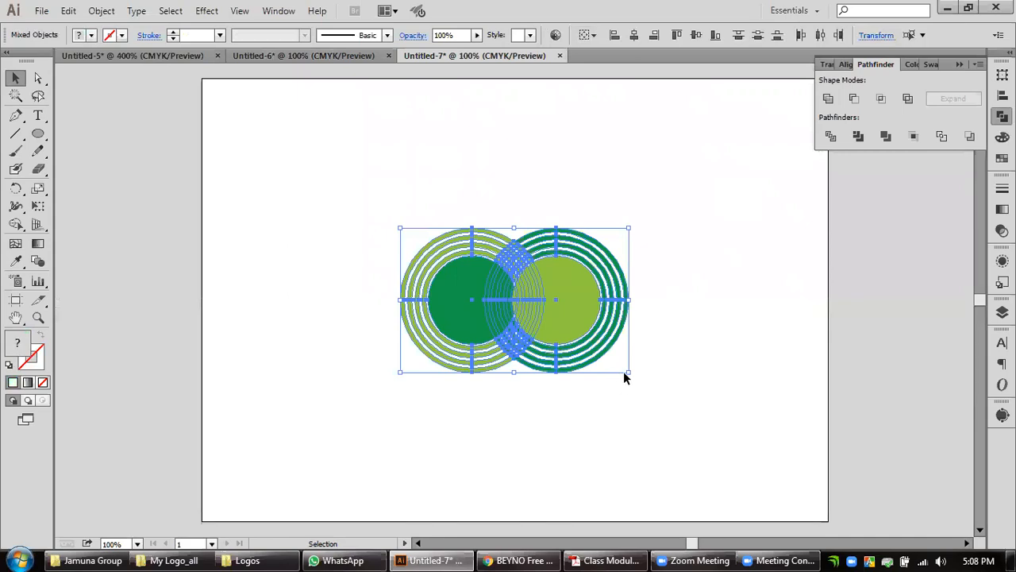
# Scale the pasted ring pair up slightly about its centre and deselect it.
pyautogui.moveTo(628, 371); pyautogui.dragTo(651, 390)
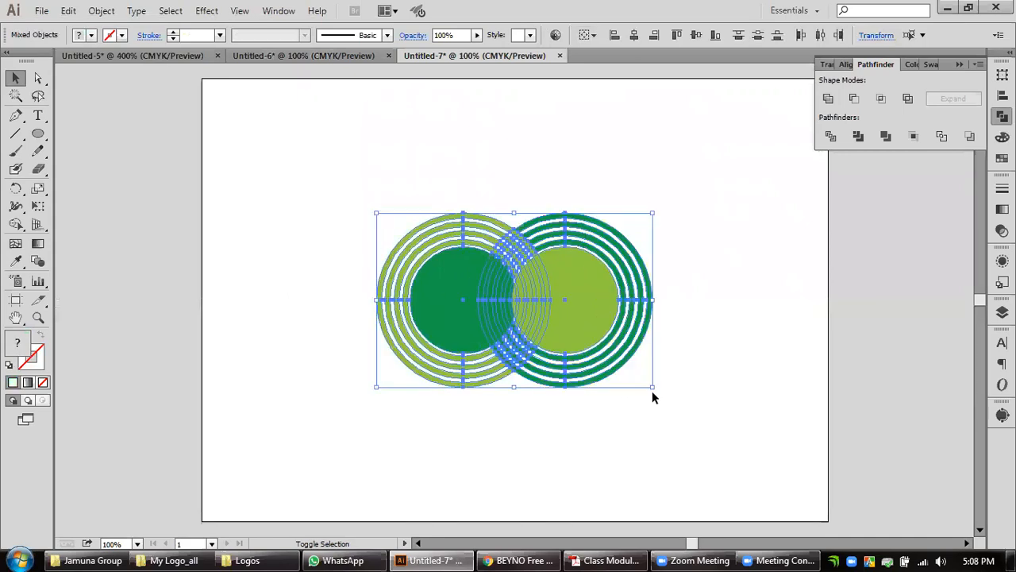
pyautogui.click(696, 336)
pyautogui.scroll(2, 511, 276)
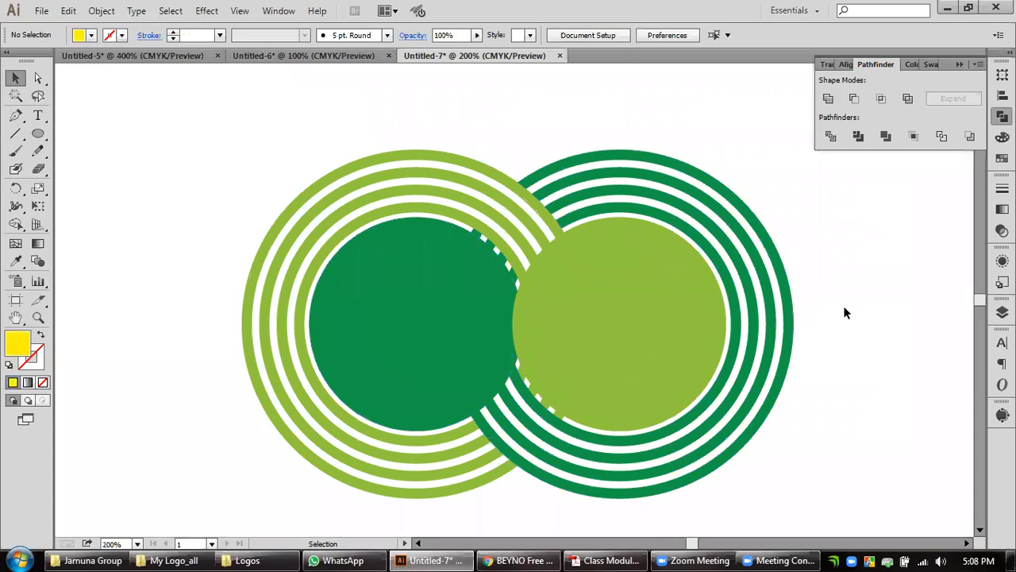
pyautogui.doubleClick(38, 317)
pyautogui.click(15, 78)
pyautogui.scroll(2, 529, 341)
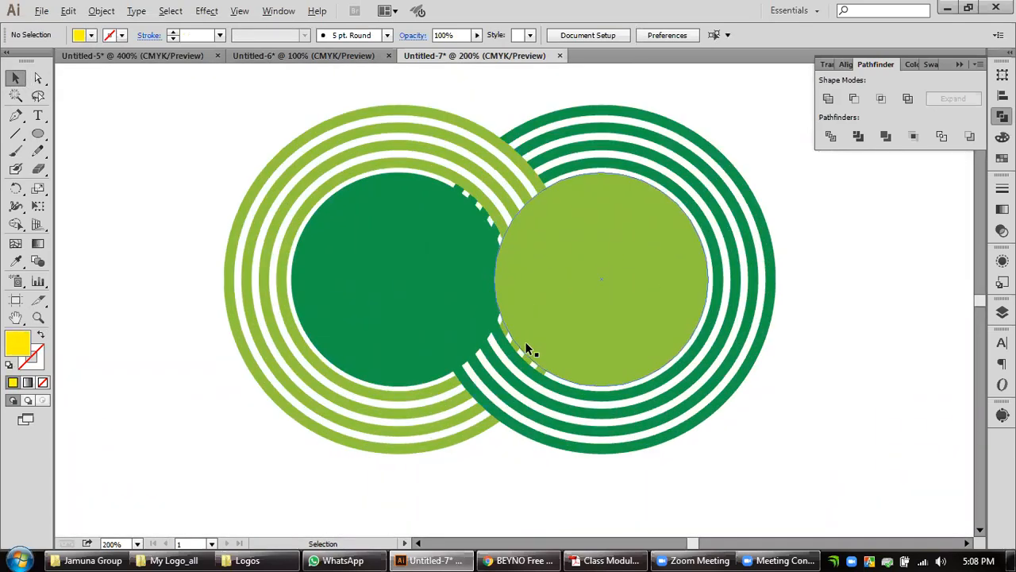
pyautogui.press('space')
# Remove the dark green circle's fill and enlarge it about its centre to meet the innermost light green ring.
pyautogui.click(394, 270)
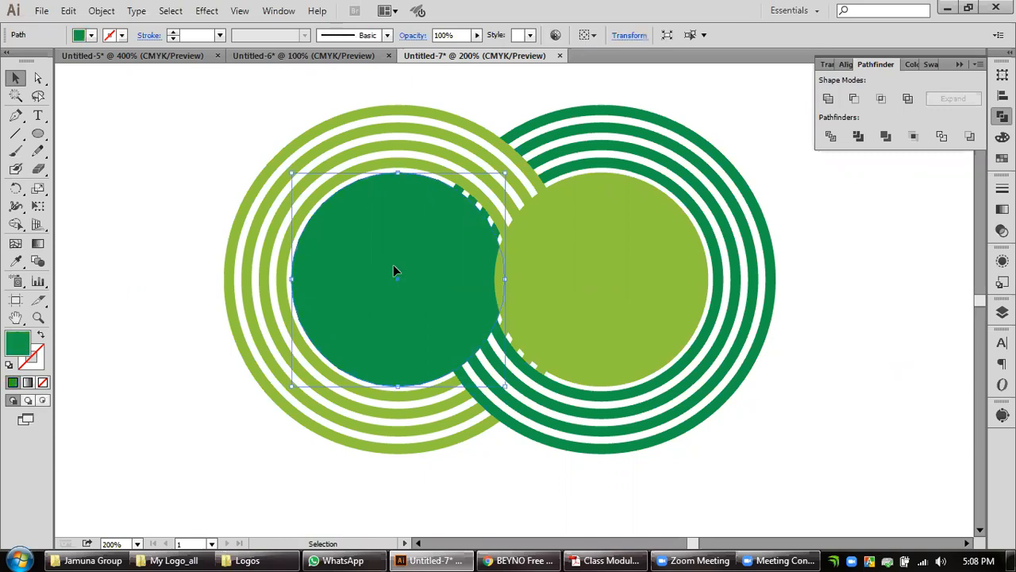
pyautogui.click(42, 382)
pyautogui.scroll(1, 453, 346)
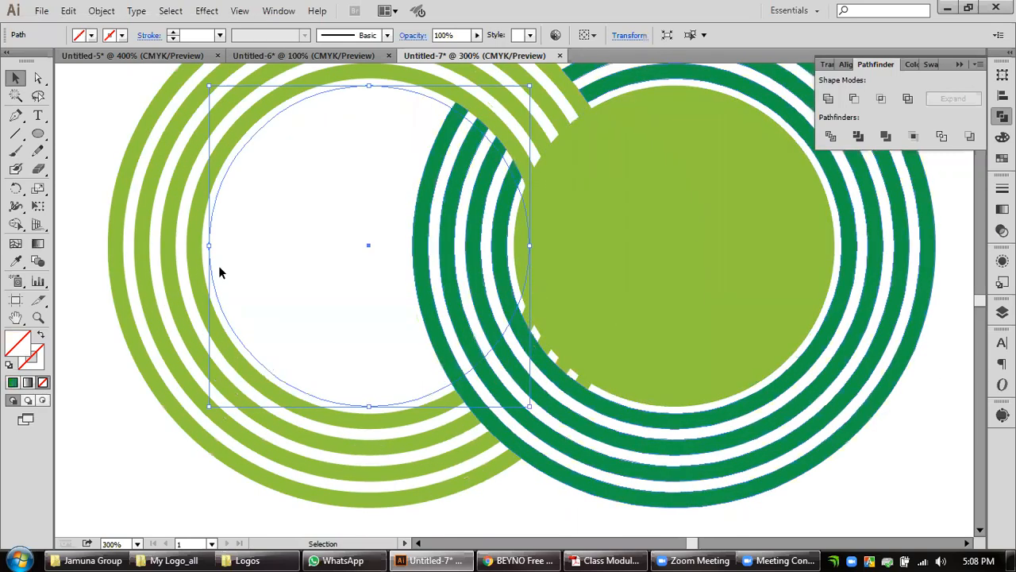
pyautogui.moveTo(209, 247); pyautogui.dragTo(201, 247)
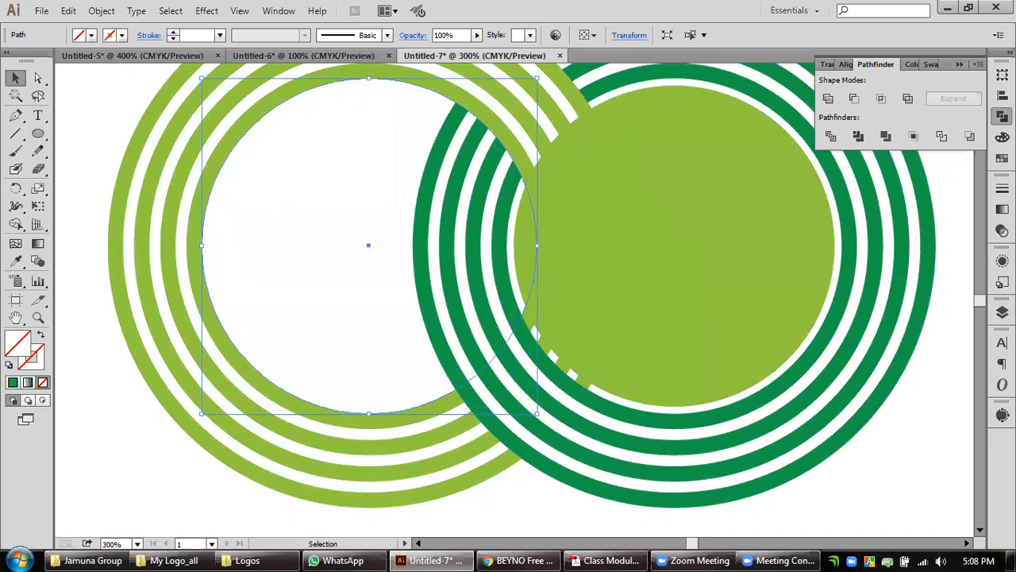
# Give the unfilled circle a black stroke with a weight of 3 px.
pyautogui.click(1001, 188)
pyautogui.click(902, 196)
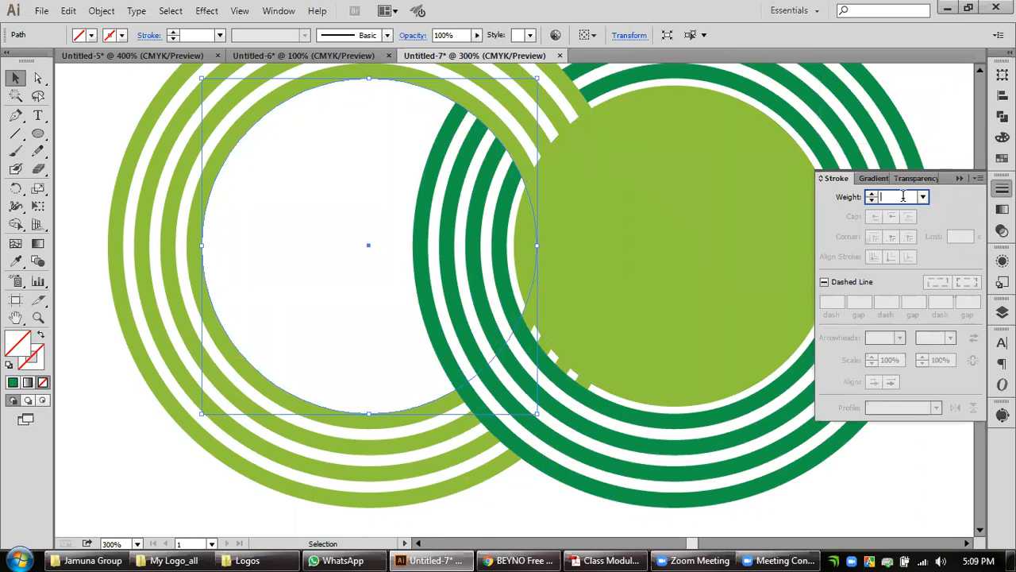
pyautogui.write('1')
pyautogui.press('Return')
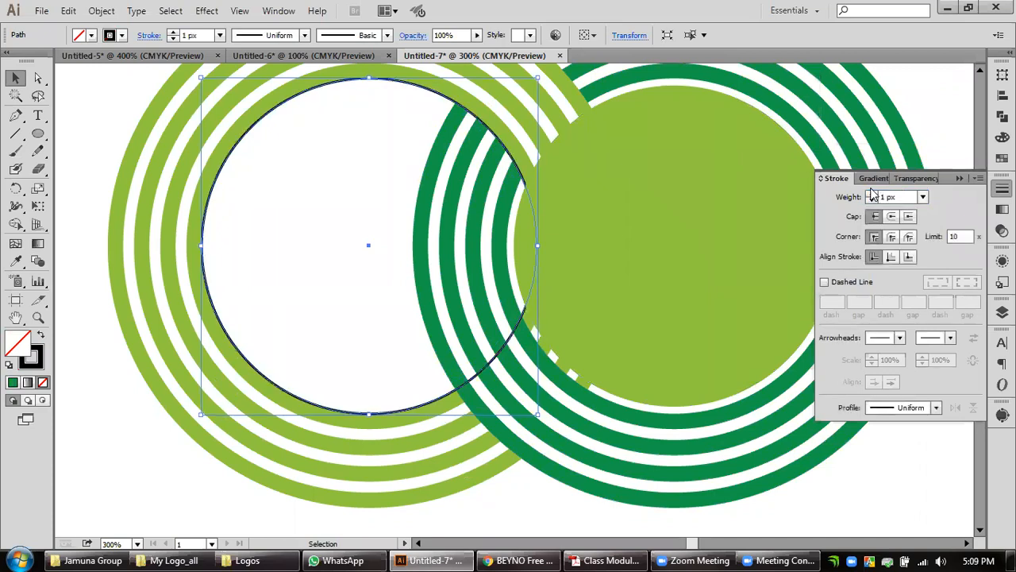
pyautogui.click(872, 194)
pyautogui.click(872, 193)
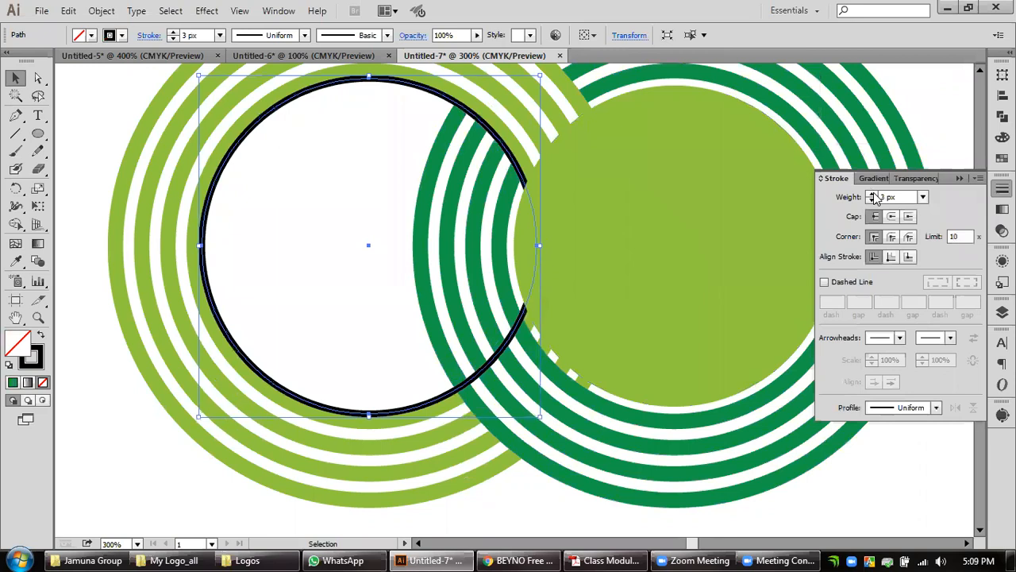
# Compare the circle's stroke aligned to inside, centre and outside, and leave it aligned to inside.
pyautogui.click(891, 257)
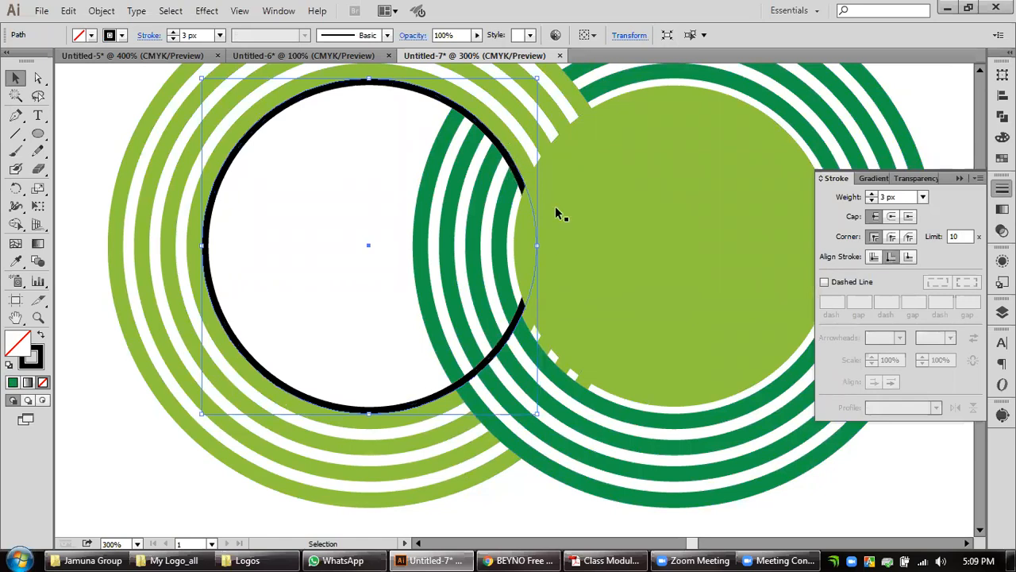
pyautogui.click(873, 257)
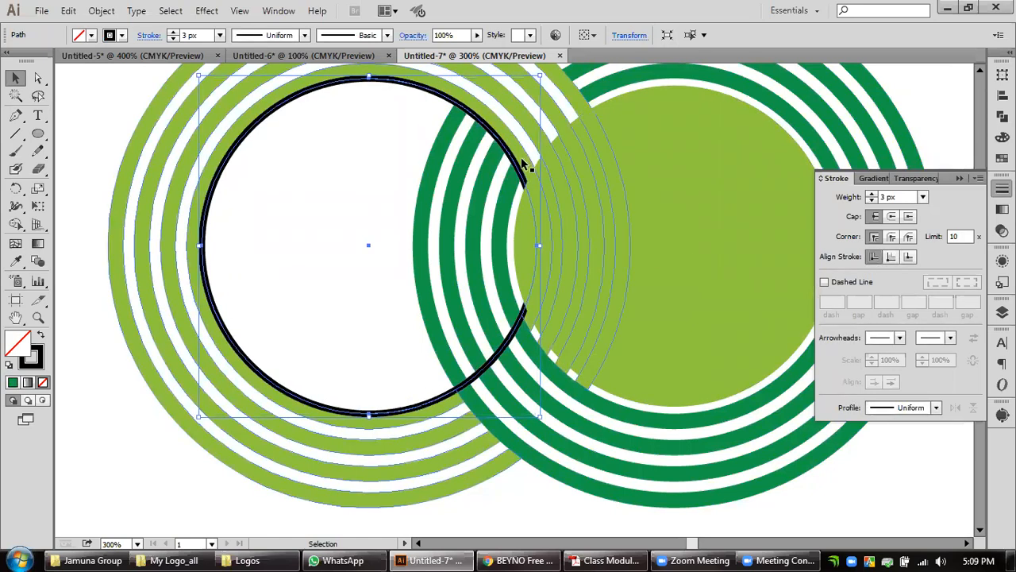
pyautogui.scroll(1, 522, 157)
pyautogui.press('space')
pyautogui.moveTo(521, 157); pyautogui.dragTo(541, 258)
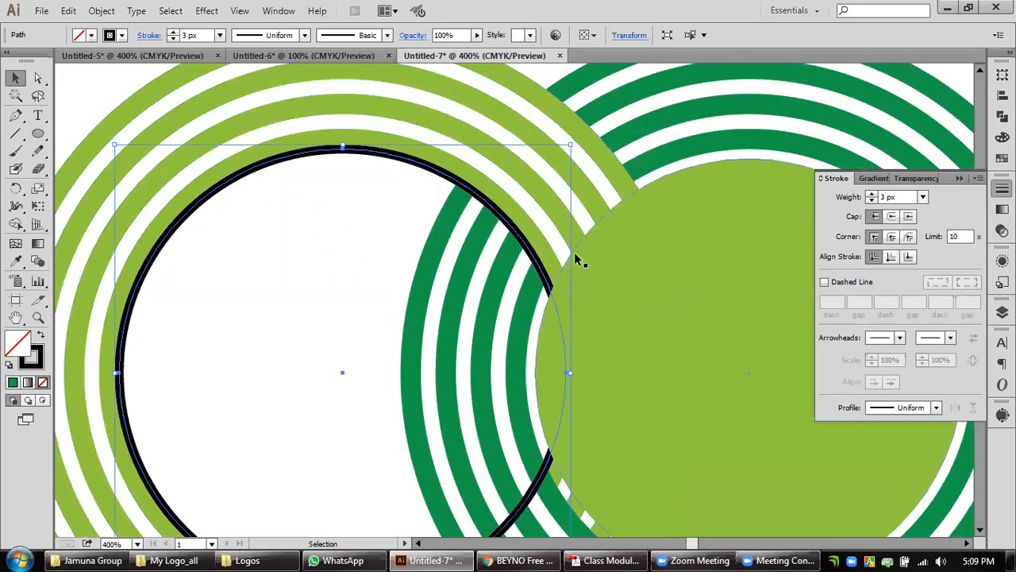
pyautogui.click(891, 256)
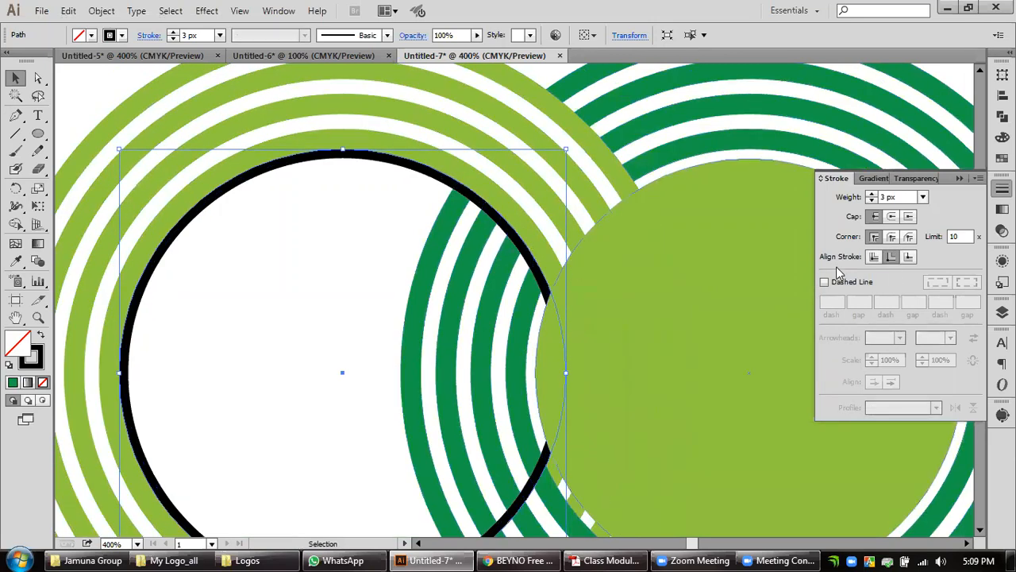
pyautogui.click(910, 257)
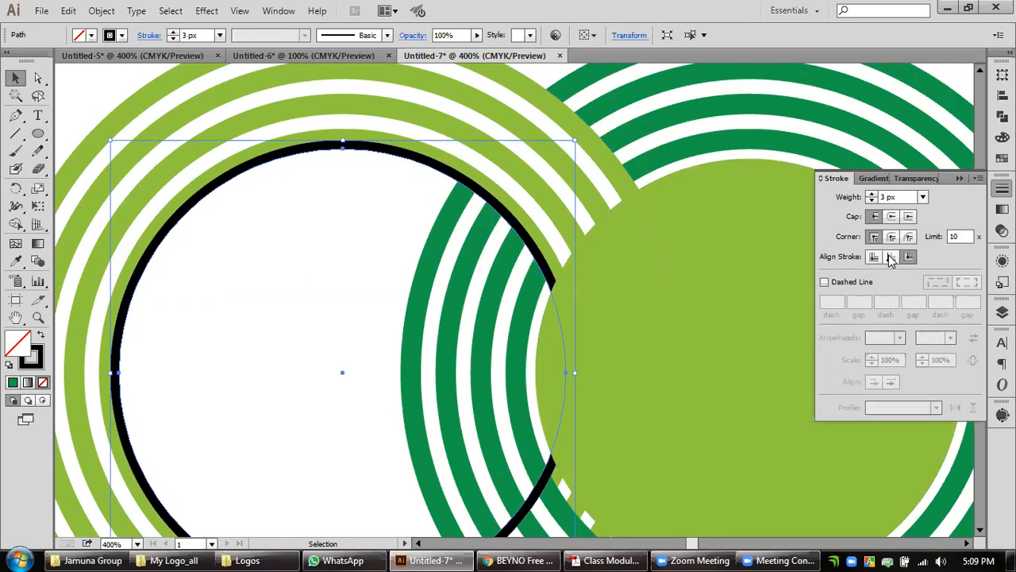
pyautogui.click(891, 256)
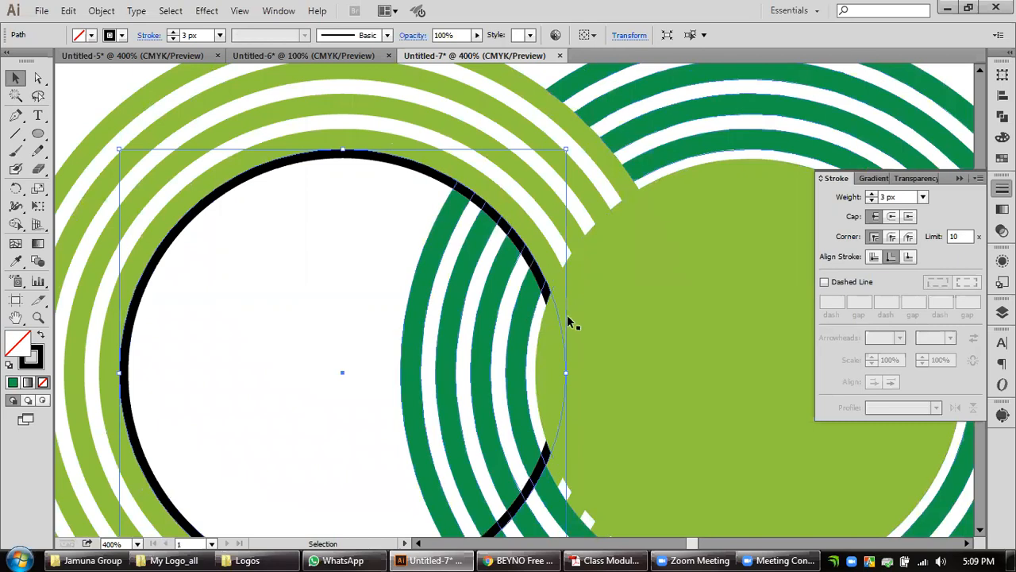
# Increase the black circle's stroke weight to 4 px.
pyautogui.scroll(-1, 571, 322)
pyautogui.moveTo(635, 328); pyautogui.dragTo(608, 293)
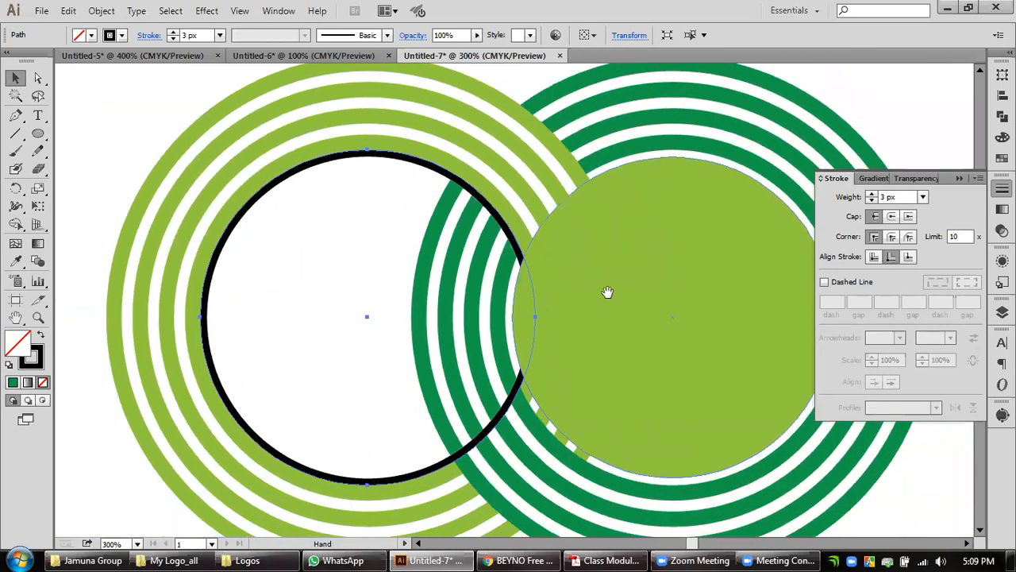
pyautogui.click(872, 194)
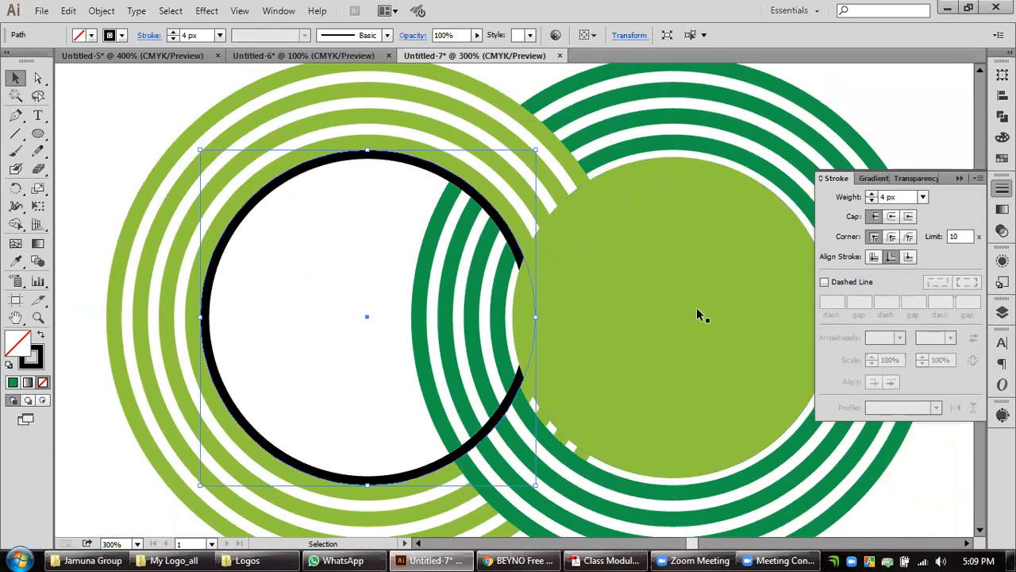
# Expand the black circle's stroke into a filled compound path and deselect it.
pyautogui.hotkey('ctrl', '-')
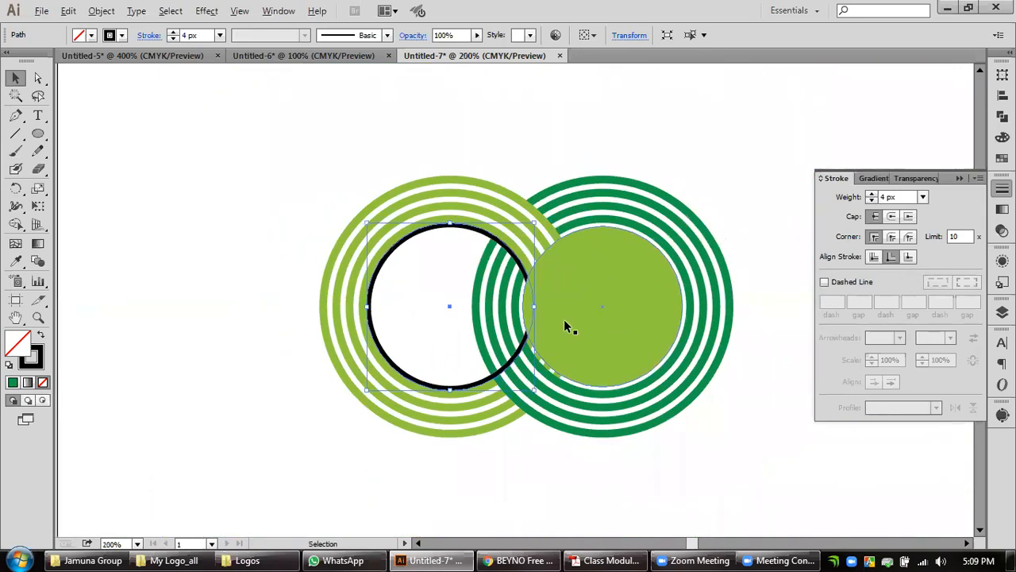
pyautogui.click(101, 13)
pyautogui.click(127, 183)
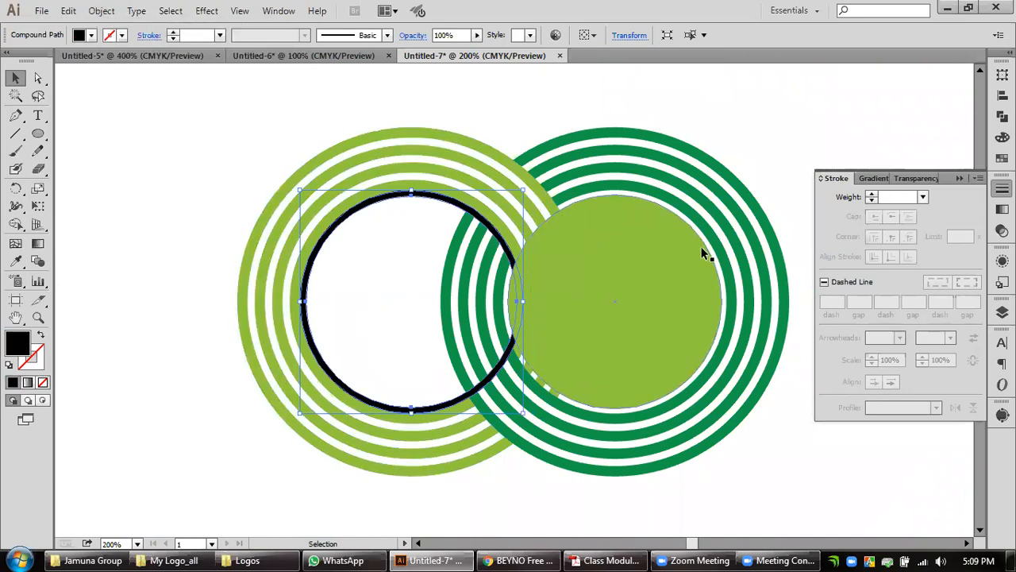
pyautogui.click(780, 141)
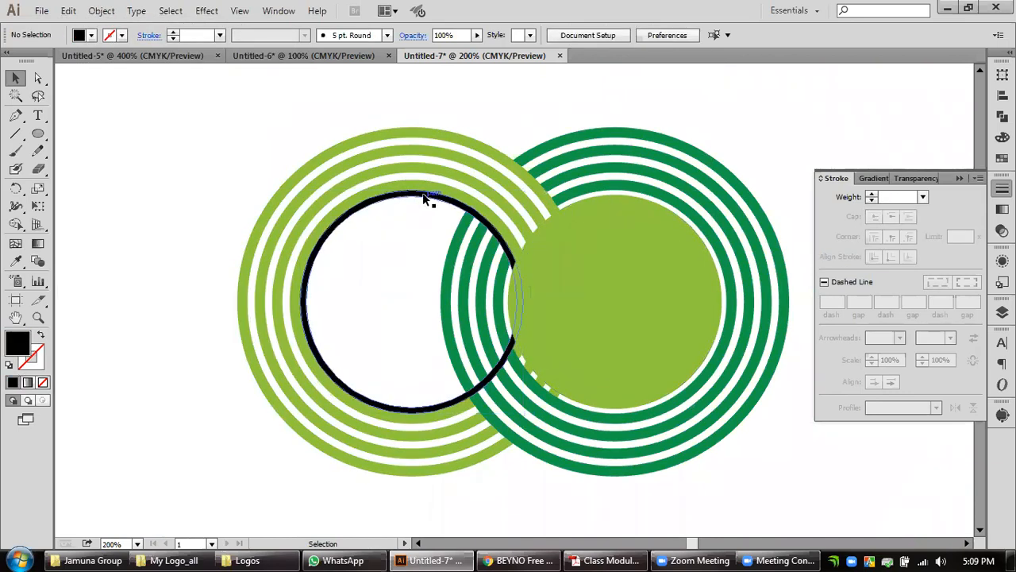
# Recolour the expanded black ring with the dark green sampled from the neighbouring rings.
pyautogui.click(424, 199)
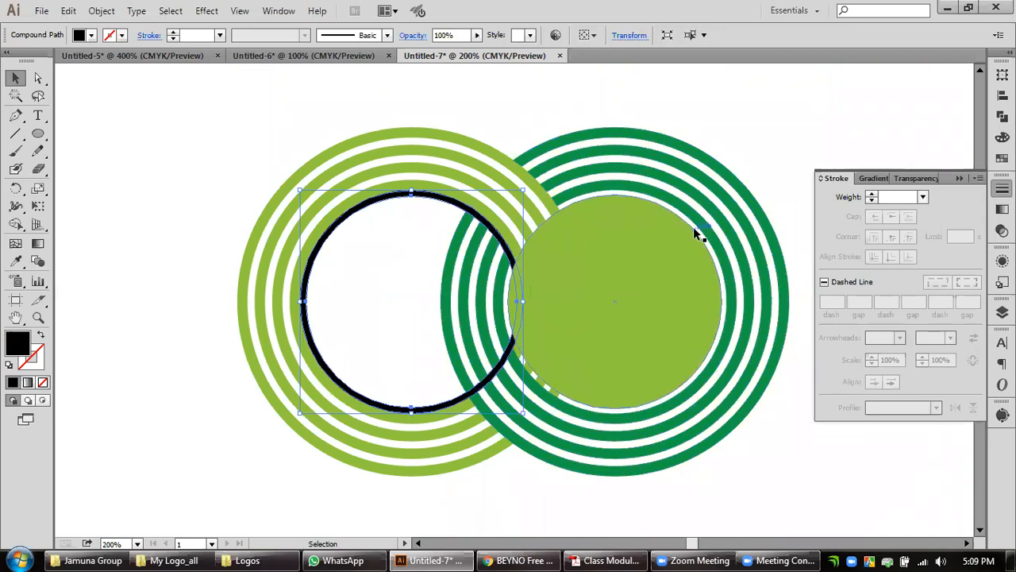
pyautogui.click(15, 261)
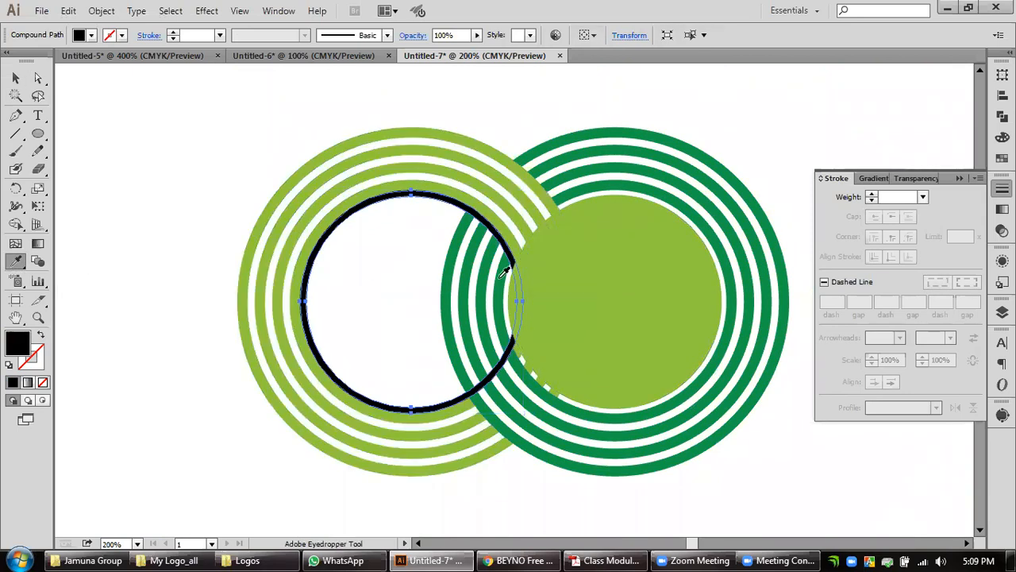
pyautogui.click(630, 164)
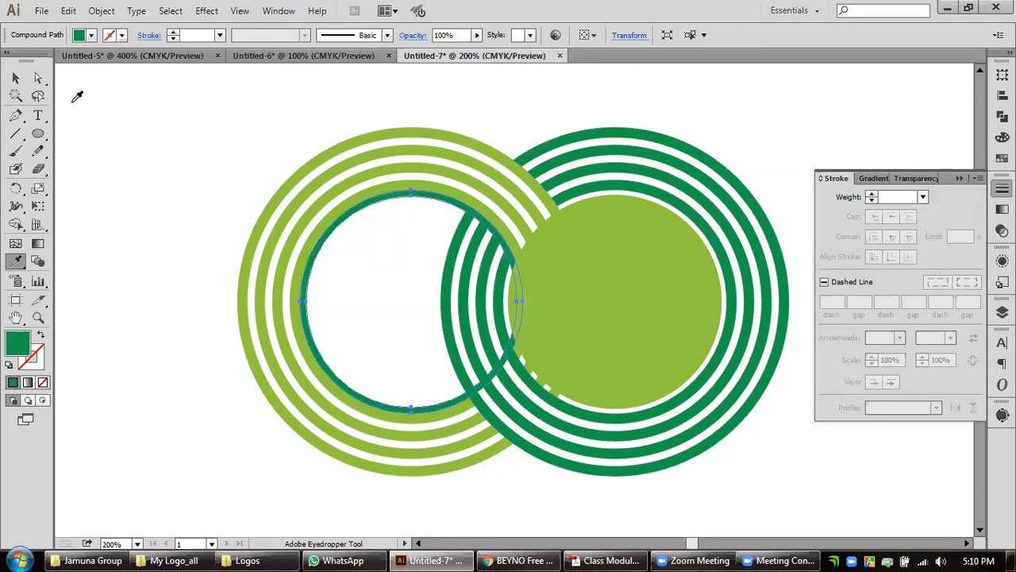
pyautogui.click(17, 81)
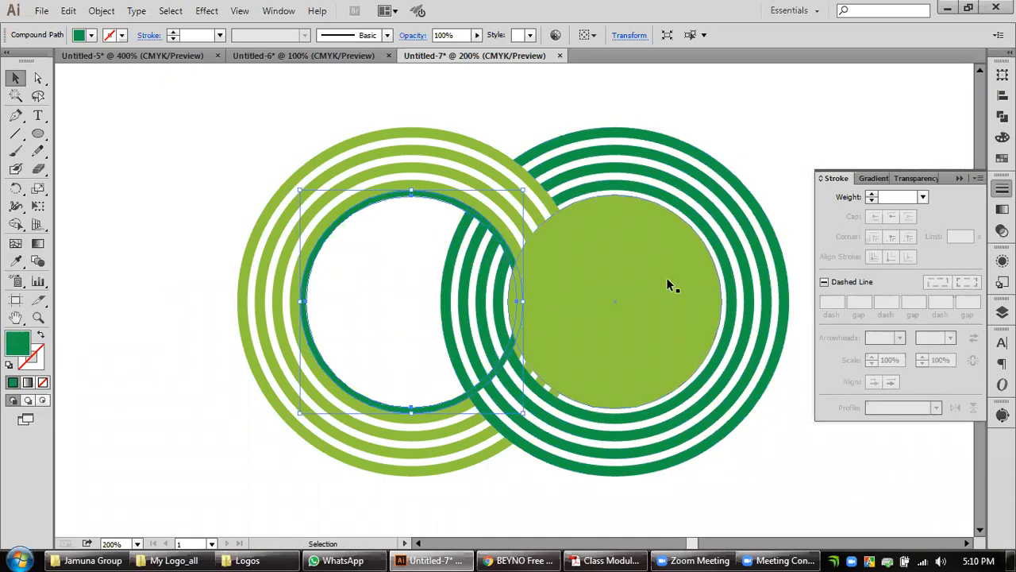
# Subtract the inner dark green ring from the dark green ring set with Minus Front and expand the result.
pyautogui.keyDown('shift'); pyautogui.click(730, 267); pyautogui.keyUp('shift')
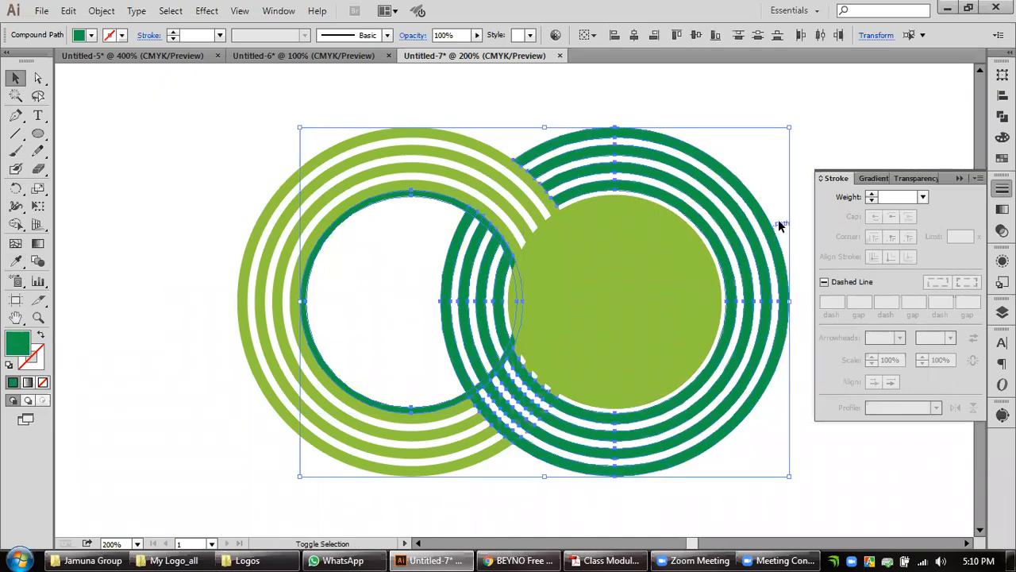
pyautogui.click(1002, 115)
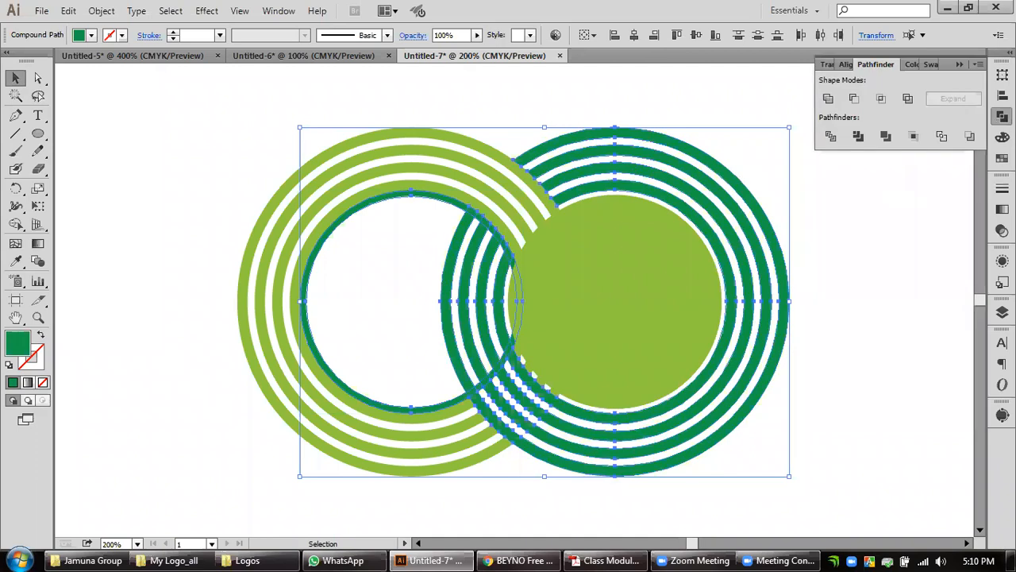
pyautogui.keyDown('alt'); pyautogui.click(855, 99); pyautogui.keyUp('alt')
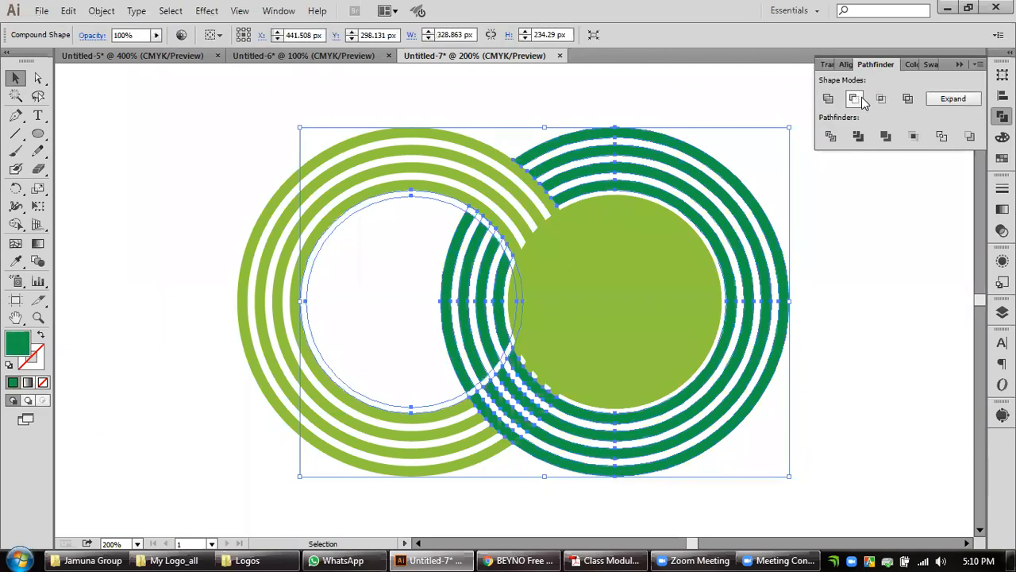
pyautogui.click(956, 98)
pyautogui.click(878, 294)
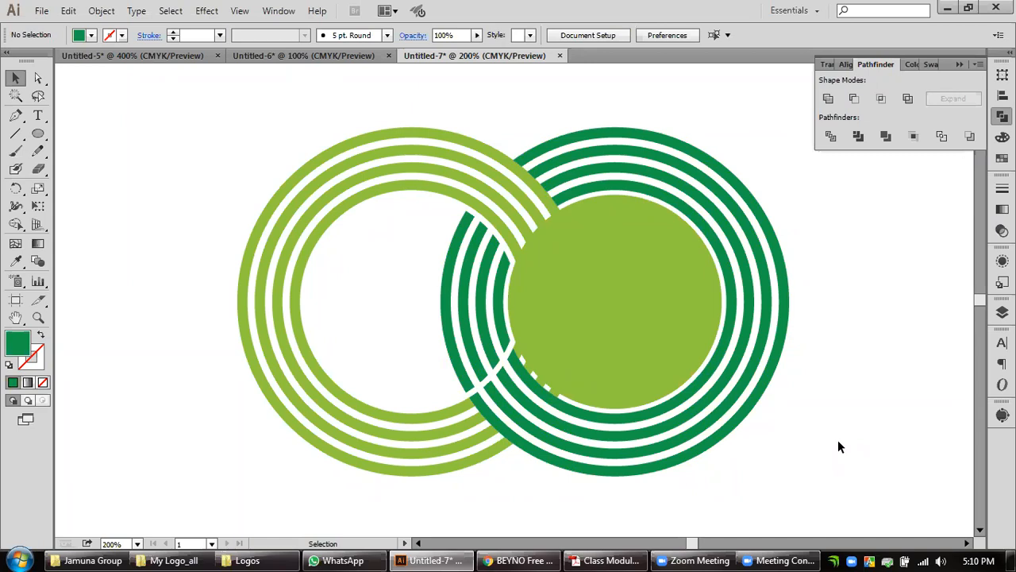
# Move the solid light green circle out of the dark green rings to the empty area on their right.
pyautogui.moveTo(662, 344); pyautogui.dragTo(930, 390)
pyautogui.moveTo(865, 389); pyautogui.dragTo(876, 344)
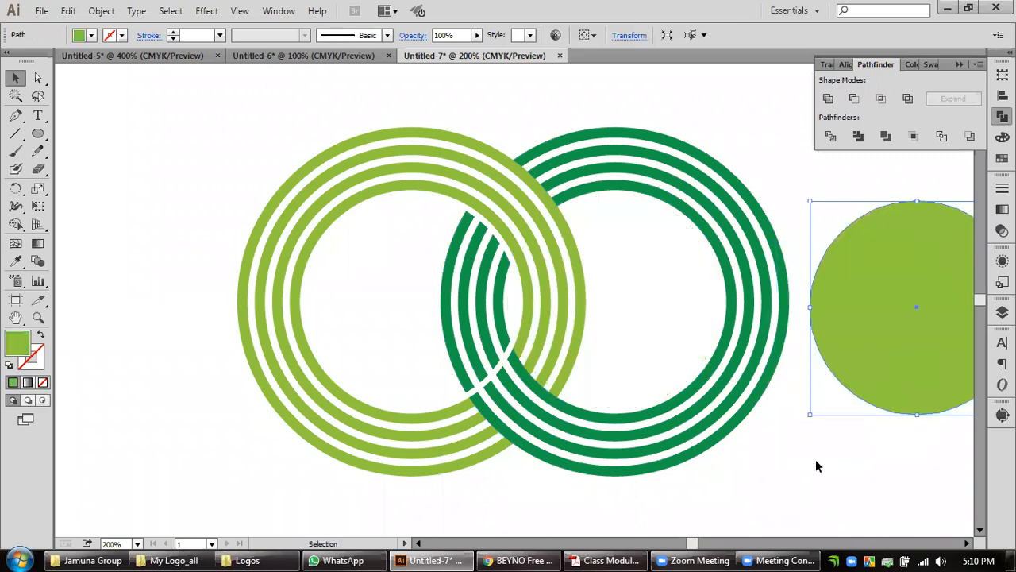
pyautogui.click(774, 474)
pyautogui.press('ctrl')
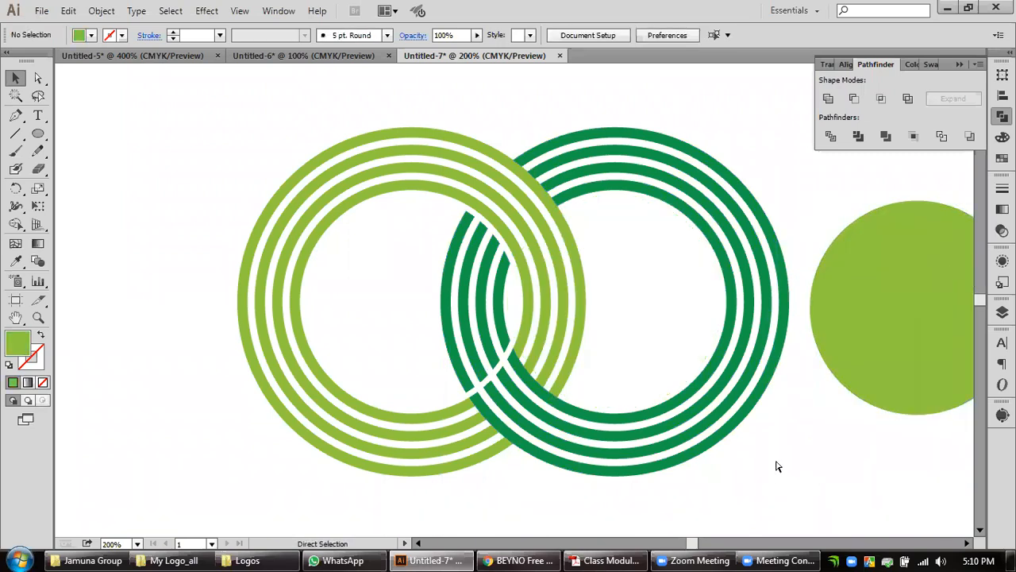
# Undo the light green circle's move, the Minus Front cut and the inner ring's dark green recolouring.
pyautogui.hotkey('ctrl', 'z')
pyautogui.hotkey('ctrl', 'z')
pyautogui.hotkey('ctrl', 'z')
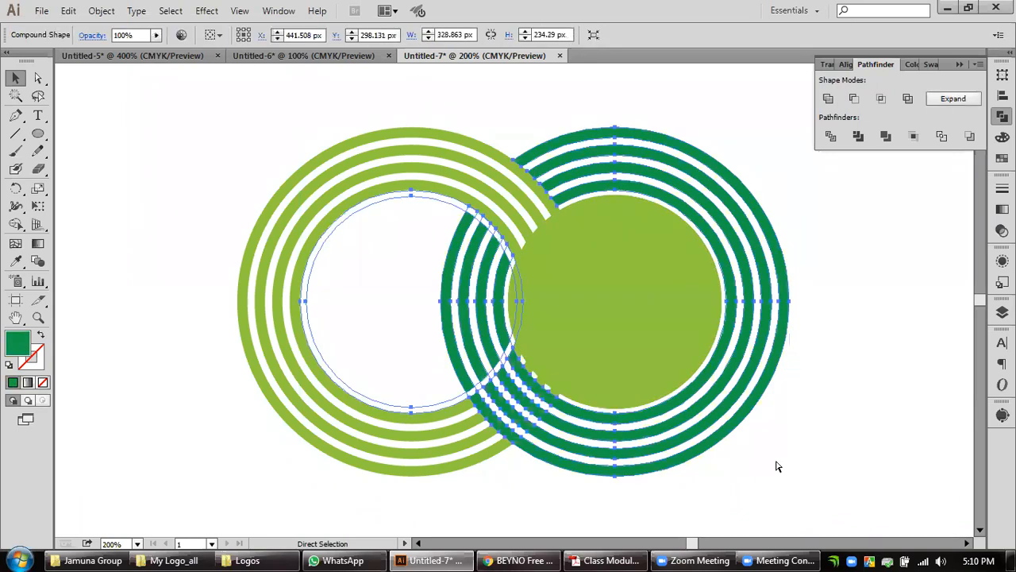
pyautogui.hotkey('ctrl', 'z')
pyautogui.hotkey('ctrl', 'z')
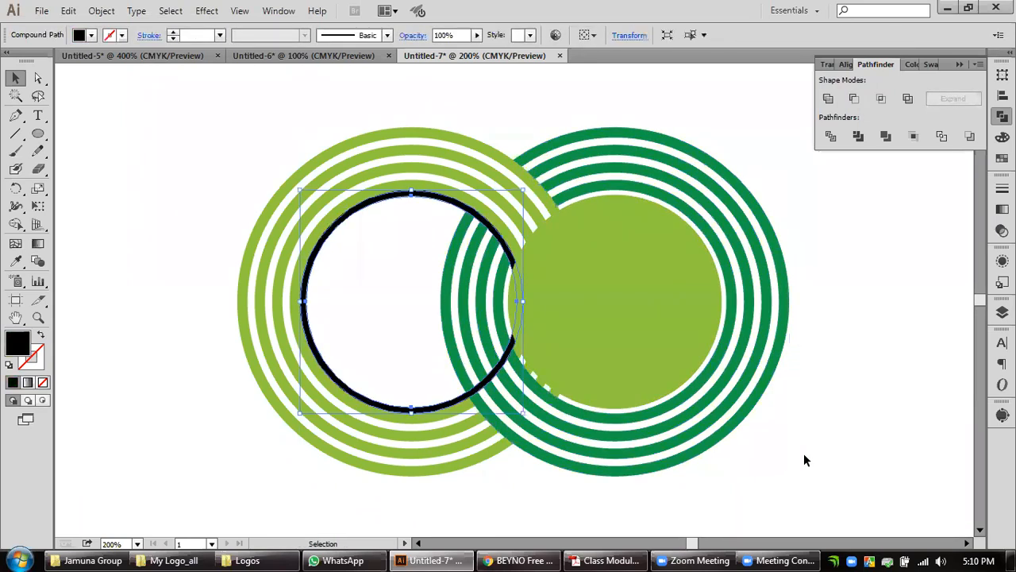
# Move the solid light green circle out of the dark green rings, clear of the whole ring pair.
pyautogui.click(803, 455)
pyautogui.moveTo(623, 291); pyautogui.dragTo(118, 345)
pyautogui.press('space')
pyautogui.moveTo(272, 392); pyautogui.dragTo(145, 382)
pyautogui.press('space')
pyautogui.moveTo(368, 413); pyautogui.dragTo(167, 439)
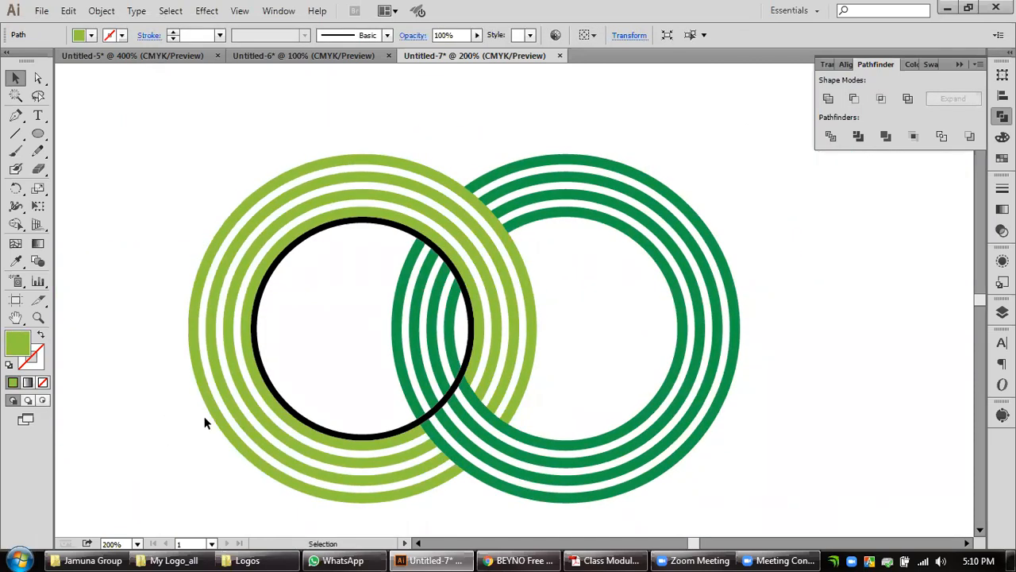
# Duplicate the black ring and place the copy over the outer half of the dark green rings.
pyautogui.click(310, 232)
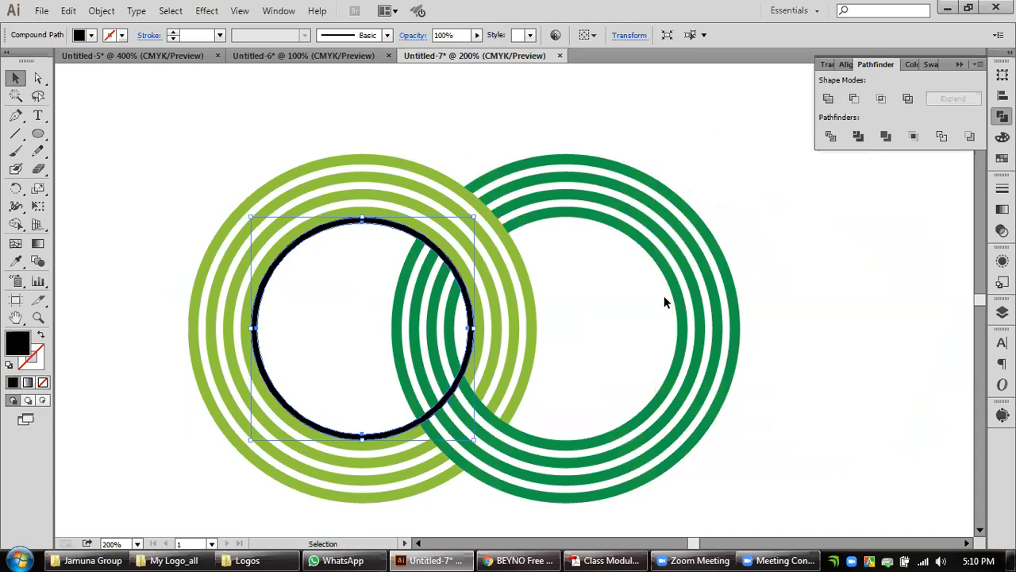
pyautogui.scroll(1, 439, 328)
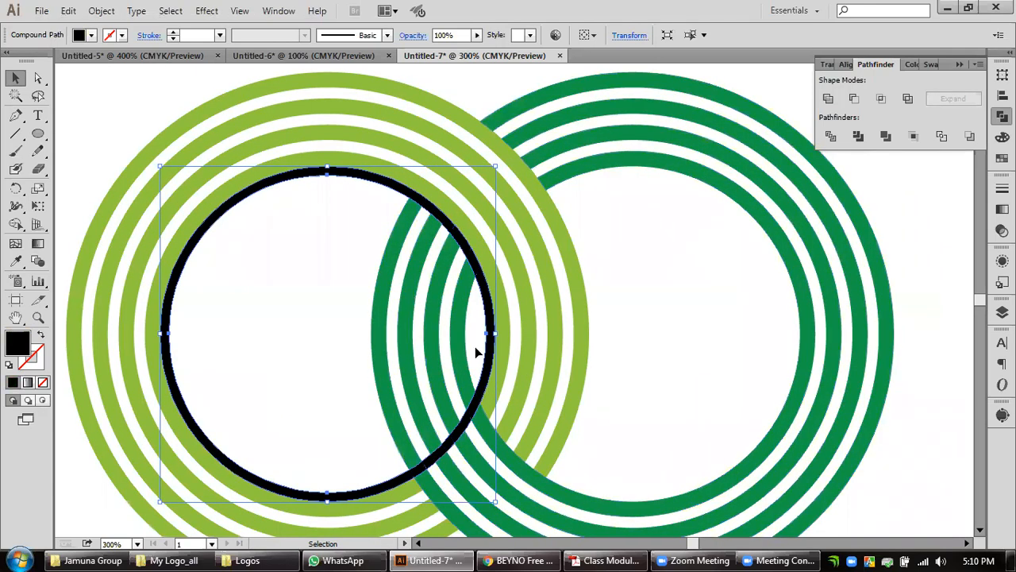
pyautogui.moveTo(490, 364); pyautogui.dragTo(968, 367)
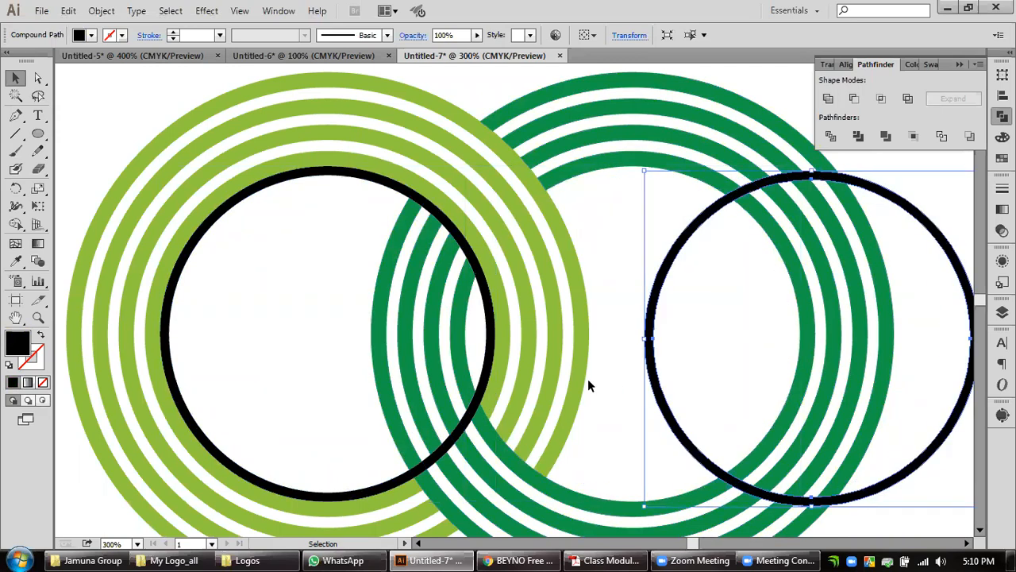
# Draw a rectangle about 206 by 92 px over the original black ring's lower half and try intersecting the two shapes.
pyautogui.click(218, 219)
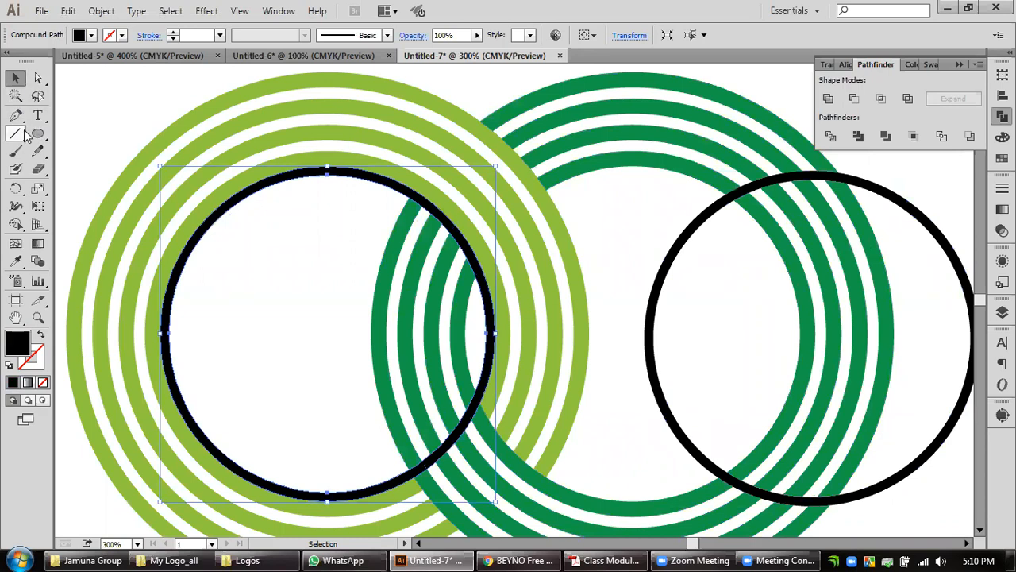
pyautogui.moveTo(38, 133); pyautogui.dragTo(79, 135)
pyautogui.moveTo(588, 519); pyautogui.dragTo(129, 314)
pyautogui.press('v')
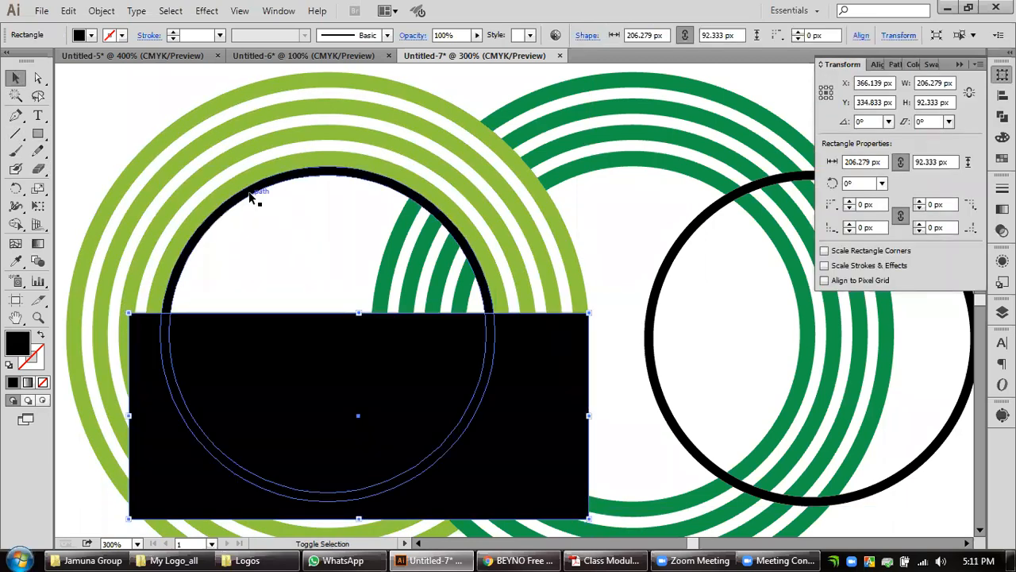
pyautogui.keyDown('shift'); pyautogui.click(255, 190); pyautogui.keyUp('shift')
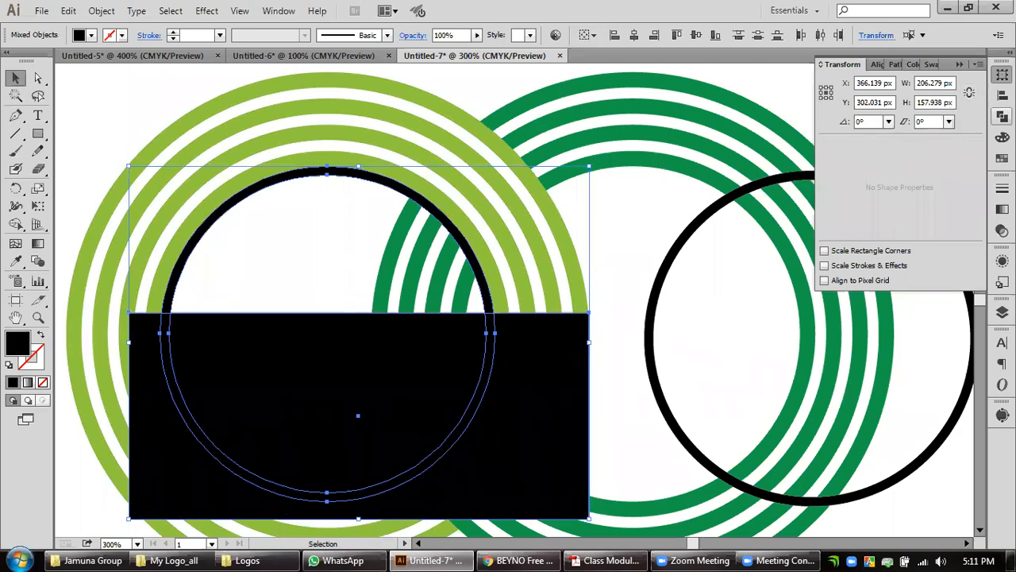
pyautogui.click(1002, 115)
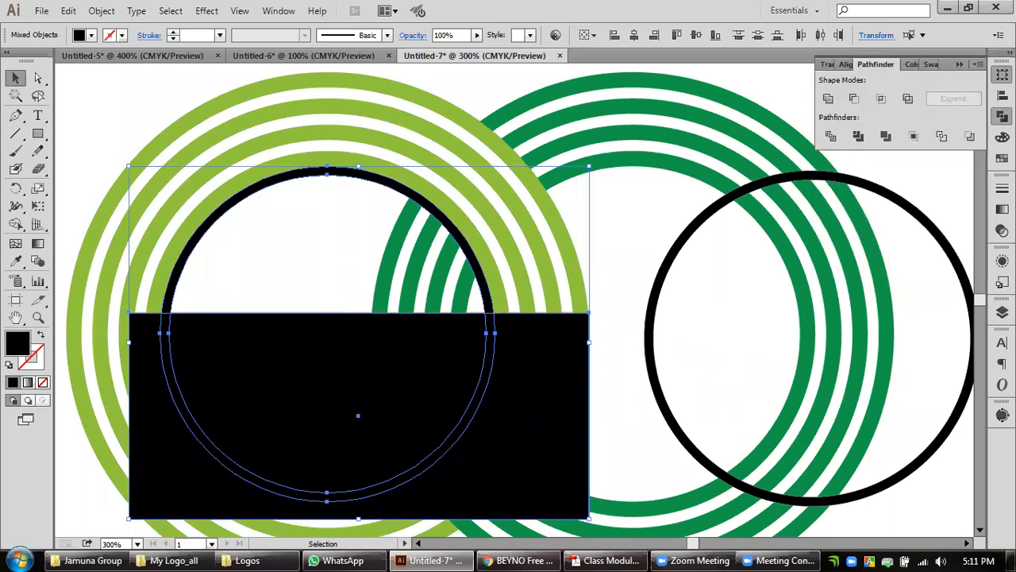
pyautogui.click(882, 100)
pyautogui.click(956, 100)
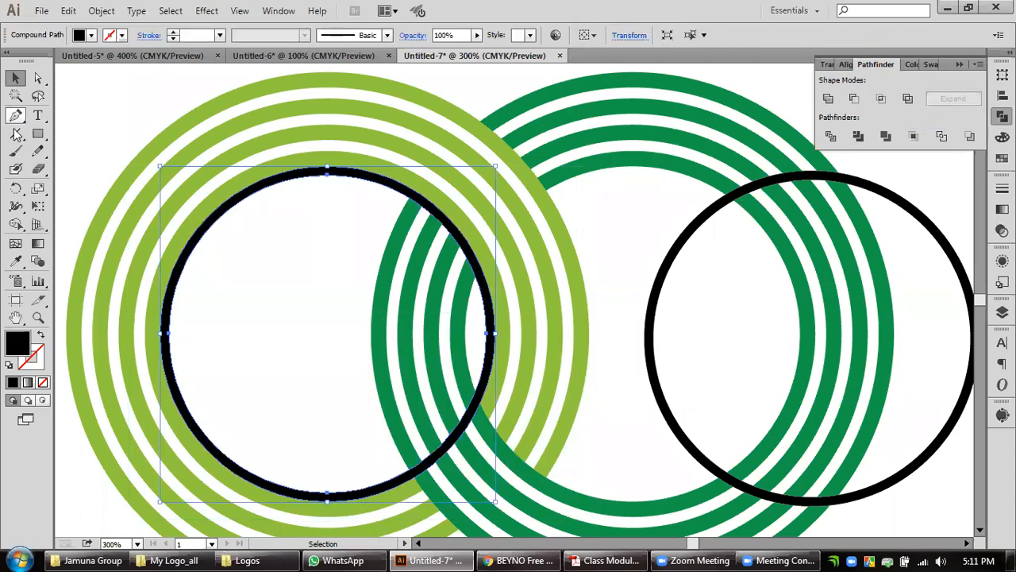
# Draw a rectangle about 242 by 87 px over the original black ring's lower half and subtract it with Minus Front, expanding the result.
pyautogui.click(37, 134)
pyautogui.moveTo(639, 500); pyautogui.dragTo(244, 281)
pyautogui.click(15, 78)
pyautogui.keyDown('shift'); pyautogui.click(408, 193); pyautogui.keyUp('shift')
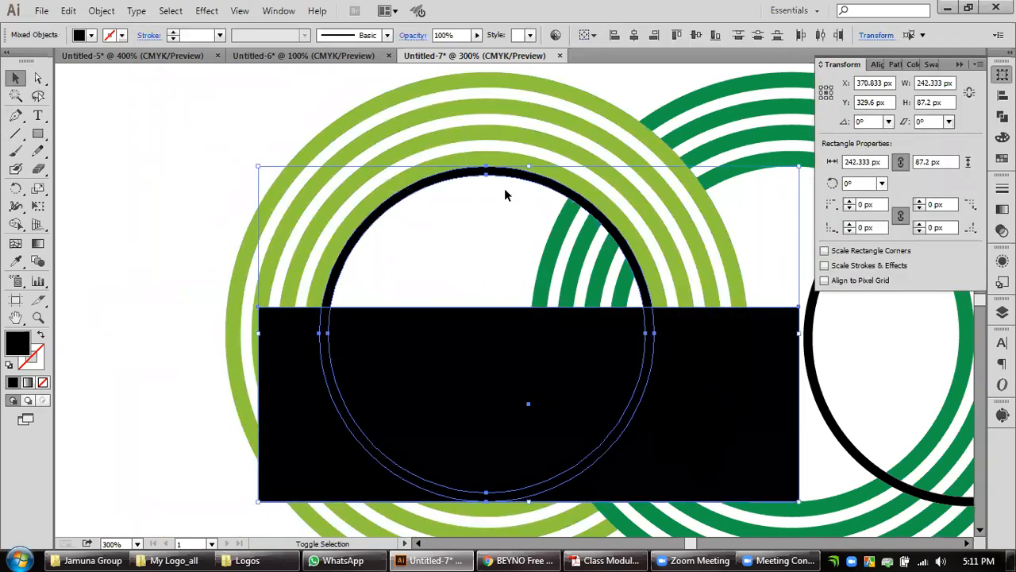
pyautogui.click(1001, 116)
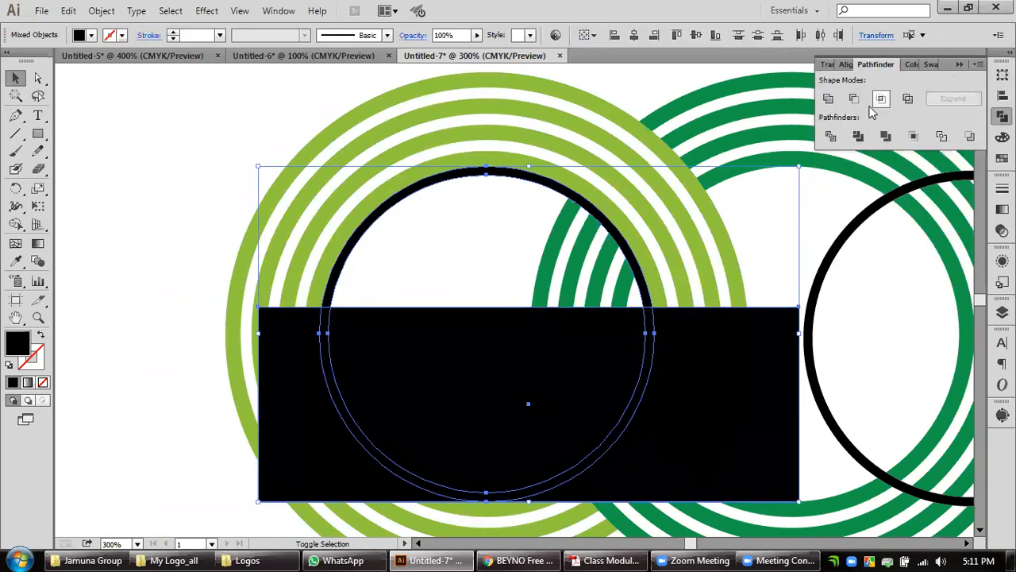
pyautogui.keyDown('alt'); pyautogui.click(854, 97); pyautogui.keyUp('alt')
pyautogui.click(953, 98)
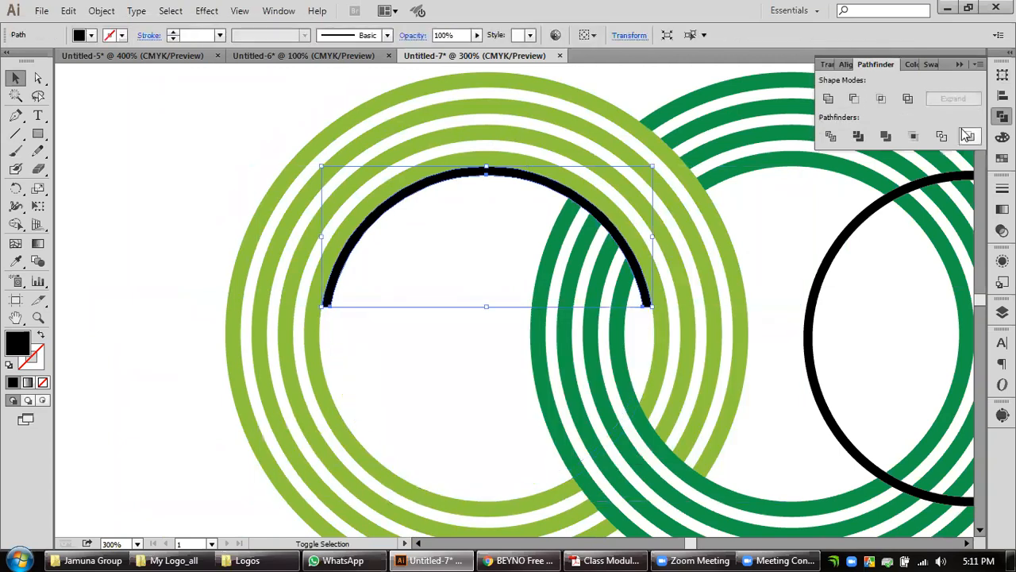
# Recolour the black arc with the dark green sampled from the neighbouring rings.
pyautogui.moveTo(799, 317); pyautogui.dragTo(552, 298)
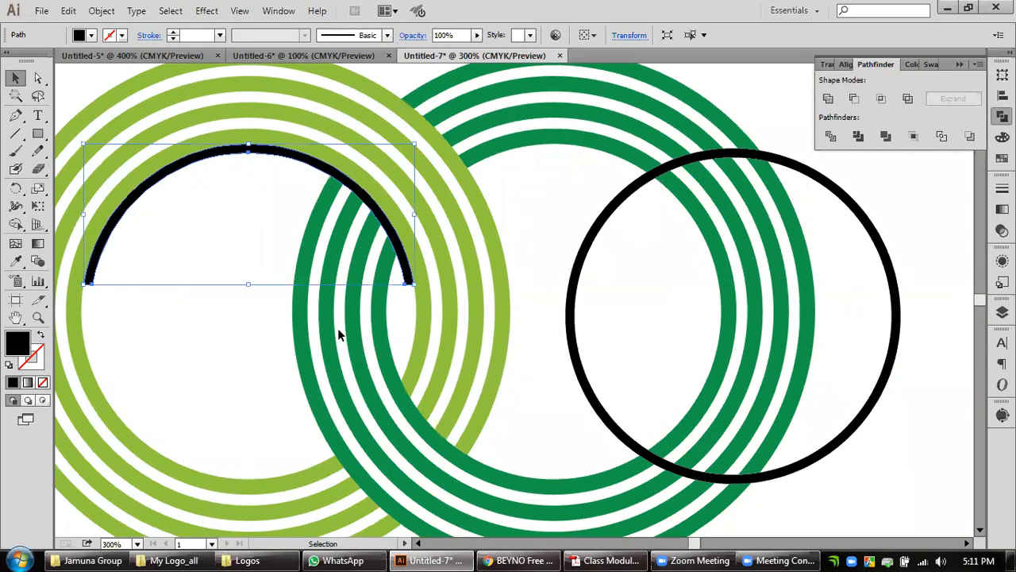
pyautogui.click(363, 334)
pyautogui.click(16, 262)
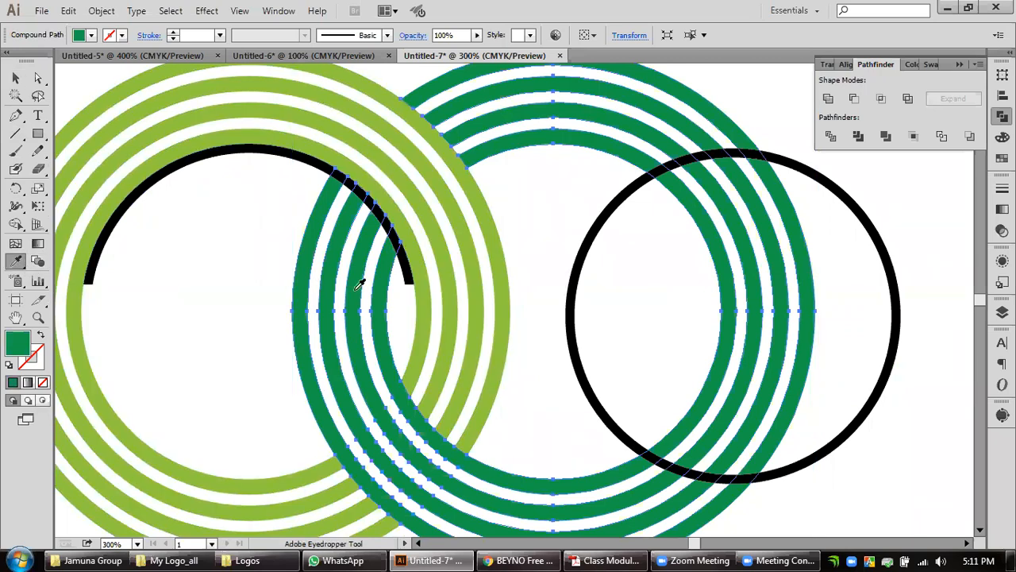
pyautogui.keyDown('alt'); pyautogui.click(301, 163); pyautogui.keyUp('alt')
pyautogui.press('v')
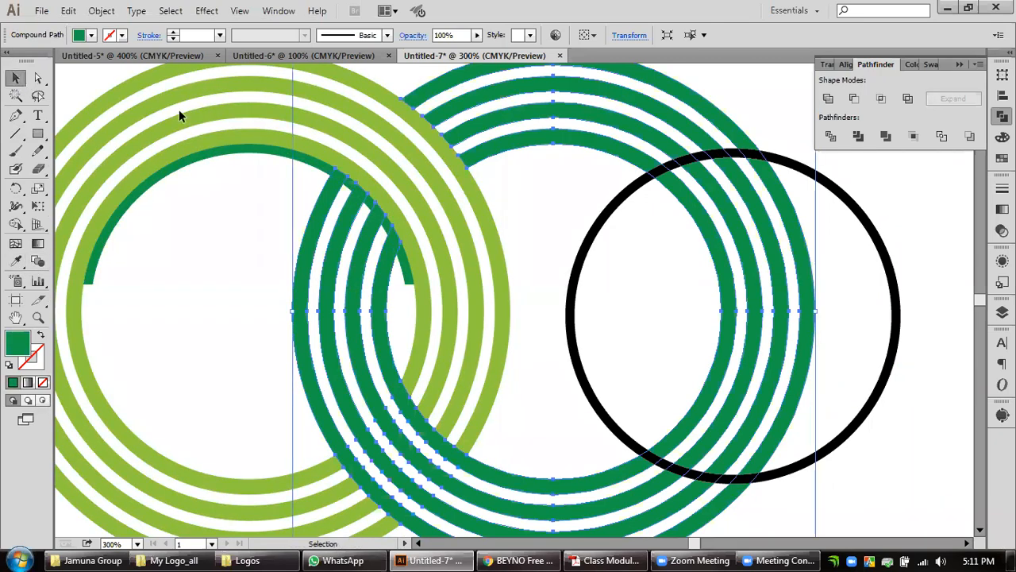
# Subtract the dark green arc from the dark green rings with Minus Front, expand the result and deselect it.
pyautogui.keyDown('shift'); pyautogui.click(206, 160); pyautogui.keyUp('shift')
pyautogui.keyDown('alt'); pyautogui.click(853, 97); pyautogui.keyUp('alt')
pyautogui.click(952, 98)
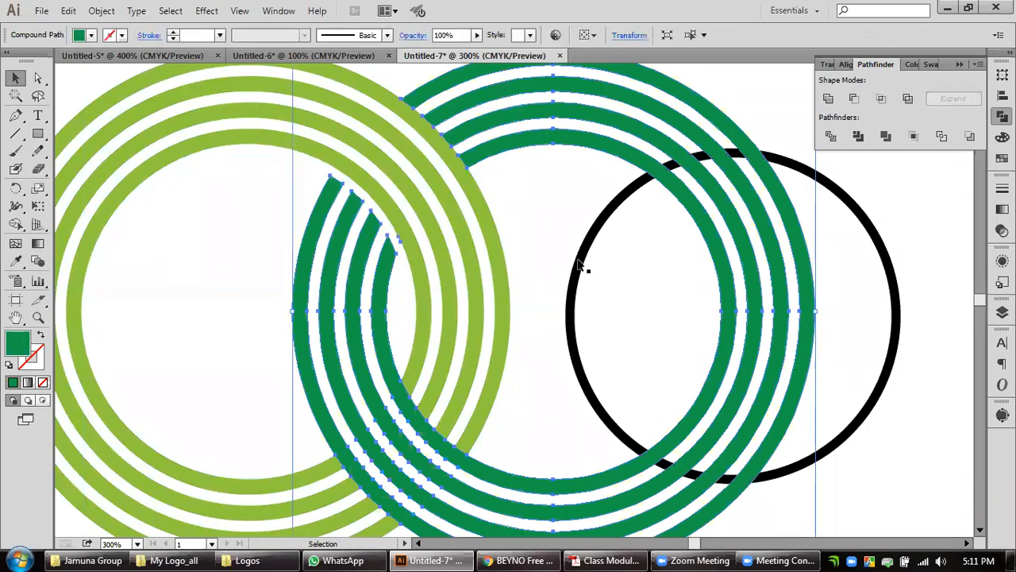
pyautogui.click(538, 255)
pyautogui.scroll(-1, 537, 249)
pyautogui.moveTo(537, 233); pyautogui.dragTo(508, 240)
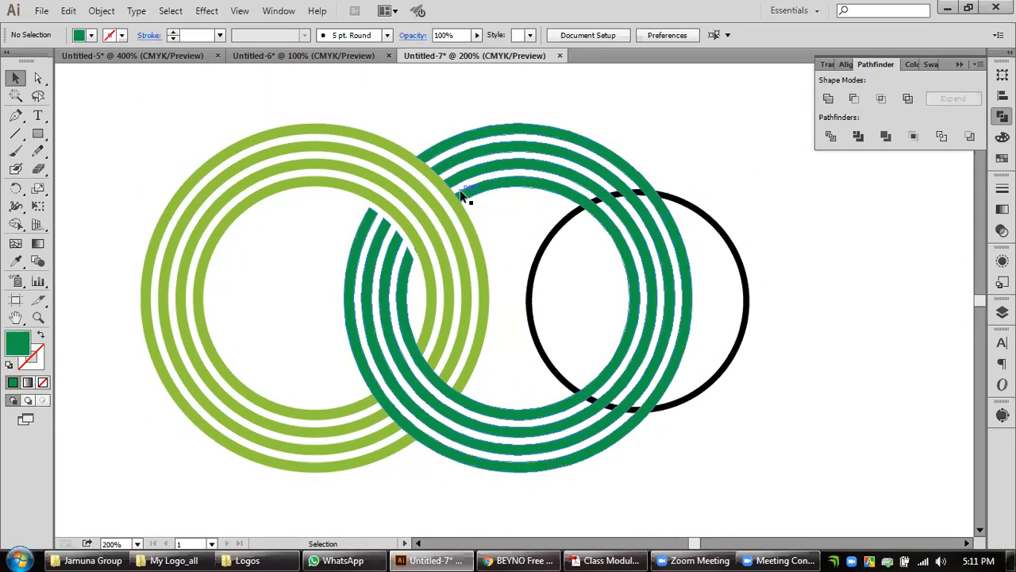
# Delete the spare black ring and draw a circle from the light green rings' centre to their innermost edge.
pyautogui.click(746, 325)
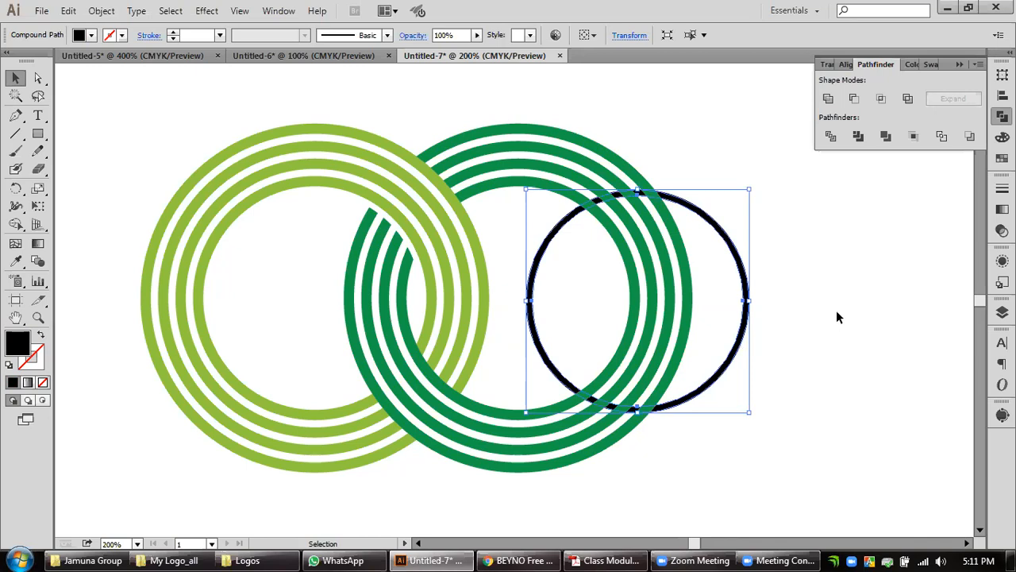
pyautogui.press('Delete')
pyautogui.moveTo(36, 135); pyautogui.dragTo(76, 168)
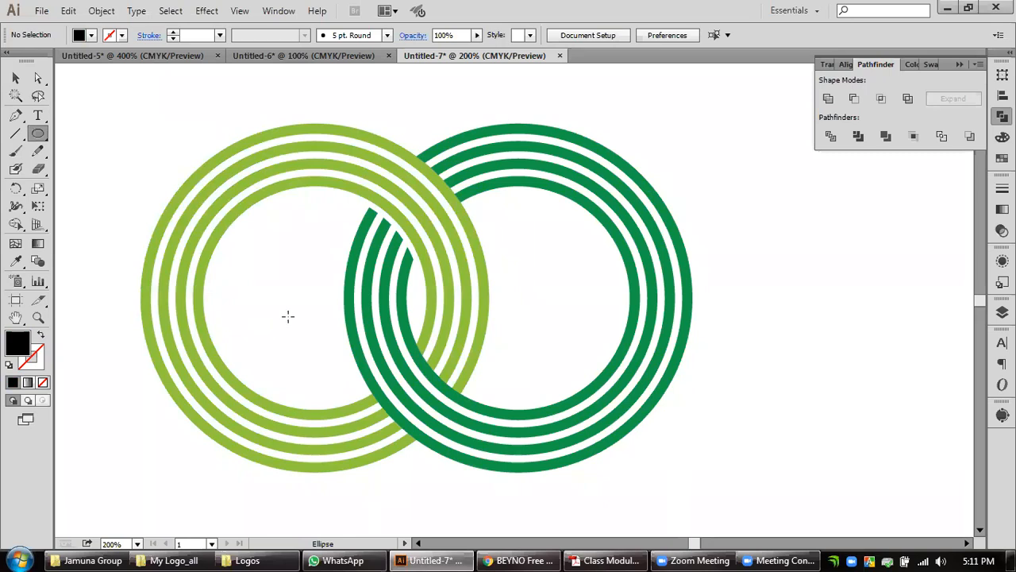
pyautogui.moveTo(314, 297); pyautogui.dragTo(426, 297)
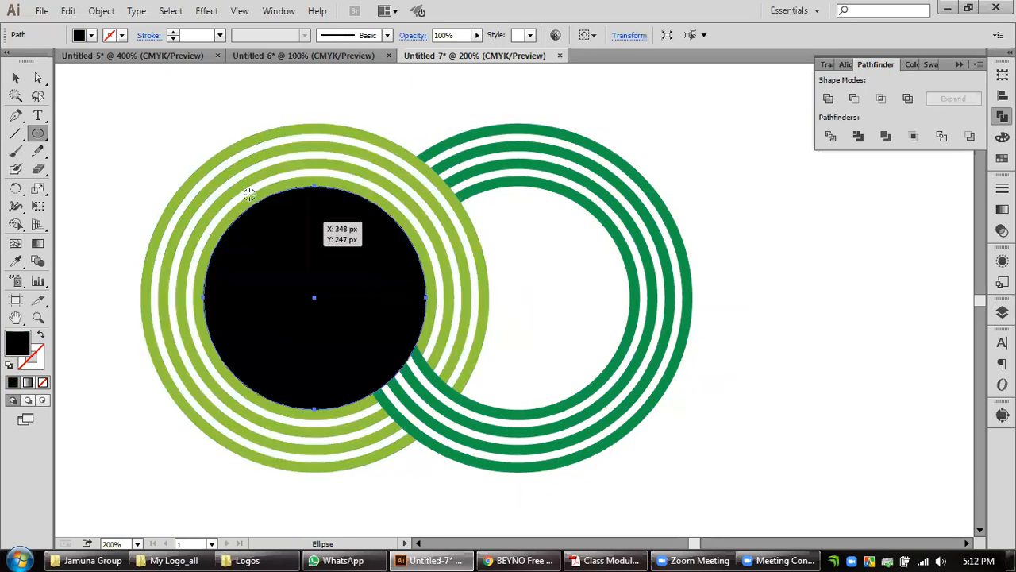
# Remove the new circle's fill and give it a 4 px black stroke.
pyautogui.click(42, 381)
pyautogui.click(1002, 188)
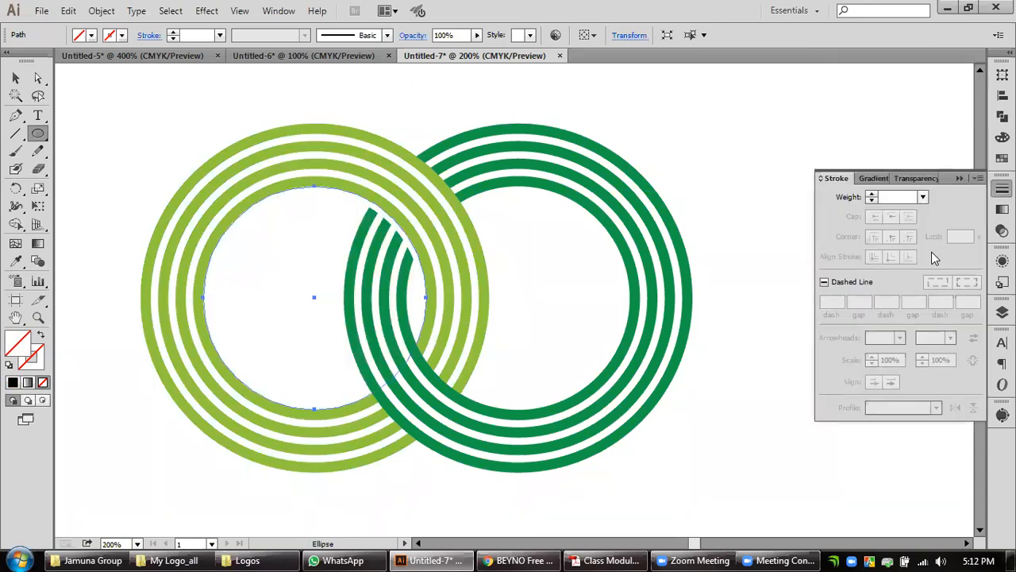
pyautogui.click(872, 194)
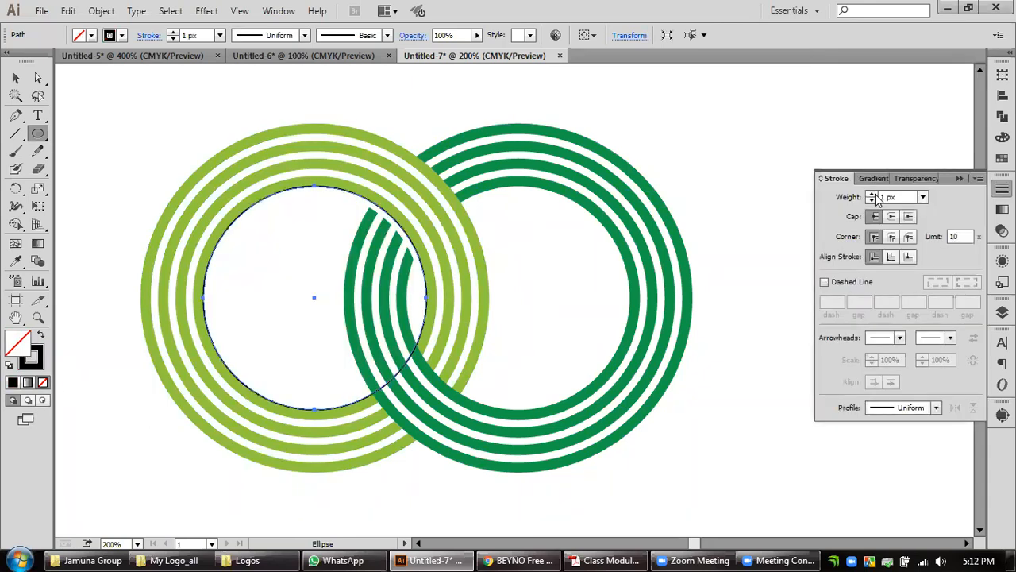
pyautogui.click(873, 195)
pyautogui.click(873, 194)
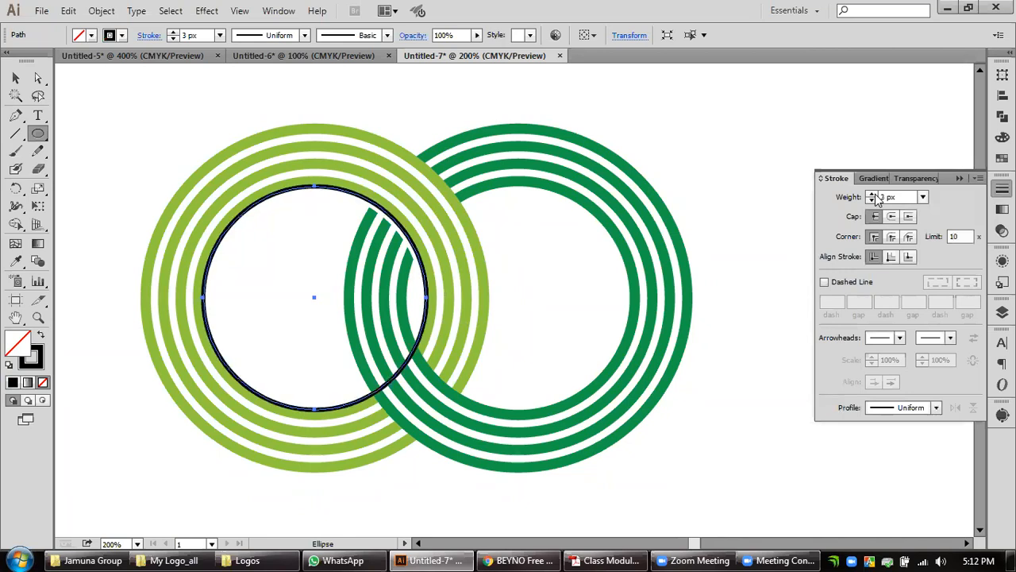
pyautogui.click(872, 195)
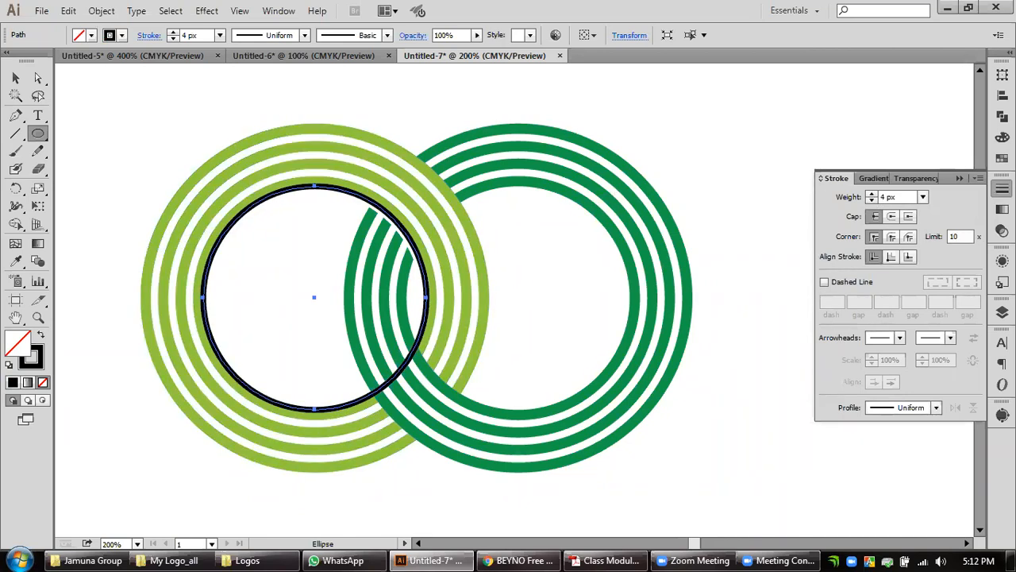
# Try the circle's stroke aligned to inside, and set its alignment to outside.
pyautogui.click(890, 256)
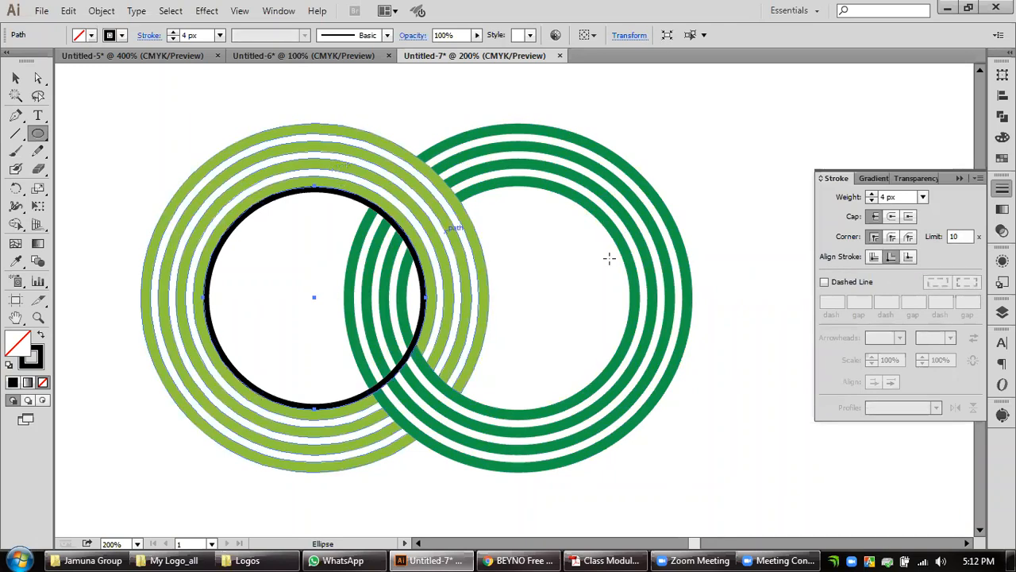
pyautogui.click(908, 256)
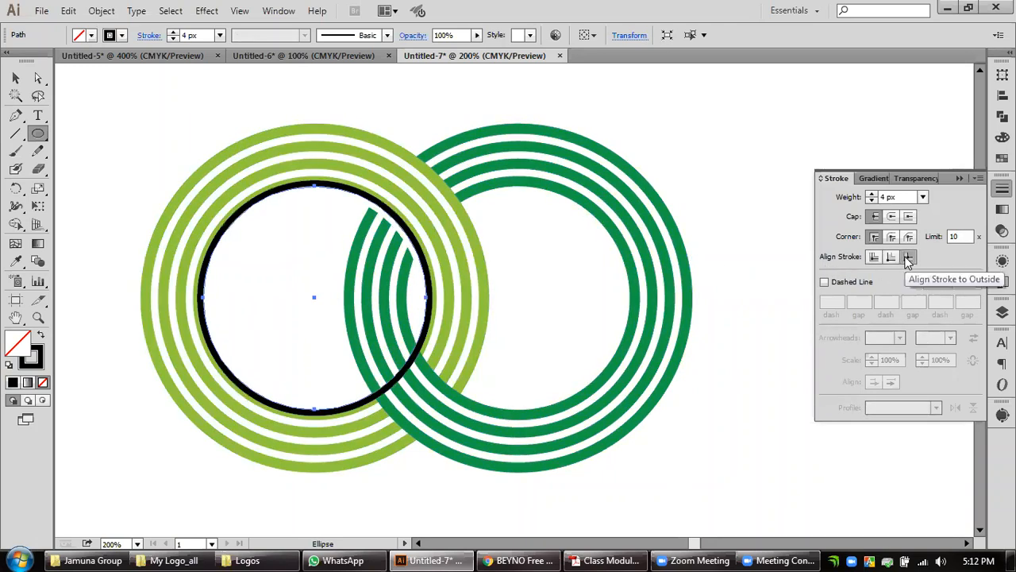
pyautogui.press('v')
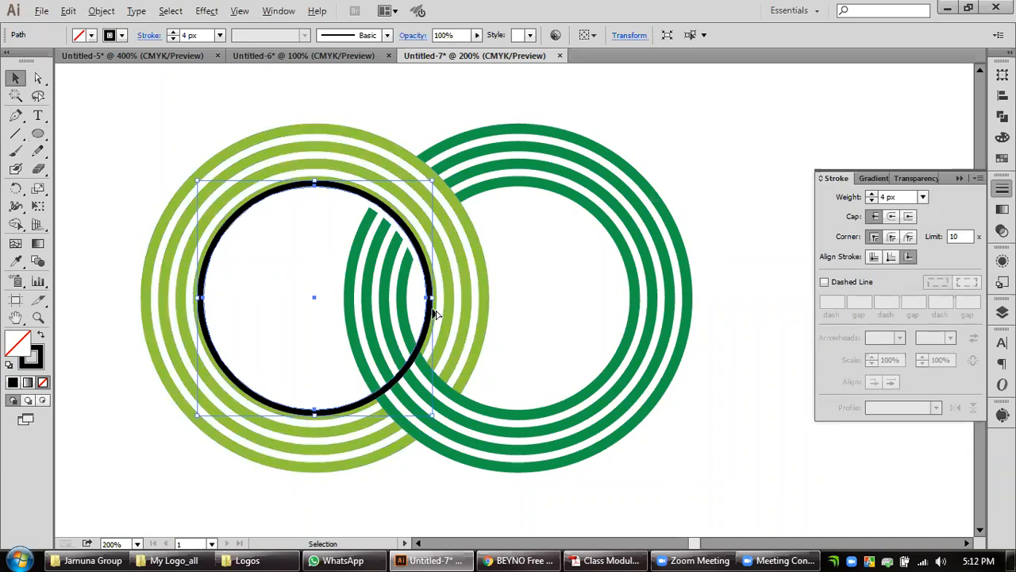
# Enlarge the black circle about its centre until it encloses the outer edge of the light green rings.
pyautogui.scroll(1, 432, 312)
pyautogui.moveTo(435, 466); pyautogui.dragTo(531, 415)
pyautogui.scroll(-2, 585, 218)
pyautogui.moveTo(591, 178); pyautogui.dragTo(586, 297)
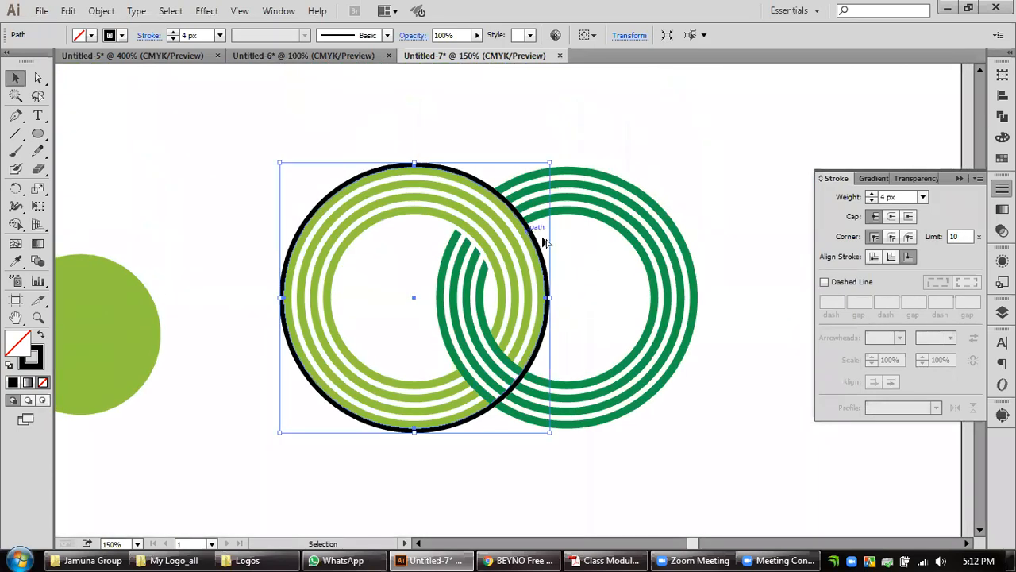
pyautogui.scroll(2, 518, 223)
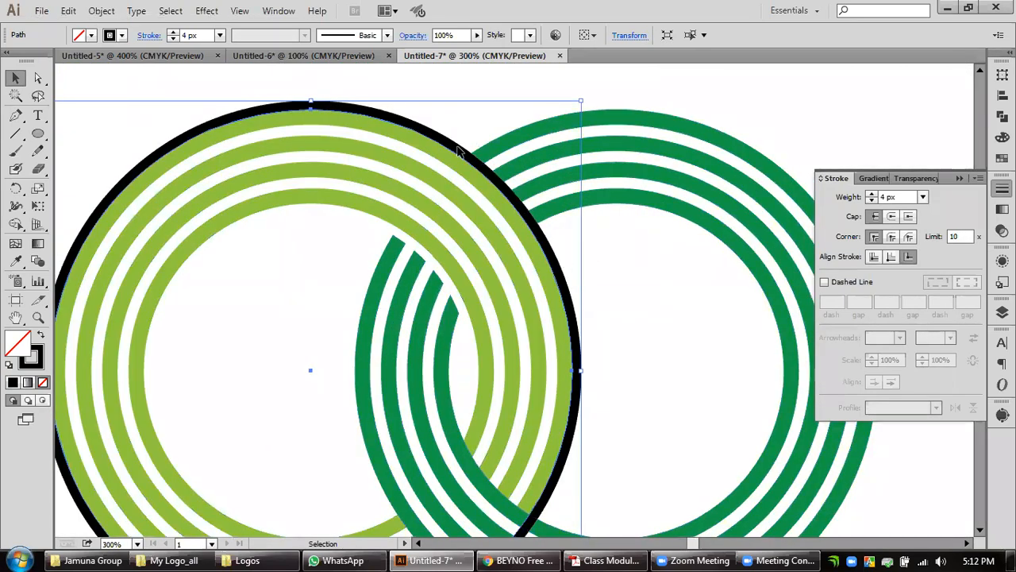
pyautogui.scroll(-3, 624, 236)
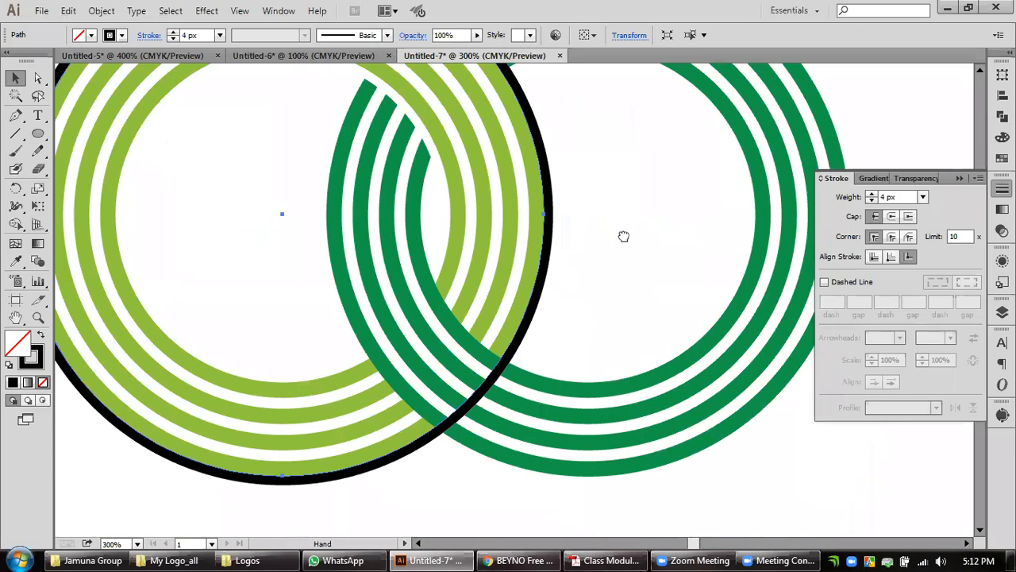
pyautogui.moveTo(624, 211); pyautogui.dragTo(575, 270)
pyautogui.scroll(-2, 608, 268)
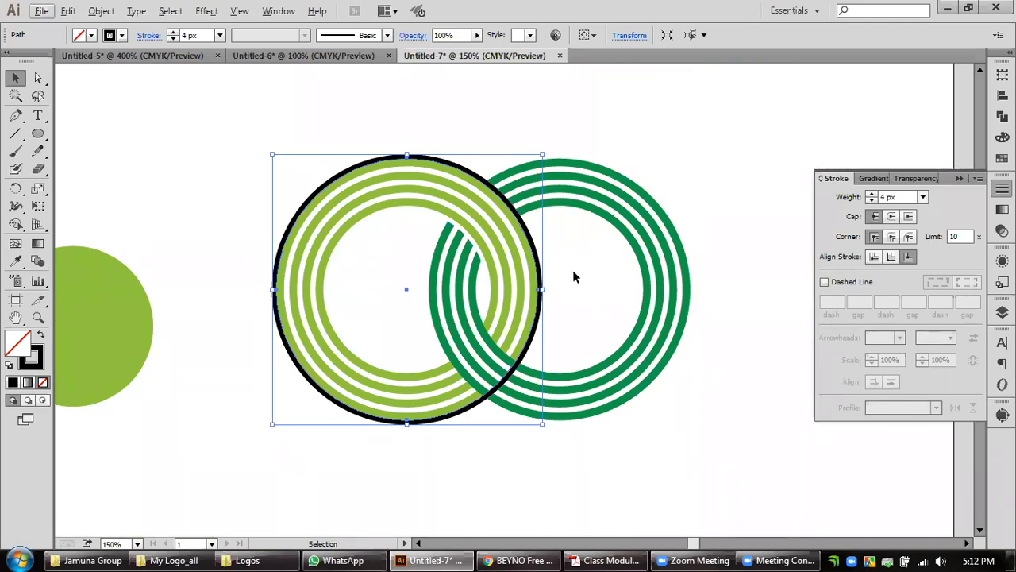
# Set a spare copy of the black circle aside over the light green disc, and expand the original circle's appearance.
pyautogui.moveTo(540, 278); pyautogui.dragTo(234, 259)
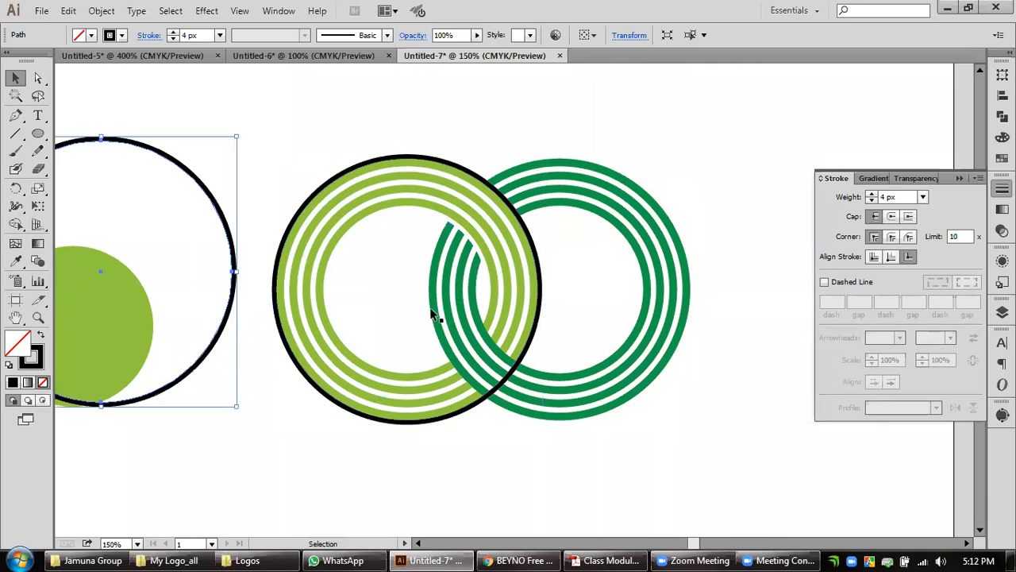
pyautogui.click(542, 276)
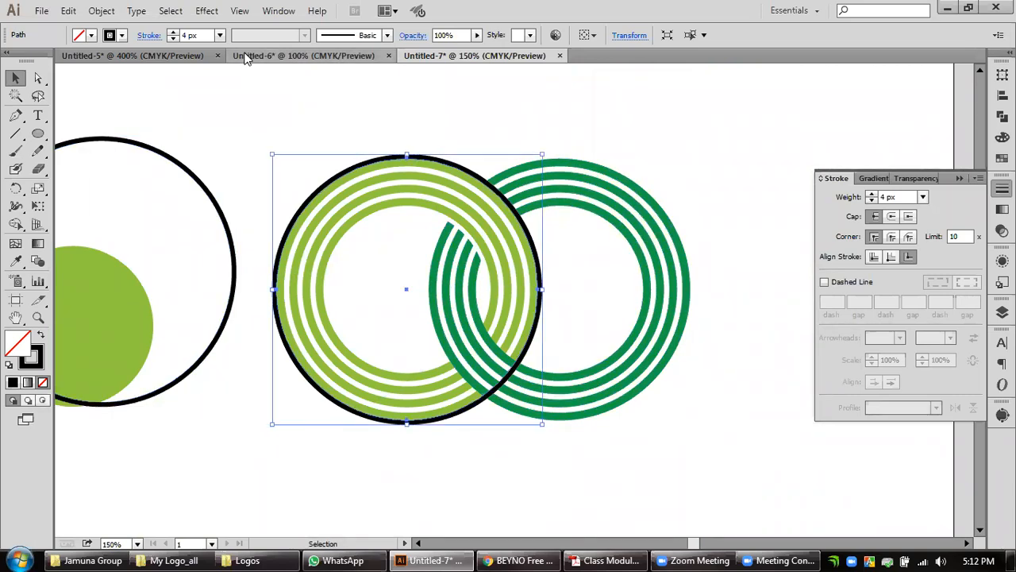
pyautogui.click(101, 11)
pyautogui.click(171, 189)
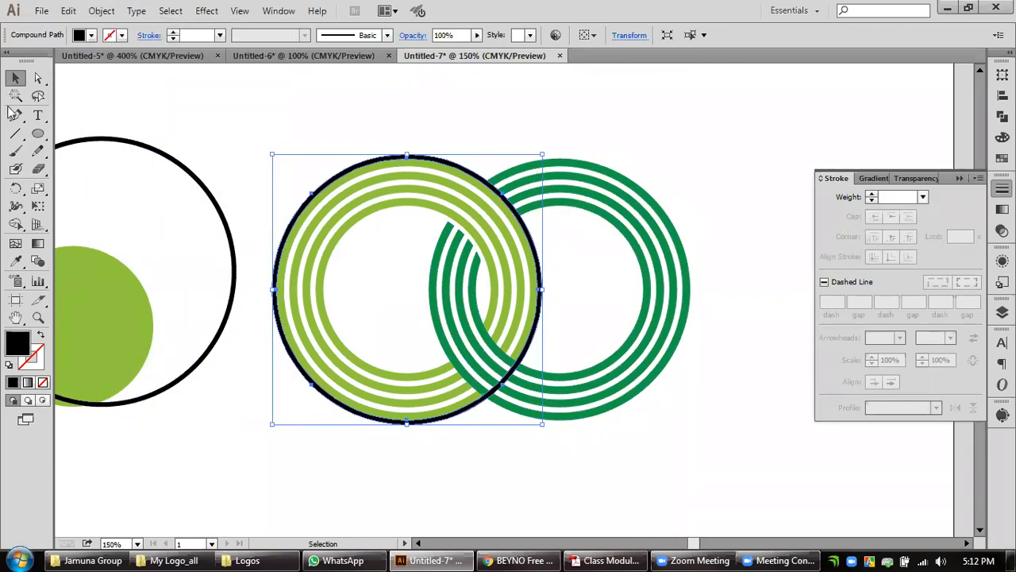
# Draw a rectangle about 416 by 174 px over the expanded ring's lower part and subtract it with Minus Front.
pyautogui.moveTo(37, 134); pyautogui.dragTo(90, 133)
pyautogui.moveTo(662, 465)
pyautogui.mouseDown()
pyautogui.moveTo(209, 285)
pyautogui.moveTo(198, 272)
pyautogui.mouseUp()
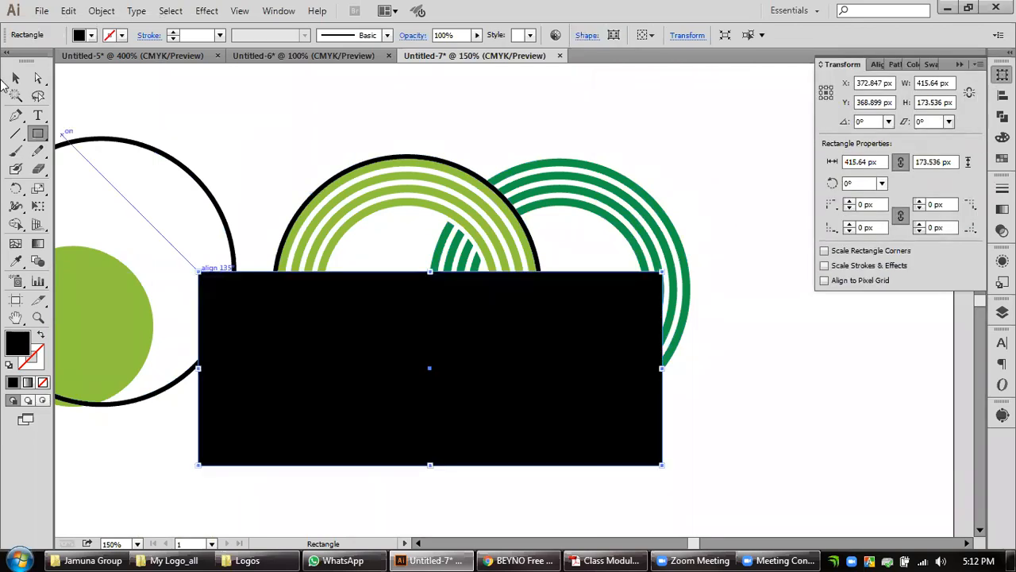
pyautogui.press('v')
pyautogui.keyDown('shift'); pyautogui.click(339, 176); pyautogui.keyUp('shift')
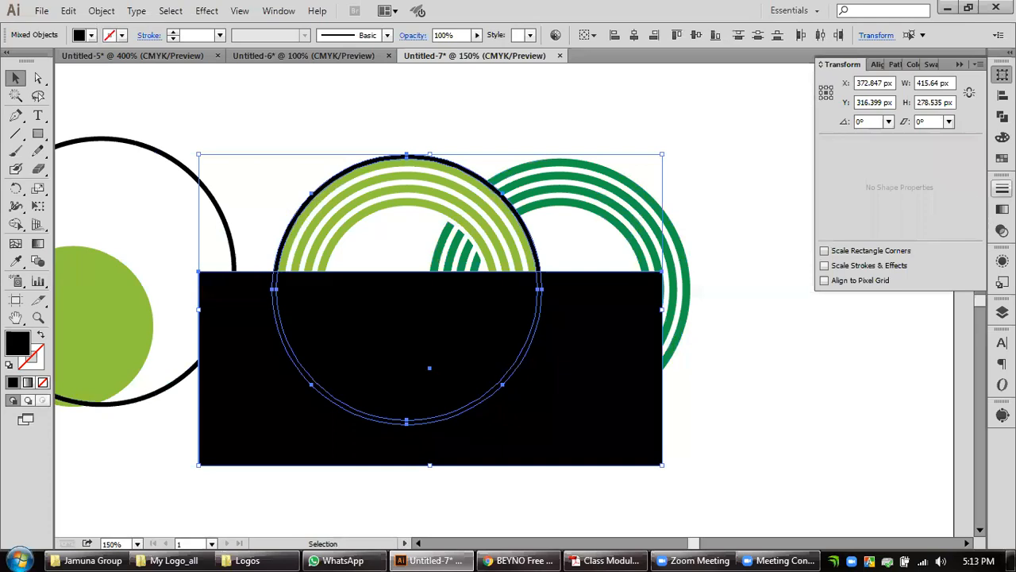
pyautogui.click(1001, 116)
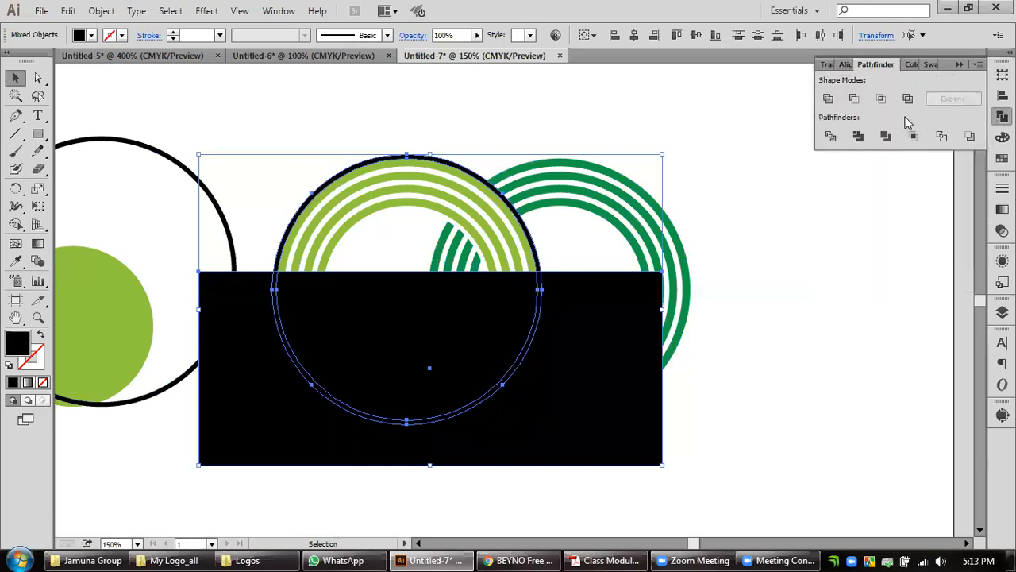
pyautogui.click(853, 97)
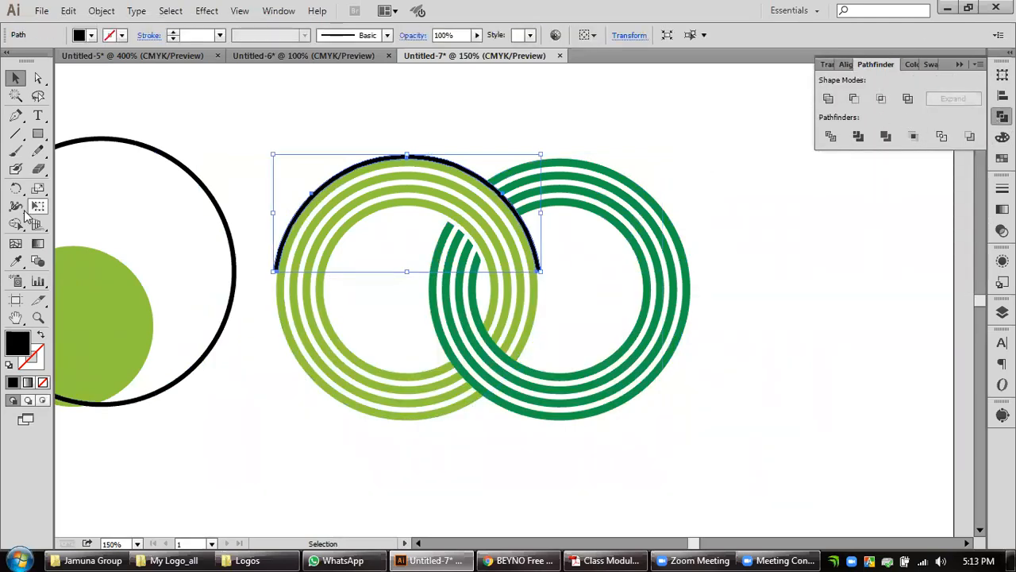
# Fill the upper black arc with the dark green sampled from the rings using the Eyedropper.
pyautogui.click(15, 260)
pyautogui.click(540, 160)
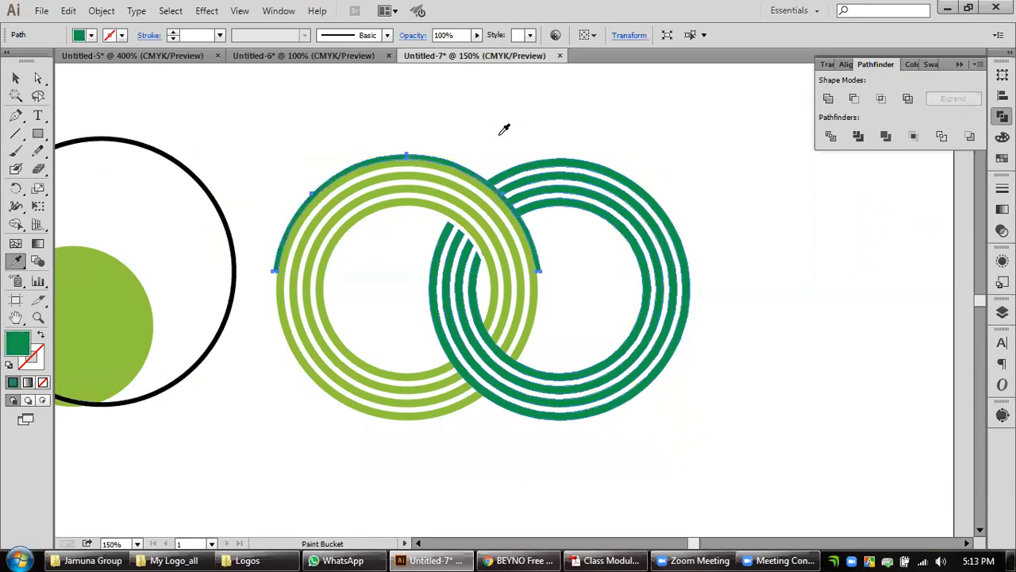
pyautogui.click(15, 77)
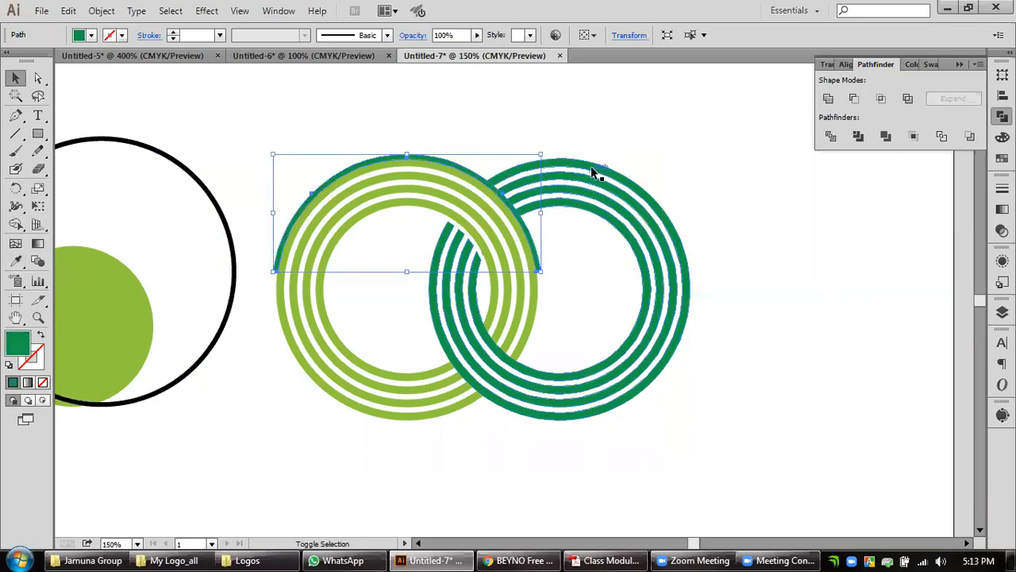
# Subtract the upper arc from the dark green rings with Minus Front, expand the result and deselect it.
pyautogui.keyDown('shift'); pyautogui.click(594, 174); pyautogui.keyUp('shift')
pyautogui.click(854, 99)
pyautogui.click(952, 99)
pyautogui.click(831, 269)
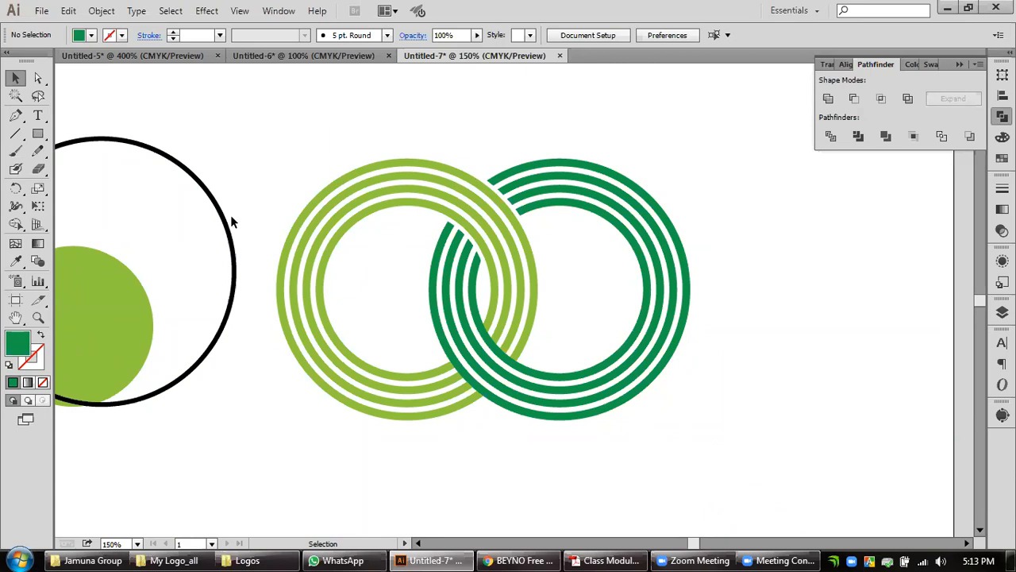
# Move the spare black circle so it is concentric with the dark green rings and encloses their outer edge.
pyautogui.moveTo(280, 238); pyautogui.dragTo(691, 272)
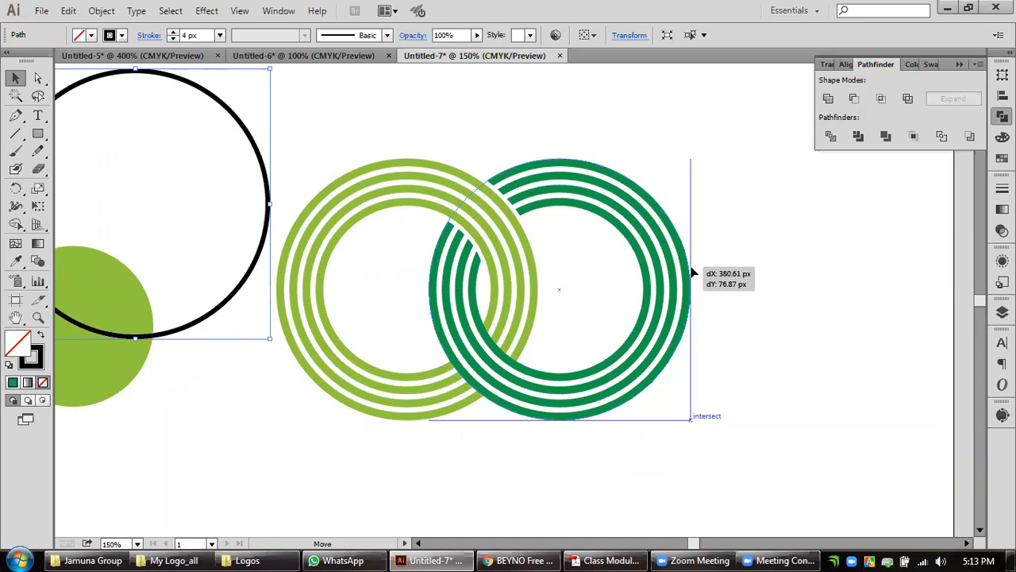
pyautogui.moveTo(692, 272); pyautogui.dragTo(692, 273)
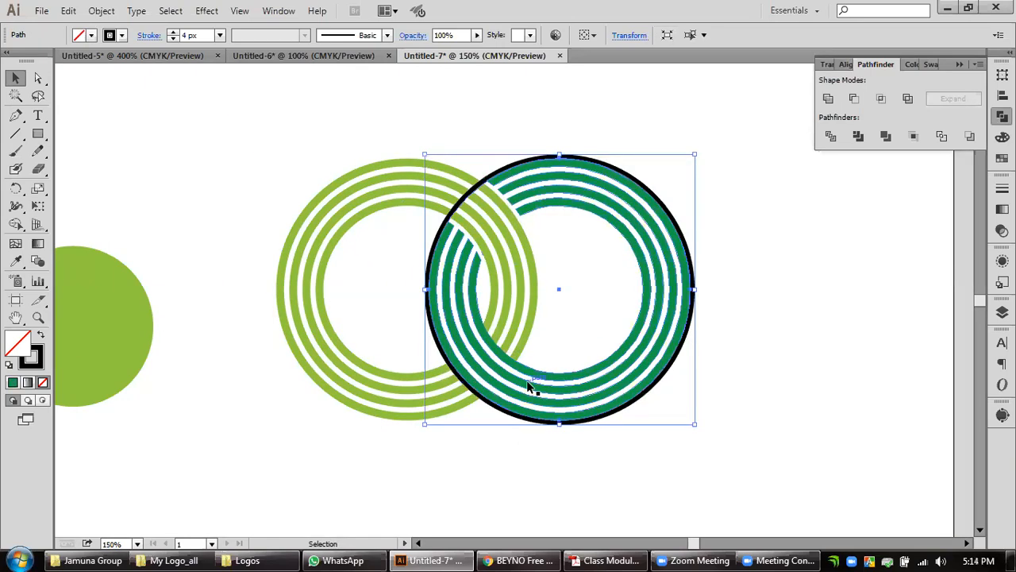
pyautogui.scroll(1, 530, 388)
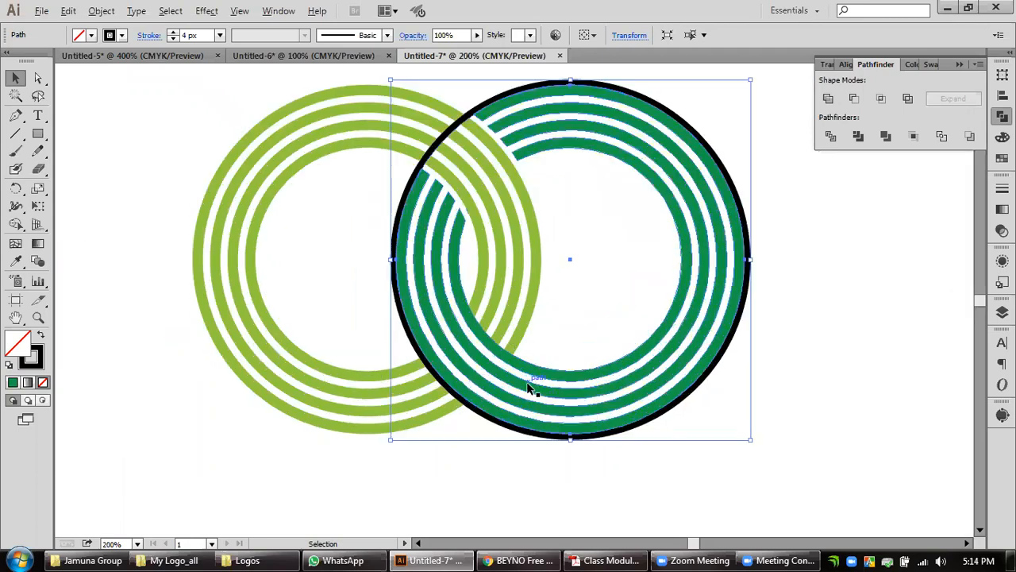
# Set a copy of the black circle aside from the dark green rings, and expand the original circle's appearance.
pyautogui.moveTo(645, 425); pyautogui.dragTo(944, 495)
pyautogui.click(631, 432)
pyautogui.click(101, 10)
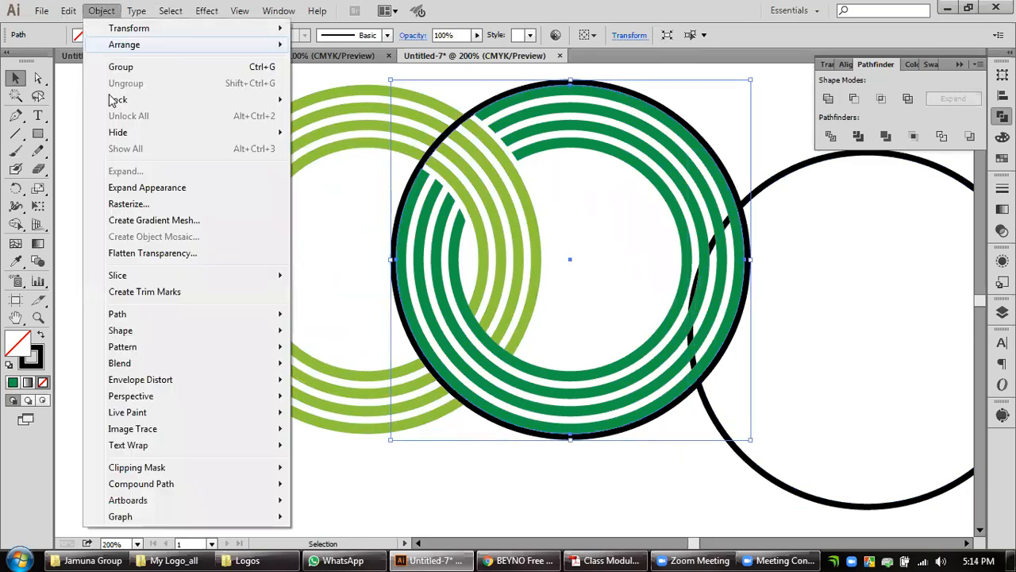
pyautogui.click(127, 190)
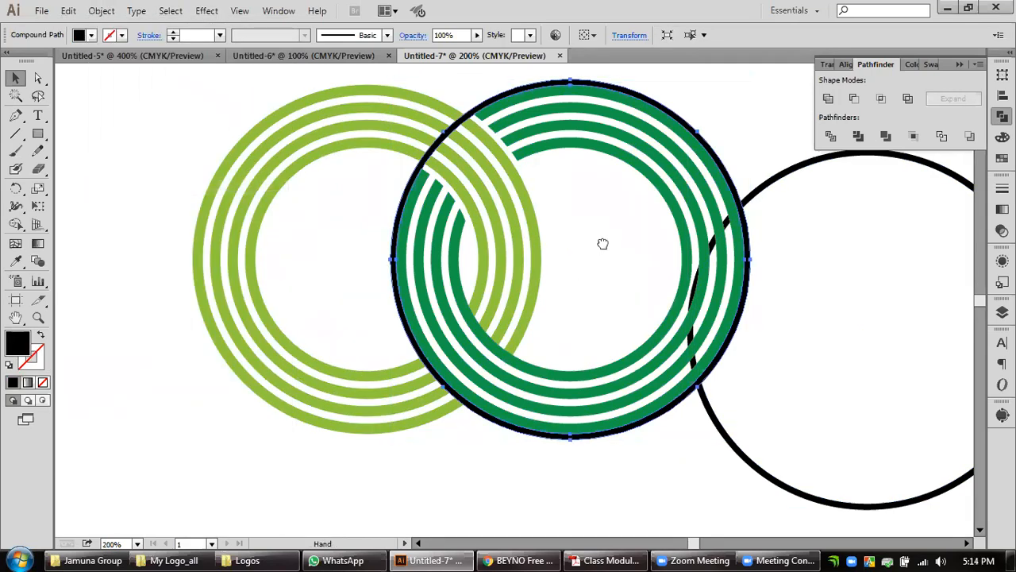
# Draw a rectangle about 350 by 157 px over the upper part of the expanded black ring.
pyautogui.moveTo(603, 244); pyautogui.dragTo(444, 272)
pyautogui.click(38, 134)
pyautogui.moveTo(694, 508); pyautogui.dragTo(256, 431)
pyautogui.hotkey('ctrl', 'z')
pyautogui.moveTo(130, 88); pyautogui.dragTo(649, 321)
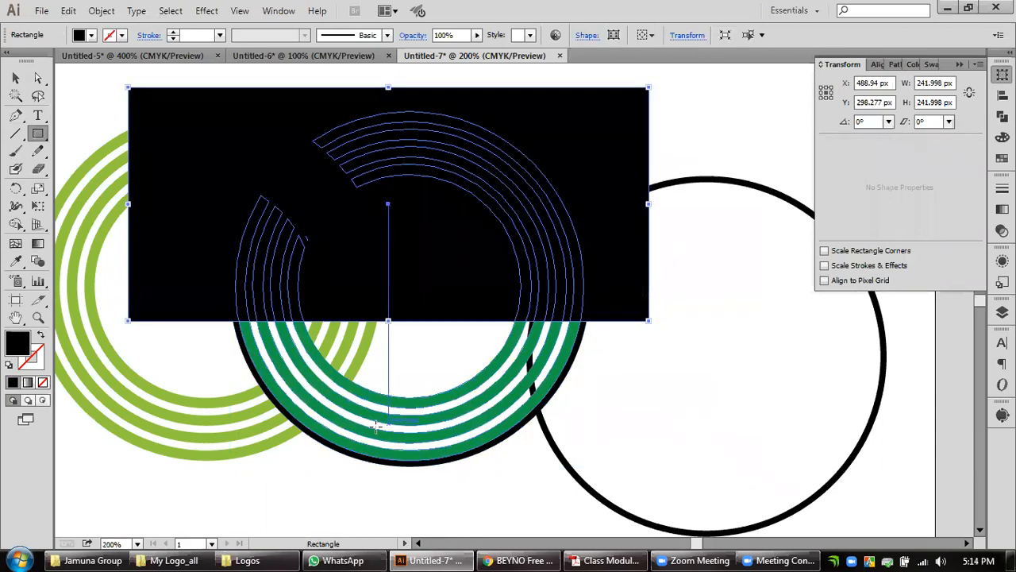
# Subtract the rectangle from the expanded black ring with Minus Front and deselect the lower arc.
pyautogui.click(15, 78)
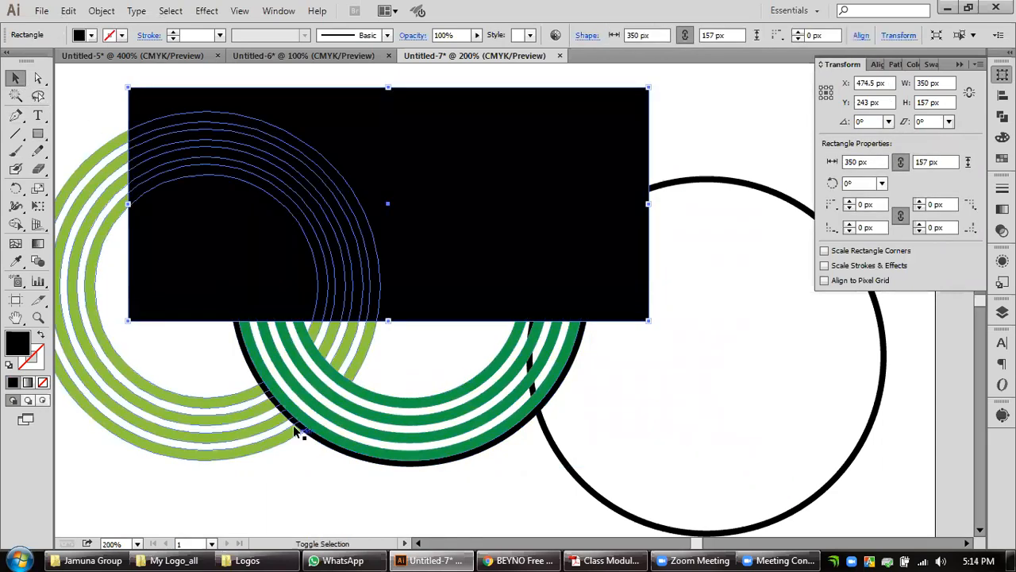
pyautogui.keyDown('shift'); pyautogui.click(330, 457); pyautogui.keyUp('shift')
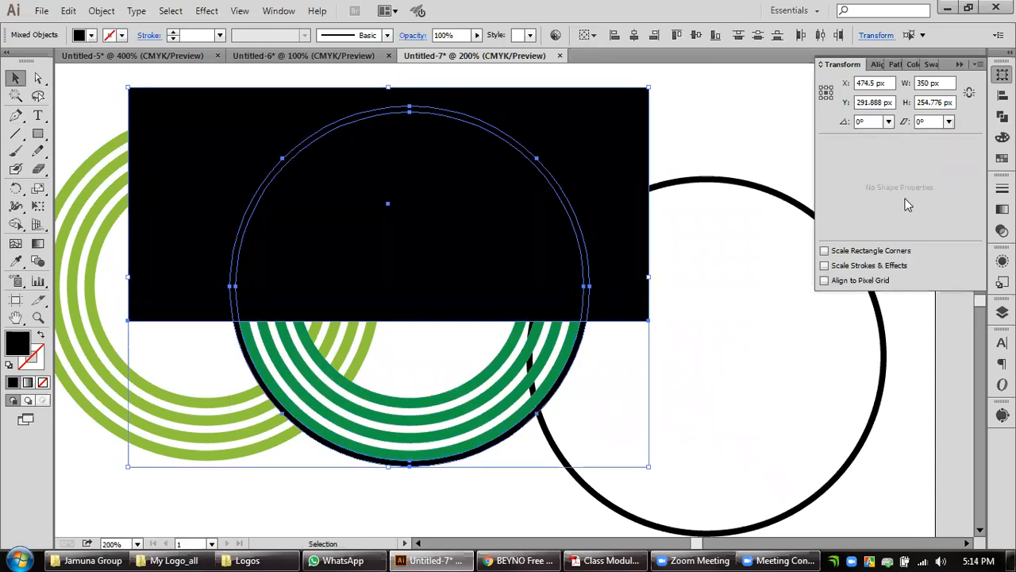
pyautogui.click(1002, 116)
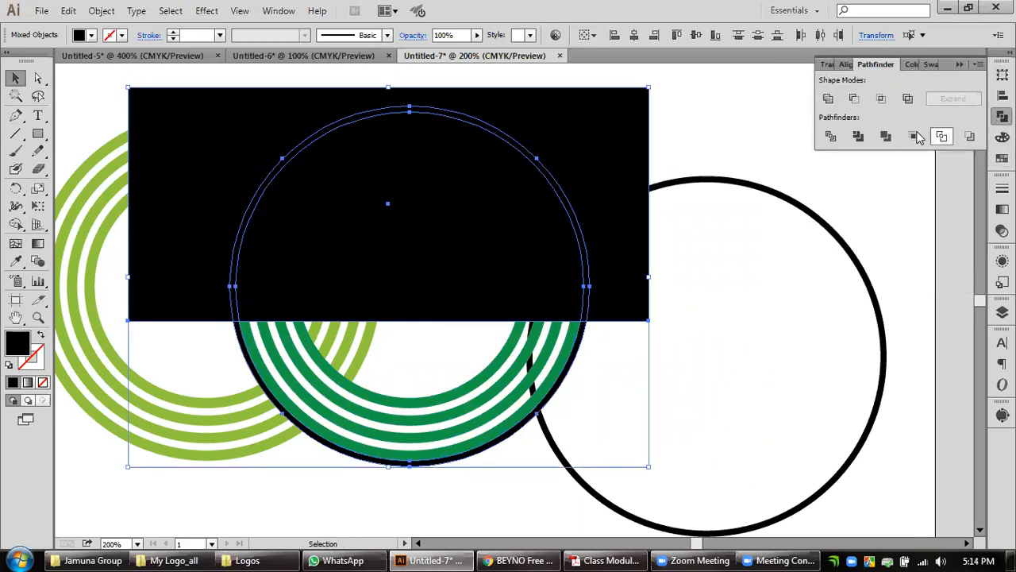
pyautogui.click(854, 98)
pyautogui.click(952, 98)
pyautogui.moveTo(667, 295); pyautogui.dragTo(709, 313)
pyautogui.click(740, 313)
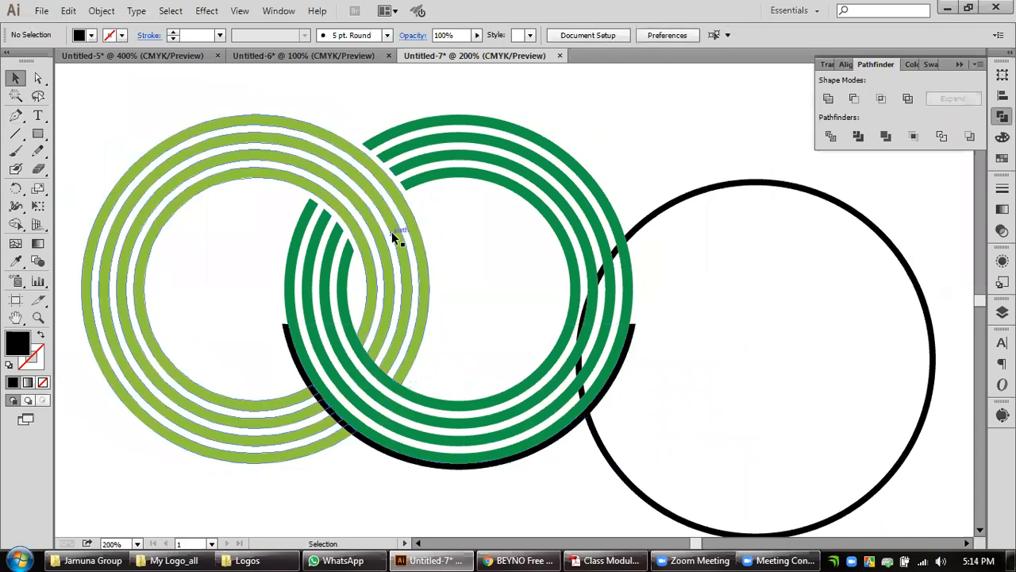
pyautogui.click(284, 349)
pyautogui.press('i')
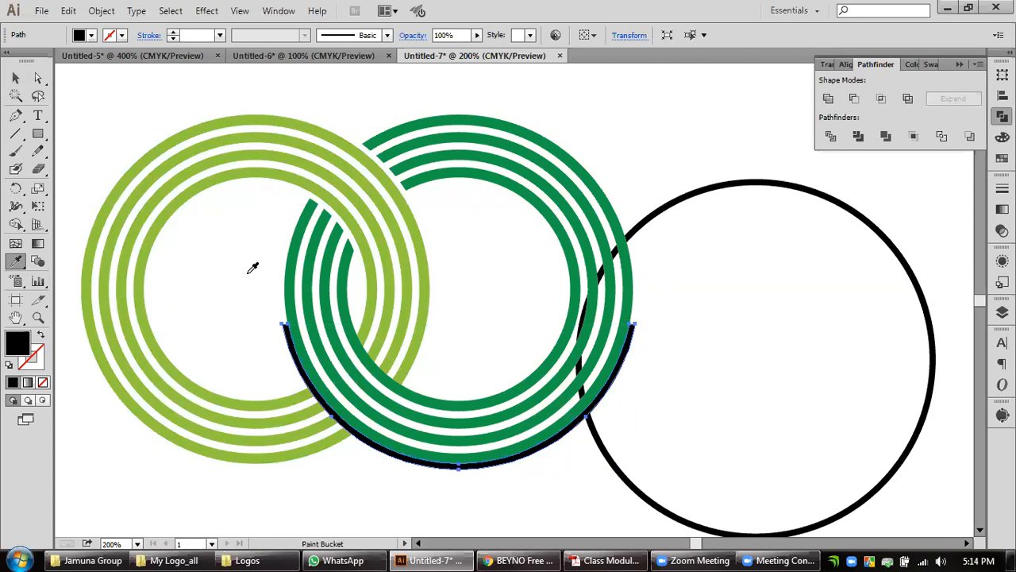
pyautogui.click(15, 77)
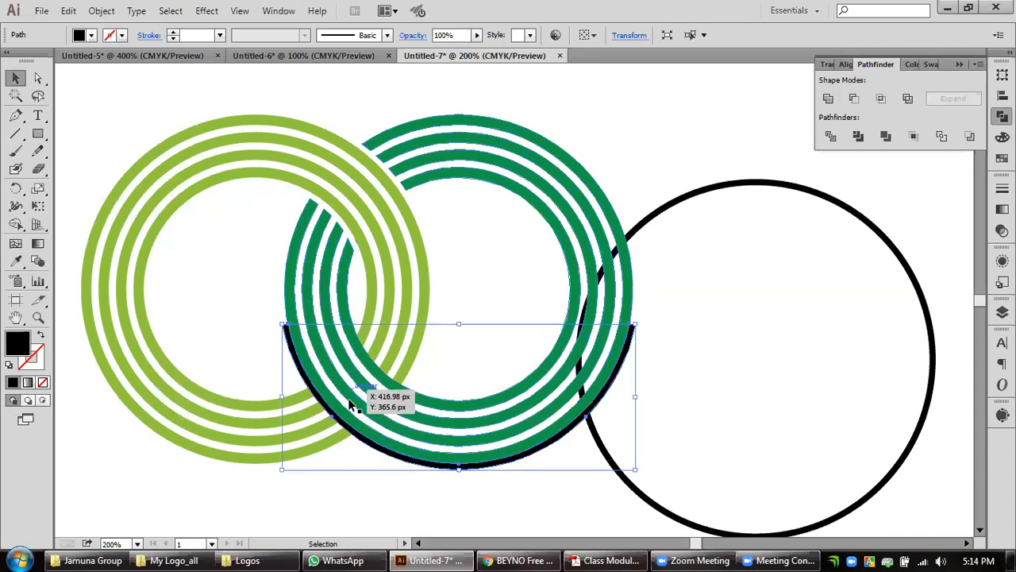
pyautogui.keyDown('shift'); pyautogui.click(293, 294); pyautogui.keyUp('shift')
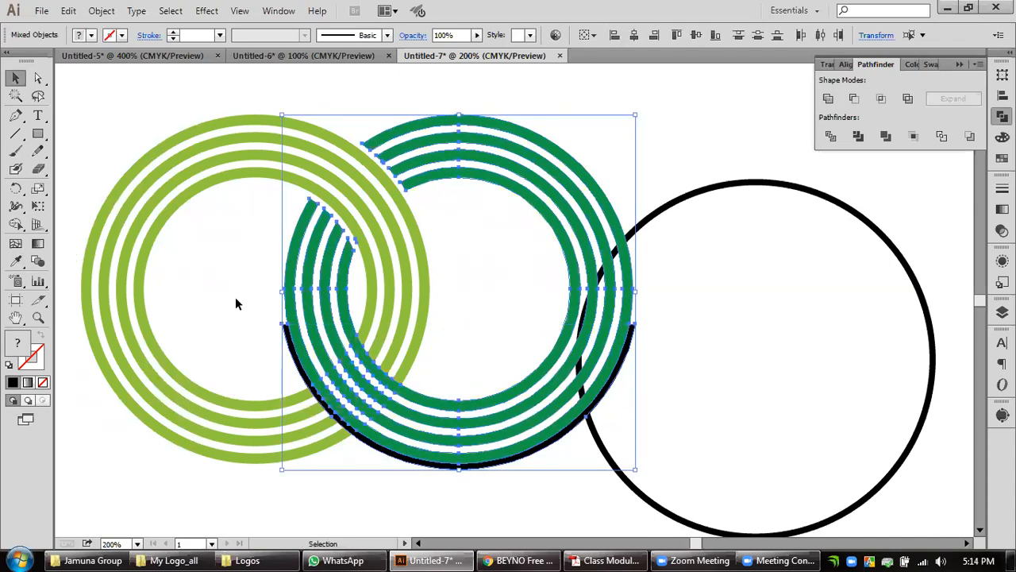
pyautogui.click(508, 304)
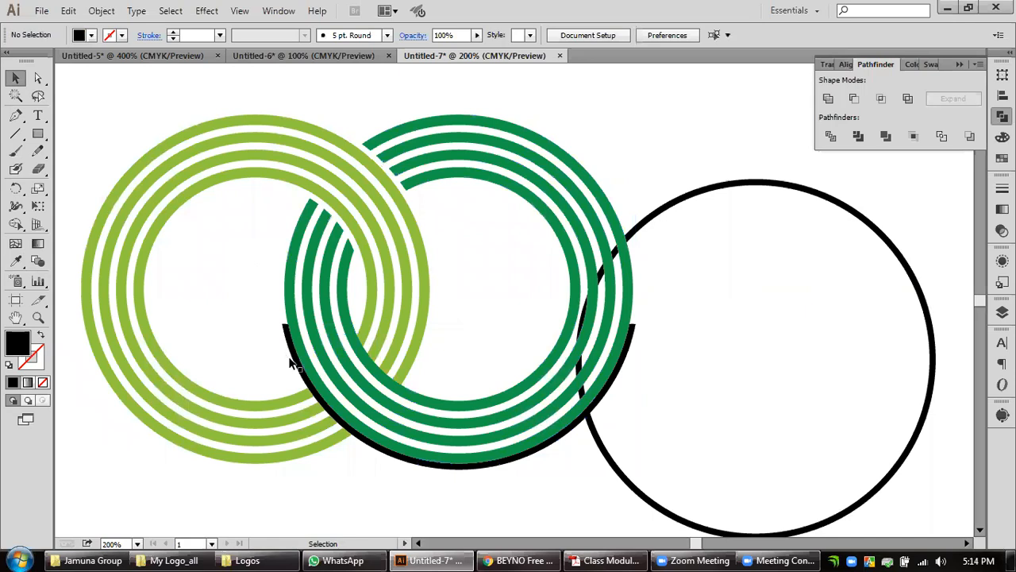
# Subtract the lower black arc from the light green rings with Minus Front, expand the result and deselect it.
pyautogui.click(300, 360)
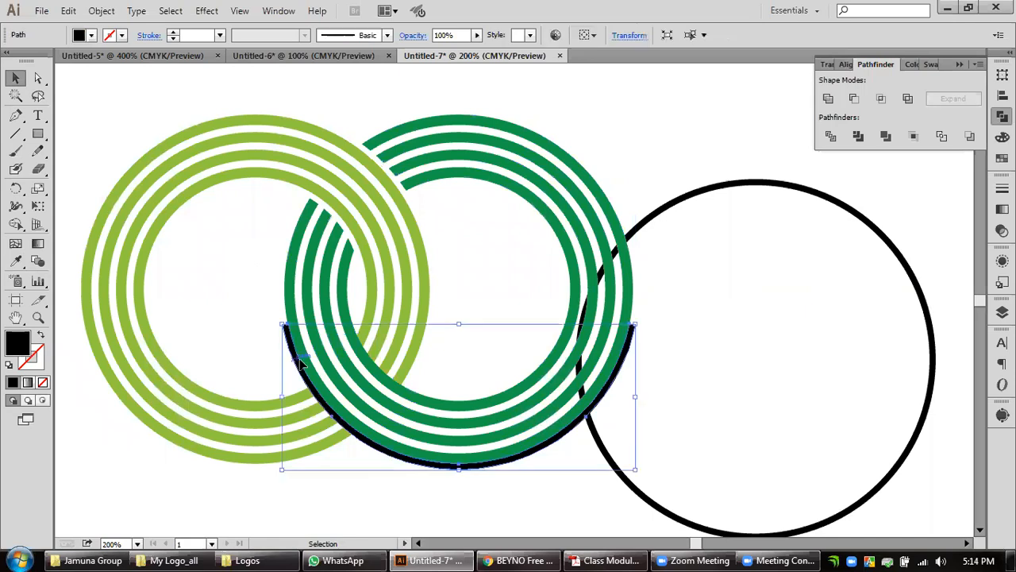
pyautogui.keyDown('shift'); pyautogui.click(408, 314); pyautogui.keyUp('shift')
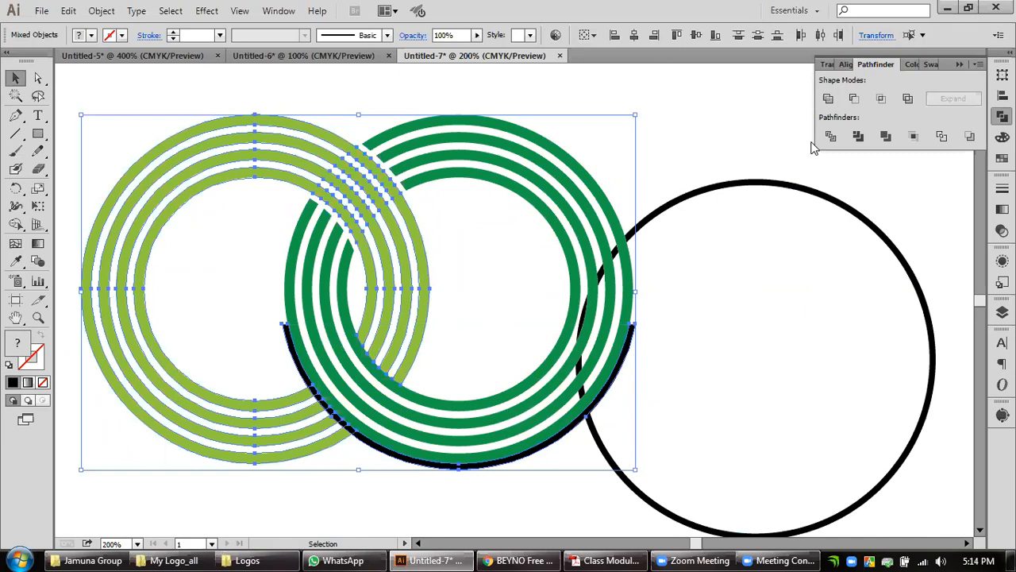
pyautogui.click(854, 98)
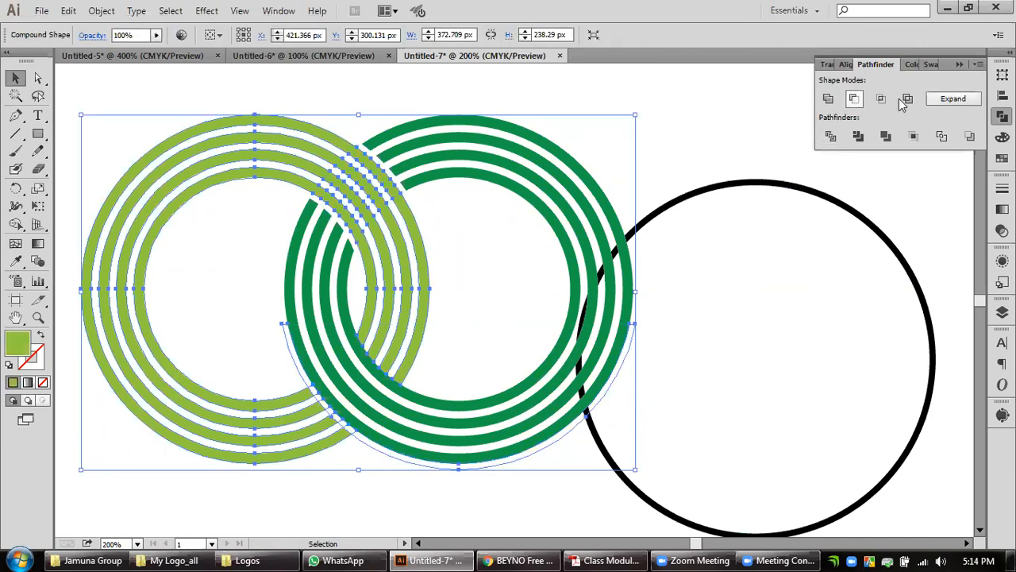
pyautogui.click(951, 98)
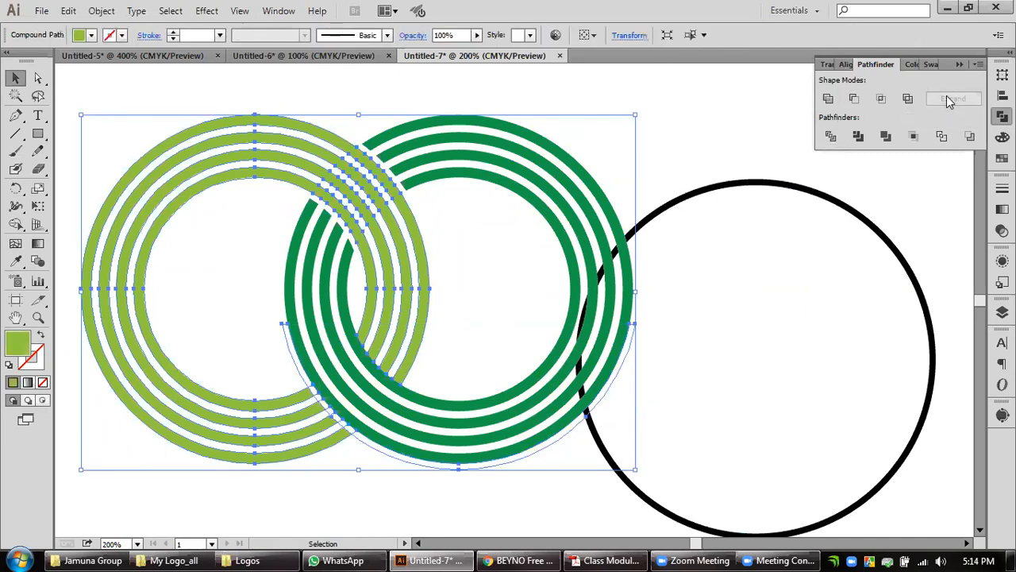
pyautogui.click(759, 383)
pyautogui.moveTo(723, 369)
pyautogui.mouseDown()
pyautogui.moveTo(776, 366)
pyautogui.moveTo(727, 364)
pyautogui.mouseUp()
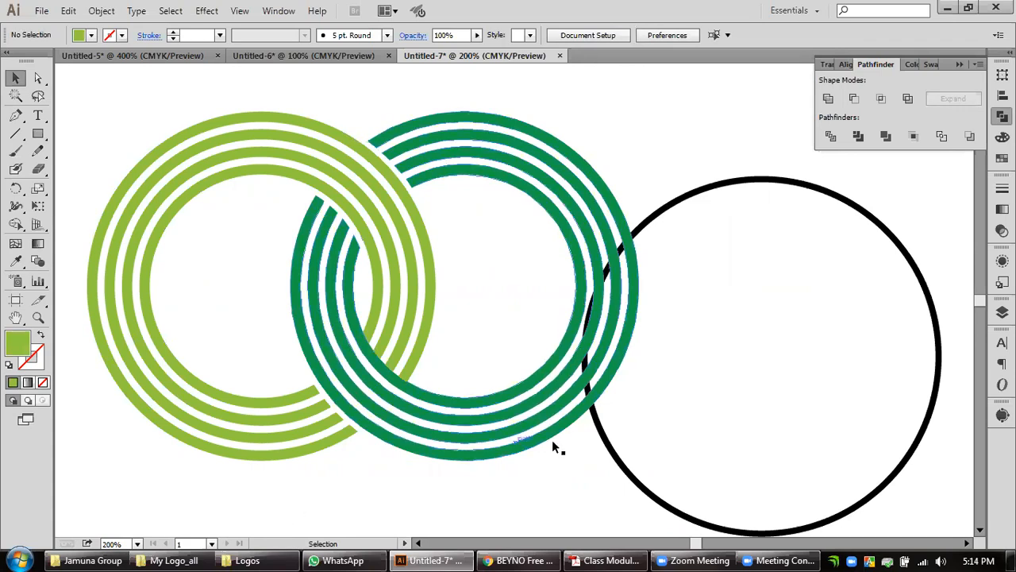
pyautogui.moveTo(832, 531); pyautogui.dragTo(531, 443)
pyautogui.moveTo(644, 466); pyautogui.dragTo(595, 403)
pyautogui.hotkey('ctrl', 'z')
pyautogui.hotkey('ctrl', 'z')
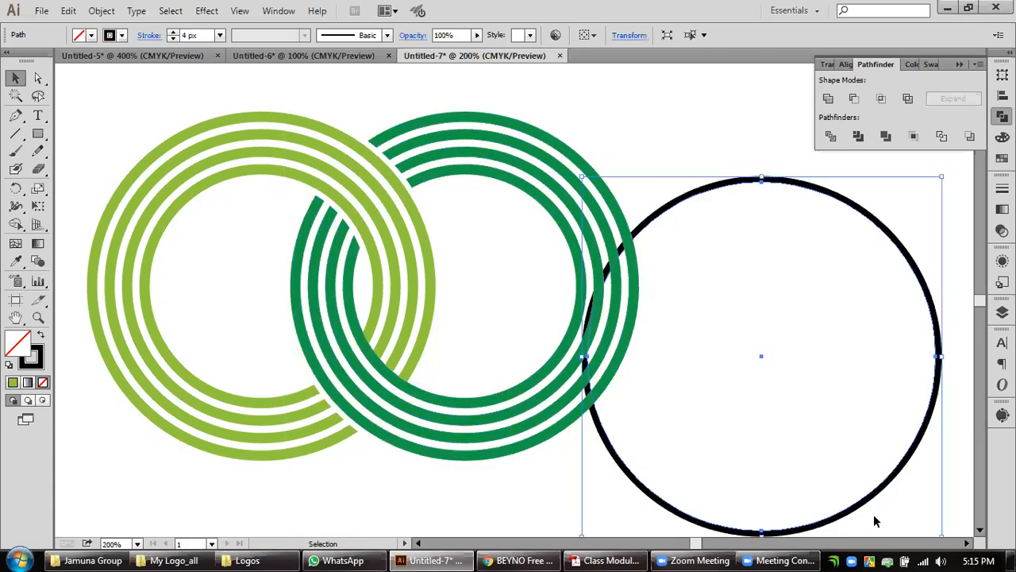
# Centre the spare black circle on the dark green rings, shrink it to the innermost ring and bring it to the front.
pyautogui.moveTo(754, 360); pyautogui.dragTo(466, 289)
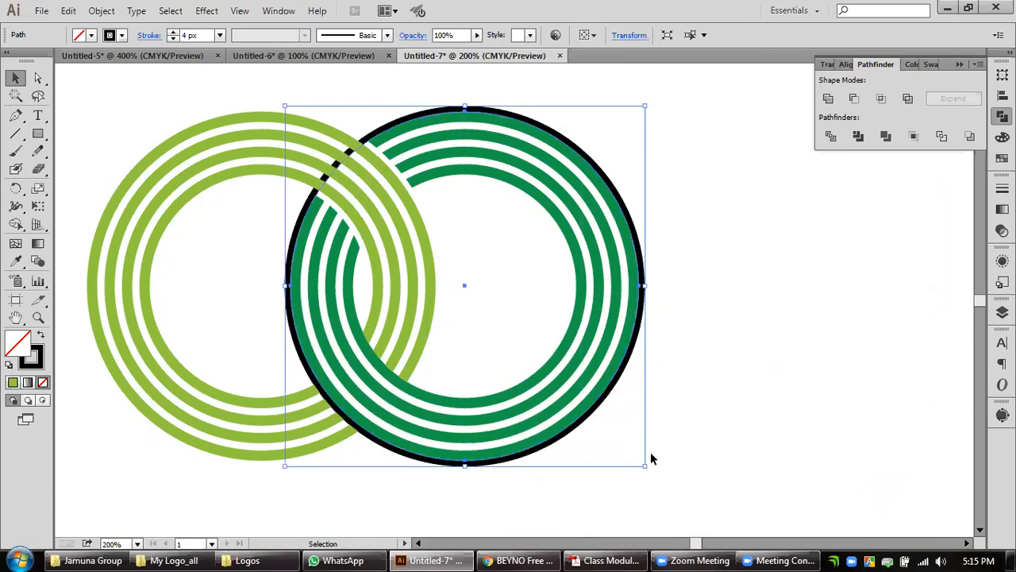
pyautogui.moveTo(643, 466); pyautogui.dragTo(589, 403)
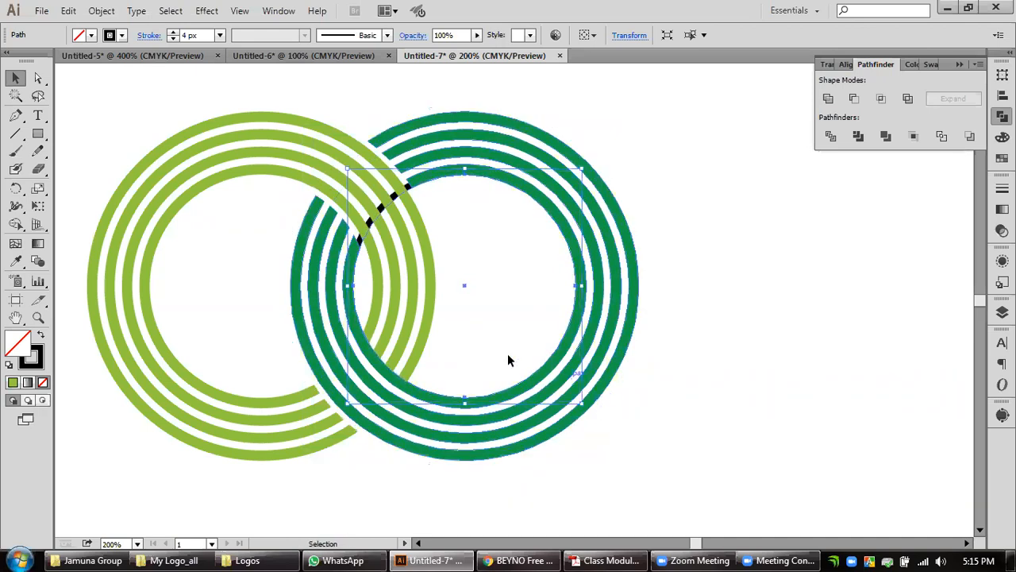
pyautogui.press('ctrl')
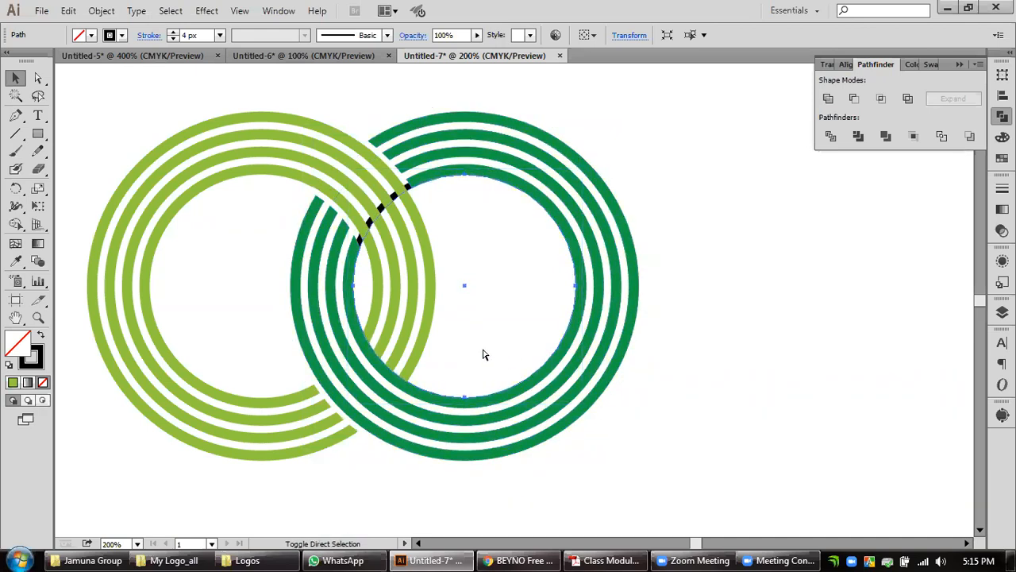
pyautogui.hotkey('ctrl', 'shift', ']')
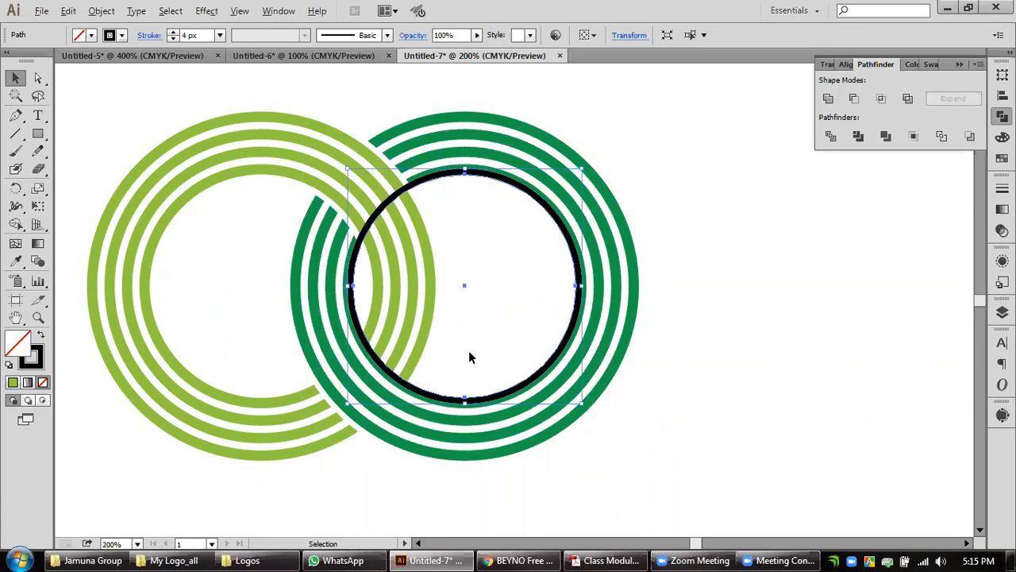
# Align the black circle's 4 px stroke to the inside and expand its appearance.
pyautogui.scroll(1, 469, 357)
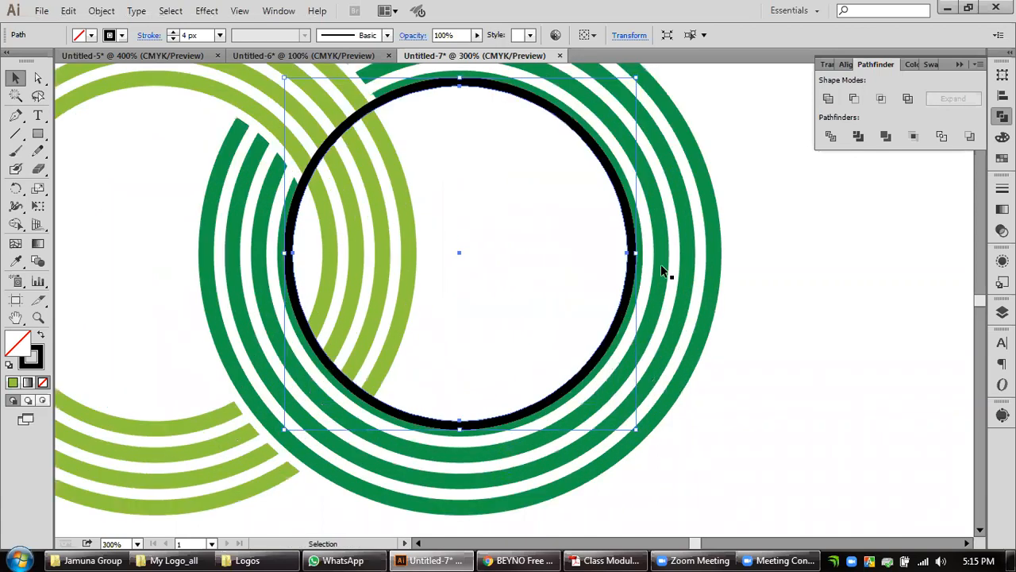
pyautogui.click(1002, 188)
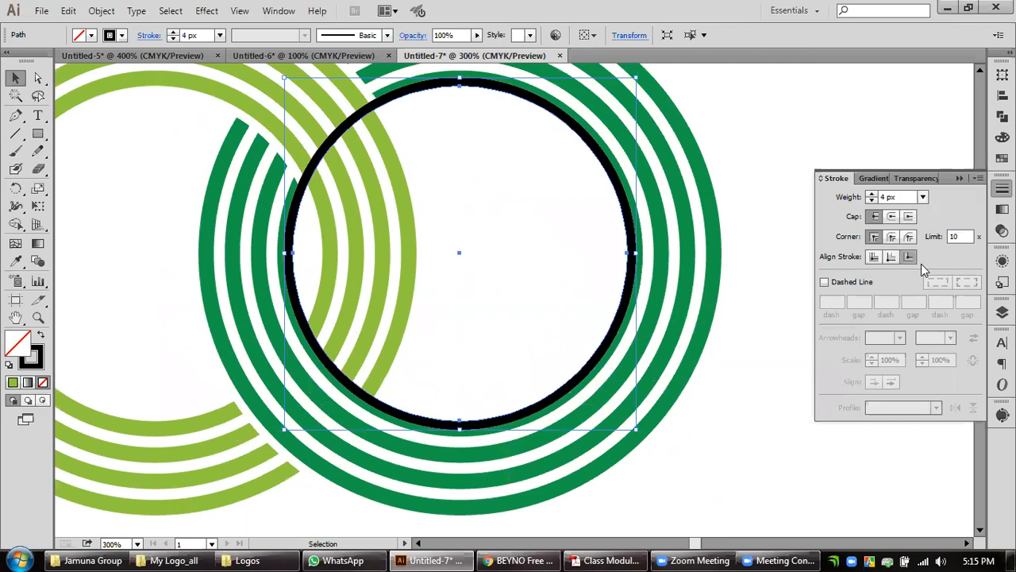
pyautogui.click(892, 258)
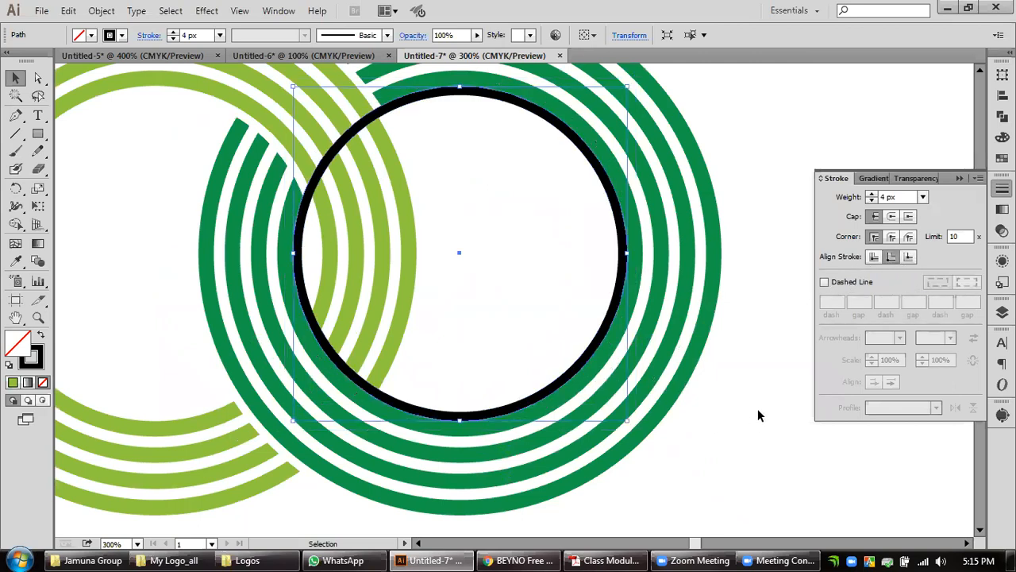
pyautogui.click(101, 11)
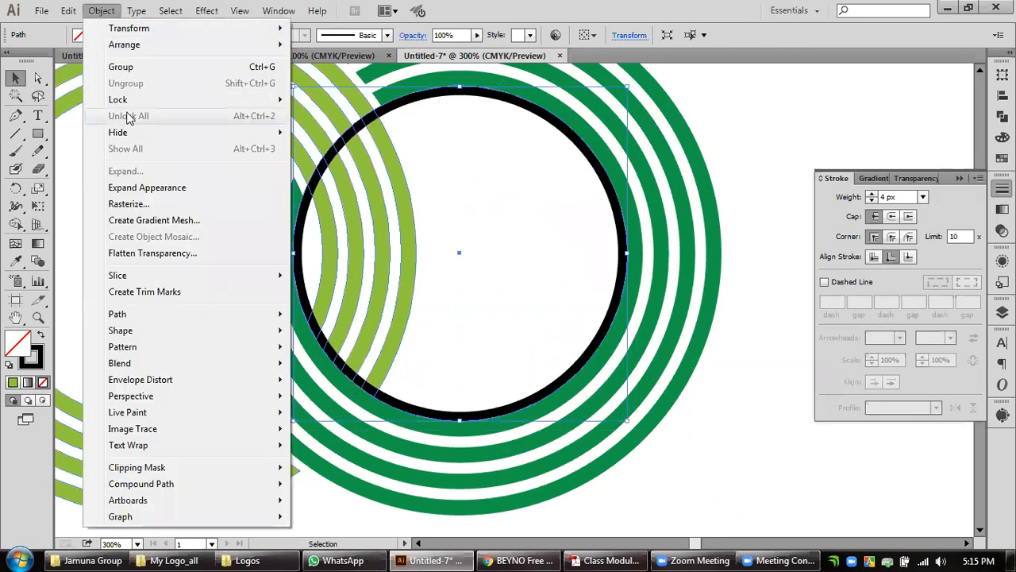
pyautogui.click(146, 188)
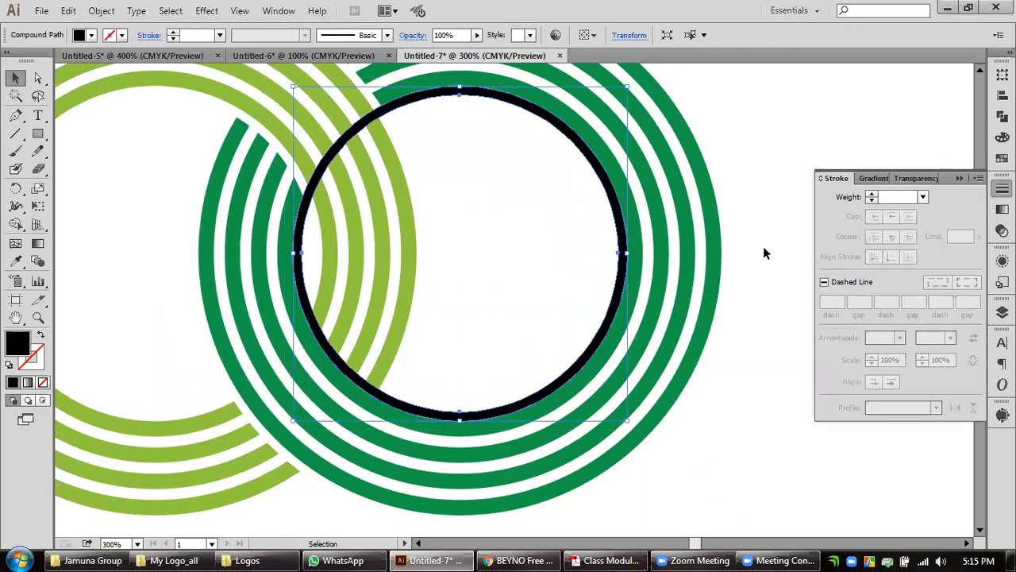
# Draw a rectangle about 208 by 97 px over the upper part of the expanded inner black ring.
pyautogui.click(619, 318)
pyautogui.click(610, 322)
pyautogui.click(37, 133)
pyautogui.moveTo(268, 69); pyautogui.dragTo(732, 280)
pyautogui.click(14, 80)
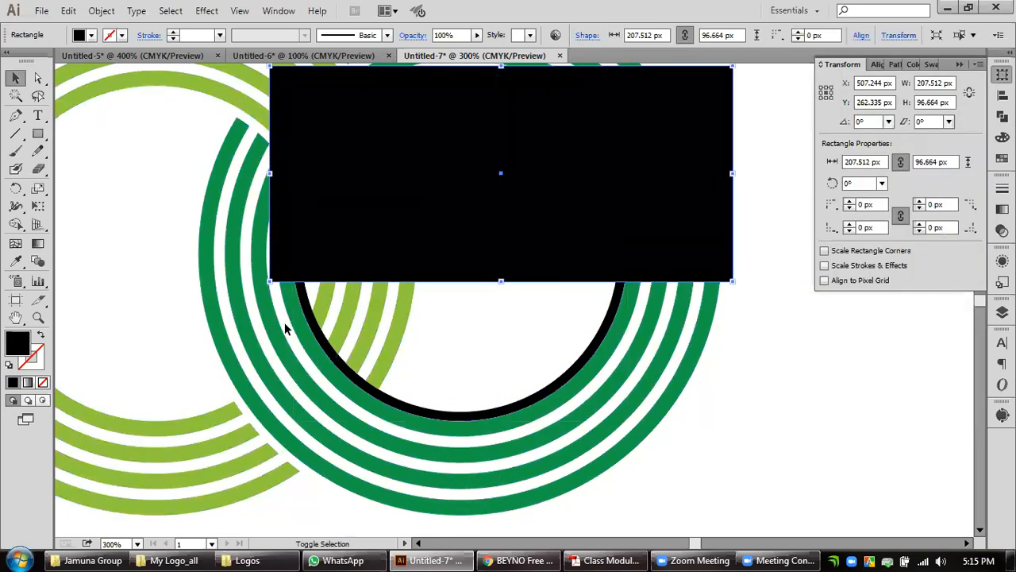
# Subtract the rectangle from the inner black ring with Minus Front, leaving only the lower arc.
pyautogui.keyDown('shift'); pyautogui.click(331, 355); pyautogui.keyUp('shift')
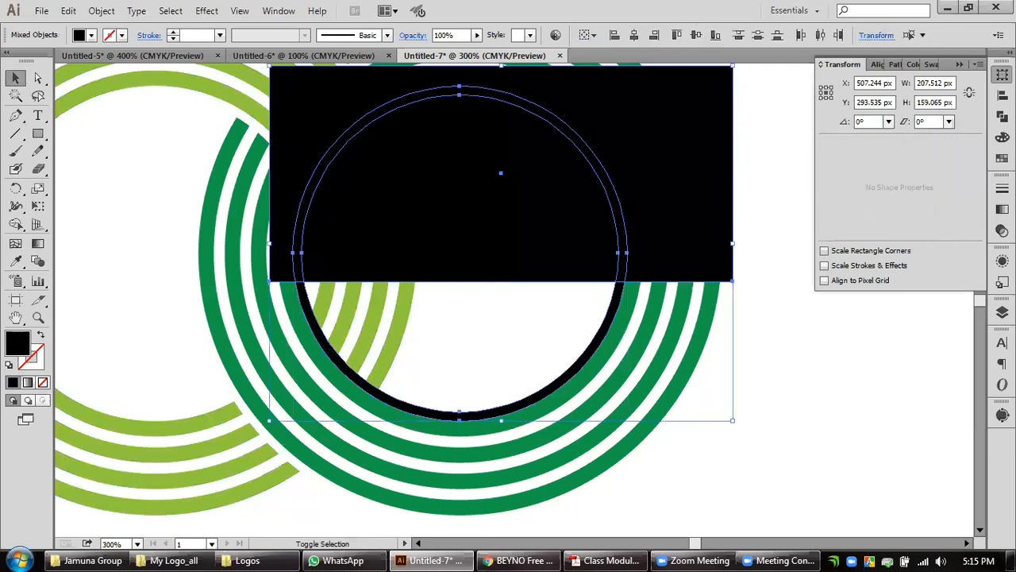
pyautogui.click(1002, 116)
pyautogui.keyDown('alt'); pyautogui.click(856, 98); pyautogui.keyUp('alt')
pyautogui.click(947, 105)
pyautogui.click(612, 261)
# Subtract the inner black arc from the light green rings with Minus Front, expand the result and deselect it.
pyautogui.click(412, 277)
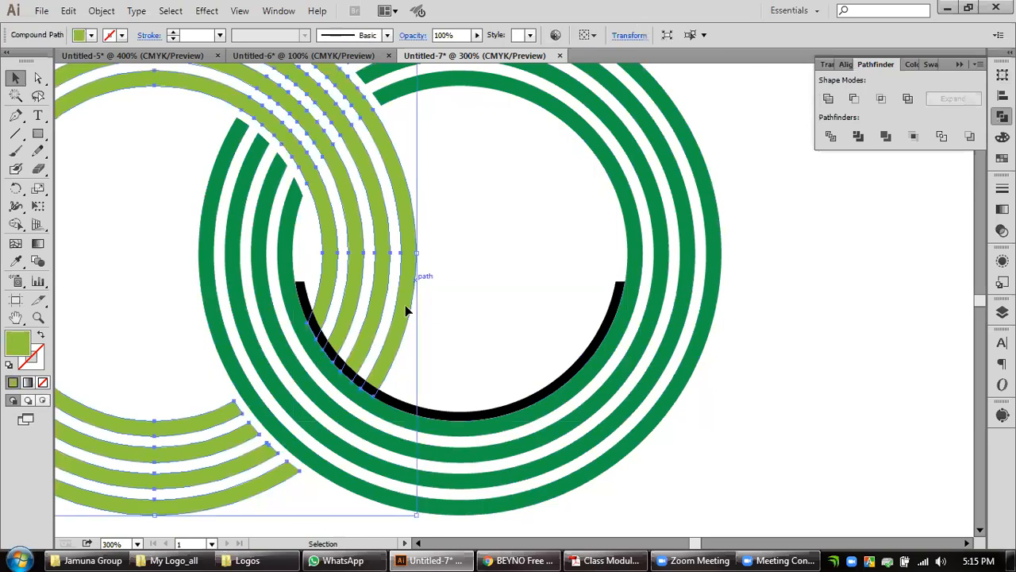
pyautogui.keyDown('shift'); pyautogui.click(420, 410); pyautogui.keyUp('shift')
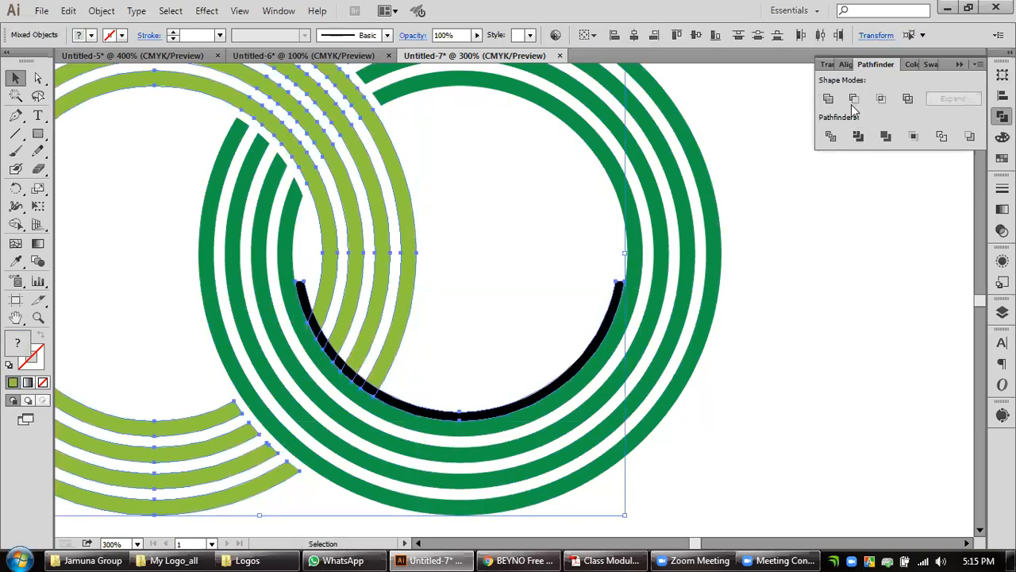
pyautogui.keyDown('alt'); pyautogui.click(853, 100); pyautogui.keyUp('alt')
pyautogui.click(955, 98)
pyautogui.click(586, 295)
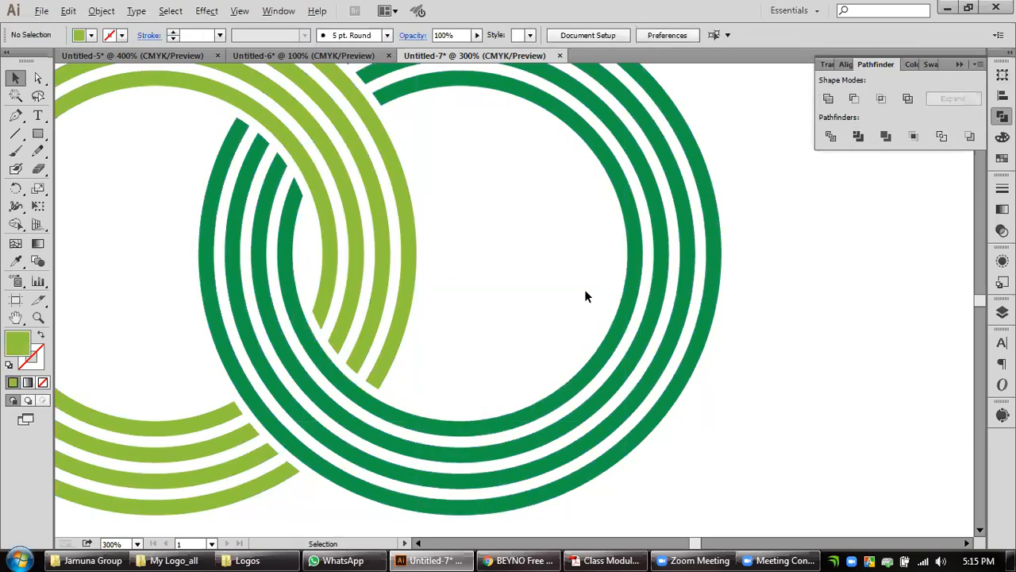
# Group the two interlocking rings and scale the group down to about half its size.
pyautogui.hotkey('ctrl', '1')
pyautogui.moveTo(703, 166); pyautogui.dragTo(415, 388)
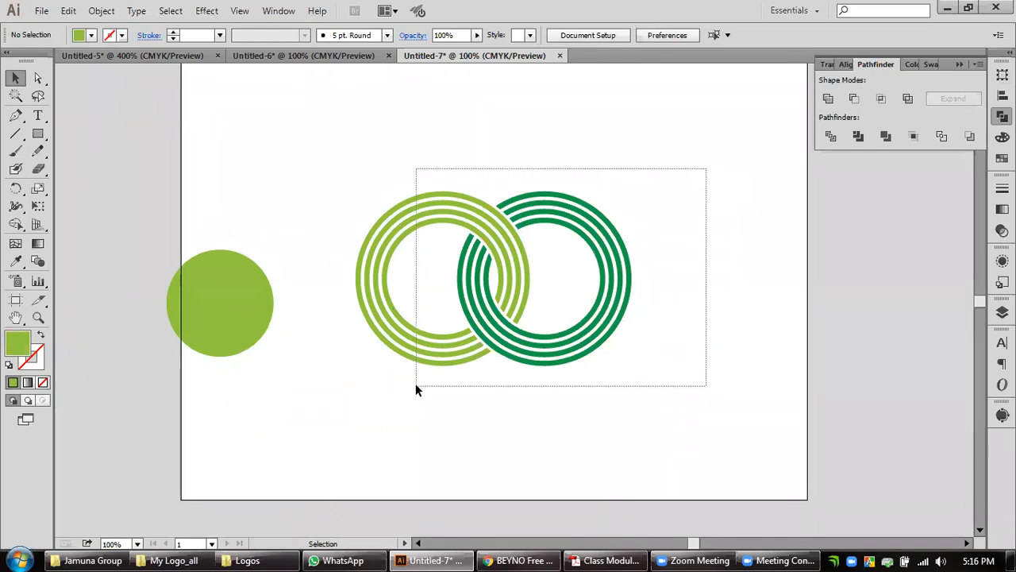
pyautogui.hotkey('ctrl', 'g')
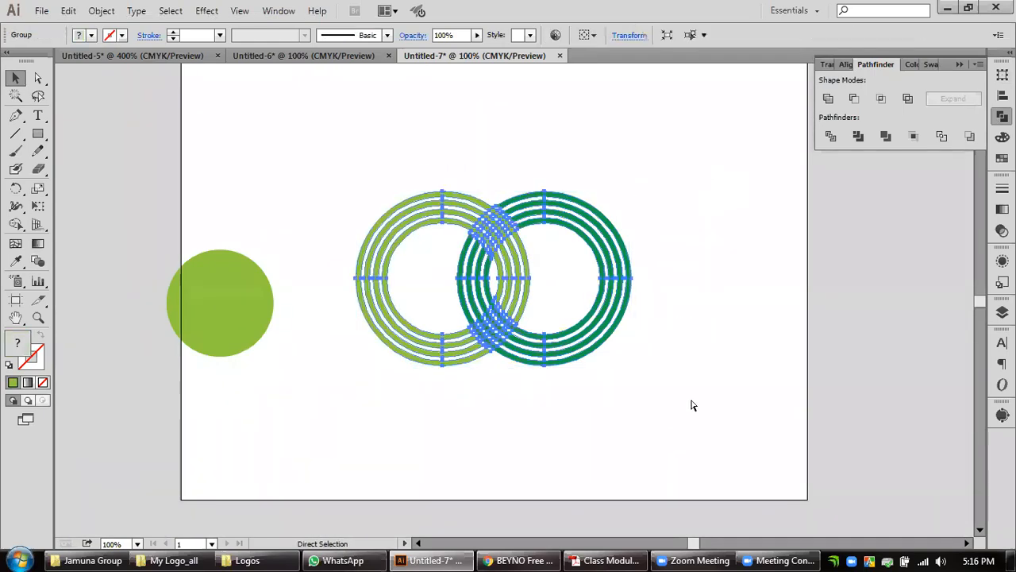
pyautogui.moveTo(630, 364); pyautogui.dragTo(562, 322)
pyautogui.click(584, 314)
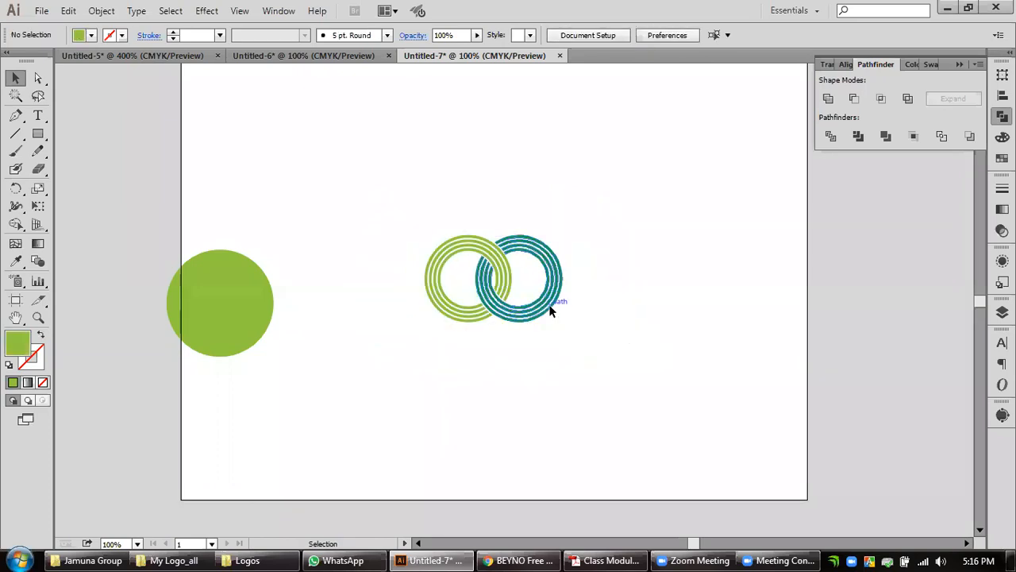
# Copy the finished ring pair into the Untitled-6 document in place of the enlarged construction rings and filled circles.
pyautogui.click(550, 303)
pyautogui.click(267, 59)
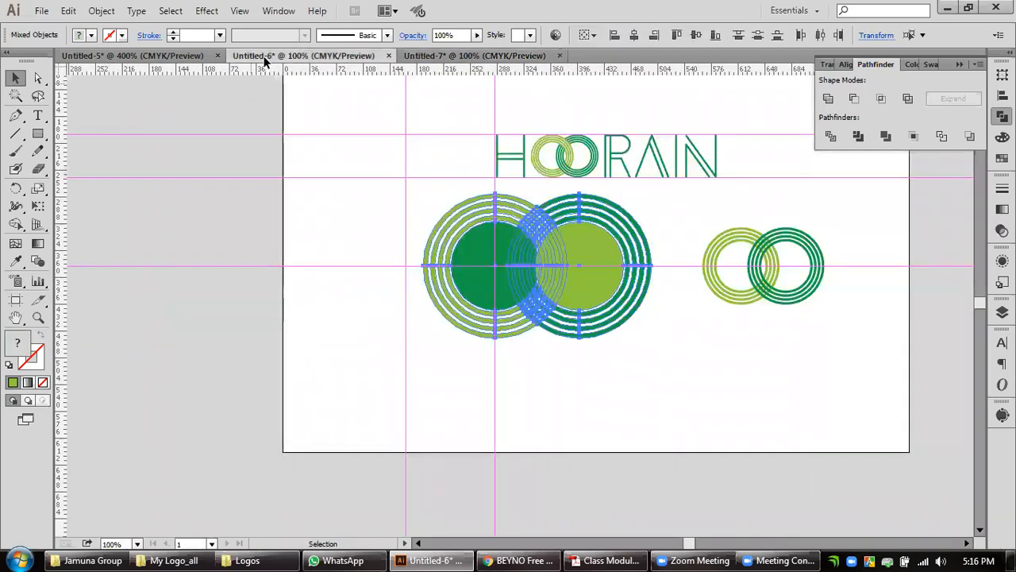
pyautogui.moveTo(688, 397); pyautogui.dragTo(419, 199)
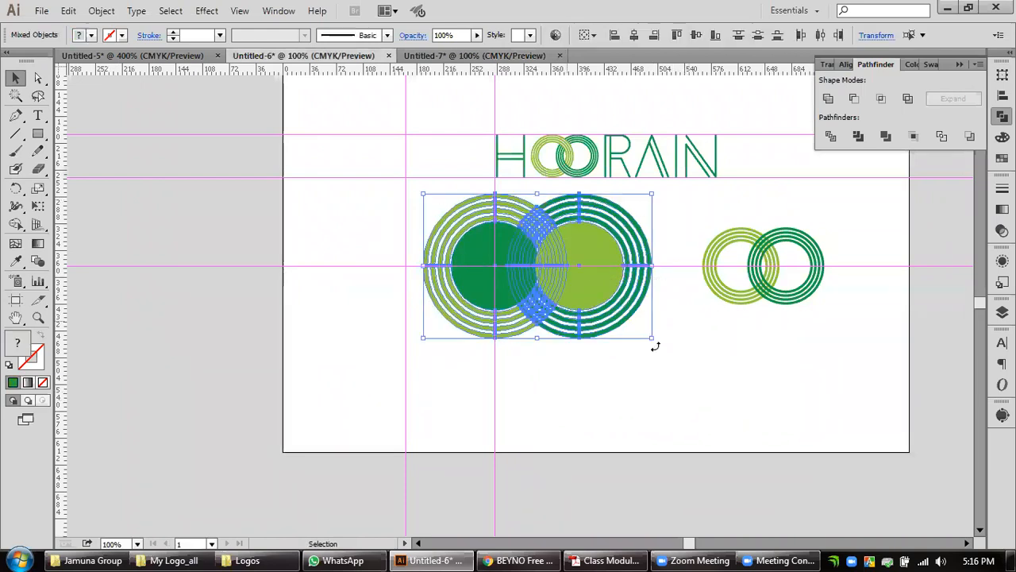
pyautogui.press('Delete')
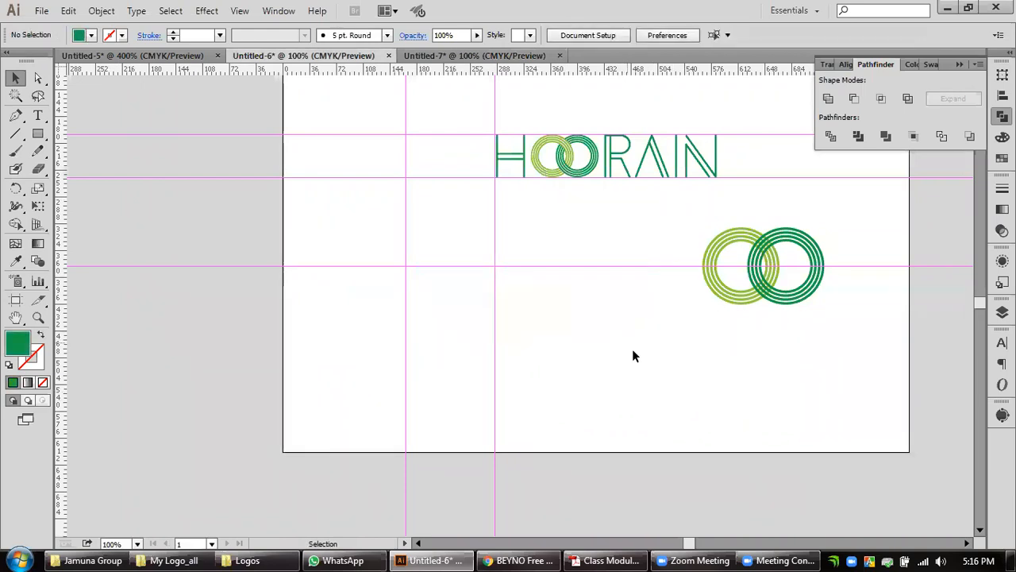
pyautogui.hotkey('ctrl', 'z')
pyautogui.click(614, 339)
pyautogui.hotkey('ctrl', '=')
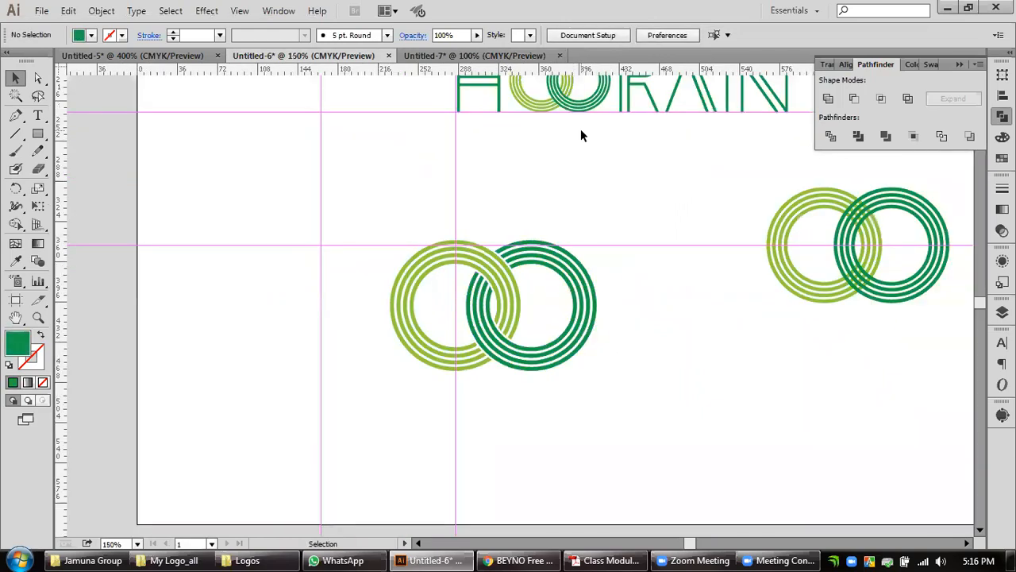
# Delete the old overlapping ring pair from the HOORAIN wordmark.
pyautogui.moveTo(580, 135); pyautogui.dragTo(574, 256)
pyautogui.moveTo(553, 188); pyautogui.dragTo(558, 195)
pyautogui.press('Delete')
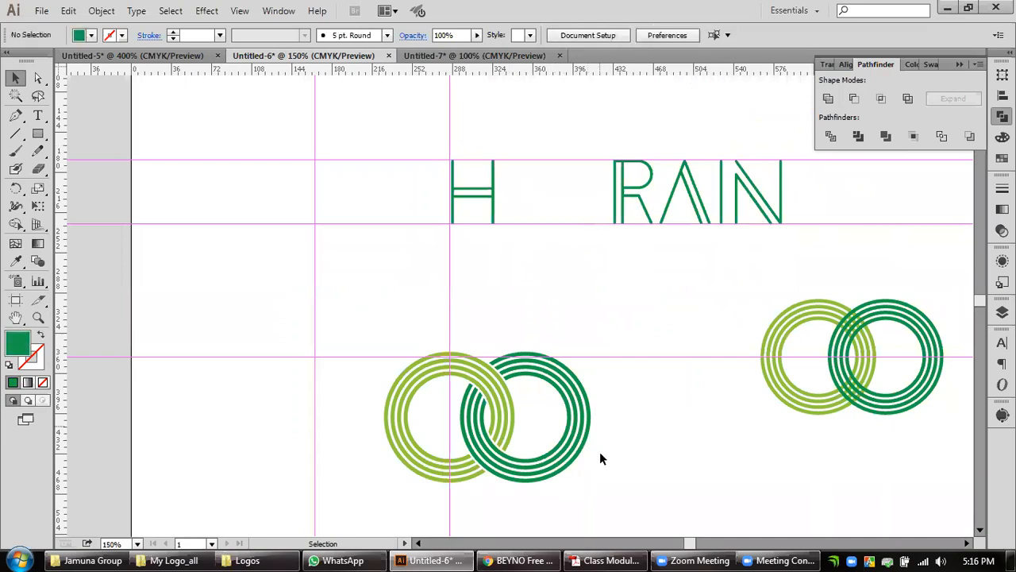
# Move the finished ring pair into the gap between the letters H and R and scale it down roughly to fit.
pyautogui.moveTo(524, 429); pyautogui.dragTo(468, 394)
pyautogui.moveTo(591, 481); pyautogui.dragTo(601, 226)
pyautogui.keyDown('alt'); pyautogui.scroll(2, 601, 227); pyautogui.keyUp('alt')
pyautogui.scroll(4, 627, 378)
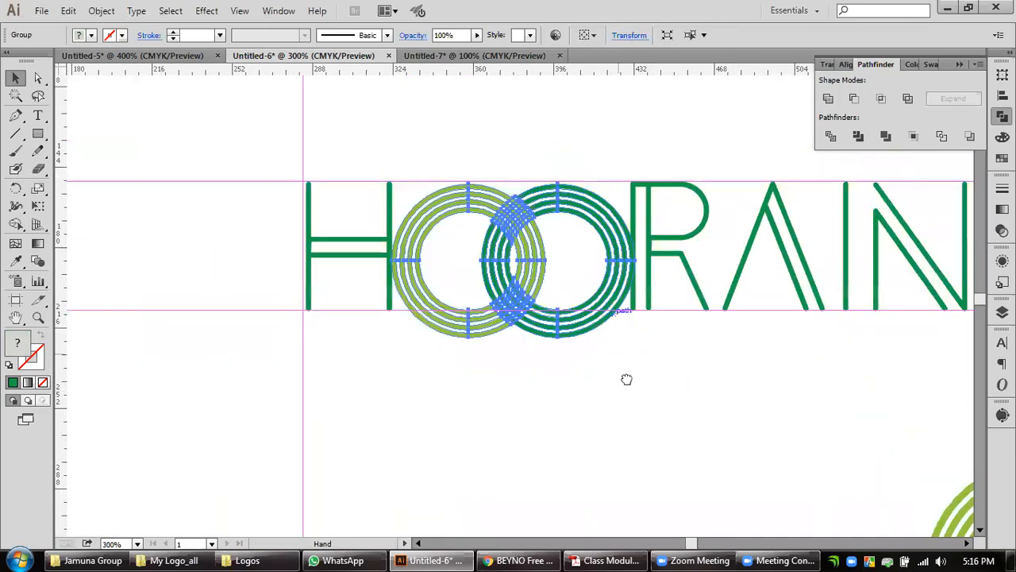
pyautogui.keyDown('alt'); pyautogui.scroll(2, 525, 406); pyautogui.keyUp('alt')
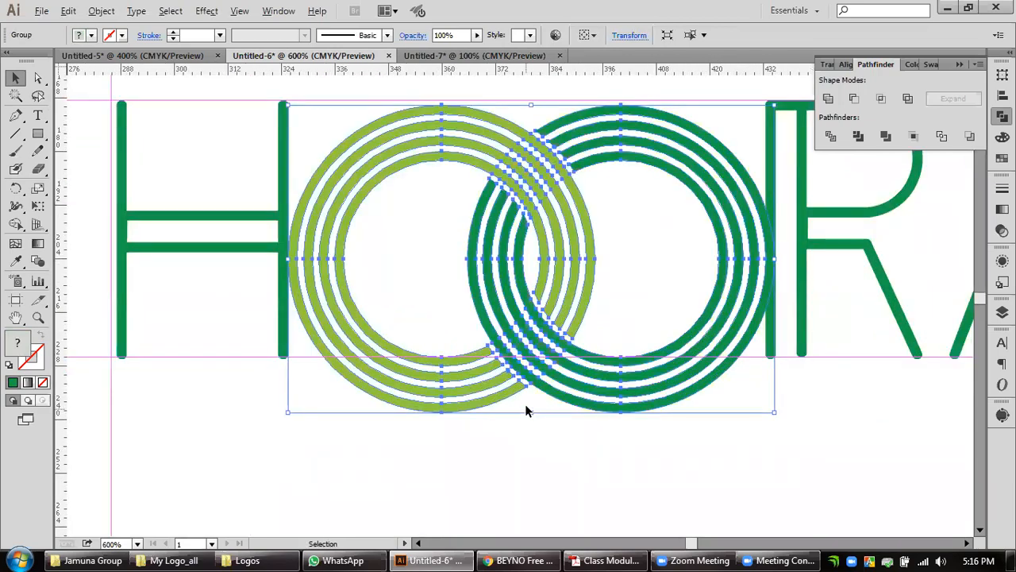
# Scale the ring pair proportionally until its height fits between the wordmark's two horizontal guides, and deselect it.
pyautogui.moveTo(553, 329); pyautogui.dragTo(554, 334)
pyautogui.moveTo(535, 405); pyautogui.dragTo(535, 358)
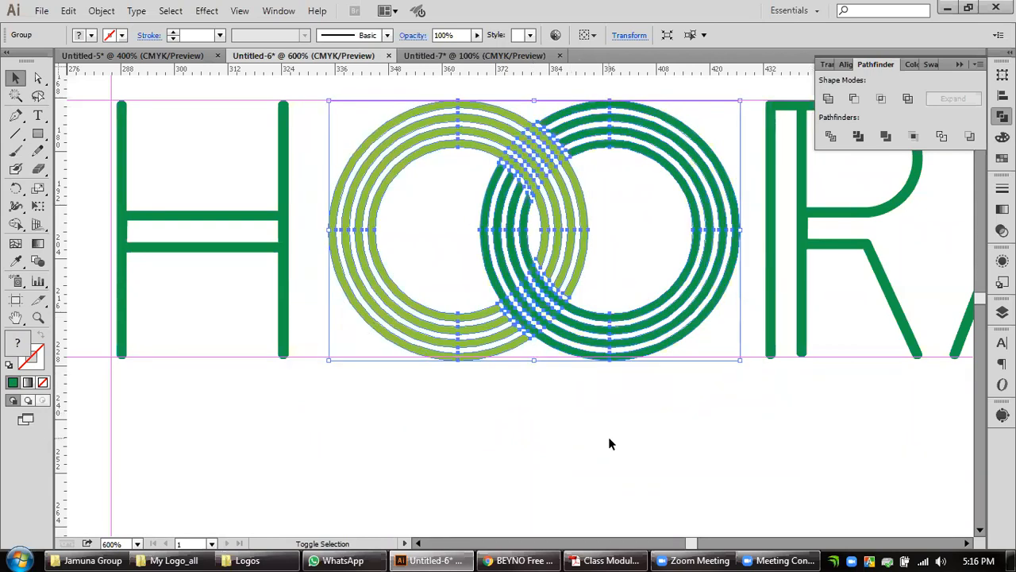
pyautogui.scroll(1, 553, 382)
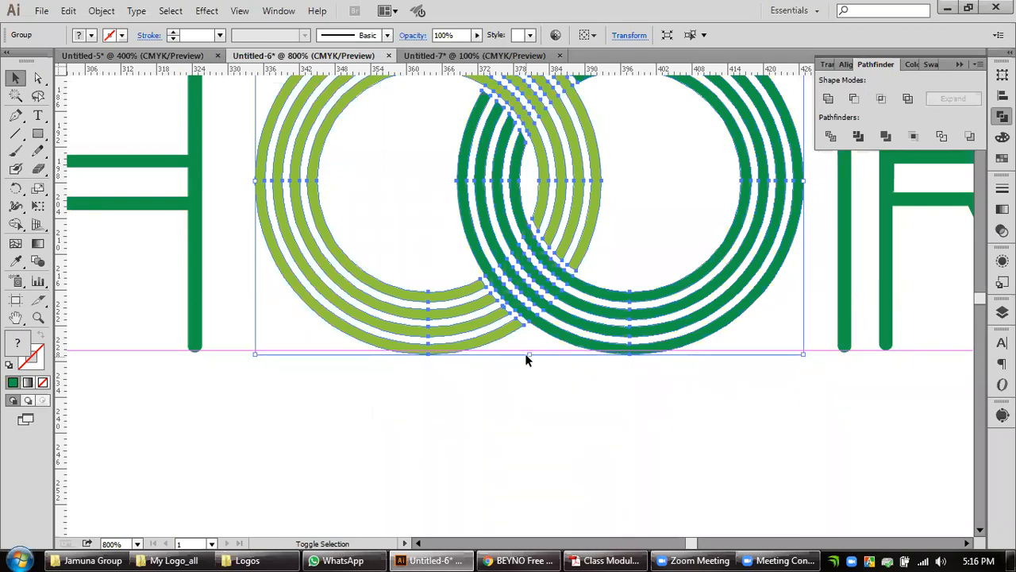
pyautogui.moveTo(528, 354)
pyautogui.mouseDown()
pyautogui.moveTo(529, 340)
pyautogui.moveTo(529, 350)
pyautogui.mouseUp()
pyautogui.scroll(-3, 649, 422)
pyautogui.moveTo(753, 450); pyautogui.dragTo(520, 408)
pyautogui.click(514, 420)
pyautogui.scroll(-1, 511, 429)
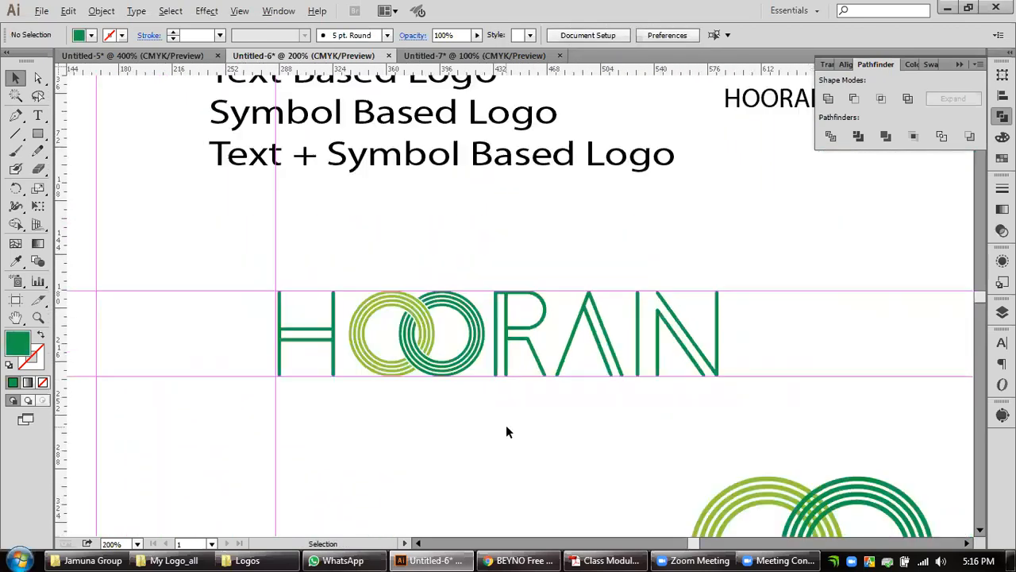
# Nudge the letter H three increments closer to the ring pair and deselect it.
pyautogui.press('alt')
pyautogui.click(332, 333)
pyautogui.press('Right')
pyautogui.press('Right')
pyautogui.press('Right')
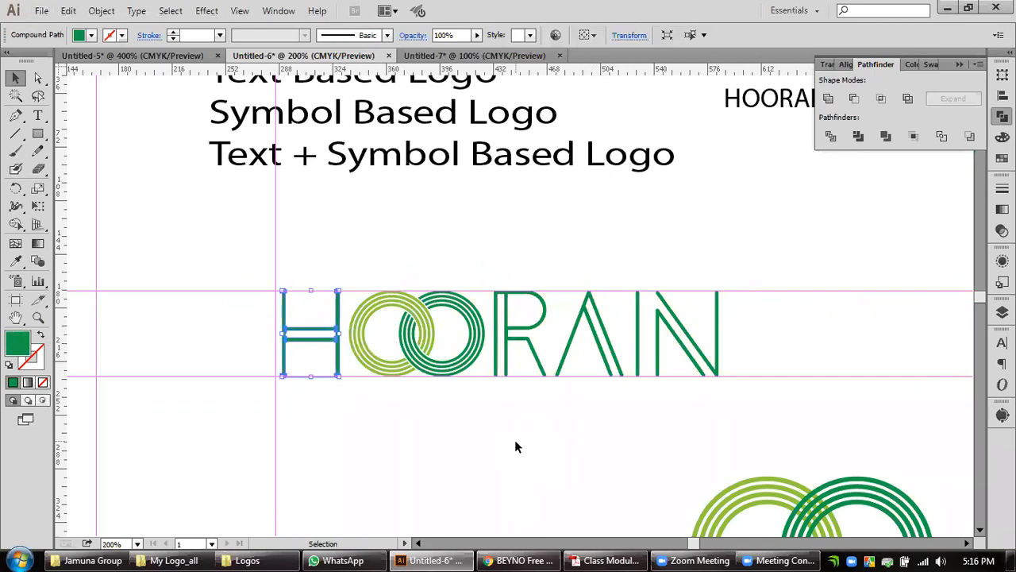
pyautogui.click(566, 436)
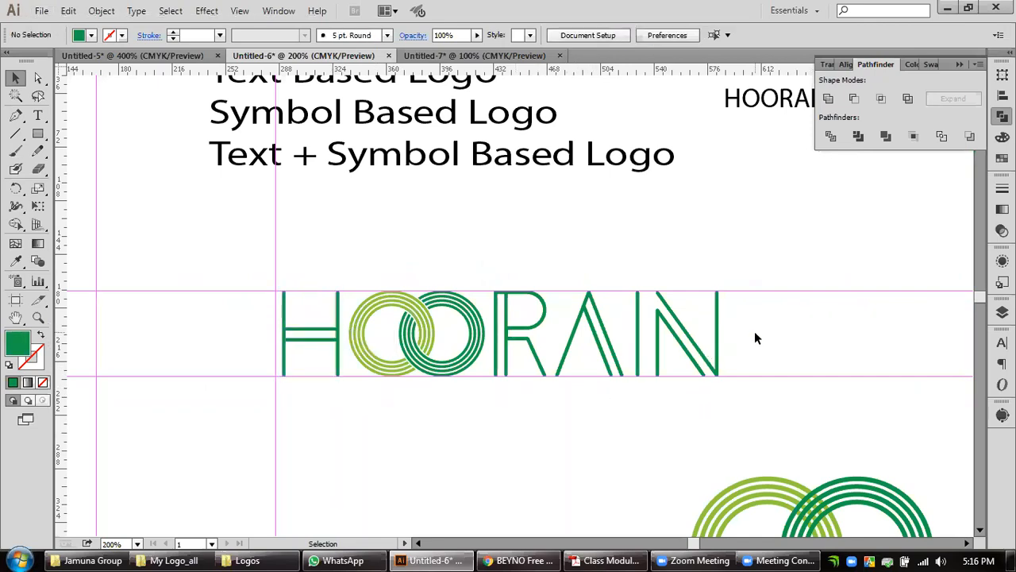
# Nudge the letters I and N together two increments closer to the A and deselect them.
pyautogui.moveTo(754, 339); pyautogui.dragTo(635, 350)
pyautogui.press('Left')
pyautogui.press('Left')
pyautogui.click(742, 350)
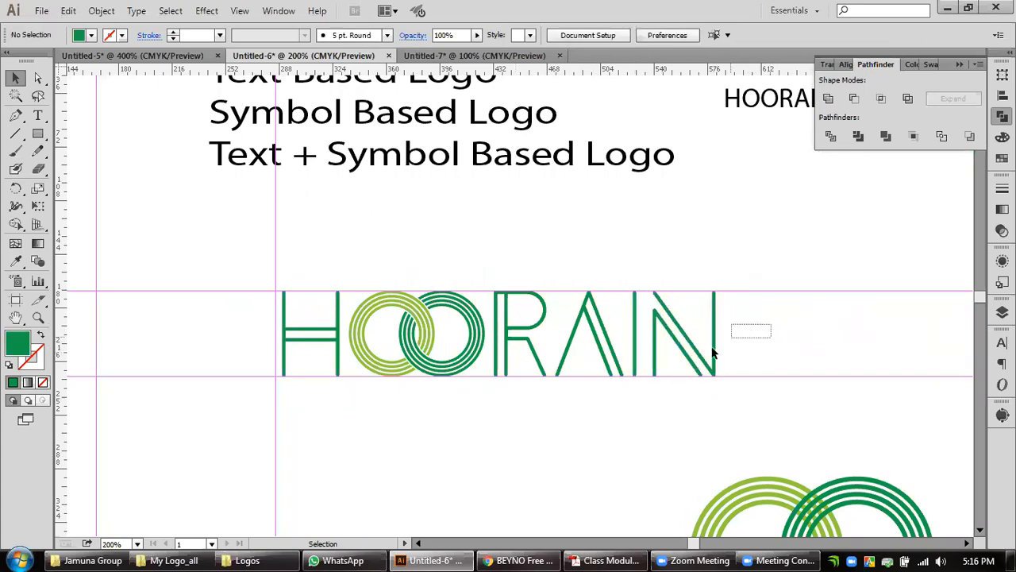
# Nudge the letter N alone three increments closer to the I and deselect it.
pyautogui.moveTo(713, 353); pyautogui.dragTo(683, 365)
pyautogui.press('Left')
pyautogui.press('Left')
pyautogui.press('Left')
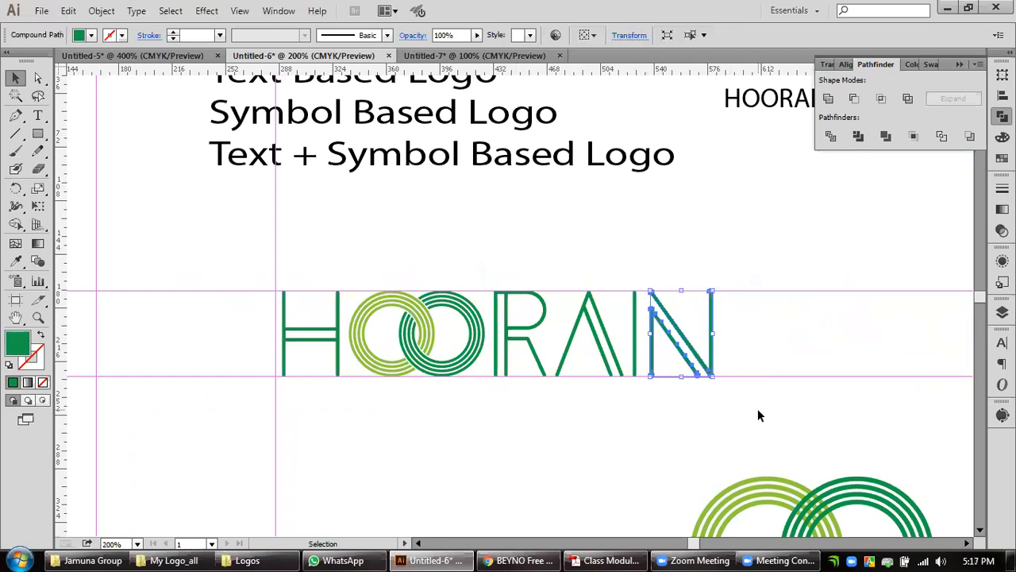
pyautogui.click(758, 410)
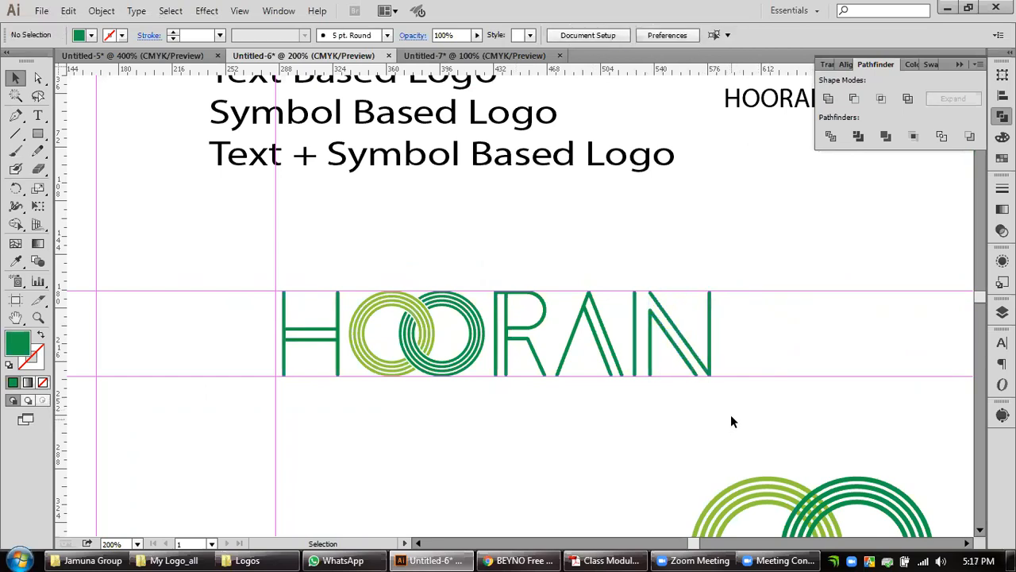
# Try distributing the HOORAIN wordmark's letters and rings horizontally by their centres, left edges and right edges.
pyautogui.moveTo(785, 313); pyautogui.dragTo(340, 349)
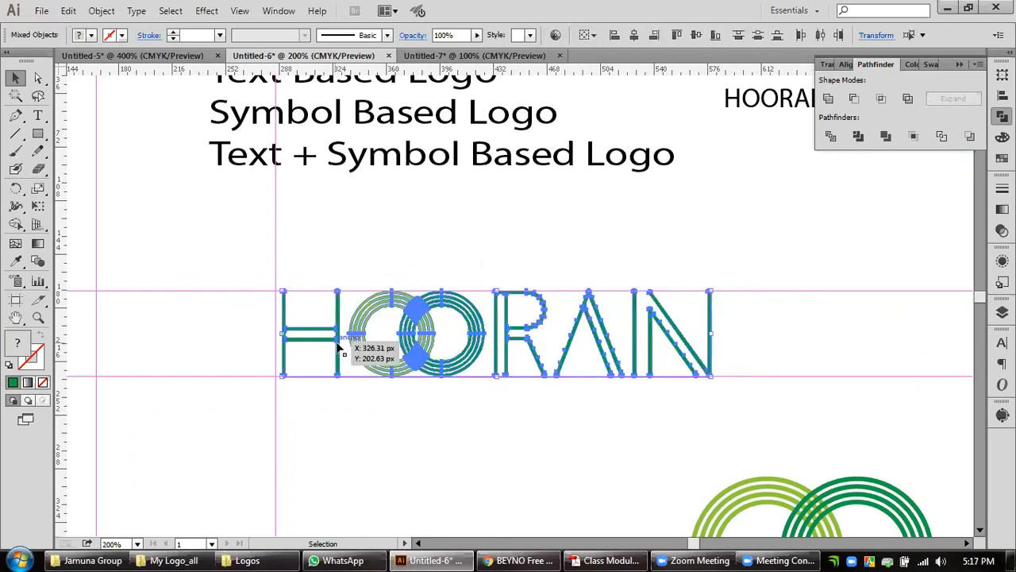
pyautogui.click(1003, 95)
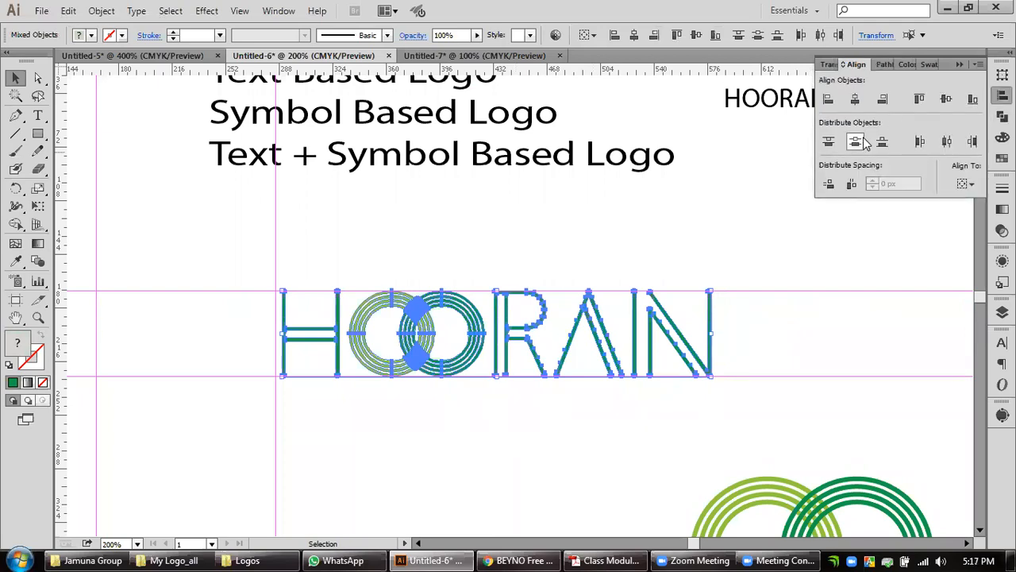
pyautogui.click(944, 146)
pyautogui.hotkey('ctrl', 'z')
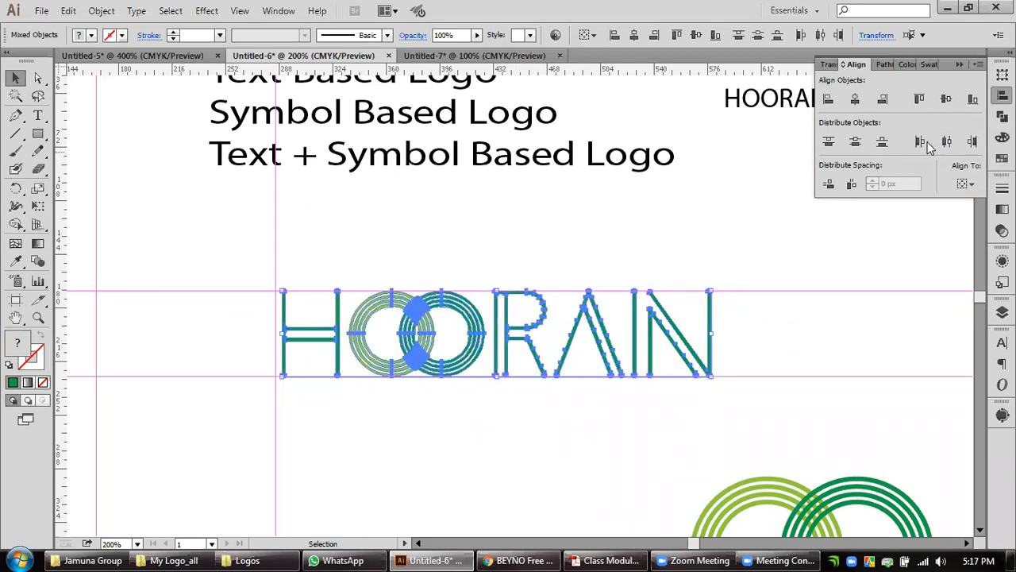
pyautogui.click(928, 146)
pyautogui.hotkey('ctrl', 'z')
pyautogui.click(970, 187)
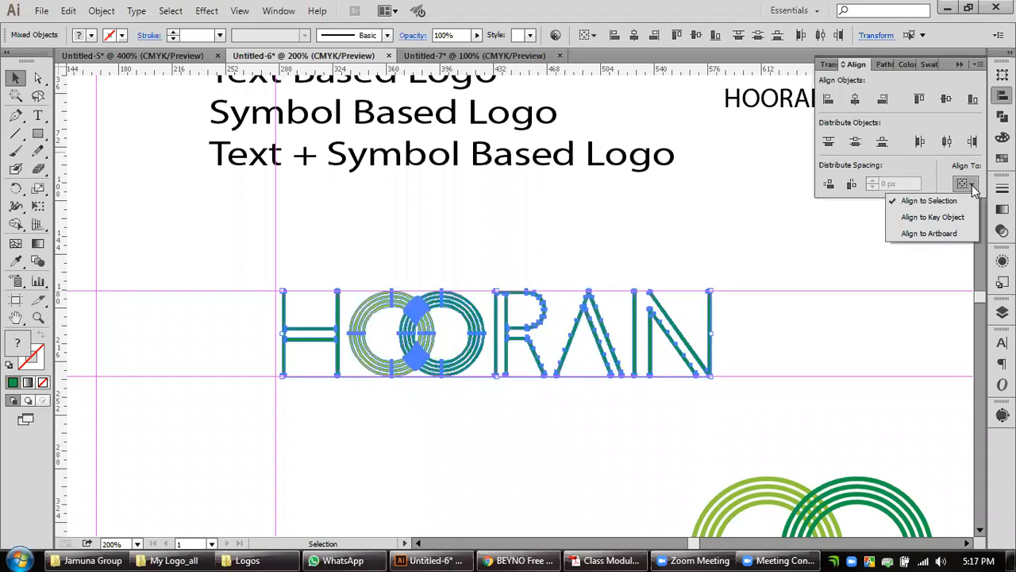
pyautogui.click(971, 185)
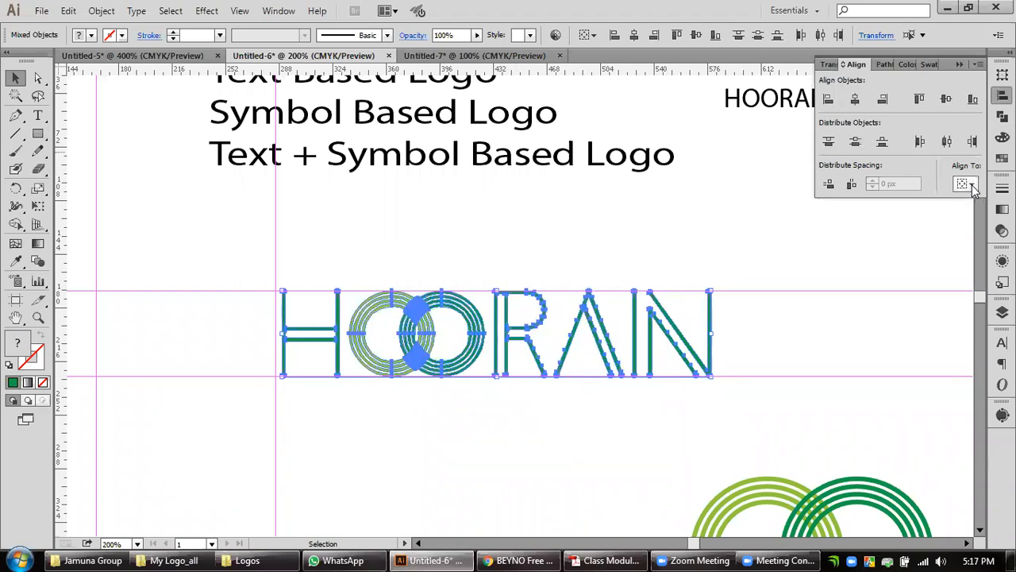
pyautogui.click(972, 141)
pyautogui.hotkey('ctrl', 'z')
pyautogui.click(790, 394)
# Select every letter of the HOORAIN wordmark together with the ring pair and group them.
pyautogui.moveTo(783, 325); pyautogui.dragTo(317, 348)
pyautogui.click(810, 324)
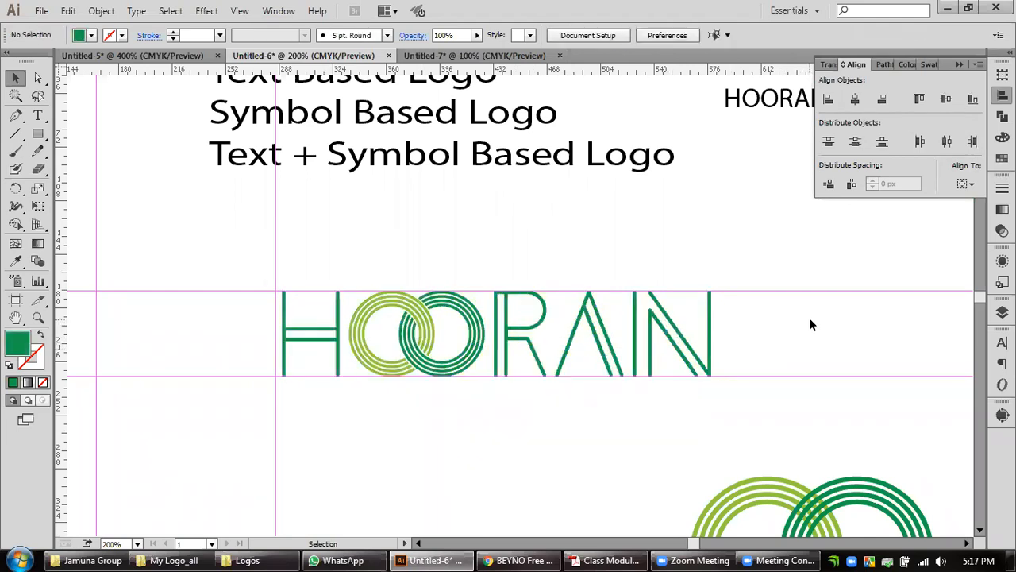
pyautogui.click(691, 352)
pyautogui.keyDown('shift'); pyautogui.click(618, 366); pyautogui.keyUp('shift')
pyautogui.keyDown('shift'); pyautogui.click(529, 324); pyautogui.keyUp('shift')
pyautogui.keyDown('shift'); pyautogui.click(474, 335); pyautogui.keyUp('shift')
pyautogui.keyDown('shift'); pyautogui.click(439, 335); pyautogui.keyUp('shift')
pyautogui.keyDown('shift'); pyautogui.click(328, 334); pyautogui.keyUp('shift')
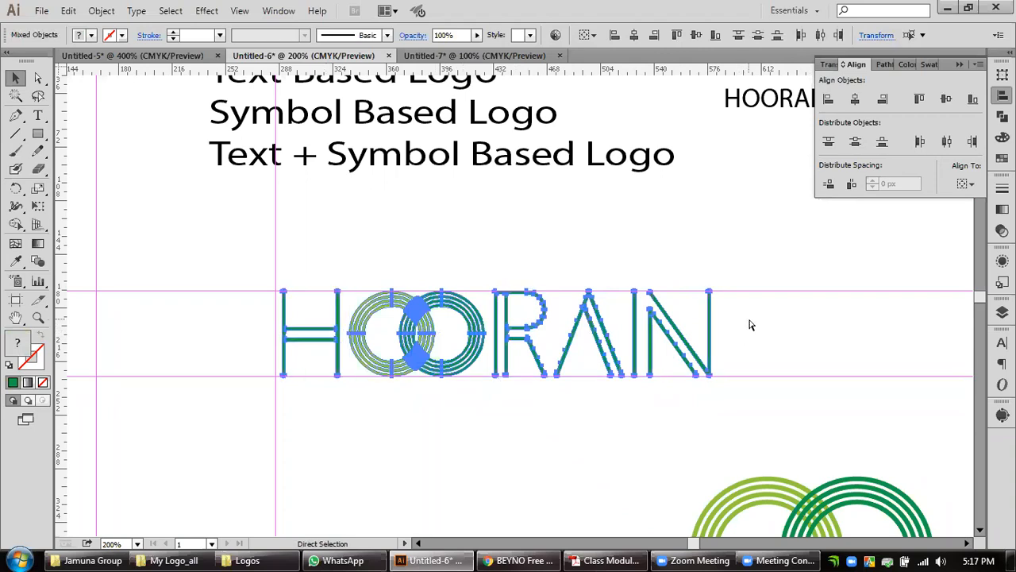
pyautogui.hotkey('ctrl', 'g')
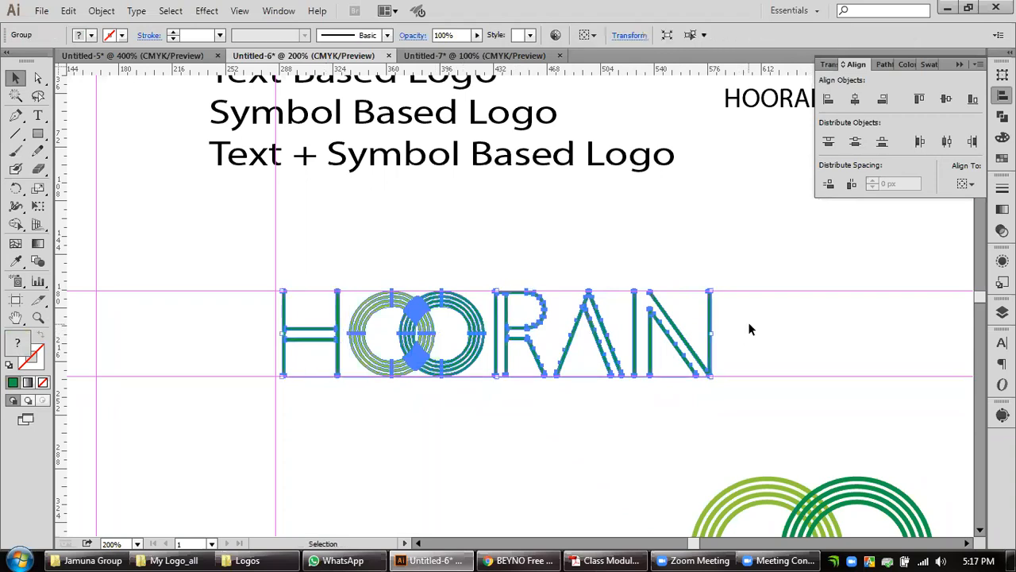
# Unlock all locked objects and turn off the guide lock.
pyautogui.scroll(-1, 740, 325)
pyautogui.press('super')
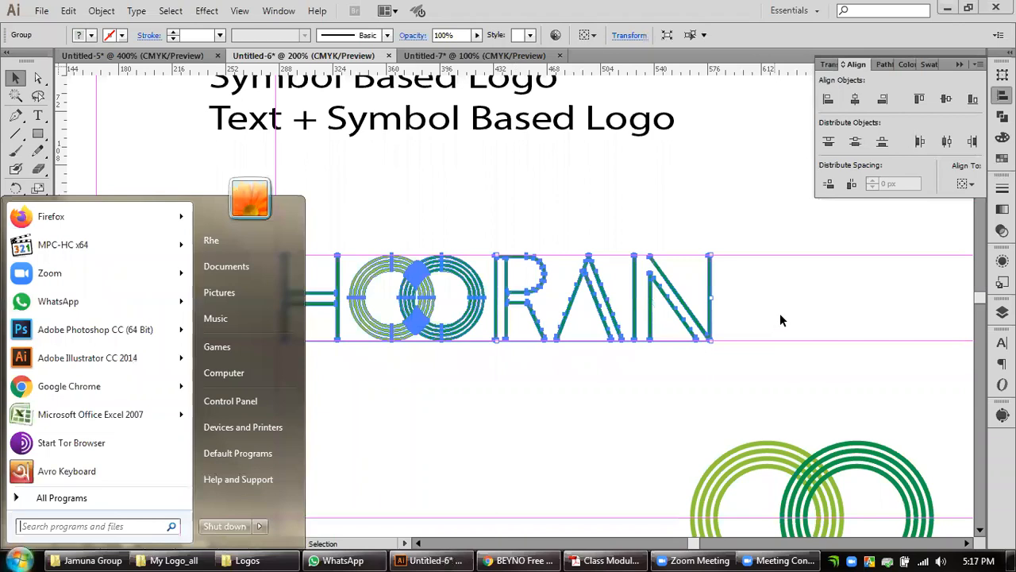
pyautogui.press('super')
pyautogui.scroll(-2, 782, 307)
pyautogui.moveTo(832, 306); pyautogui.dragTo(607, 309)
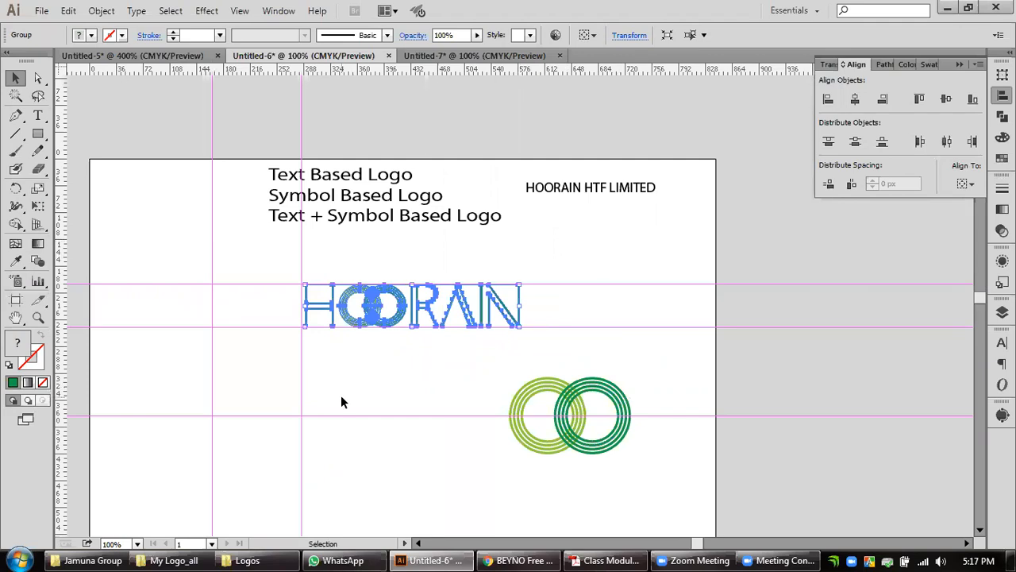
pyautogui.moveTo(168, 266); pyautogui.dragTo(235, 356)
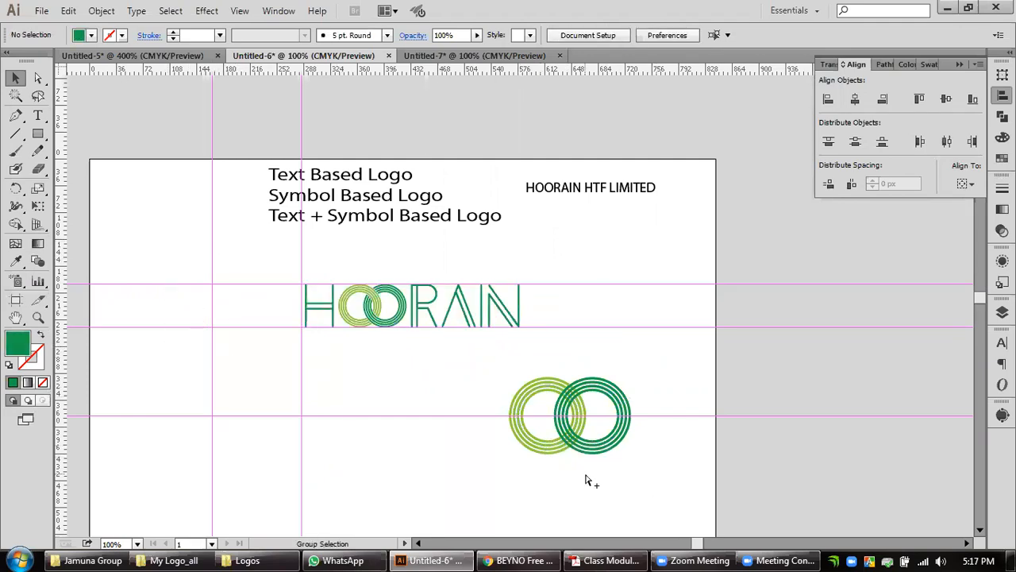
pyautogui.hotkey('ctrl', 'alt', '2')
pyautogui.moveTo(190, 261); pyautogui.dragTo(291, 416)
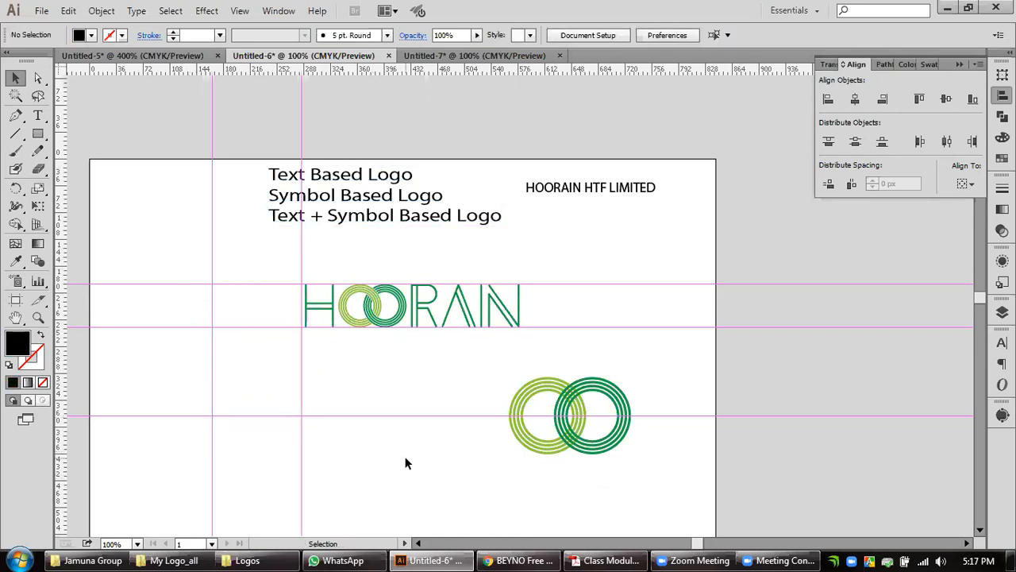
pyautogui.rightClick(303, 415)
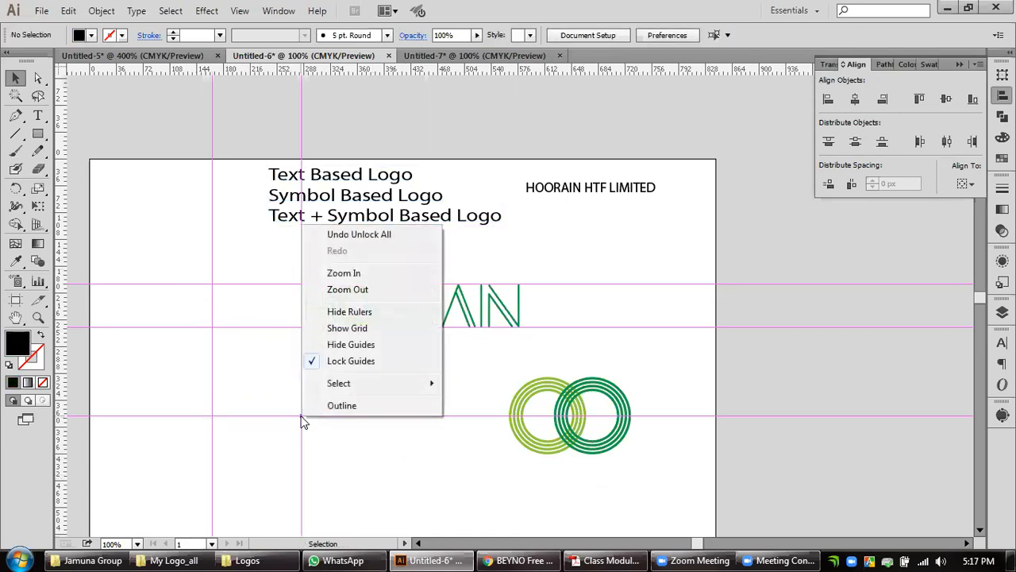
pyautogui.click(313, 361)
# Delete the two vertical guides and the three horizontal guides.
pyautogui.moveTo(333, 442); pyautogui.dragTo(219, 484)
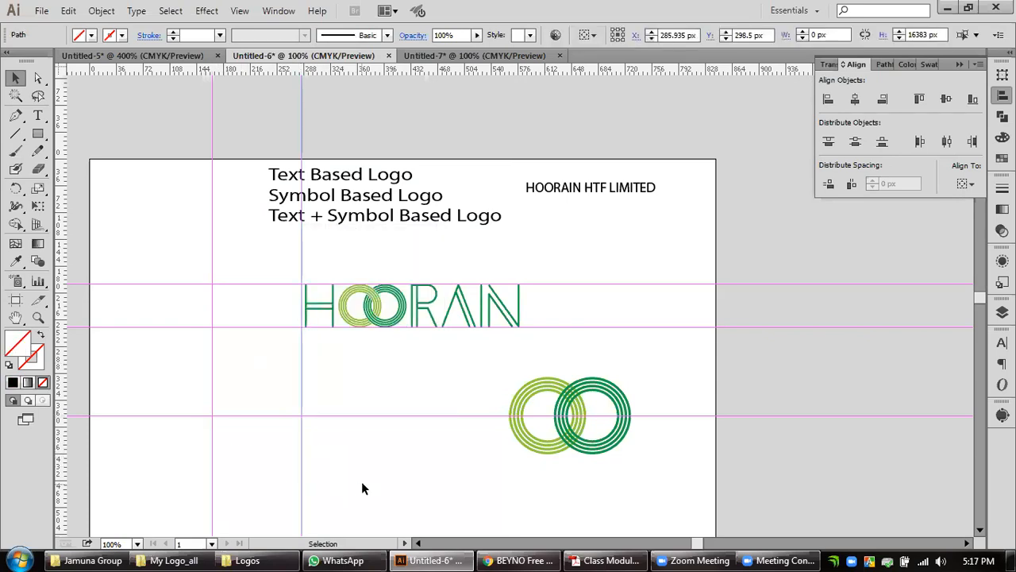
pyautogui.press('Delete')
pyautogui.rightClick(295, 415)
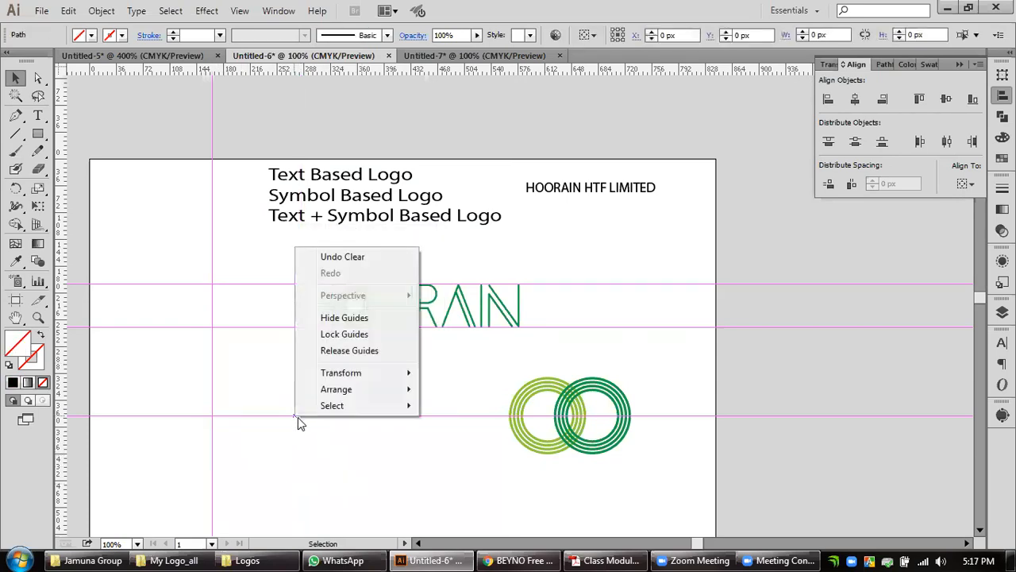
pyautogui.click(227, 429)
pyautogui.rightClick(211, 438)
pyautogui.click(281, 481)
pyautogui.moveTo(259, 461); pyautogui.dragTo(213, 480)
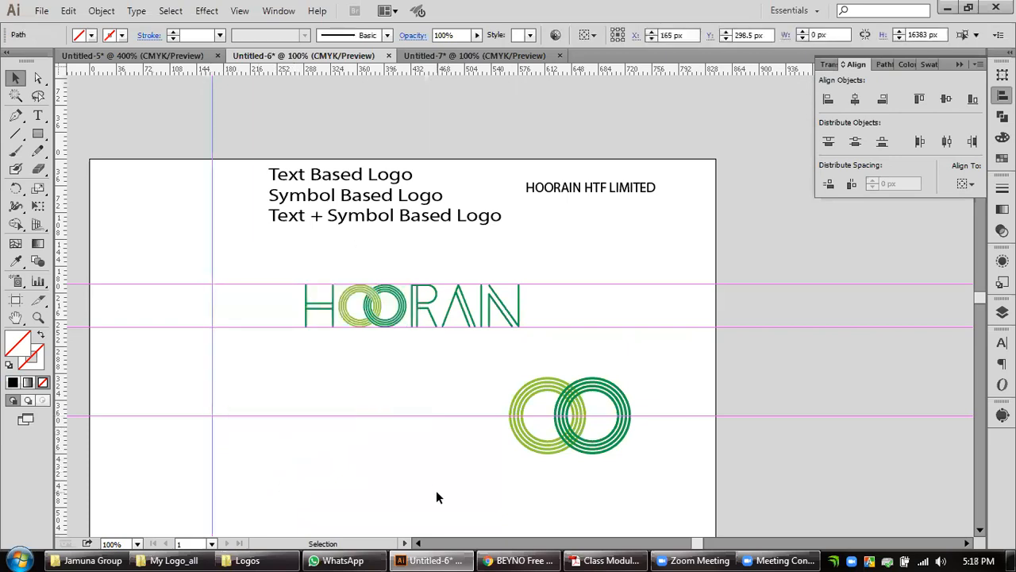
pyautogui.press('Delete')
pyautogui.moveTo(176, 256); pyautogui.dragTo(174, 423)
pyautogui.press('Delete')
# Scale the grouped HOORAIN wordmark down slightly from its lower-right corner, keeping its proportions, and deselect it.
pyautogui.moveTo(661, 391); pyautogui.dragTo(487, 443)
pyautogui.moveTo(562, 291); pyautogui.dragTo(211, 353)
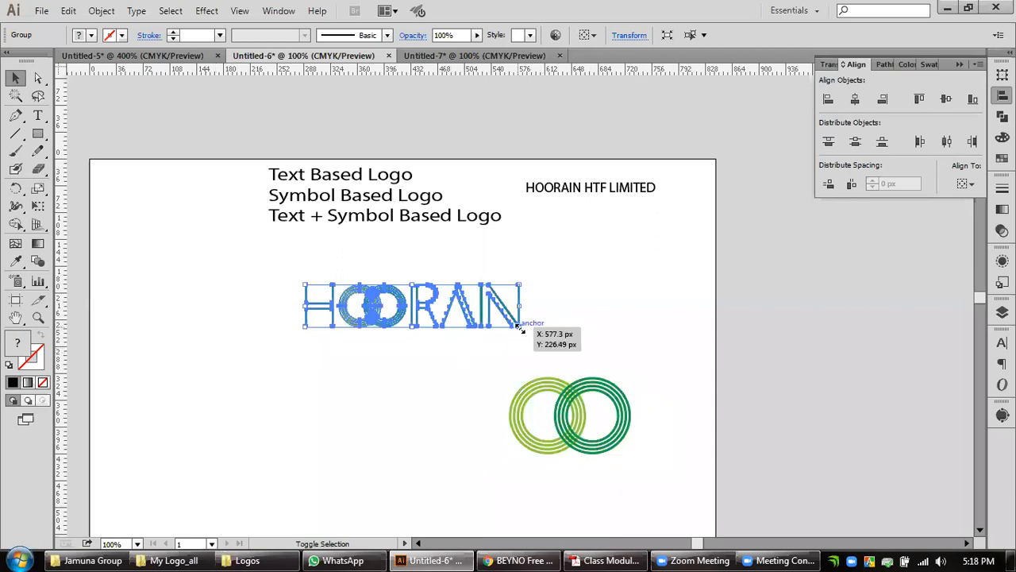
pyautogui.click(538, 335)
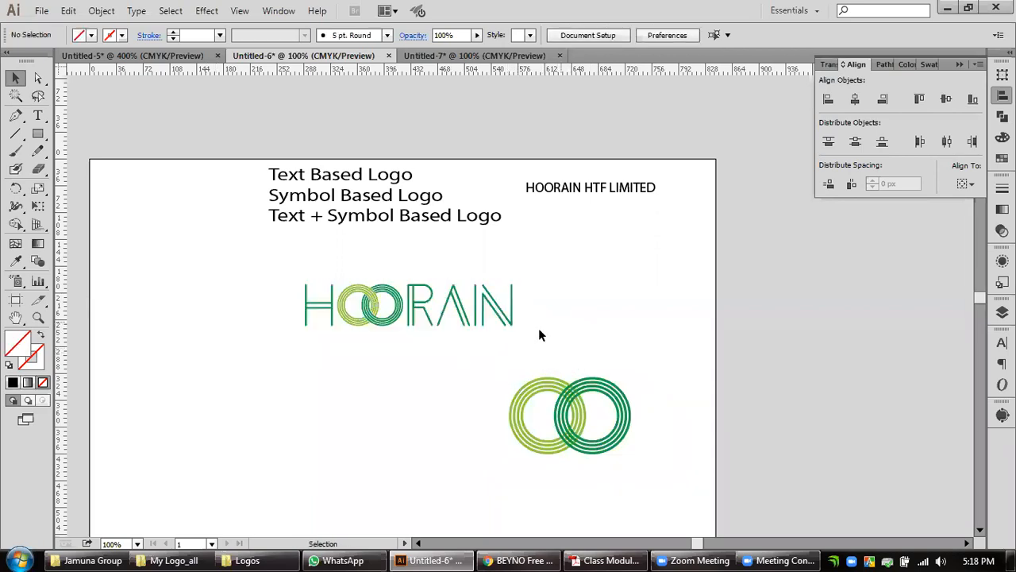
# Place a copy of the HOORAIN HTF LIMITED text just below the wordmark, keeping the original in place.
pyautogui.scroll(1, 492, 345)
pyautogui.moveTo(497, 344); pyautogui.dragTo(538, 391)
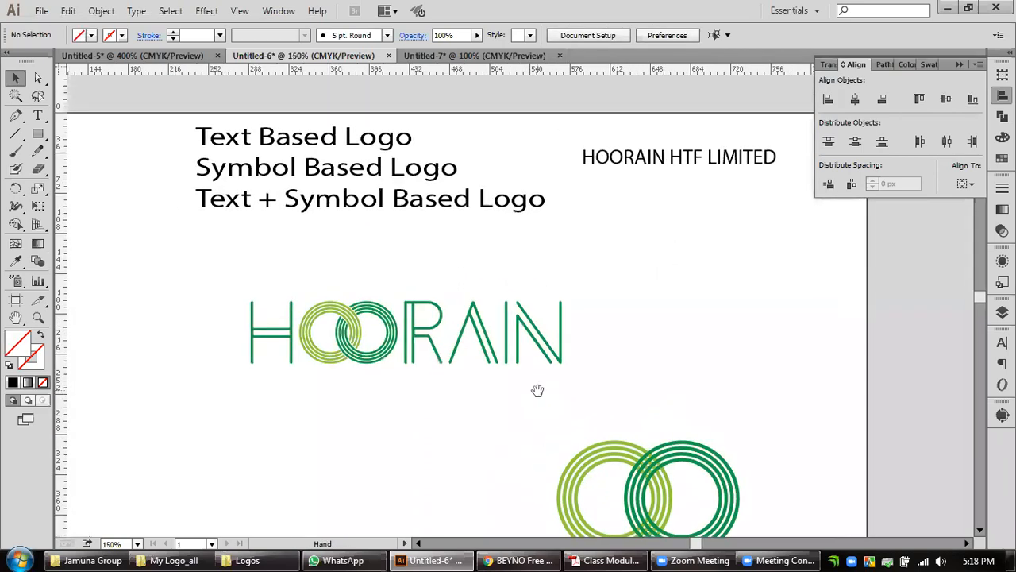
pyautogui.doubleClick(689, 162)
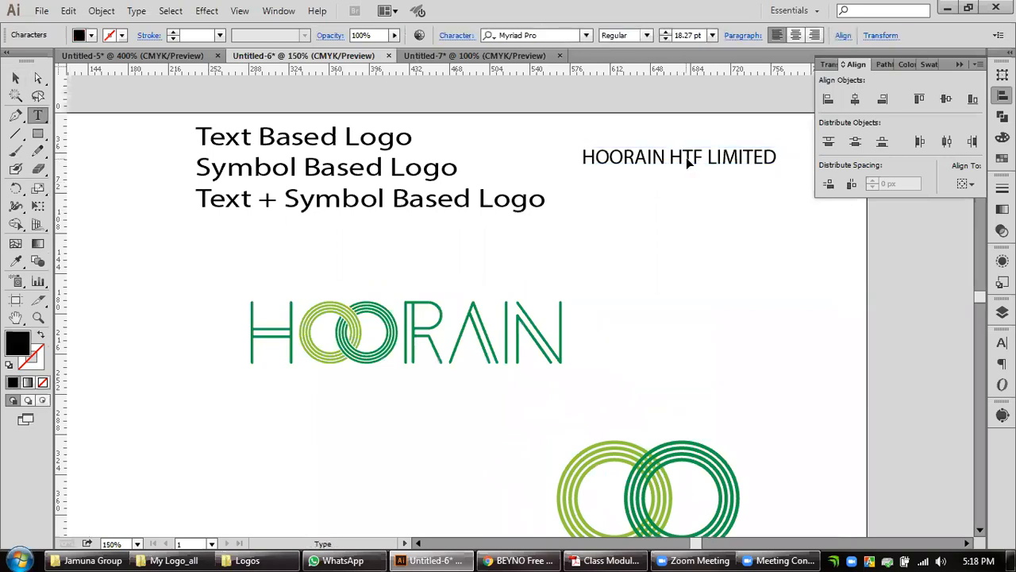
pyautogui.click(15, 77)
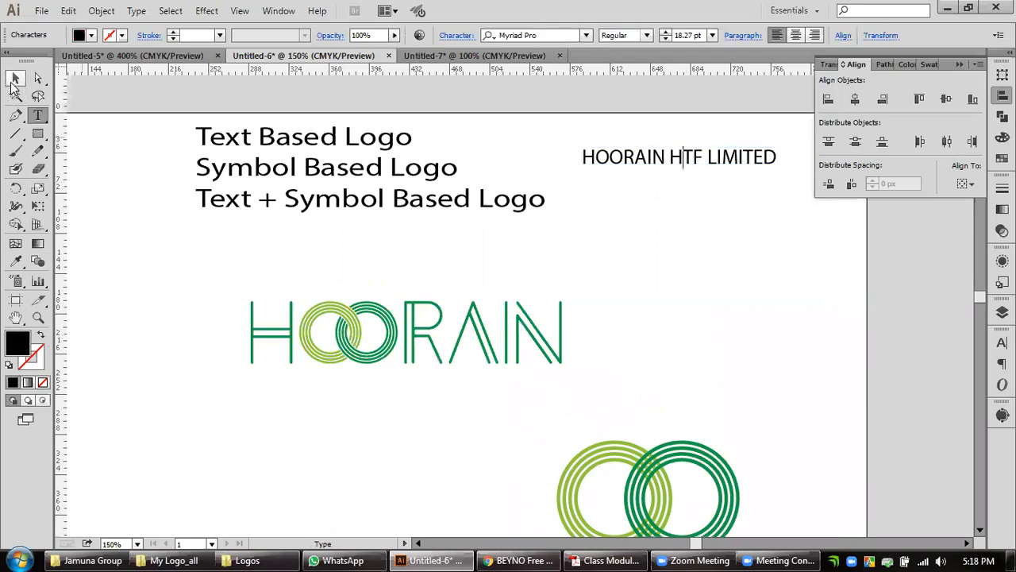
pyautogui.moveTo(688, 159); pyautogui.dragTo(148, 395)
pyautogui.scroll(1, 381, 397)
# Trim the copied text to HTF LIMITED and move it directly under the wordmark, flush with the left edge of the H.
pyautogui.press('t')
pyautogui.press('Delete')
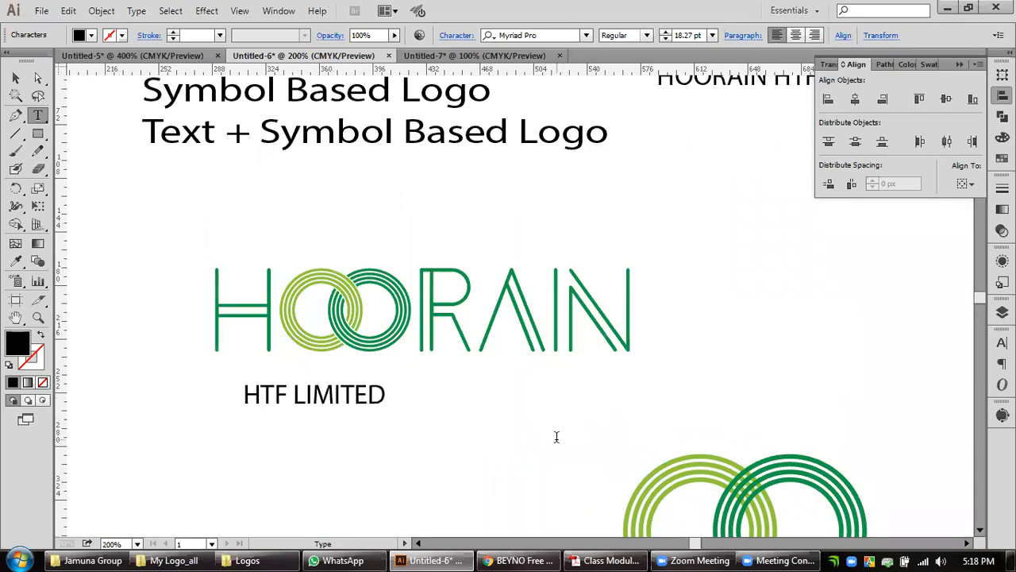
pyautogui.press('Escape')
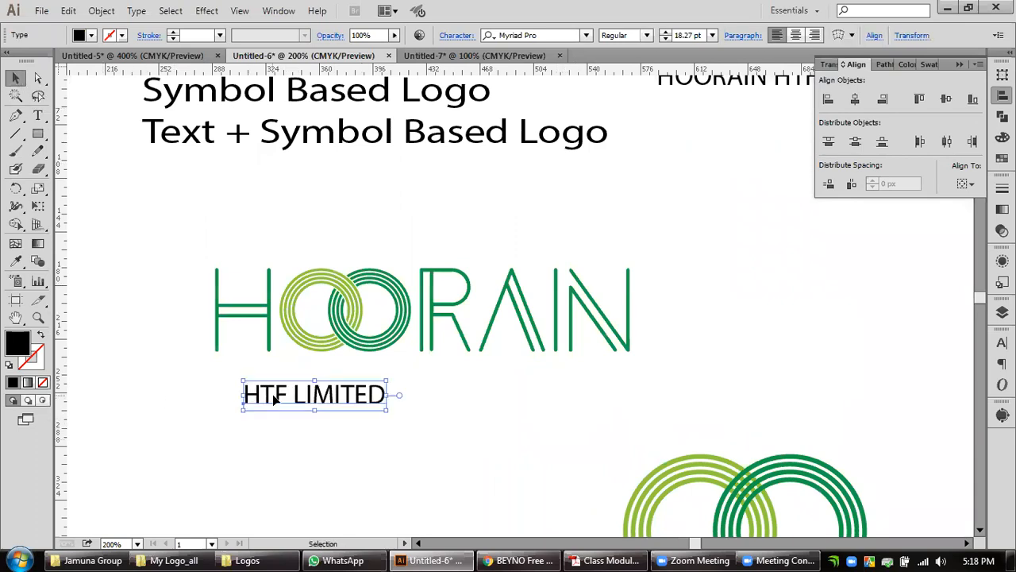
pyautogui.moveTo(265, 398); pyautogui.dragTo(237, 381)
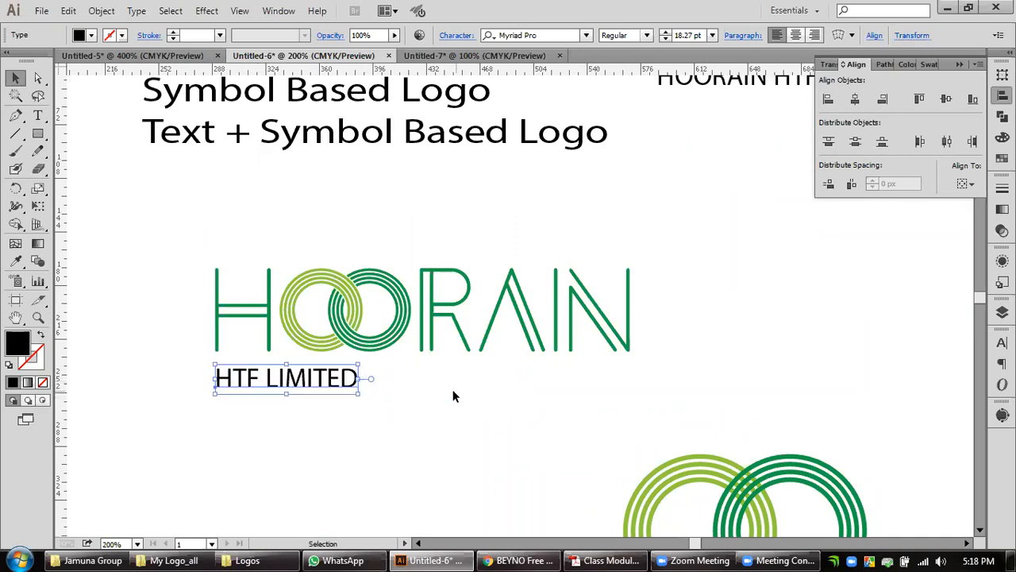
# Try enlarging HTF LIMITED proportionally to match the full width of the wordmark, at about 53.67 pt.
pyautogui.moveTo(358, 401); pyautogui.dragTo(643, 453)
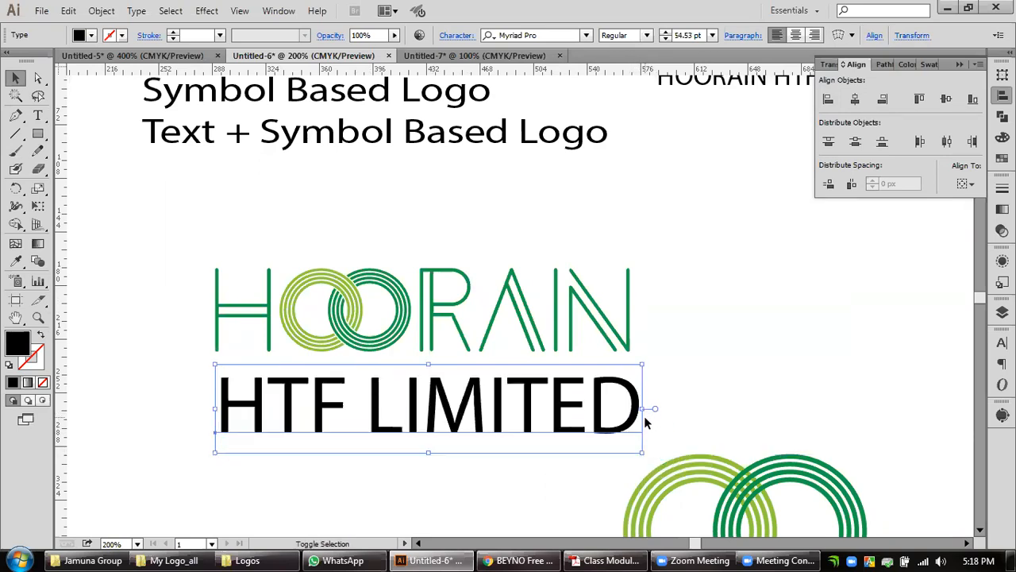
pyautogui.moveTo(643, 410); pyautogui.dragTo(632, 384)
pyautogui.click(741, 372)
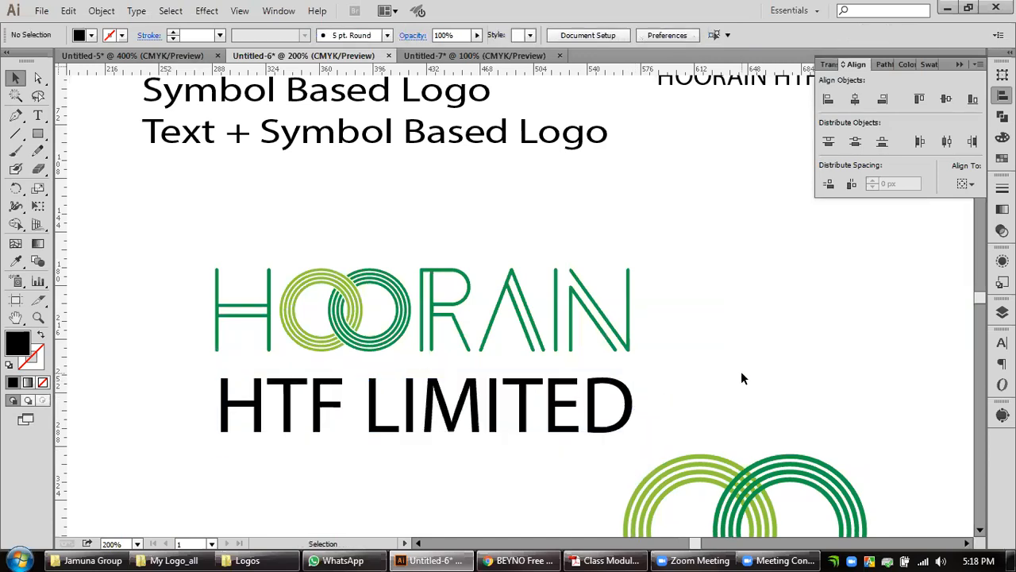
# Scale the HTF LIMITED text down proportionally to about 18.72 pt and deselect it.
pyautogui.click(627, 422)
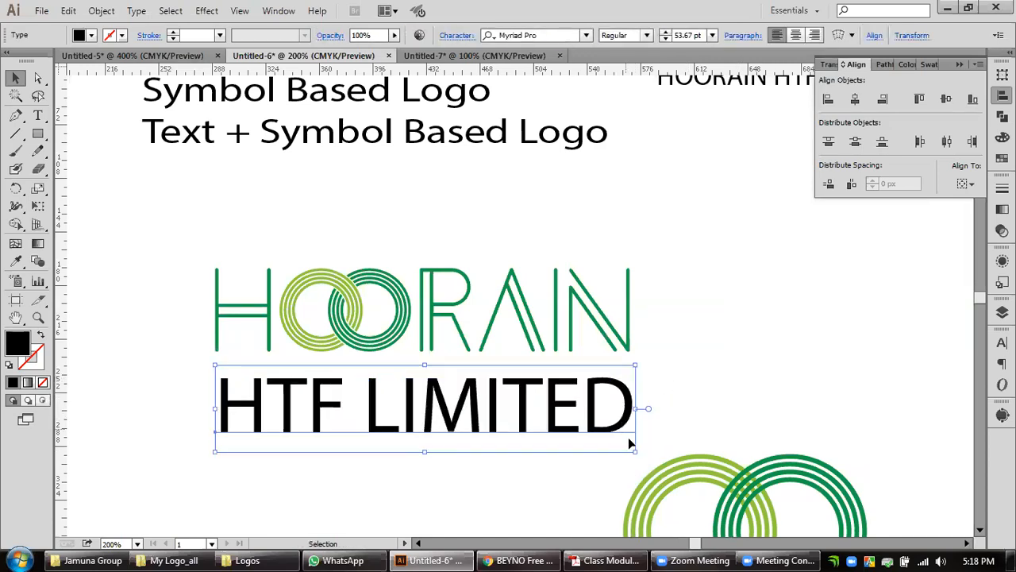
pyautogui.moveTo(635, 452); pyautogui.dragTo(370, 393)
pyautogui.click(397, 408)
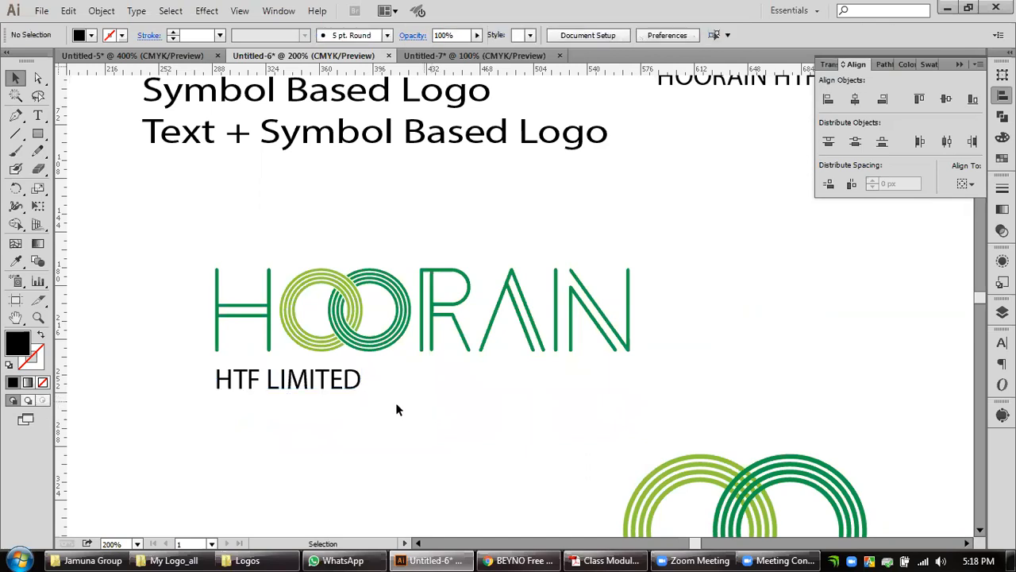
# Widen the letter tracking of the HTF LIMITED text until its last letter lines up with the end of the HOORAIN wordmark.
pyautogui.click(339, 389)
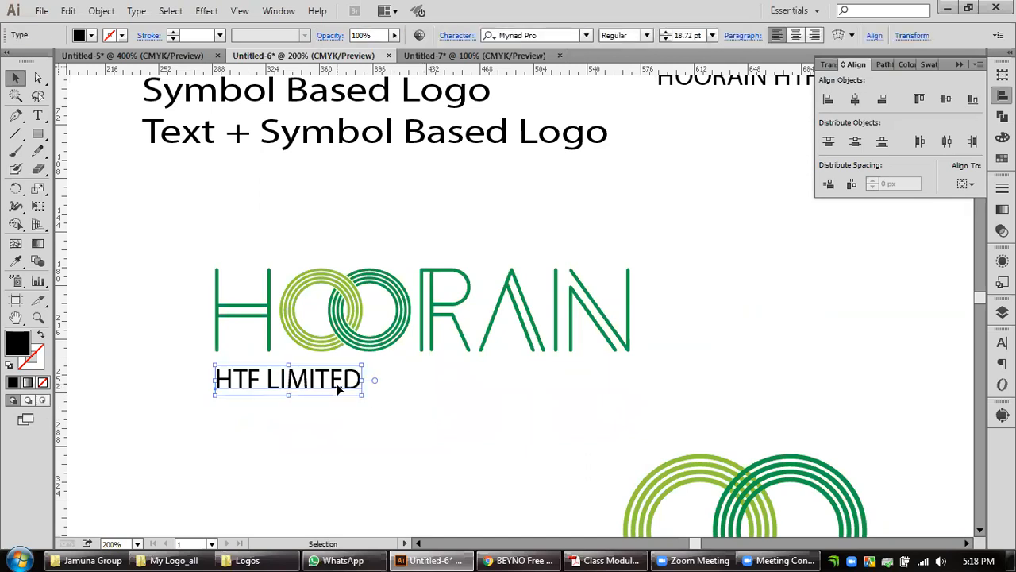
pyautogui.doubleClick(317, 387)
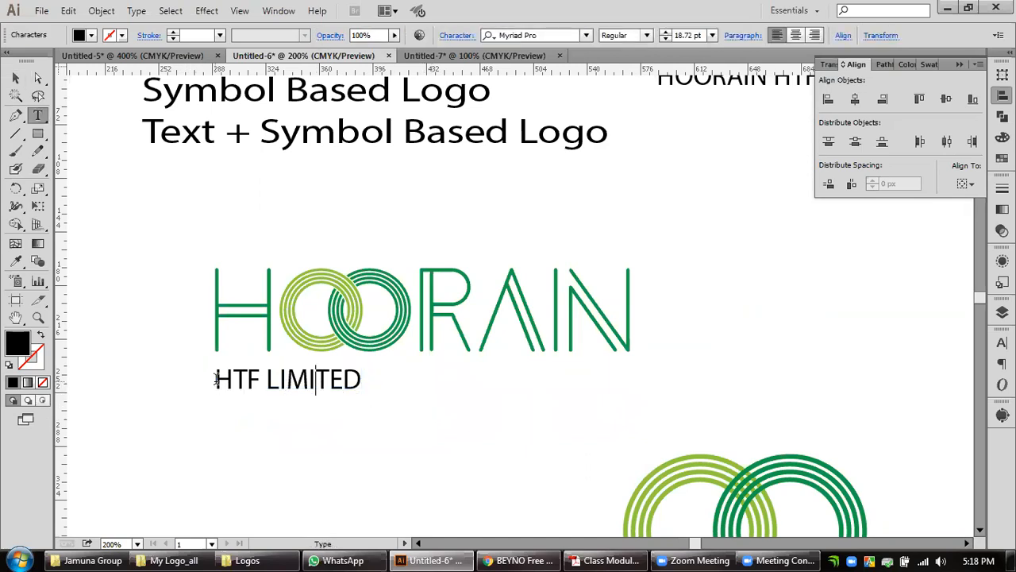
pyautogui.moveTo(214, 380); pyautogui.dragTo(391, 396)
pyautogui.press('alt')
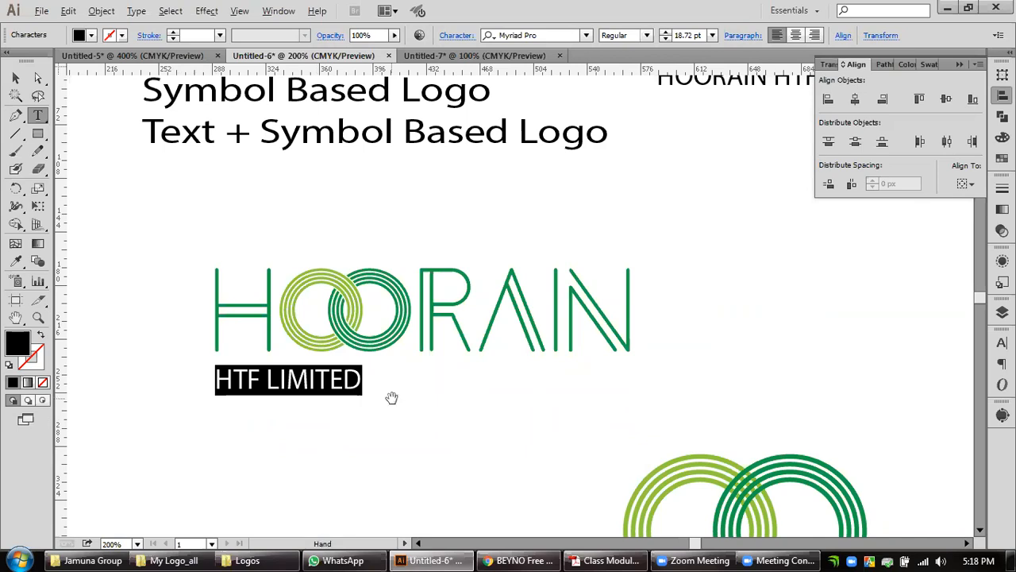
pyautogui.hotkey('alt', 'Right')
pyautogui.hotkey('alt', 'Right')
pyautogui.hotkey('alt', 'Right')
pyautogui.hotkey('alt', 'Right')
pyautogui.hotkey('alt', 'Right')
pyautogui.hotkey('alt', 'Right')
pyautogui.hotkey('alt', 'Right')
pyautogui.hotkey('alt', 'Right')
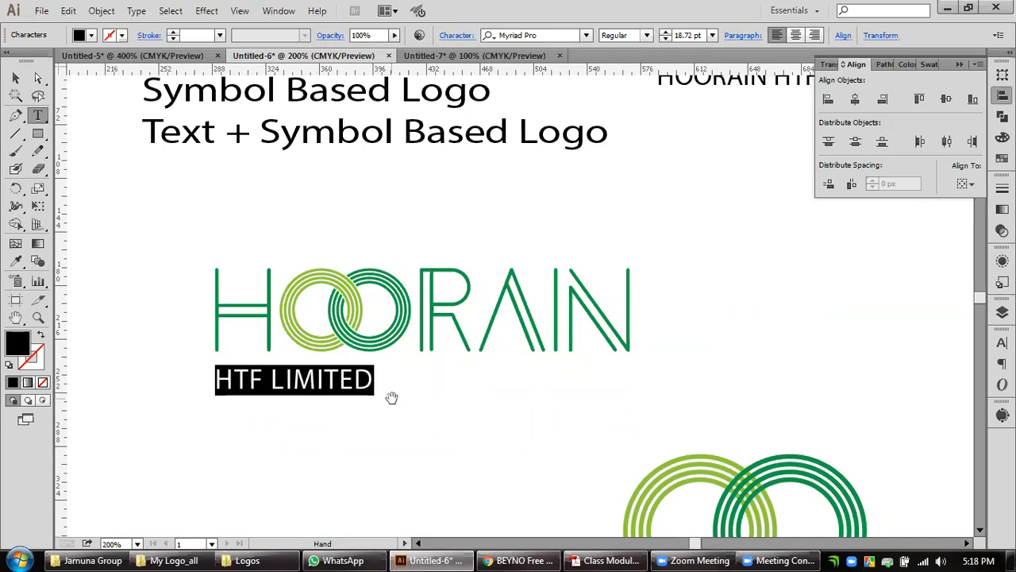
pyautogui.hotkey('alt', 'Right')
pyautogui.hotkey('alt', 'Right')
pyautogui.hotkey('alt', 'Right')
pyautogui.hotkey('alt', 'Right')
pyautogui.hotkey('alt', 'Right')
pyautogui.hotkey('alt', 'Right')
pyautogui.hotkey('alt', 'Right')
pyautogui.hotkey('alt', 'Right')
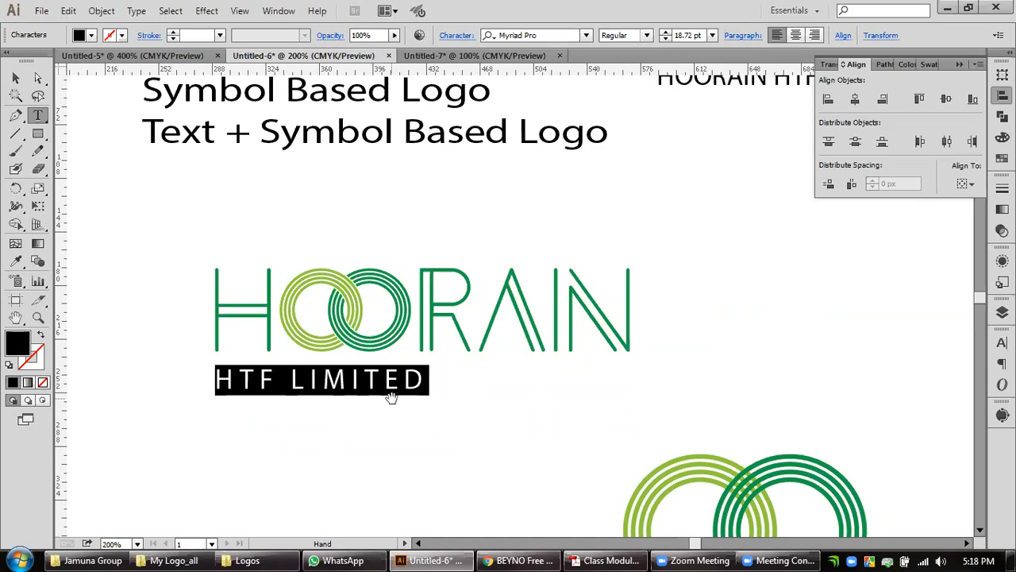
pyautogui.hotkey('alt', 'Right')
pyautogui.hotkey('alt', 'Right')
pyautogui.hotkey('alt', 'Right')
pyautogui.hotkey('alt', 'Right')
pyautogui.hotkey('alt', 'Right')
pyautogui.hotkey('alt', 'Right')
pyautogui.hotkey('alt', 'Right')
pyautogui.hotkey('alt', 'Right')
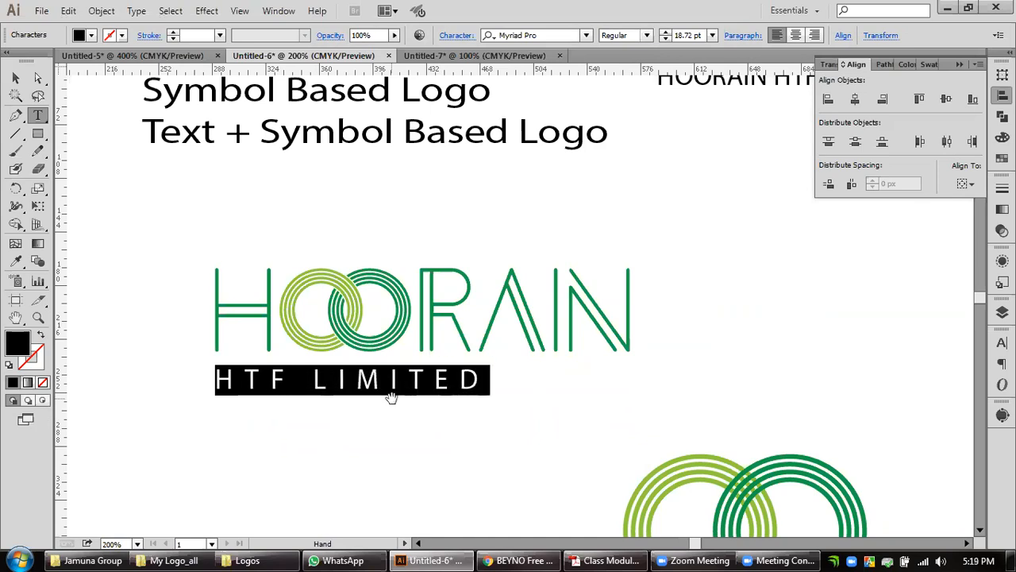
pyautogui.hotkey('alt', 'Right')
pyautogui.hotkey('alt', 'Right')
pyautogui.hotkey('alt', 'Right')
pyautogui.hotkey('alt', 'Right')
pyautogui.hotkey('alt', 'Right')
pyautogui.hotkey('alt', 'Right')
pyautogui.hotkey('alt', 'Right')
pyautogui.hotkey('alt', 'Right')
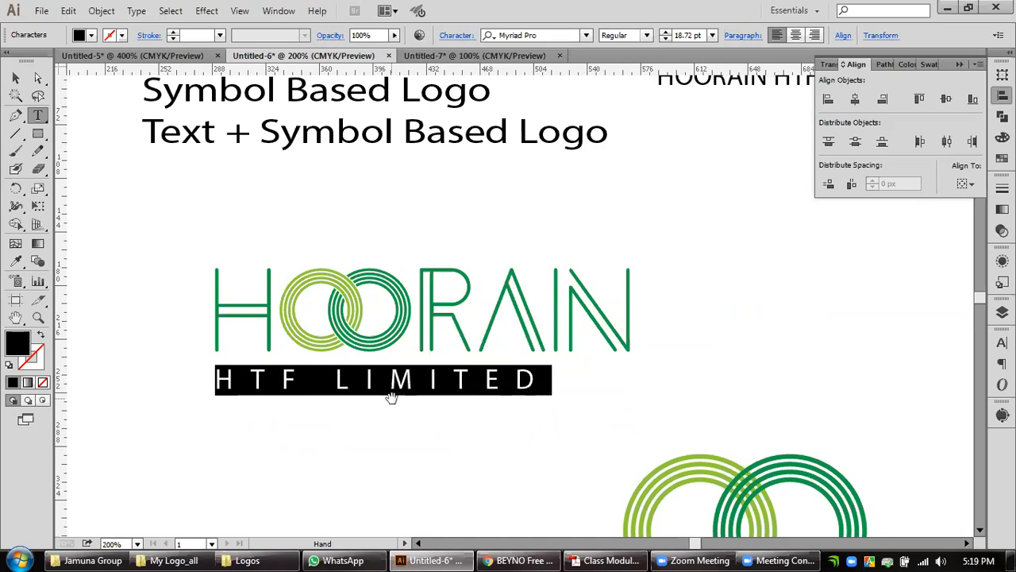
pyautogui.hotkey('alt', 'Right')
pyautogui.hotkey('alt', 'Right')
pyautogui.hotkey('alt', 'Right')
pyautogui.hotkey('alt', 'Right')
pyautogui.hotkey('alt', 'Right')
pyautogui.hotkey('alt', 'Right')
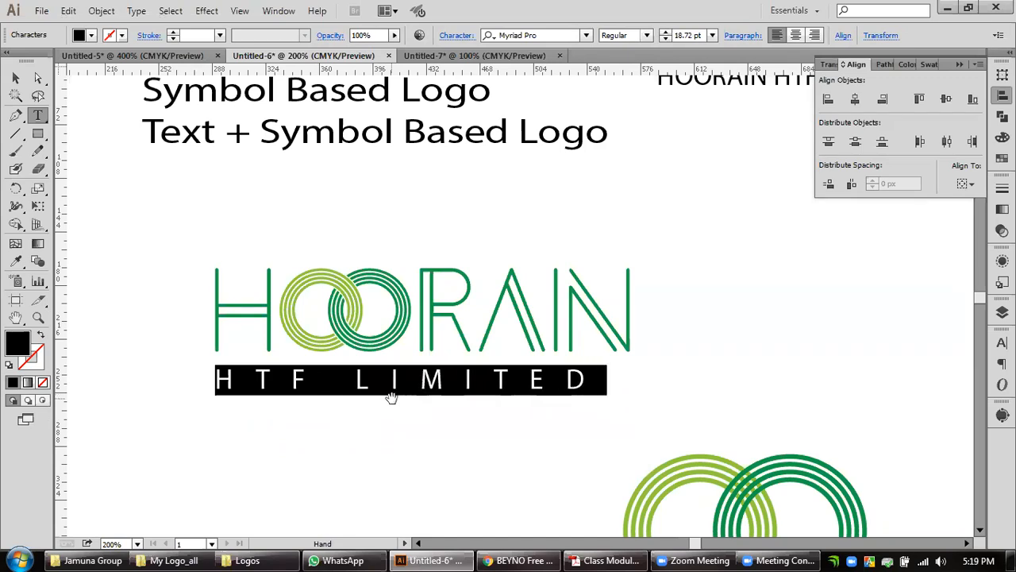
pyautogui.hotkey('alt', 'Right')
pyautogui.hotkey('alt', 'Right')
pyautogui.hotkey('alt', 'Right')
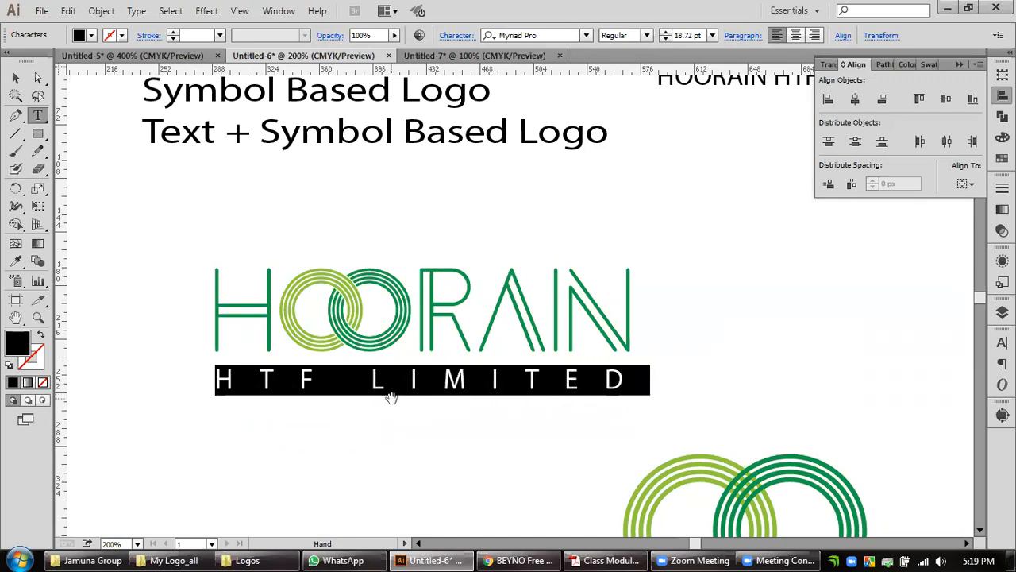
pyautogui.hotkey('alt', 'Right')
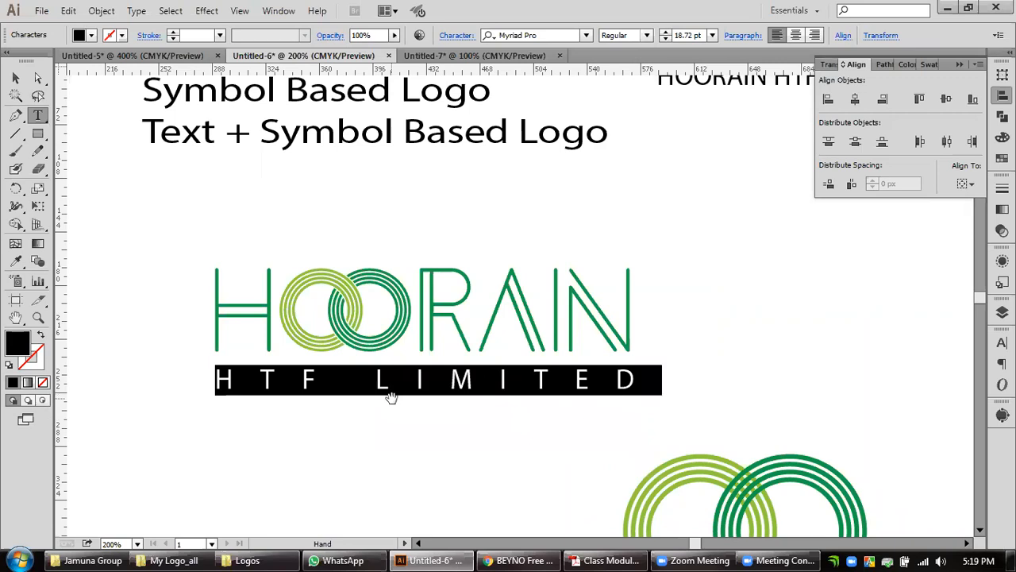
pyautogui.hotkey('alt', 'Left')
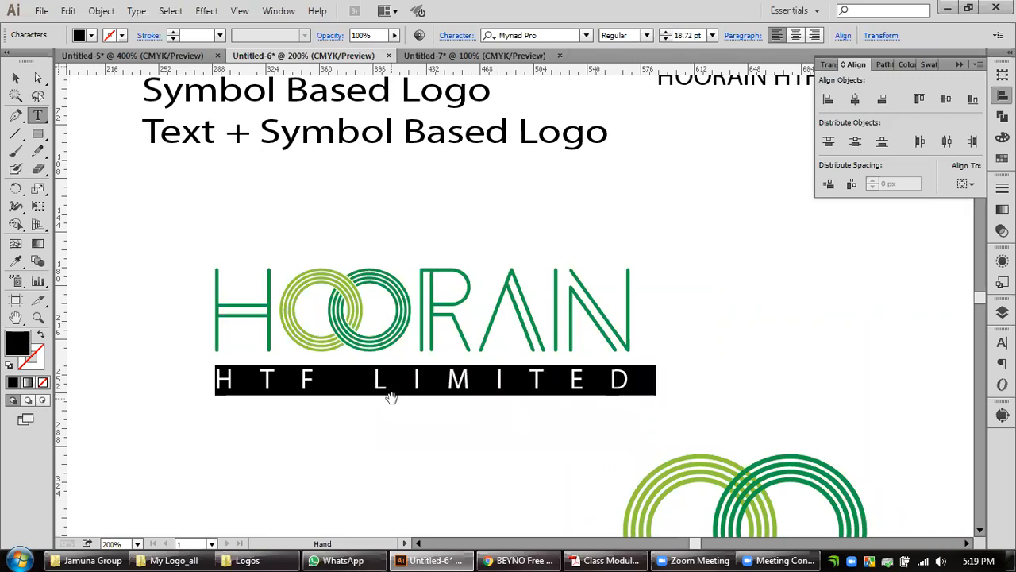
pyautogui.click(15, 78)
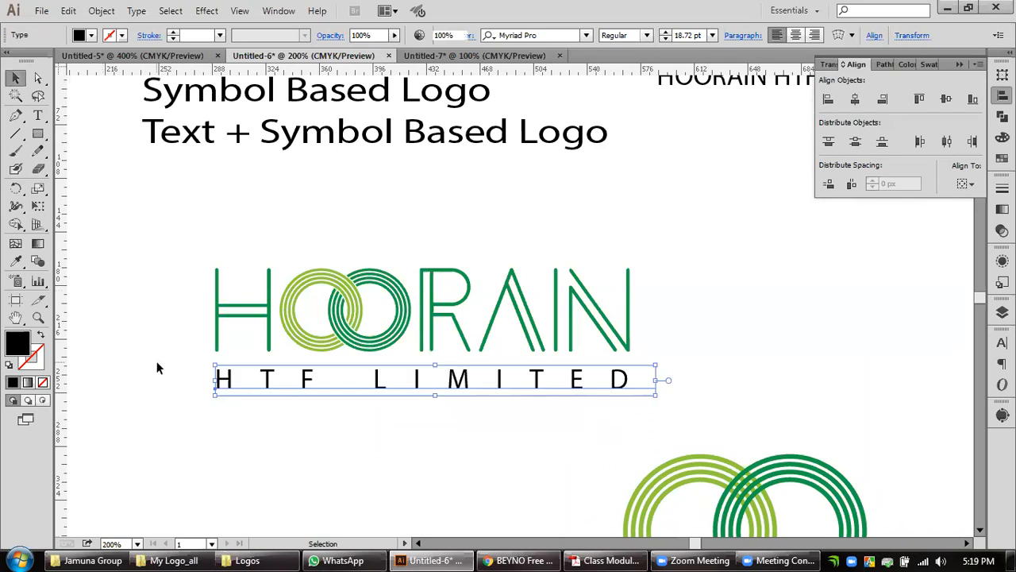
pyautogui.click(157, 367)
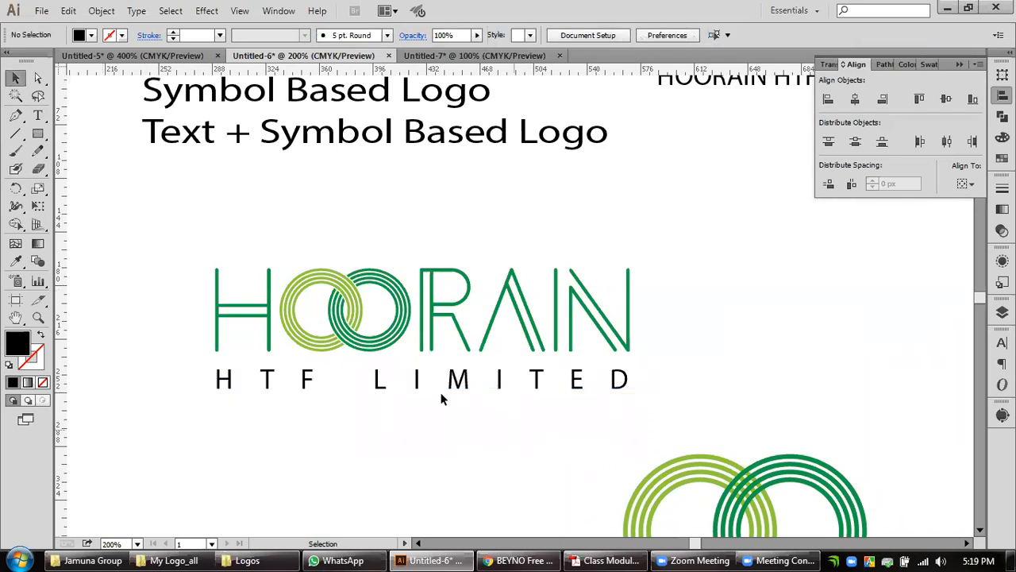
# Examine the trailing space after the final D of HTF LIMITED and its alignment with the edge of the wordmark's N.
pyautogui.doubleClick(613, 389)
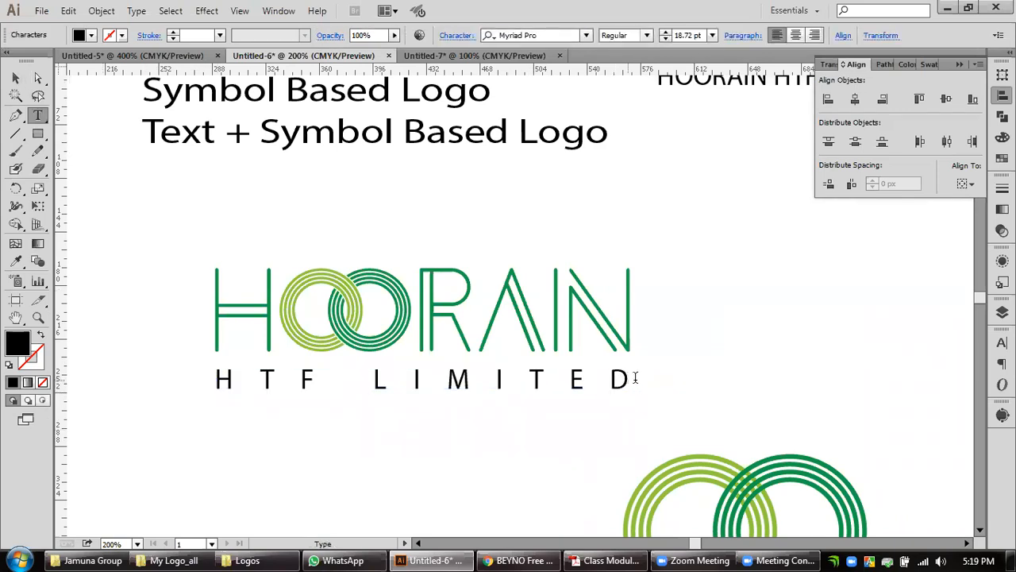
pyautogui.moveTo(635, 378); pyautogui.dragTo(776, 378)
pyautogui.click(661, 384)
pyautogui.moveTo(631, 382); pyautogui.dragTo(671, 384)
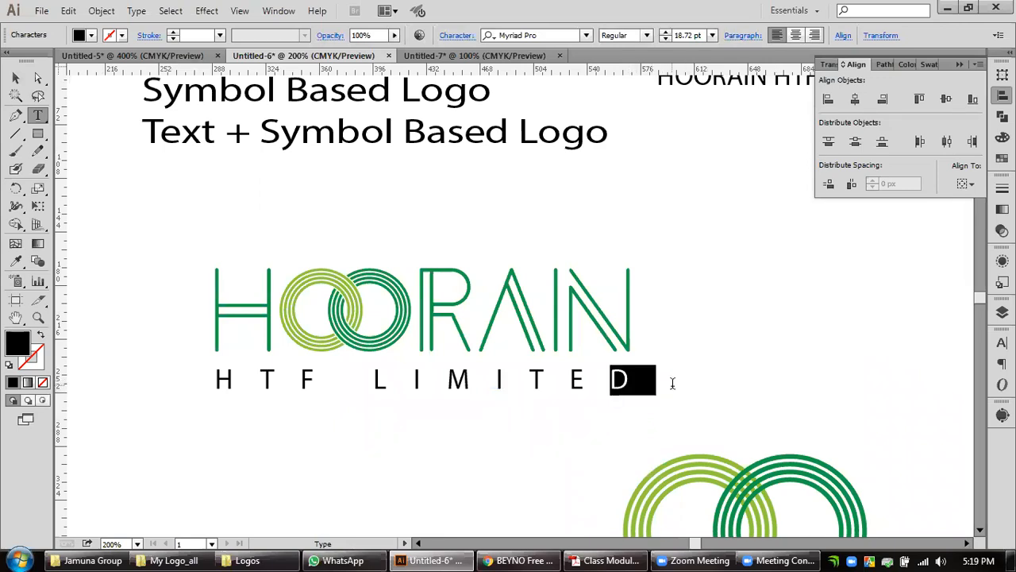
pyautogui.click(705, 377)
pyautogui.click(15, 78)
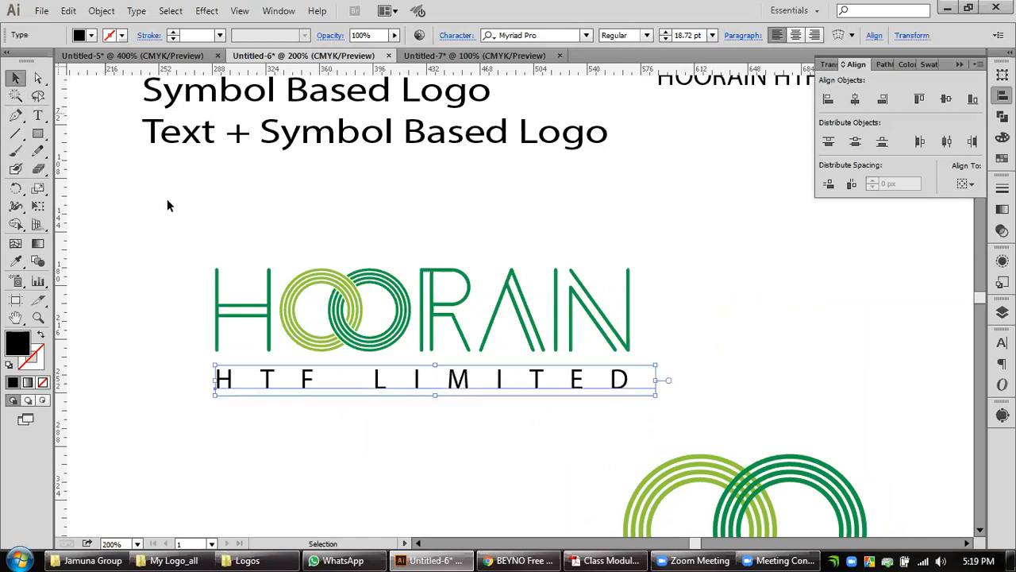
pyautogui.scroll(1, 252, 413)
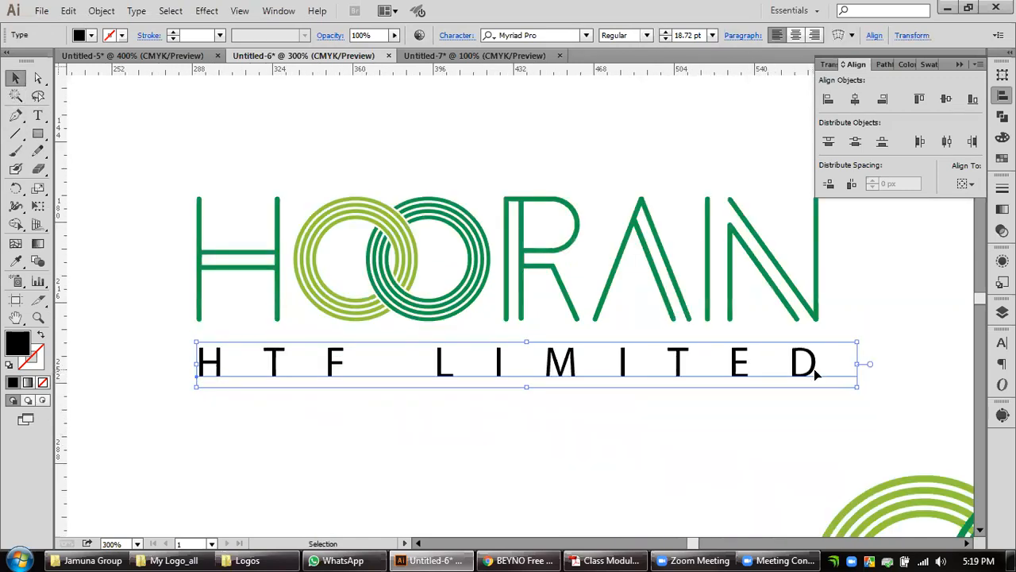
pyautogui.scroll(-1, 927, 325)
pyautogui.moveTo(936, 326); pyautogui.dragTo(787, 366)
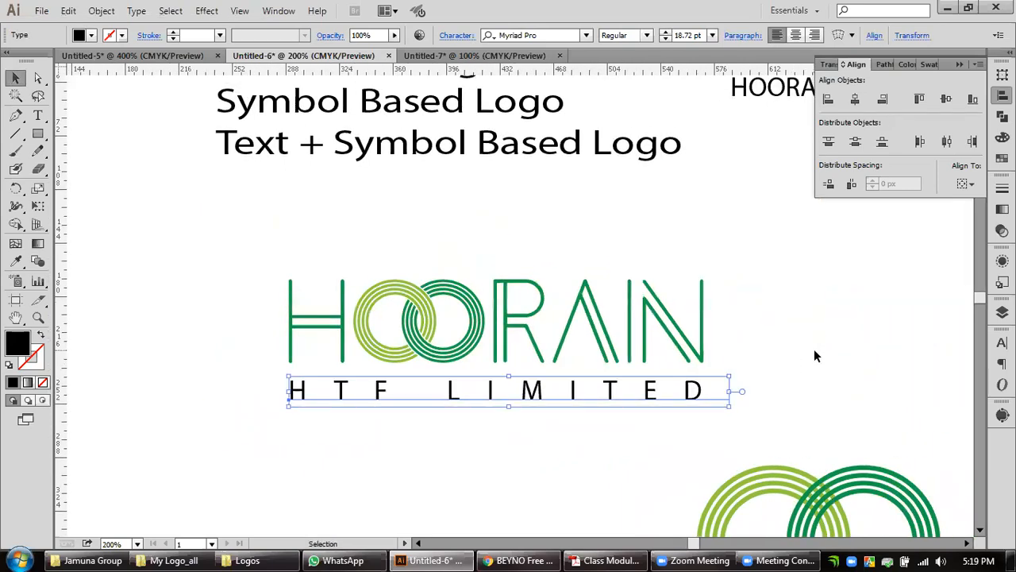
# Try the Abel Regular font on the HTF LIMITED text.
pyautogui.click(586, 35)
pyautogui.moveTo(771, 266); pyautogui.dragTo(711, 79)
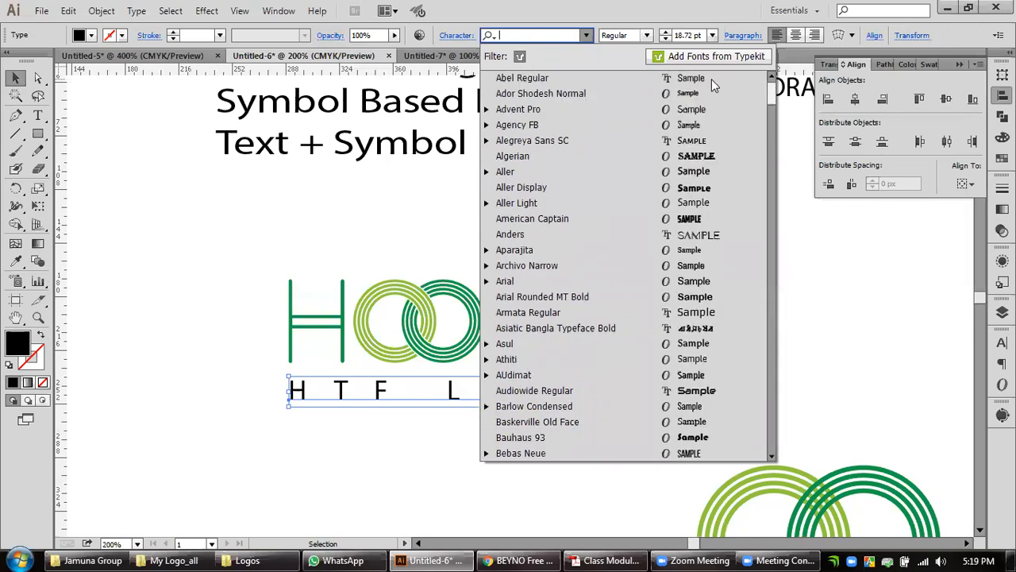
pyautogui.click(596, 77)
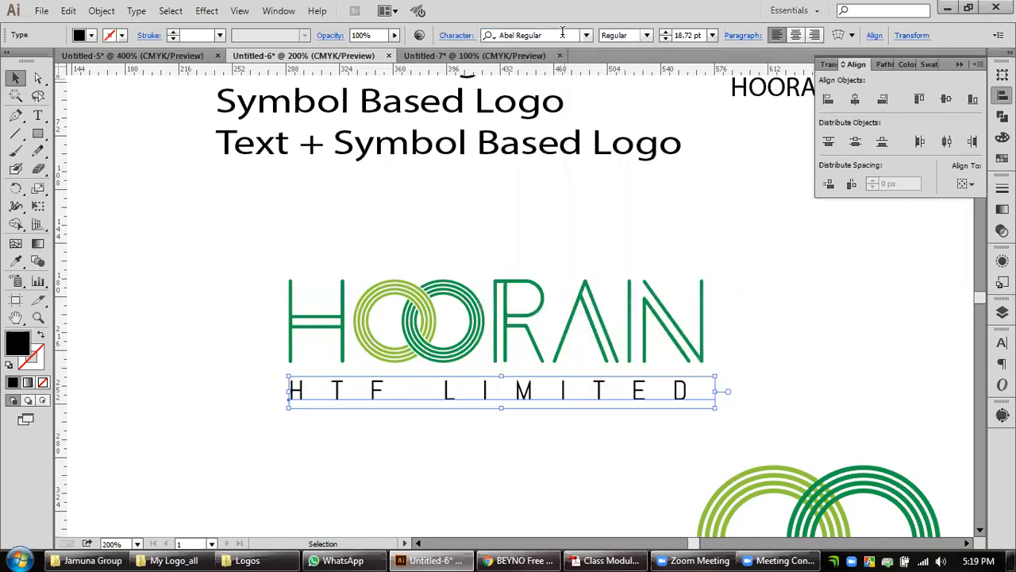
pyautogui.click(822, 387)
pyautogui.click(645, 401)
# Try successive fonts on HTF LIMITED, going through the alphabetical font list from Abel Regular to Anders.
pyautogui.click(562, 35)
pyautogui.press('Down')
pyautogui.press('Down')
pyautogui.press('Down')
pyautogui.press('Down')
pyautogui.press('Down')
pyautogui.press('Down')
pyautogui.press('Down')
pyautogui.press('Down')
pyautogui.press('Down')
pyautogui.press('Up')
pyautogui.press('Down')
pyautogui.press('Down')
pyautogui.press('Down')
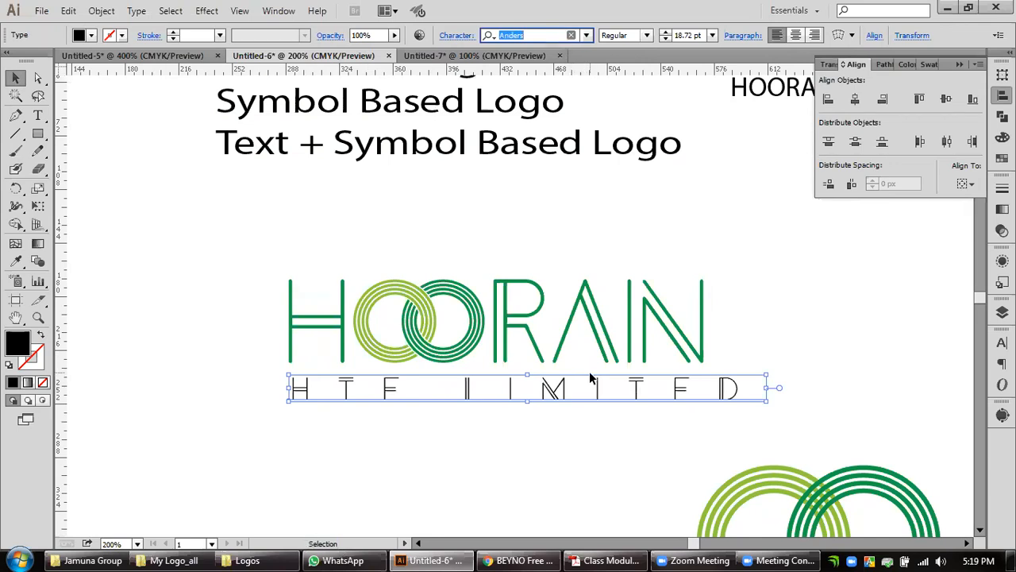
# Try further fonts on HTF LIMITED in alphabetical order, from Anders through Bell MT to Birch Std.
pyautogui.press('Down')
pyautogui.press('Down')
pyautogui.press('Down')
pyautogui.press('Down')
pyautogui.press('Down')
pyautogui.press('Down')
pyautogui.press('Down')
pyautogui.press('Down')
pyautogui.press('Down')
pyautogui.press('Down')
pyautogui.press('Down')
pyautogui.press('Down')
pyautogui.press('Down')
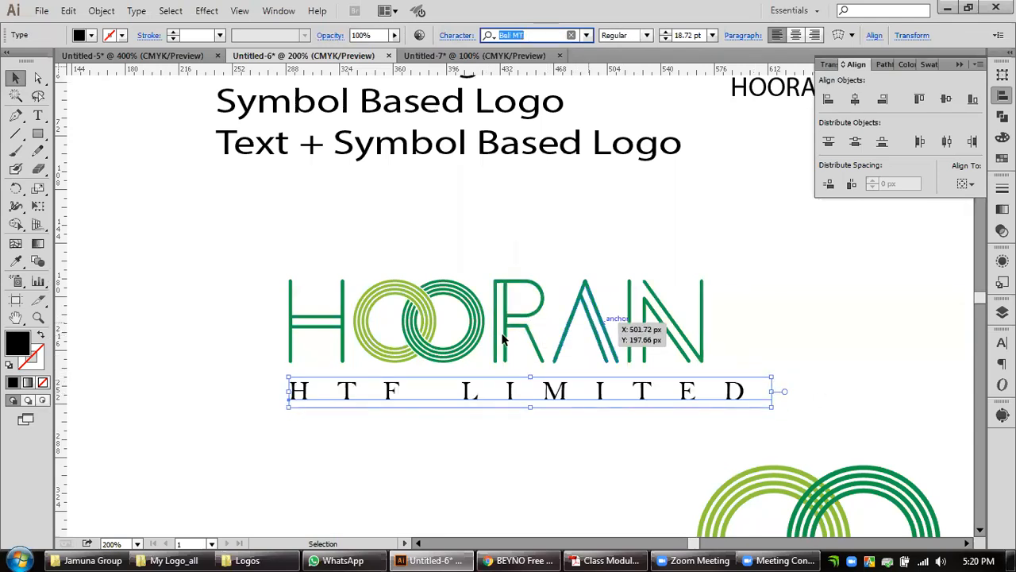
pyautogui.press('Down')
pyautogui.press('Down')
pyautogui.press('Down')
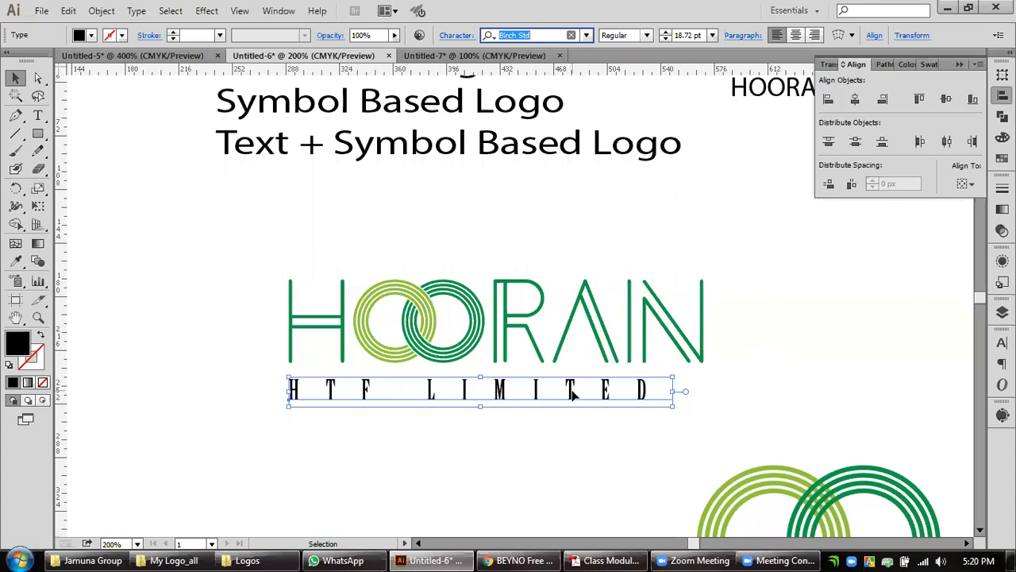
# Try the fonts following Birch Std on HTF LIMITED, including Black Ops One, Book Antiqua and Brush Script MT Italic.
pyautogui.scroll(1, 570, 393)
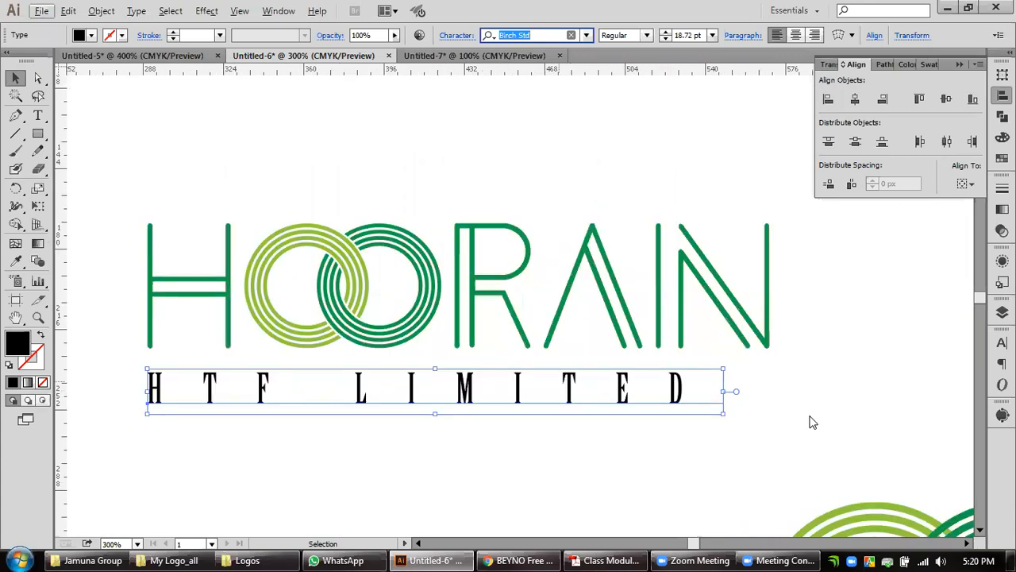
pyautogui.hotkey('alt', 'space')
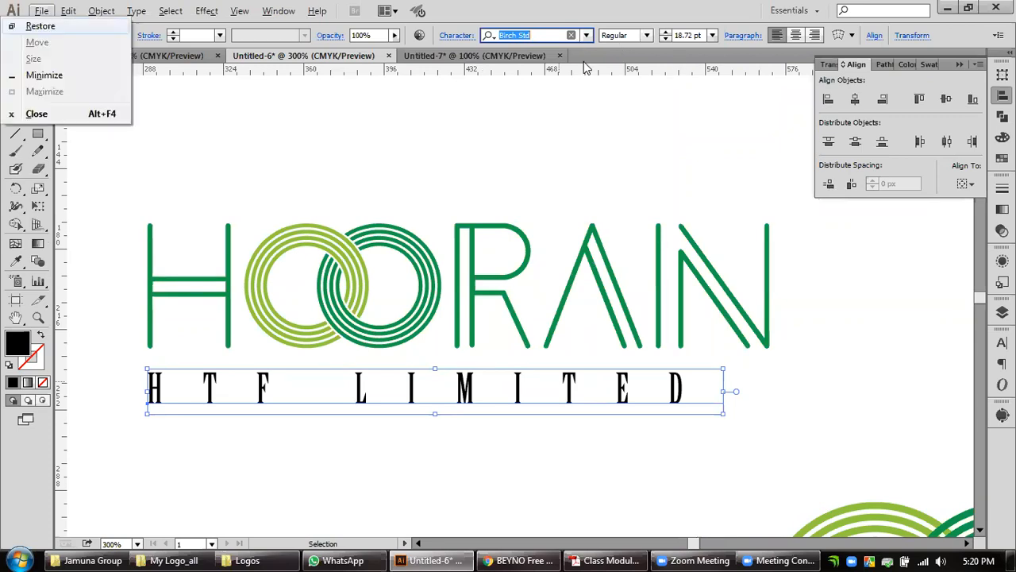
pyautogui.click(545, 34)
pyautogui.press('Down')
pyautogui.press('Down')
pyautogui.press('Down')
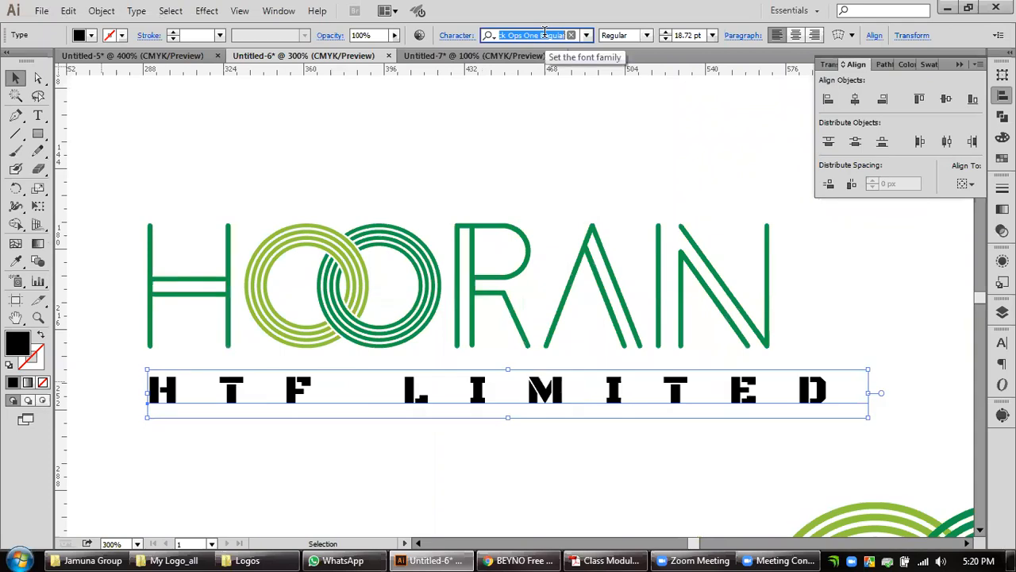
pyautogui.press('Down')
pyautogui.press('Down')
pyautogui.press('Down')
pyautogui.press('Down')
pyautogui.press('Down')
pyautogui.press('Down')
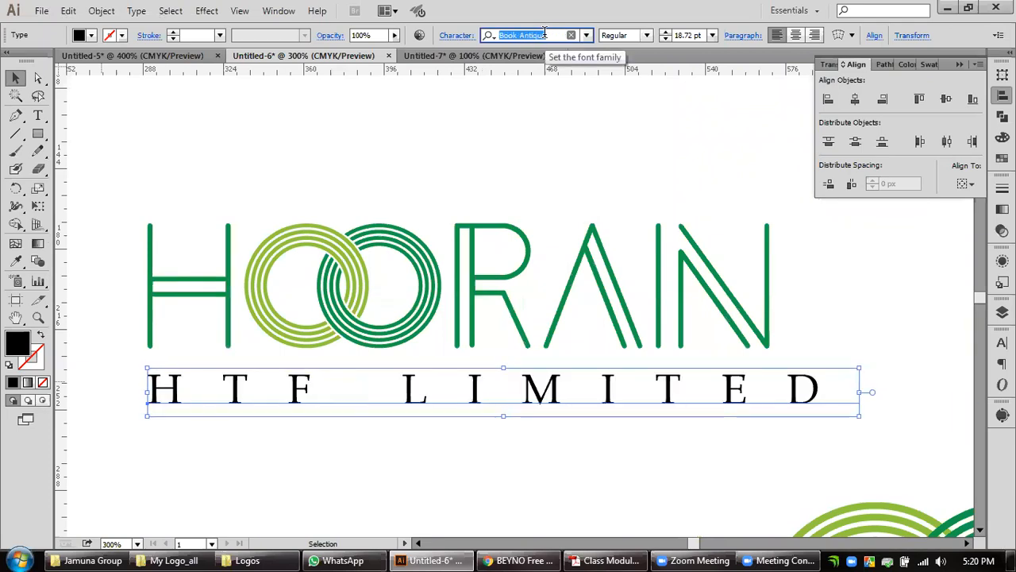
pyautogui.press('Down')
pyautogui.press('Down')
pyautogui.press('Down')
pyautogui.press('Down')
pyautogui.press('Down')
pyautogui.press('Down')
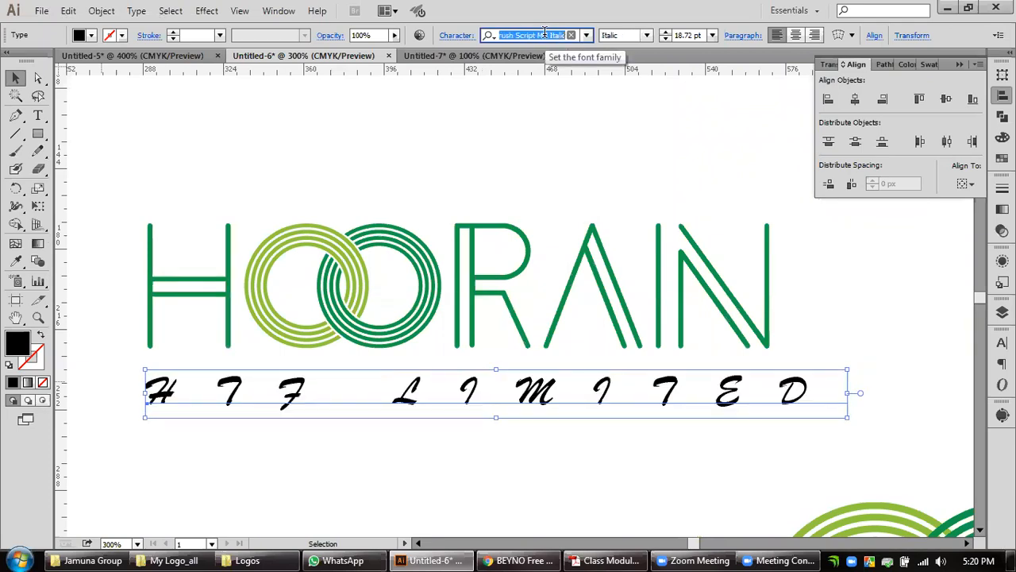
# Try Calisto MT and Candara on HTF LIMITED and check which styles Candara offers, keeping Regular.
pyautogui.press('Down')
pyautogui.press('Down')
pyautogui.press('Down')
pyautogui.press('Down')
pyautogui.press('Down')
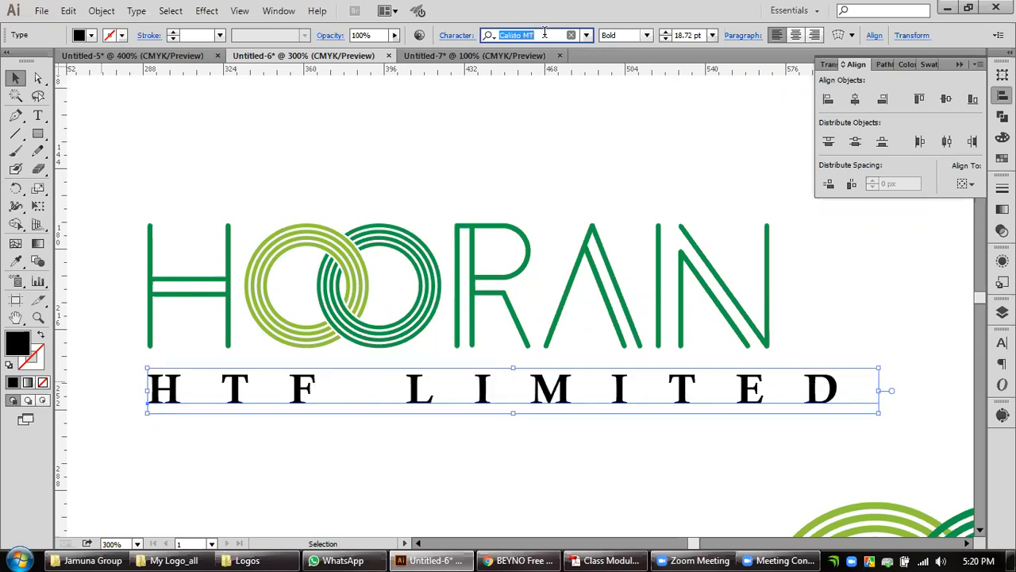
pyautogui.press('Down')
pyautogui.press('Up')
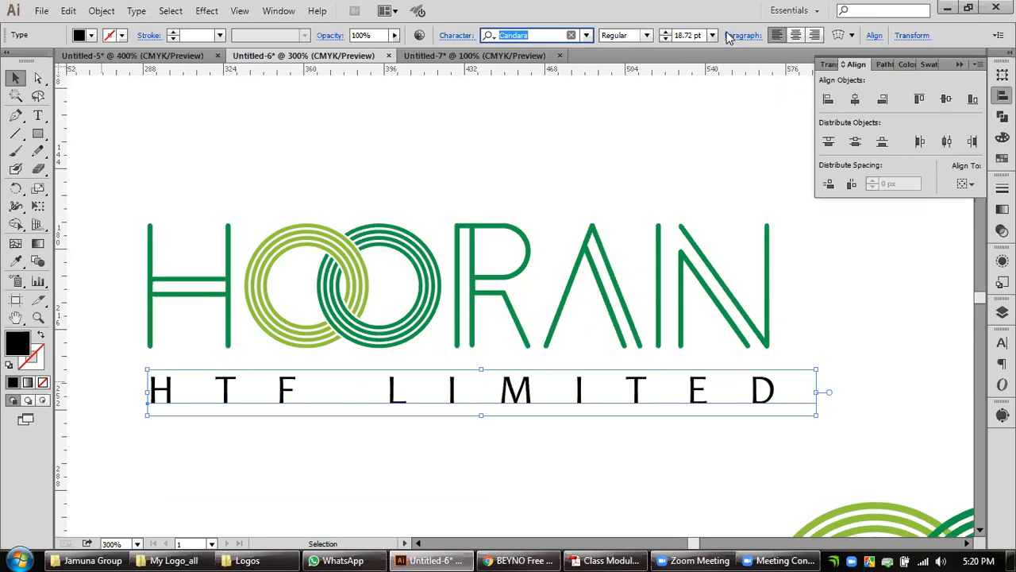
pyautogui.click(648, 36)
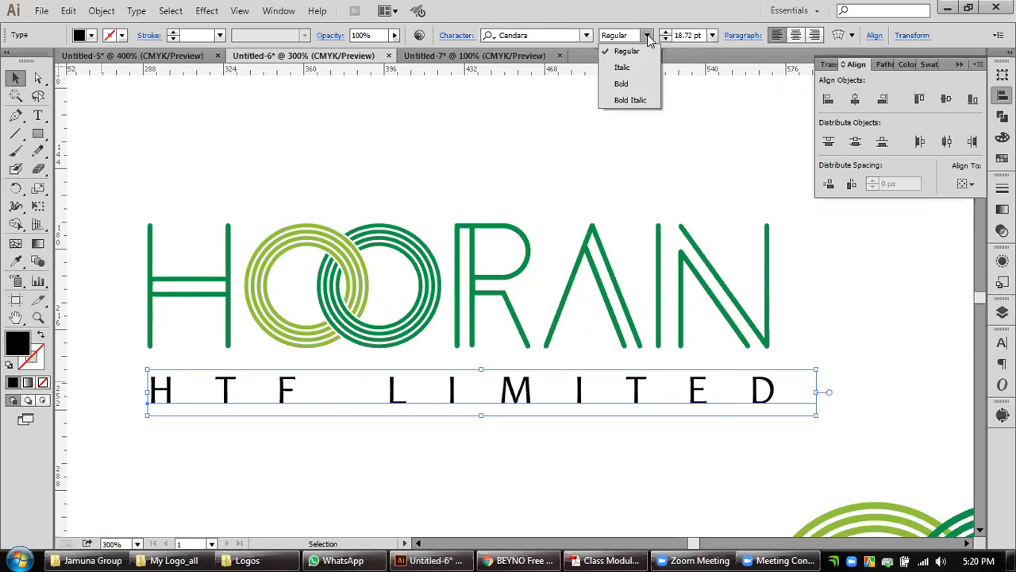
pyautogui.click(649, 39)
# Try CaptainMarvel, Century Schoolbook and Century Gothic on HTF LIMITED, and check Century Gothic's available styles.
pyautogui.click(568, 36)
pyautogui.press('Down')
pyautogui.press('Down')
pyautogui.press('Down')
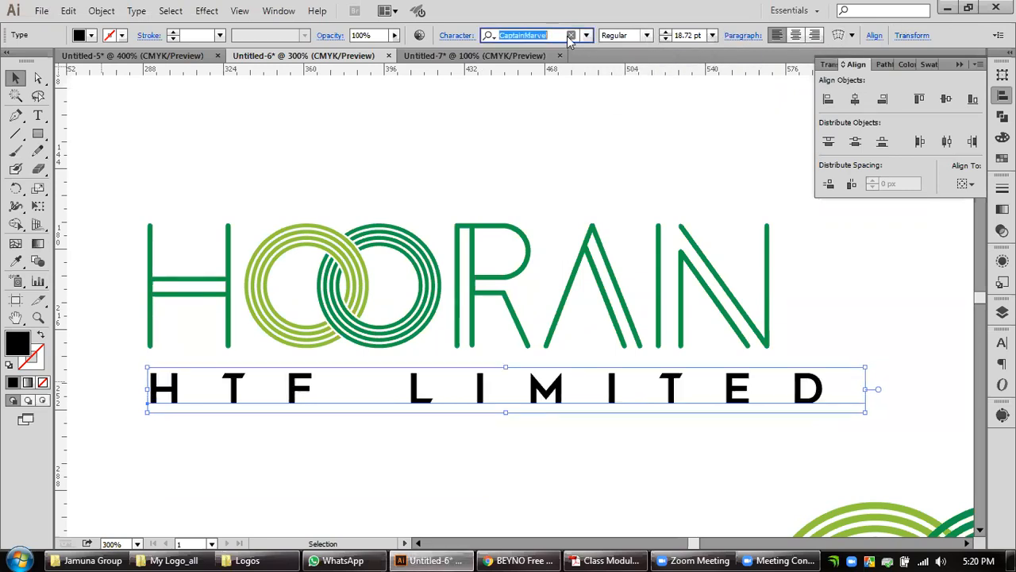
pyautogui.press('Down')
pyautogui.press('Down')
pyautogui.press('Down')
pyautogui.press('Down')
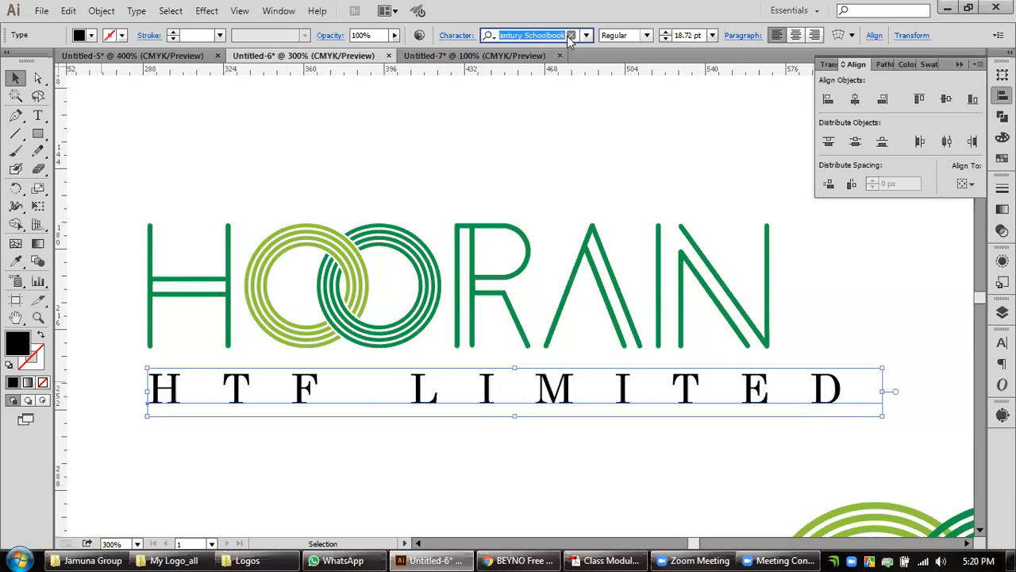
pyautogui.press('Up')
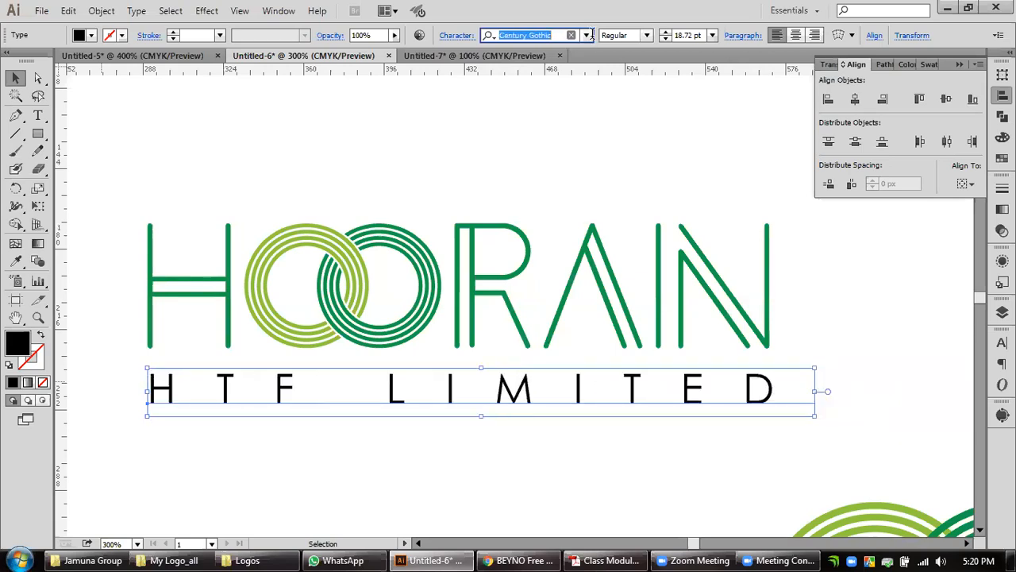
pyautogui.click(648, 35)
pyautogui.click(649, 40)
# Try the fonts from Century Schoolbook through Charukola to Continuum Medium on HTF LIMITED, and check Continuum Medium's available styles.
pyautogui.click(562, 35)
pyautogui.press('Down')
pyautogui.press('Down')
pyautogui.press('Down')
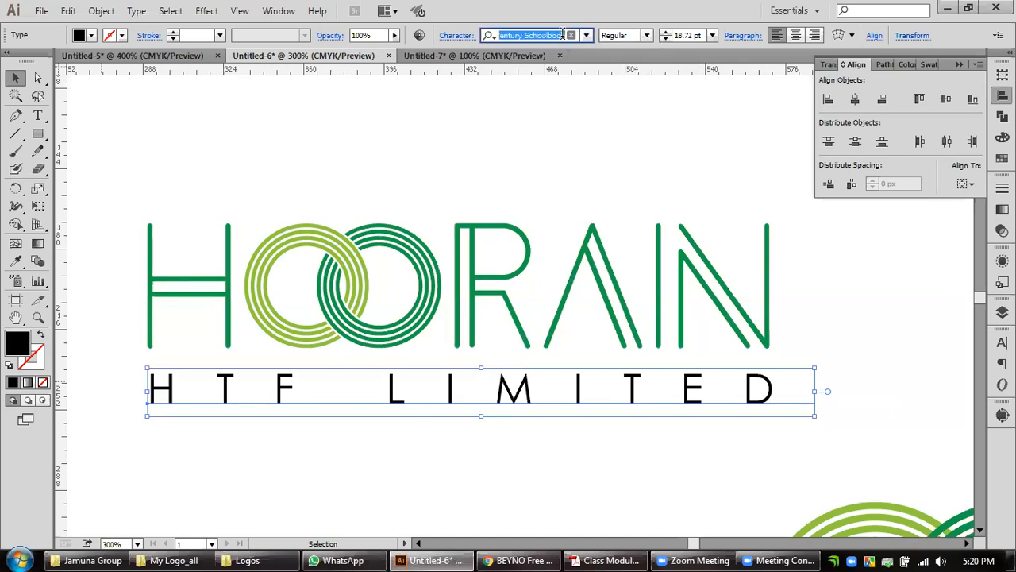
pyautogui.press('Down')
pyautogui.press('Down')
pyautogui.press('Down')
pyautogui.press('Down')
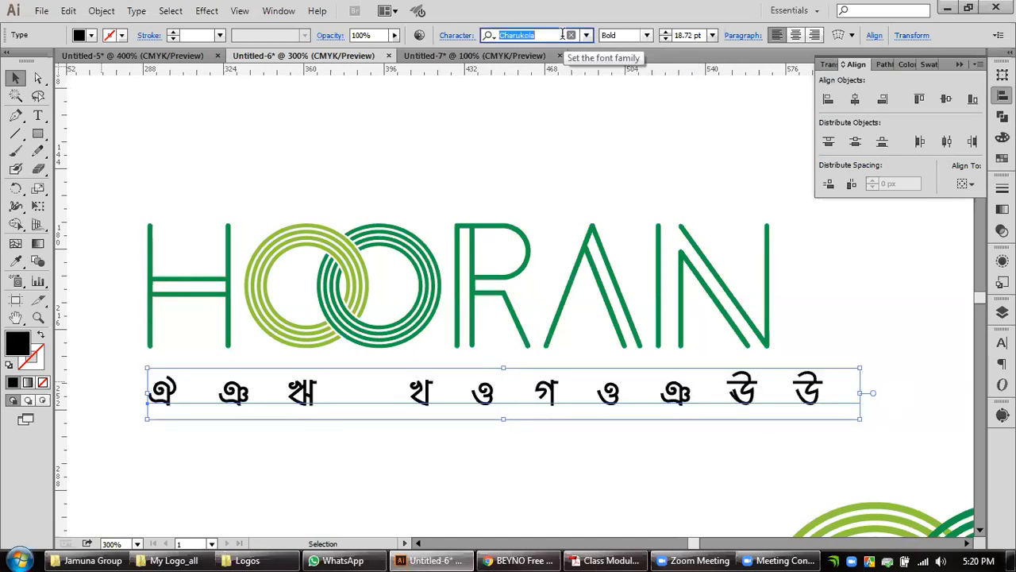
pyautogui.press('Down')
pyautogui.press('Down')
pyautogui.press('Down')
pyautogui.press('Down')
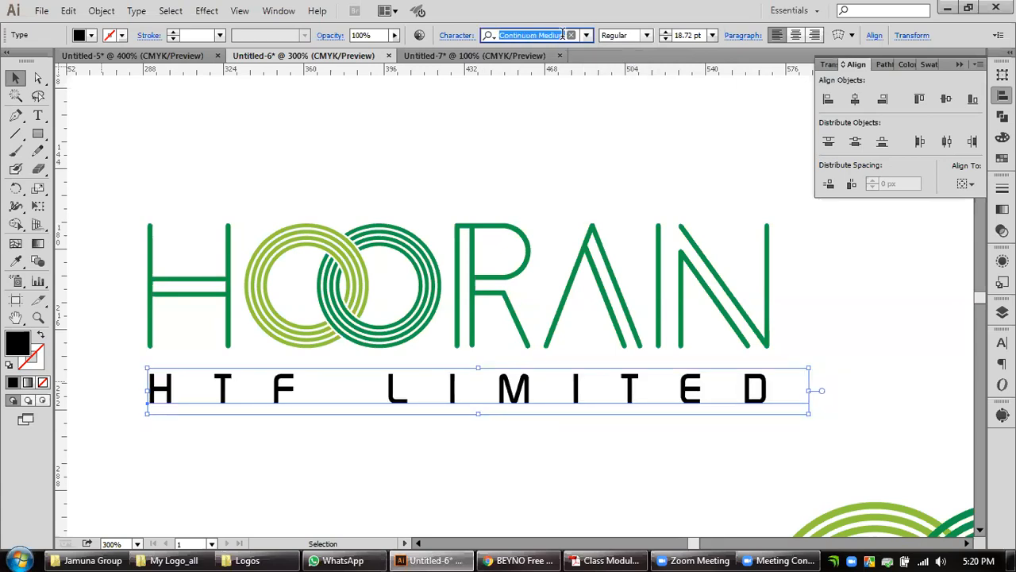
pyautogui.click(647, 37)
pyautogui.click(647, 36)
# Try the fonts from Cooper Black through Cuprum on HTF LIMITED.
pyautogui.click(564, 35)
pyautogui.press('Down')
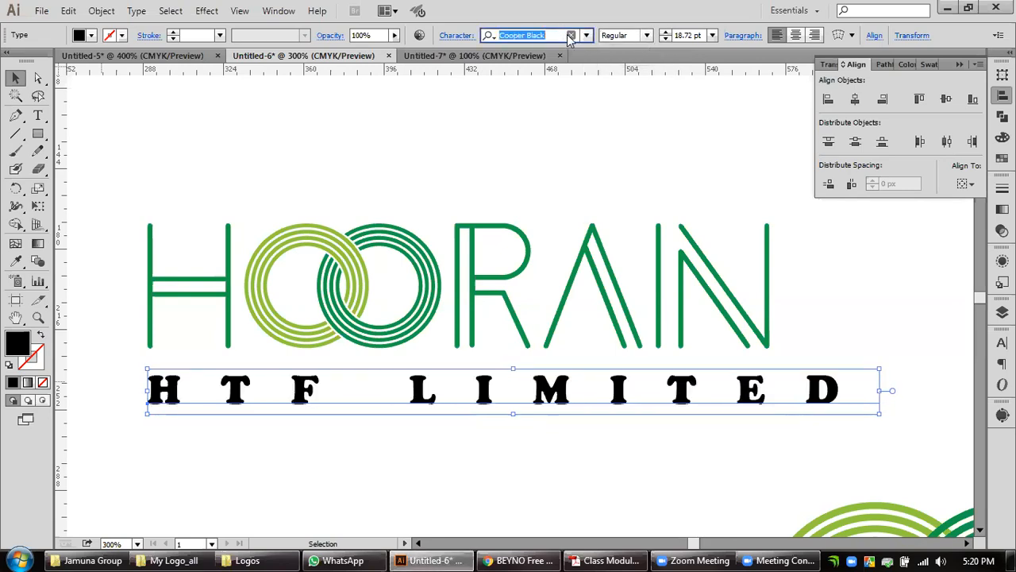
pyautogui.press('Down')
pyautogui.press('Down')
pyautogui.press('Down')
pyautogui.press('Down')
pyautogui.press('Down')
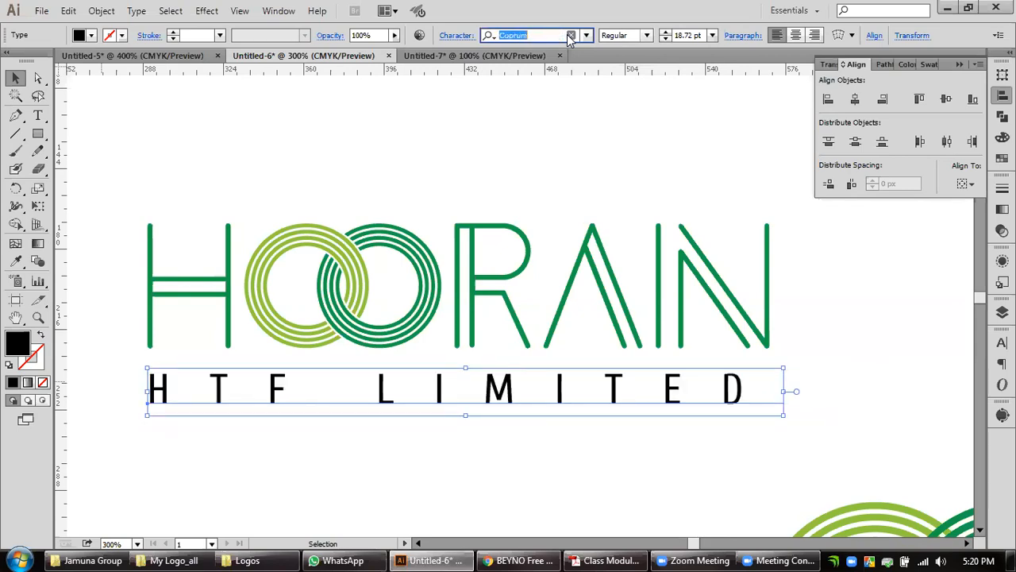
# Try Dassault and the script font after it on HTF LIMITED, and return to Dassault.
pyautogui.press('Down')
pyautogui.press('Down')
pyautogui.press('Down')
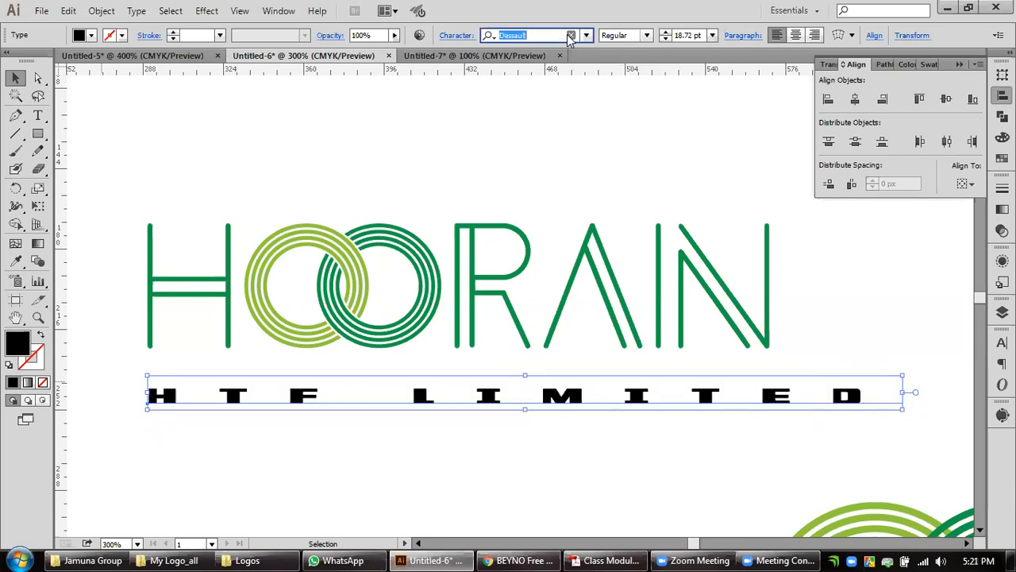
pyautogui.press('Down')
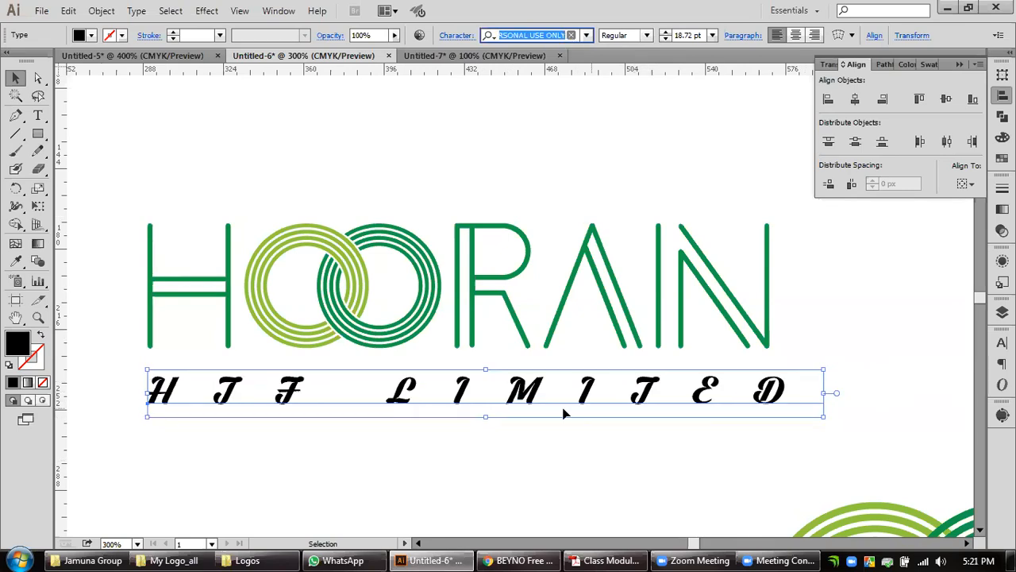
pyautogui.press('Up')
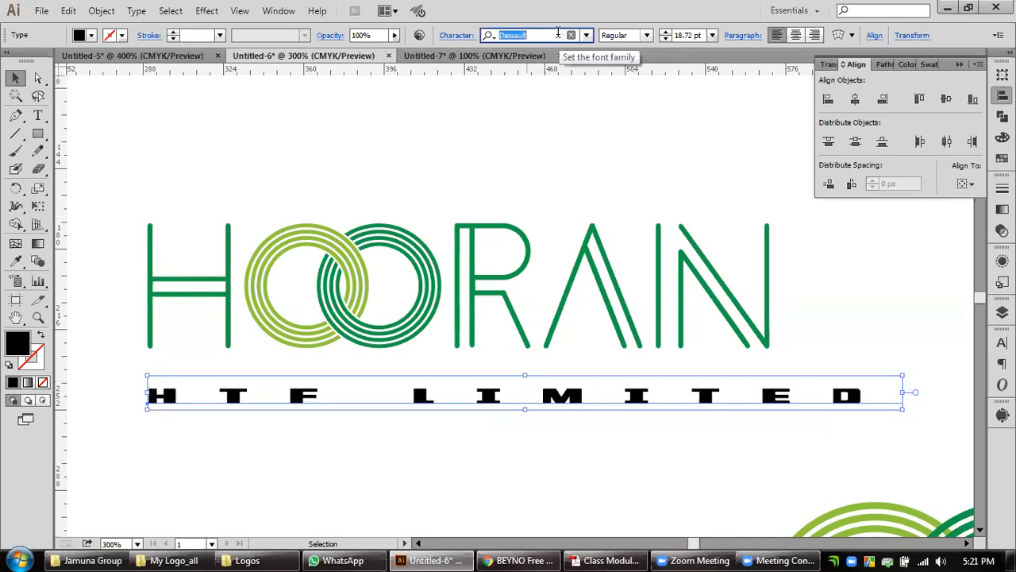
# Try the Dassault variants on HTF LIMITED, including Dassault Condensed, Dassault Halftone Italic and Dassault Semi-Italic.
pyautogui.press('Down')
pyautogui.press('Down')
pyautogui.press('Down')
pyautogui.press('Down')
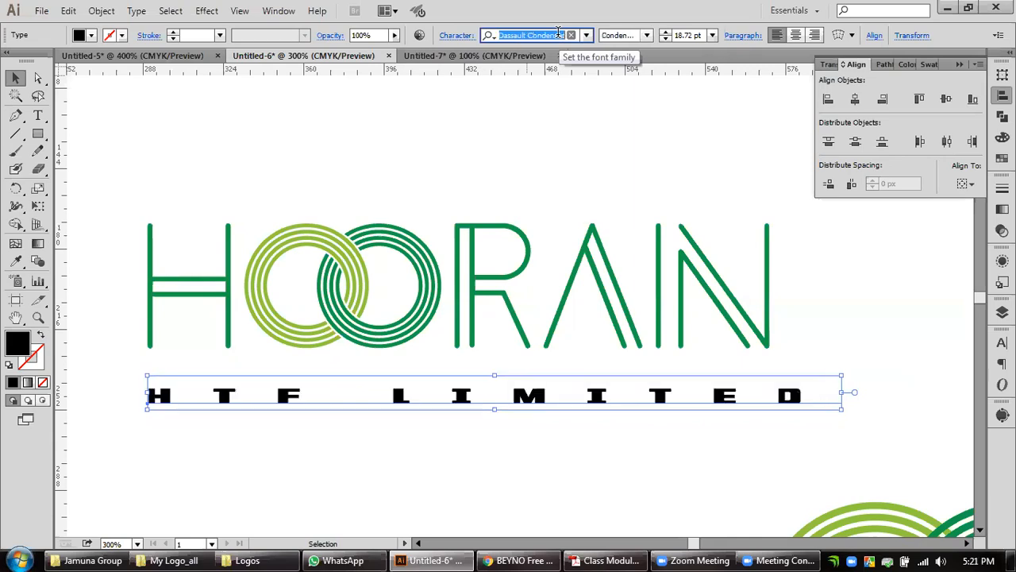
pyautogui.press('Down')
pyautogui.press('Down')
pyautogui.press('Down')
pyautogui.press('Down')
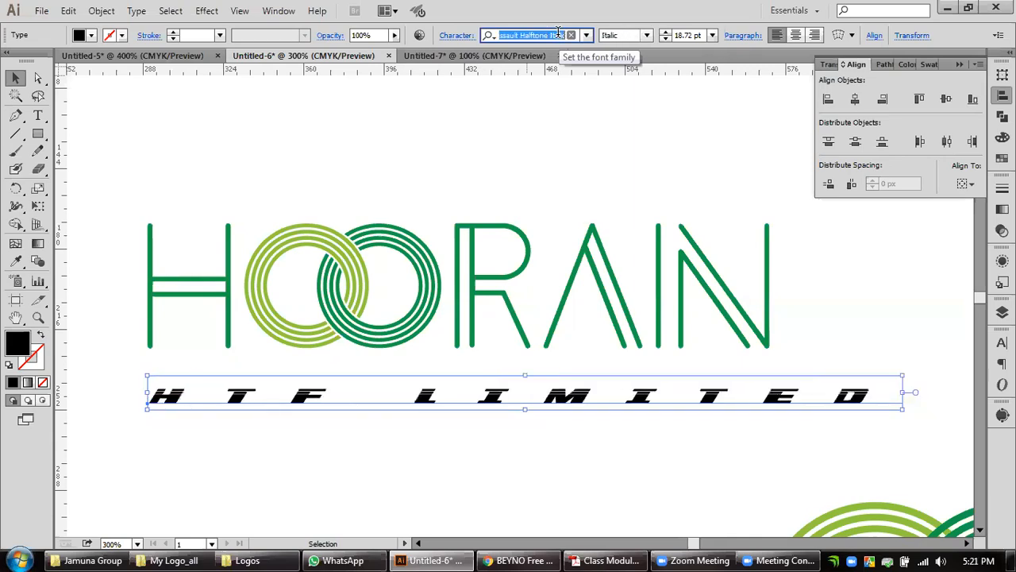
pyautogui.press('Down')
pyautogui.press('Down')
pyautogui.press('Down')
pyautogui.press('Down')
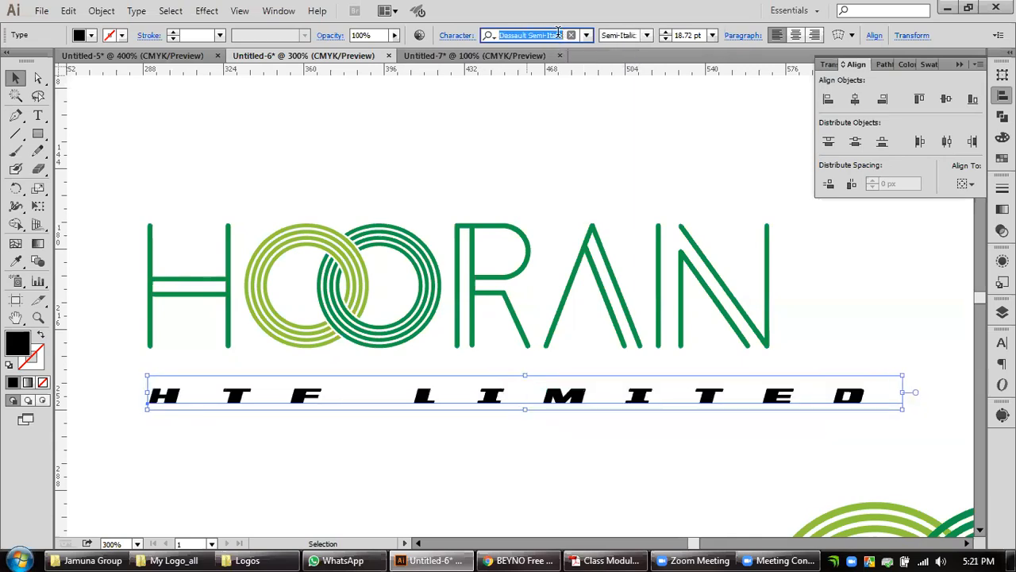
# Try the fonts following Dassault Semi-Italic up to Dorsa on HTF LIMITED, and check Dorsa's available styles.
pyautogui.press('Down')
pyautogui.press('Down')
pyautogui.press('Down')
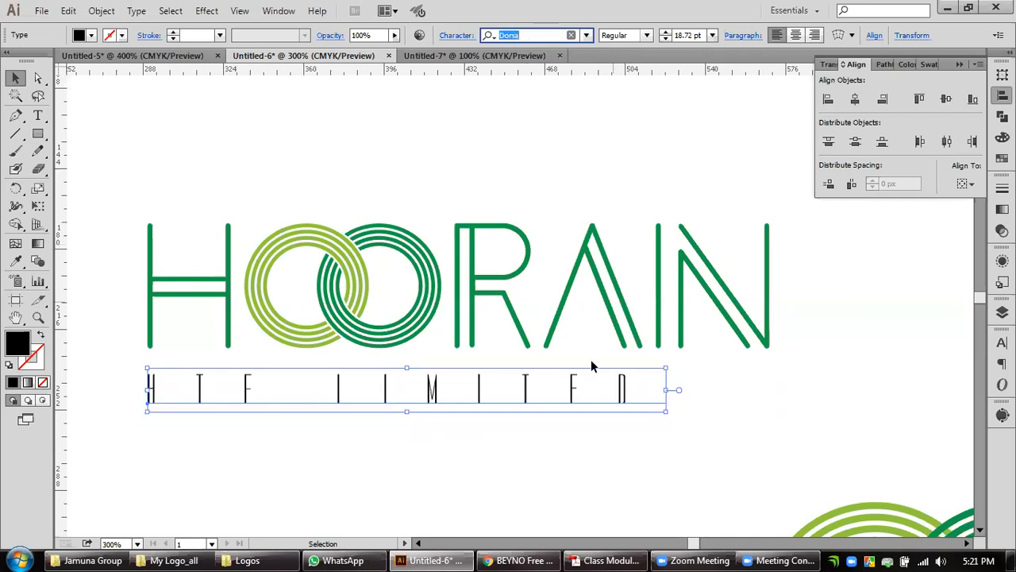
pyautogui.click(647, 36)
pyautogui.click(647, 36)
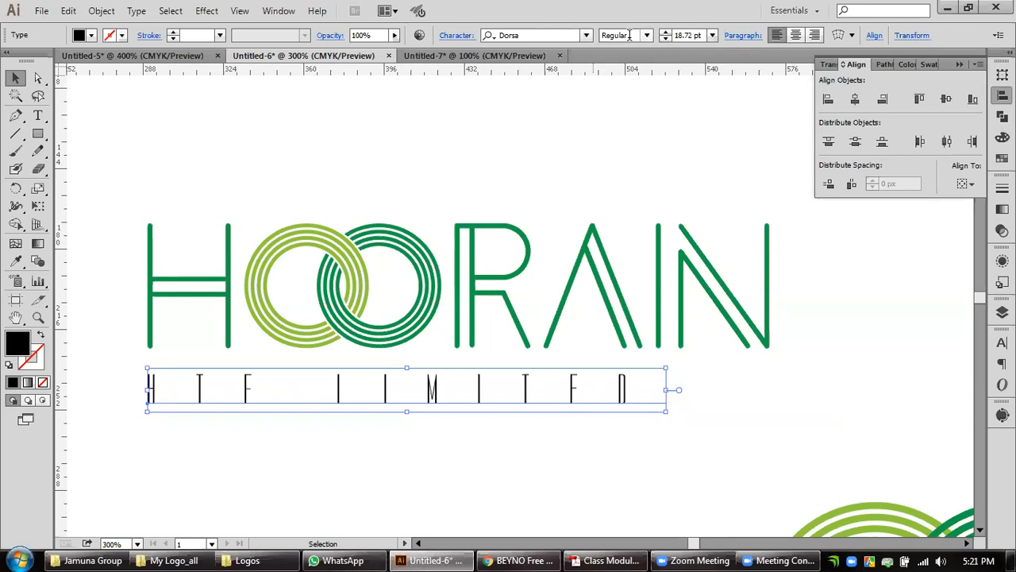
# Set HTF LIMITED in the Dosis font, trying the Light style before choosing ExtraLight.
pyautogui.click(562, 35)
pyautogui.press('Down')
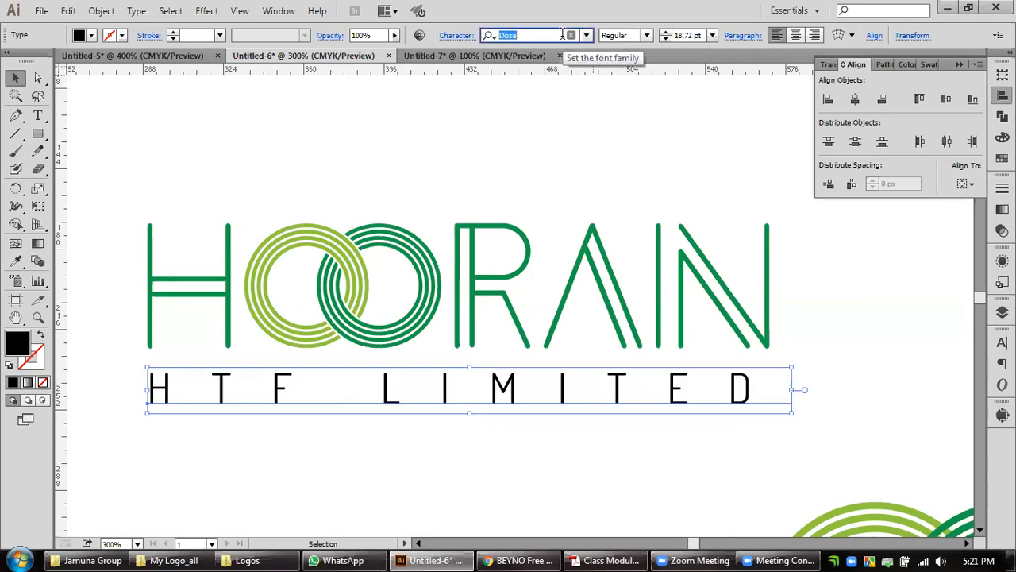
pyautogui.click(647, 36)
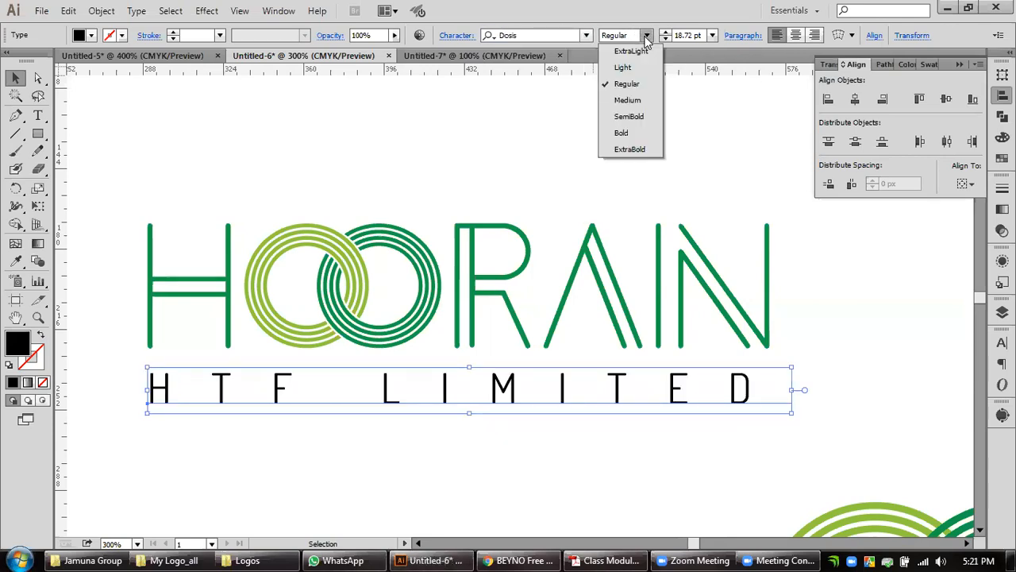
pyautogui.click(623, 67)
pyautogui.click(647, 35)
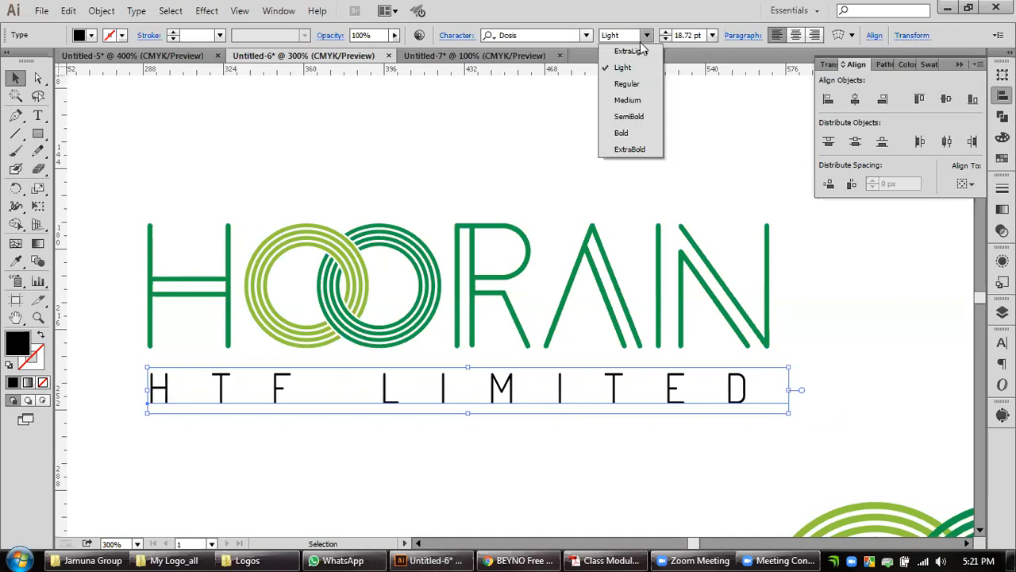
pyautogui.click(635, 47)
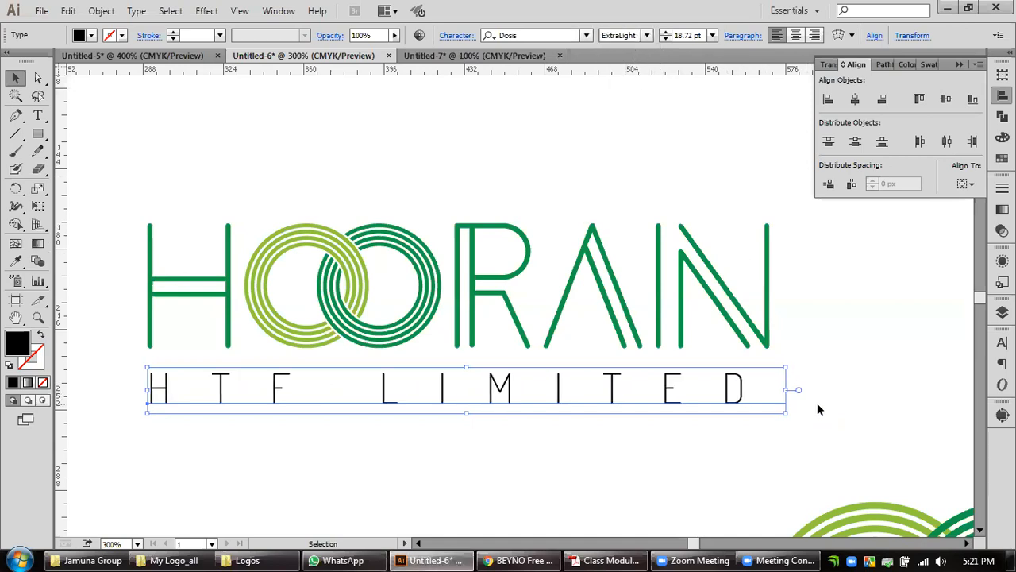
# Enlarge HTF LIMITED proportionally to 19.63 pt to match the width of HOORAIN, and convert the text to outlines.
pyautogui.moveTo(786, 389); pyautogui.dragTo(819, 389)
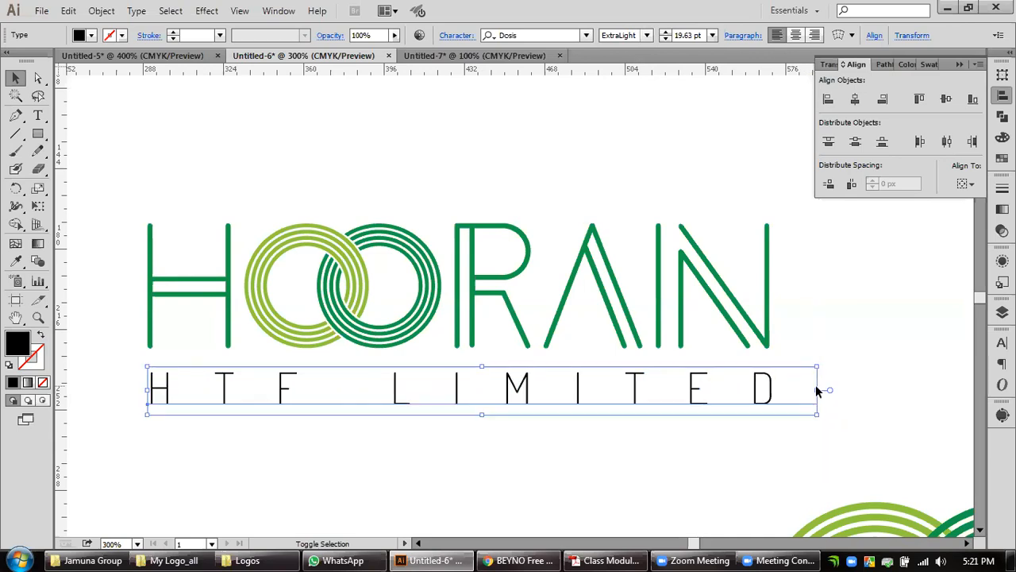
pyautogui.rightClick(762, 403)
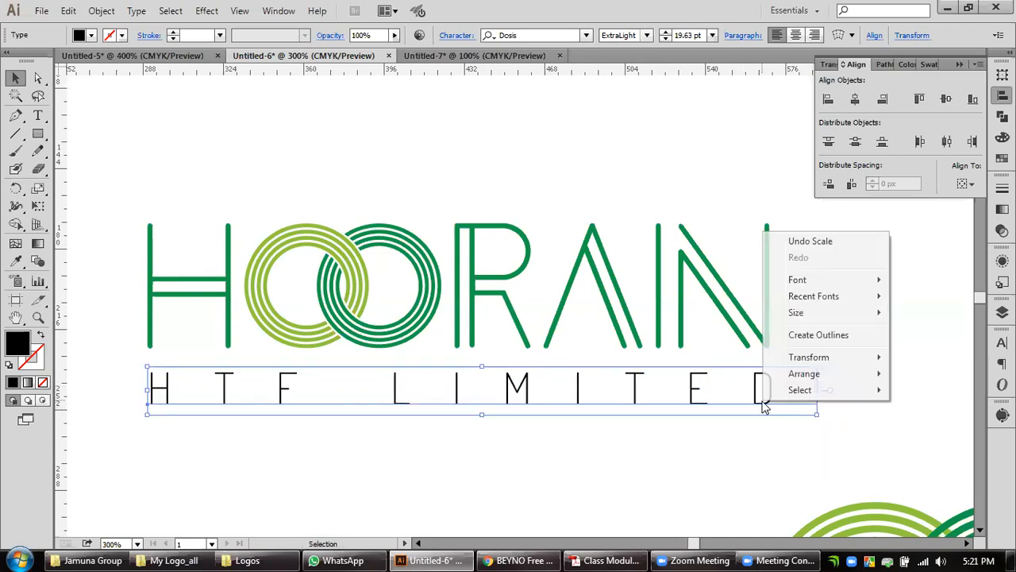
pyautogui.click(802, 336)
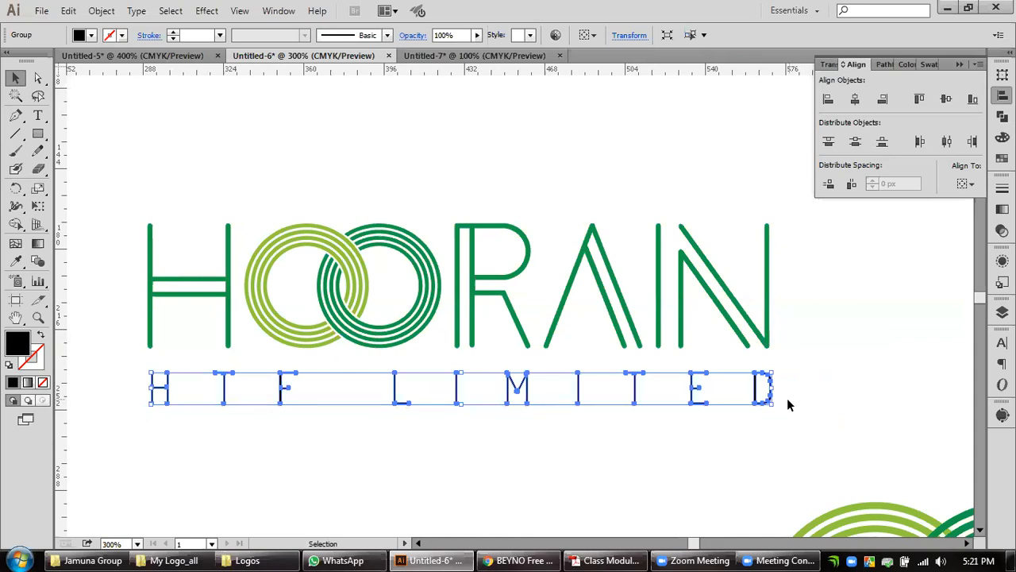
# Align the HOORAIN wordmark and the HTF LIMITED outlines along their right edges.
pyautogui.click(765, 339)
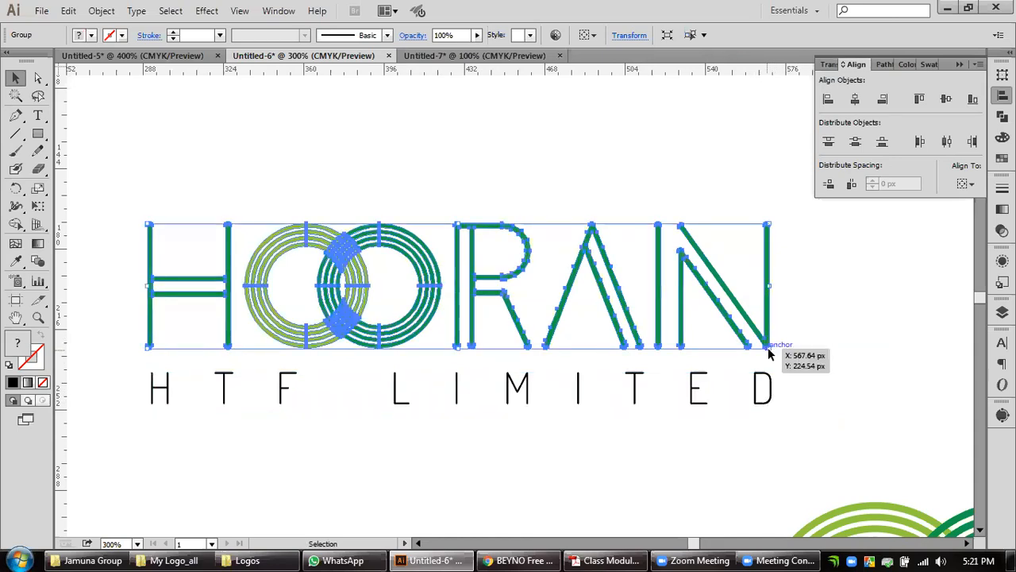
pyautogui.keyDown('shift'); pyautogui.click(766, 389); pyautogui.keyUp('shift')
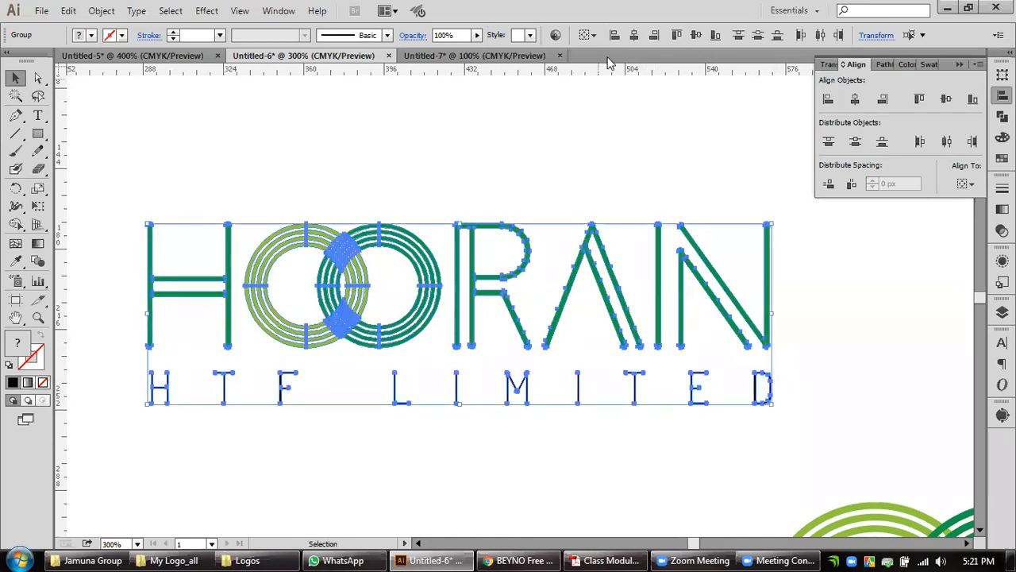
pyautogui.click(658, 36)
pyautogui.click(371, 402)
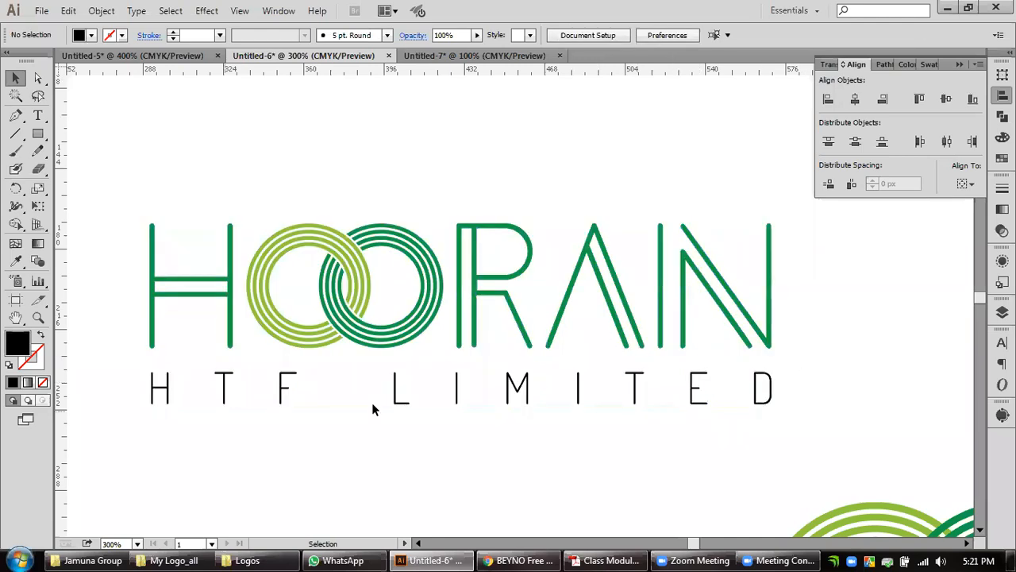
# Shift the HTF LIMITED outlines slightly to centre them horizontally under HOORAIN.
pyautogui.scroll(2, 143, 389)
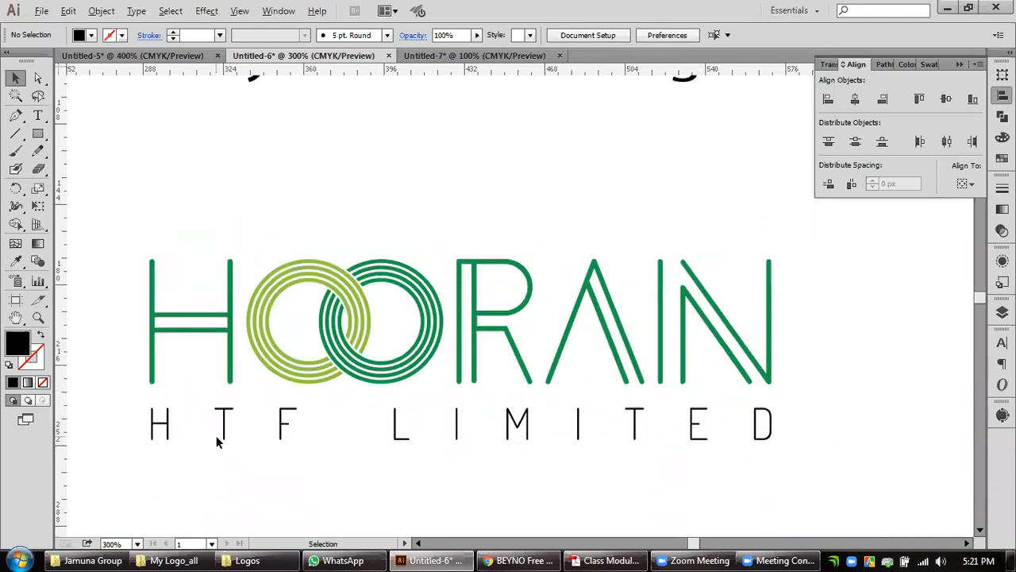
pyautogui.scroll(1, 216, 435)
pyautogui.hscroll(-5, 230, 441)
pyautogui.click(339, 405)
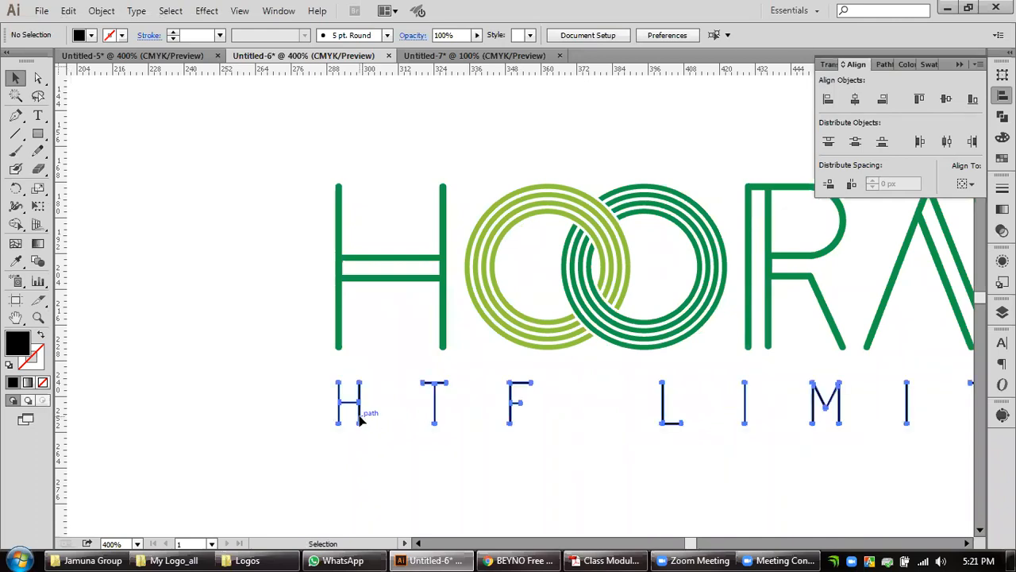
pyautogui.moveTo(340, 405); pyautogui.dragTo(339, 350)
pyautogui.click(432, 474)
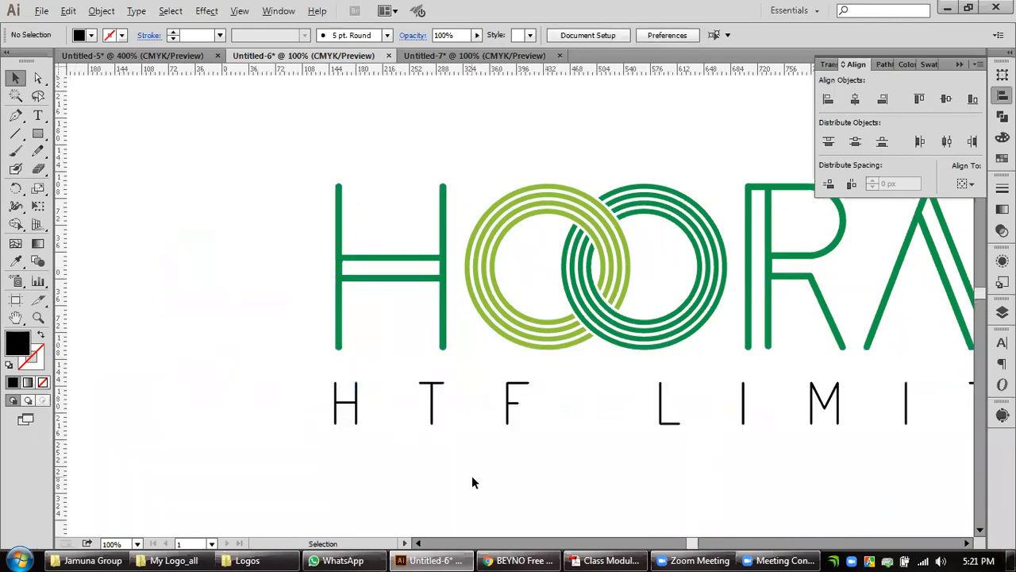
# Scale the complete HOORAIN HTF LIMITED logo down proportionally about its centre.
pyautogui.scroll(-4, 472, 476)
pyautogui.press('space')
pyautogui.moveTo(630, 480); pyautogui.dragTo(580, 352)
pyautogui.scroll(1, 543, 360)
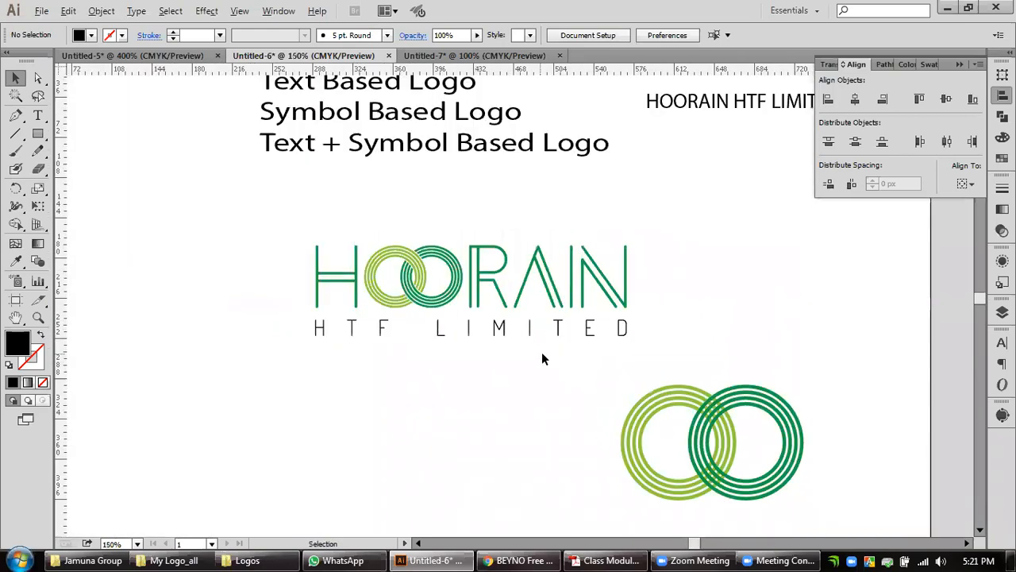
pyautogui.scroll(-1, 542, 359)
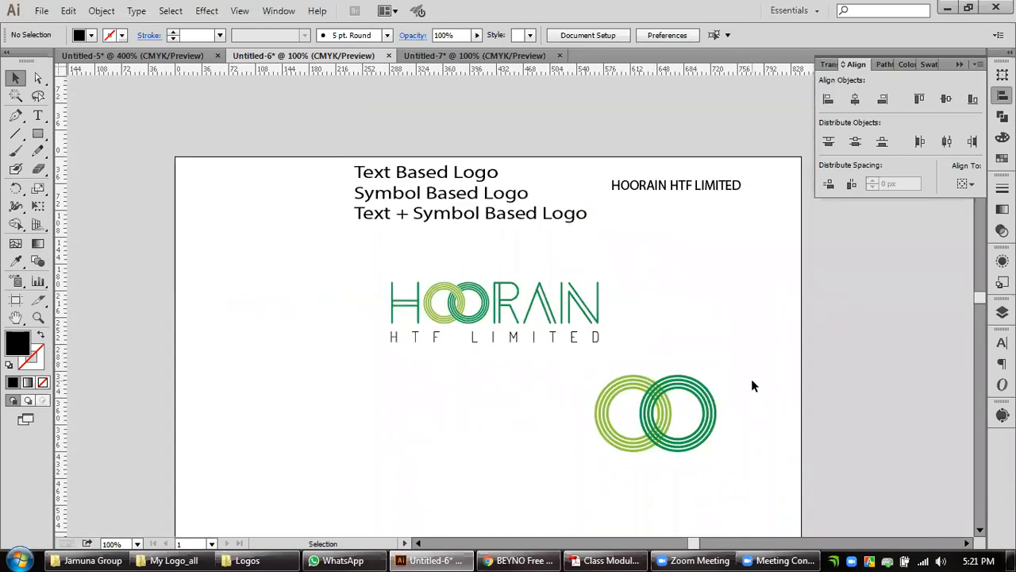
pyautogui.moveTo(739, 367); pyautogui.dragTo(597, 479)
pyautogui.moveTo(649, 292); pyautogui.dragTo(578, 337)
pyautogui.click(642, 345)
pyautogui.moveTo(625, 285); pyautogui.dragTo(408, 346)
pyautogui.click(616, 356)
pyautogui.scroll(2, 573, 336)
pyautogui.moveTo(479, 378); pyautogui.dragTo(568, 436)
pyautogui.scroll(1, 513, 439)
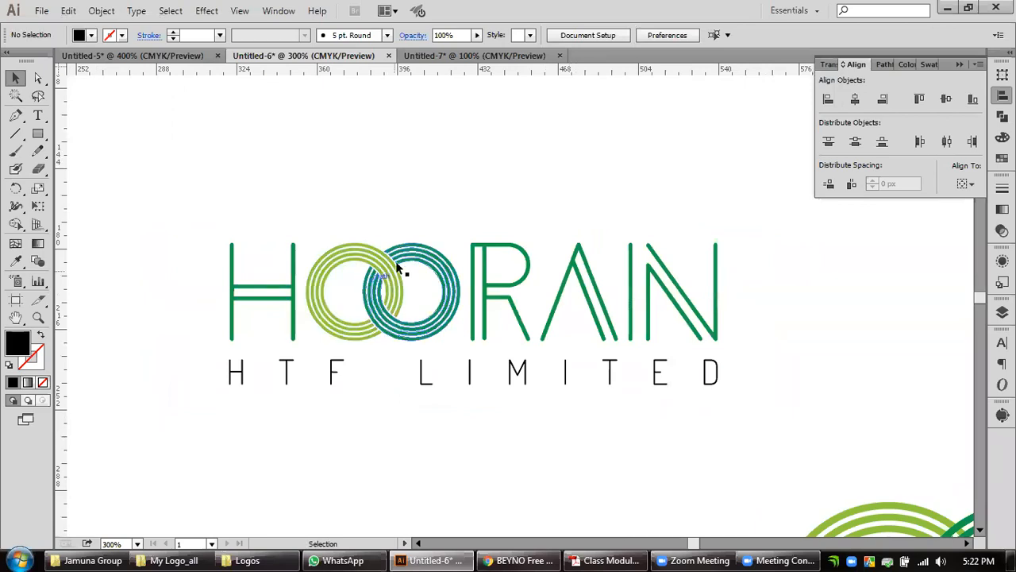
# Recolour the entire HOORAIN wordmark, including both rings, with the dark green sampled from the letter H.
pyautogui.click(350, 337)
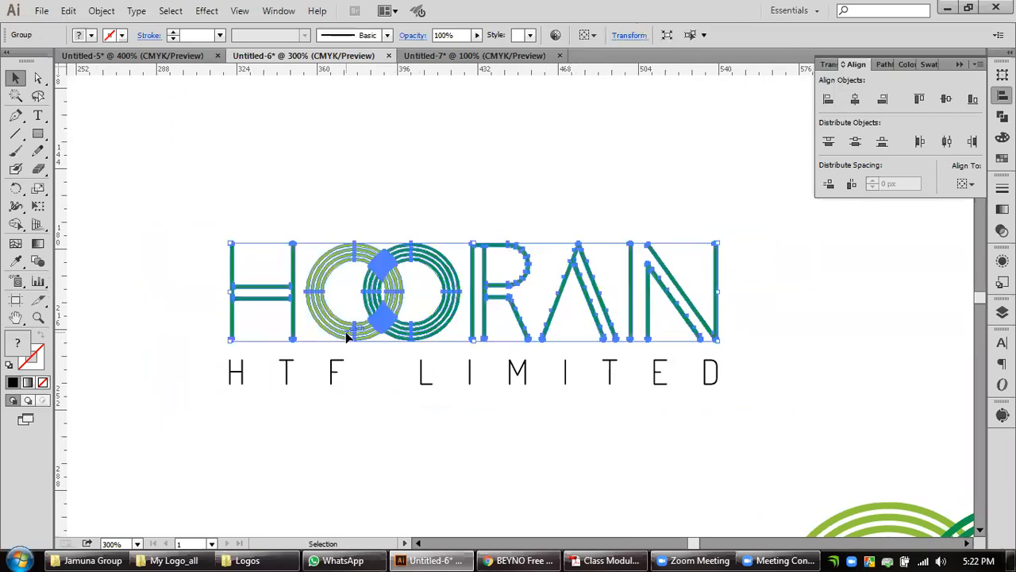
pyautogui.click(16, 262)
pyautogui.scroll(1, 255, 283)
pyautogui.click(293, 295)
pyautogui.click(15, 77)
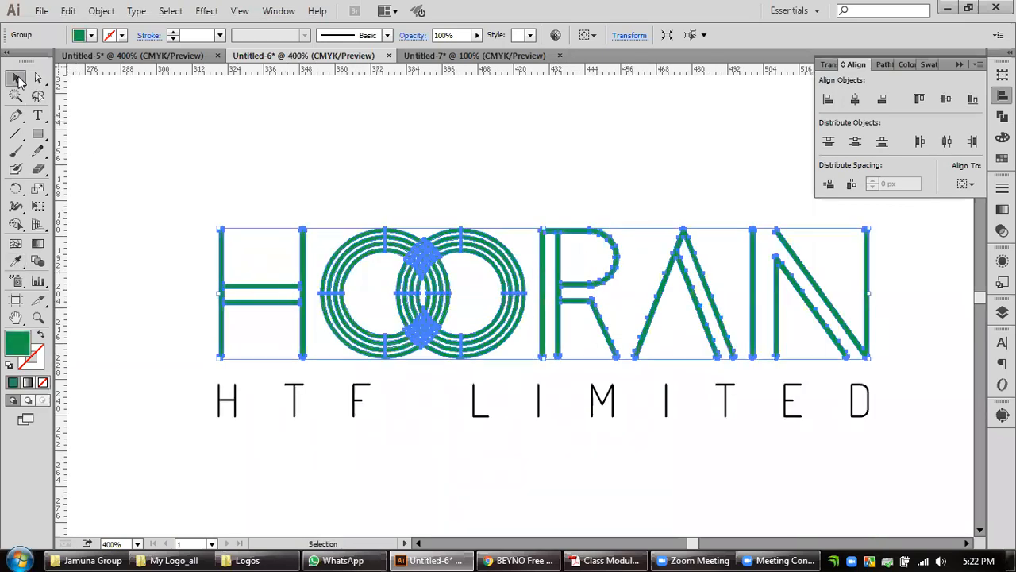
pyautogui.click(134, 159)
# Recolour the HTF LIMITED outlines with the green sampled from the letter H of HOORAIN.
pyautogui.scroll(-2, 467, 300)
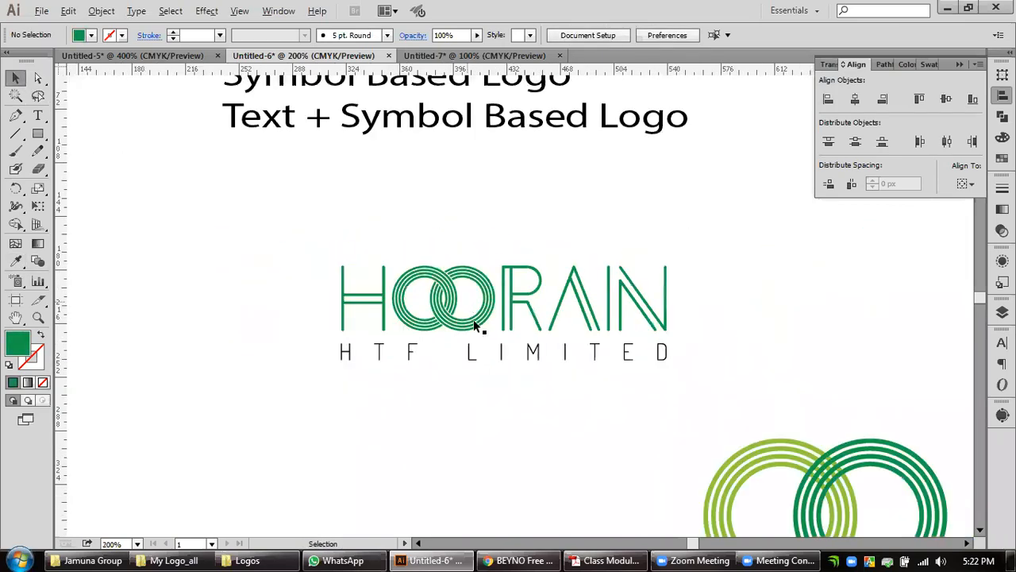
pyautogui.moveTo(571, 394); pyautogui.dragTo(537, 431)
pyautogui.scroll(2, 437, 425)
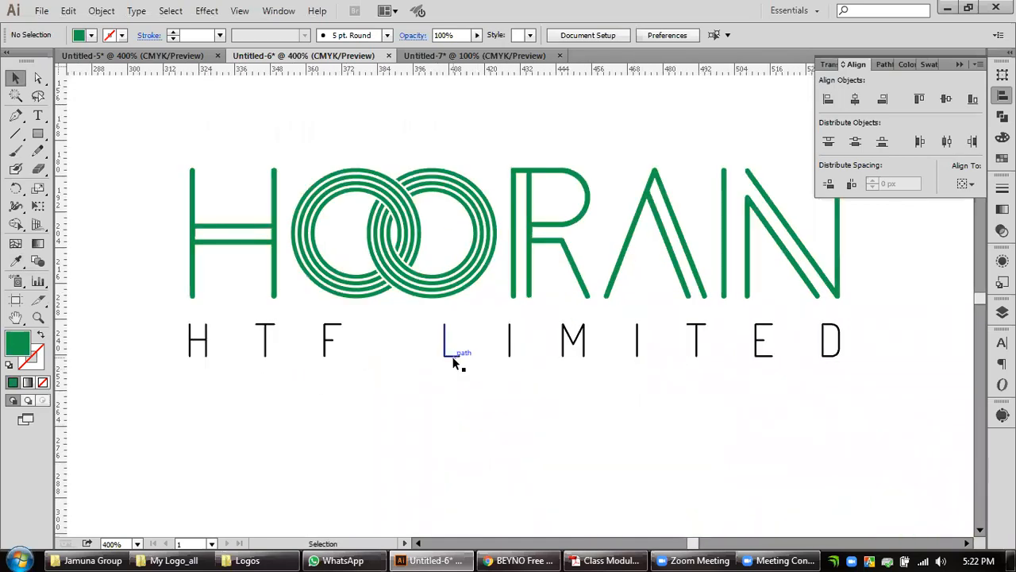
pyautogui.click(444, 274)
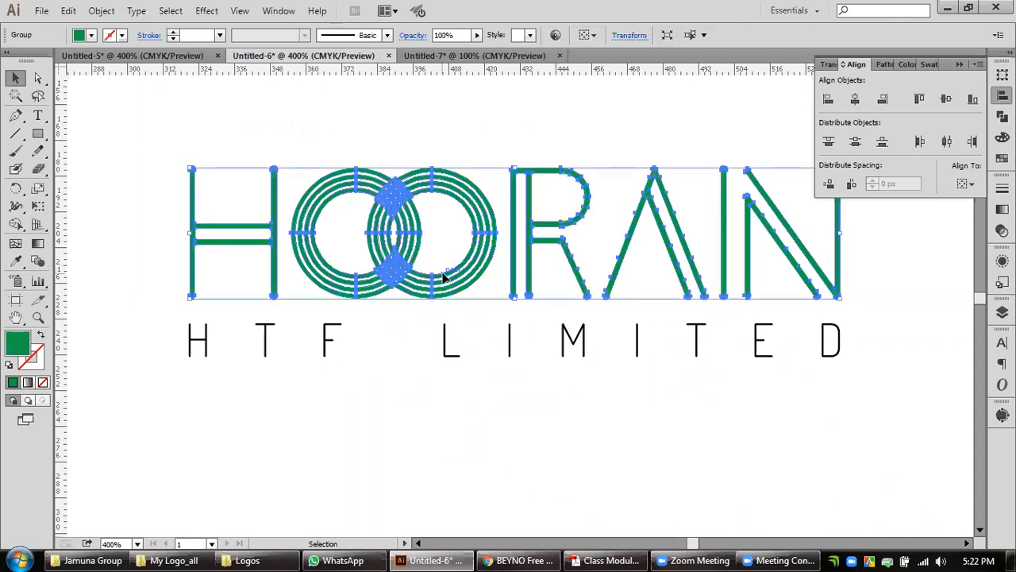
pyautogui.click(453, 354)
pyautogui.click(15, 262)
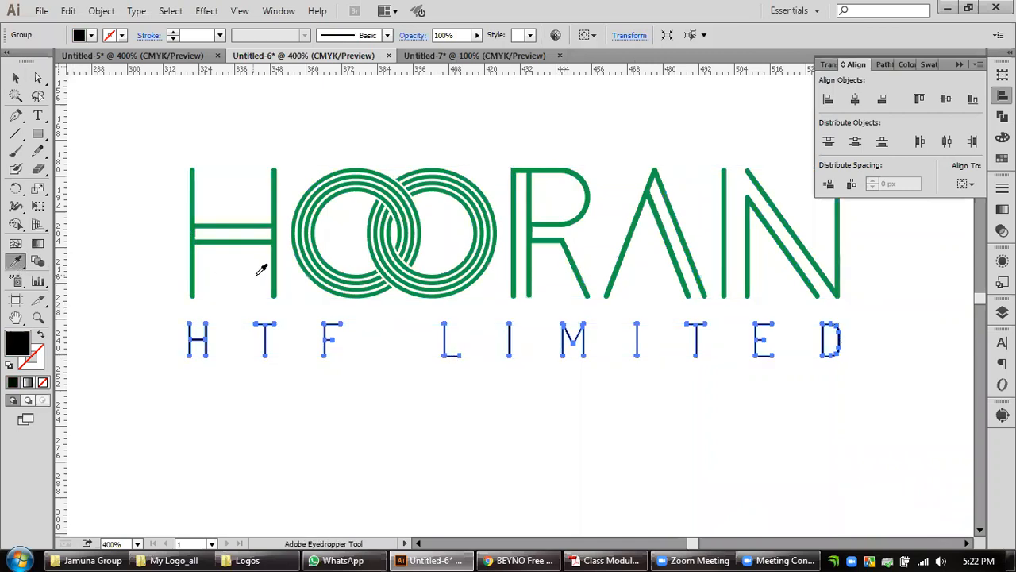
pyautogui.click(276, 270)
pyautogui.click(16, 78)
pyautogui.click(146, 160)
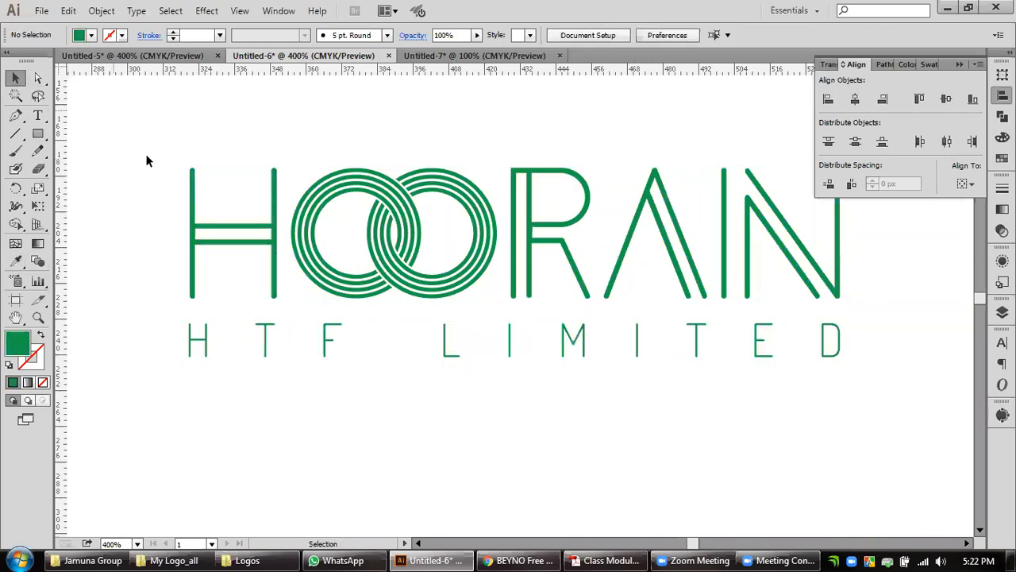
# Switch the colour sliders to HSB and set the HTF LIMITED fill to 100% saturation and 52% brightness.
pyautogui.click(269, 357)
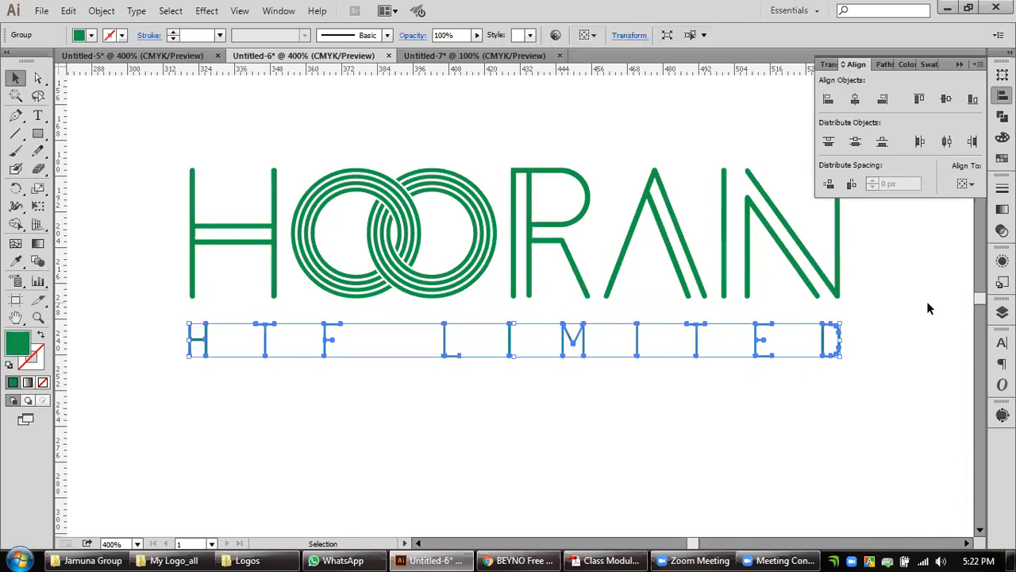
pyautogui.scroll(1, 701, 373)
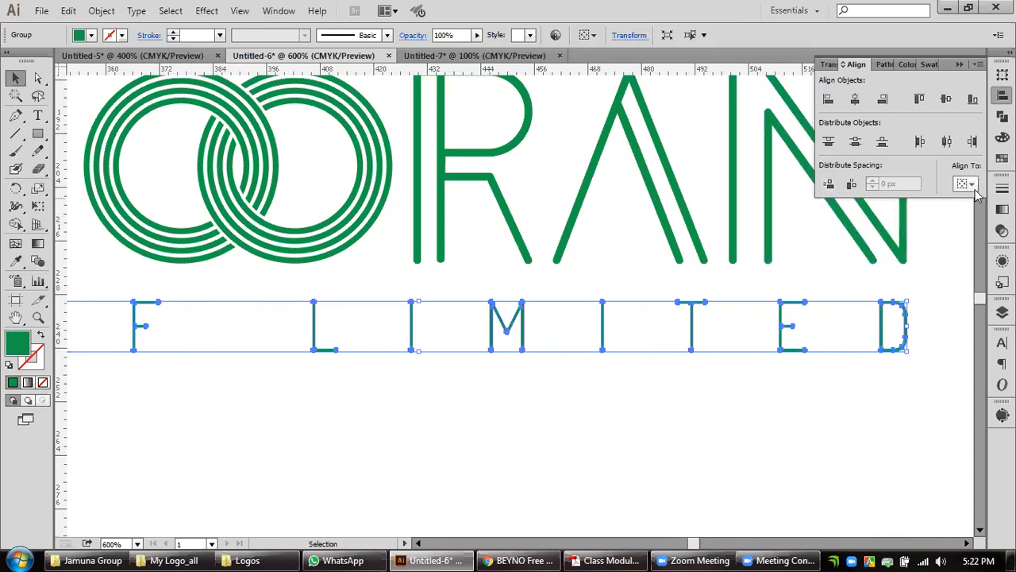
pyautogui.click(1002, 137)
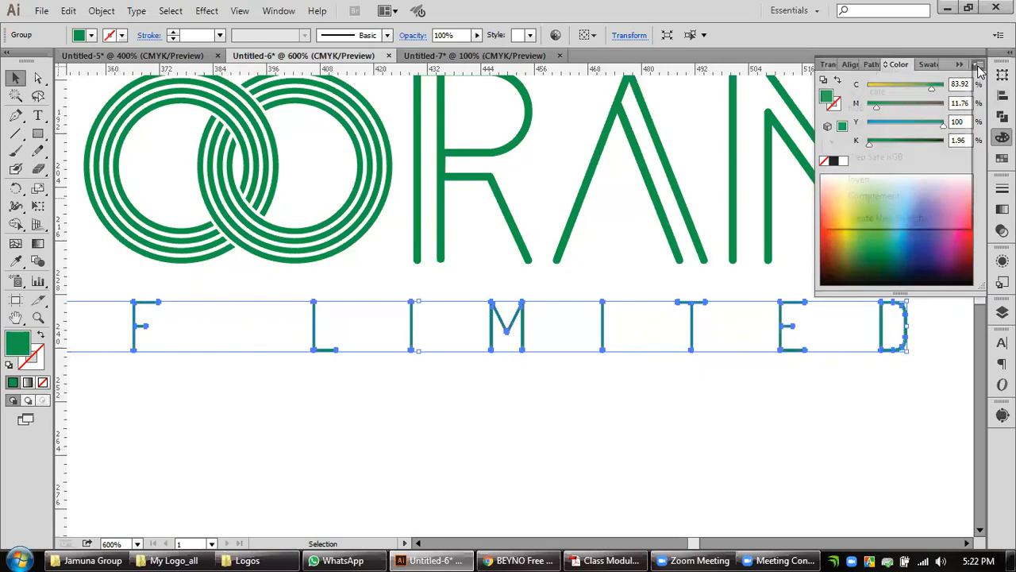
pyautogui.click(979, 63)
pyautogui.click(889, 125)
pyautogui.moveTo(913, 141); pyautogui.dragTo(973, 119)
pyautogui.click(868, 427)
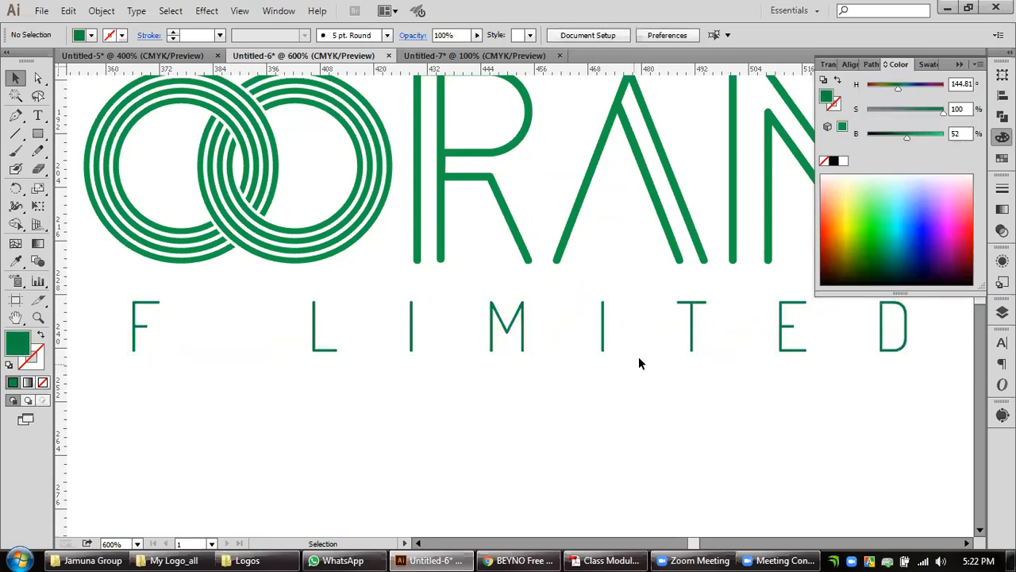
# Darken the HTF LIMITED outlines further to 46% brightness.
pyautogui.click(691, 352)
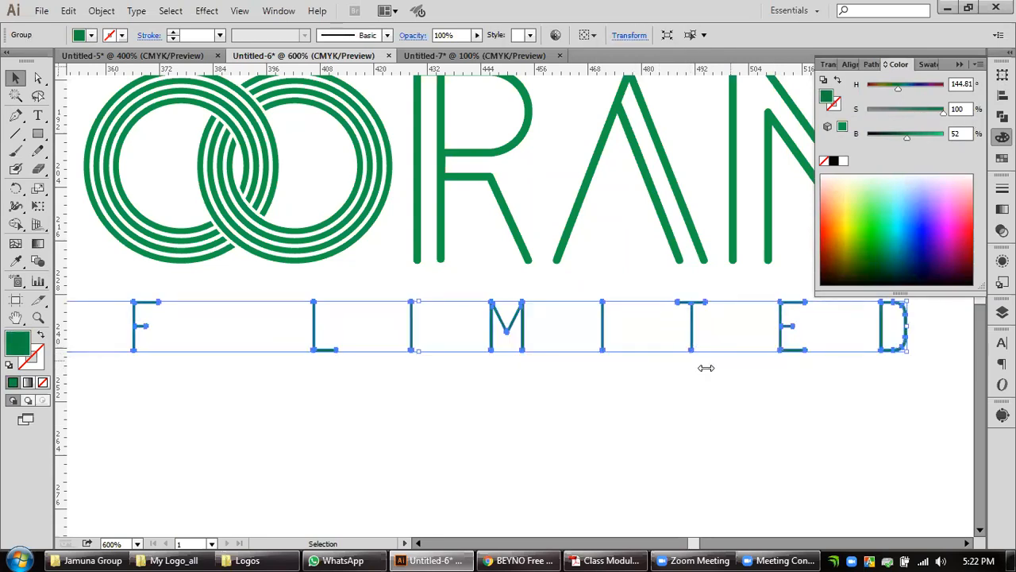
pyautogui.moveTo(905, 140); pyautogui.dragTo(901, 140)
pyautogui.click(758, 405)
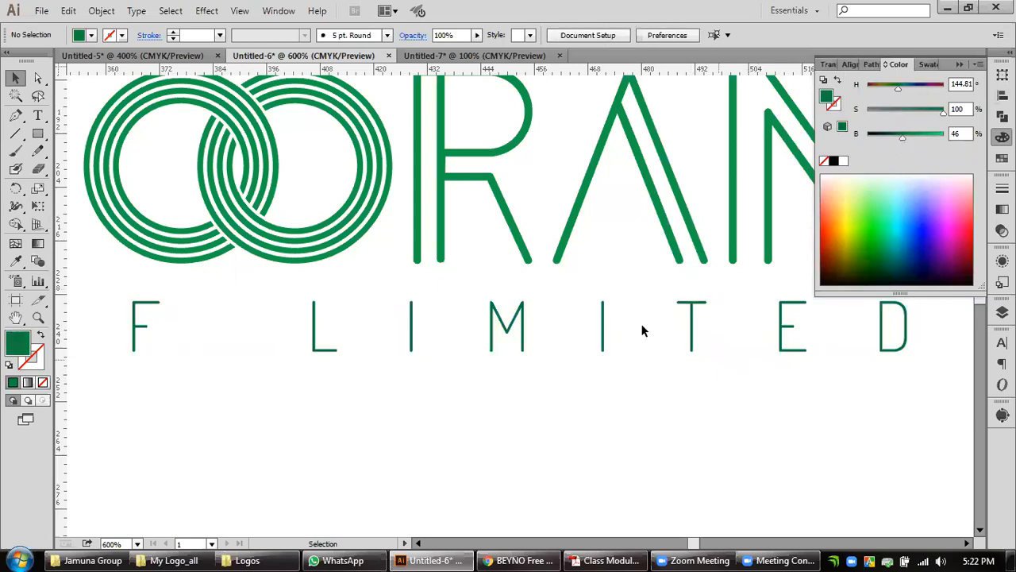
# Ungroup the HOORAIN wordmark so its interlocking rings can be selected separately from the letters.
pyautogui.click(38, 318)
pyautogui.doubleClick(38, 318)
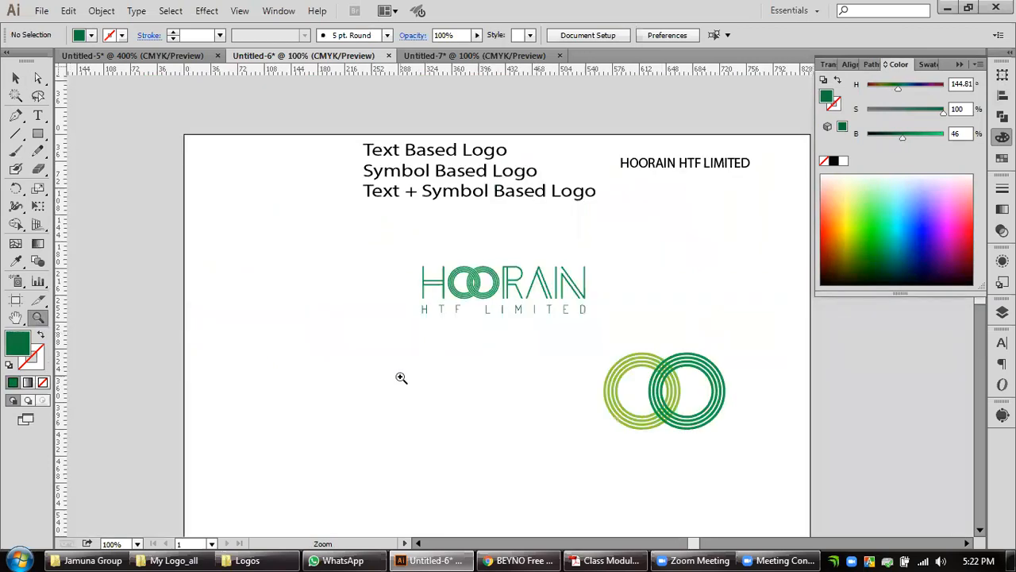
pyautogui.press('v')
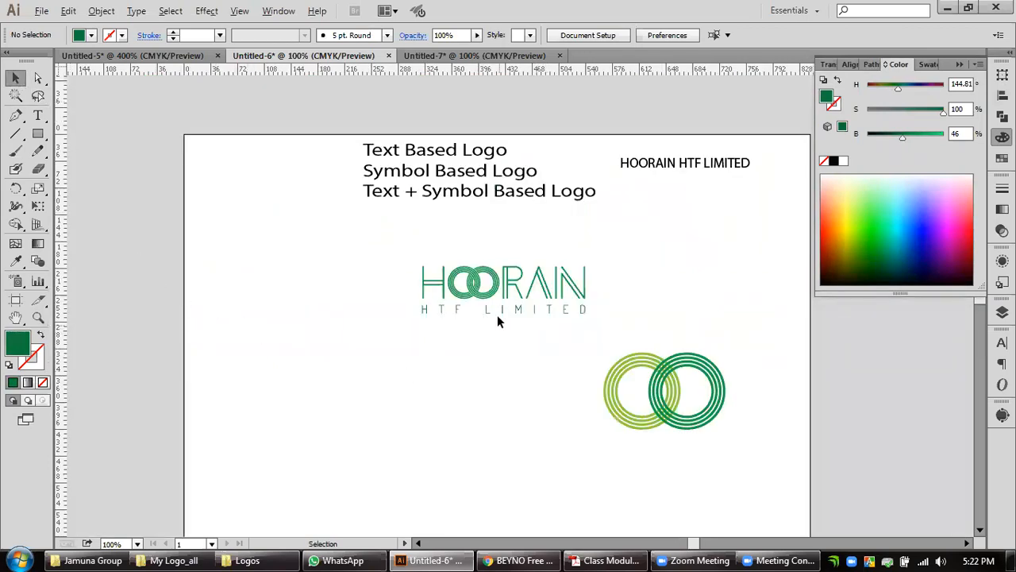
pyautogui.scroll(1, 494, 311)
pyautogui.scroll(1, 466, 311)
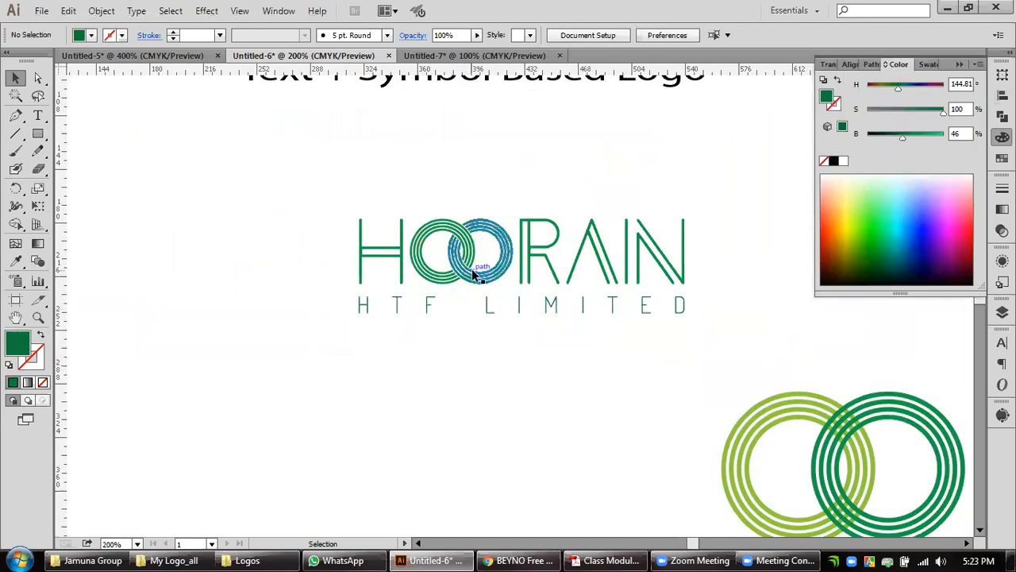
pyautogui.click(472, 274)
pyautogui.rightClick(472, 269)
pyautogui.click(522, 358)
pyautogui.click(526, 370)
# Recolour both interlocking rings in HOORAIN with the light green sampled from the larger reference rings.
pyautogui.click(490, 281)
pyautogui.click(16, 261)
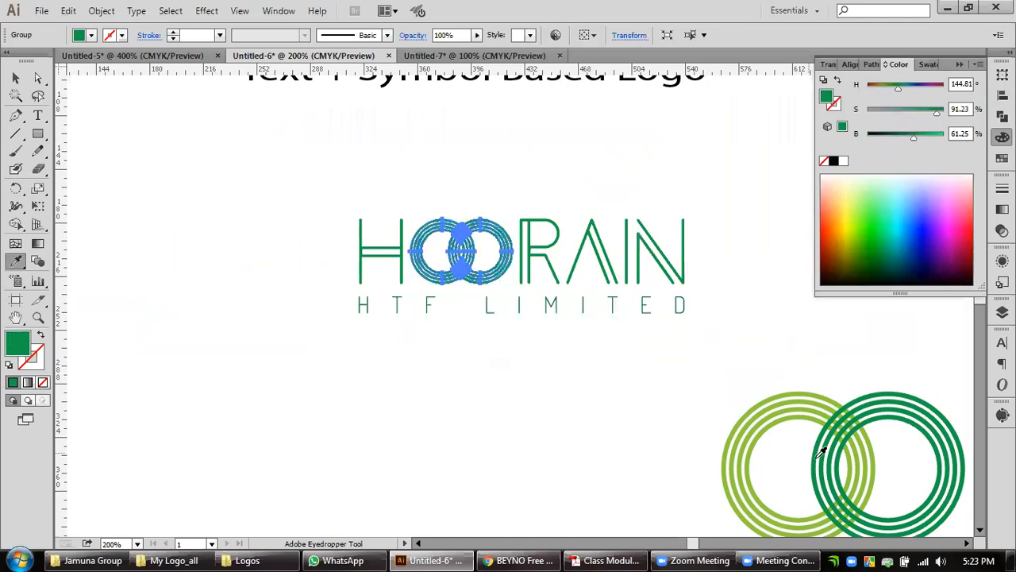
pyautogui.click(774, 397)
pyautogui.click(15, 79)
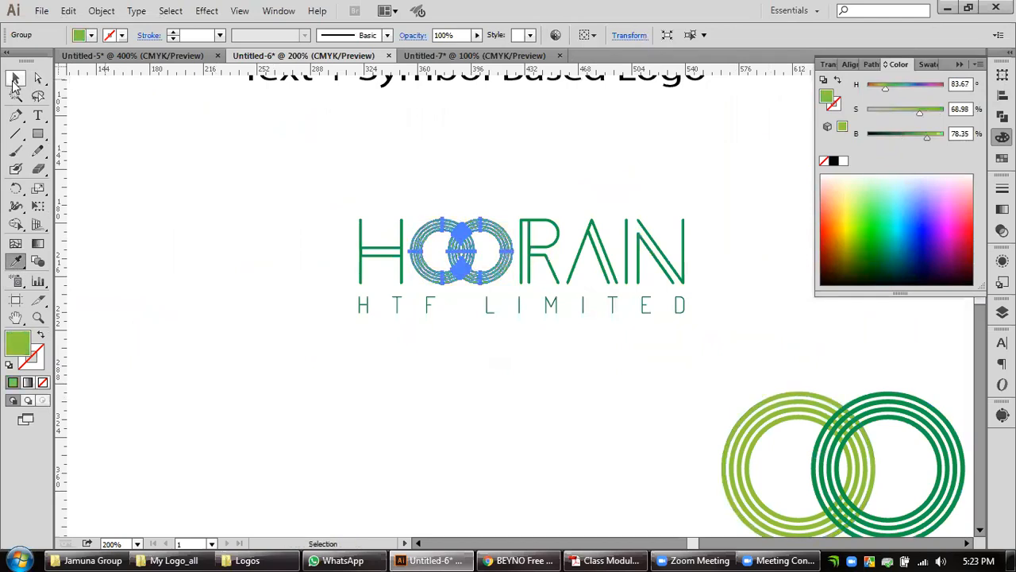
pyautogui.click(229, 307)
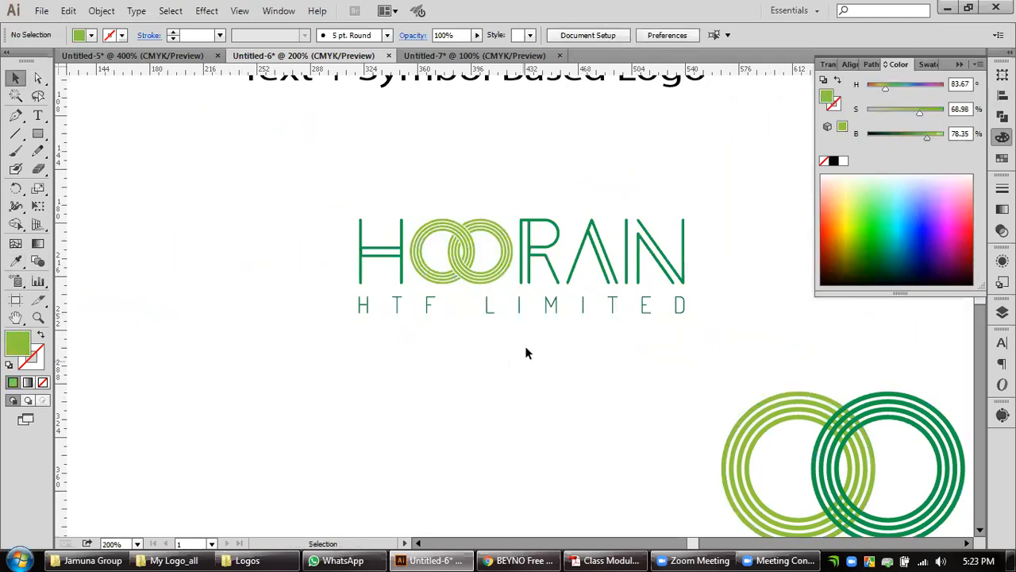
# Set the fill of the wordmark's interlocking rings to 100% saturation and 72% brightness.
pyautogui.click(481, 282)
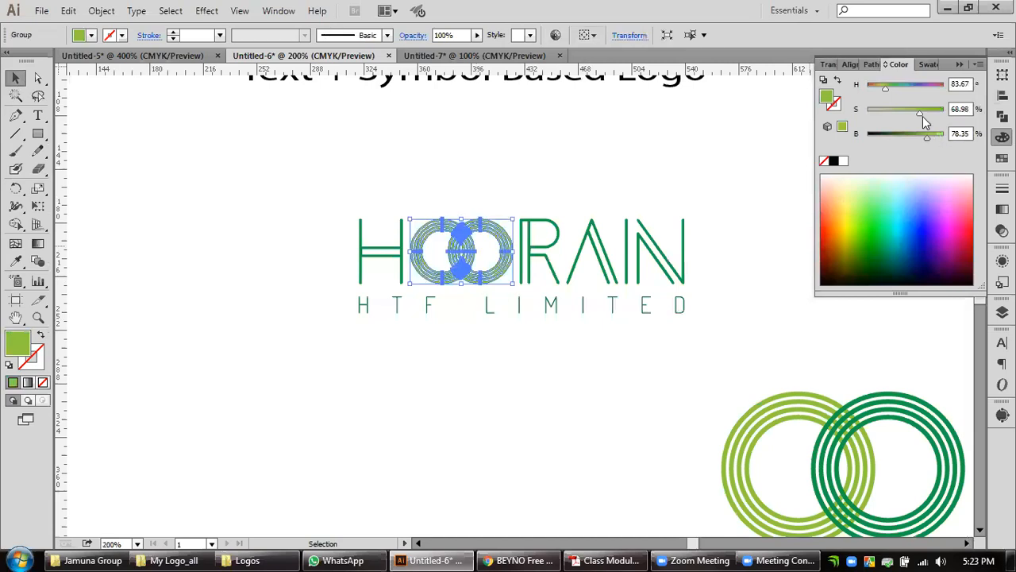
pyautogui.moveTo(921, 112); pyautogui.dragTo(923, 140)
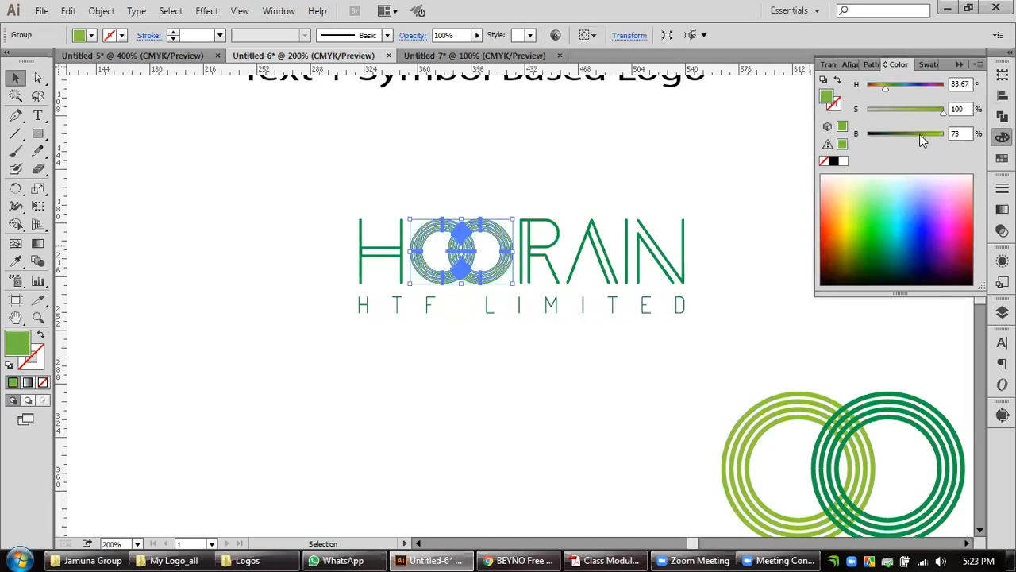
pyautogui.click(670, 398)
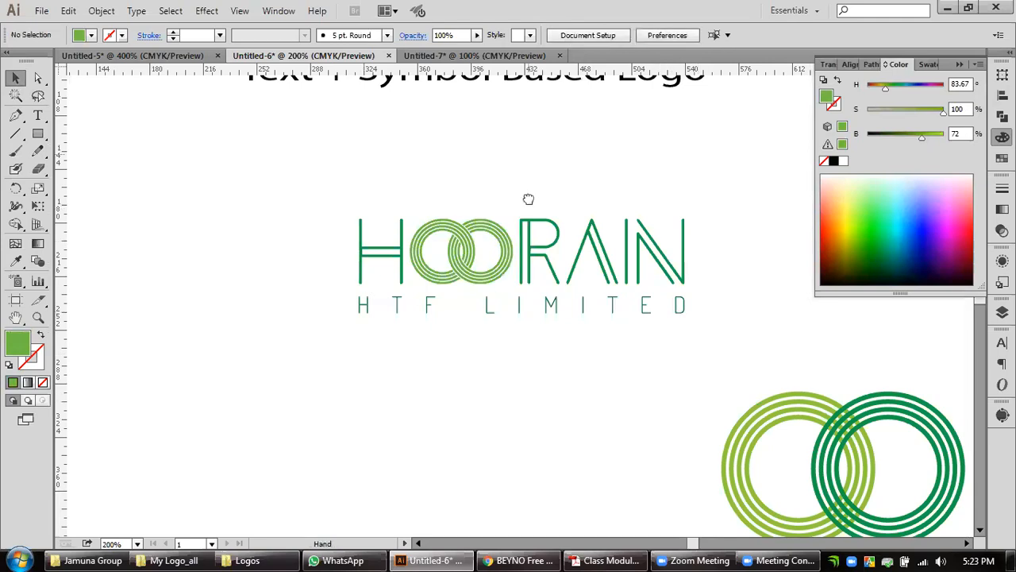
# Place a copy of the plain HOORAIN HTF LIMITED text just above the finished green logo.
pyautogui.scroll(2, 529, 206)
pyautogui.click(545, 168)
pyautogui.moveTo(788, 113); pyautogui.dragTo(459, 262)
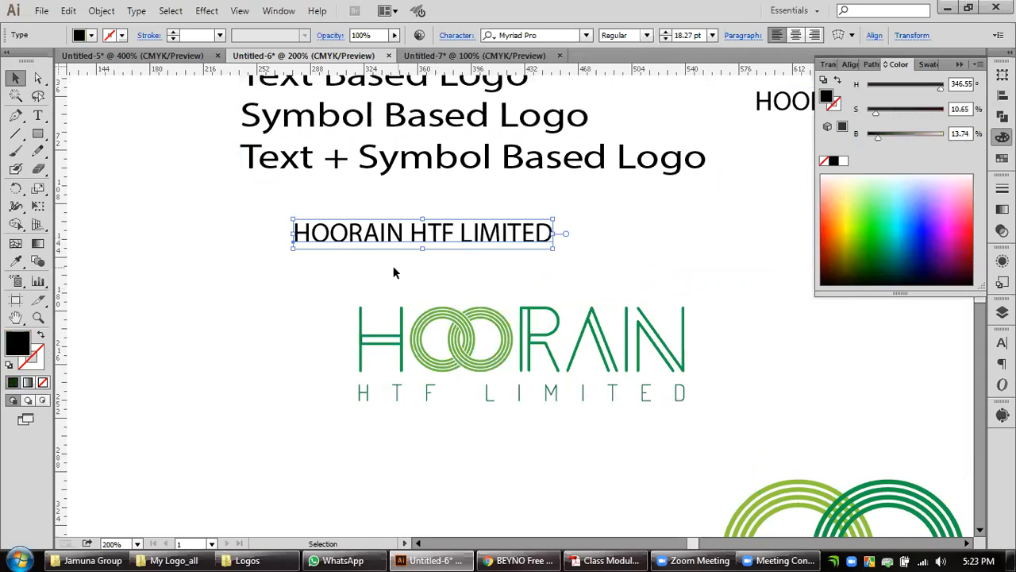
# Add a 1 px black stroke to the plain HOORAIN HTF LIMITED text above the green logo.
pyautogui.click(250, 316)
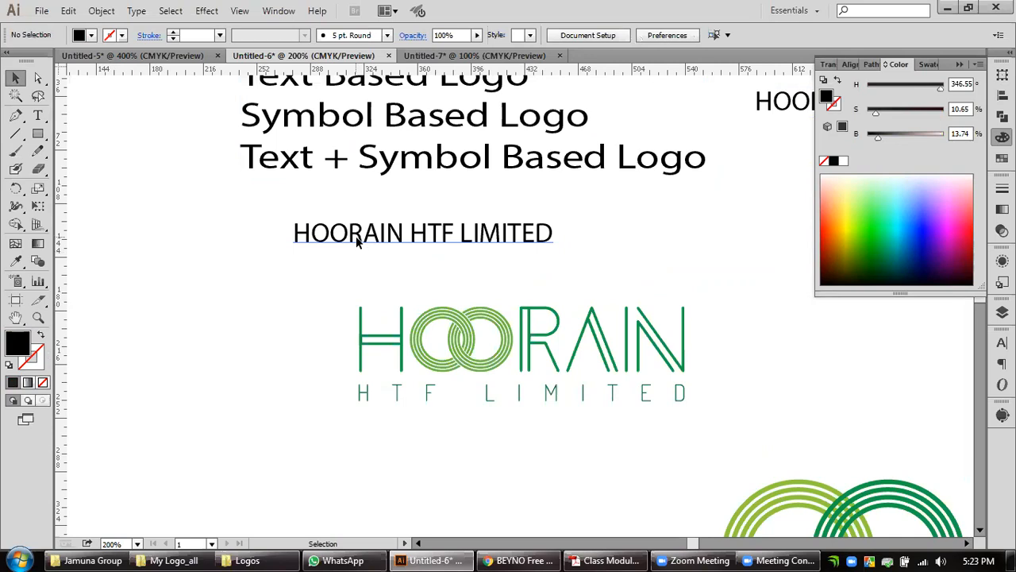
pyautogui.click(356, 242)
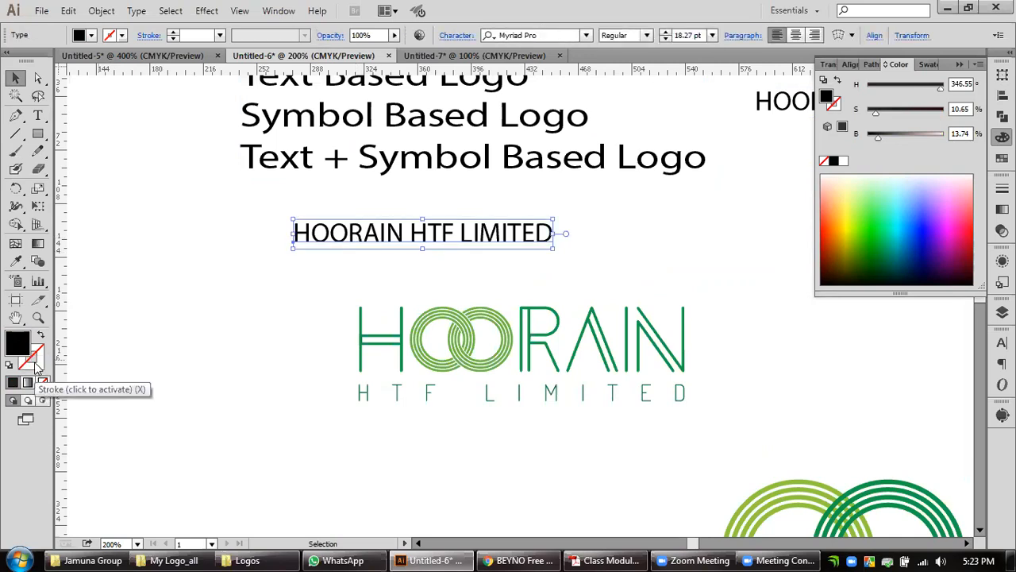
pyautogui.click(35, 365)
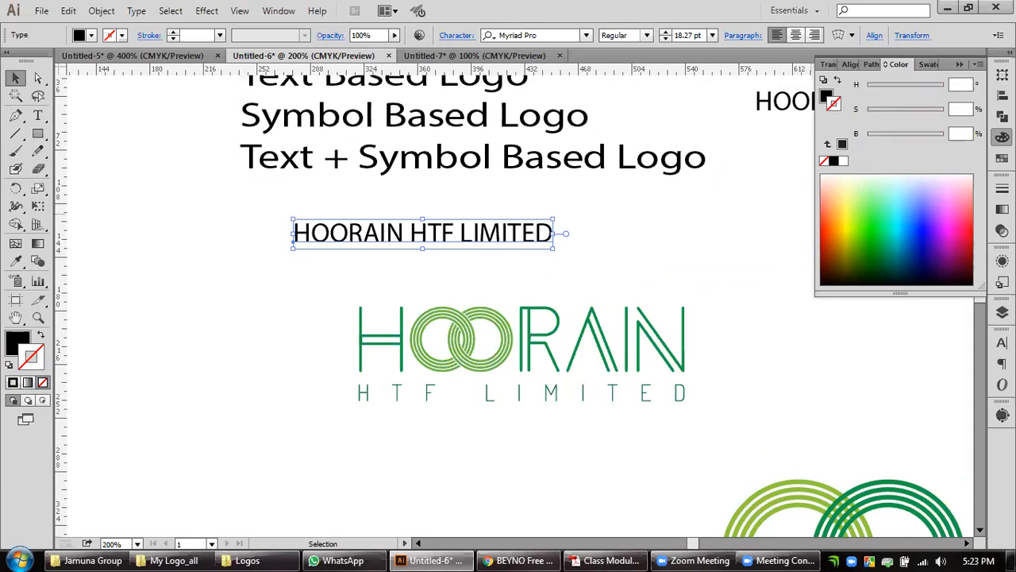
pyautogui.click(1002, 188)
pyautogui.click(900, 197)
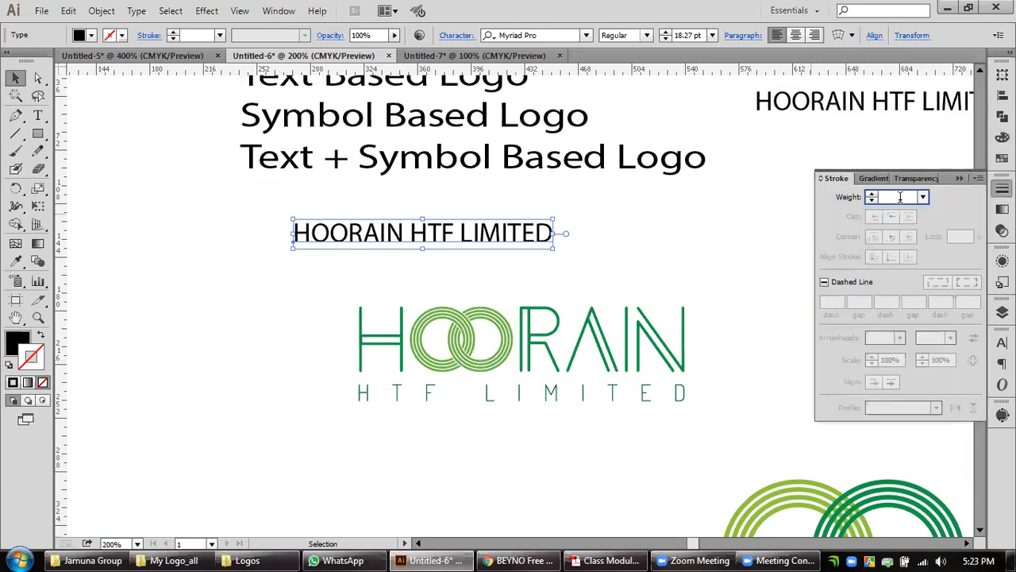
pyautogui.write('1')
pyautogui.press('Return')
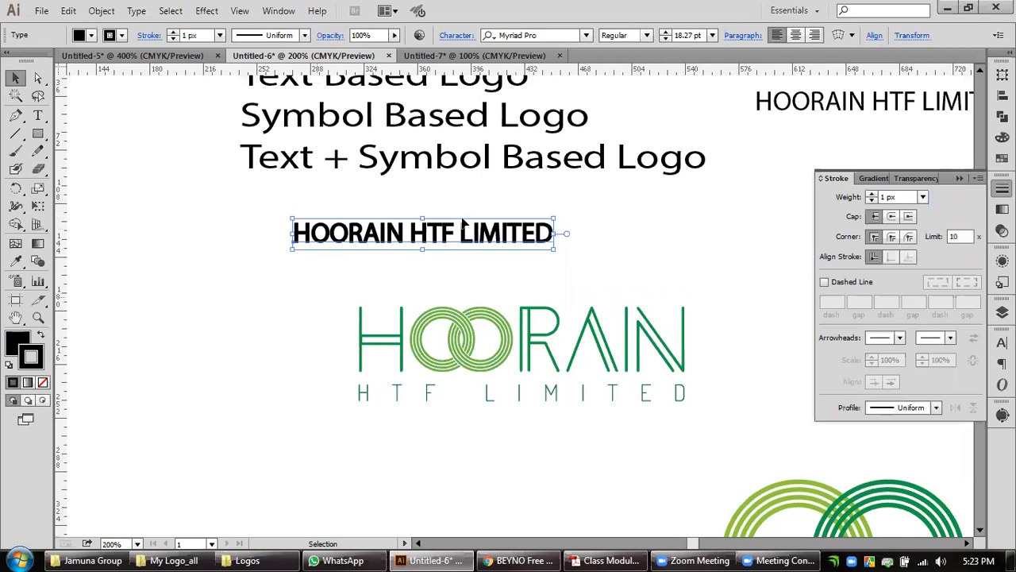
# Remove the fill from the plain HOORAIN HTF LIMITED text so only its stroke remains.
pyautogui.click(16, 341)
pyautogui.click(43, 382)
pyautogui.click(257, 295)
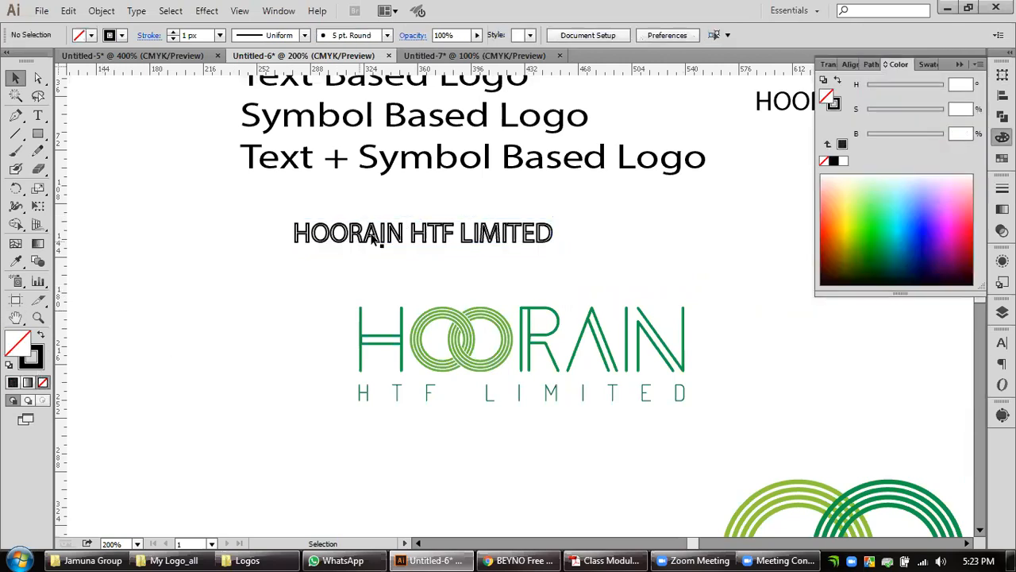
# Convert the stroked HOORAIN HTF LIMITED text to outlines.
pyautogui.click(506, 245)
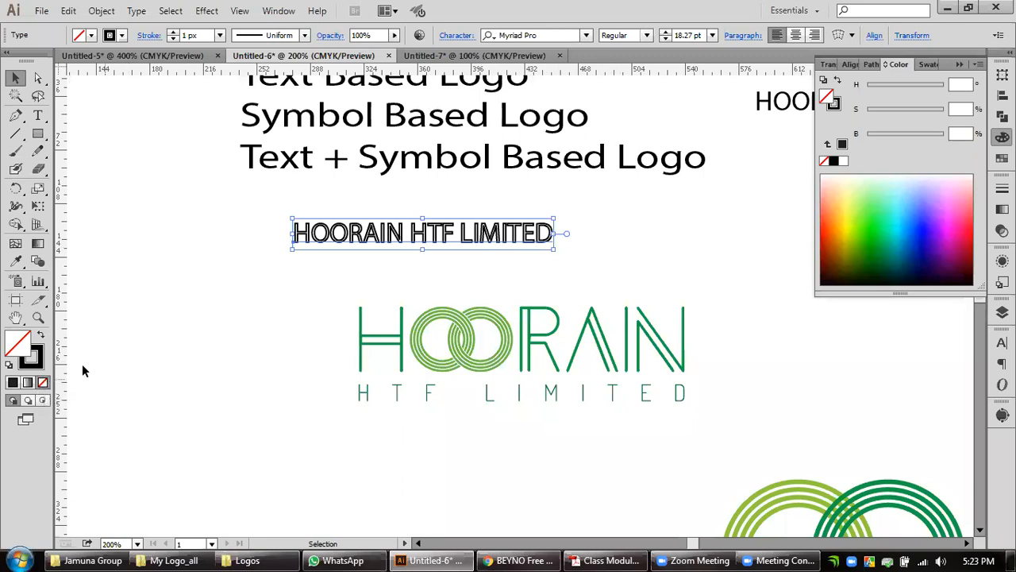
pyautogui.rightClick(377, 241)
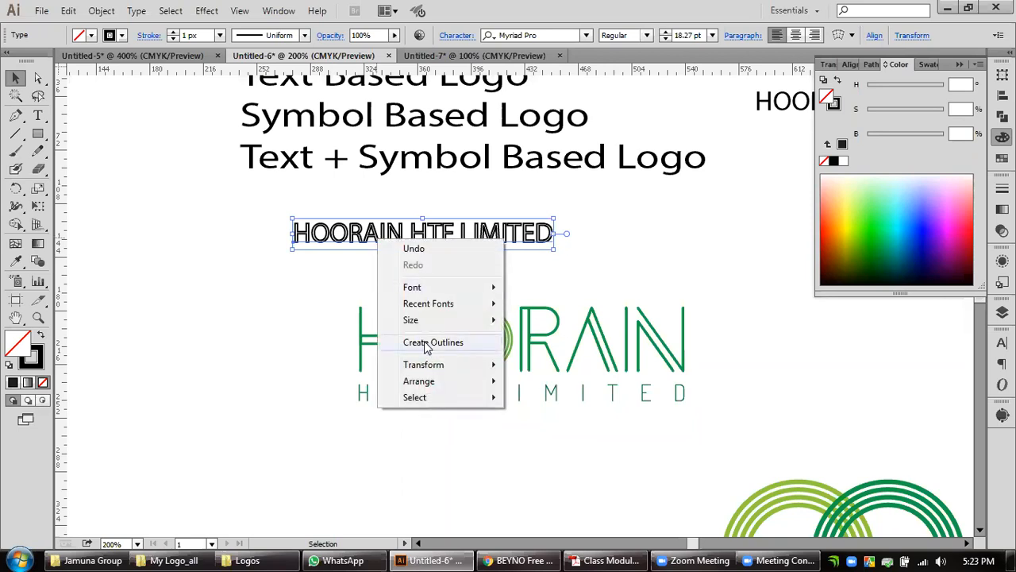
pyautogui.click(426, 342)
pyautogui.click(563, 243)
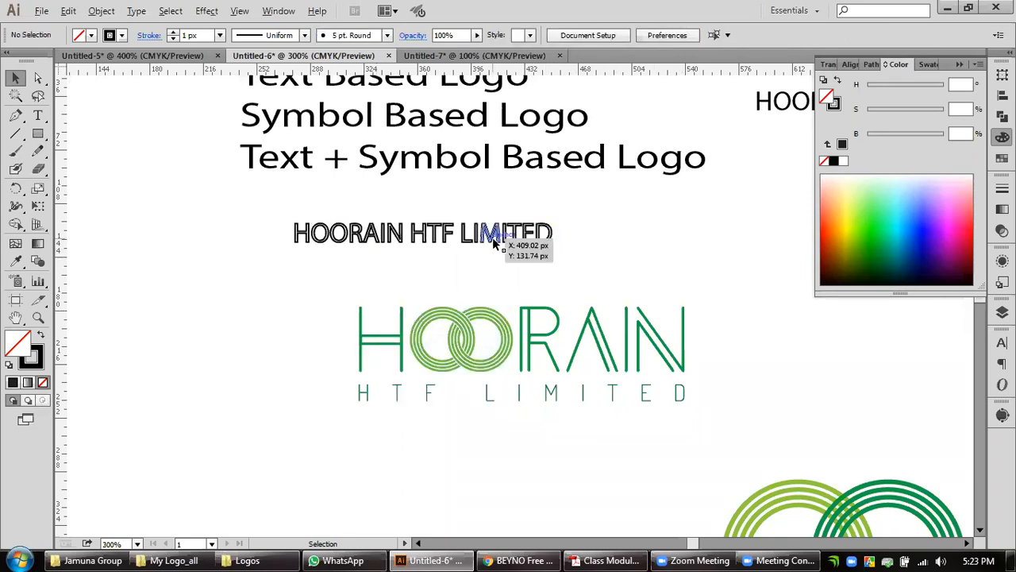
# Ungroup the outlined HOORAIN HTF LIMITED text into separate letters.
pyautogui.scroll(3, 492, 237)
pyautogui.scroll(1, 492, 237)
pyautogui.click(537, 249)
pyautogui.scroll(2, 555, 260)
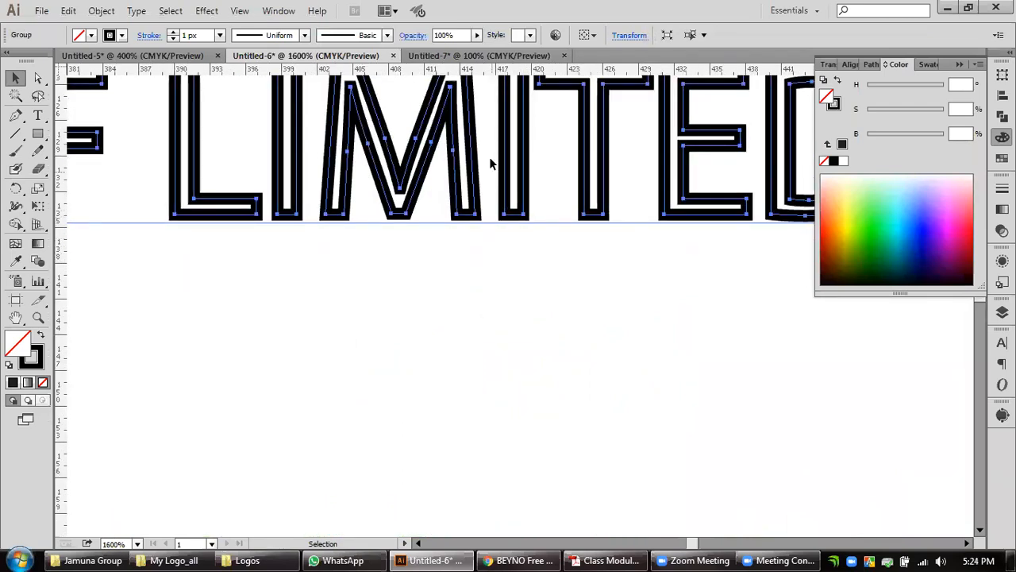
pyautogui.rightClick(477, 208)
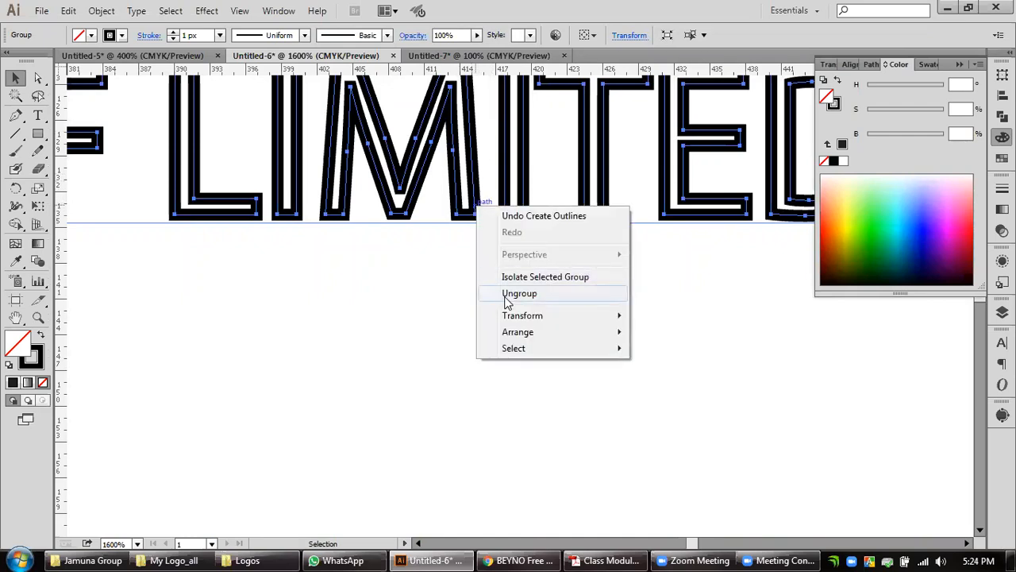
pyautogui.click(508, 296)
pyautogui.click(503, 296)
# Move the letter M out of LIMITED to test that it is separate, and undo the move.
pyautogui.click(477, 215)
pyautogui.moveTo(477, 215); pyautogui.dragTo(525, 310)
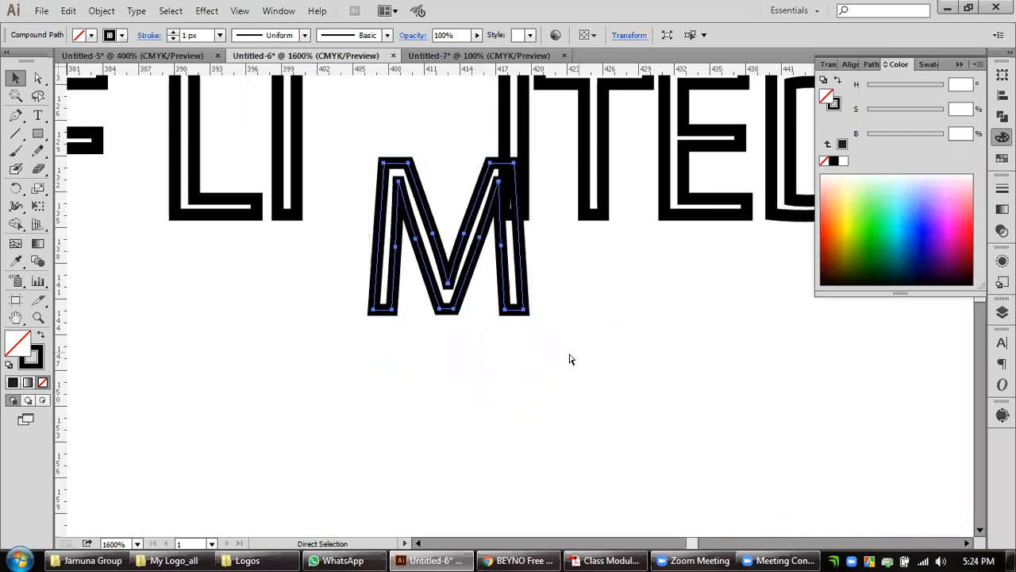
pyautogui.hotkey('ctrl', 'z')
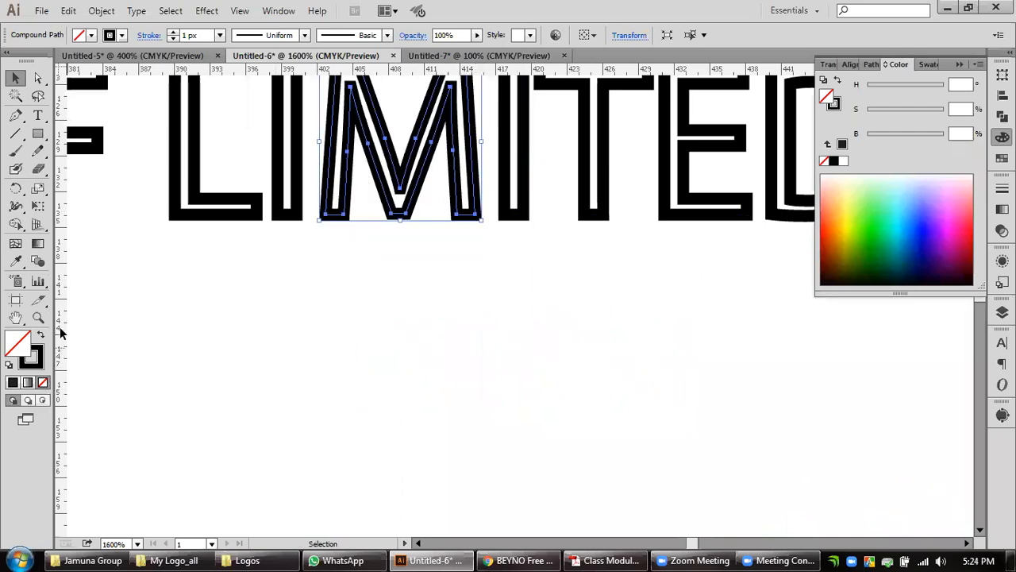
# Remove the stroke from the M in LIMITED, and restore it by sampling the neighbouring L with the Eyedropper.
pyautogui.click(44, 383)
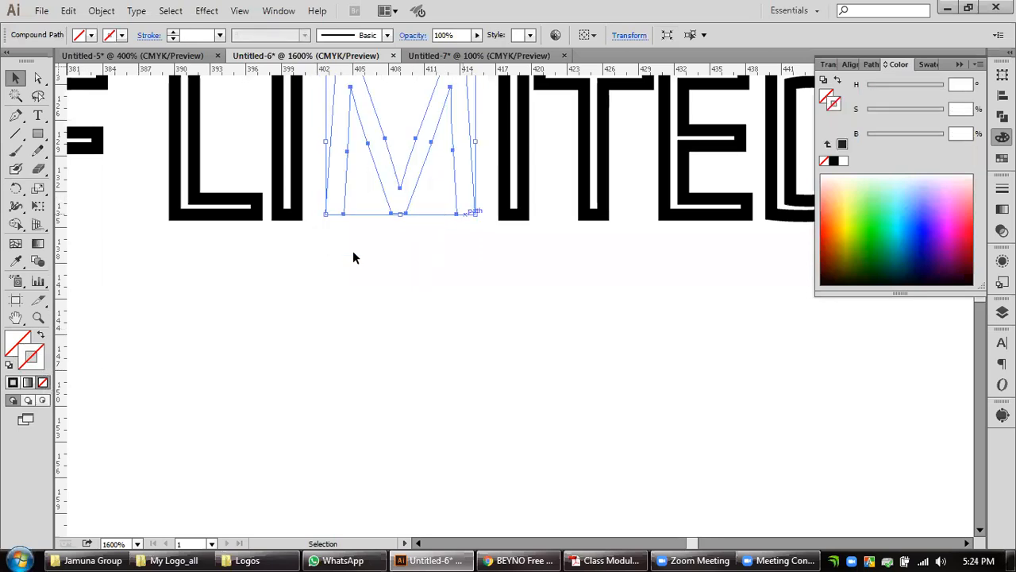
pyautogui.click(15, 261)
pyautogui.click(208, 211)
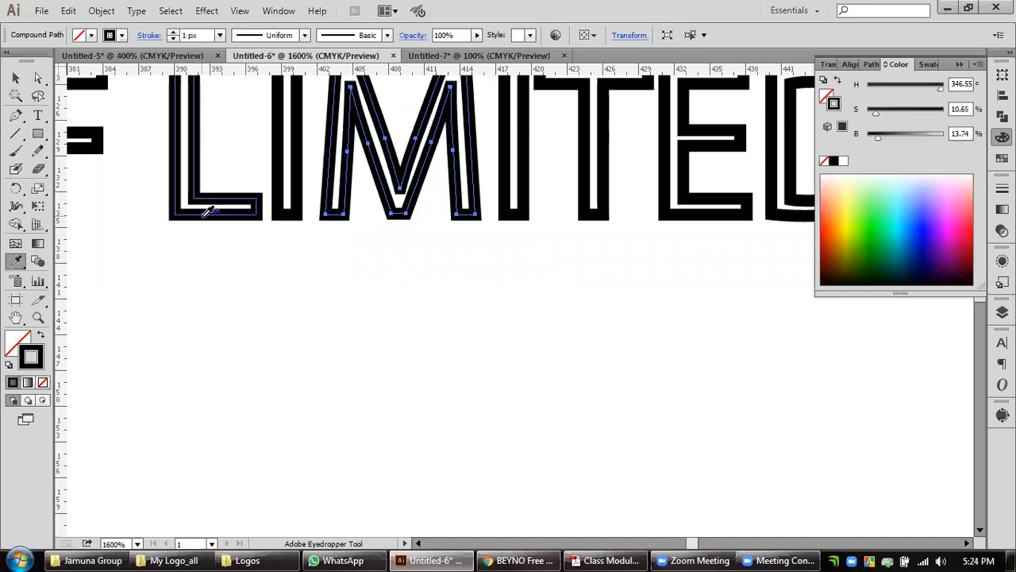
pyautogui.click(15, 77)
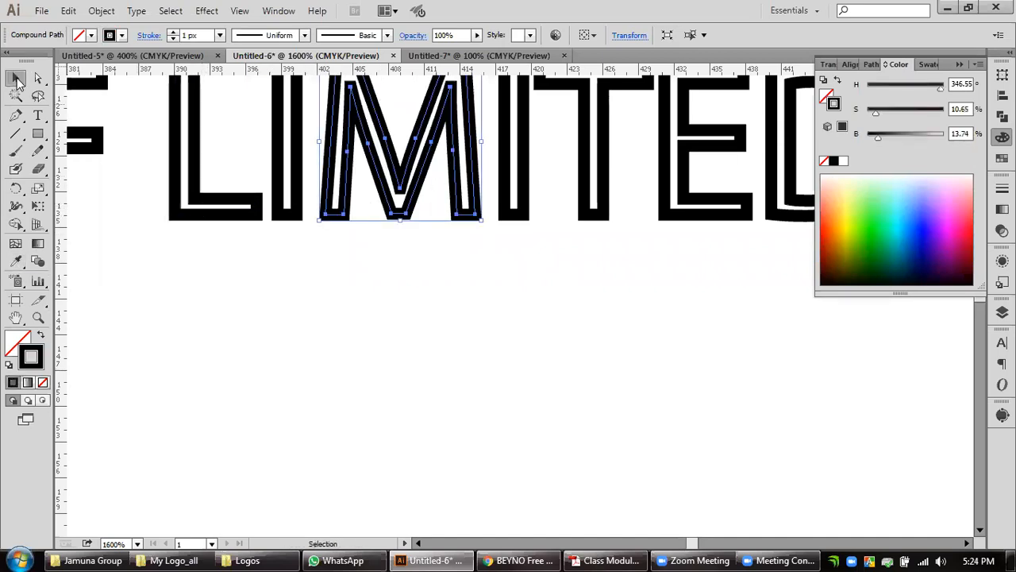
pyautogui.click(437, 343)
# Examine the stroke around the path of the letter L in LIMITED at close range.
pyautogui.scroll(-2, 507, 335)
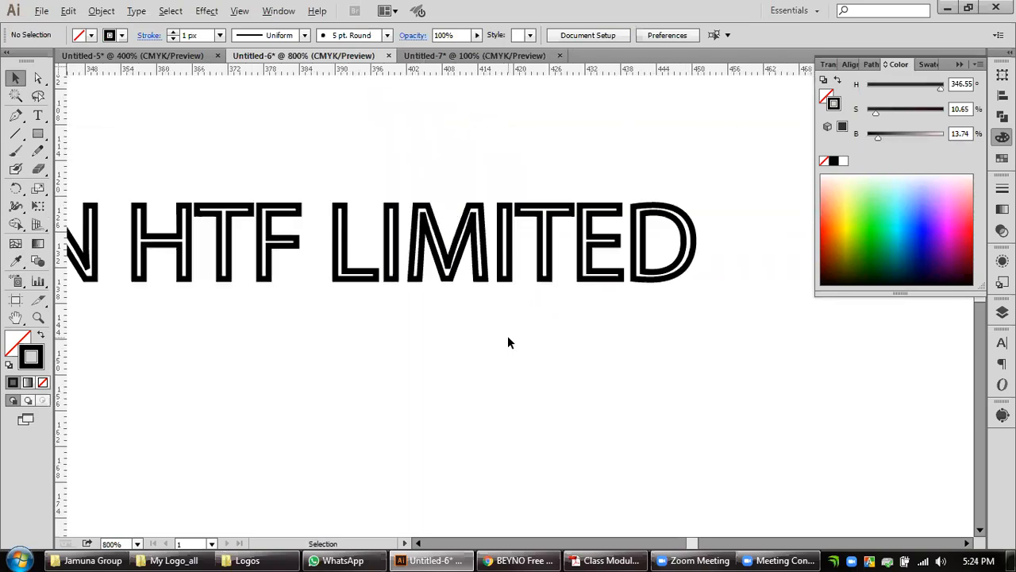
pyautogui.scroll(-2, 507, 335)
pyautogui.moveTo(501, 362); pyautogui.dragTo(639, 263)
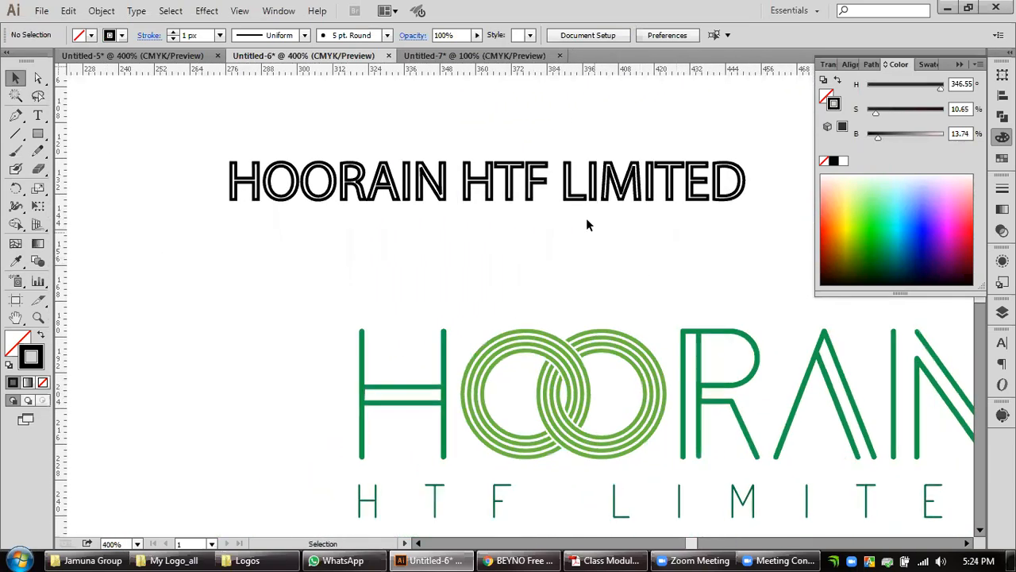
pyautogui.click(577, 196)
pyautogui.scroll(2, 578, 198)
pyautogui.moveTo(566, 215); pyautogui.dragTo(535, 317)
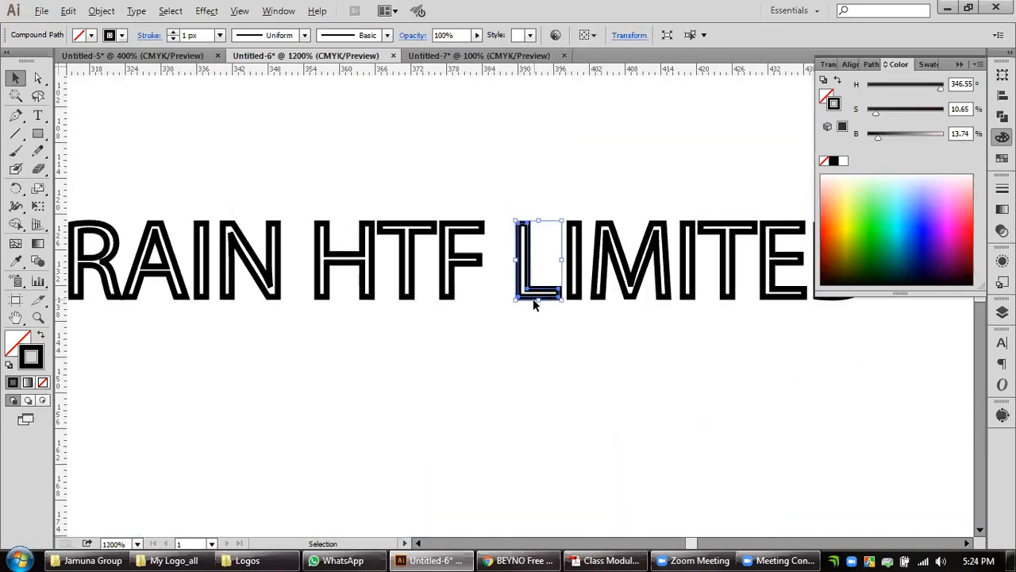
pyautogui.scroll(2, 535, 296)
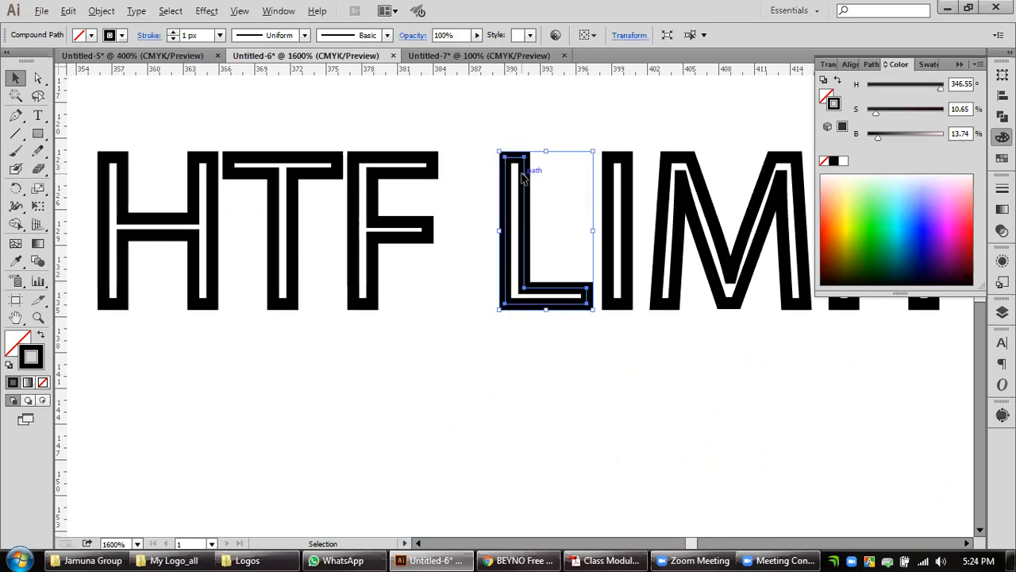
pyautogui.scroll(1, 523, 203)
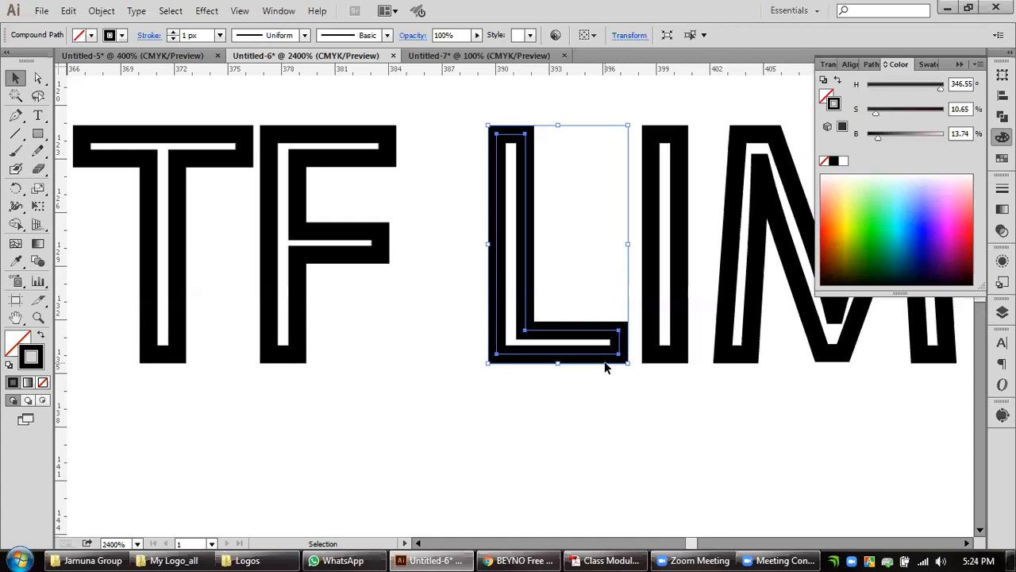
pyautogui.scroll(-2, 605, 367)
pyautogui.moveTo(516, 432); pyautogui.dragTo(583, 278)
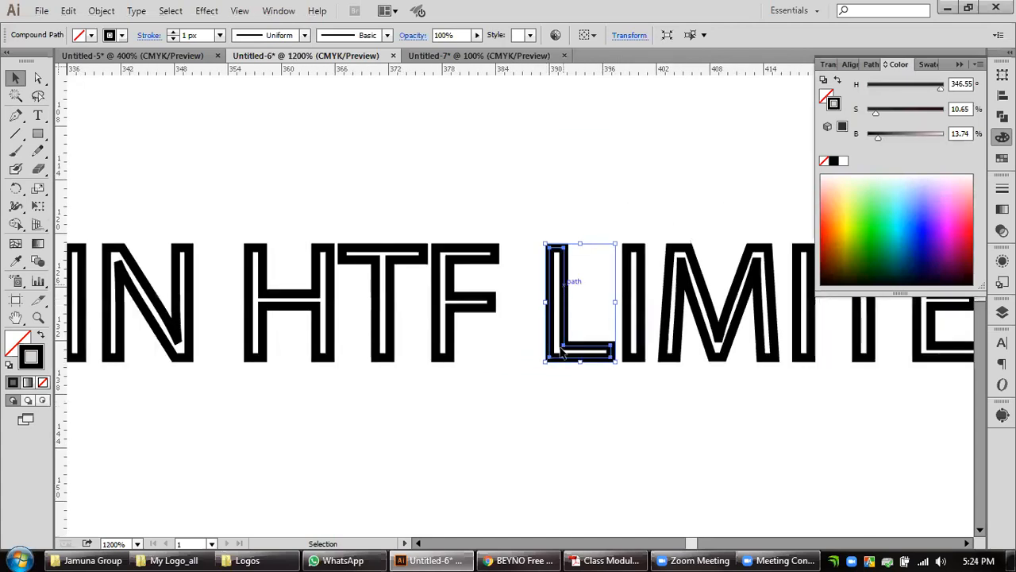
# Draw a straight horizontal line about 52 px long below HTF LIMITED with the Pen tool.
pyautogui.click(557, 422)
pyautogui.moveTo(546, 467); pyautogui.dragTo(598, 335)
pyautogui.click(16, 117)
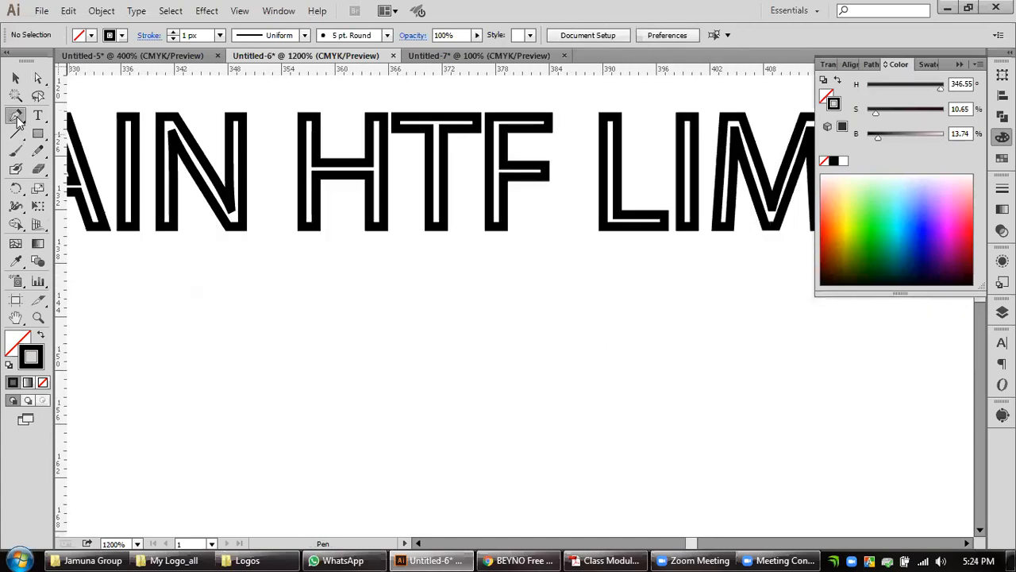
pyautogui.click(266, 337)
pyautogui.keyDown('shift'); pyautogui.click(728, 358); pyautogui.keyUp('shift')
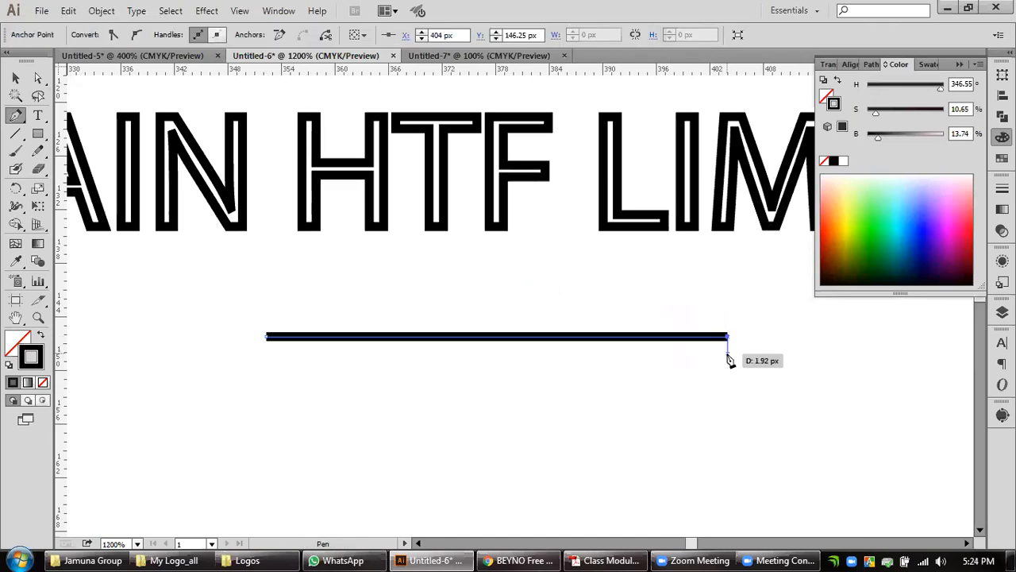
pyautogui.click(15, 79)
pyautogui.click(515, 363)
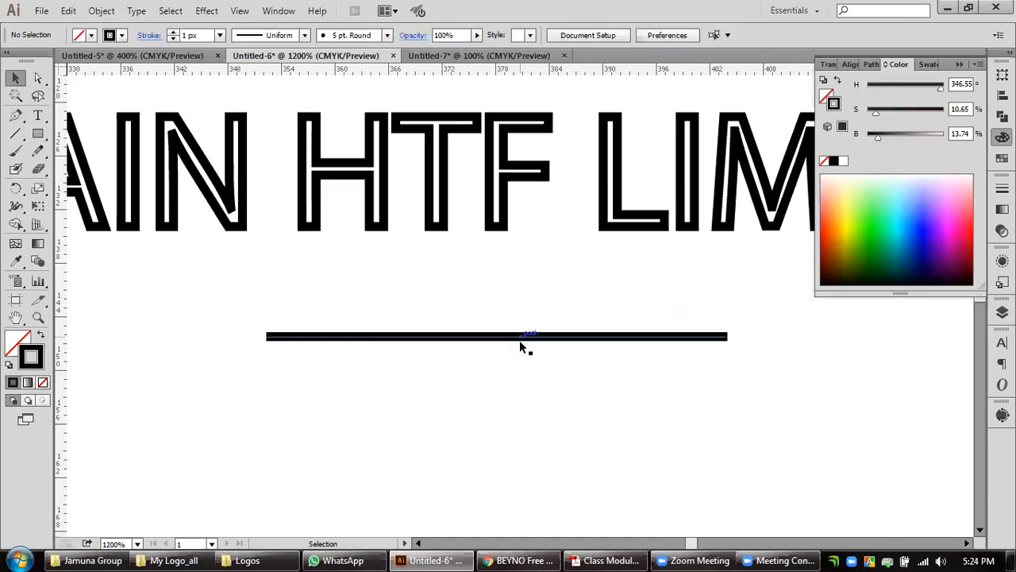
# Expand the fill and stroke of the horizontal line below the outlined text.
pyautogui.click(520, 338)
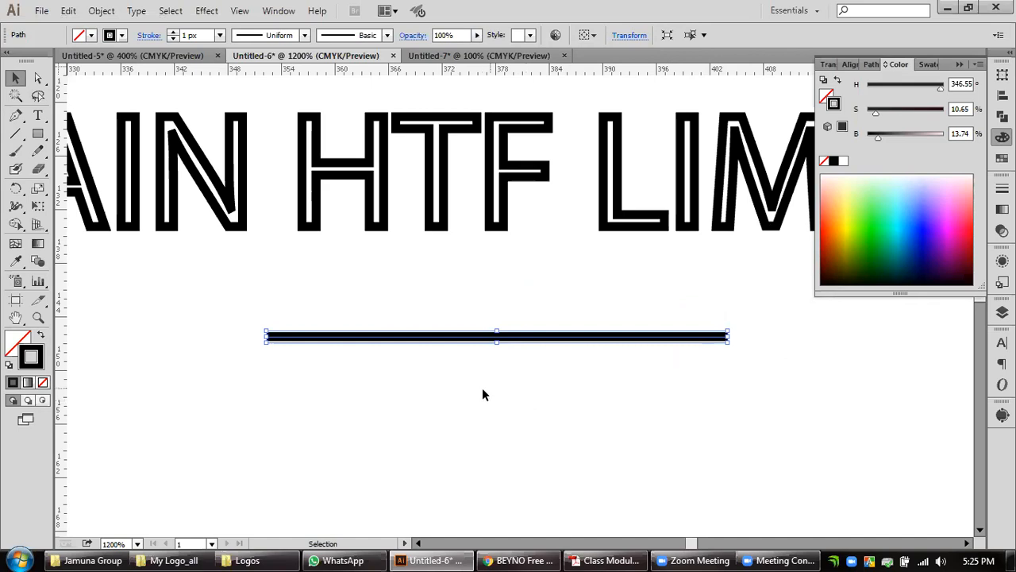
pyautogui.click(101, 10)
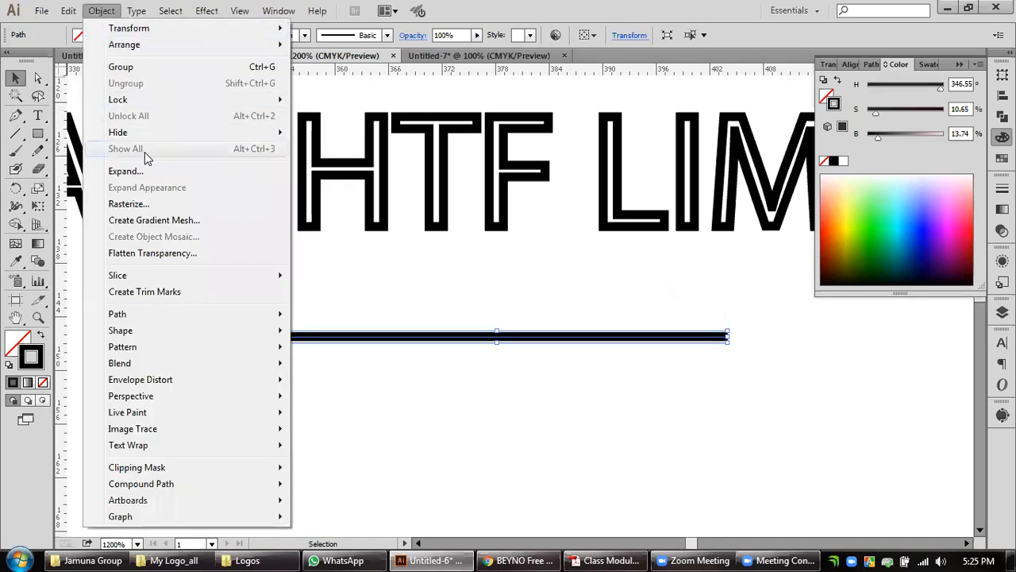
pyautogui.click(136, 170)
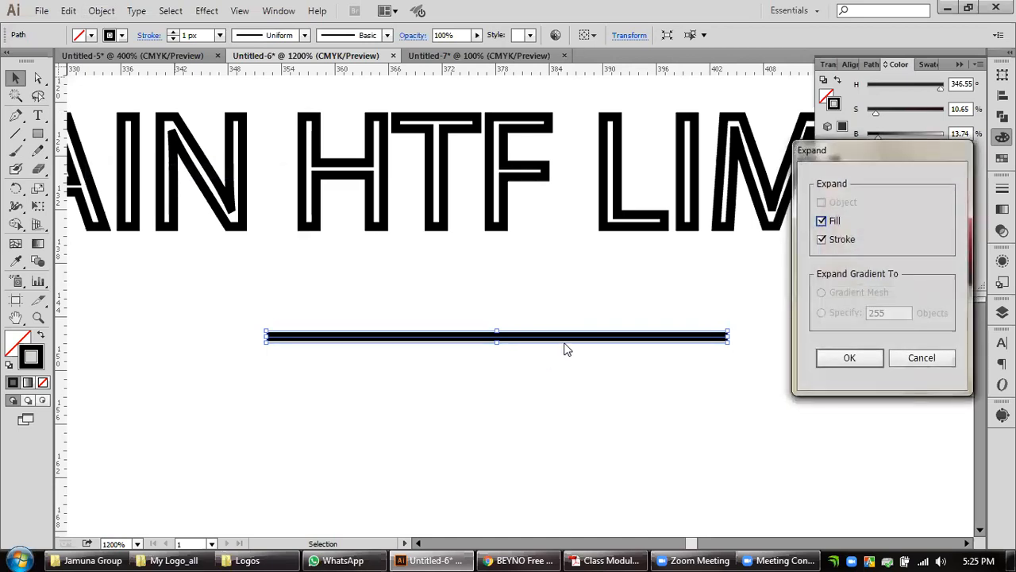
pyautogui.click(834, 356)
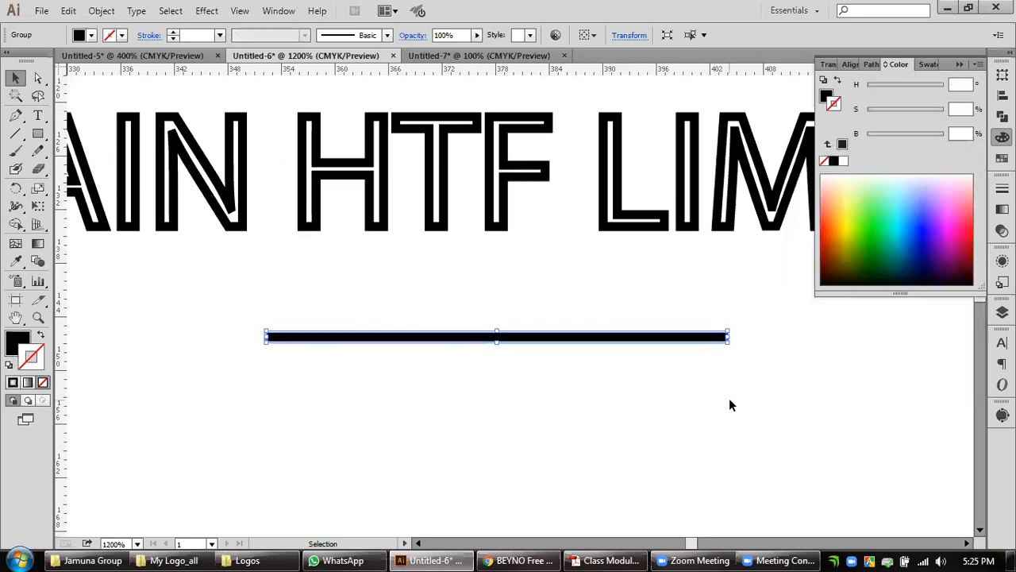
# Inspect the expanded horizontal line up close and undo the expansion.
pyautogui.click(726, 367)
pyautogui.click(719, 338)
pyautogui.scroll(2, 718, 338)
pyautogui.press('space')
pyautogui.moveTo(166, 358); pyautogui.dragTo(415, 357)
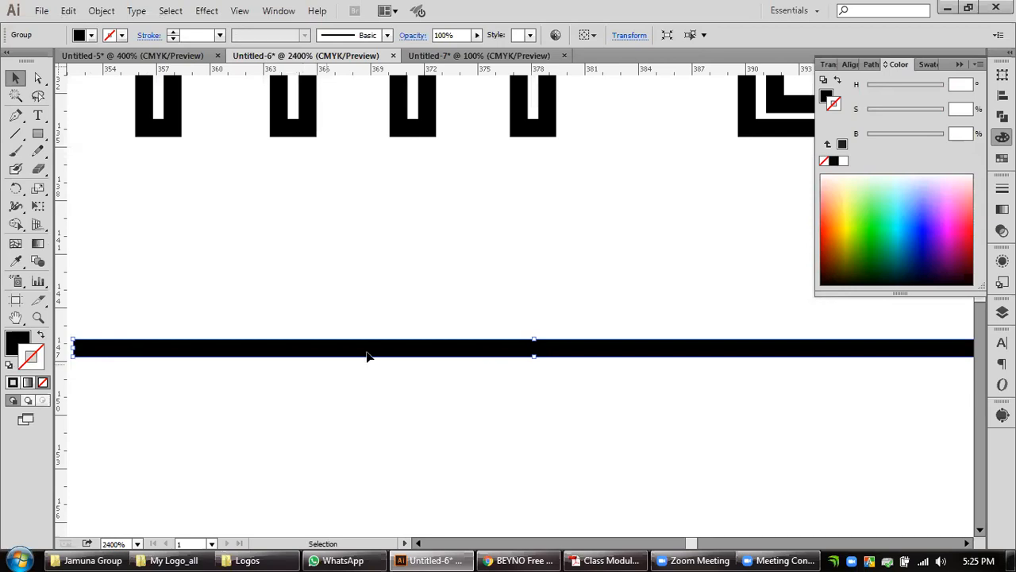
pyautogui.hotkey('ctrl', 'z')
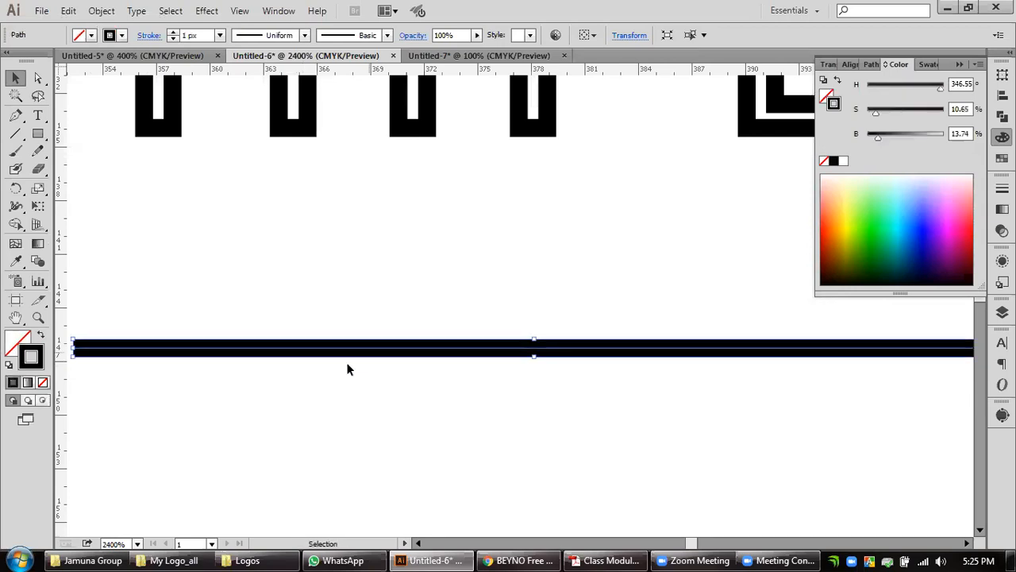
# Give the horizontal line a light green fill picked from the colour spectrum.
pyautogui.click(6, 341)
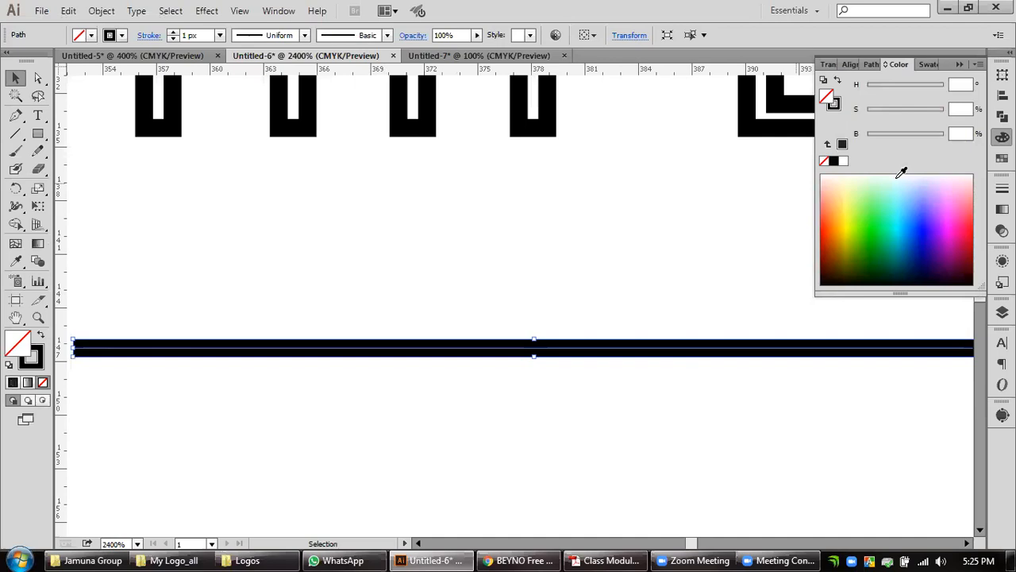
pyautogui.click(862, 200)
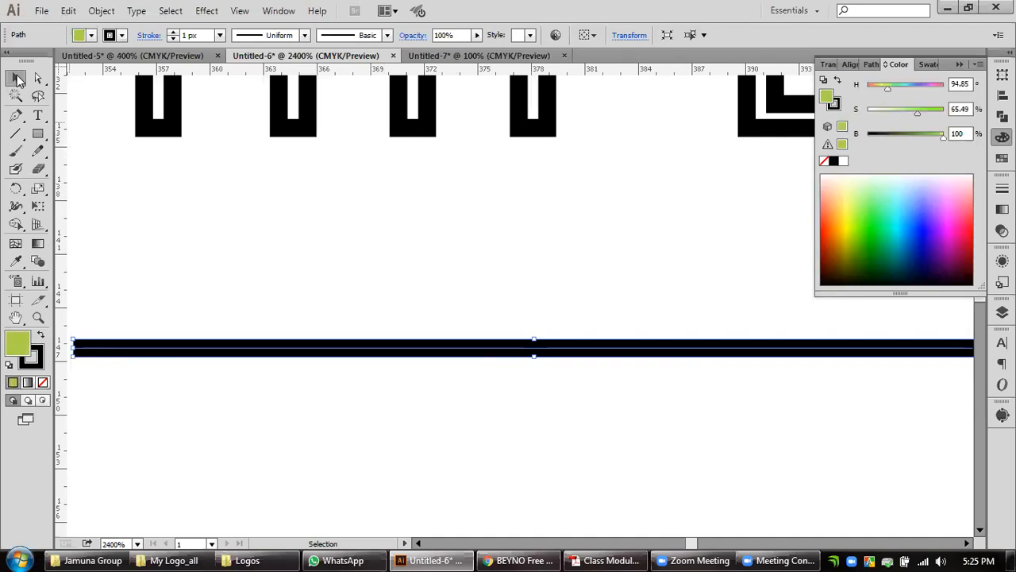
pyautogui.click(17, 79)
pyautogui.click(203, 492)
# Remove the stroke from the horizontal line, keeping only its green fill.
pyautogui.click(532, 355)
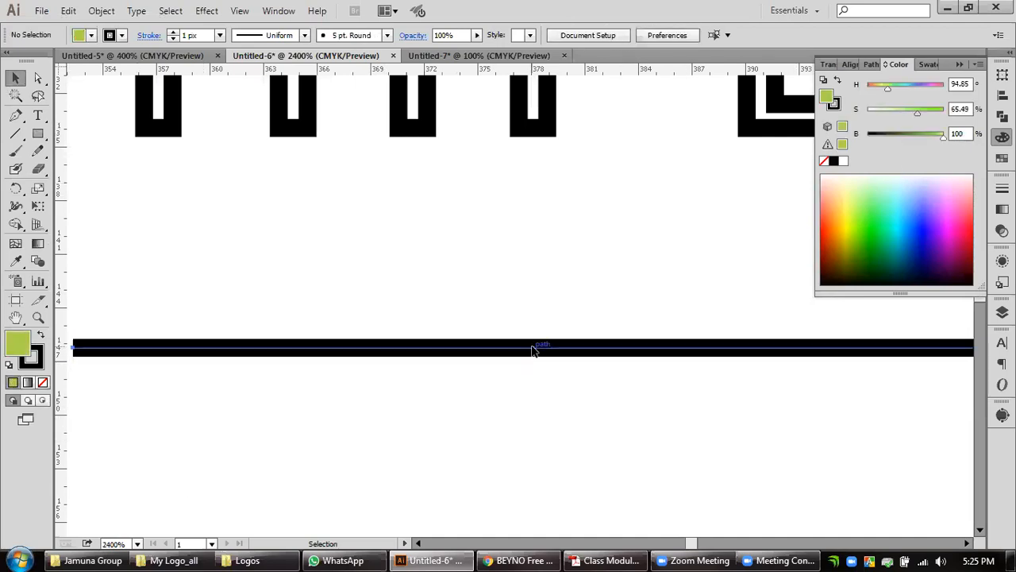
pyautogui.press('x')
pyautogui.click(42, 382)
pyautogui.click(19, 346)
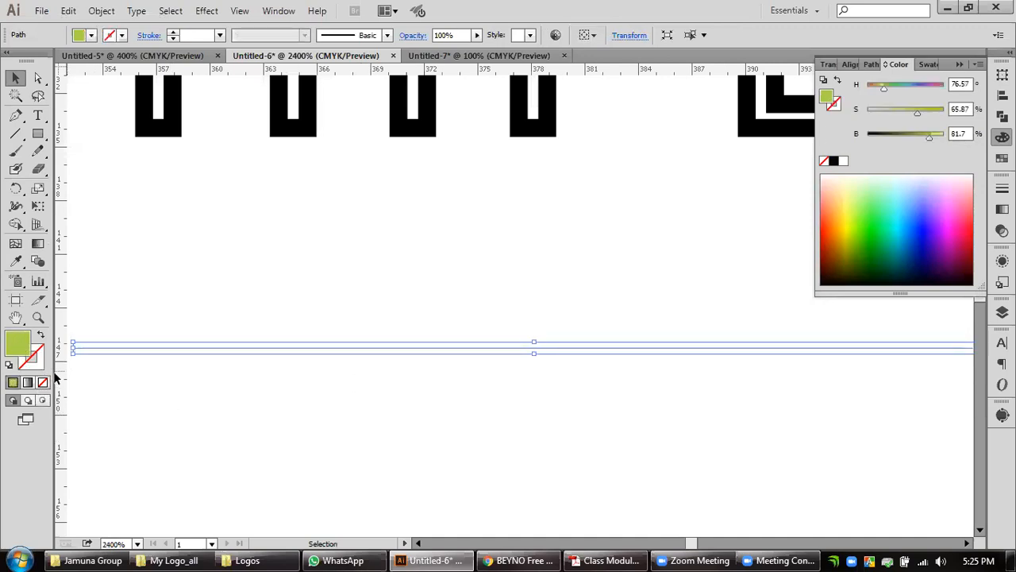
pyautogui.click(264, 407)
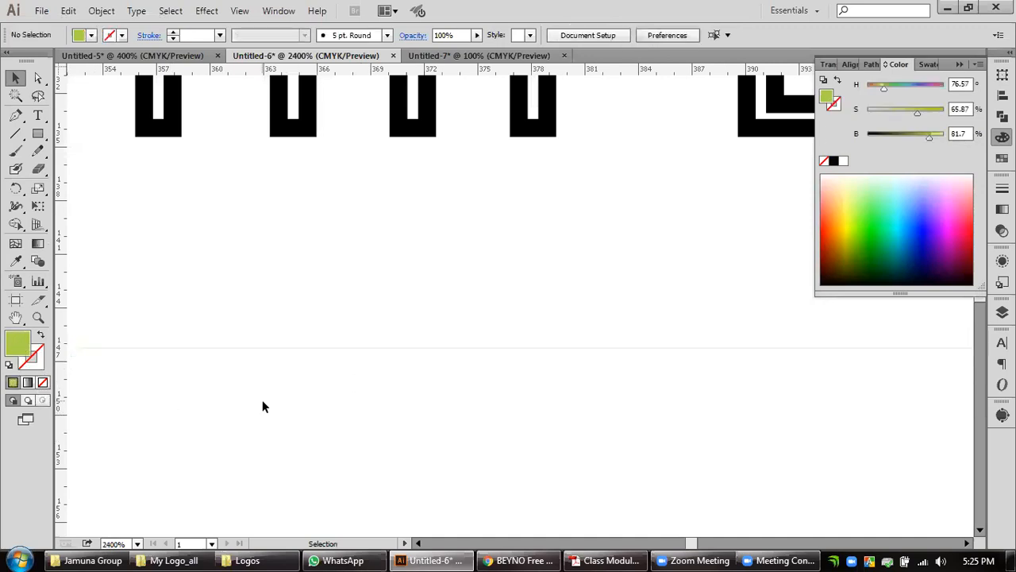
# Undo the horizontal line's green fill, its stroke removal and the drawing of the line itself.
pyautogui.click(308, 347)
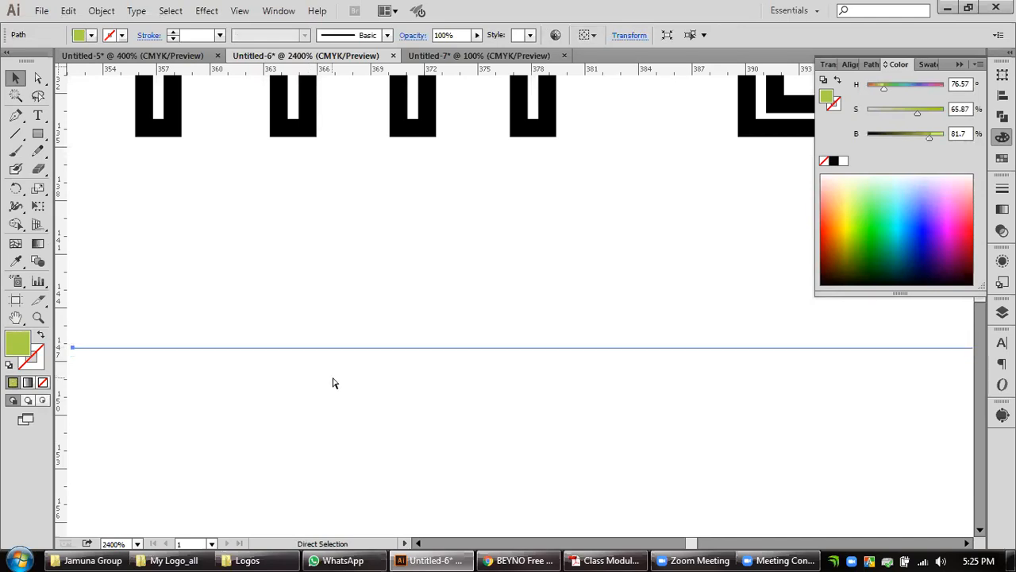
pyautogui.hotkey('ctrl', 'z')
pyautogui.hotkey('ctrl', 'z')
pyautogui.hotkey('ctrl', 'z')
pyautogui.hotkey('ctrl', 'z')
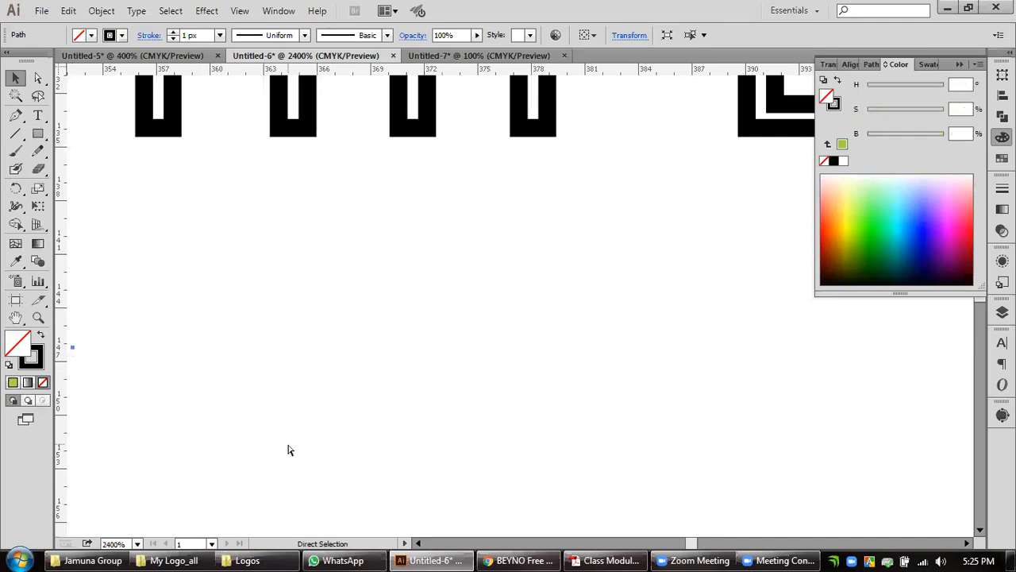
pyautogui.scroll(-8, 347, 352)
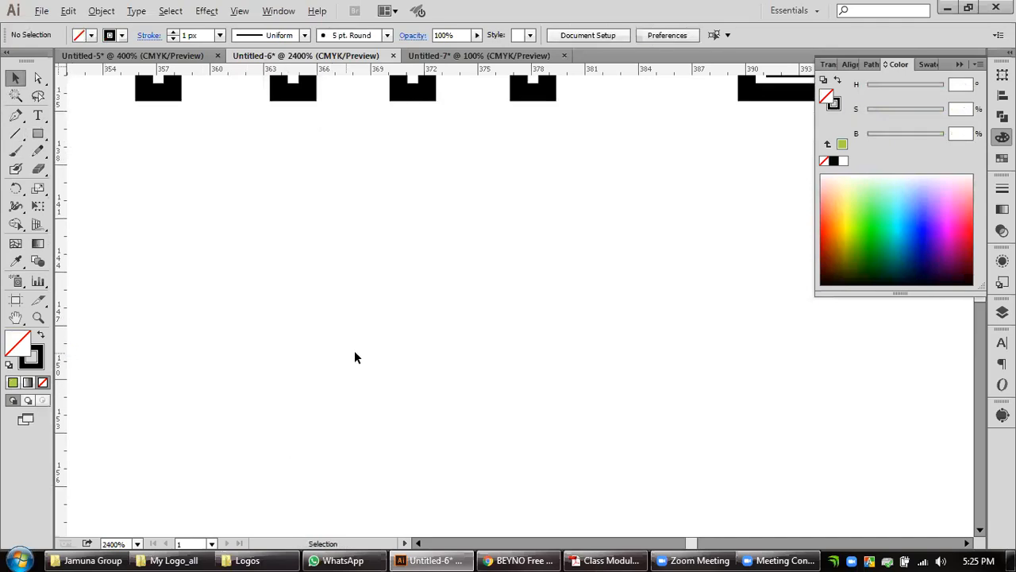
pyautogui.moveTo(490, 322); pyautogui.dragTo(439, 301)
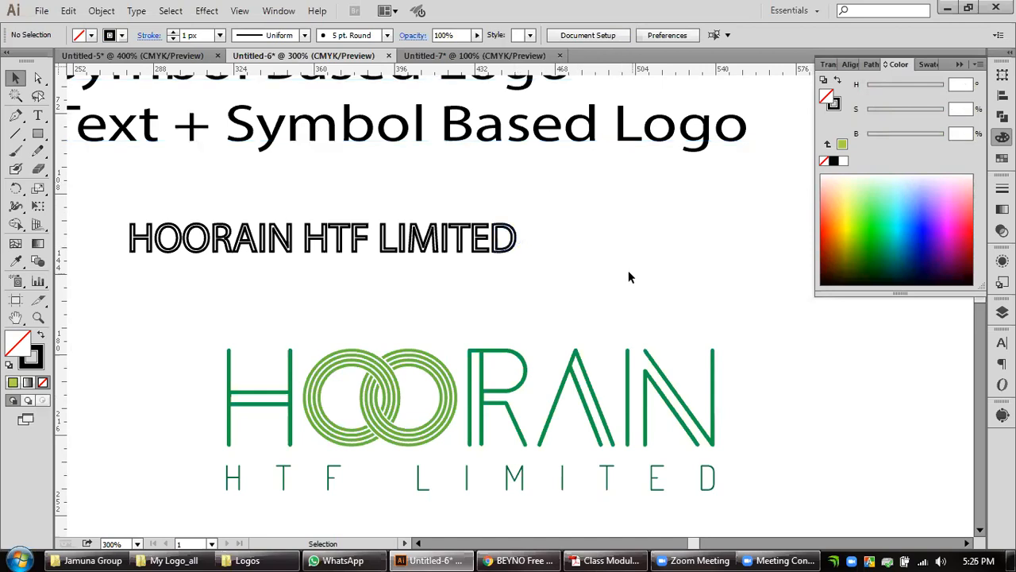
# Compare the context commands for the outlined letter D with those for the live text line "Text + Symbol Based Logo".
pyautogui.click(508, 240)
pyautogui.rightClick(514, 245)
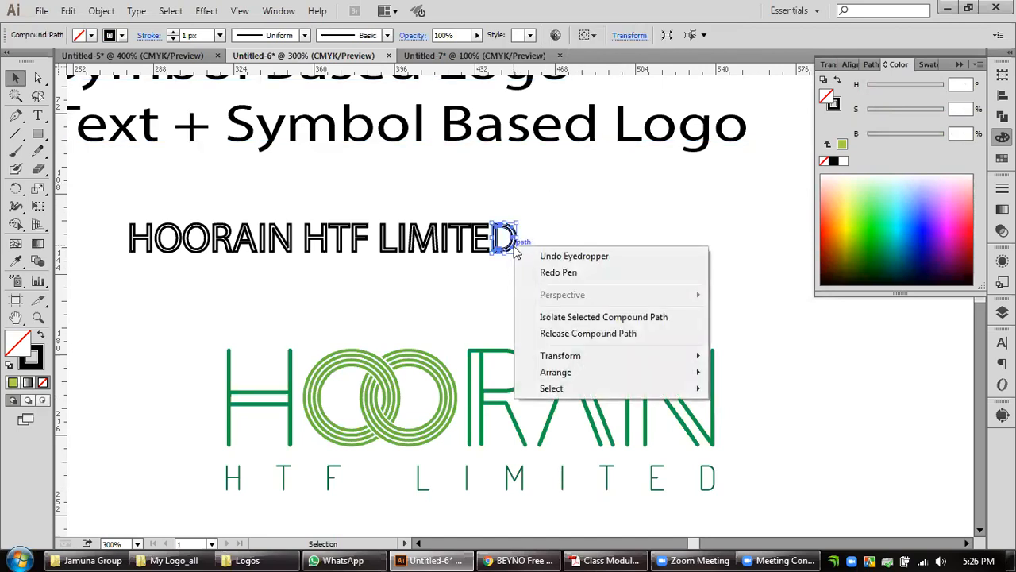
pyautogui.click(713, 195)
pyautogui.click(709, 145)
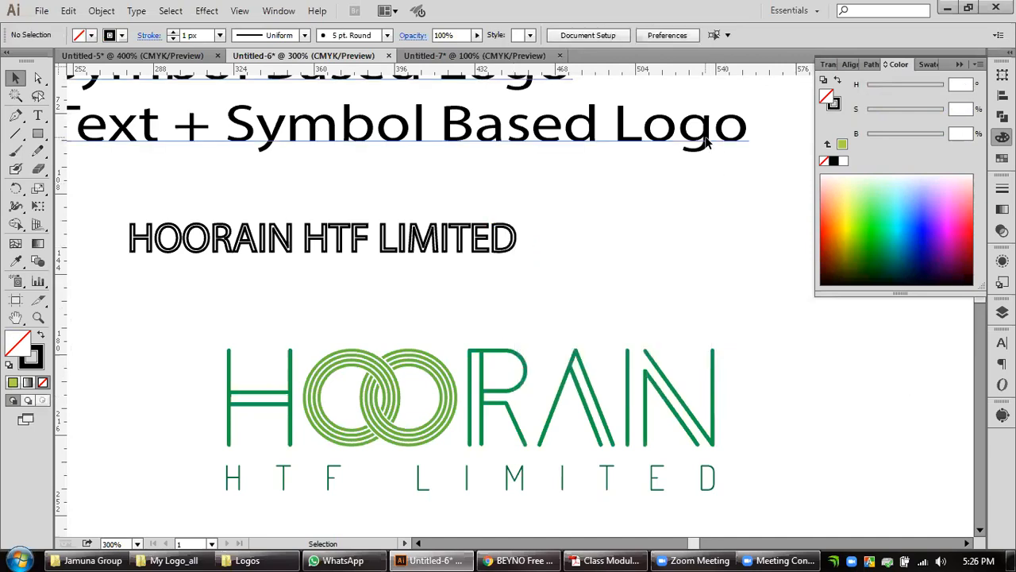
pyautogui.rightClick(707, 141)
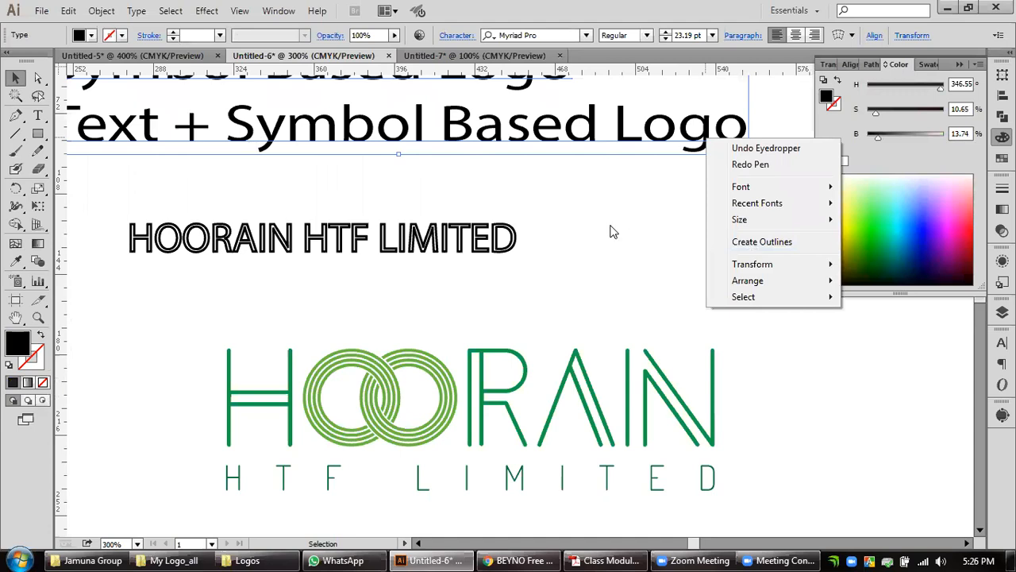
pyautogui.click(625, 299)
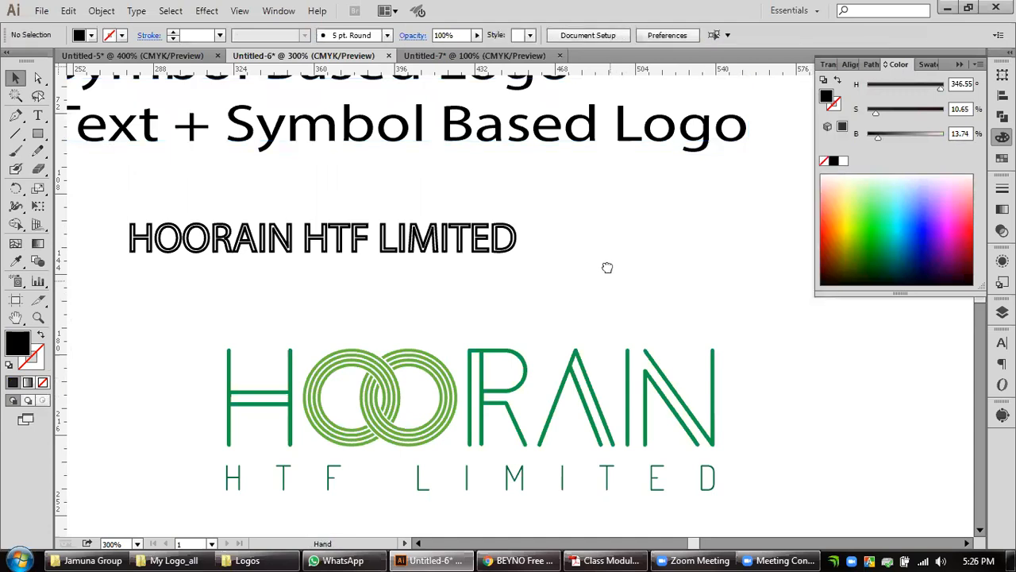
# Group all the artwork of the green HOORAIN HTF LIMITED logo into one object.
pyautogui.moveTo(607, 267); pyautogui.dragTo(593, 104)
pyautogui.moveTo(174, 161); pyautogui.dragTo(755, 348)
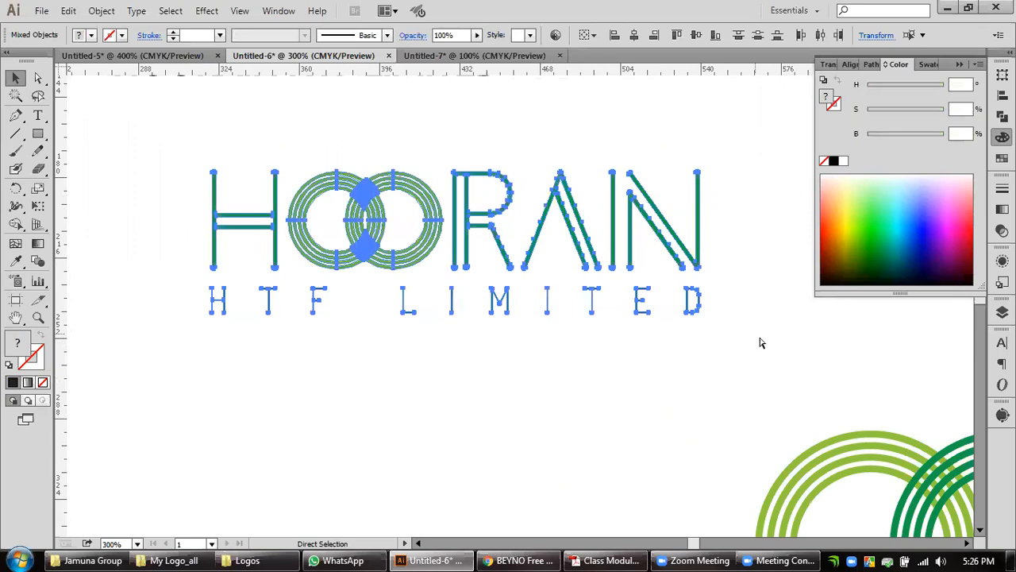
pyautogui.hotkey('ctrl', 'g')
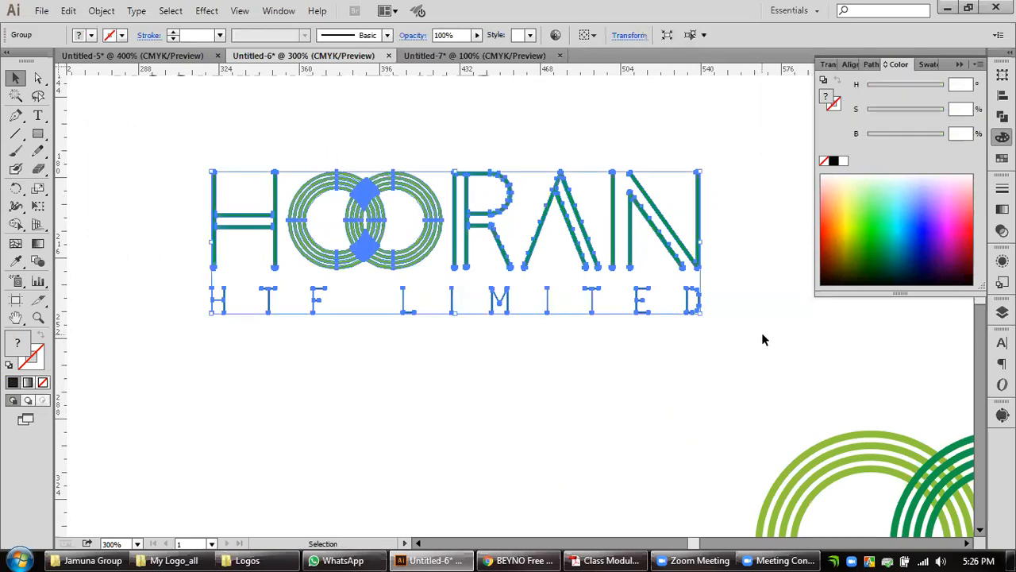
# Draw a black rectangle about 393 by 158 px below and to the left of the green logo.
pyautogui.doubleClick(37, 318)
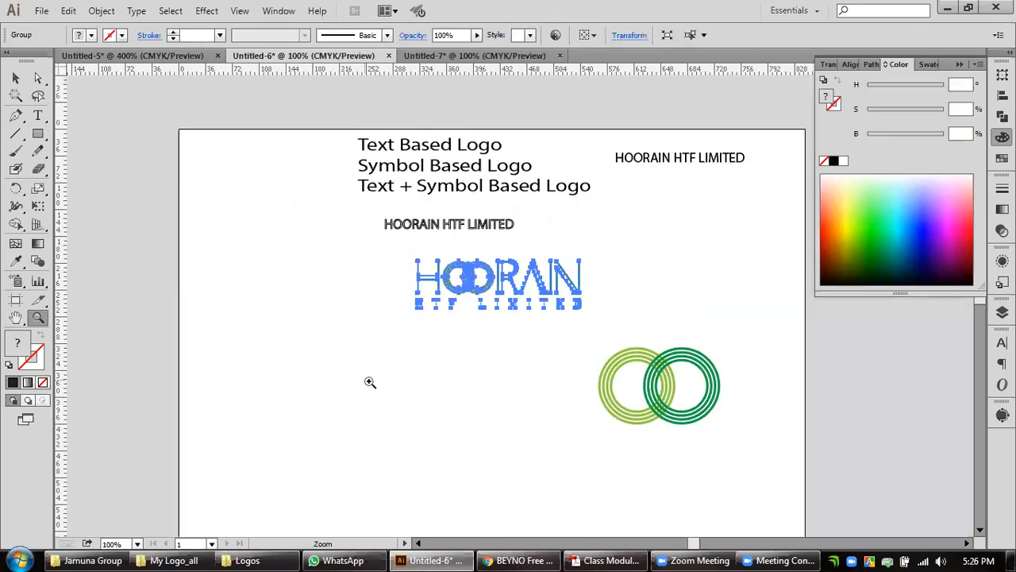
pyautogui.click(211, 263)
pyautogui.click(37, 133)
pyautogui.moveTo(210, 311)
pyautogui.mouseDown()
pyautogui.moveTo(373, 409)
pyautogui.moveTo(458, 413)
pyautogui.moveTo(502, 429)
pyautogui.mouseUp()
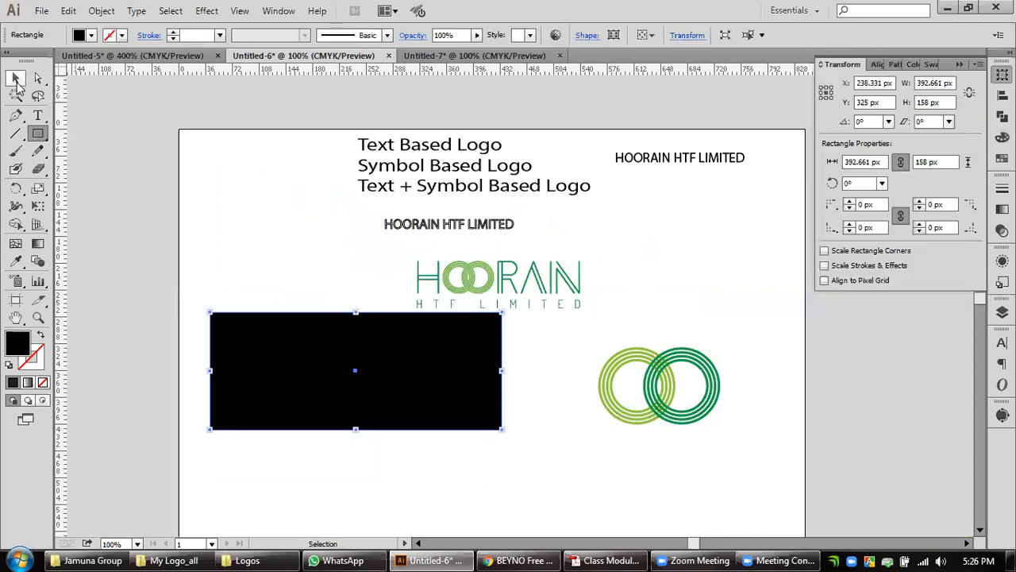
pyautogui.click(16, 77)
pyautogui.click(153, 192)
# Move the grouped green logo onto the black rectangle and centre the two objects on each other.
pyautogui.click(536, 284)
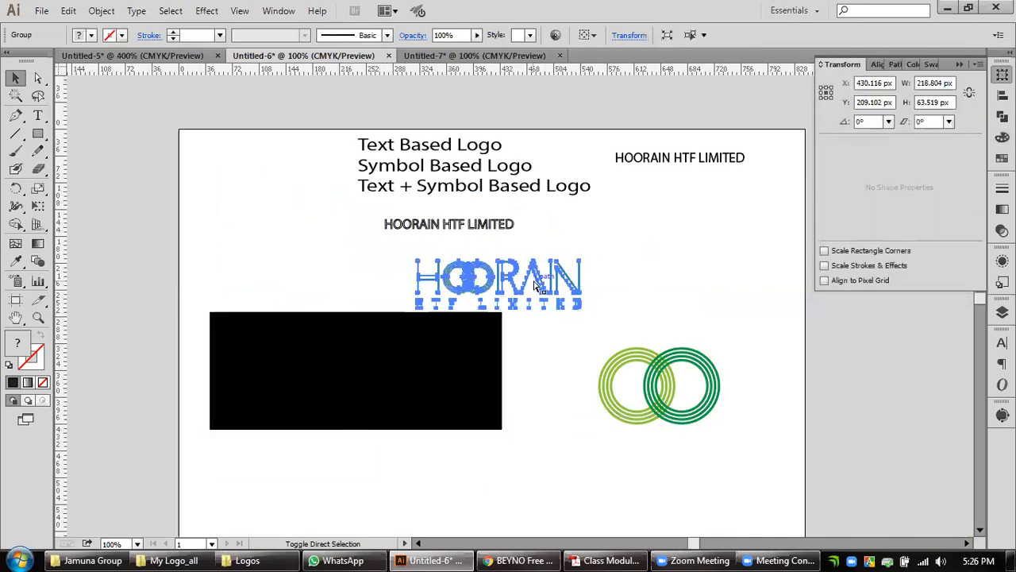
pyautogui.hotkey('ctrl', 'c')
pyautogui.moveTo(538, 288); pyautogui.dragTo(461, 374)
pyautogui.moveTo(561, 336); pyautogui.dragTo(369, 411)
pyautogui.click(634, 35)
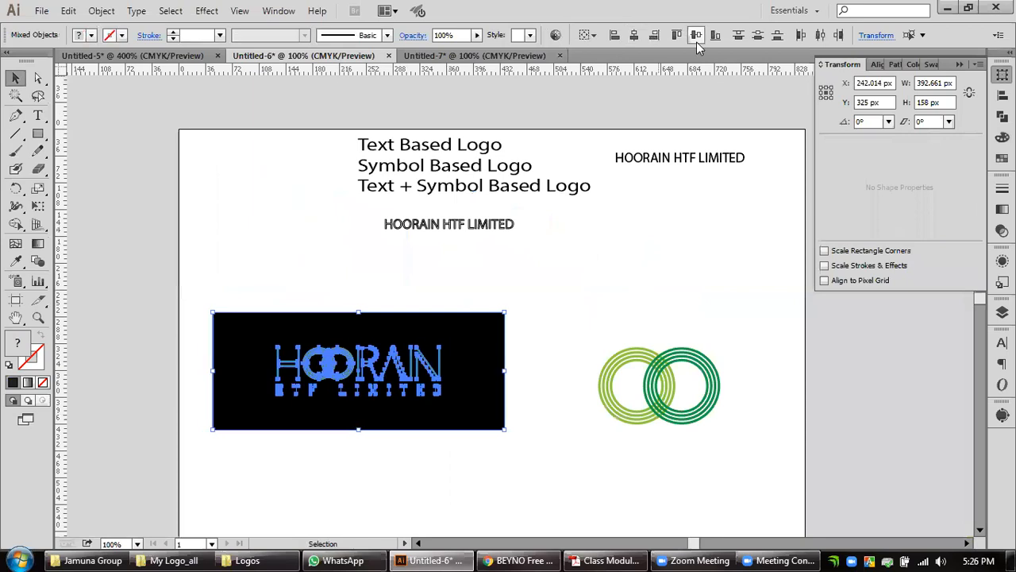
pyautogui.click(596, 258)
pyautogui.moveTo(535, 408); pyautogui.dragTo(543, 343)
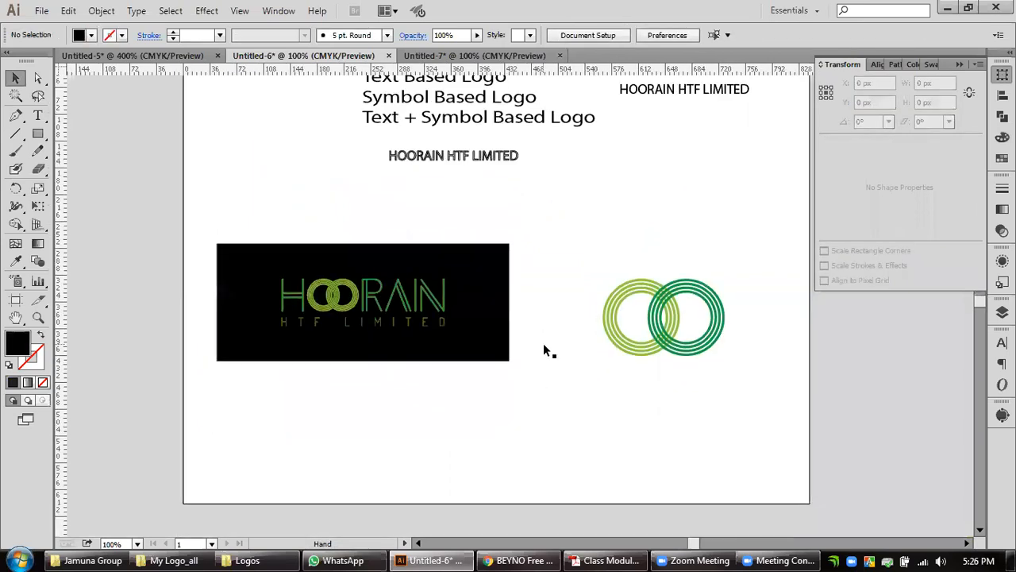
# Fill the rectangle with the dark green sampled from the right-hand ring using the Eyedropper.
pyautogui.click(483, 309)
pyautogui.click(1002, 137)
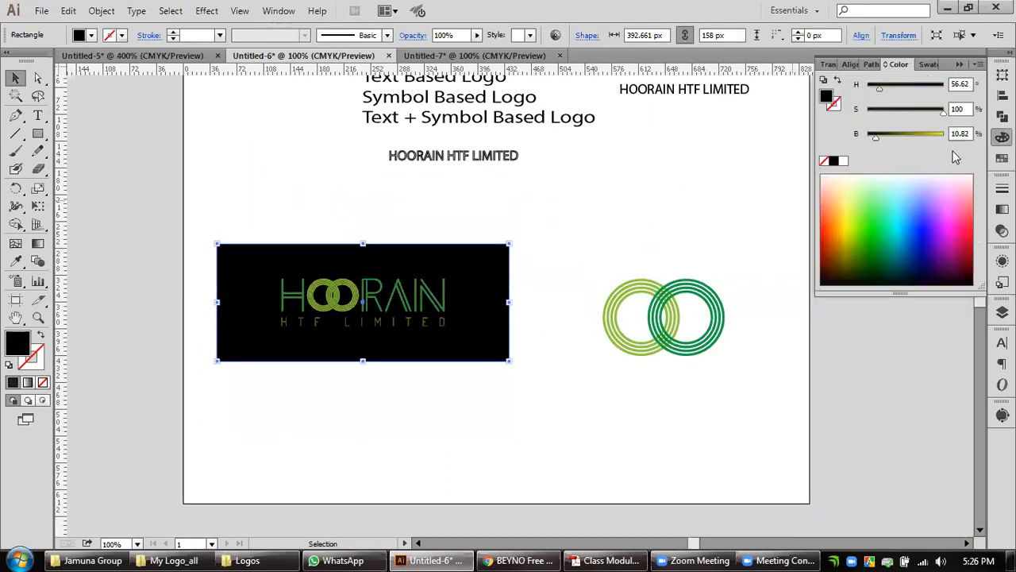
pyautogui.click(15, 261)
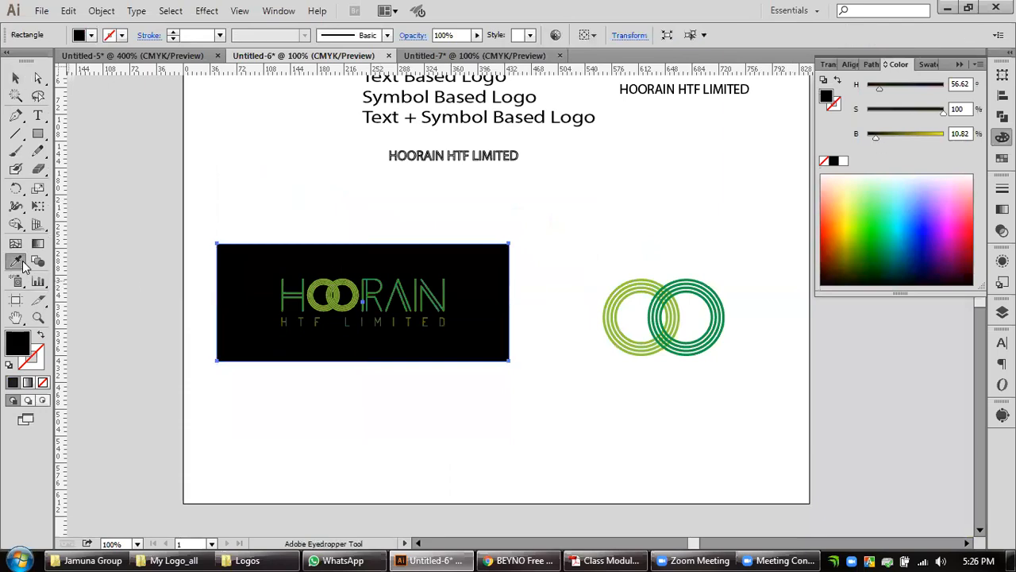
pyautogui.click(710, 292)
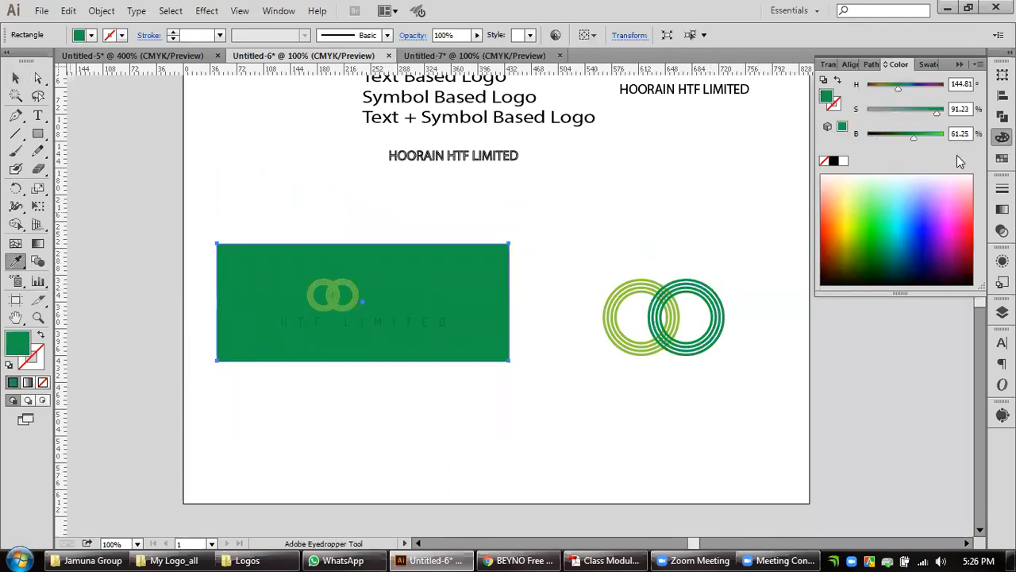
# Darken the rectangle's fill to a near-black grey with 0% saturation and 11% brightness.
pyautogui.moveTo(914, 137); pyautogui.dragTo(885, 138)
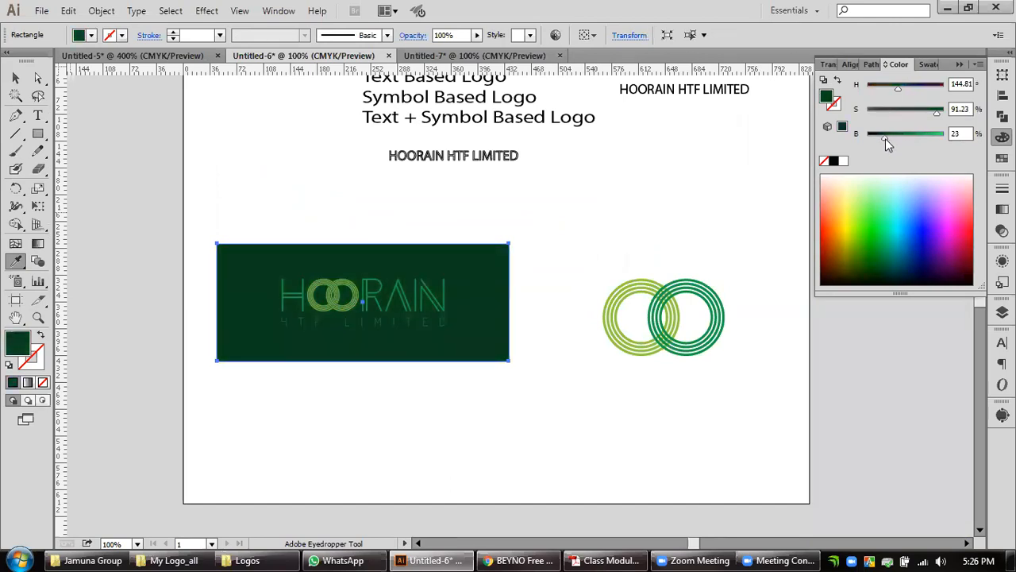
pyautogui.moveTo(938, 111); pyautogui.dragTo(946, 112)
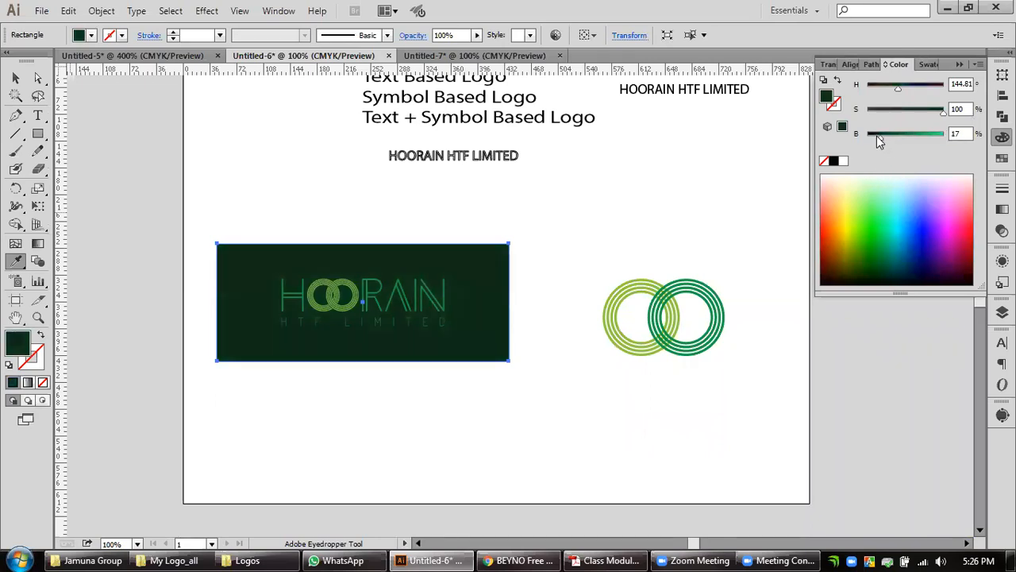
pyautogui.moveTo(879, 138)
pyautogui.mouseDown()
pyautogui.moveTo(932, 137)
pyautogui.moveTo(876, 138)
pyautogui.mouseUp()
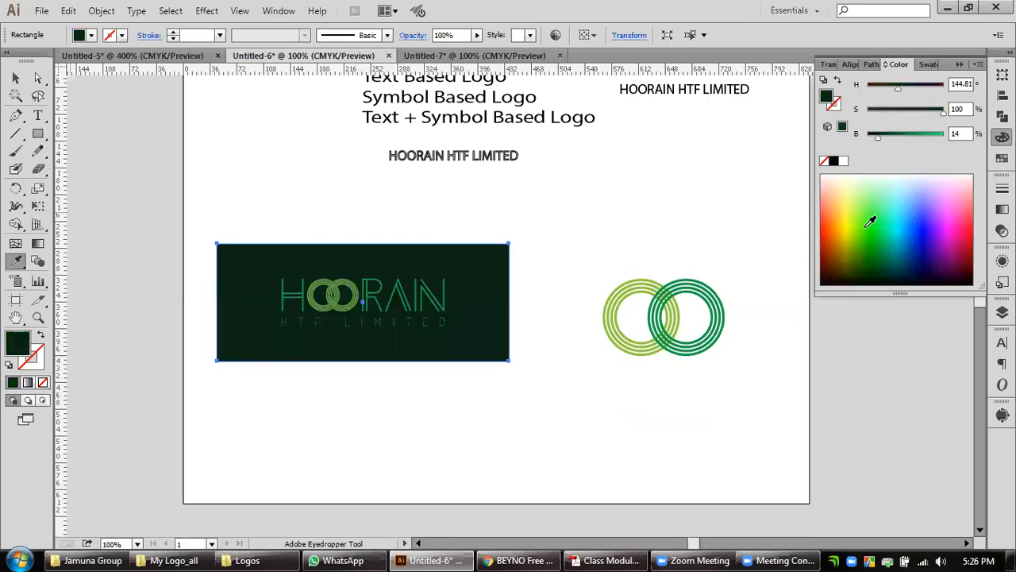
pyautogui.moveTo(940, 112); pyautogui.dragTo(877, 138)
pyautogui.press('v')
pyautogui.click(283, 177)
# Select the logo together with its dark rectangle and align them centred horizontally and vertically.
pyautogui.scroll(3, 368, 311)
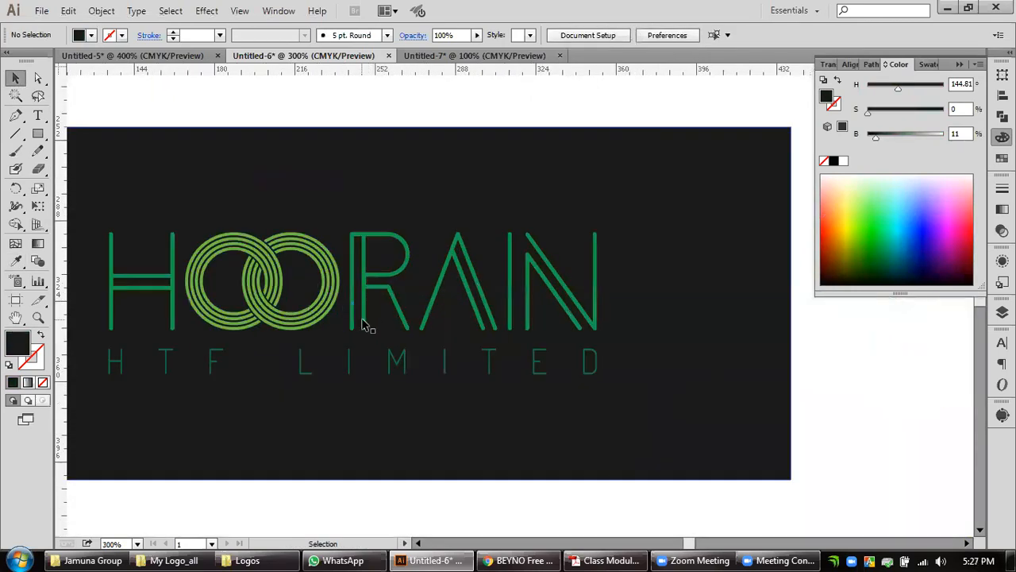
pyautogui.scroll(-2, 502, 322)
pyautogui.scroll(-2, 594, 379)
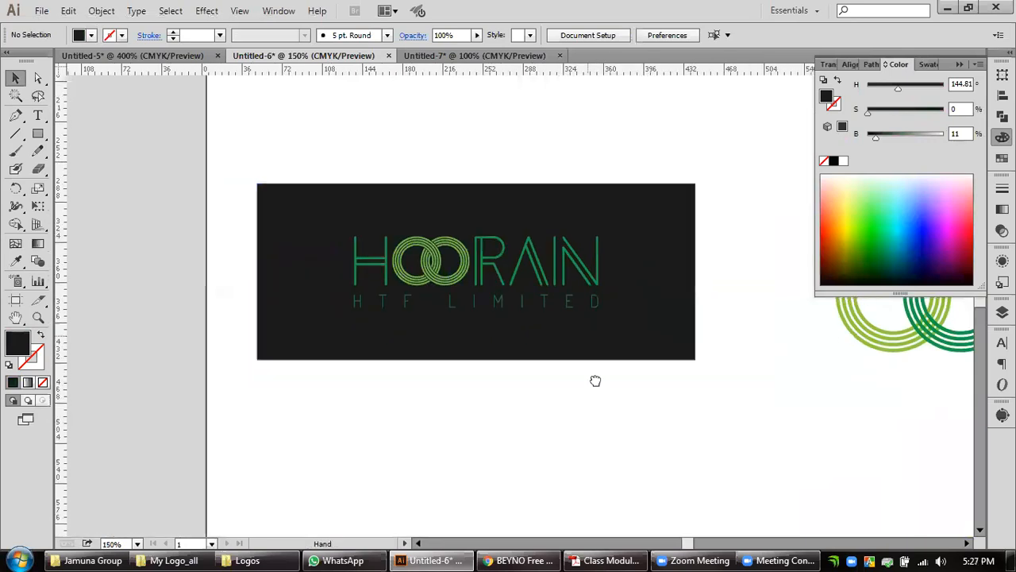
pyautogui.click(585, 258)
pyautogui.moveTo(726, 189); pyautogui.dragTo(525, 258)
pyautogui.click(639, 31)
pyautogui.click(698, 35)
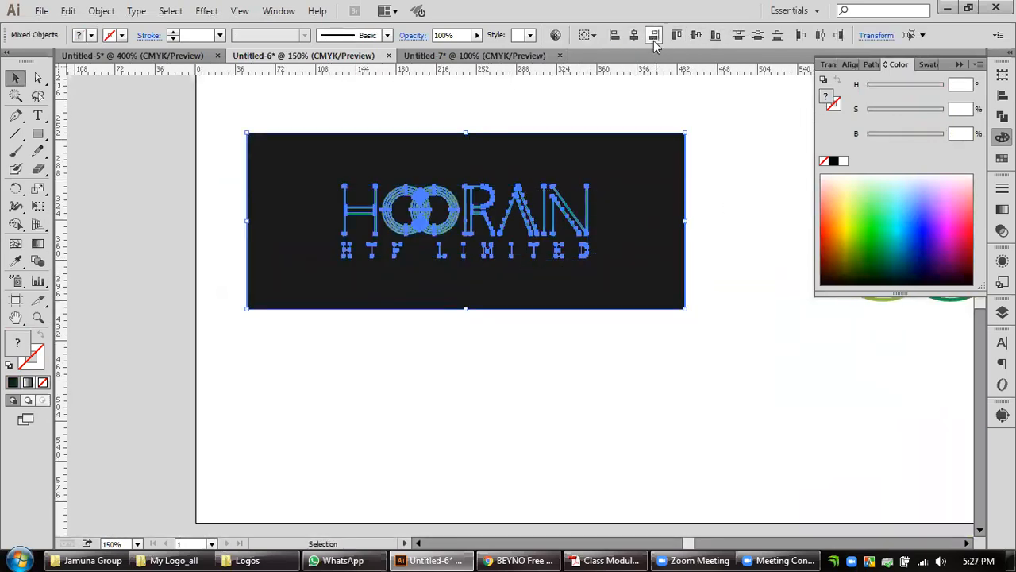
pyautogui.press('ctrl')
pyautogui.click(726, 298)
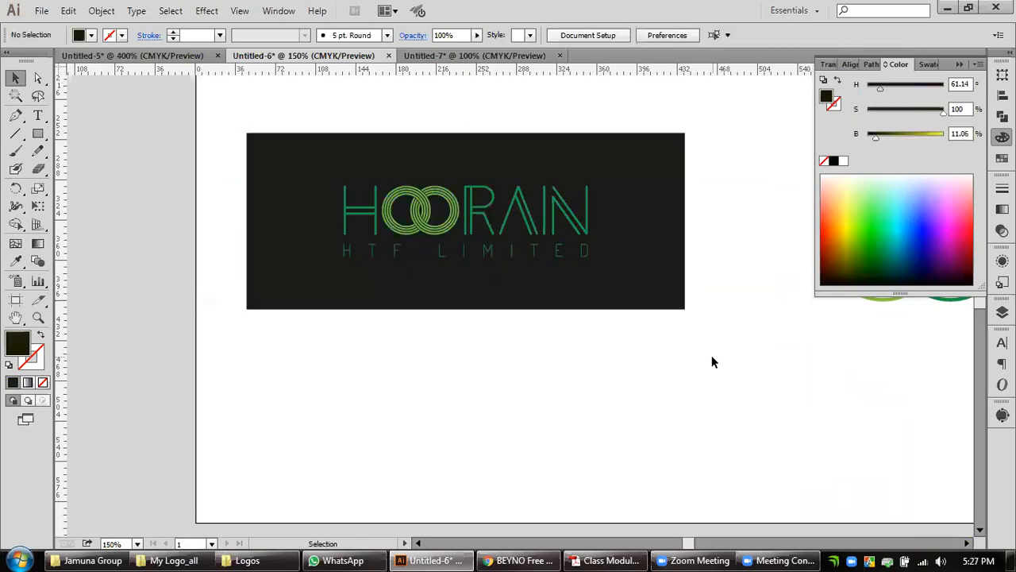
# Ungroup the two interlocked concentric ring sets beside the dark rectangle.
pyautogui.scroll(-3, 711, 355)
pyautogui.moveTo(548, 365); pyautogui.dragTo(248, 322)
pyautogui.click(482, 288)
pyautogui.click(518, 316)
pyautogui.scroll(2, 473, 326)
pyautogui.moveTo(408, 324); pyautogui.dragTo(555, 299)
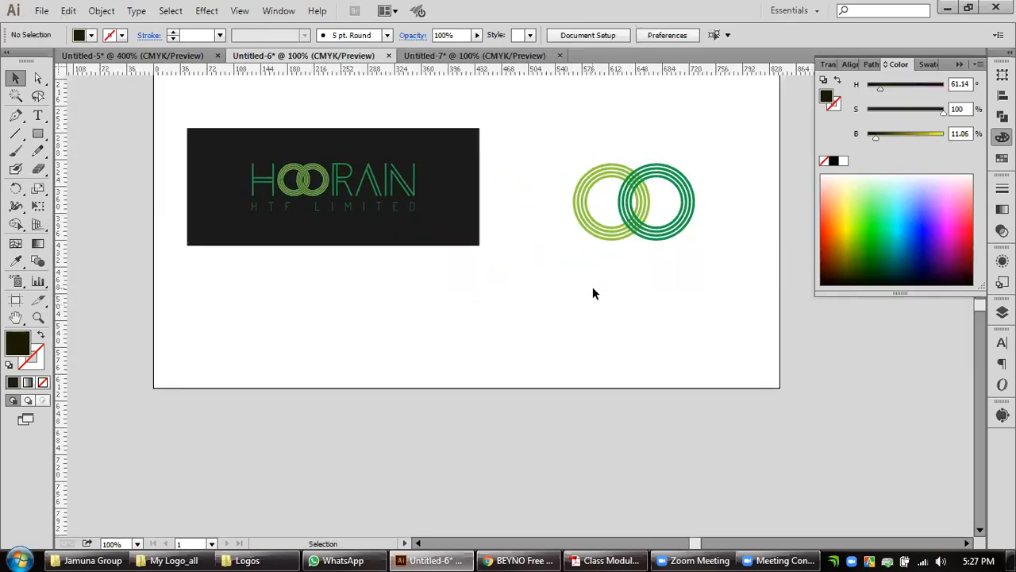
pyautogui.click(652, 231)
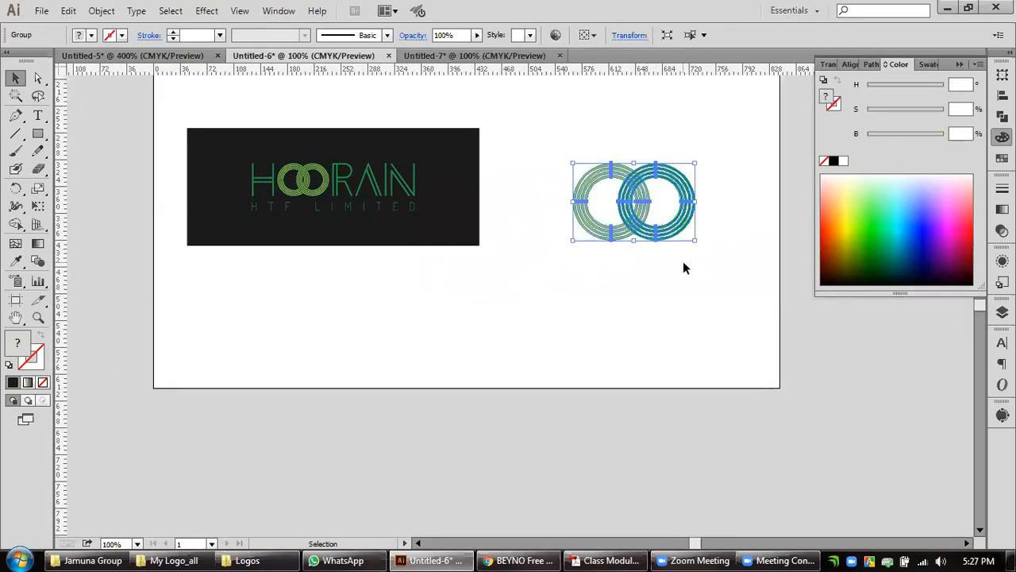
pyautogui.moveTo(631, 285); pyautogui.dragTo(560, 334)
pyautogui.scroll(1, 563, 258)
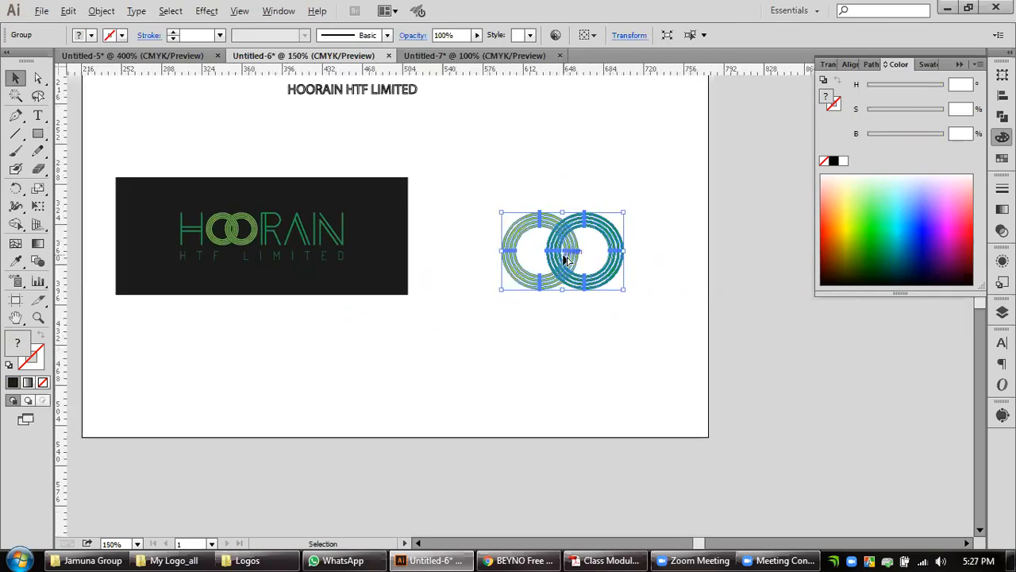
pyautogui.scroll(1, 565, 258)
pyautogui.moveTo(627, 311); pyautogui.dragTo(596, 305)
pyautogui.rightClick(592, 308)
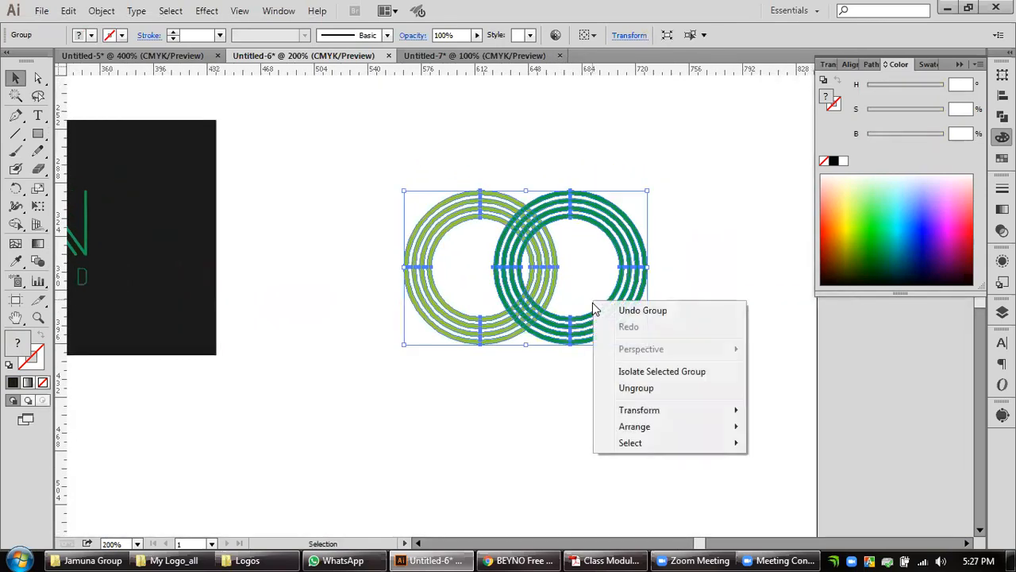
pyautogui.click(636, 387)
pyautogui.click(708, 355)
pyautogui.click(572, 324)
pyautogui.click(643, 377)
# Select both interlocked ring sets beside the dark rectangle.
pyautogui.moveTo(660, 419); pyautogui.dragTo(327, 197)
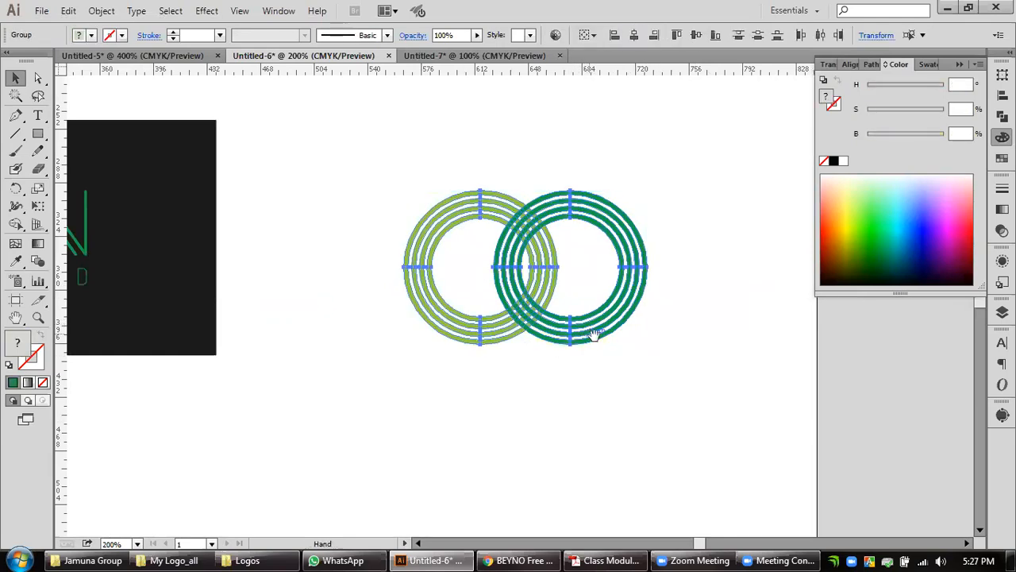
pyautogui.moveTo(594, 335); pyautogui.dragTo(584, 352)
pyautogui.scroll(1, 521, 304)
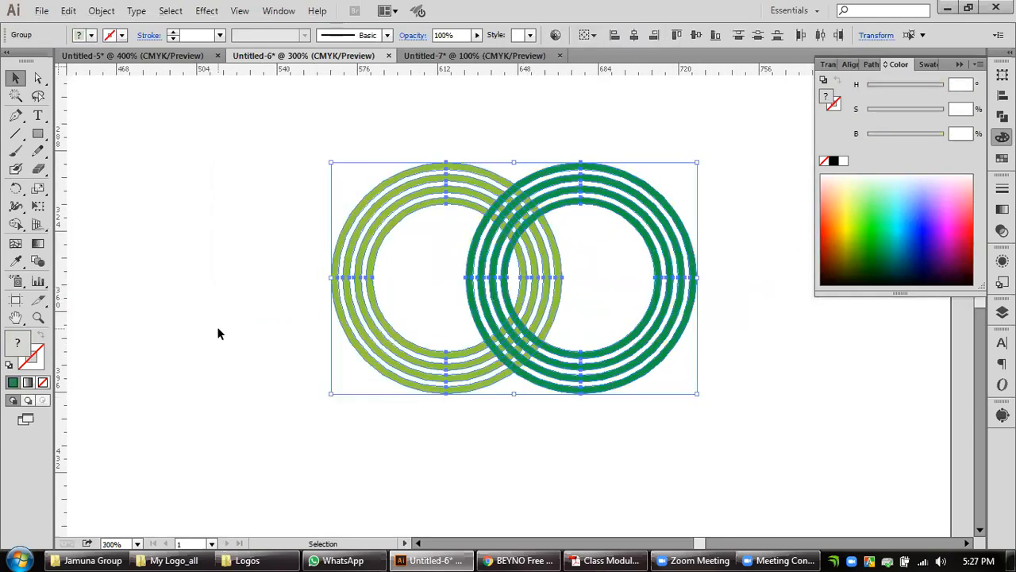
# Try to merge segments of the filled rings at their lower crossing with the Shape Builder, and undo the merge.
pyautogui.click(15, 224)
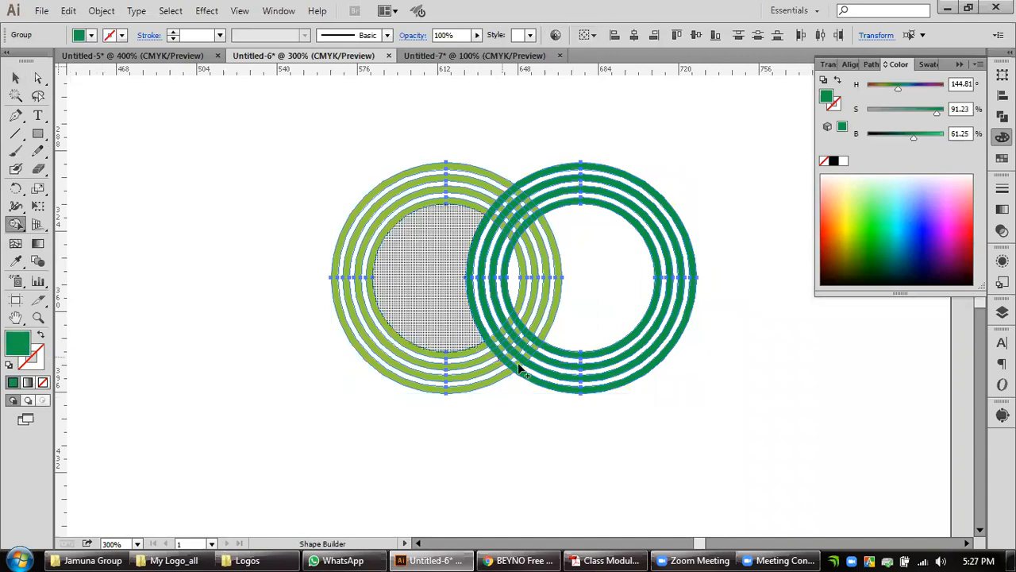
pyautogui.scroll(1, 524, 367)
pyautogui.scroll(1, 524, 366)
pyautogui.moveTo(526, 358)
pyautogui.mouseDown()
pyautogui.moveTo(533, 326)
pyautogui.moveTo(508, 355)
pyautogui.mouseUp()
pyautogui.scroll(1, 443, 376)
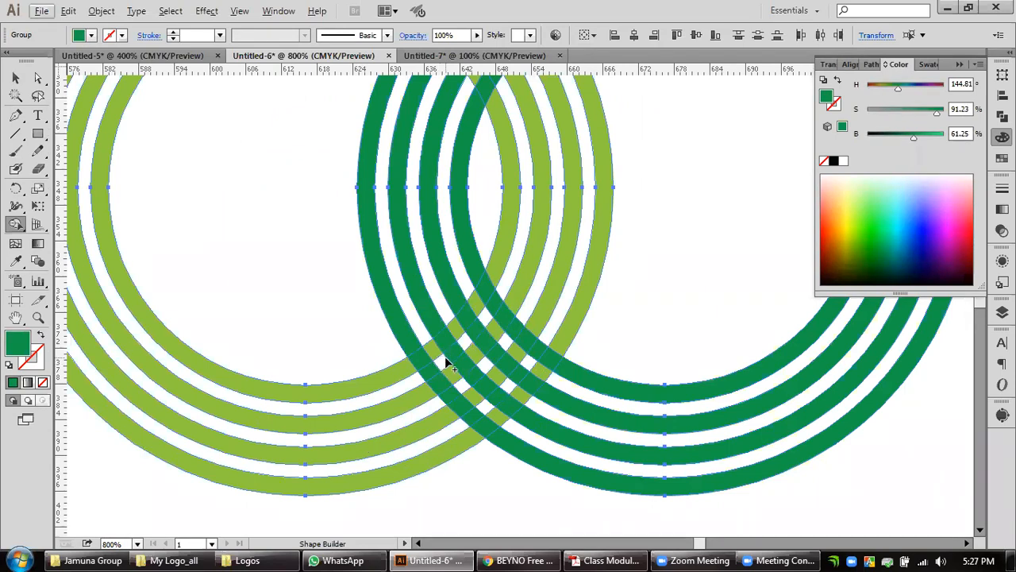
pyautogui.moveTo(450, 353); pyautogui.dragTo(535, 371)
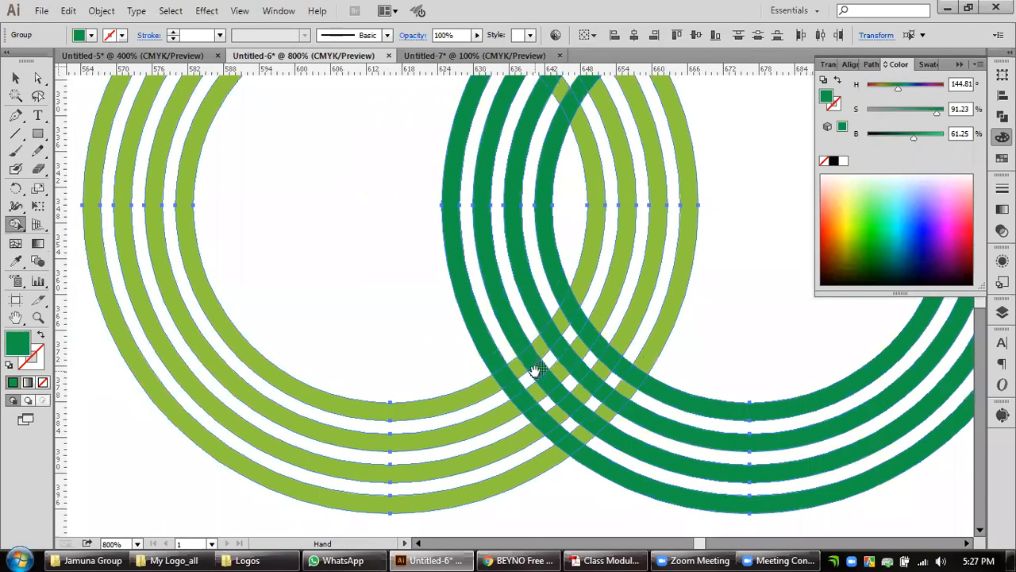
pyautogui.keyDown('alt'); pyautogui.scroll(1, 502, 398); pyautogui.keyUp('alt')
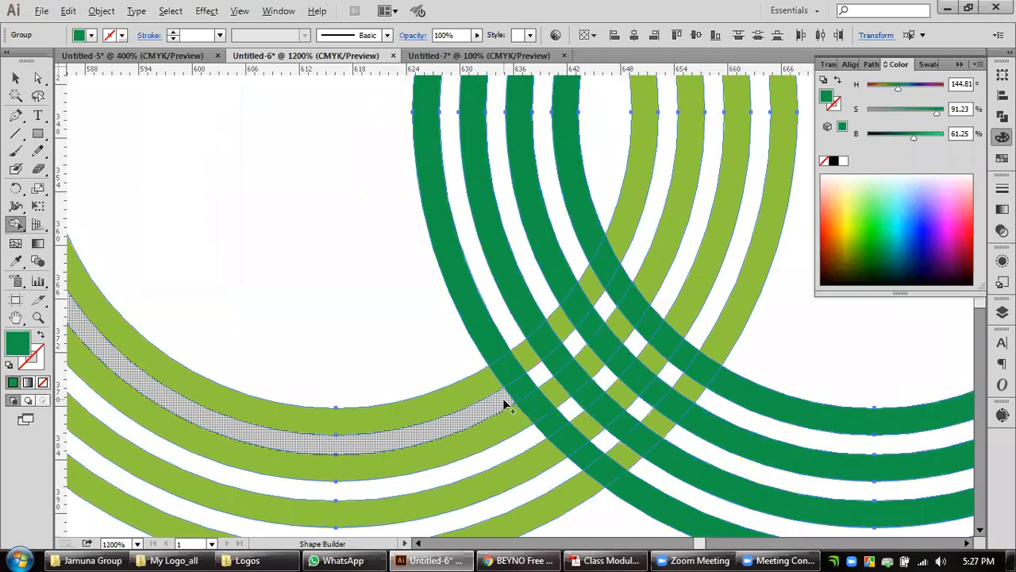
pyautogui.moveTo(595, 397); pyautogui.dragTo(481, 358)
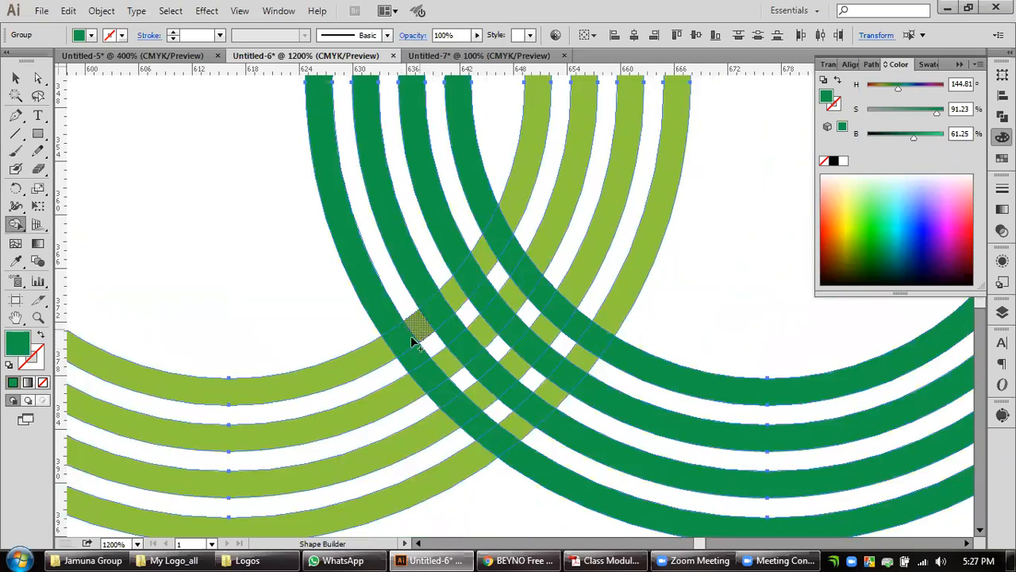
pyautogui.click(380, 359)
pyautogui.press('ctrl')
pyautogui.hotkey('ctrl', 'z')
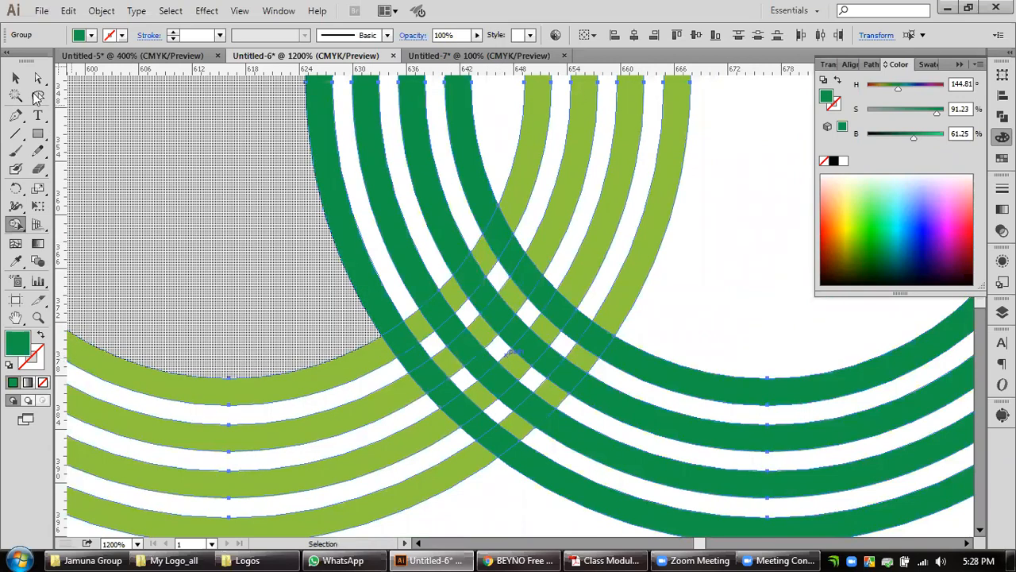
# Give the selected rings a 0.2 px black stroke and remove their fill so only thin outlines are left.
pyautogui.press('v')
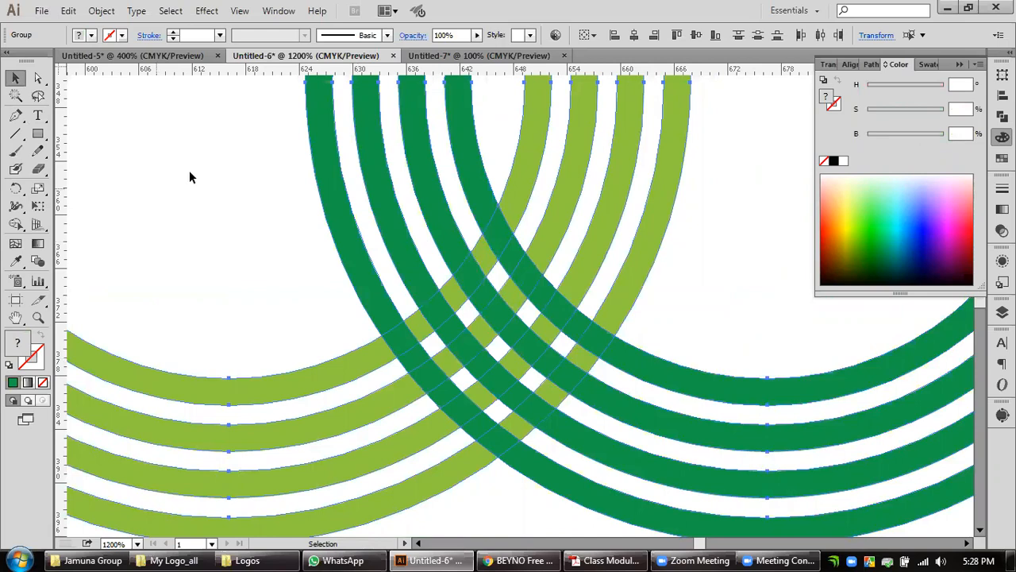
pyautogui.click(1002, 188)
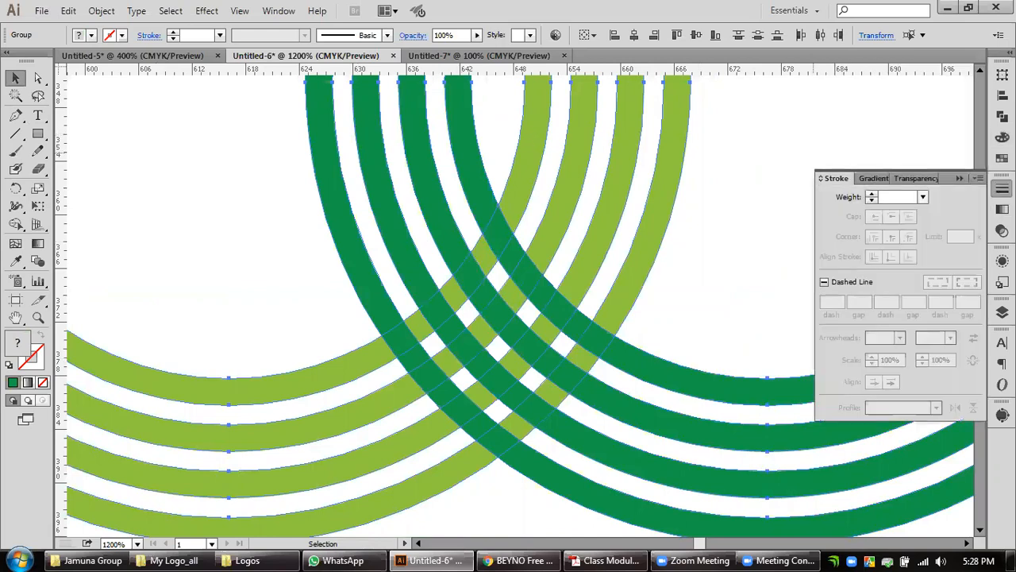
pyautogui.click(871, 195)
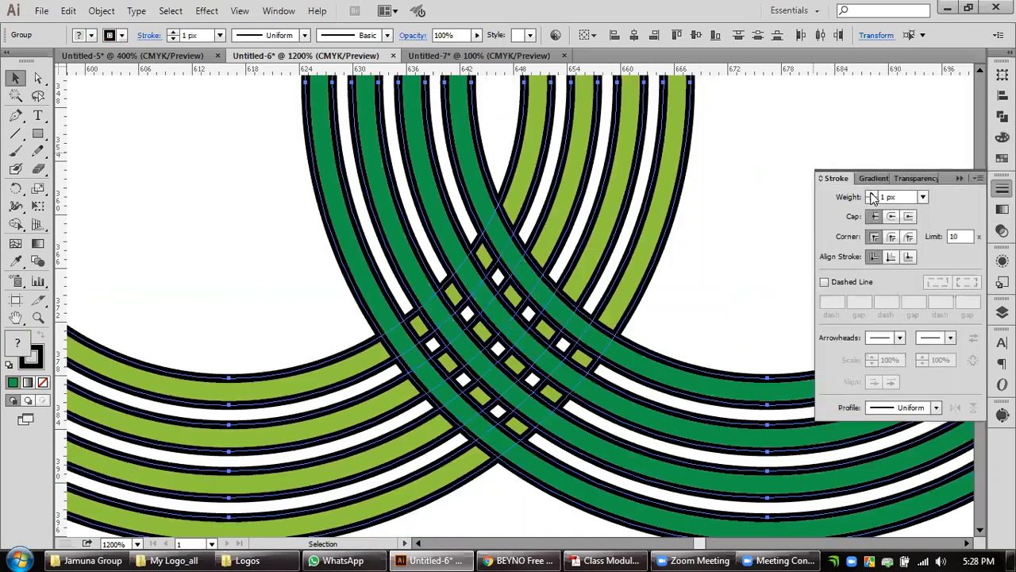
pyautogui.click(865, 191)
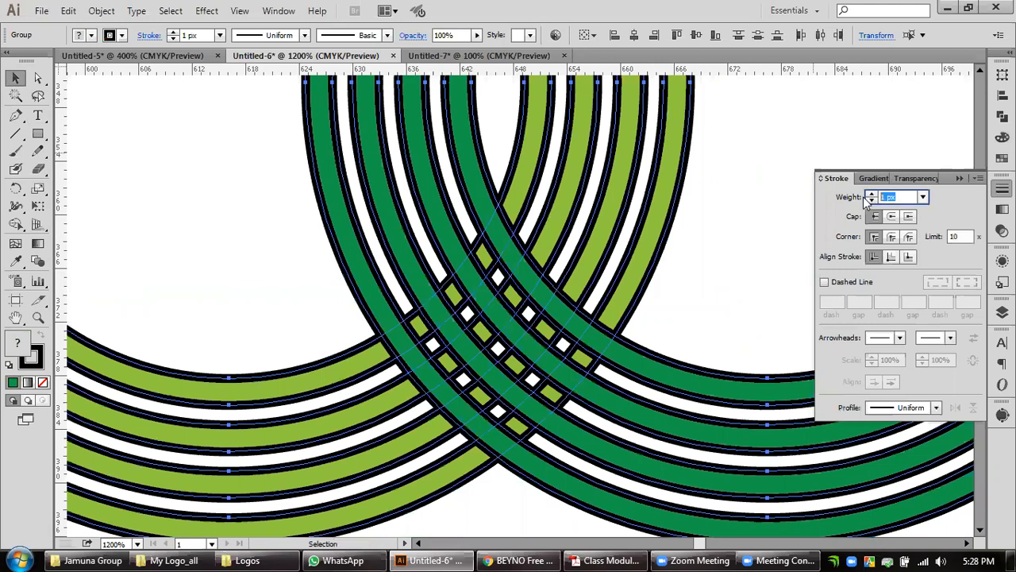
pyautogui.write('.2')
pyautogui.press('Return')
pyautogui.click(43, 382)
pyautogui.click(708, 253)
pyautogui.moveTo(709, 251); pyautogui.dragTo(343, 335)
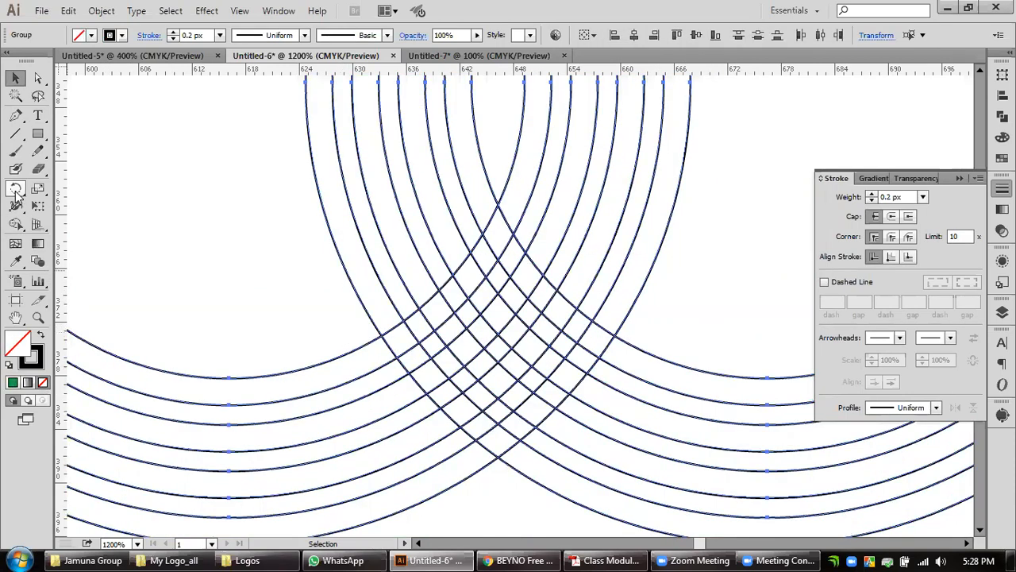
# Merge the segments along the inner left edge of the rings' lower crossing into alternating over-and-under strips with the Shape Builder.
pyautogui.click(15, 224)
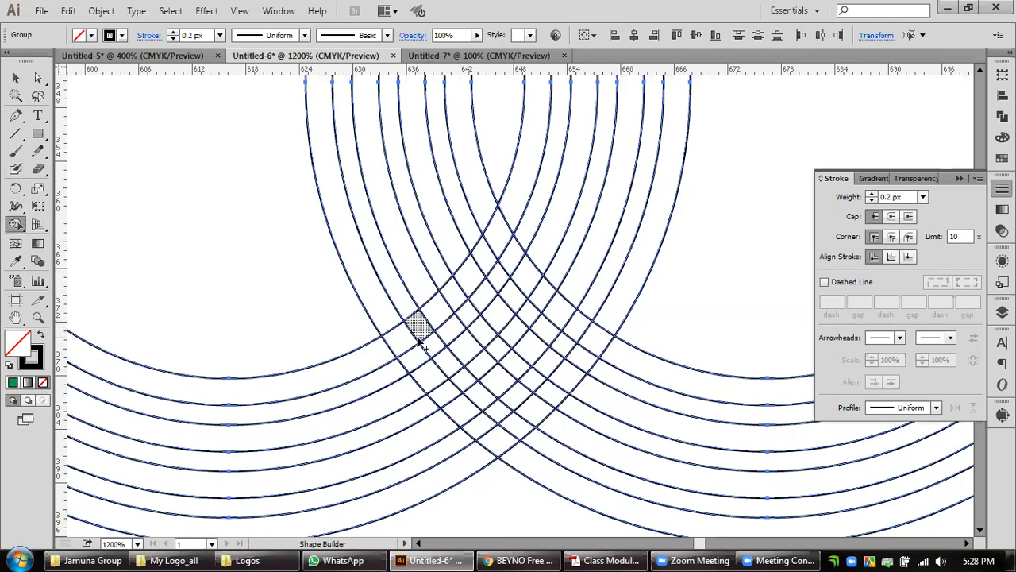
pyautogui.click(397, 343)
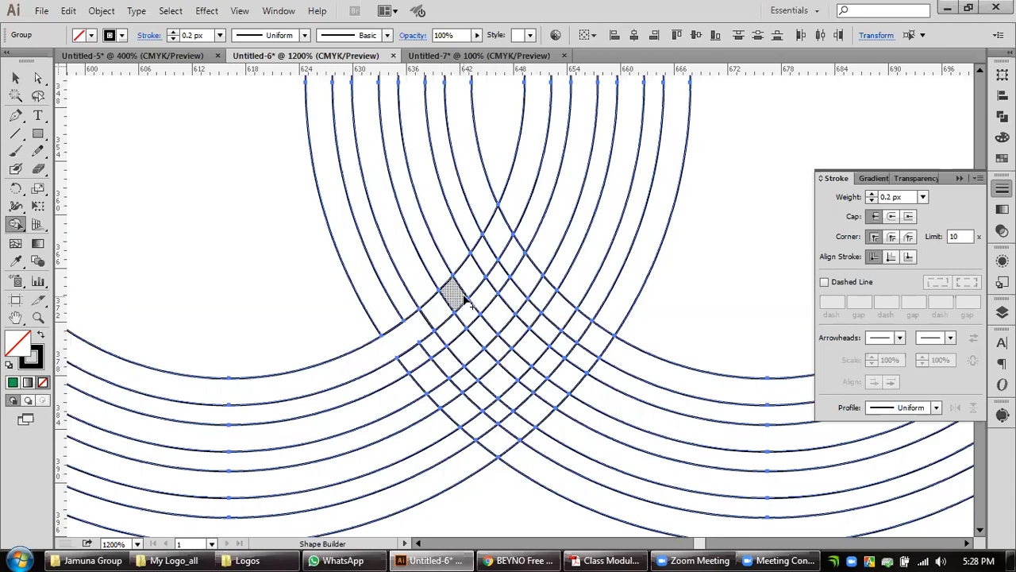
pyautogui.click(435, 306)
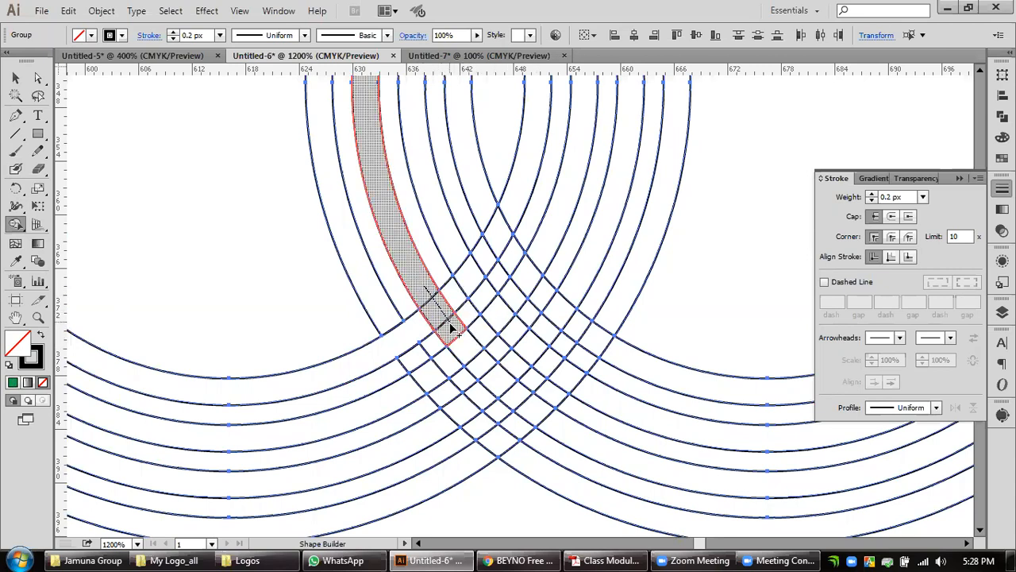
pyautogui.moveTo(456, 289); pyautogui.dragTo(484, 266)
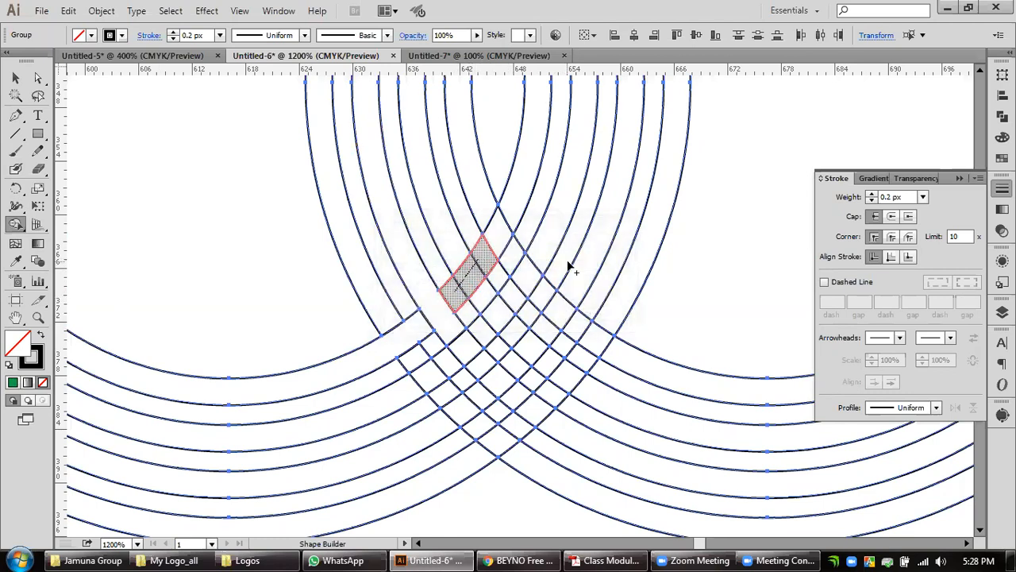
pyautogui.moveTo(485, 215); pyautogui.dragTo(524, 268)
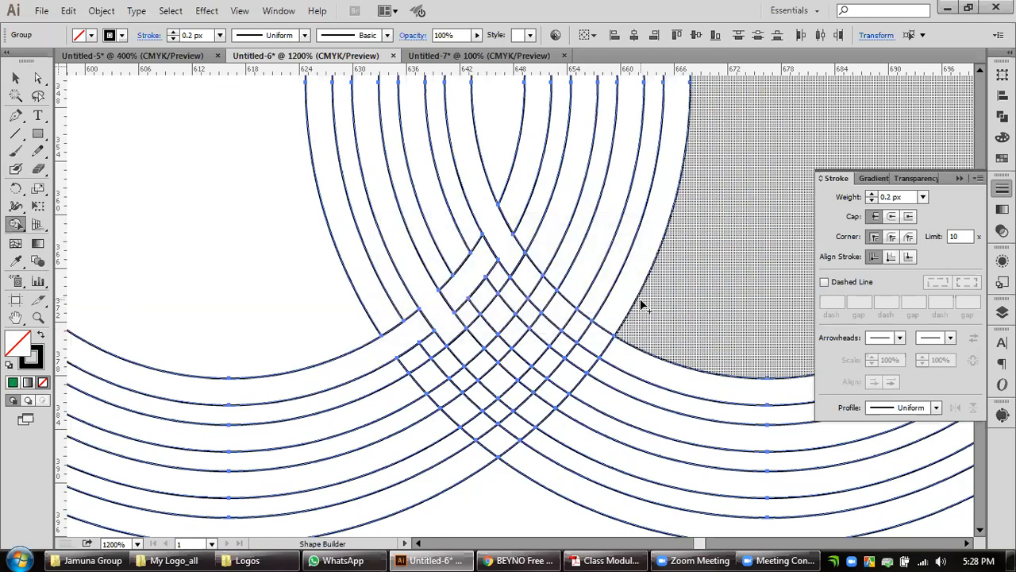
# Merge the remaining segments of the lower crossing, row by row, to complete its over-and-under weave.
pyautogui.moveTo(691, 291); pyautogui.dragTo(646, 230)
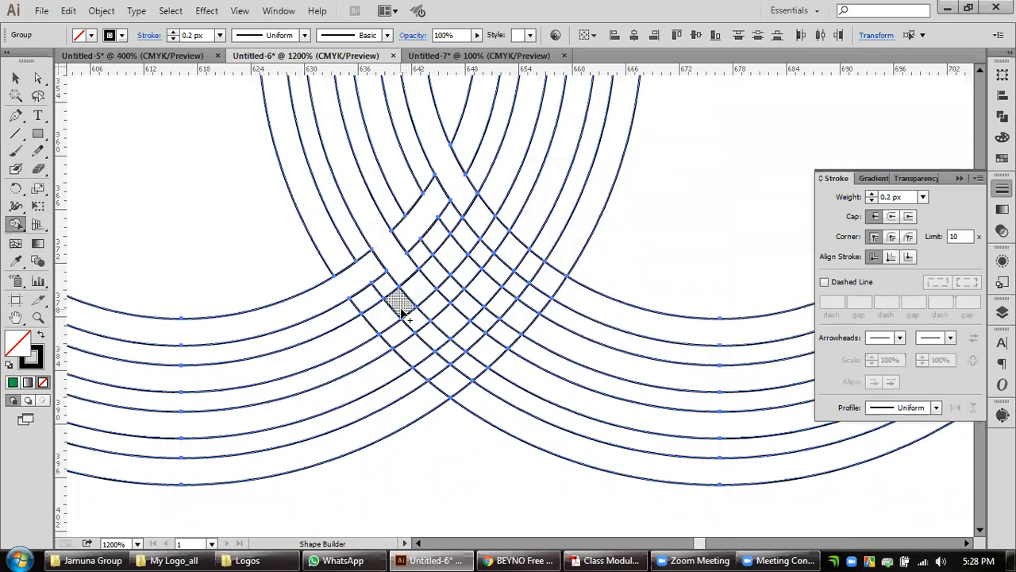
pyautogui.moveTo(394, 327); pyautogui.dragTo(400, 333)
pyautogui.moveTo(556, 372); pyautogui.dragTo(526, 381)
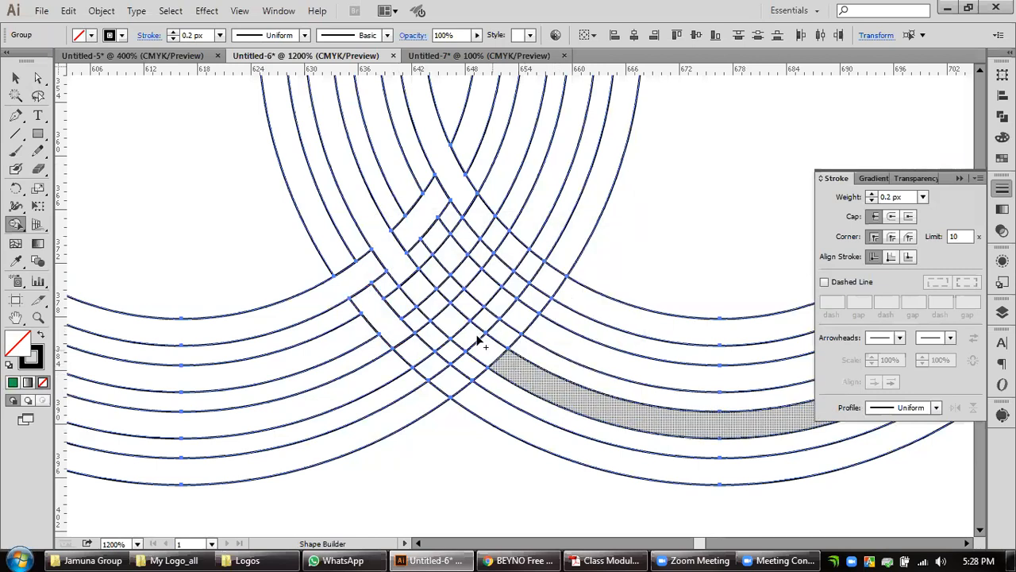
pyautogui.moveTo(397, 300); pyautogui.dragTo(438, 279)
pyautogui.moveTo(441, 232); pyautogui.dragTo(469, 270)
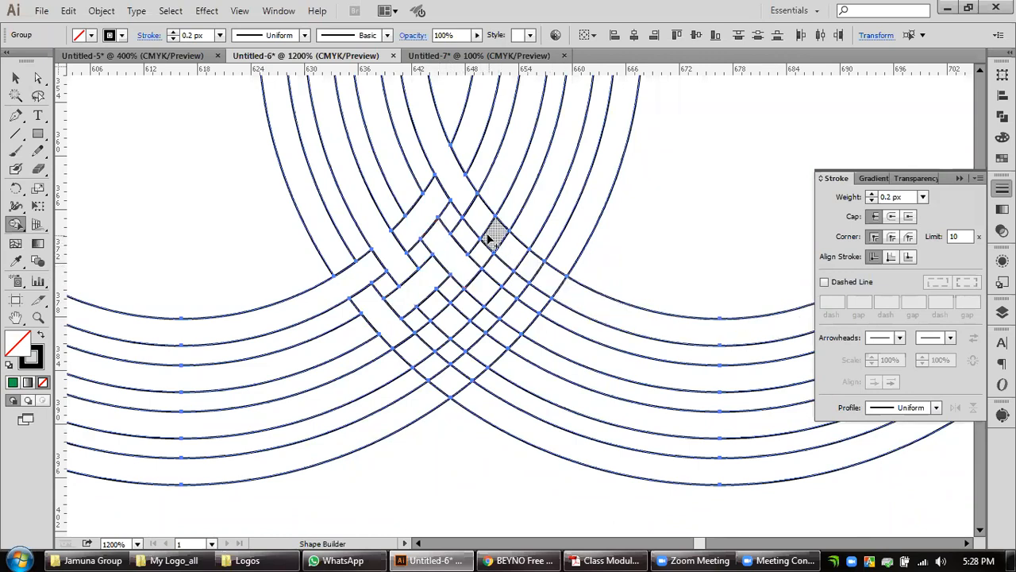
pyautogui.moveTo(471, 233); pyautogui.dragTo(467, 234)
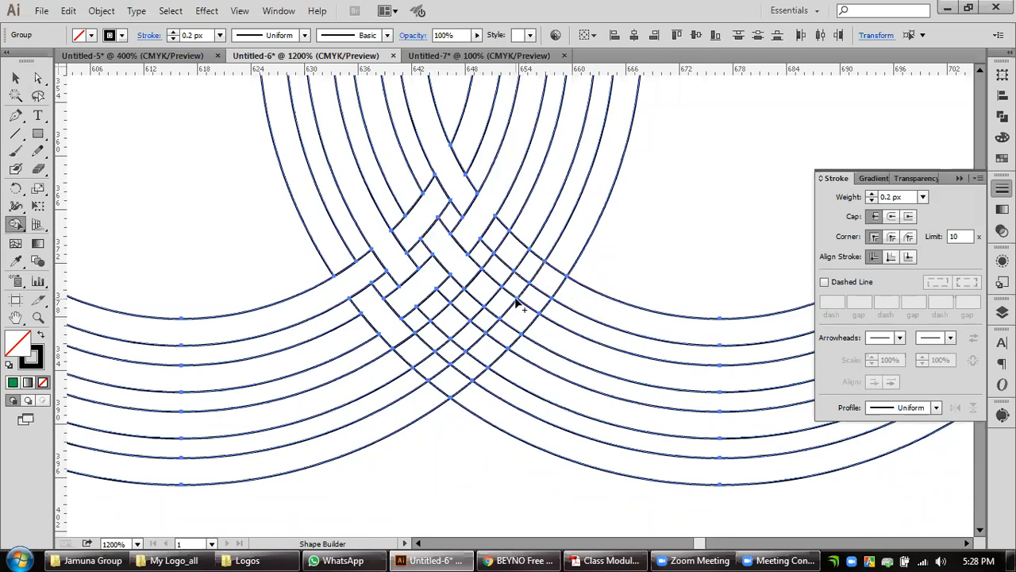
pyautogui.moveTo(494, 229)
pyautogui.mouseDown()
pyautogui.moveTo(528, 263)
pyautogui.moveTo(468, 309)
pyautogui.moveTo(535, 330)
pyautogui.moveTo(432, 333)
pyautogui.moveTo(437, 308)
pyautogui.moveTo(472, 341)
pyautogui.mouseUp()
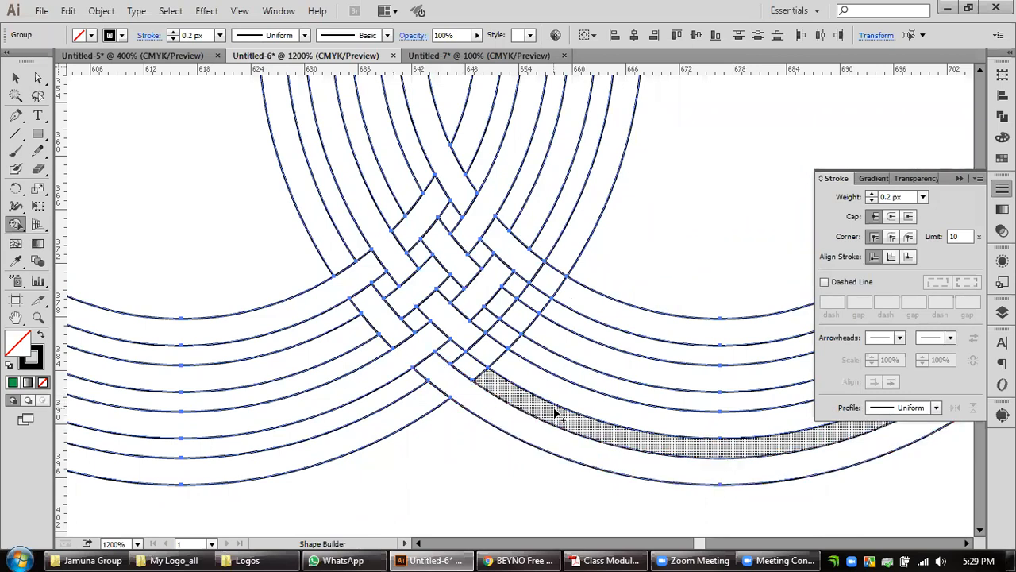
pyautogui.moveTo(472, 363); pyautogui.dragTo(512, 335)
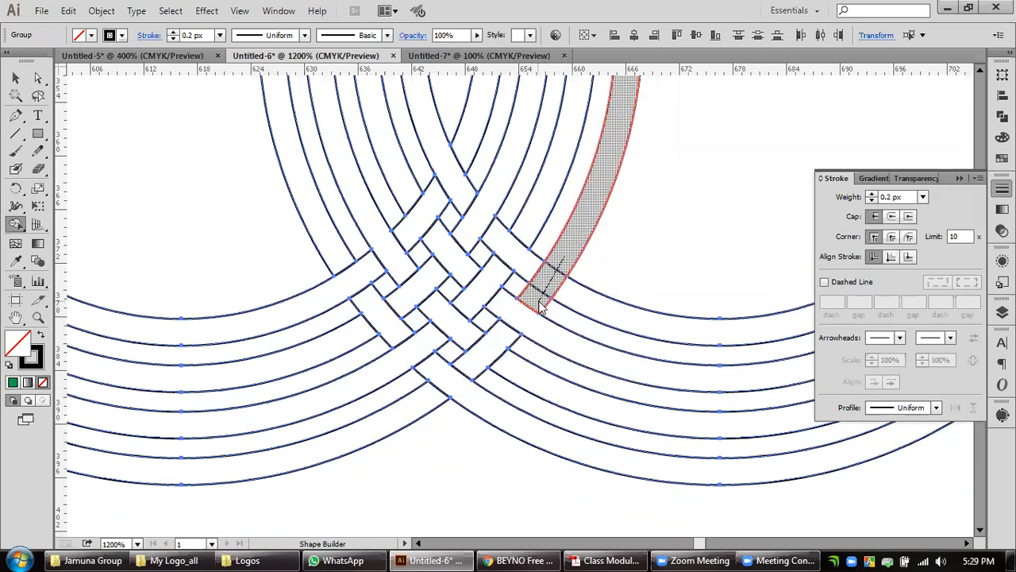
# Merge the segments along the inner left edge of the rings' upper crossing into alternating over-and-under strips.
pyautogui.scroll(-2, 703, 253)
pyautogui.press('space')
pyautogui.moveTo(716, 176); pyautogui.dragTo(535, 418)
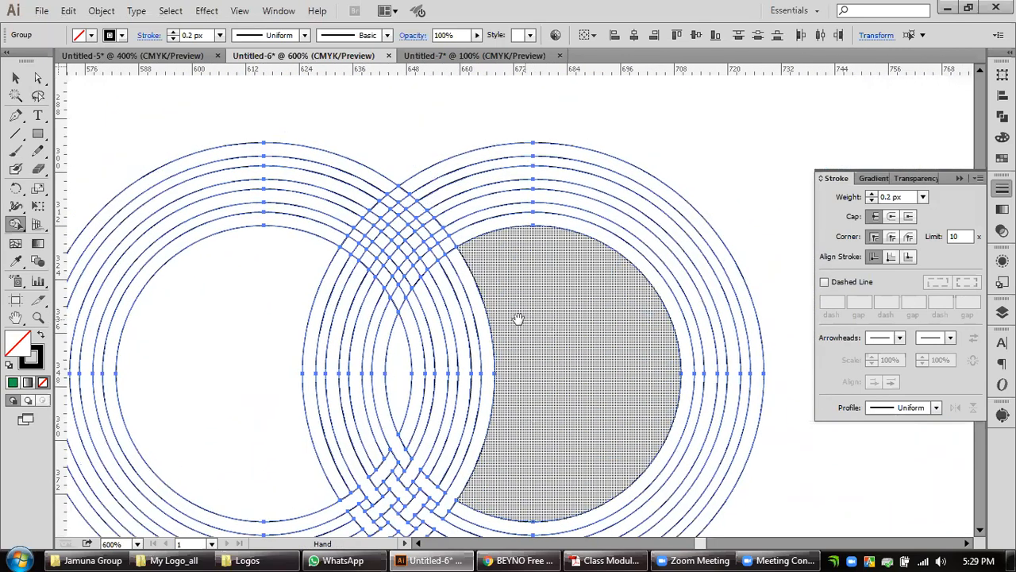
pyautogui.moveTo(442, 363); pyautogui.dragTo(488, 335)
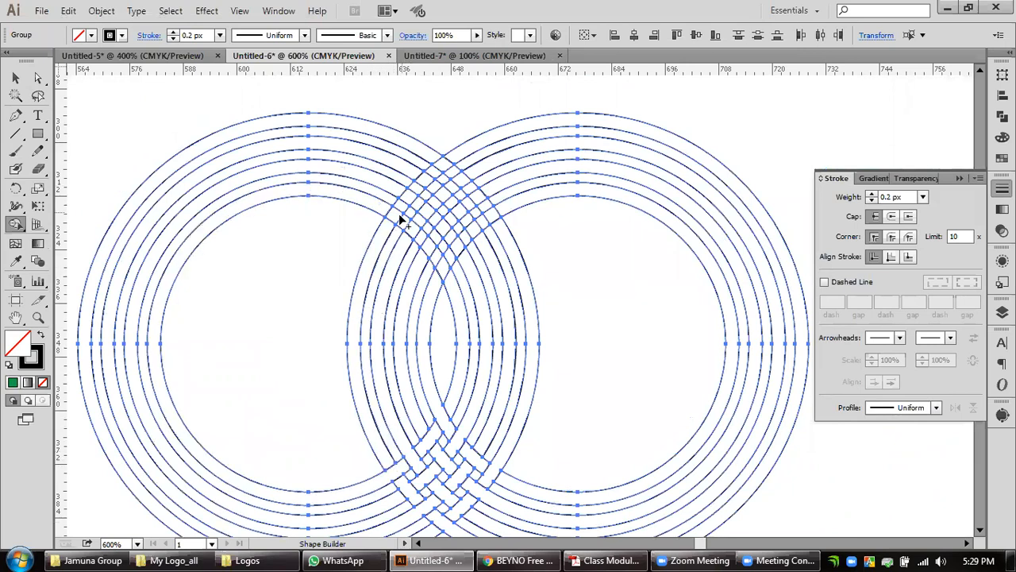
pyautogui.scroll(2, 395, 219)
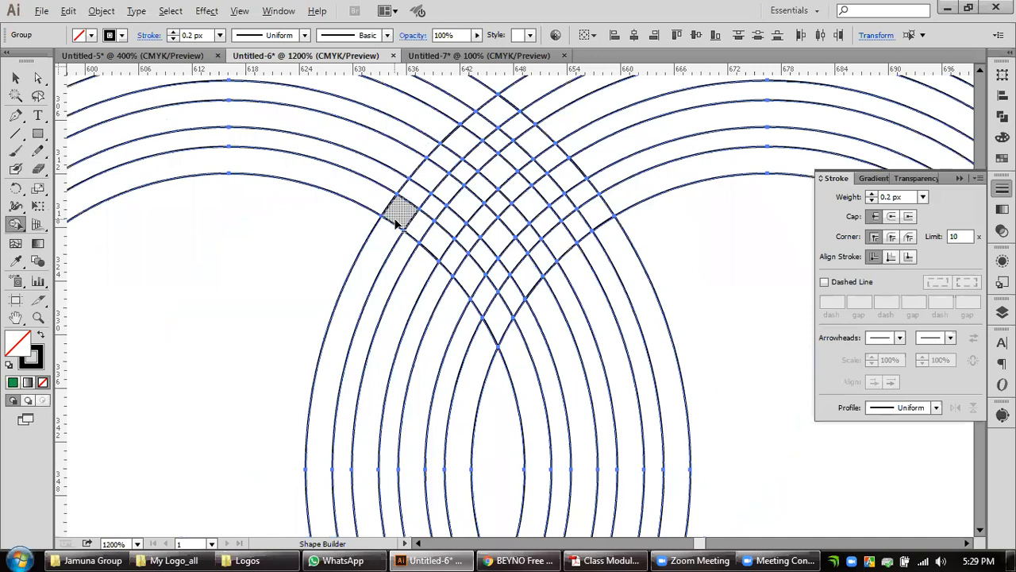
pyautogui.moveTo(405, 213); pyautogui.dragTo(426, 197)
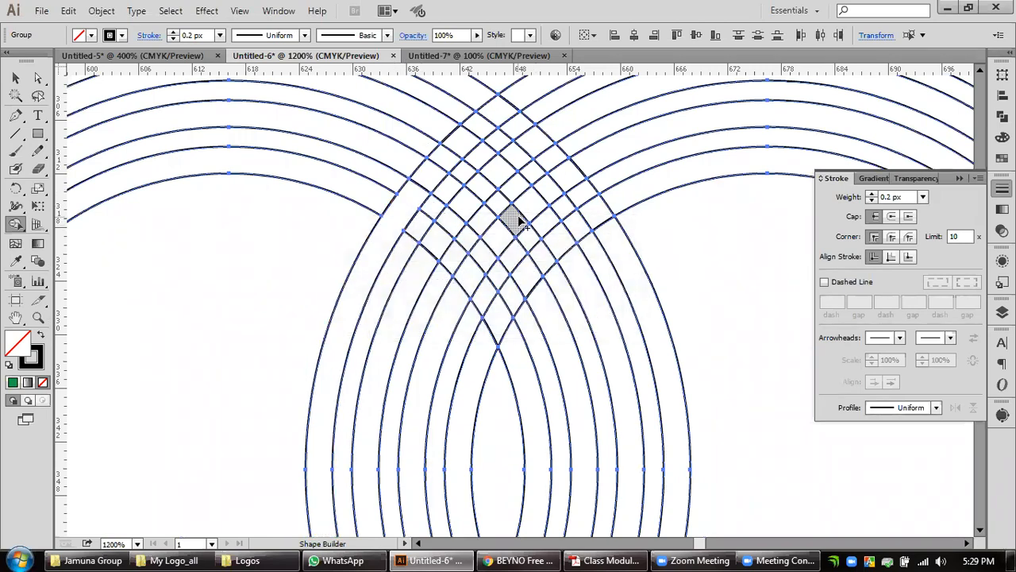
pyautogui.moveTo(421, 223); pyautogui.dragTo(459, 268)
pyautogui.moveTo(460, 306); pyautogui.dragTo(485, 261)
pyautogui.moveTo(485, 300); pyautogui.dragTo(516, 341)
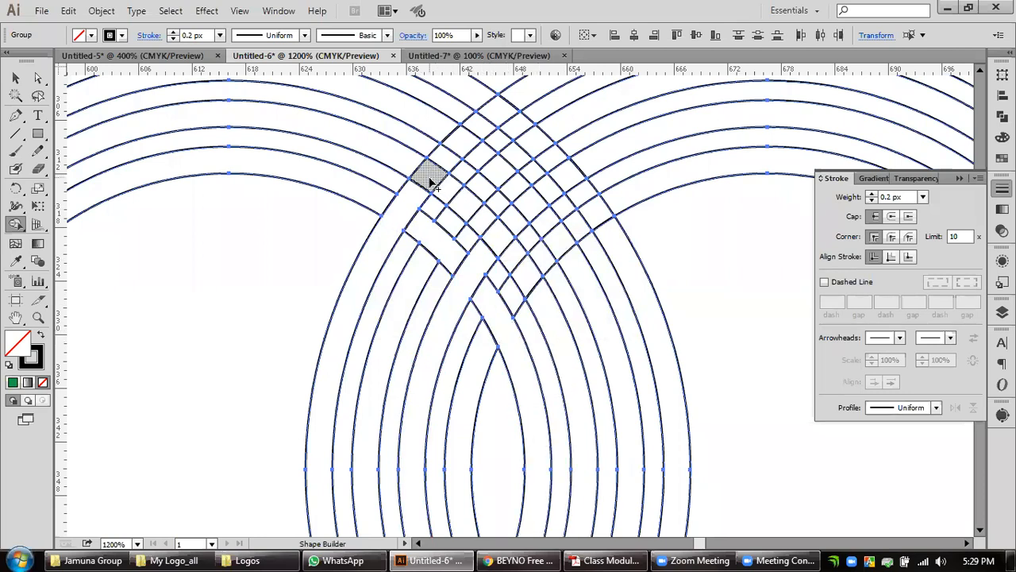
# Merge the remaining segments of the upper crossing to complete its over-and-under weave, and deselect the rings.
pyautogui.moveTo(404, 164); pyautogui.dragTo(469, 214)
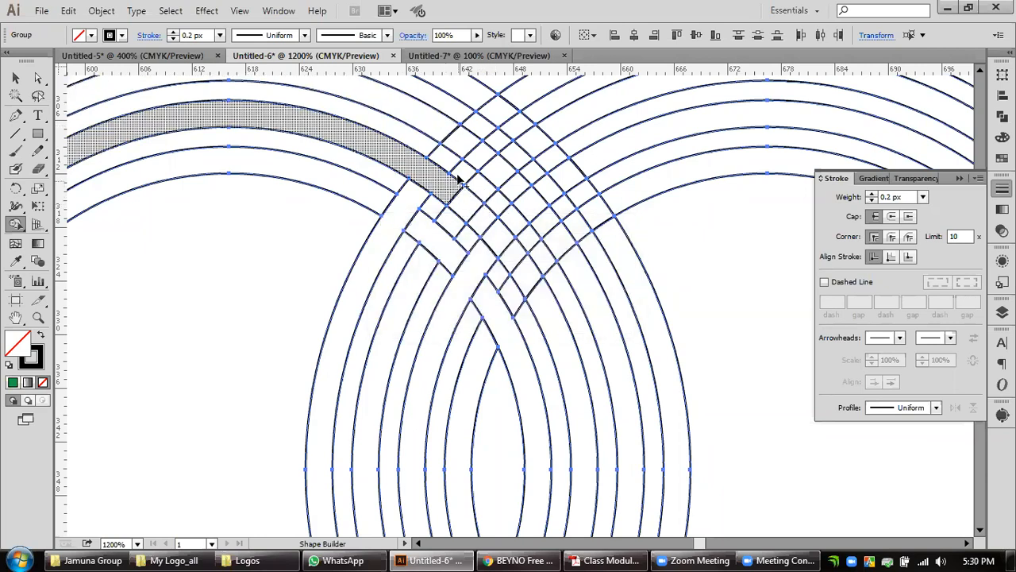
pyautogui.moveTo(448, 161)
pyautogui.mouseDown()
pyautogui.moveTo(498, 112)
pyautogui.moveTo(514, 124)
pyautogui.moveTo(512, 161)
pyautogui.moveTo(561, 127)
pyautogui.moveTo(513, 159)
pyautogui.moveTo(504, 179)
pyautogui.moveTo(522, 196)
pyautogui.mouseUp()
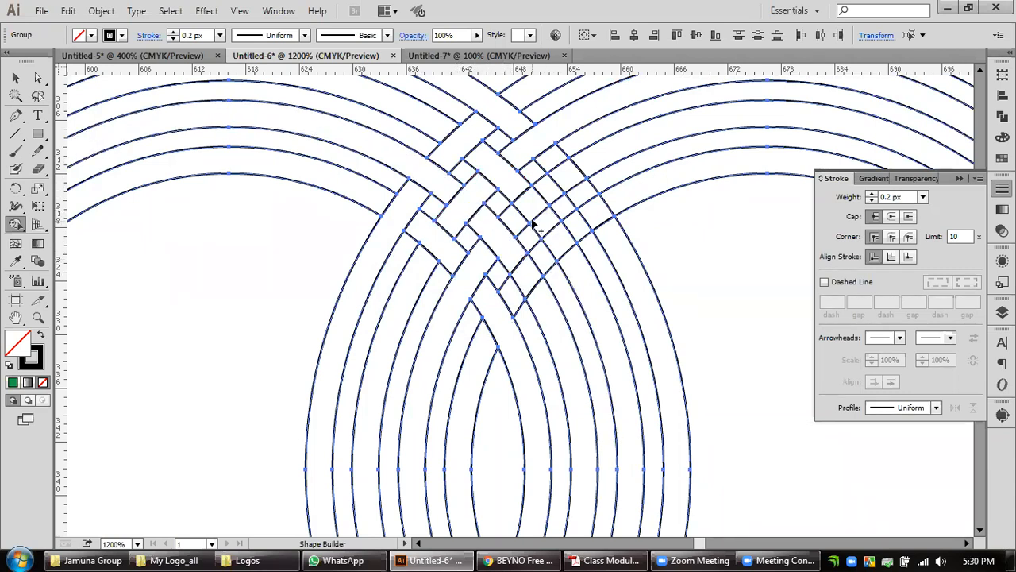
pyautogui.moveTo(517, 218); pyautogui.dragTo(553, 192)
pyautogui.moveTo(548, 155)
pyautogui.mouseDown()
pyautogui.moveTo(585, 204)
pyautogui.moveTo(567, 220)
pyautogui.moveTo(573, 259)
pyautogui.moveTo(525, 274)
pyautogui.moveTo(519, 301)
pyautogui.mouseUp()
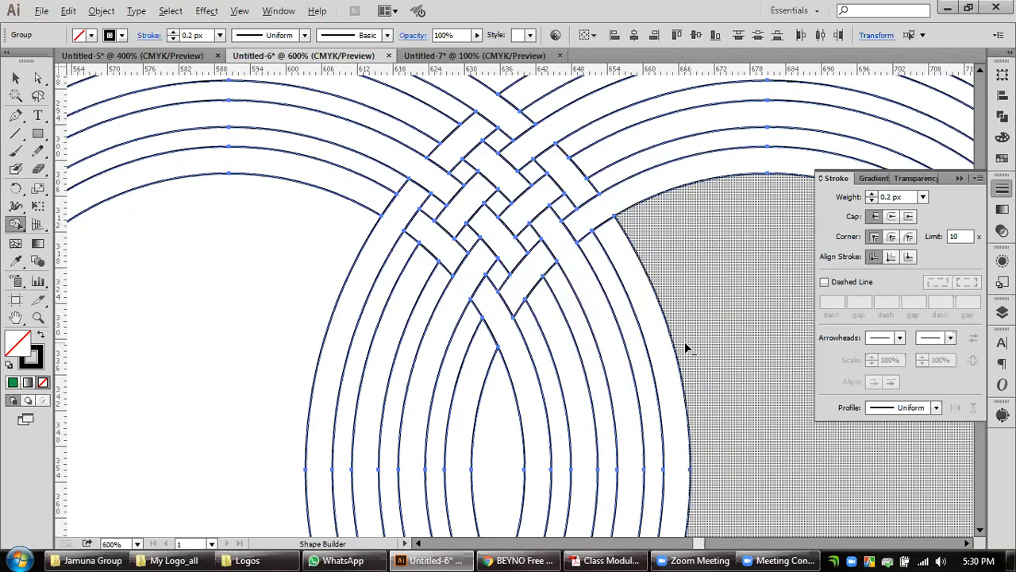
pyautogui.scroll(-2, 684, 342)
pyautogui.click(15, 77)
pyautogui.click(91, 124)
pyautogui.press('space')
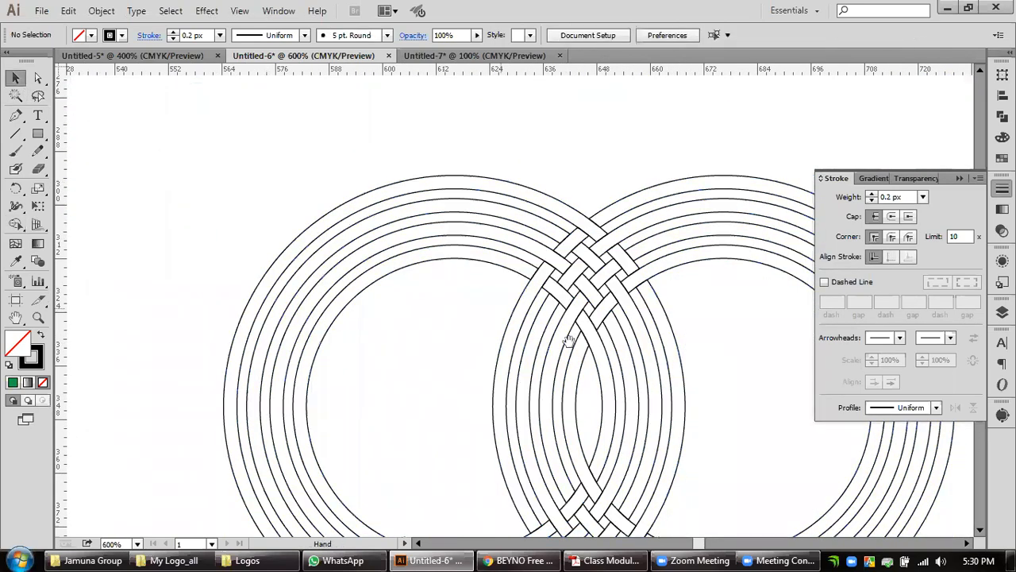
pyautogui.scroll(-1, 568, 340)
pyautogui.scroll(-1, 547, 305)
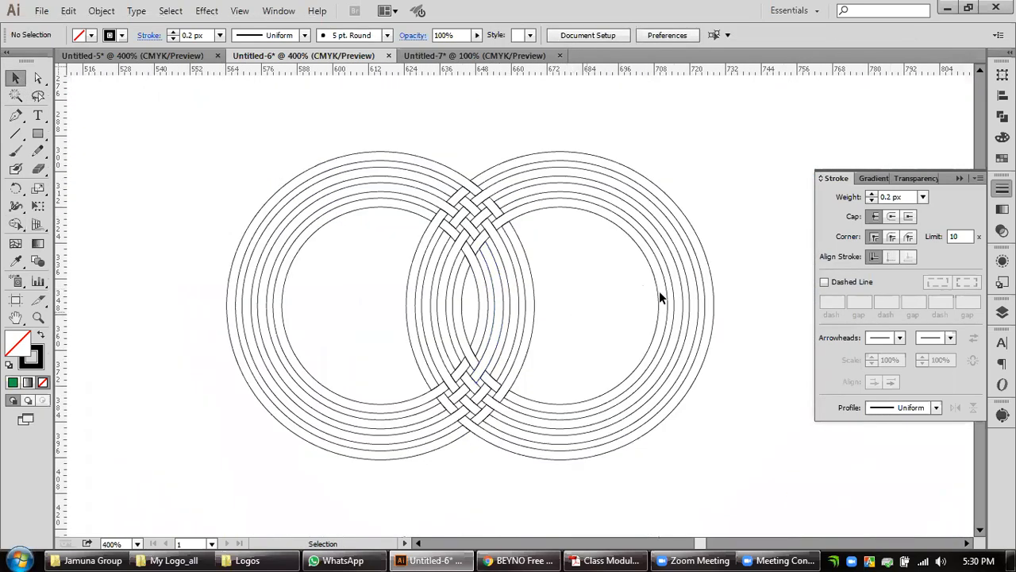
# Ungroup the combined group that joins the right set's outer ring with the left set's inner ring.
pyautogui.scroll(-1, 739, 254)
pyautogui.press('space')
pyautogui.moveTo(767, 225); pyautogui.dragTo(727, 231)
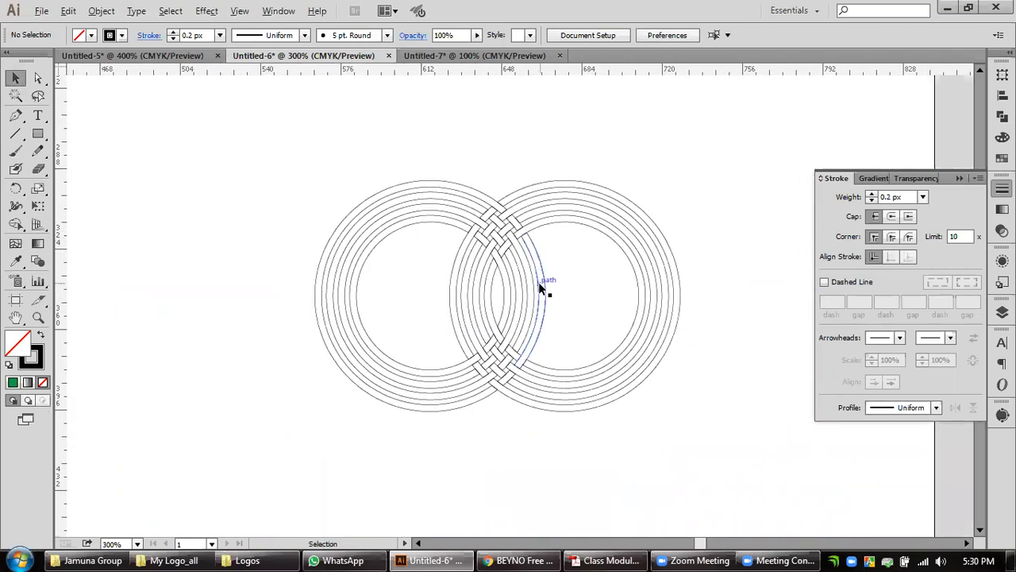
pyautogui.scroll(1, 538, 281)
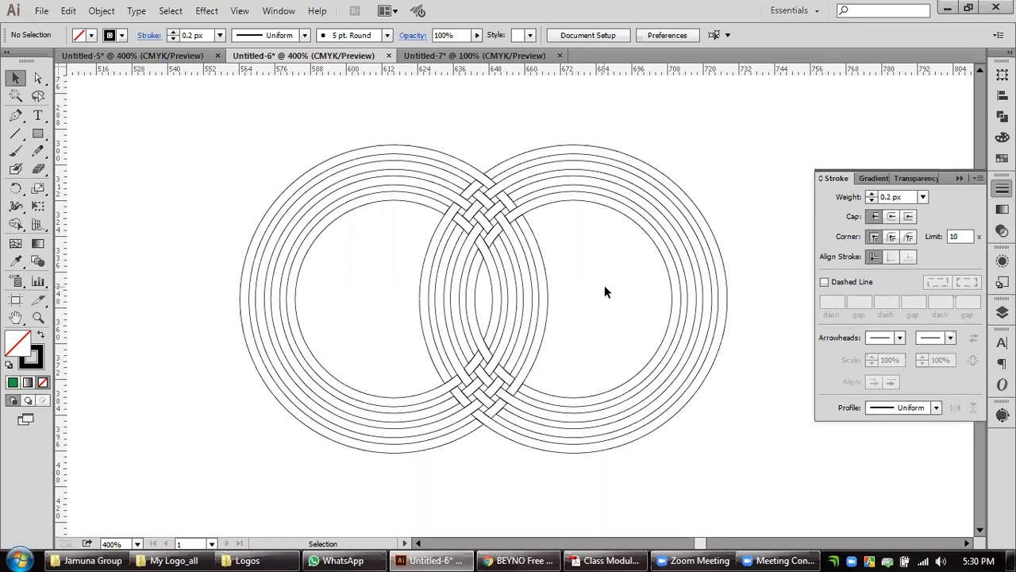
pyautogui.click(725, 288)
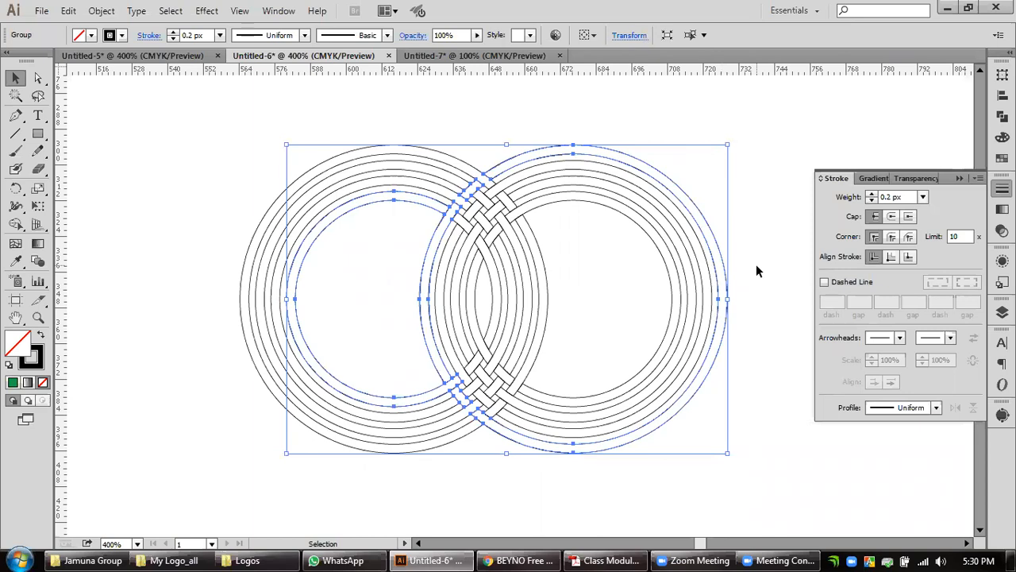
pyautogui.rightClick(441, 363)
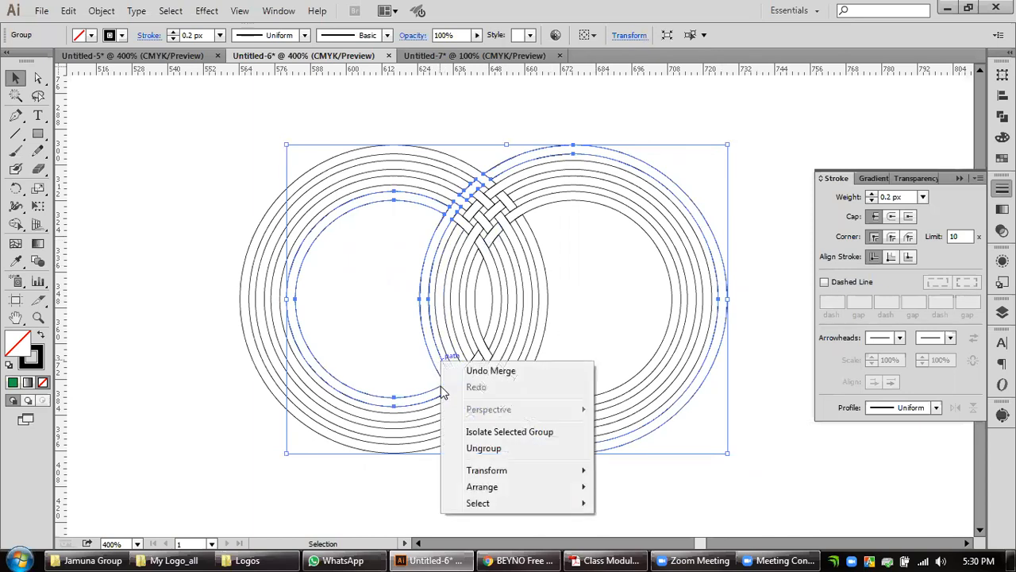
pyautogui.click(458, 447)
pyautogui.click(469, 496)
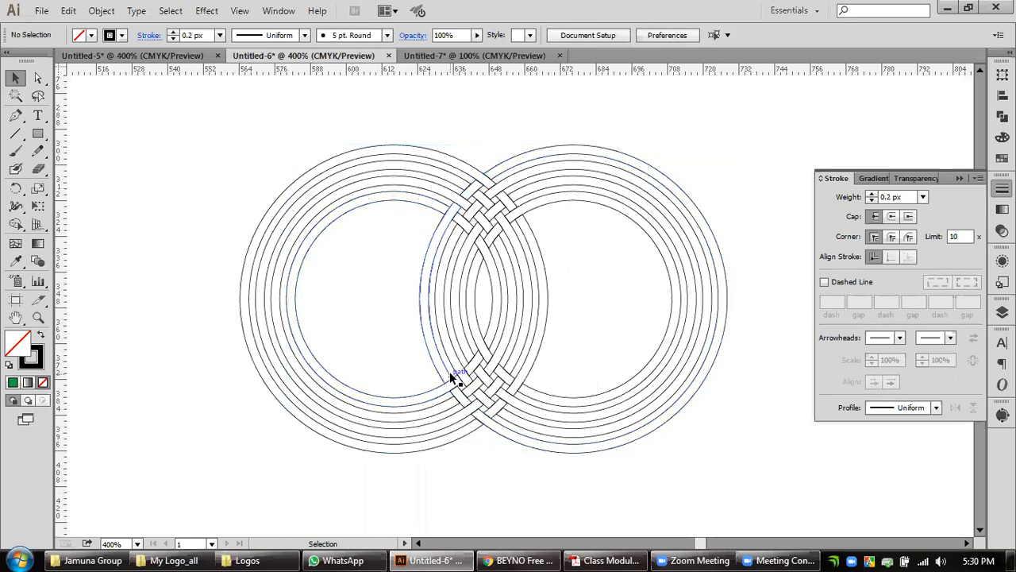
pyautogui.click(449, 370)
pyautogui.click(473, 446)
# Select single rings in both sets to check how their woven pieces are grouped.
pyautogui.click(458, 374)
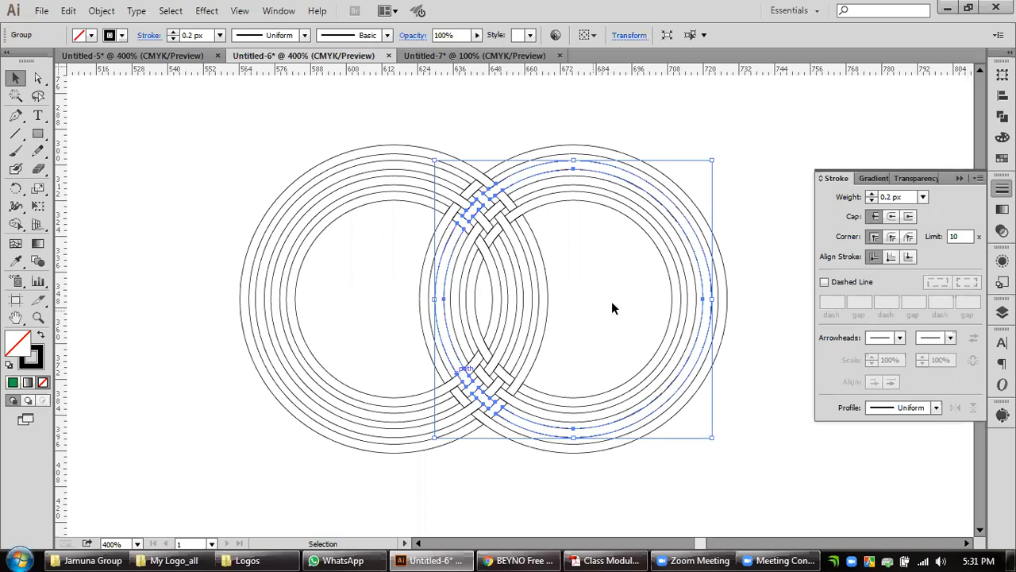
pyautogui.click(747, 284)
pyautogui.click(472, 165)
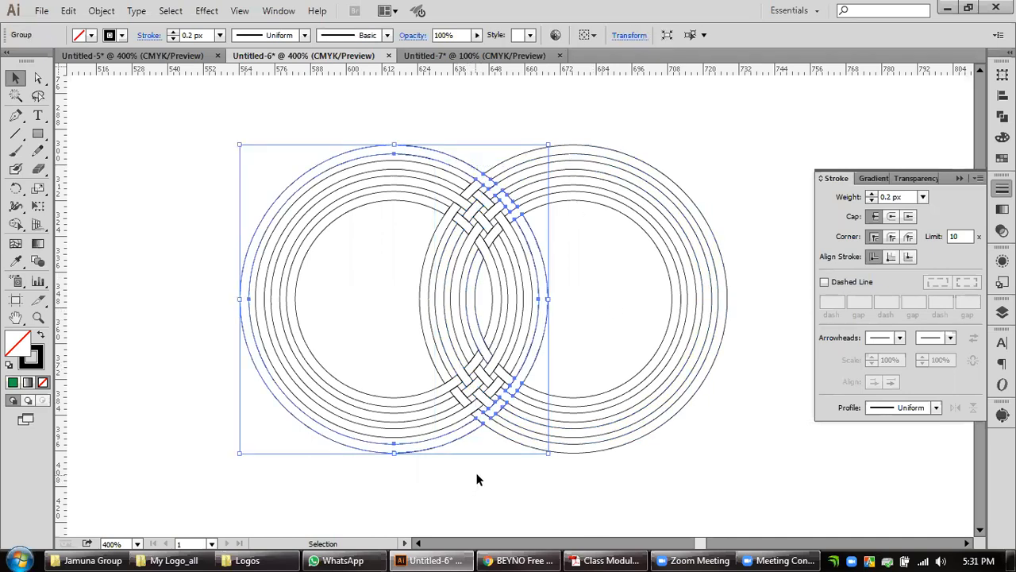
# Select all the interlaced rings and move them to the blank area below the dark logo panel.
pyautogui.scroll(-2, 635, 390)
pyautogui.press('space')
pyautogui.moveTo(633, 435); pyautogui.dragTo(744, 356)
pyautogui.moveTo(756, 406); pyautogui.dragTo(529, 194)
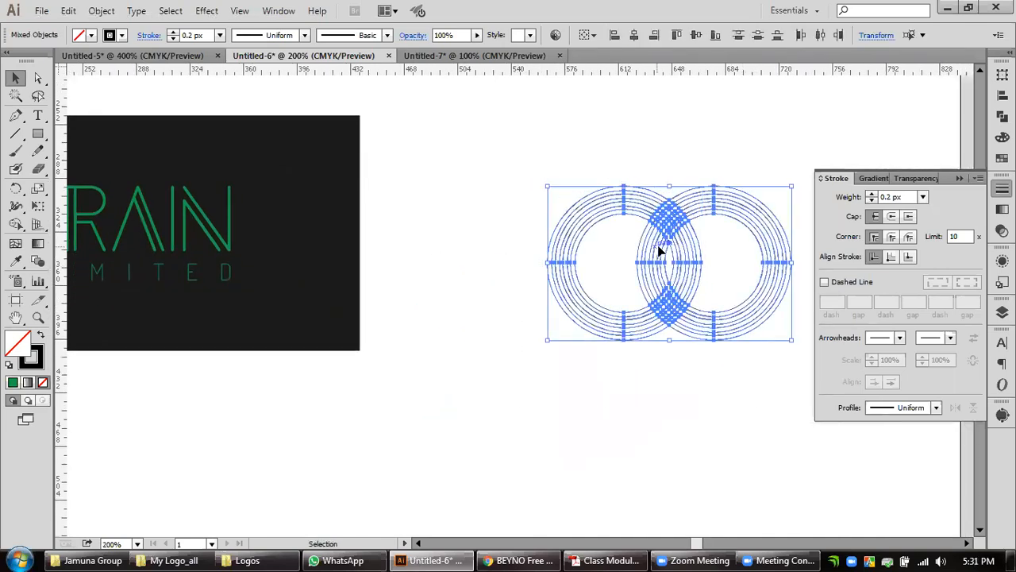
pyautogui.moveTo(658, 252); pyautogui.dragTo(235, 451)
pyautogui.press('space')
pyautogui.moveTo(359, 442); pyautogui.dragTo(608, 363)
# Scale the interlaced rings down proportionally beneath the logo panel and deselect them.
pyautogui.moveTo(617, 456); pyautogui.dragTo(727, 452)
pyautogui.press('space')
pyautogui.moveTo(619, 421); pyautogui.dragTo(438, 406)
pyautogui.click(624, 406)
pyautogui.scroll(1, 457, 402)
pyautogui.moveTo(467, 274); pyautogui.dragTo(538, 296)
pyautogui.scroll(1, 603, 349)
pyautogui.click(603, 362)
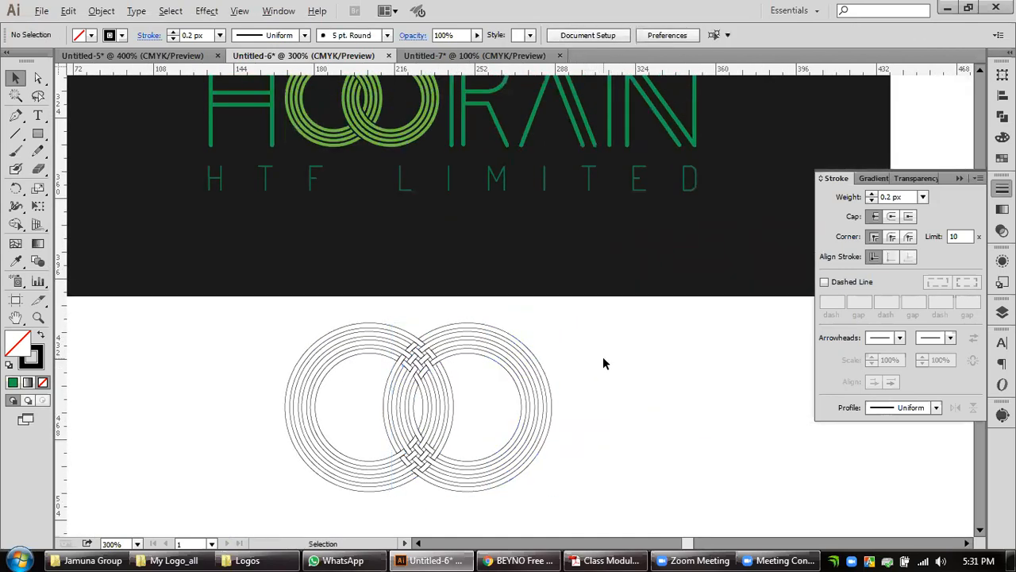
# Scale all the interlaced rings down again to roughly the width of the logo's double O, and deselect them.
pyautogui.scroll(-1, 603, 363)
pyautogui.press('space')
pyautogui.moveTo(618, 341); pyautogui.dragTo(605, 360)
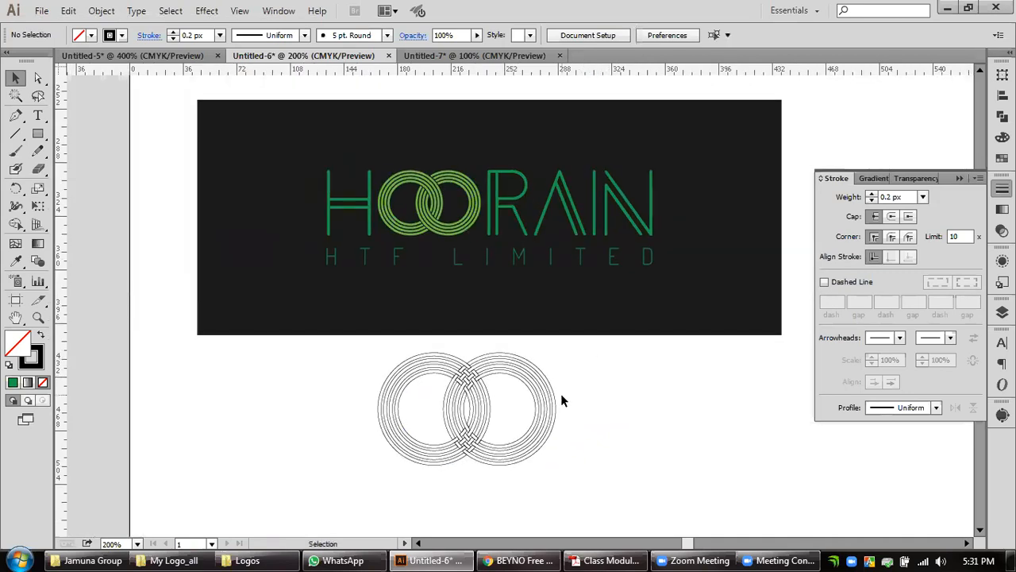
pyautogui.moveTo(555, 466); pyautogui.dragTo(347, 373)
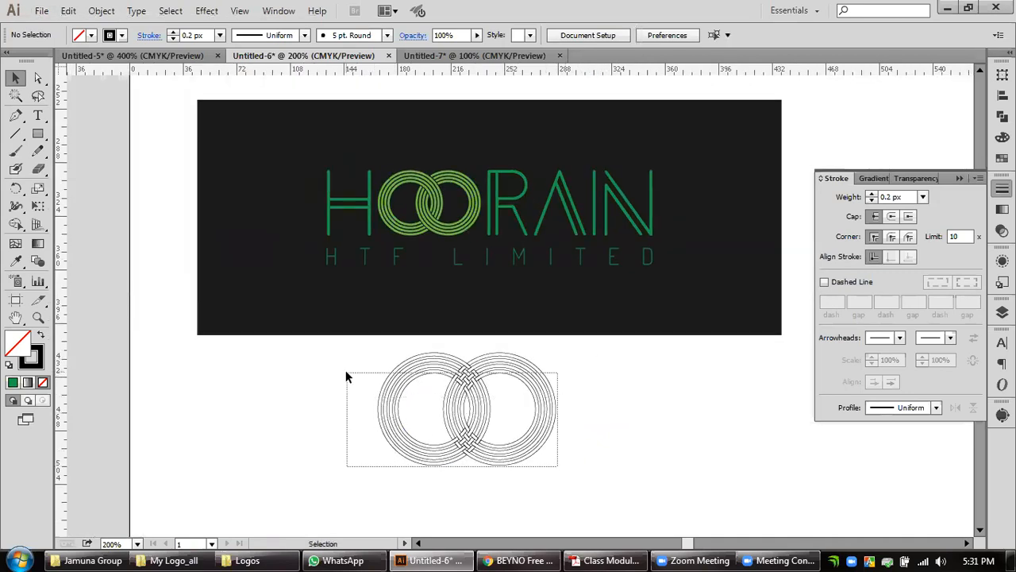
pyautogui.click(690, 390)
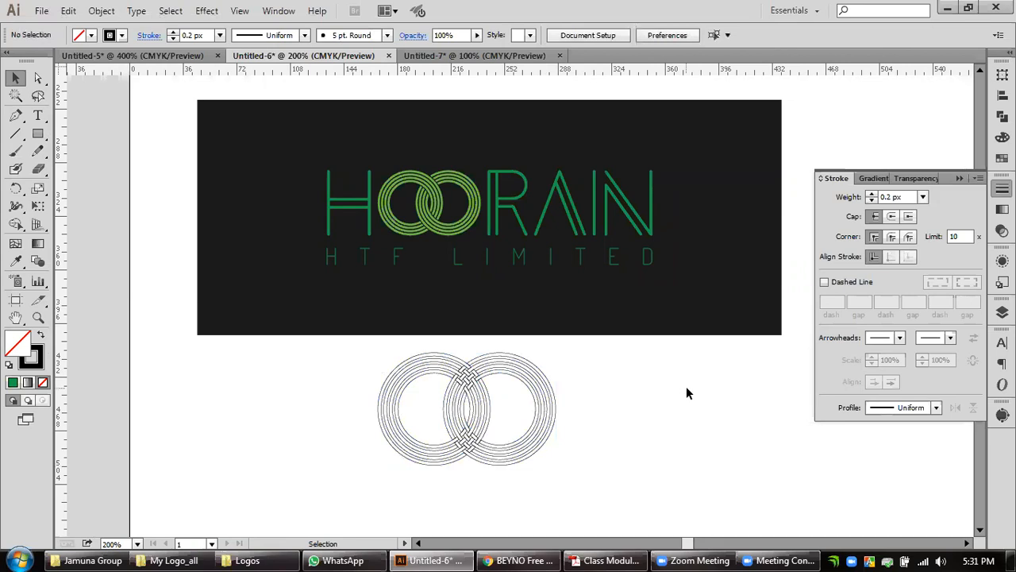
pyautogui.moveTo(553, 463)
pyautogui.mouseDown()
pyautogui.moveTo(385, 347)
pyautogui.moveTo(430, 391)
pyautogui.mouseUp()
pyautogui.moveTo(556, 466); pyautogui.dragTo(490, 422)
pyautogui.scroll(3, 465, 408)
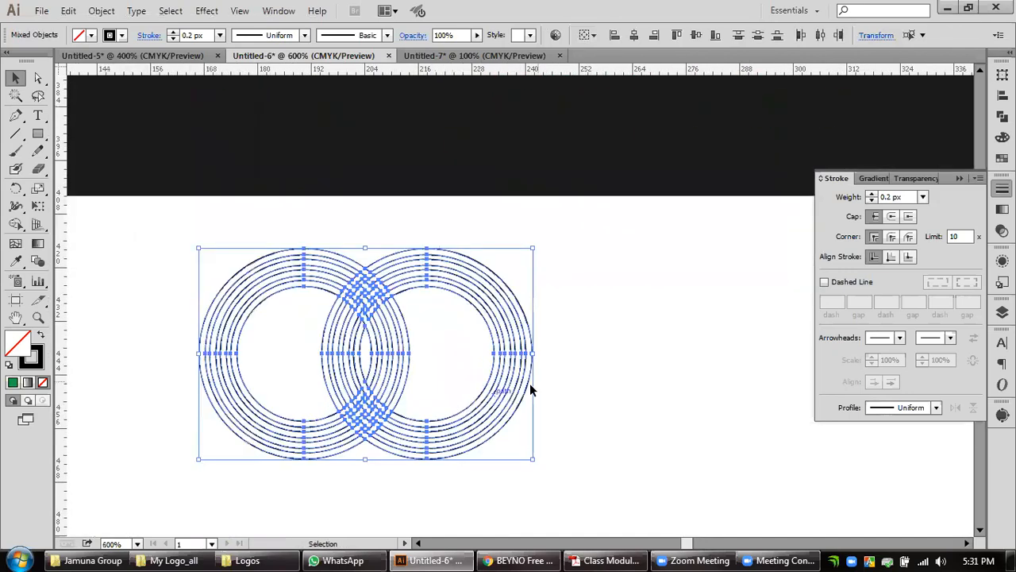
pyautogui.click(624, 328)
pyautogui.moveTo(628, 326); pyautogui.dragTo(573, 373)
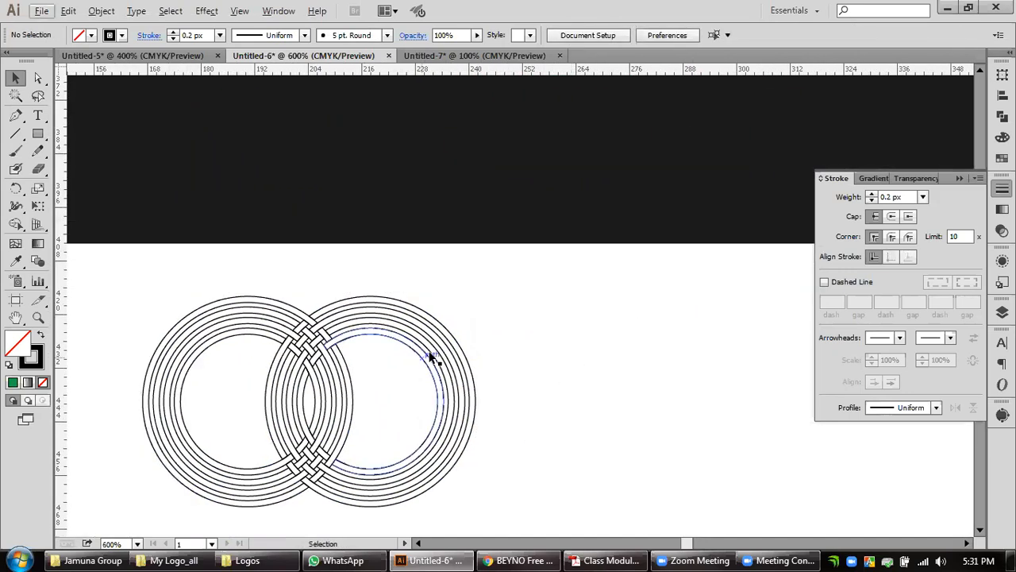
# Fill the right set's outer ring with the light green sampled from the logo's double O using the Eyedropper.
pyautogui.scroll(-2, 537, 343)
pyautogui.click(505, 356)
pyautogui.press('i')
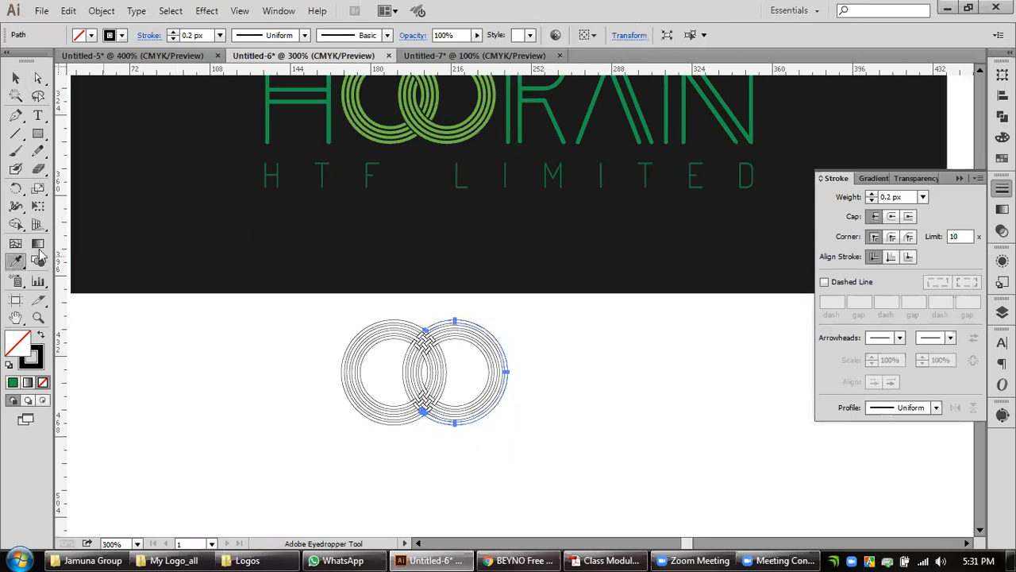
pyautogui.click(451, 121)
pyautogui.press('v')
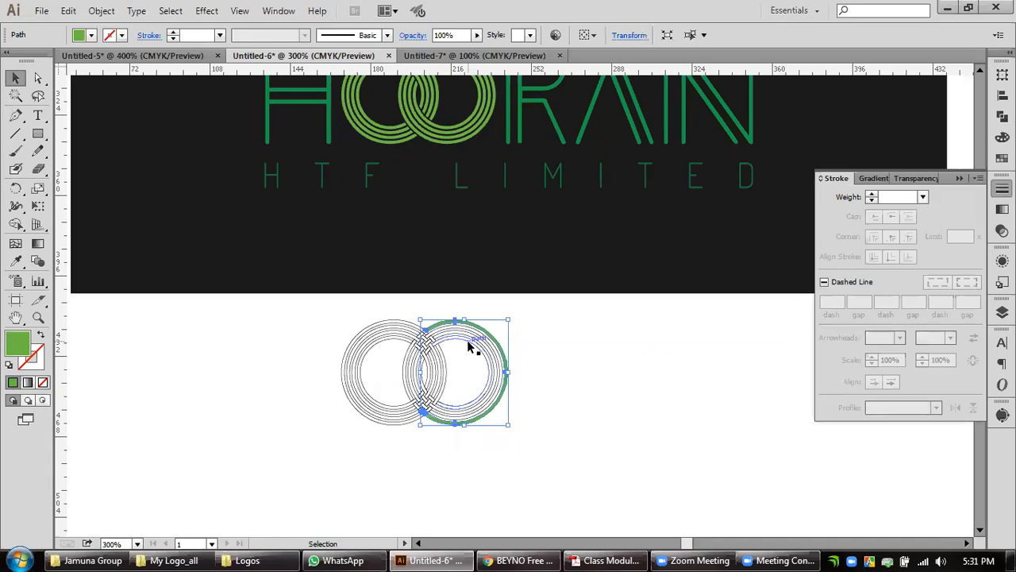
# Fill the left set's outer ring with the dark green sampled from the logo's lettering, and deselect it.
pyautogui.click(383, 322)
pyautogui.click(15, 261)
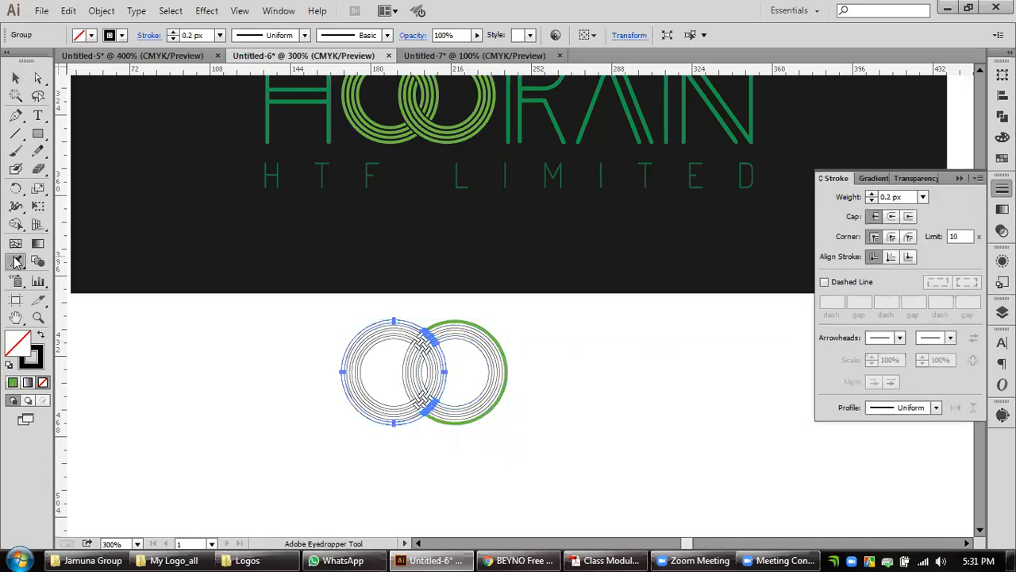
pyautogui.click(602, 104)
pyautogui.click(15, 78)
pyautogui.click(585, 447)
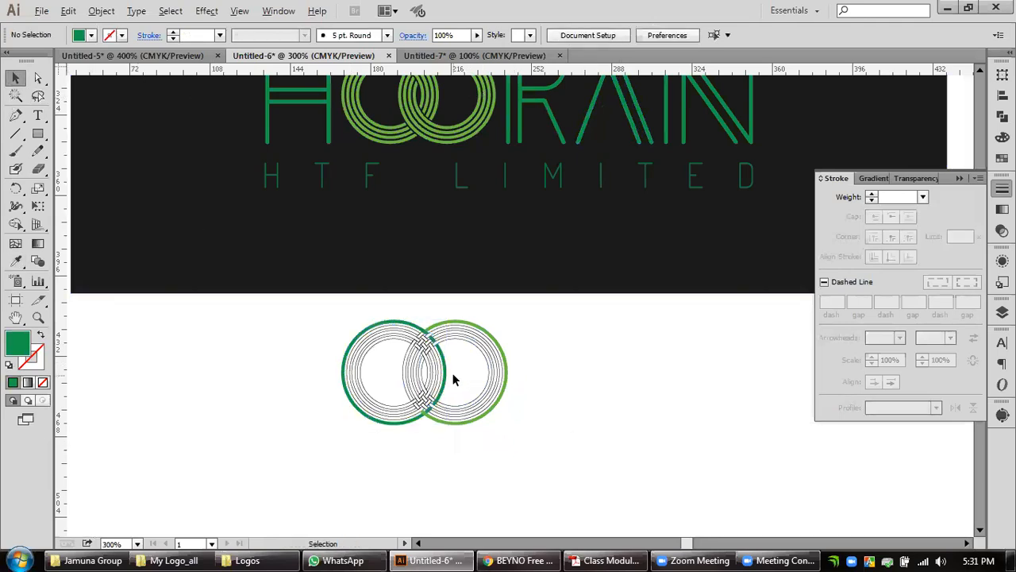
# Recolour the right set's outer ring with white sampled from the blank artboard, and set its stroke weight to 0.2 px.
pyautogui.scroll(3, 446, 374)
pyautogui.press('space')
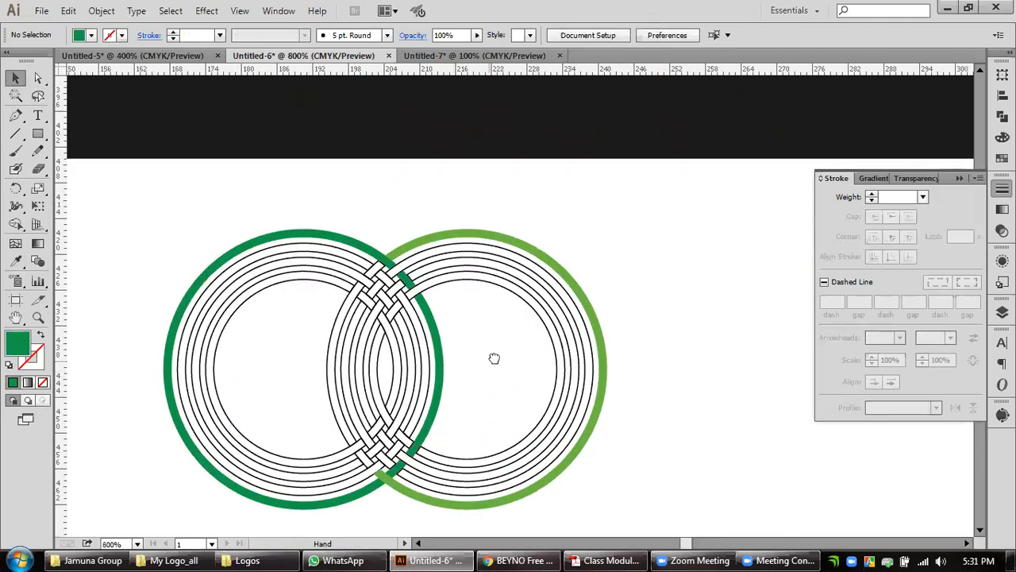
pyautogui.moveTo(491, 360); pyautogui.dragTo(513, 343)
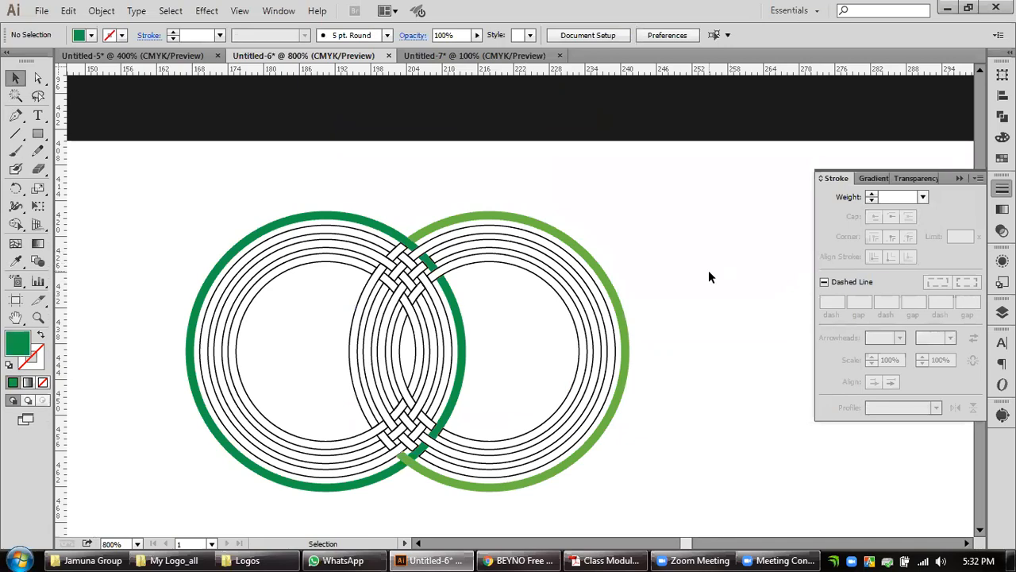
pyautogui.click(624, 337)
pyautogui.click(16, 262)
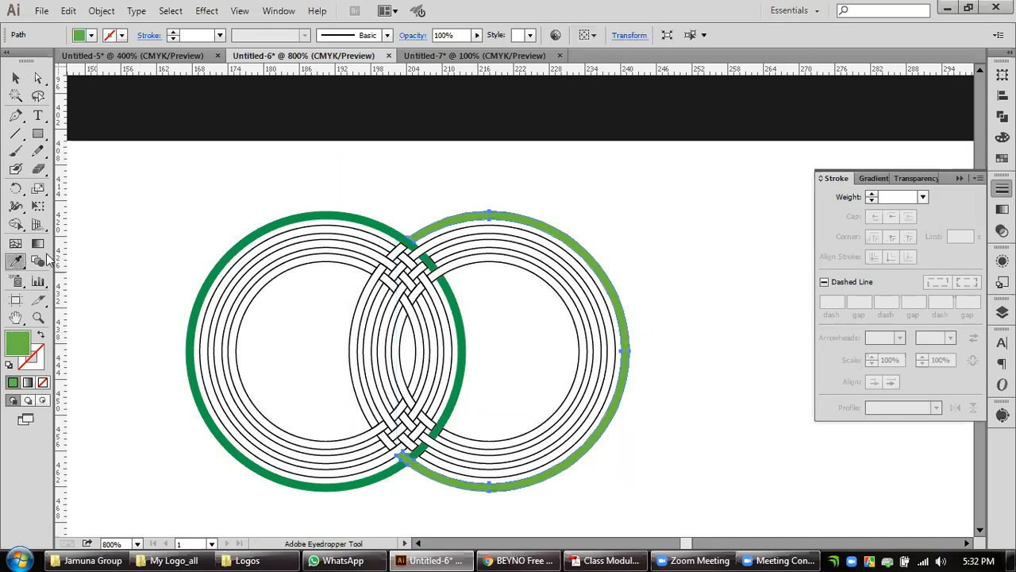
pyautogui.click(190, 195)
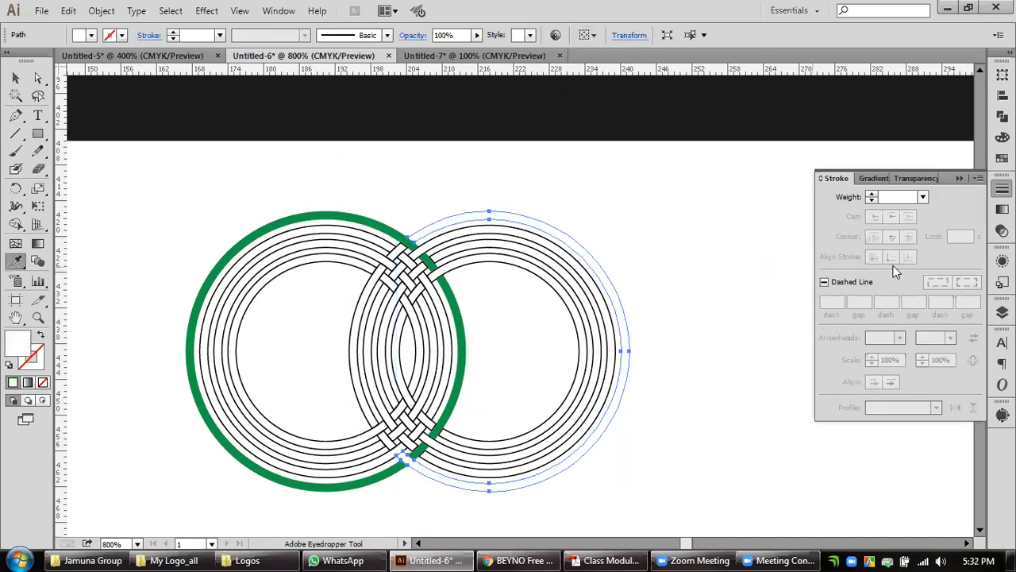
pyautogui.click(900, 196)
pyautogui.write('.2')
pyautogui.press('Return')
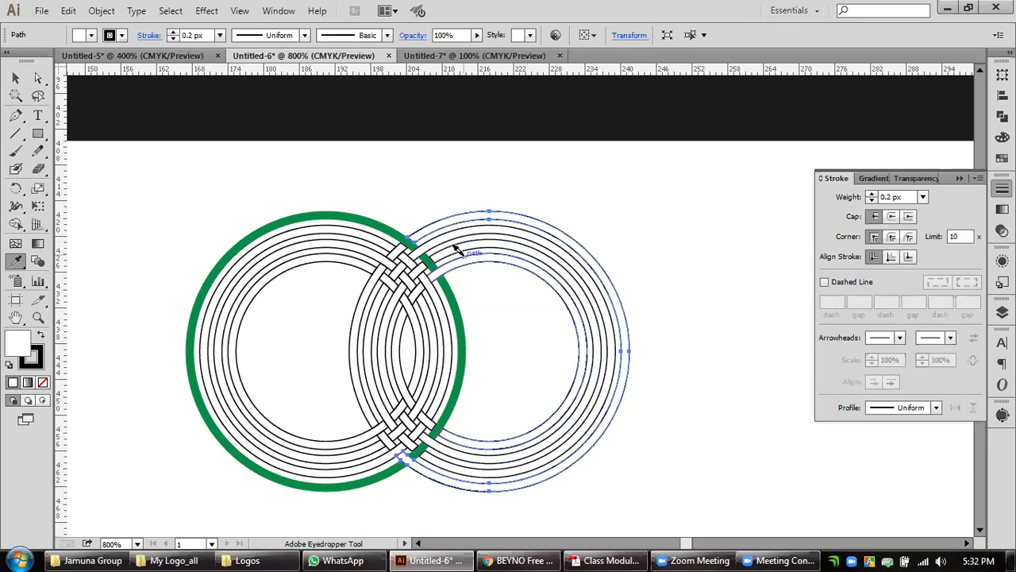
# Select all rings of the left set and apply the black outline colour sampled from the right set's outer ring.
pyautogui.scroll(1, 433, 270)
pyautogui.scroll(1, 413, 291)
pyautogui.scroll(-1, 414, 290)
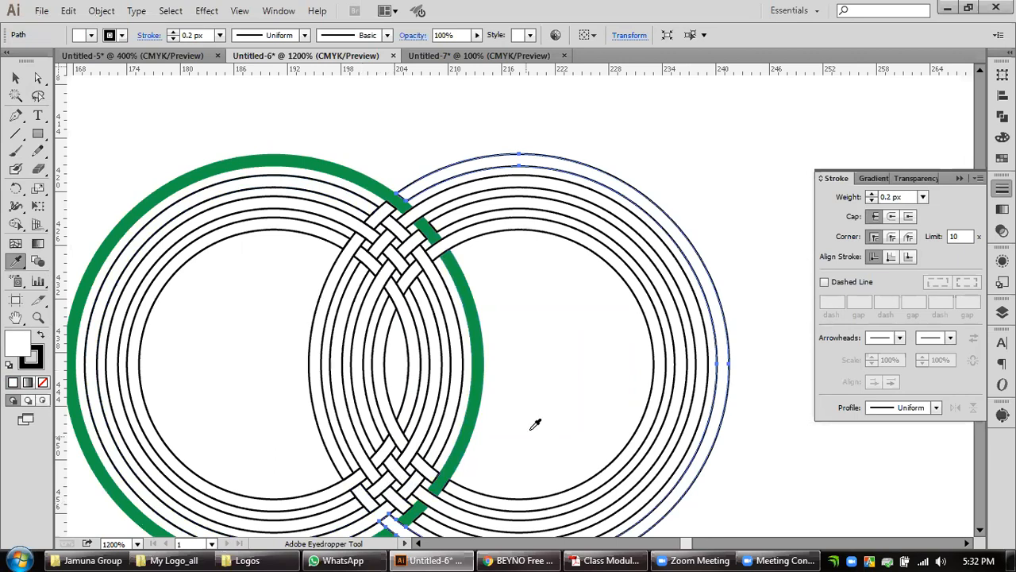
pyautogui.scroll(-3, 535, 424)
pyautogui.click(17, 78)
pyautogui.press('space')
pyautogui.moveTo(211, 215); pyautogui.dragTo(353, 262)
pyautogui.moveTo(177, 199); pyautogui.dragTo(327, 326)
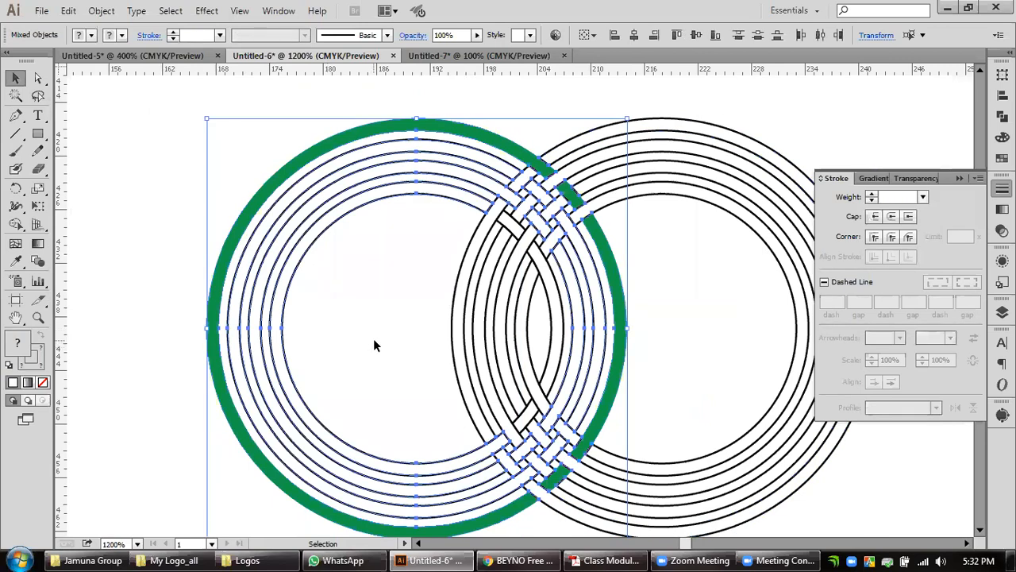
pyautogui.click(15, 261)
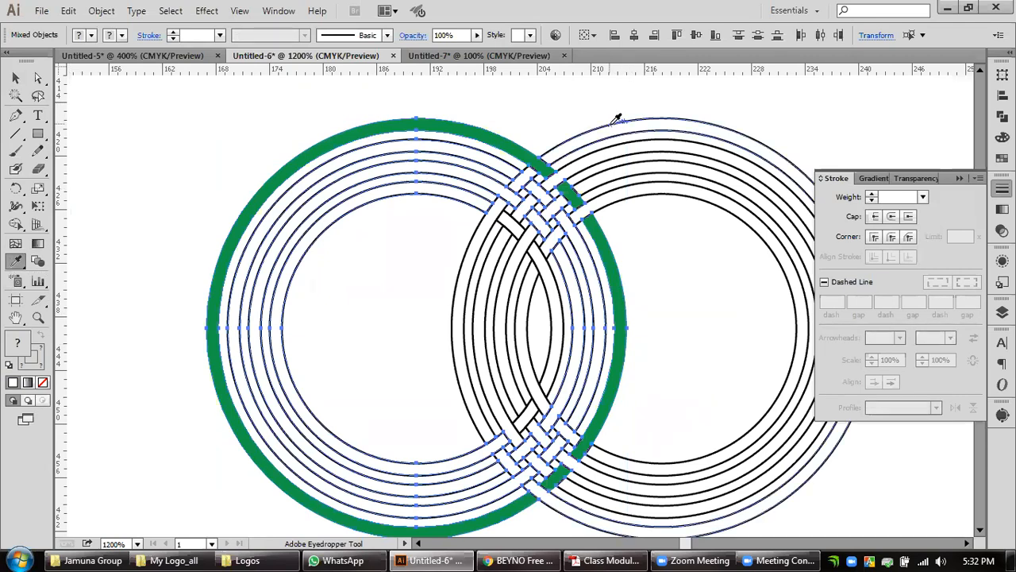
pyautogui.click(617, 119)
pyautogui.click(15, 77)
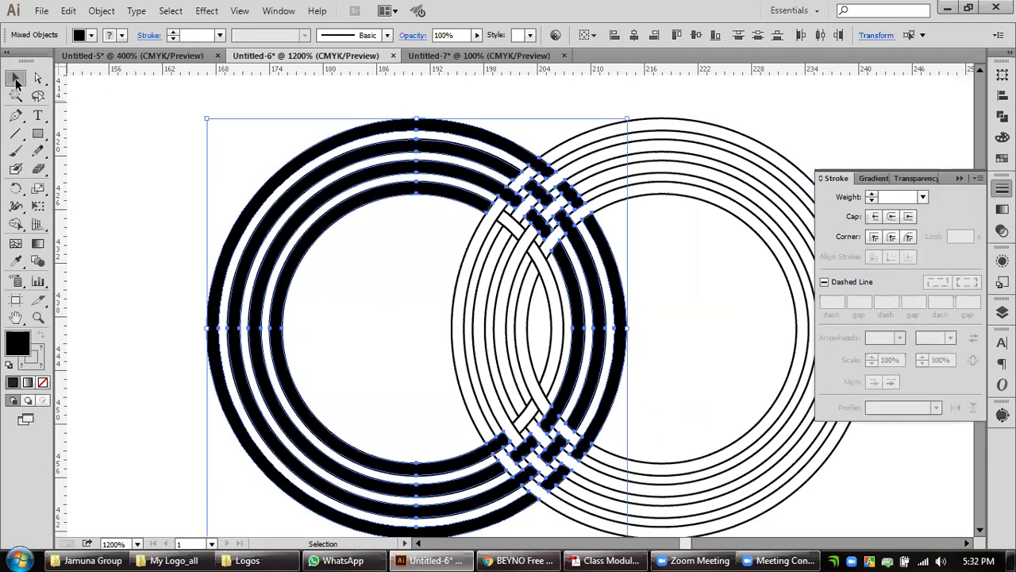
# Try to give the left rings a white stroke sampled from the blank artboard with the Eyedropper.
pyautogui.click(41, 365)
pyautogui.click(15, 262)
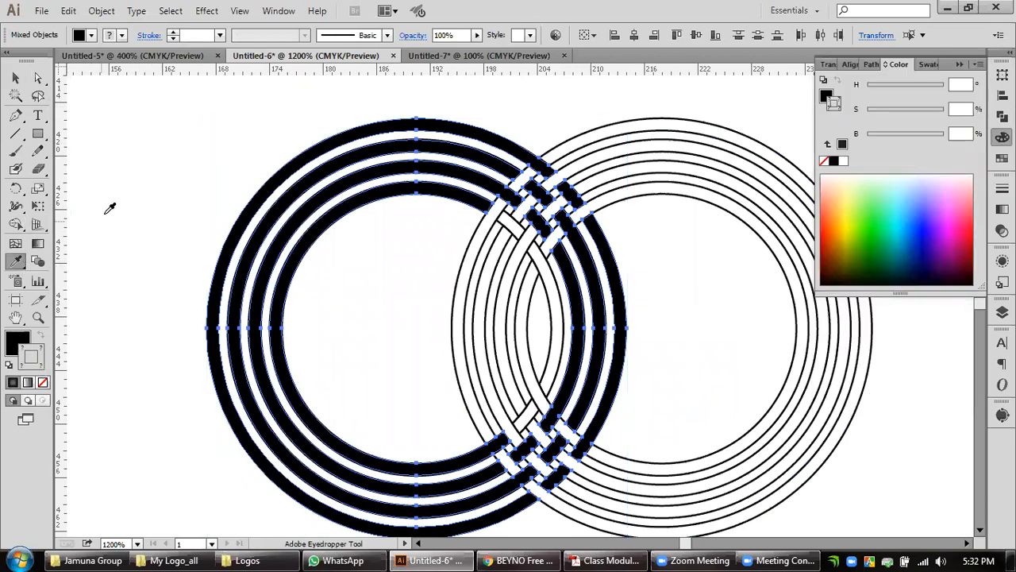
pyautogui.click(118, 202)
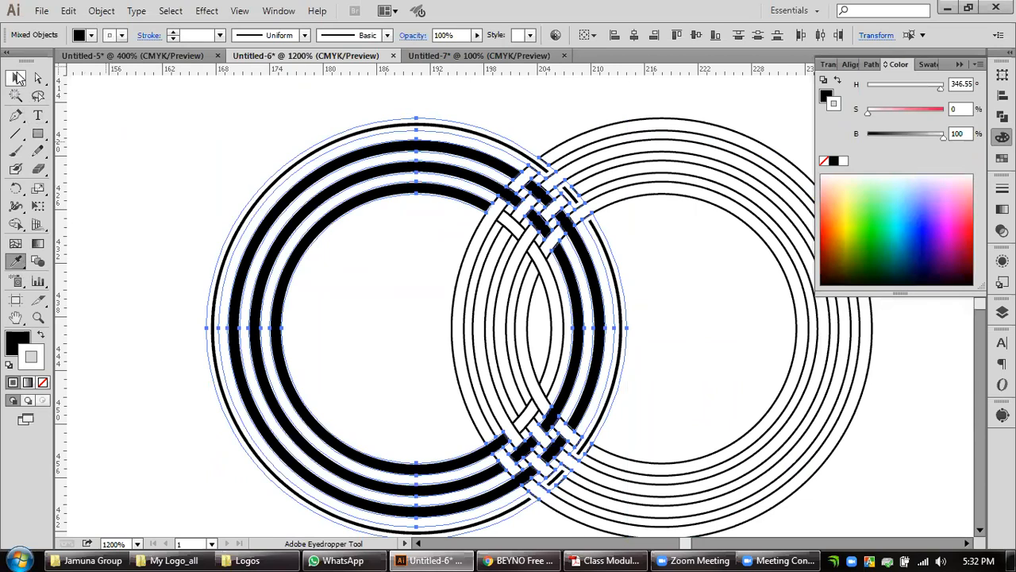
pyautogui.click(16, 77)
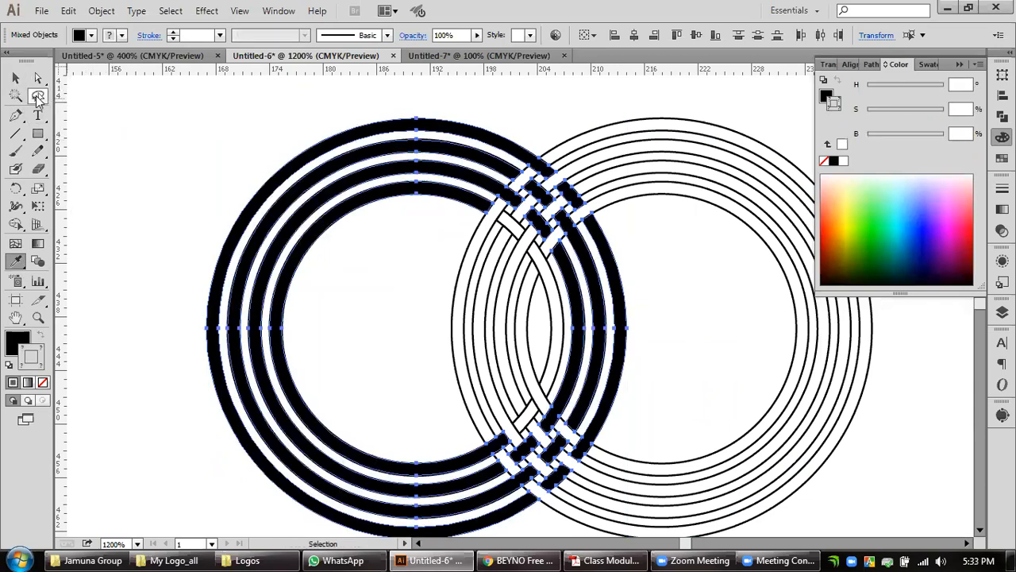
# Try pulling the left set's outer black ring out of the weave, and undo the move.
pyautogui.click(107, 154)
pyautogui.click(232, 418)
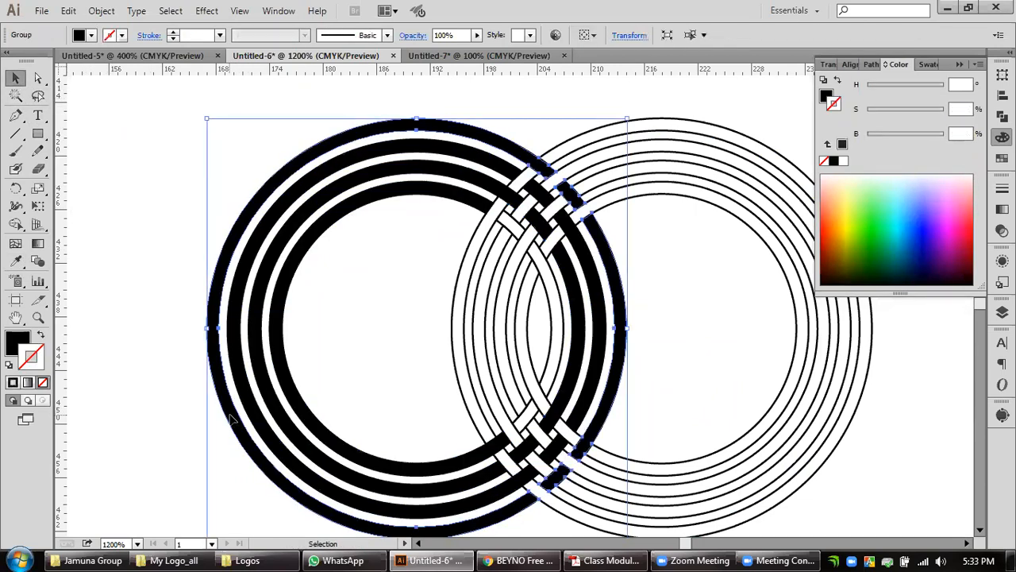
pyautogui.click(123, 369)
pyautogui.moveTo(145, 248); pyautogui.dragTo(324, 357)
pyautogui.click(83, 363)
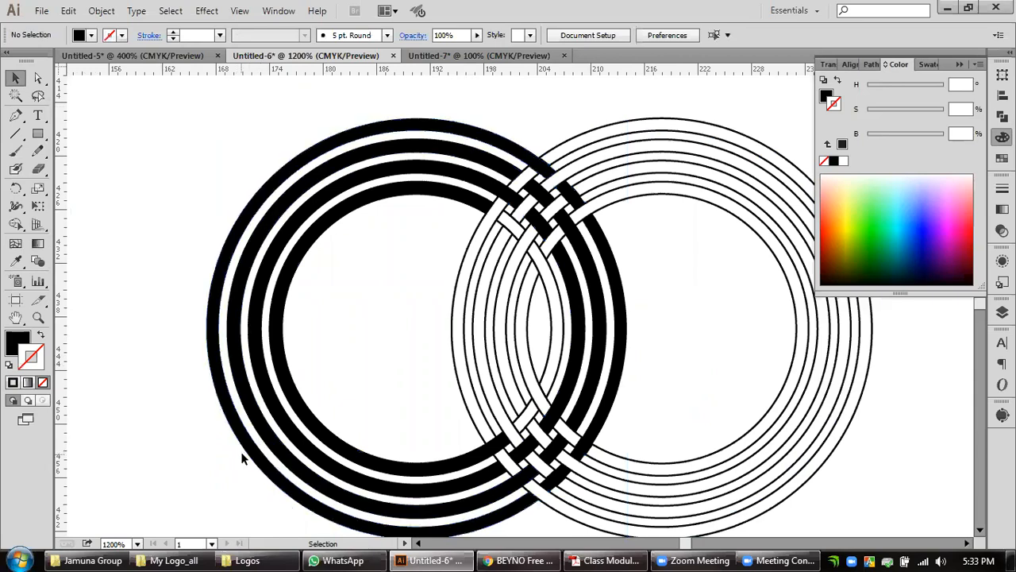
pyautogui.moveTo(253, 457); pyautogui.dragTo(111, 457)
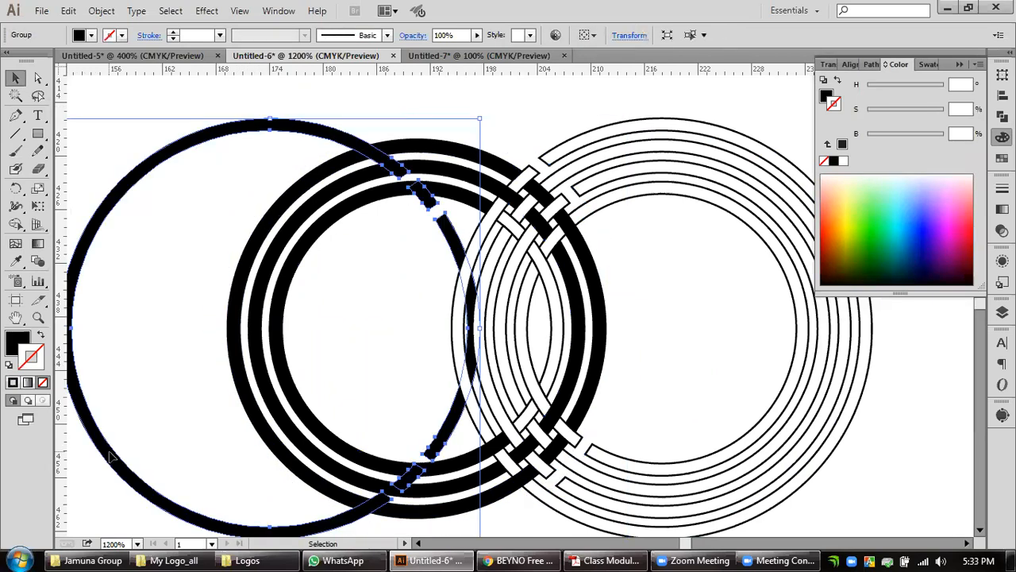
pyautogui.hotkey('ctrl', 'z')
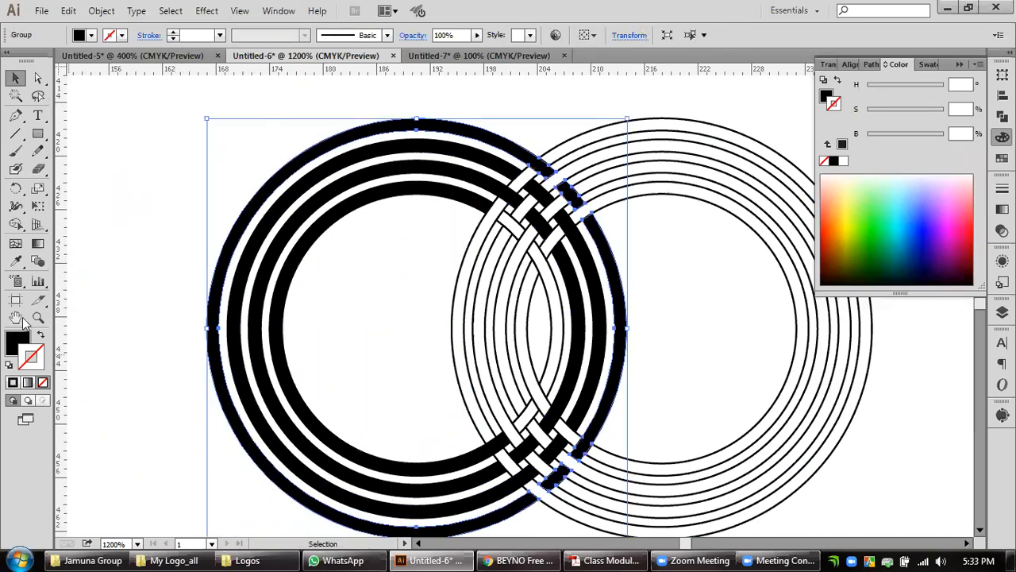
# Give the left set's outer ring the black outline sampled from the ring just inside it with the Eyedropper.
pyautogui.click(15, 261)
pyautogui.click(232, 325)
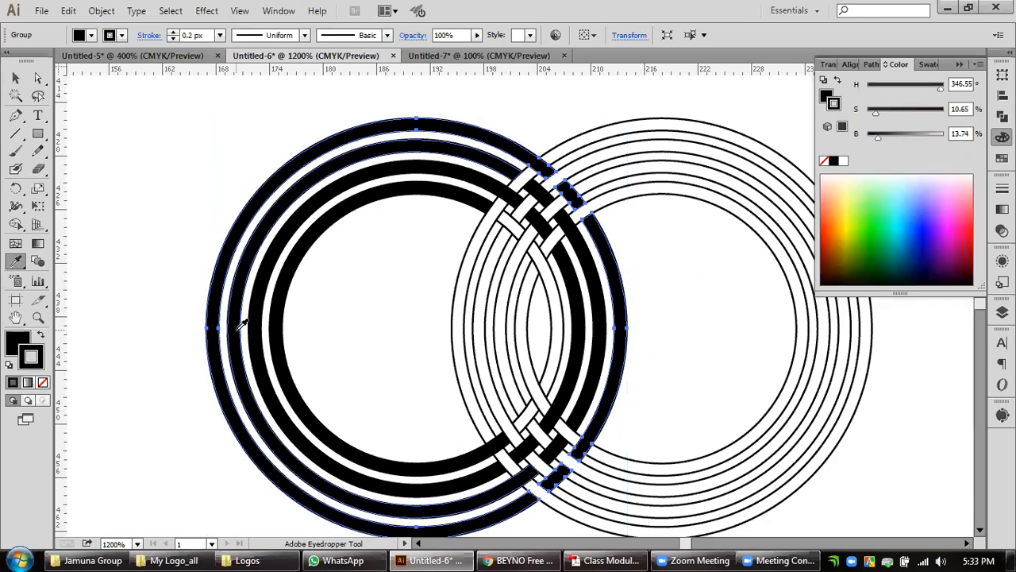
pyautogui.click(15, 78)
pyautogui.click(174, 241)
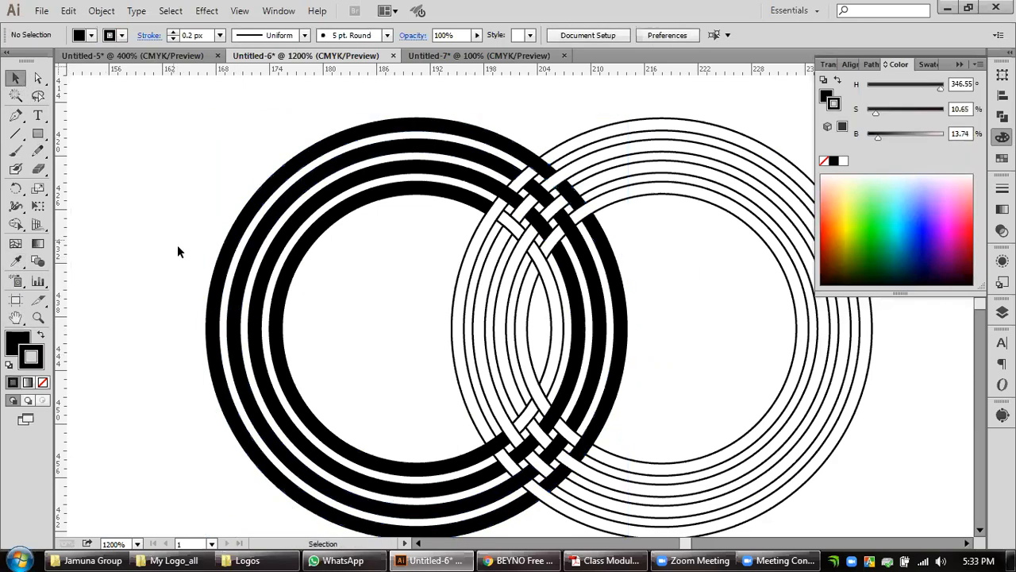
# Draw a rectangle about 216 by 80 px below the interwoven rings, overlapping their lower edge.
pyautogui.scroll(-2, 742, 353)
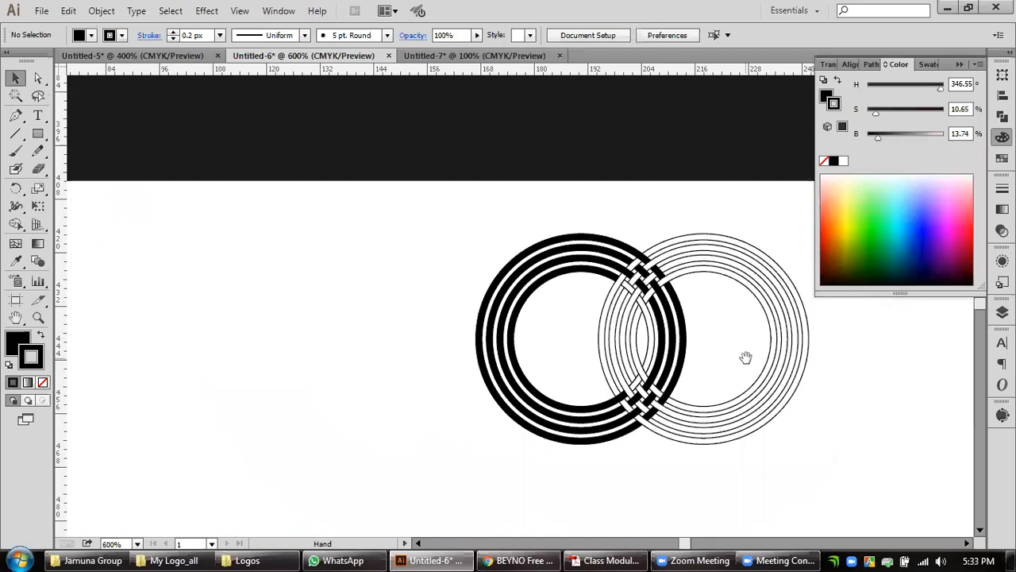
pyautogui.moveTo(746, 358); pyautogui.dragTo(585, 345)
pyautogui.moveTo(706, 209); pyautogui.dragTo(270, 461)
pyautogui.press('v')
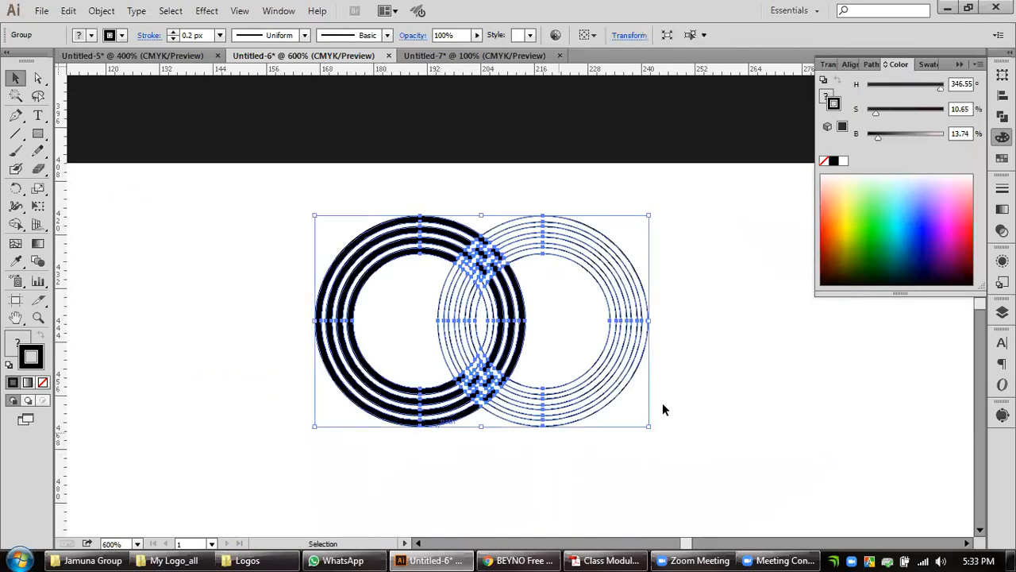
pyautogui.scroll(-1, 694, 375)
pyautogui.moveTo(697, 359); pyautogui.dragTo(546, 224)
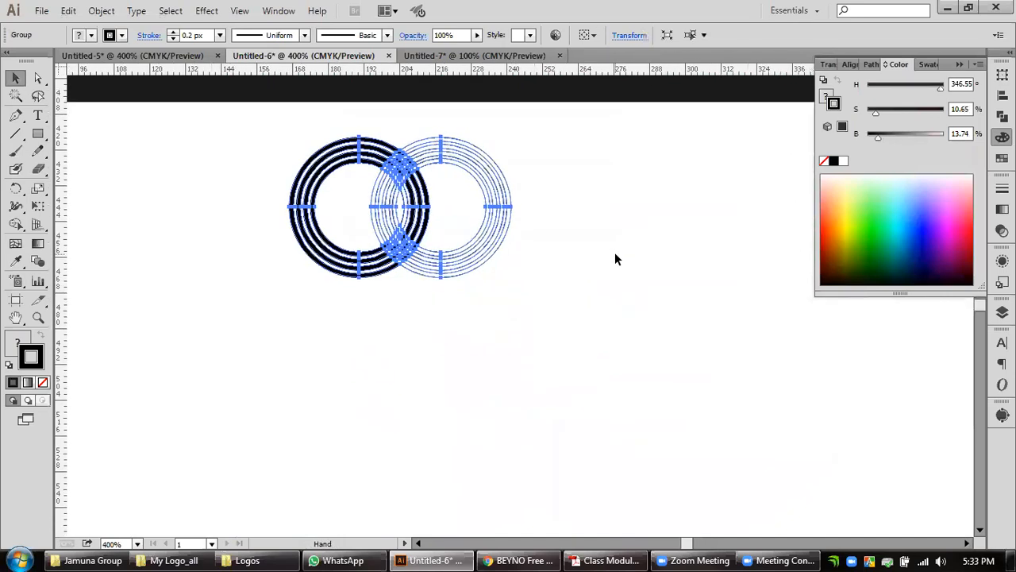
pyautogui.click(37, 134)
pyautogui.moveTo(198, 263); pyautogui.dragTo(840, 501)
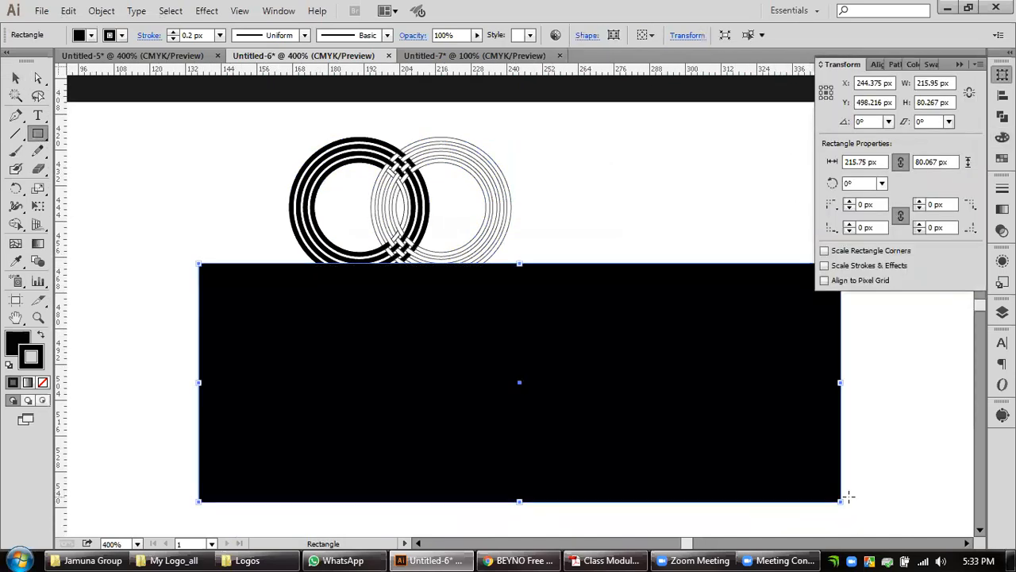
# Remove the rectangle's stroke and make its fill grey with 0% saturation and 46% brightness.
pyautogui.click(15, 78)
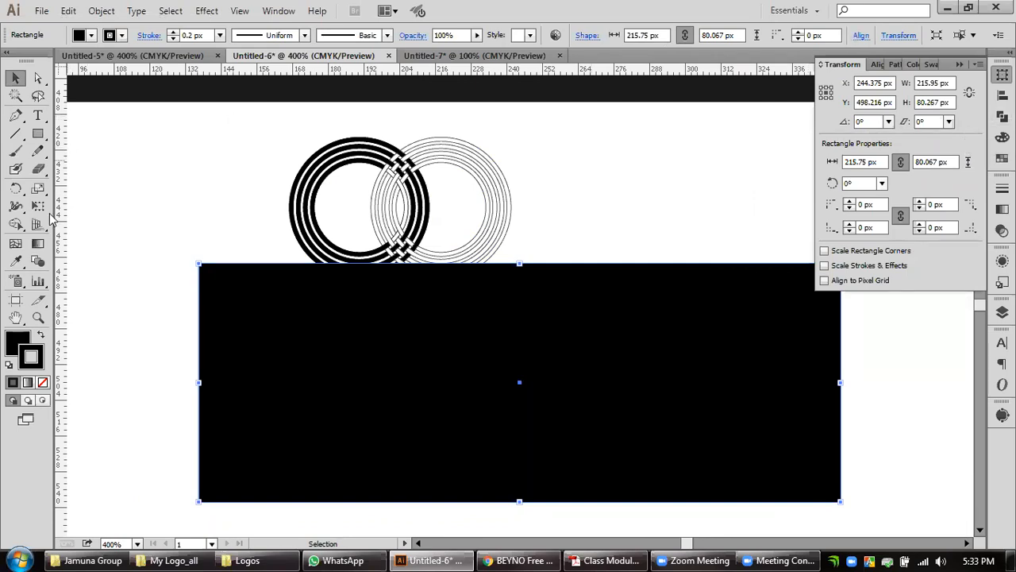
pyautogui.click(12, 342)
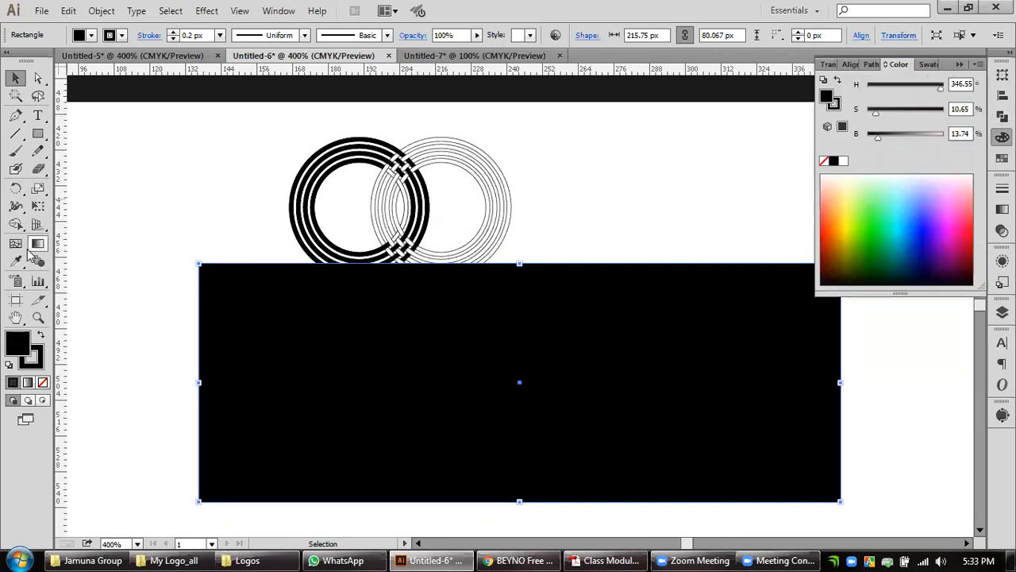
pyautogui.click(43, 383)
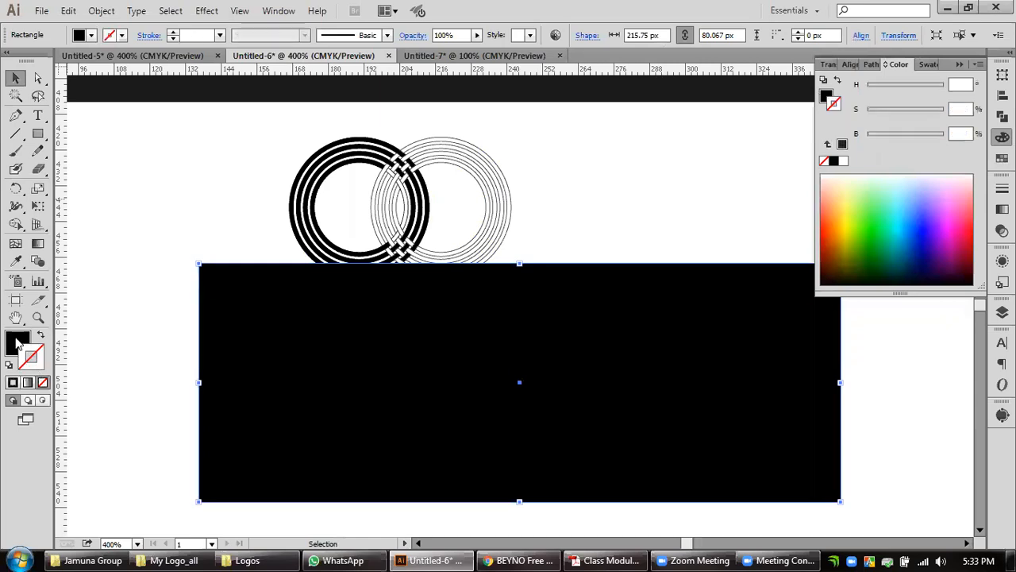
pyautogui.click(19, 264)
pyautogui.scroll(-1, 508, 204)
pyautogui.moveTo(588, 195); pyautogui.dragTo(530, 254)
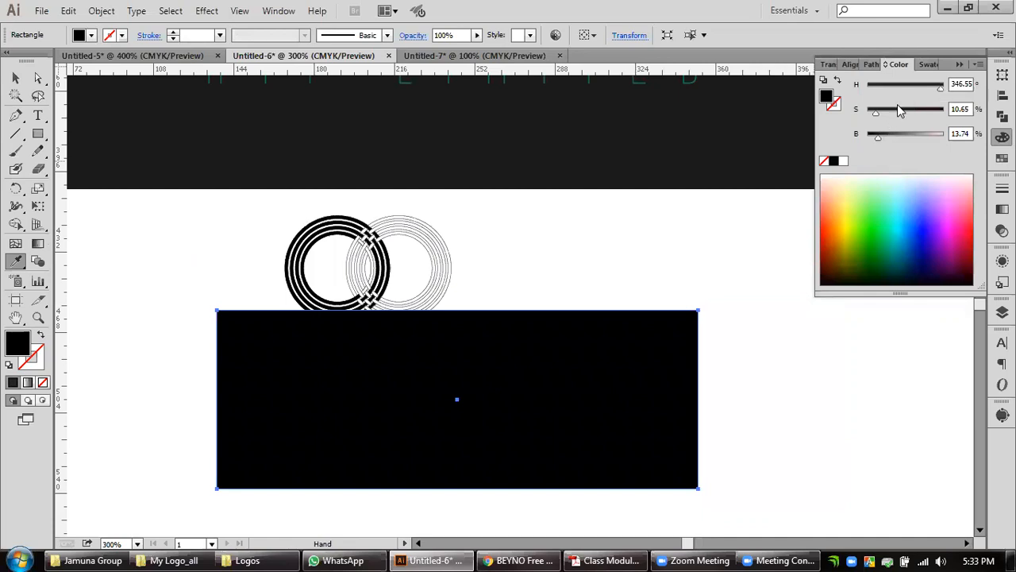
pyautogui.moveTo(878, 117); pyautogui.dragTo(807, 114)
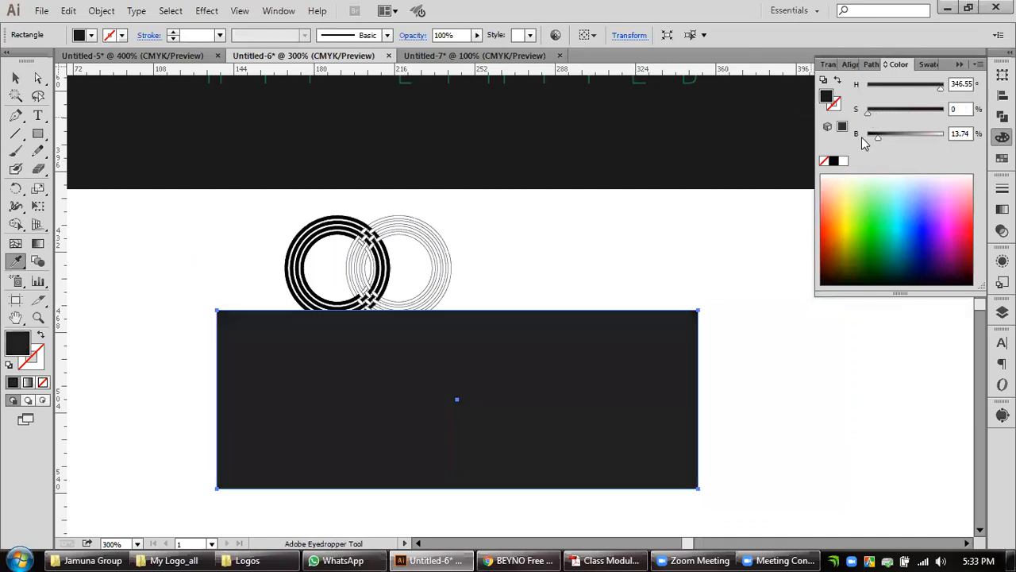
pyautogui.moveTo(881, 139); pyautogui.dragTo(907, 142)
# Bring both interwoven ring sets to the front and place them, scaled down, in the middle of the grey rectangle.
pyautogui.click(16, 78)
pyautogui.click(486, 250)
pyautogui.moveTo(497, 220); pyautogui.dragTo(243, 250)
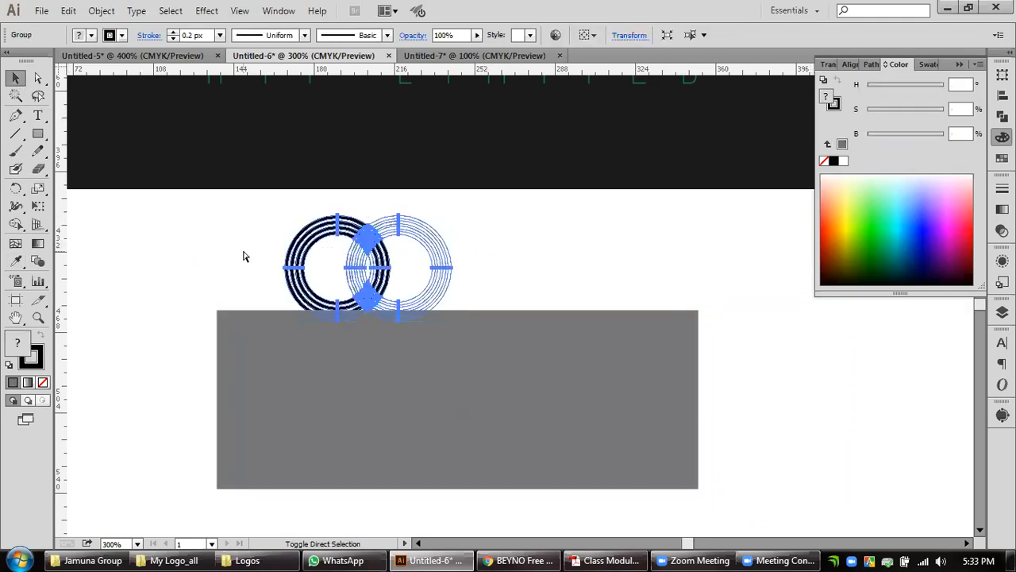
pyautogui.hotkey('ctrl', 'shift', ']')
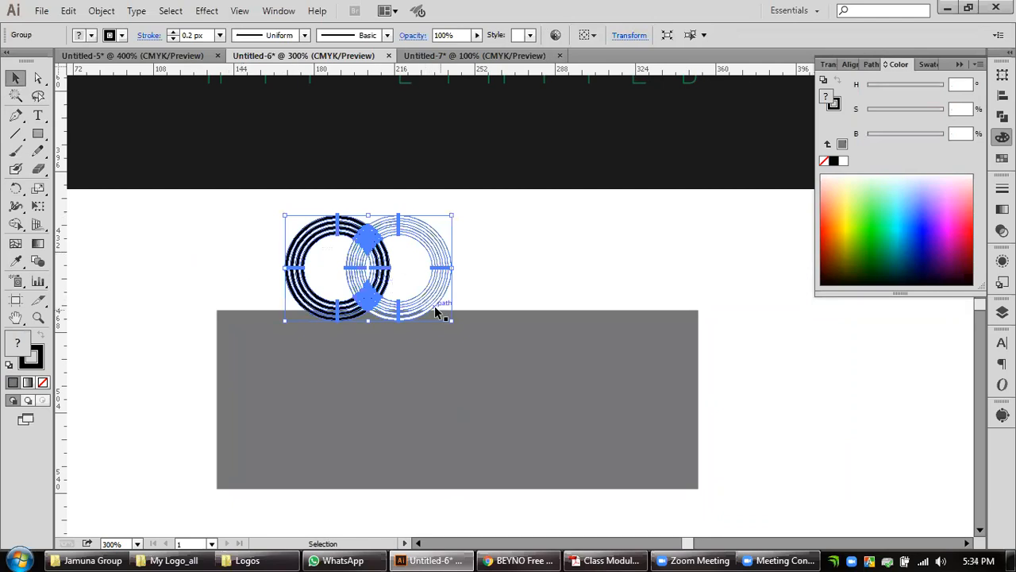
pyautogui.moveTo(451, 320); pyautogui.dragTo(478, 402)
pyautogui.click(827, 430)
pyautogui.moveTo(588, 429); pyautogui.dragTo(597, 381)
# Fill the see-through segments of the left set's innermost ring with black sampled from the left rings.
pyautogui.scroll(2, 459, 357)
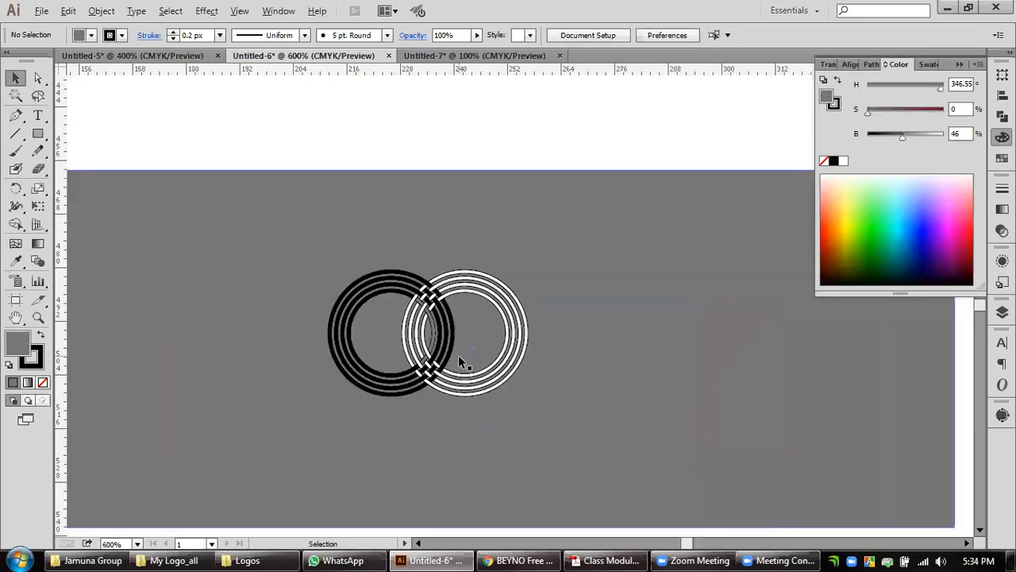
pyautogui.scroll(3, 449, 362)
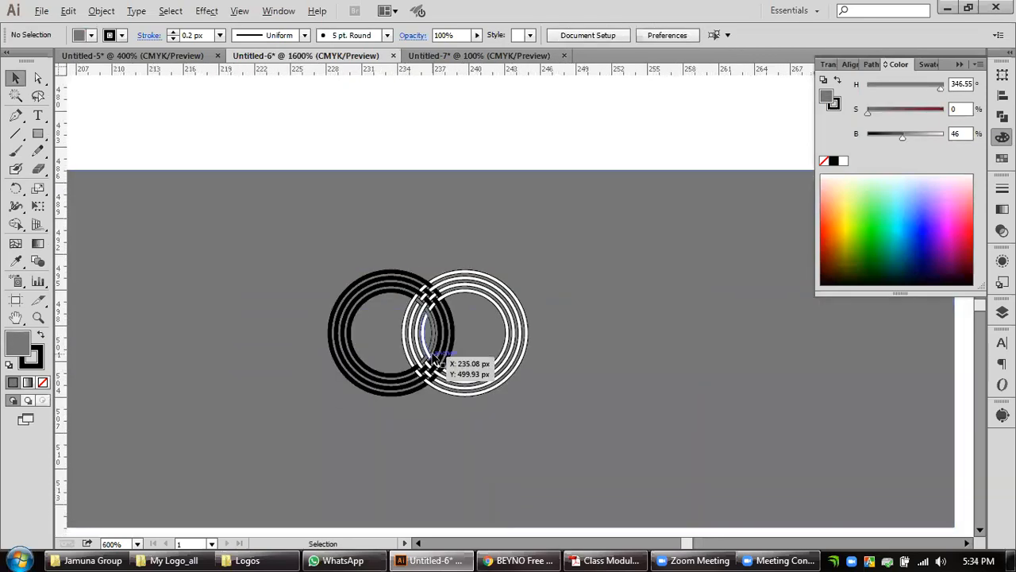
pyautogui.click(37, 77)
pyautogui.click(415, 306)
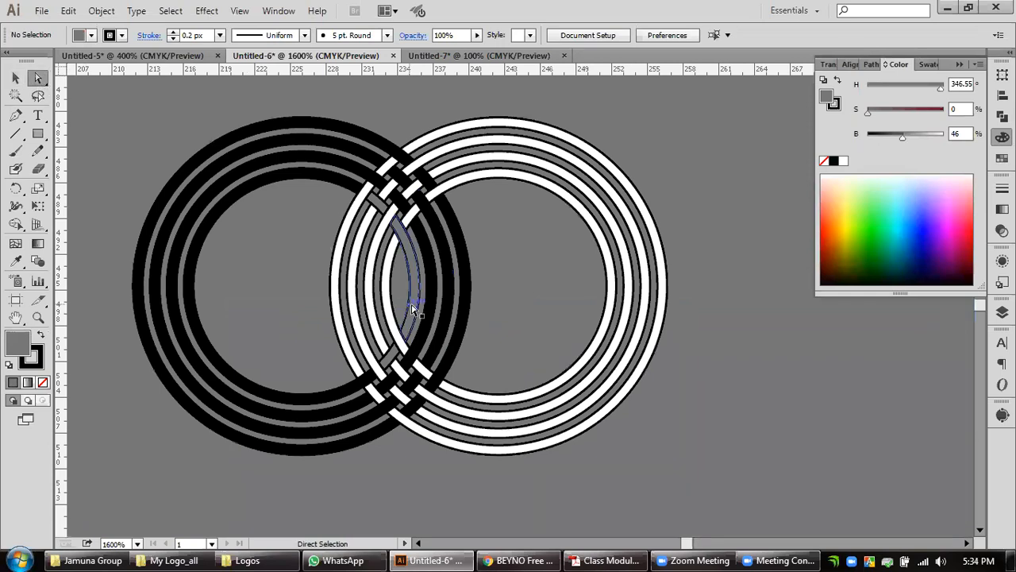
pyautogui.click(16, 261)
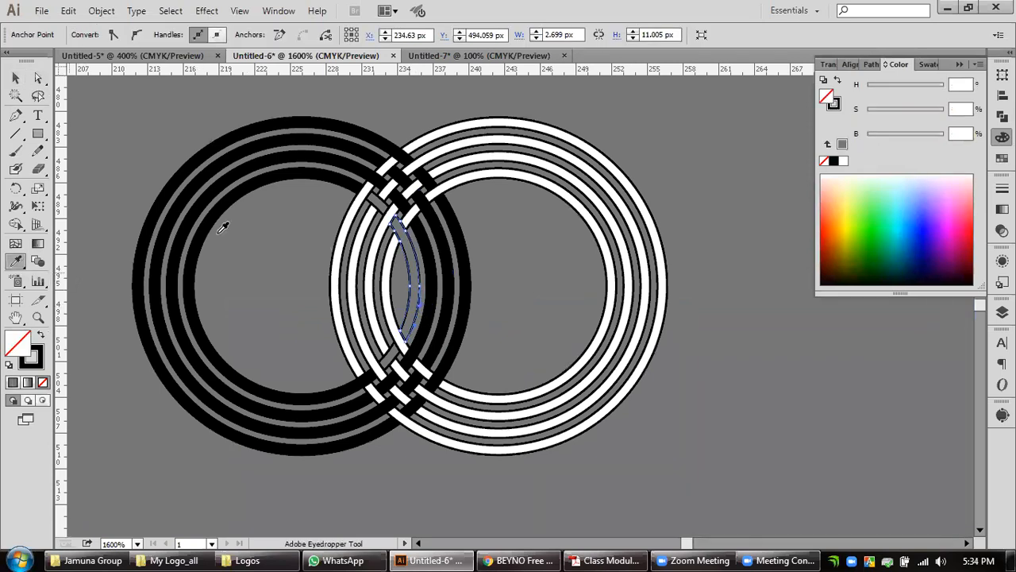
pyautogui.click(466, 180)
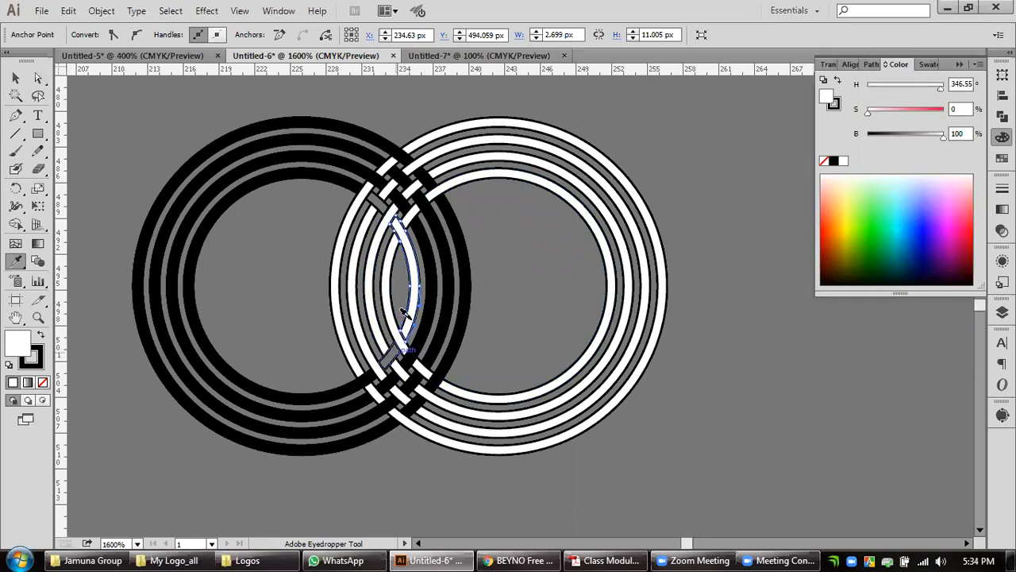
pyautogui.click(339, 140)
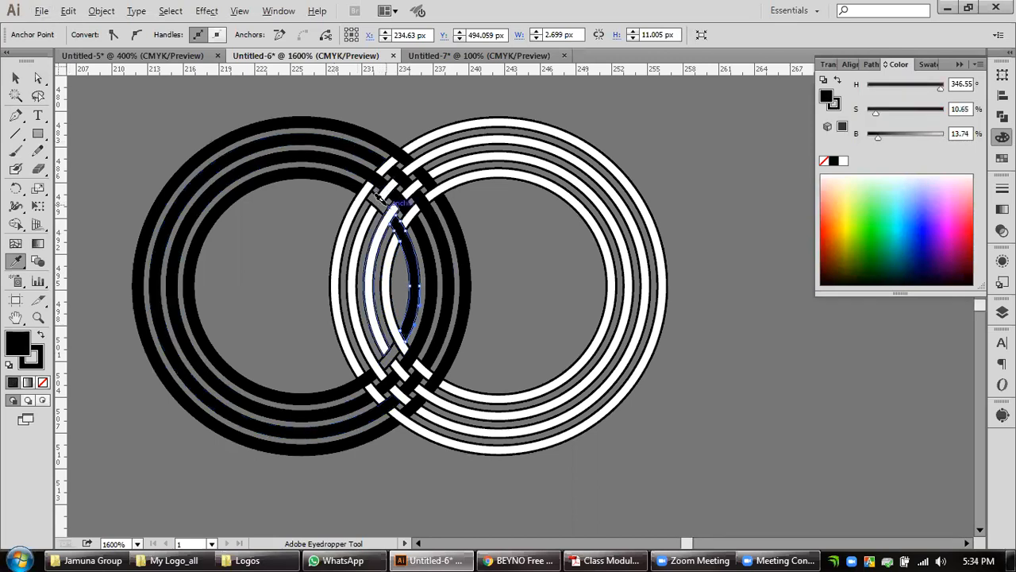
pyautogui.keyDown('alt'); pyautogui.click(386, 207); pyautogui.keyUp('alt')
pyautogui.hotkey('ctrl', 'z')
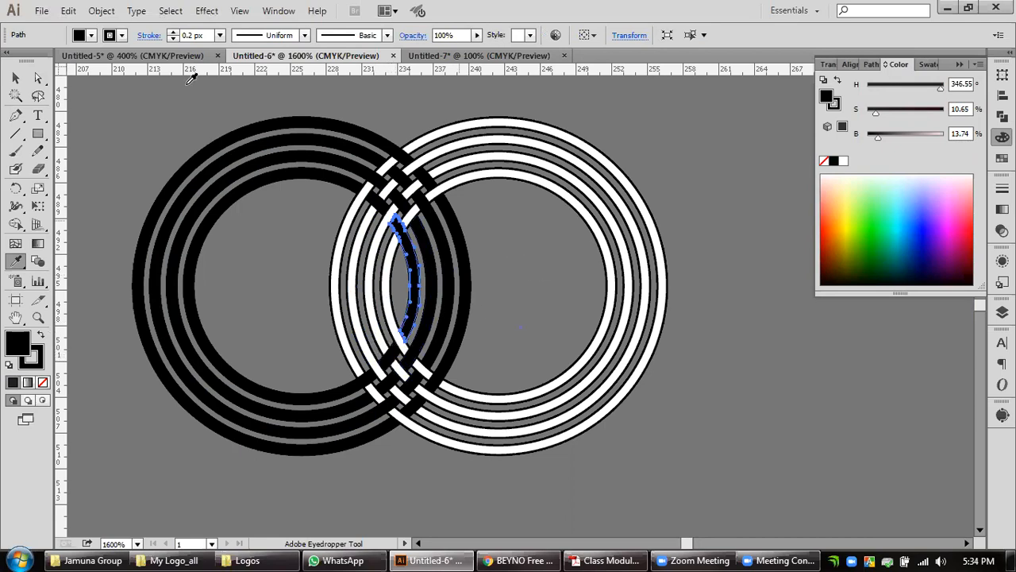
pyautogui.click(17, 79)
pyautogui.click(732, 306)
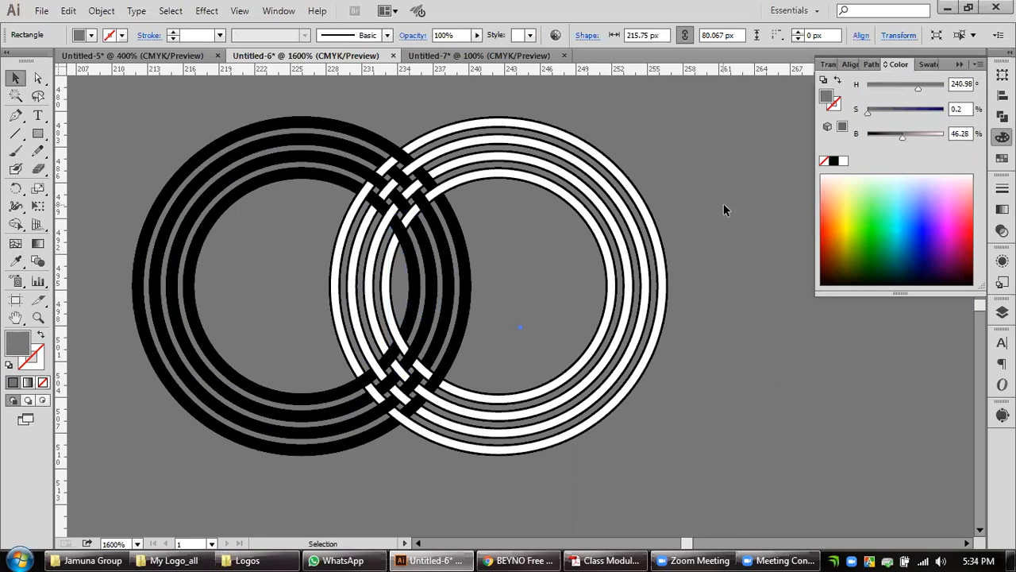
# Select both ring sets without the grey rectangle and remove their stroke.
pyautogui.scroll(-2, 723, 208)
pyautogui.moveTo(742, 261); pyautogui.dragTo(646, 248)
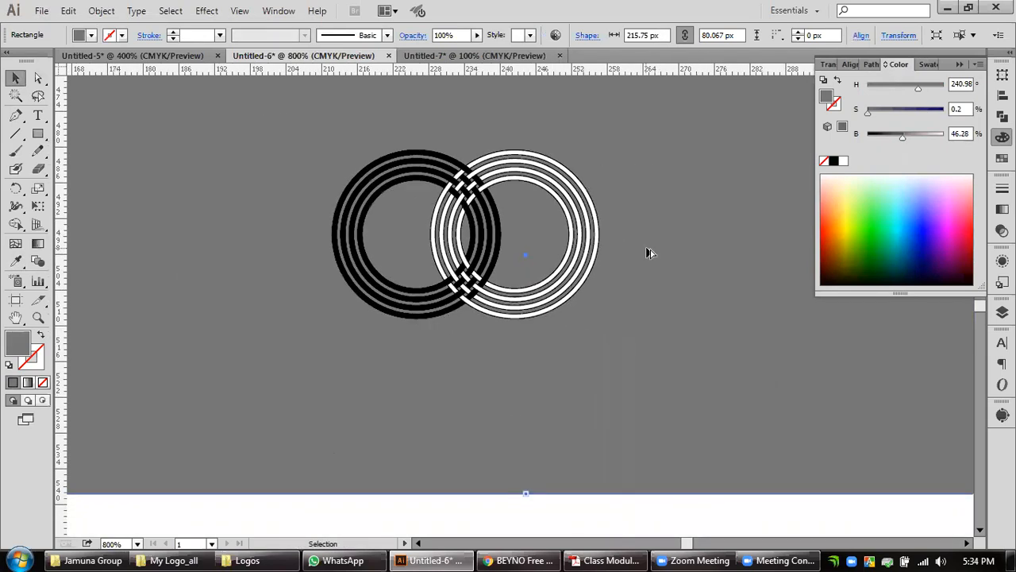
pyautogui.scroll(-2, 647, 252)
pyautogui.moveTo(648, 291); pyautogui.dragTo(570, 311)
pyautogui.click(586, 476)
pyautogui.moveTo(586, 472); pyautogui.dragTo(389, 197)
pyautogui.keyDown('shift'); pyautogui.click(653, 318); pyautogui.keyUp('shift')
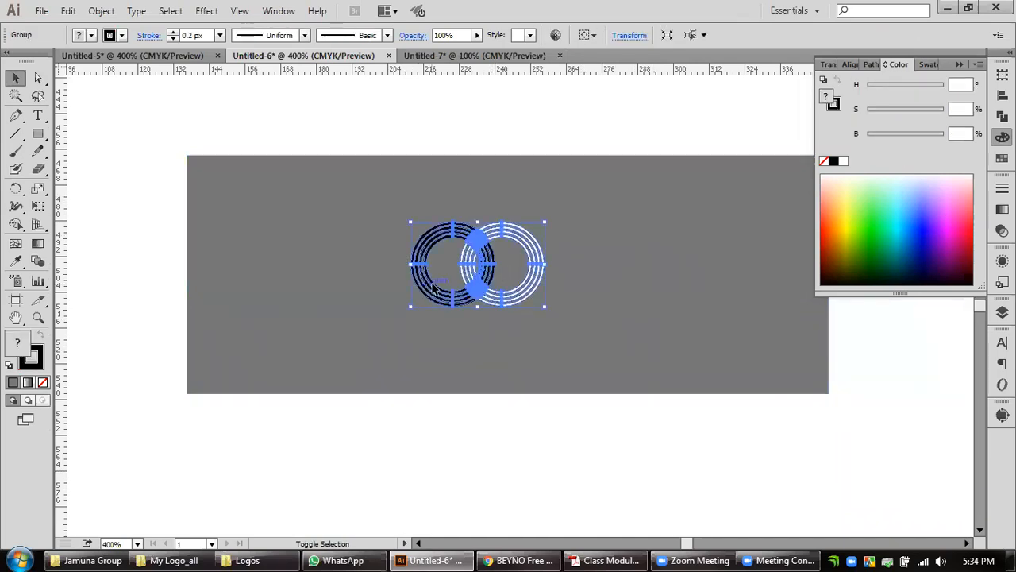
pyautogui.click(38, 365)
pyautogui.click(43, 383)
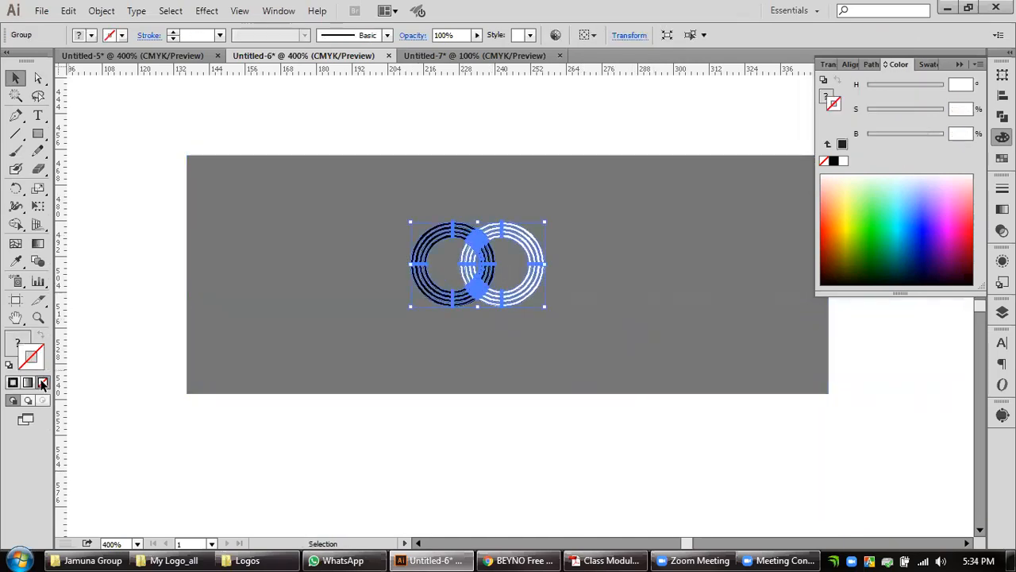
pyautogui.click(132, 314)
pyautogui.scroll(1, 482, 269)
pyautogui.scroll(2, 485, 271)
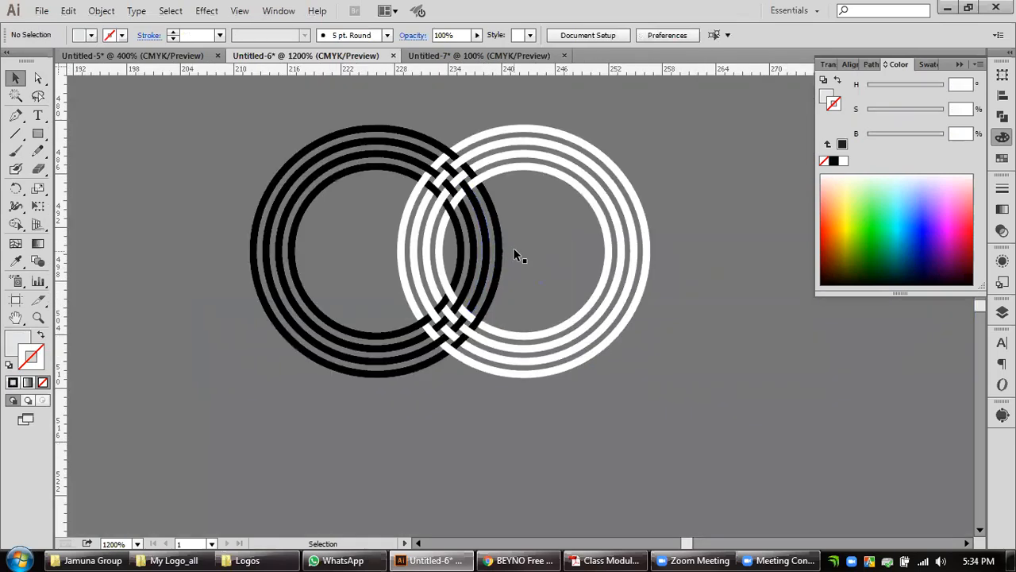
# Extend the grey rectangle downward to a height of about 96.6 px.
pyautogui.scroll(-2, 513, 246)
pyautogui.scroll(1, 506, 273)
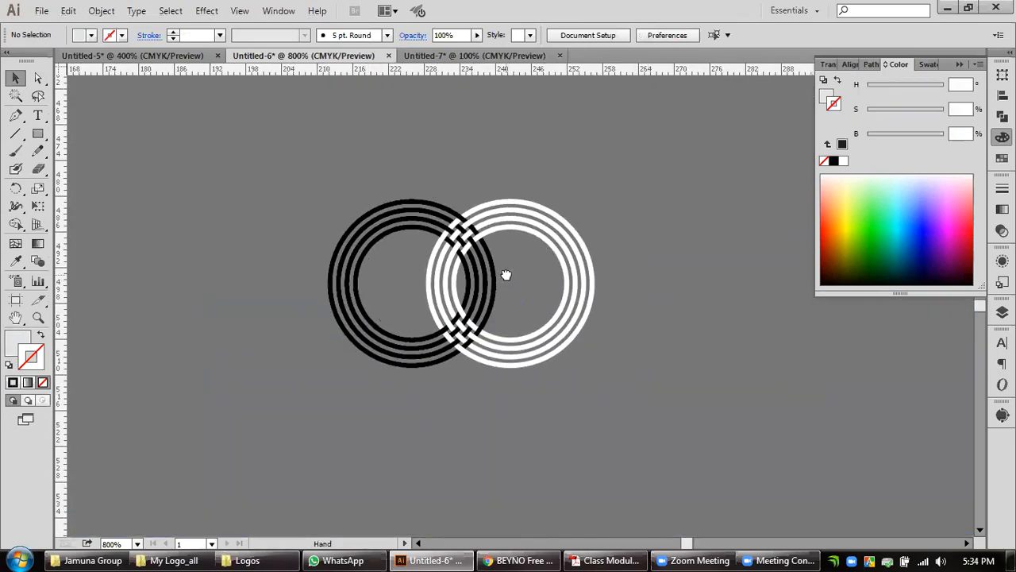
pyautogui.scroll(-2, 505, 274)
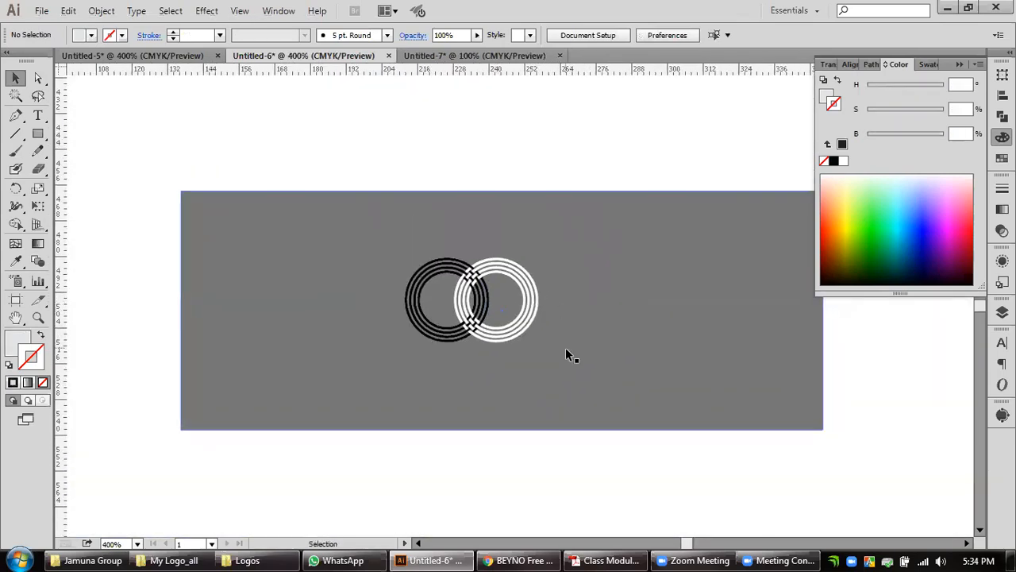
pyautogui.moveTo(587, 497); pyautogui.dragTo(383, 225)
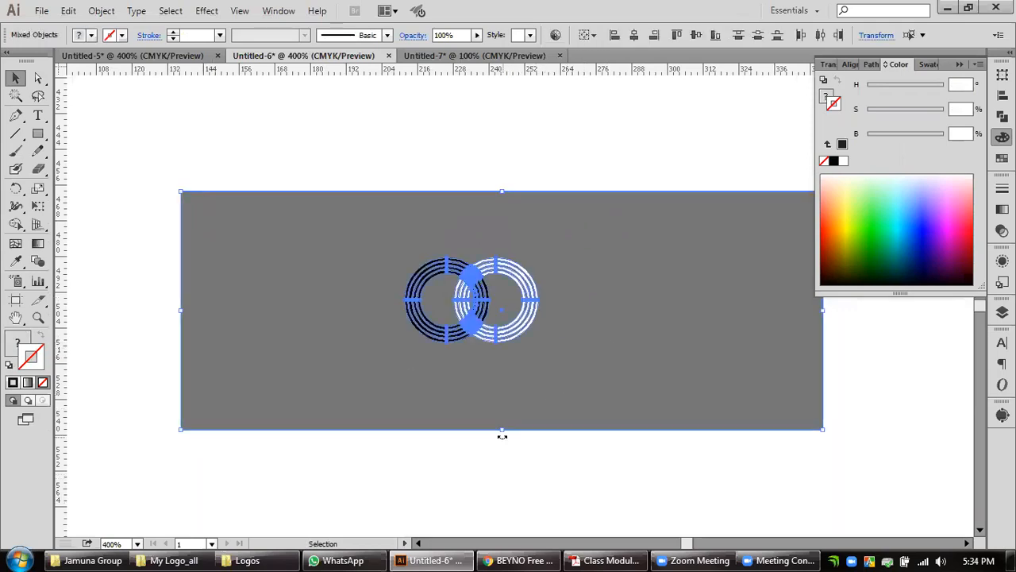
pyautogui.click(502, 467)
pyautogui.click(502, 429)
pyautogui.moveTo(502, 429); pyautogui.dragTo(506, 479)
pyautogui.scroll(-1, 550, 403)
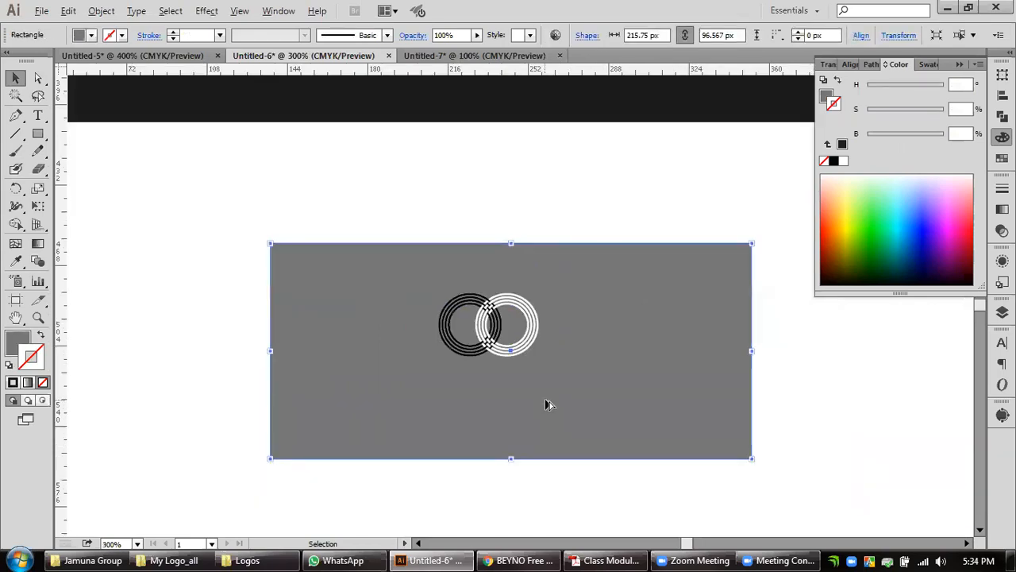
# Switch to Chrome and search Google Images for "99 design".
pyautogui.click(518, 560)
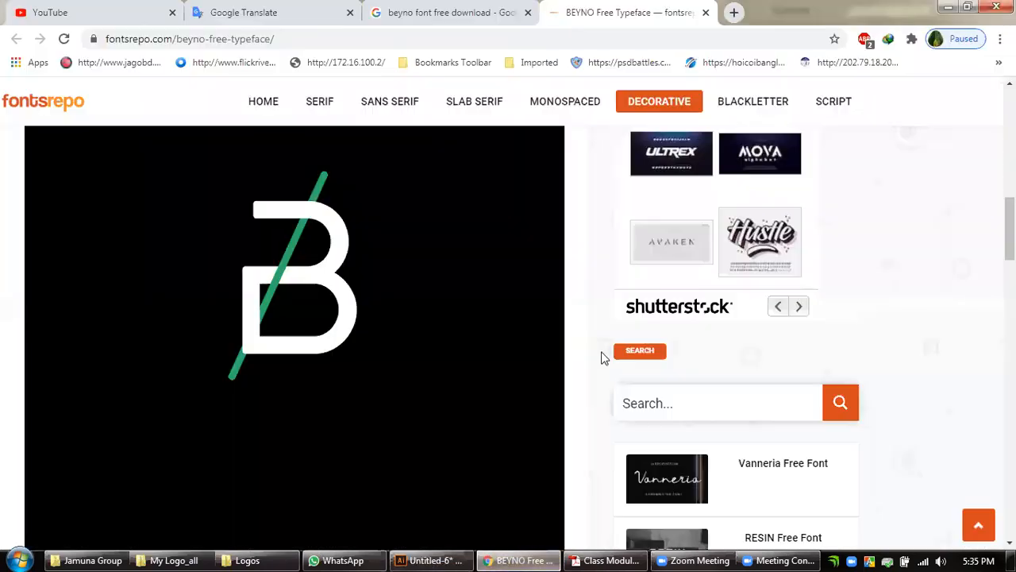
pyautogui.scroll(3, 405, 146)
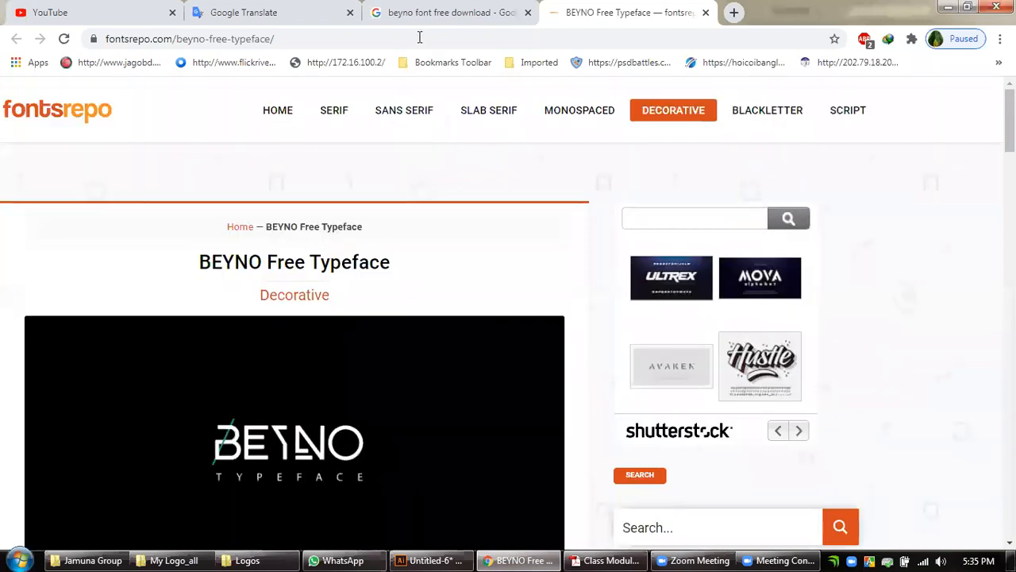
pyautogui.click(373, 24)
pyautogui.moveTo(321, 114); pyautogui.dragTo(82, 114)
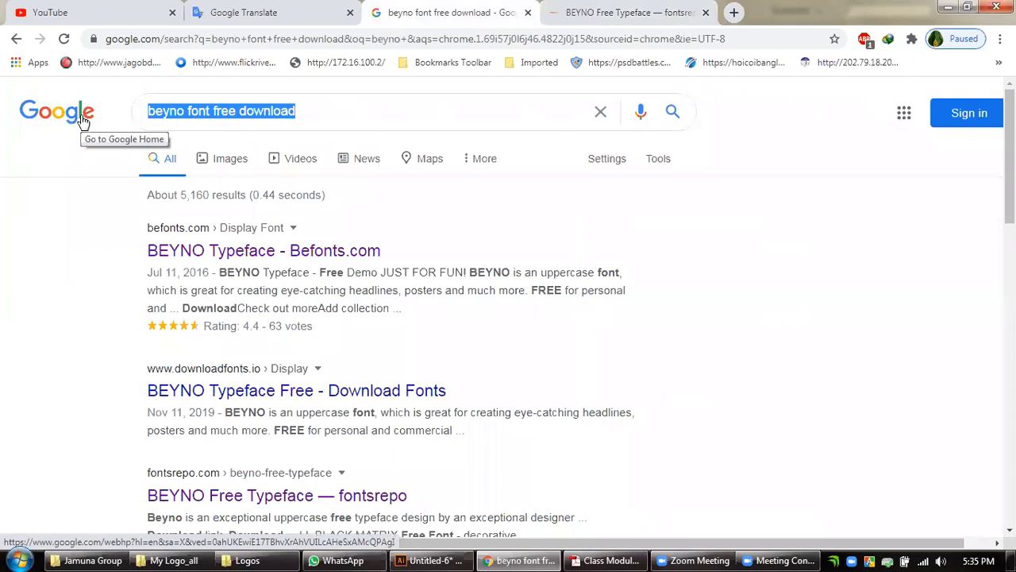
pyautogui.write('99')
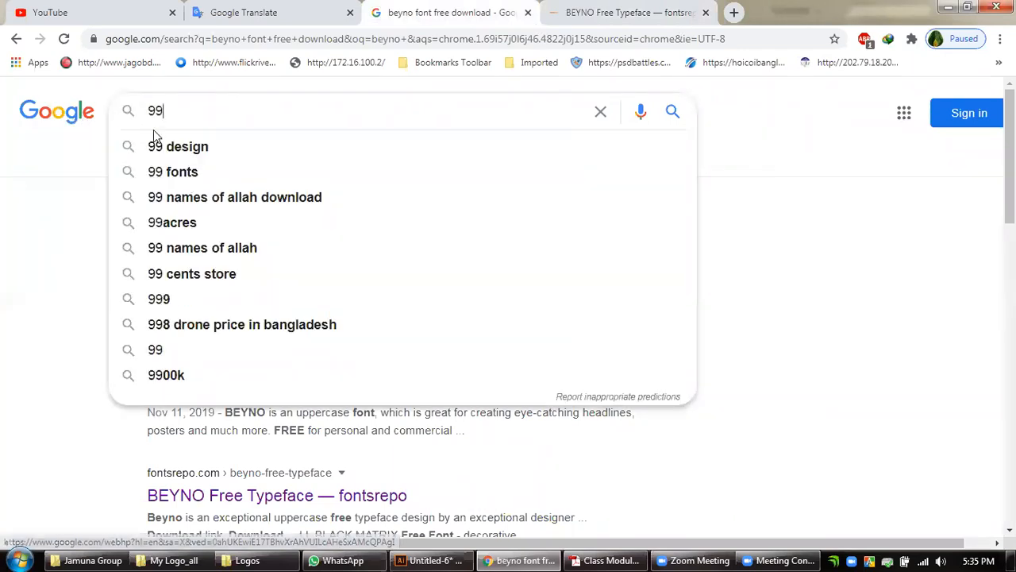
pyautogui.click(177, 146)
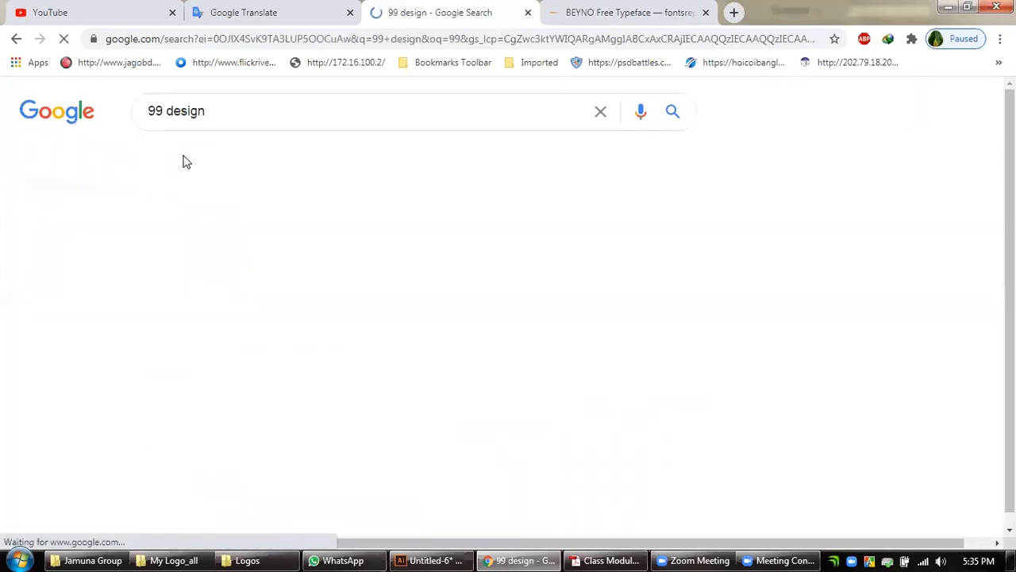
pyautogui.click(228, 161)
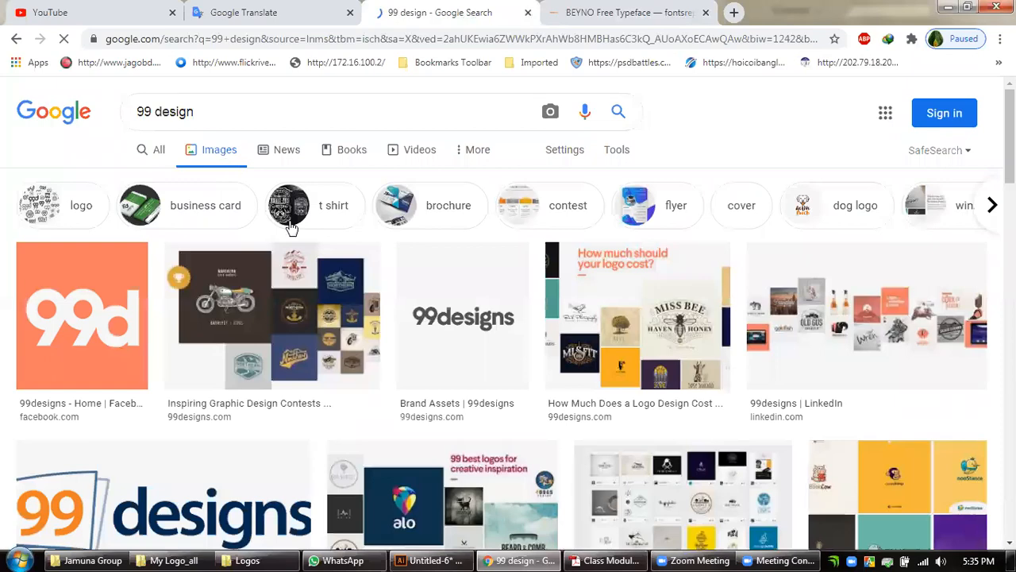
# Browse the 99designs image results and open the Tailor-Made financial group logo presentation.
pyautogui.scroll(-5, 524, 387)
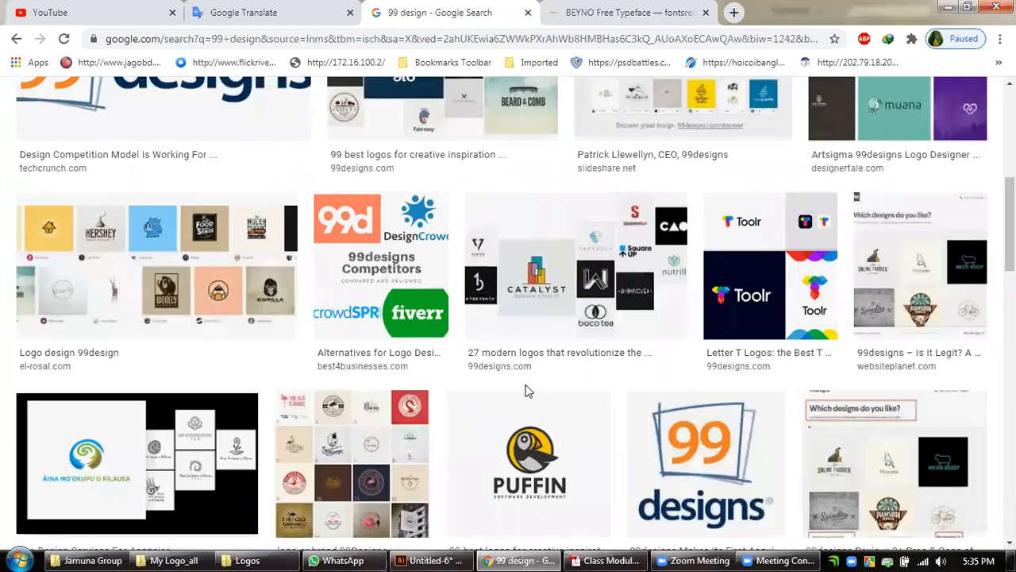
pyautogui.scroll(-3, 528, 372)
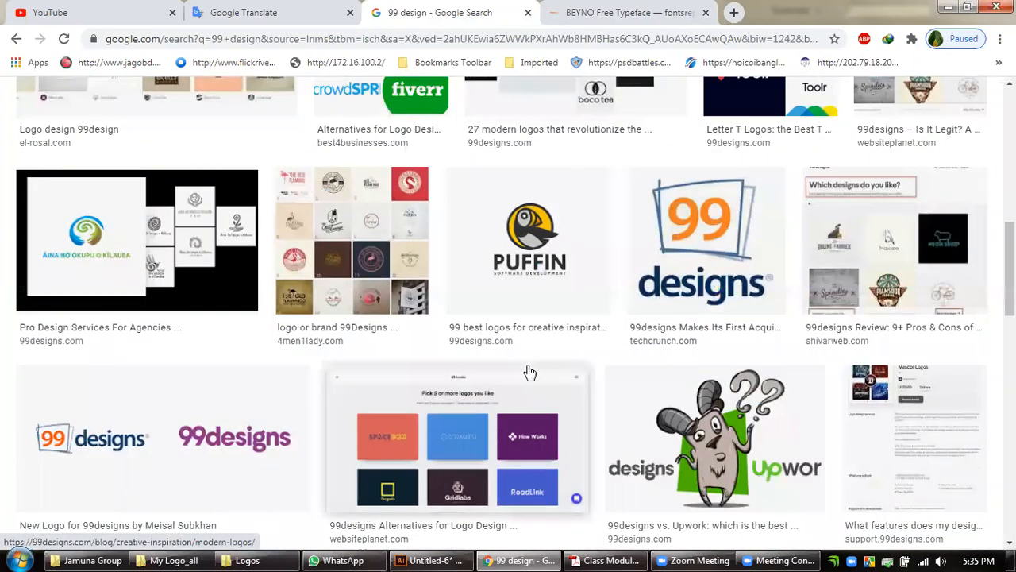
pyautogui.scroll(-5, 529, 372)
pyautogui.scroll(-5, 529, 371)
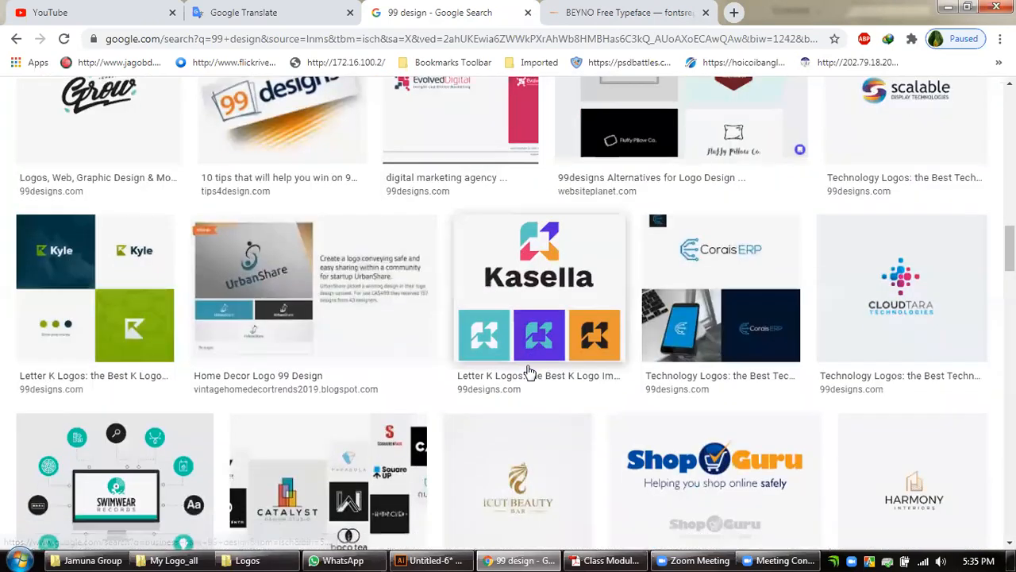
pyautogui.scroll(4, 529, 370)
pyautogui.click(650, 205)
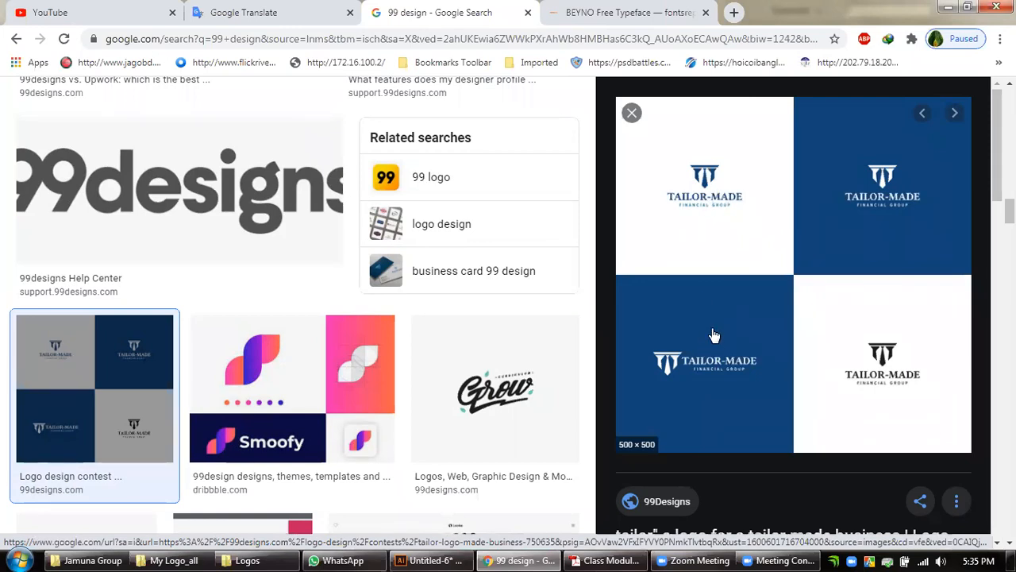
# Browse the related images, opening the dtc e-commerce logo and then the Home Loan Cash Back logo presentation.
pyautogui.scroll(-5, 714, 335)
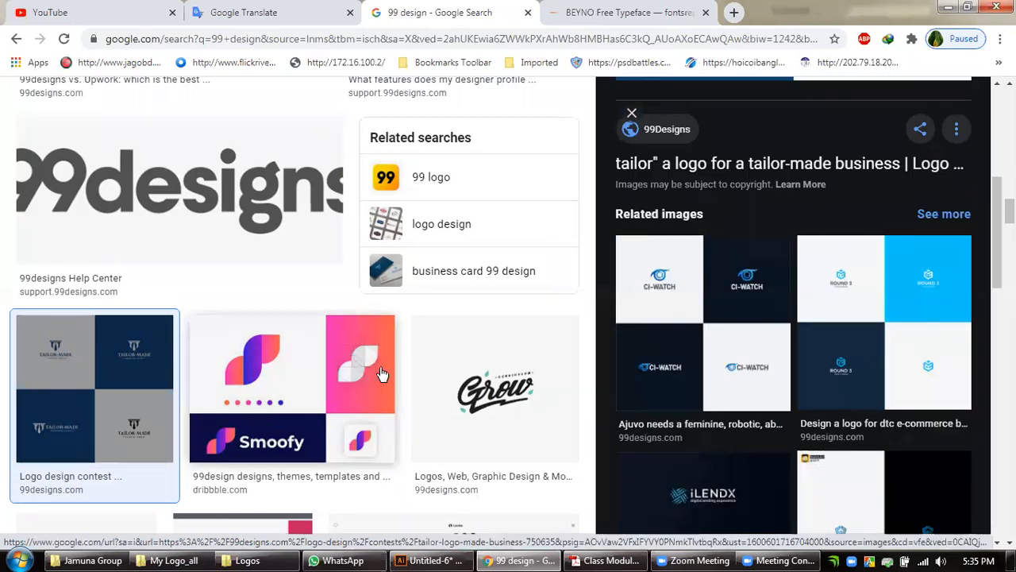
pyautogui.scroll(-3, 385, 374)
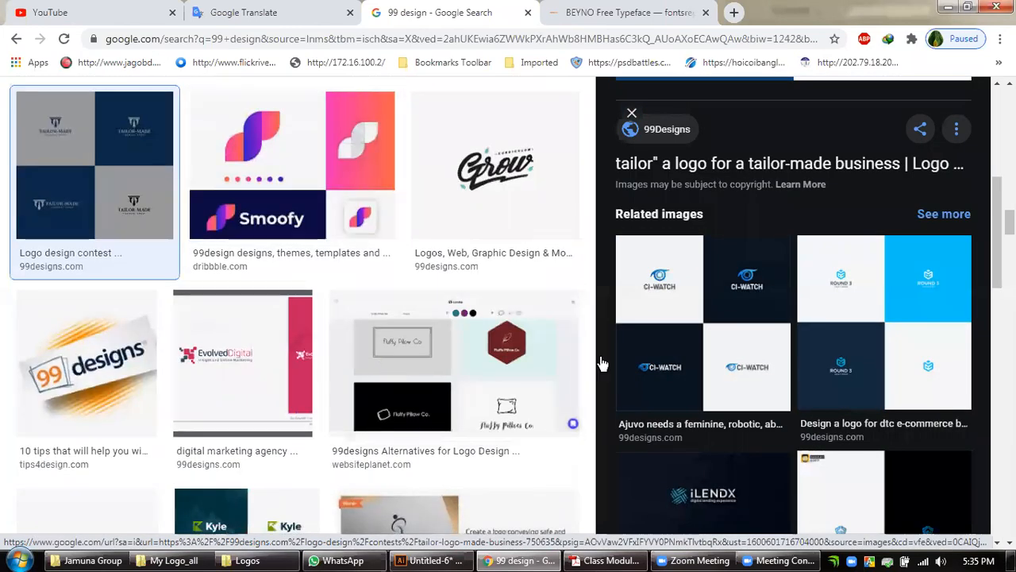
pyautogui.click(879, 345)
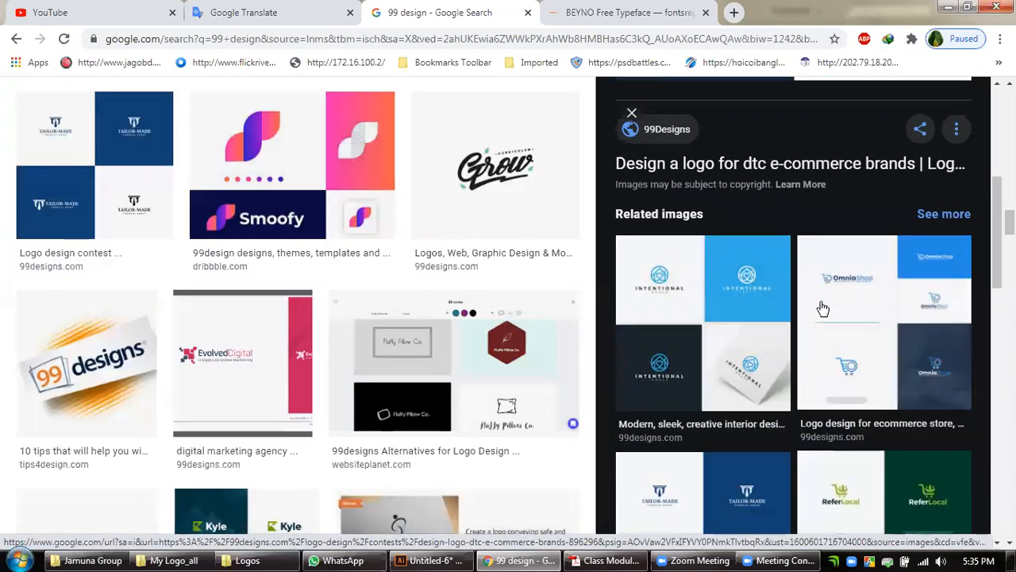
pyautogui.scroll(-3, 822, 308)
pyautogui.scroll(-3, 863, 326)
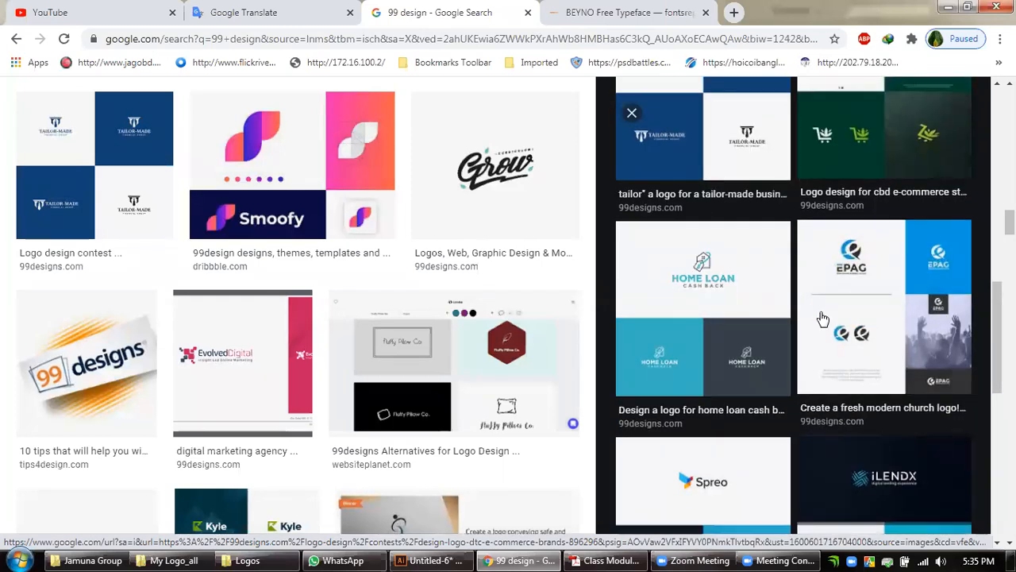
pyautogui.click(697, 319)
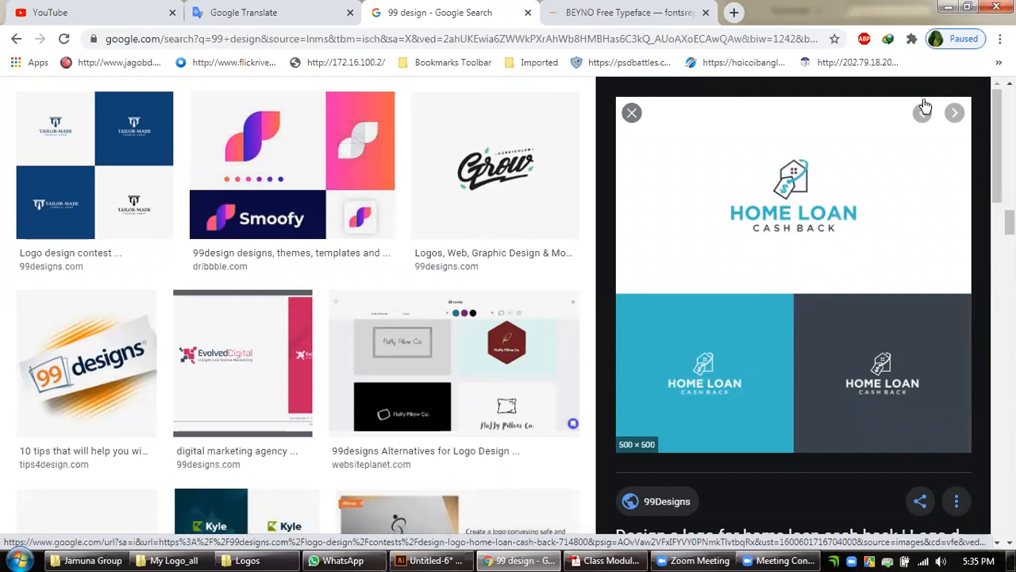
# Return to Illustrator and draw a 492 px grey square overlapping the artboard's right edge.
pyautogui.click(947, 7)
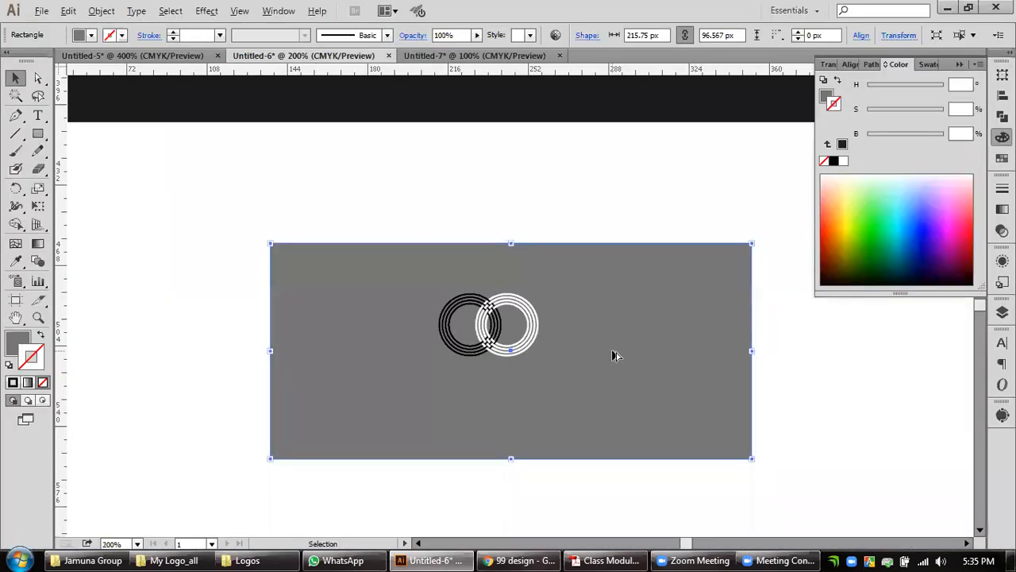
pyautogui.scroll(-2, 616, 356)
pyautogui.moveTo(750, 316); pyautogui.dragTo(589, 434)
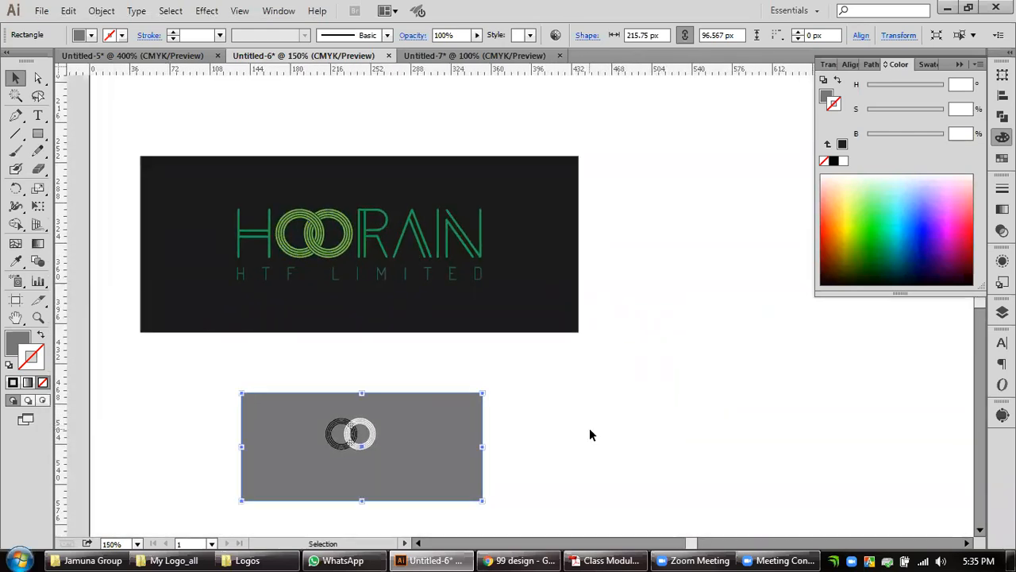
pyautogui.scroll(-3, 583, 312)
pyautogui.moveTo(692, 317); pyautogui.dragTo(450, 295)
pyautogui.click(23, 341)
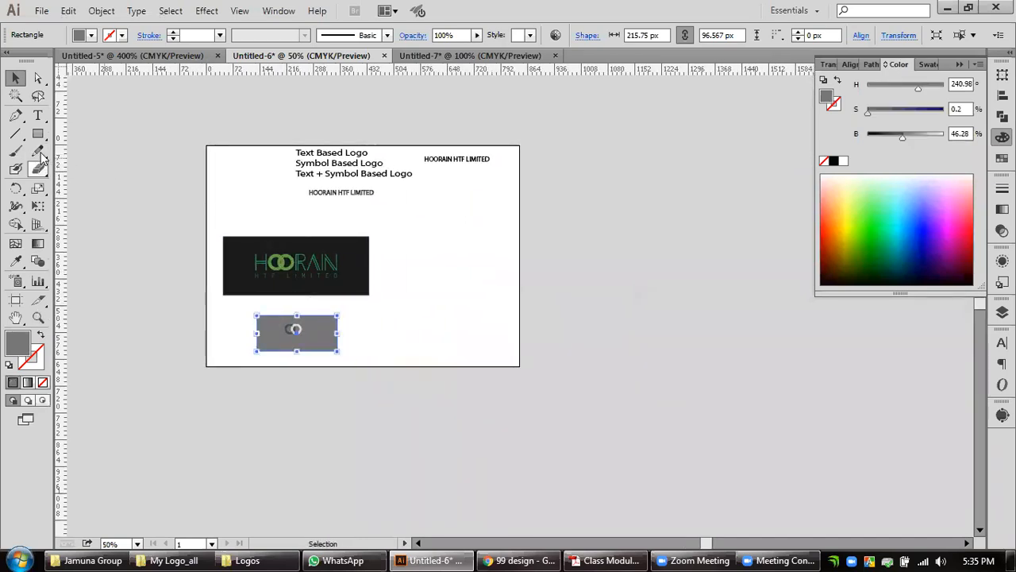
pyautogui.click(37, 131)
pyautogui.moveTo(494, 231); pyautogui.dragTo(677, 378)
pyautogui.click(15, 77)
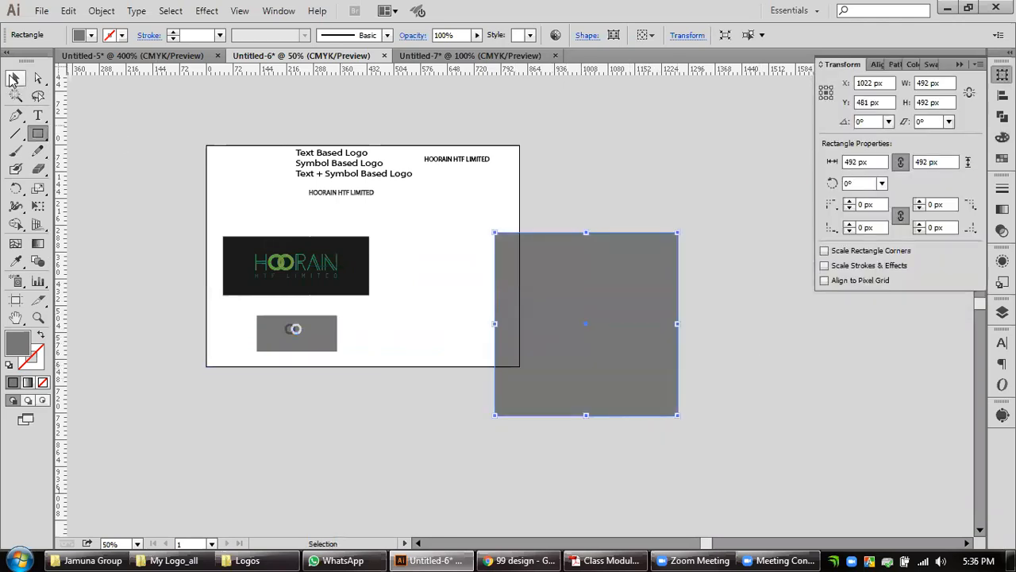
# Add a vertical guide through the square's centre at X 1022 px and a horizontal guide at Y 507 px.
pyautogui.moveTo(62, 234); pyautogui.dragTo(583, 327)
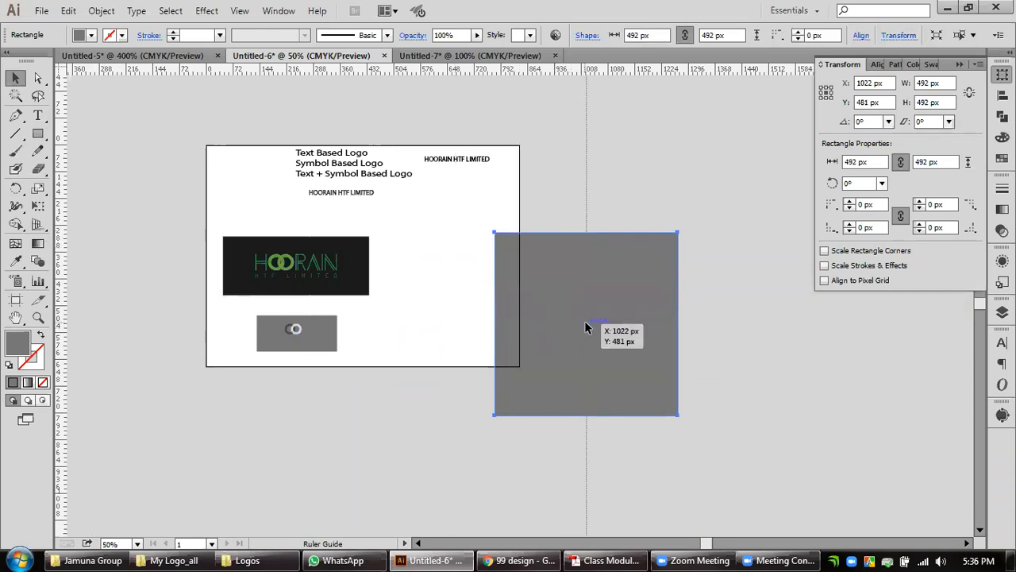
pyautogui.moveTo(585, 320); pyautogui.dragTo(584, 320)
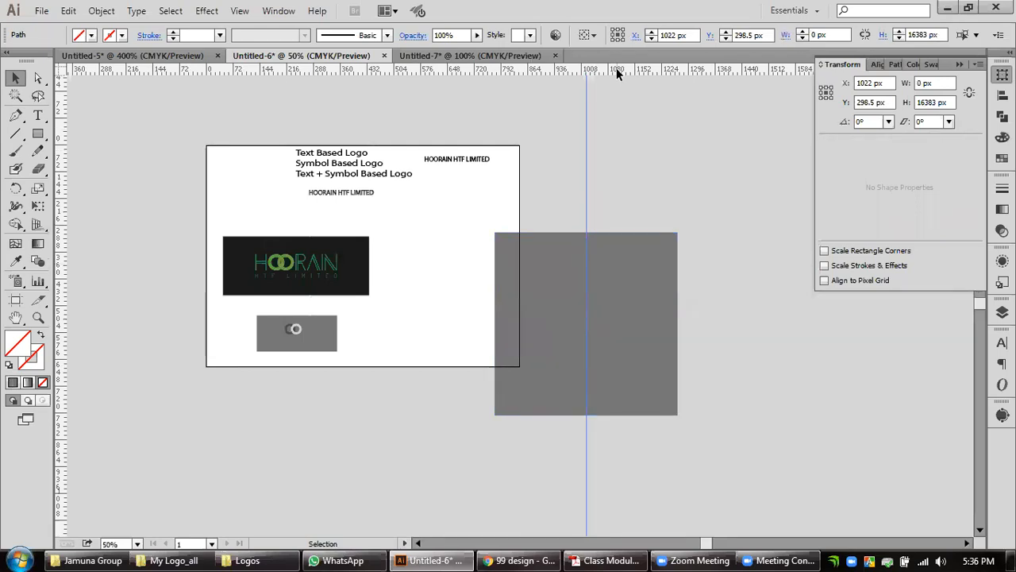
pyautogui.moveTo(618, 73); pyautogui.dragTo(586, 332)
pyautogui.click(839, 395)
pyautogui.scroll(1, 632, 372)
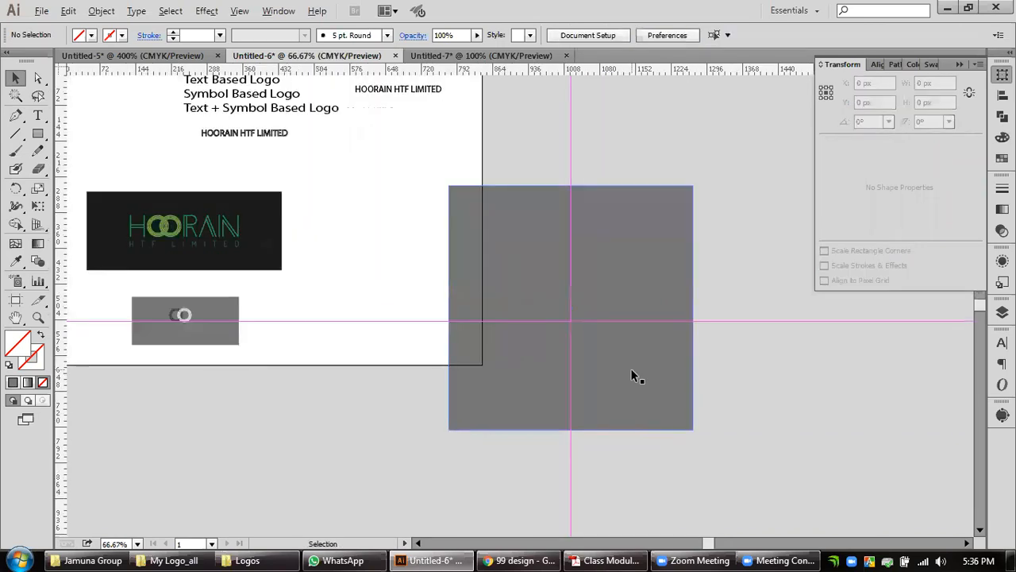
# Copy the small grey rectangle into the square's lower-left quarter and stretch it to about 242 by 218 px.
pyautogui.click(600, 363)
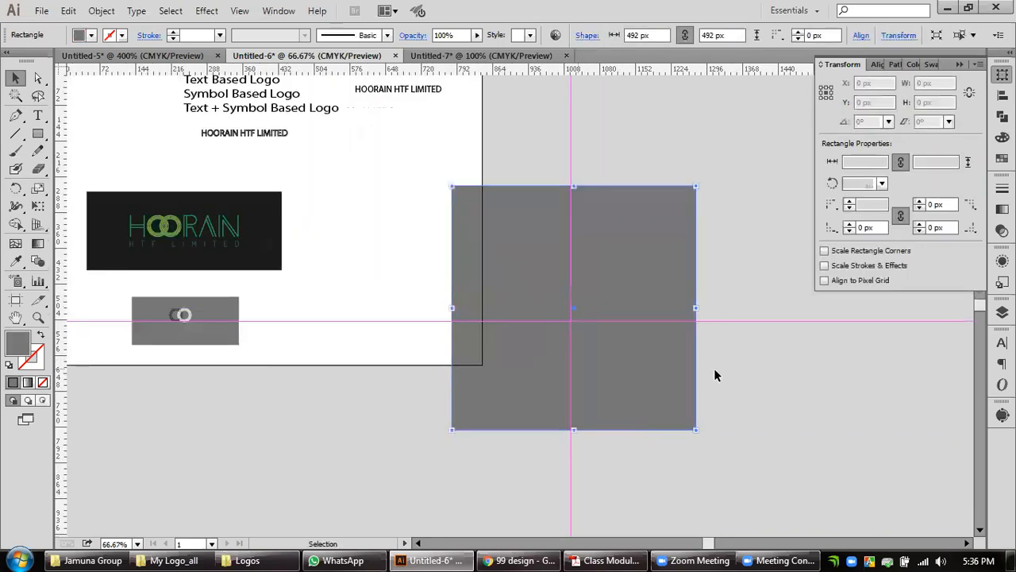
pyautogui.click(778, 382)
pyautogui.click(223, 341)
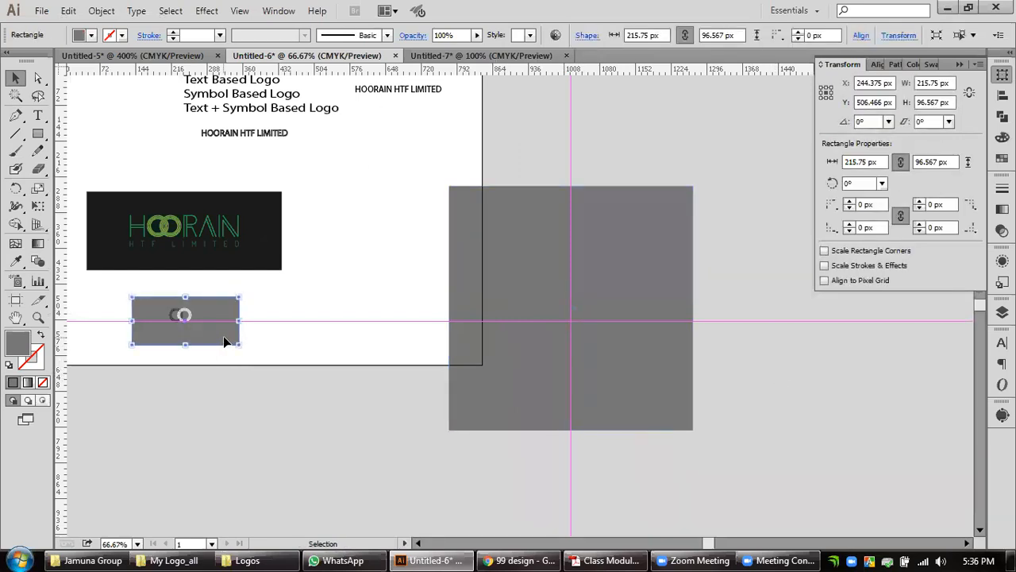
pyautogui.moveTo(223, 342); pyautogui.dragTo(502, 429)
pyautogui.moveTo(558, 373); pyautogui.dragTo(573, 377)
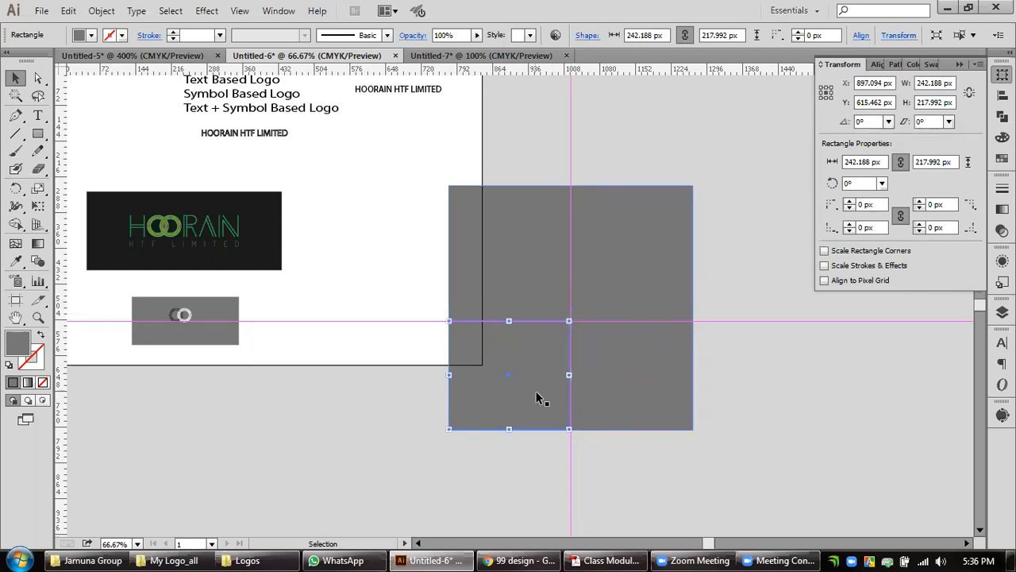
# Duplicate the lower-left rectangle into the square's lower-right quarter and widen it to about 246.7 px to meet the vertical guide.
pyautogui.moveTo(509, 383); pyautogui.dragTo(627, 378)
pyautogui.hotkey('ctrl', '+')
pyautogui.hotkey('ctrl', '+')
pyautogui.hotkey('ctrl', '+')
pyautogui.moveTo(495, 337); pyautogui.dragTo(490, 339)
pyautogui.hotkey('ctrl', '-')
pyautogui.hotkey('ctrl', '-')
pyautogui.hotkey('ctrl', '-')
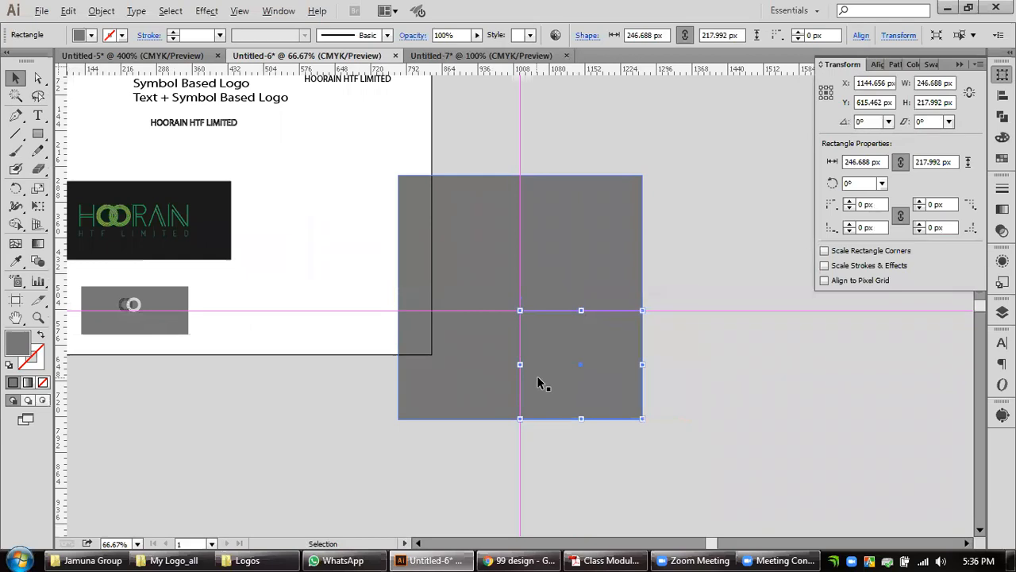
# Copy the green HOORAIN HTF LIMITED logo without its black background onto the upper half of the large square.
pyautogui.click(741, 401)
pyautogui.click(580, 262)
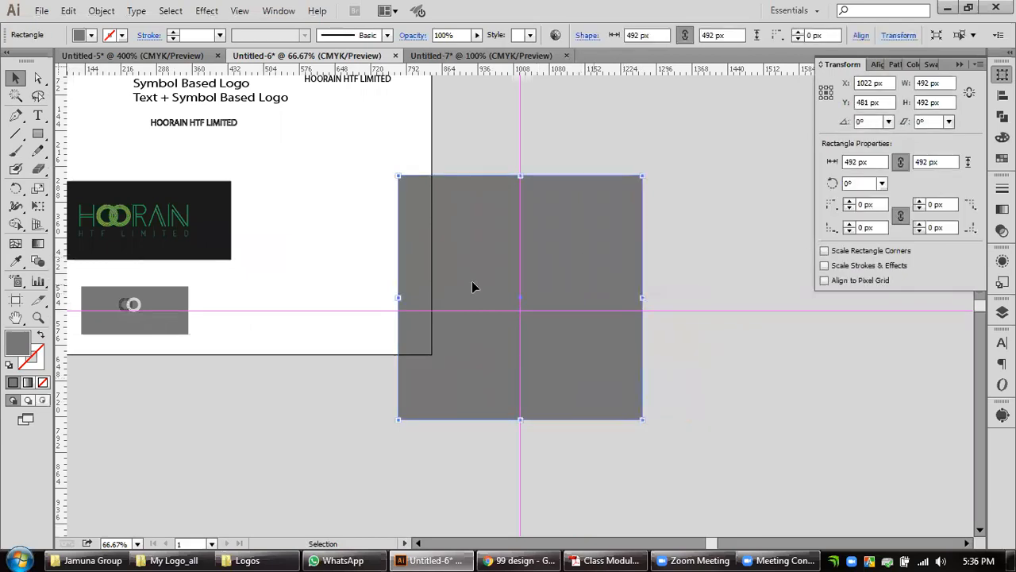
pyautogui.hscroll(-2, 358, 263)
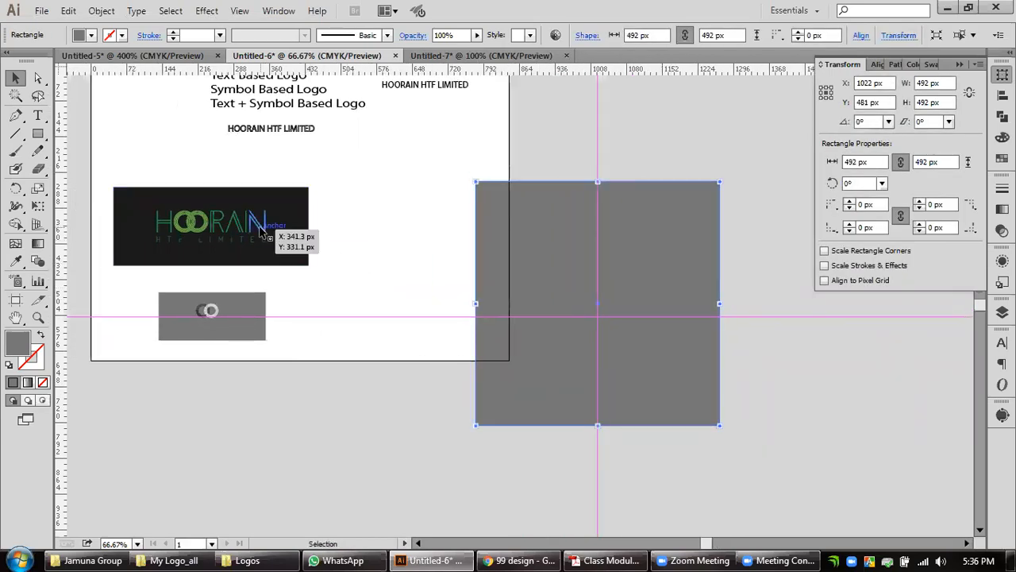
pyautogui.click(253, 227)
pyautogui.rightClick(282, 226)
pyautogui.click(322, 311)
pyautogui.click(370, 230)
pyautogui.click(309, 242)
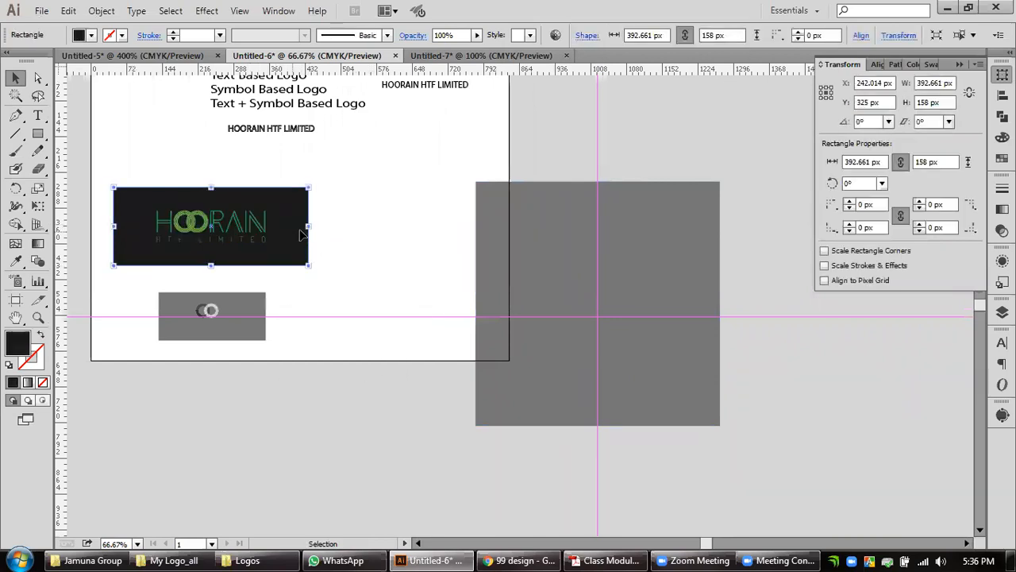
pyautogui.moveTo(333, 191); pyautogui.dragTo(202, 259)
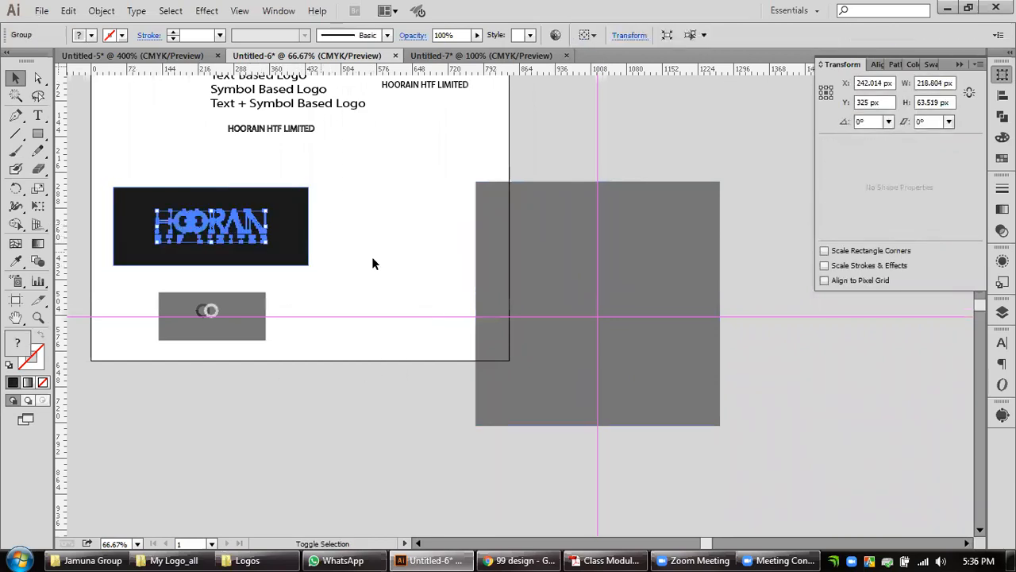
pyautogui.click(205, 230)
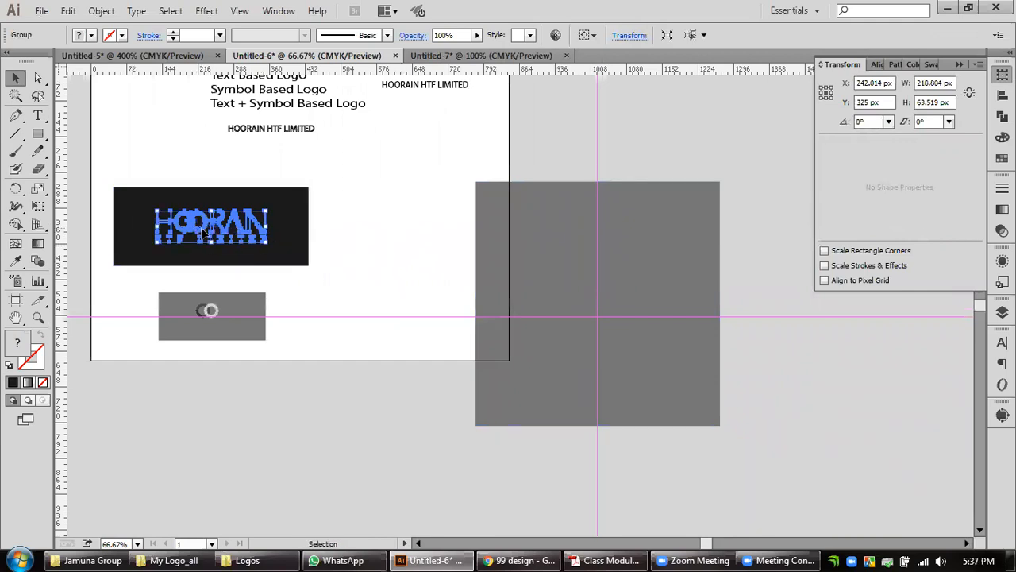
pyautogui.moveTo(205, 230); pyautogui.dragTo(591, 252)
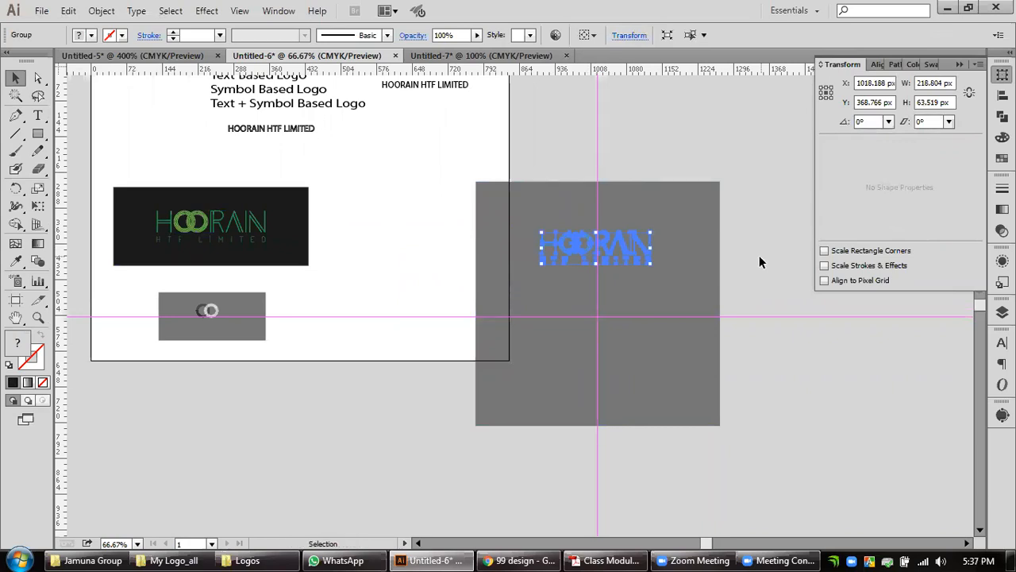
# Fill the large square behind the copied logo with white sampled from the artboard.
pyautogui.click(745, 249)
pyautogui.click(680, 256)
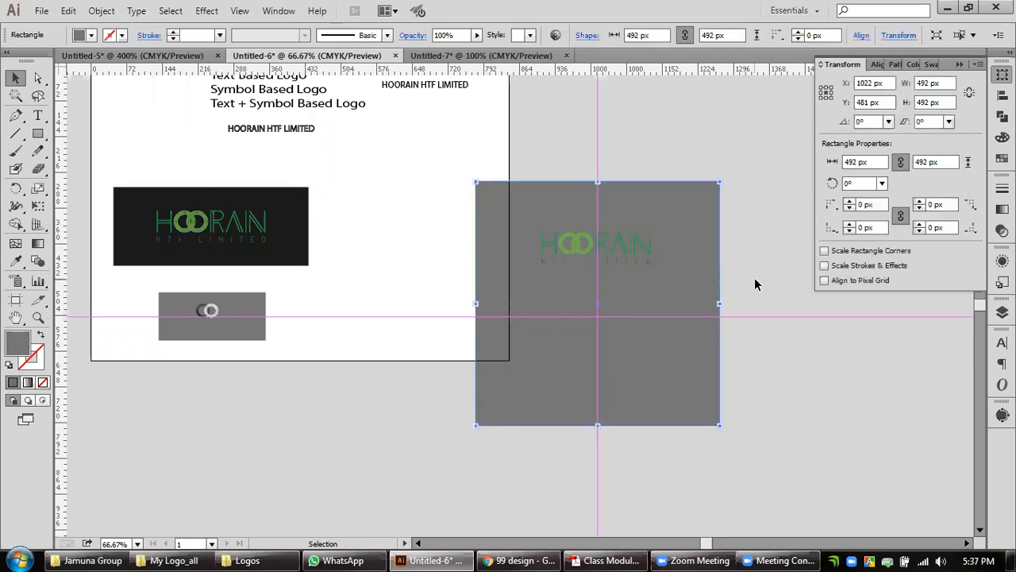
pyautogui.click(19, 264)
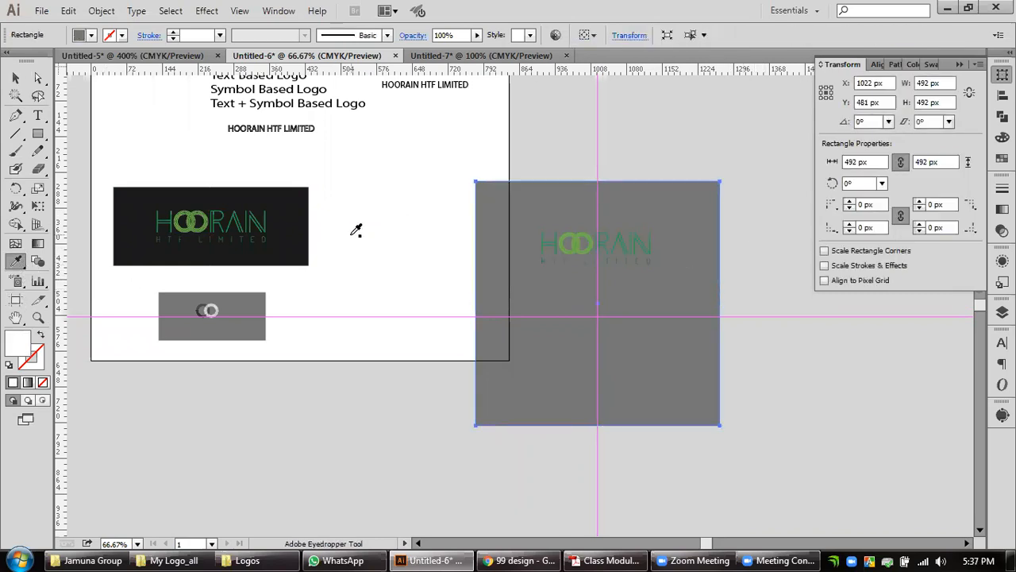
pyautogui.click(356, 229)
pyautogui.click(15, 77)
pyautogui.click(749, 469)
# Select the two lower rectangles without the large square and bring them to the front.
pyautogui.moveTo(780, 481); pyautogui.dragTo(470, 346)
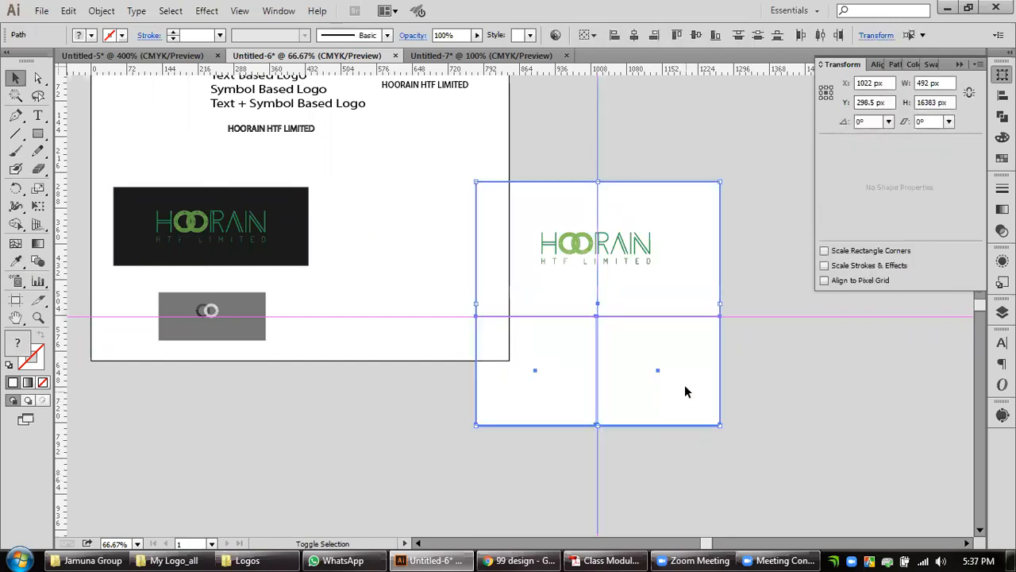
pyautogui.keyDown('shift'); pyautogui.click(700, 231); pyautogui.keyUp('shift')
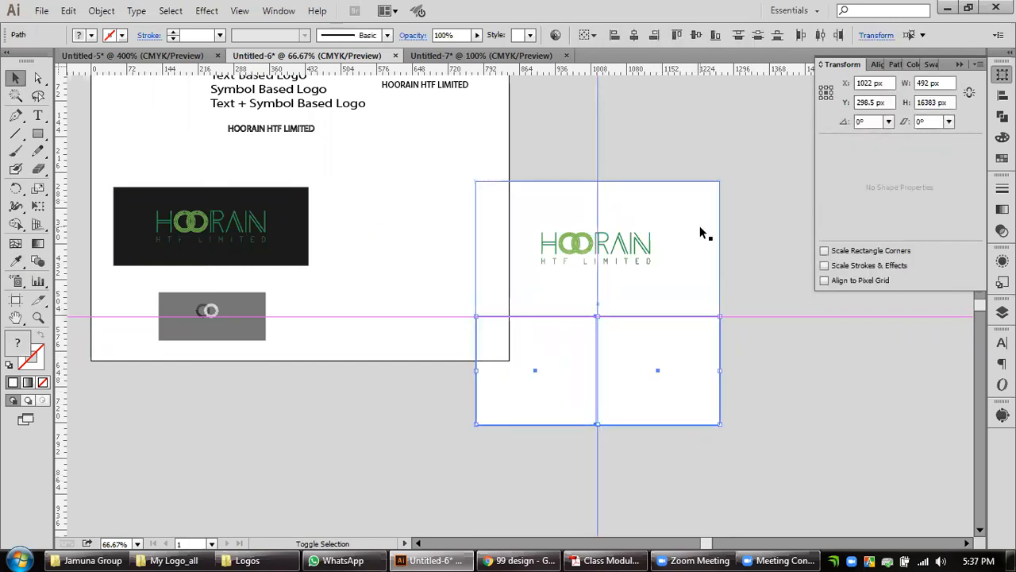
pyautogui.hotkey('ctrl', 'shift', ']')
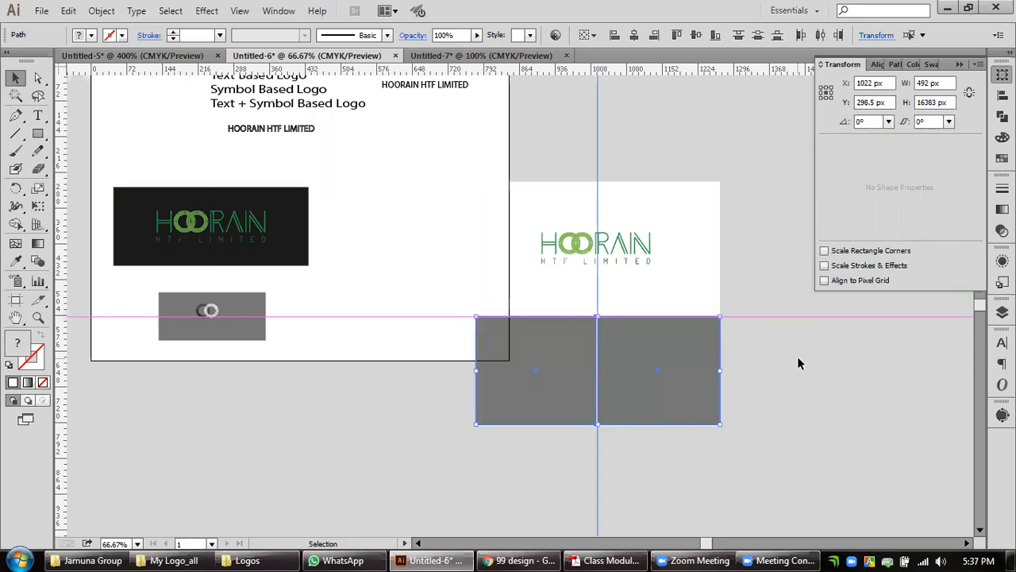
pyautogui.click(797, 363)
# Delete the guides and move the whole logo presentation clear of the artboard, to about X 1312 px, Y 374 px.
pyautogui.moveTo(784, 395); pyautogui.dragTo(577, 382)
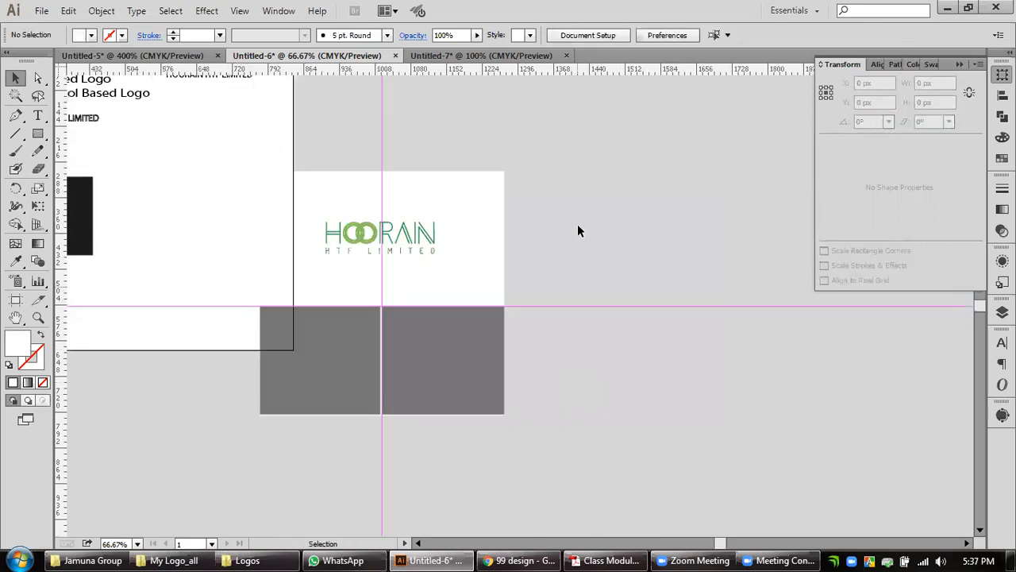
pyautogui.click(611, 306)
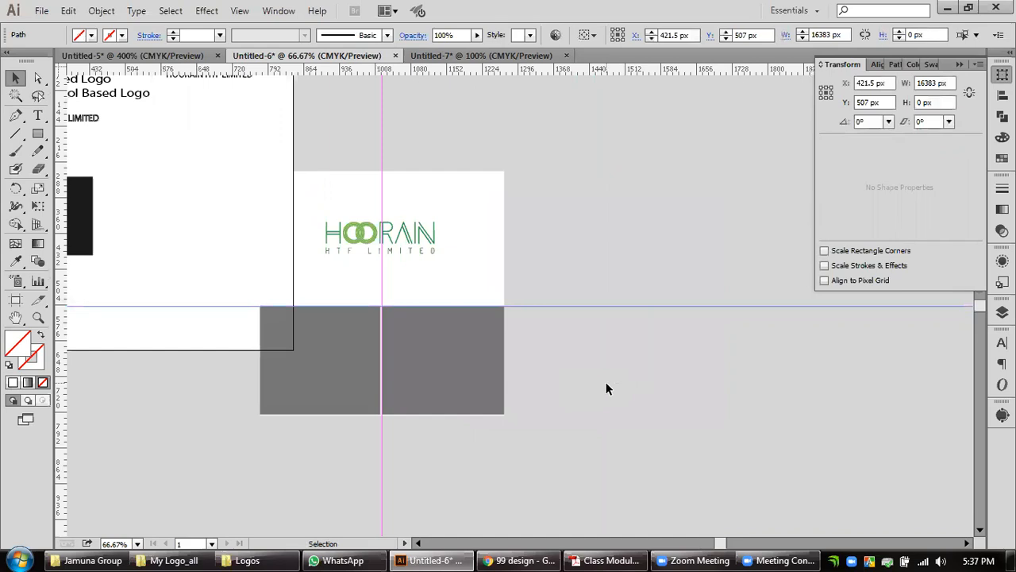
pyautogui.press('Delete')
pyautogui.moveTo(575, 136); pyautogui.dragTo(320, 473)
pyautogui.moveTo(385, 239); pyautogui.dragTo(527, 185)
pyautogui.scroll(1, 548, 316)
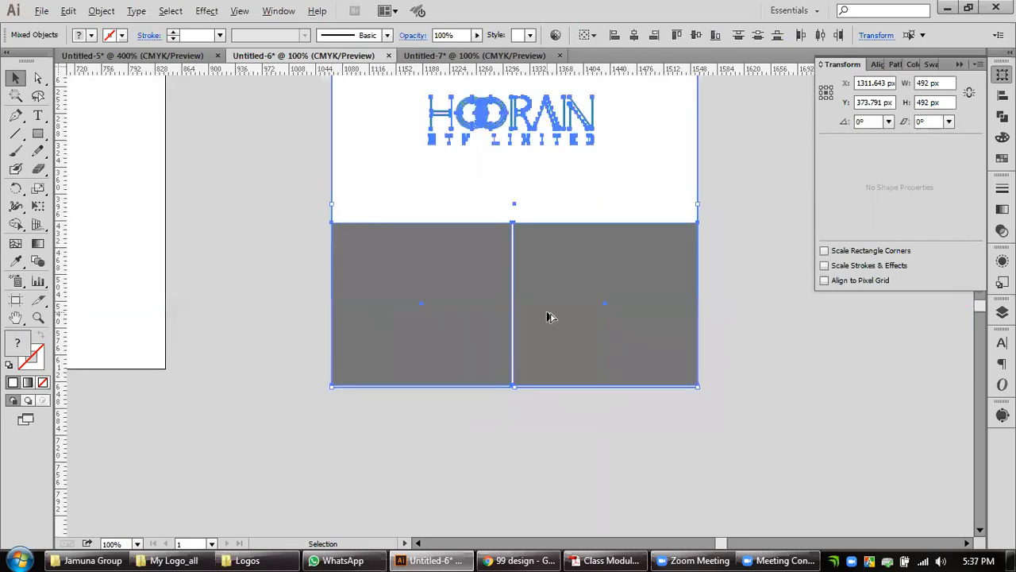
pyautogui.click(737, 409)
pyautogui.scroll(3, 516, 369)
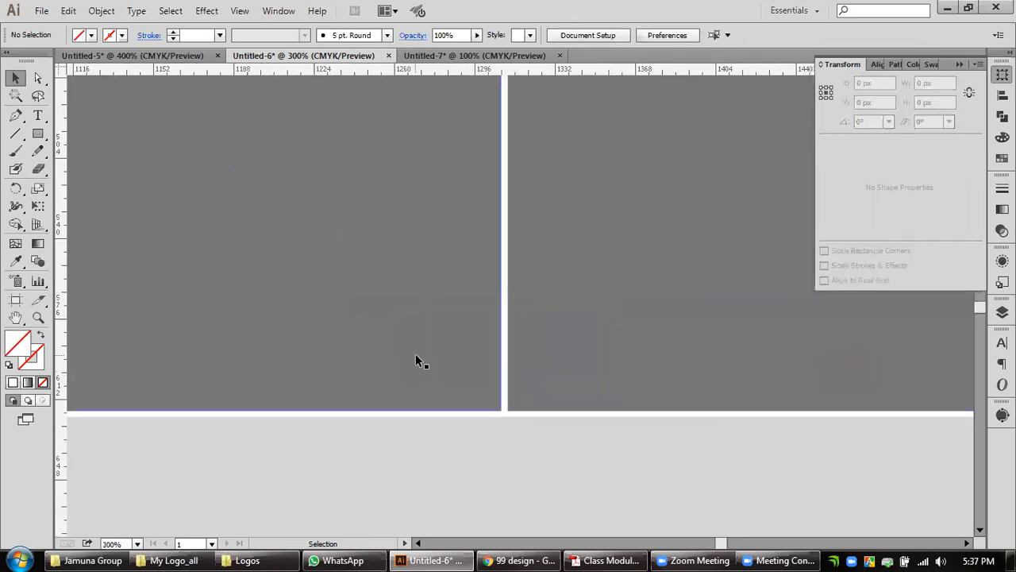
# Try to even out the gap beside the lower-left gray rectangle by distributing its spacing vertically.
pyautogui.moveTo(406, 328); pyautogui.dragTo(558, 390)
pyautogui.scroll(-2, 558, 390)
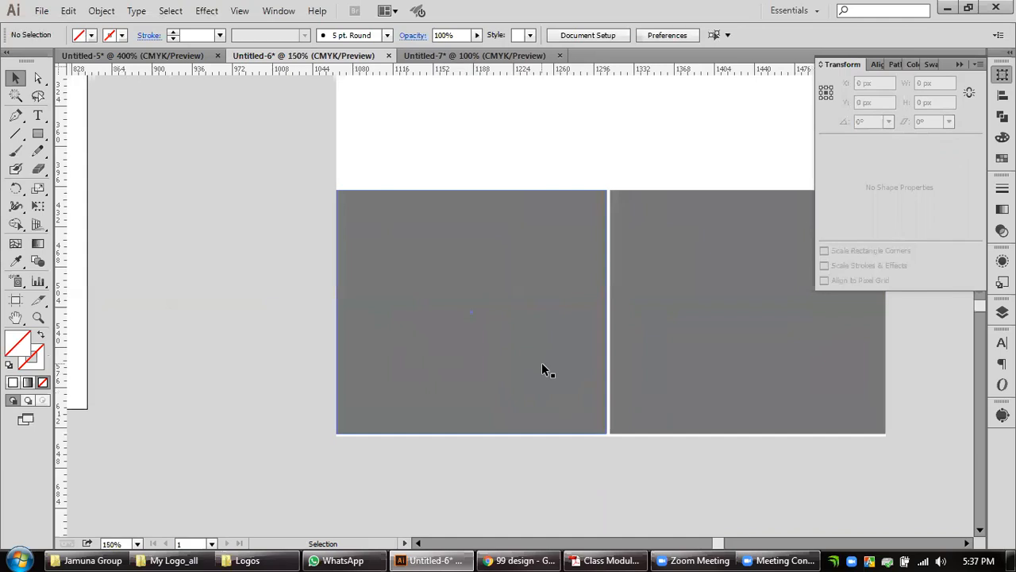
pyautogui.click(538, 373)
pyautogui.scroll(2, 528, 426)
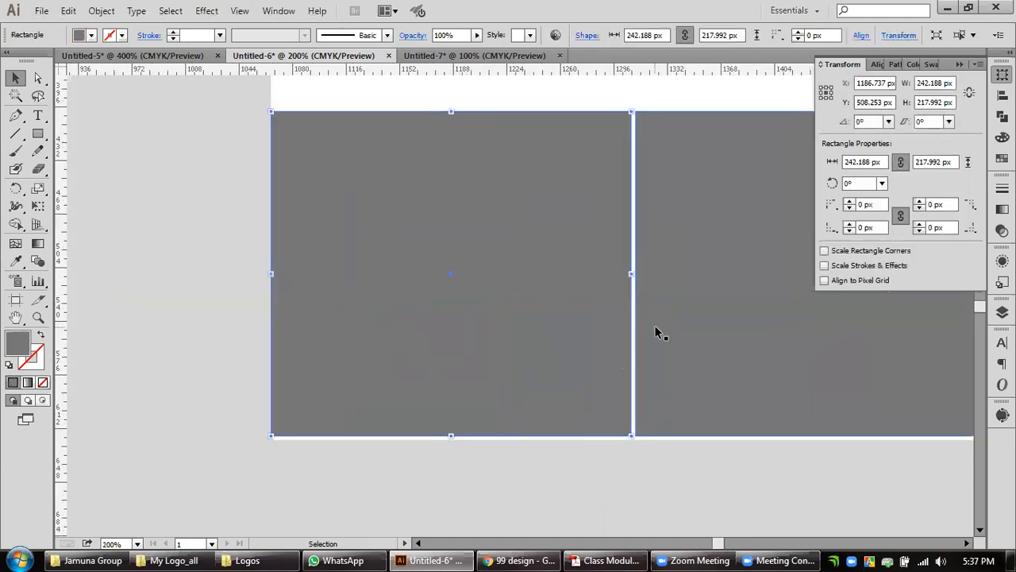
pyautogui.scroll(1, 490, 435)
pyautogui.scroll(-1, 571, 331)
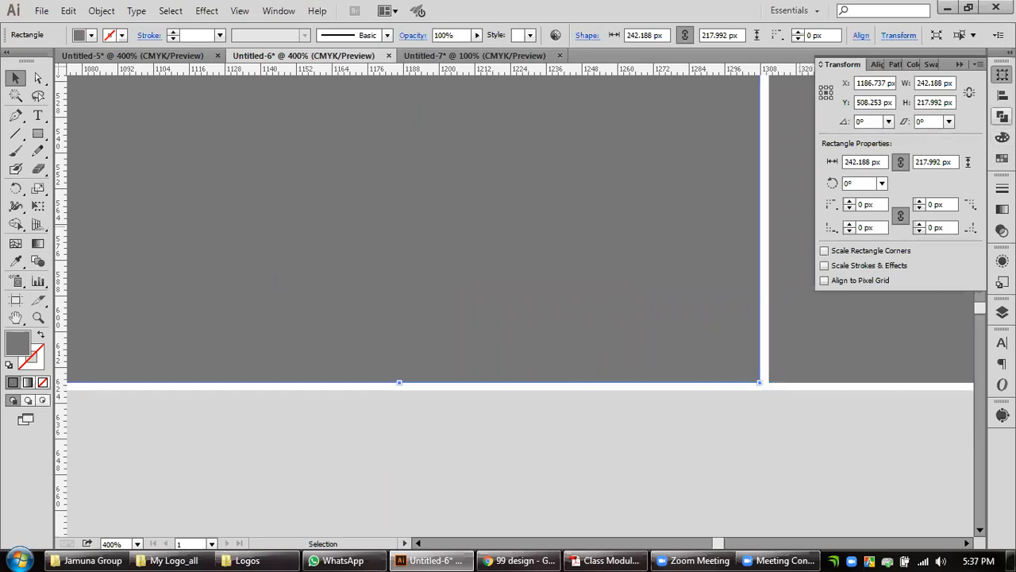
pyautogui.click(1002, 116)
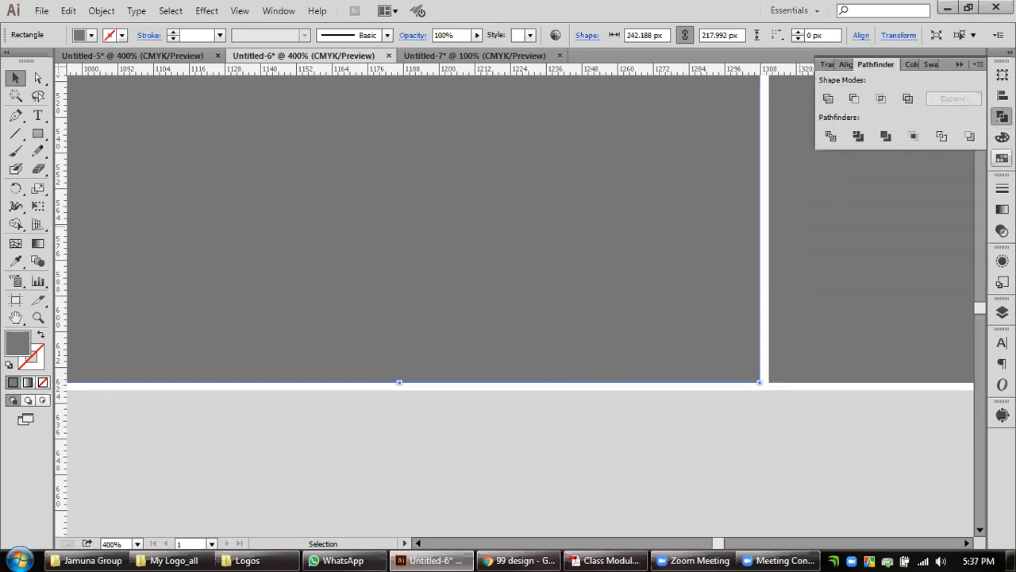
pyautogui.click(1002, 95)
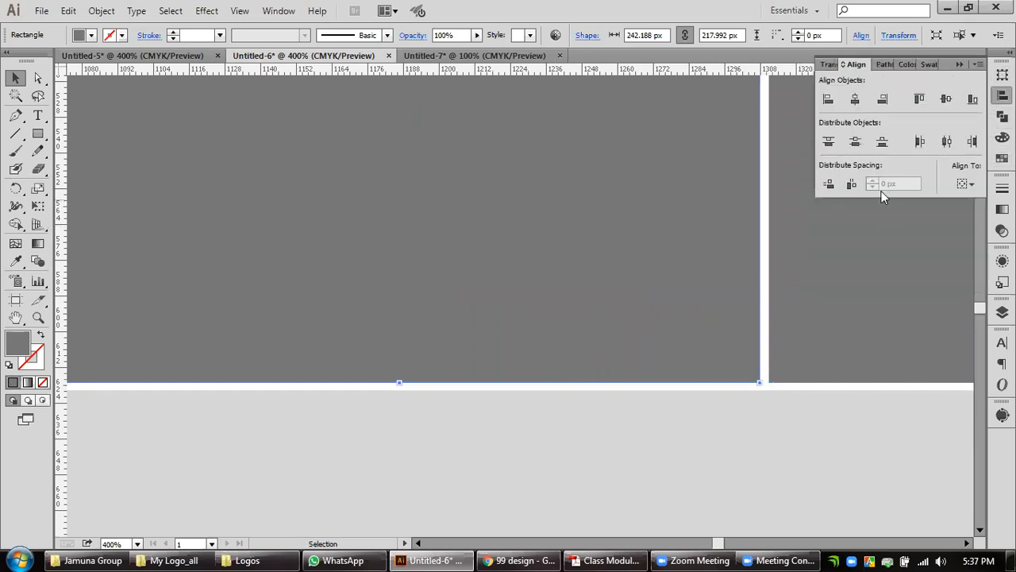
pyautogui.click(972, 186)
pyautogui.click(973, 185)
pyautogui.click(829, 184)
# Turn off Use Preview Bounds for object alignment and clear the selection.
pyautogui.click(977, 64)
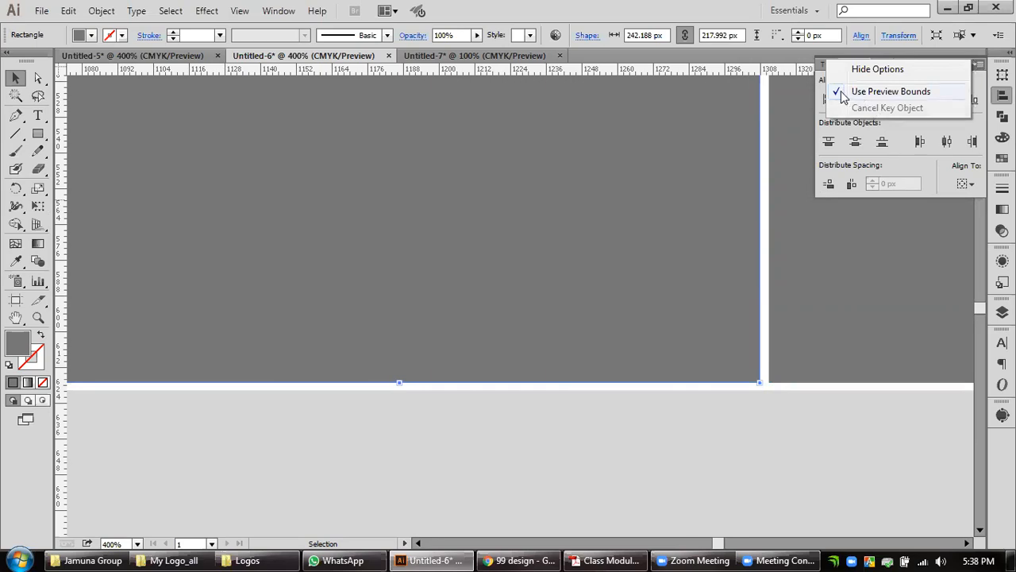
pyautogui.click(866, 93)
pyautogui.click(979, 65)
pyautogui.click(980, 66)
pyautogui.click(746, 413)
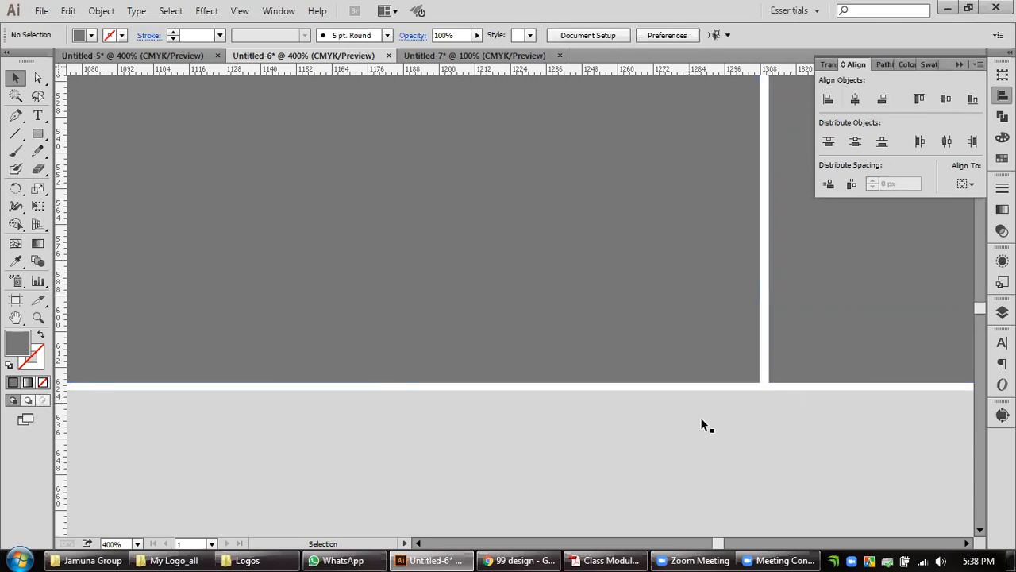
# Place a vertical guide at the horizontal center of the large white square.
pyautogui.click(669, 352)
pyautogui.scroll(-3, 669, 351)
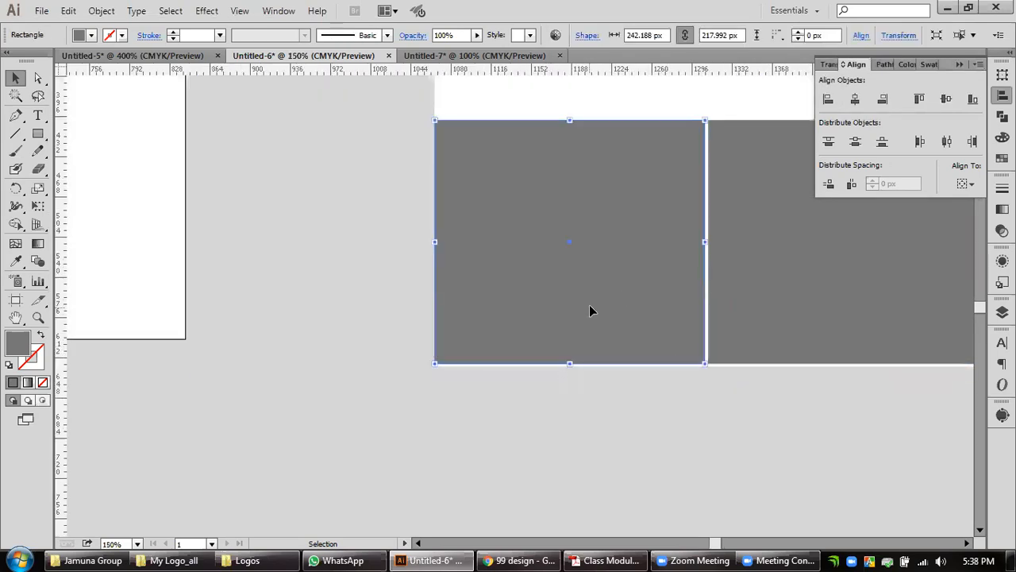
pyautogui.scroll(1, 589, 311)
pyautogui.hscroll(4, 651, 455)
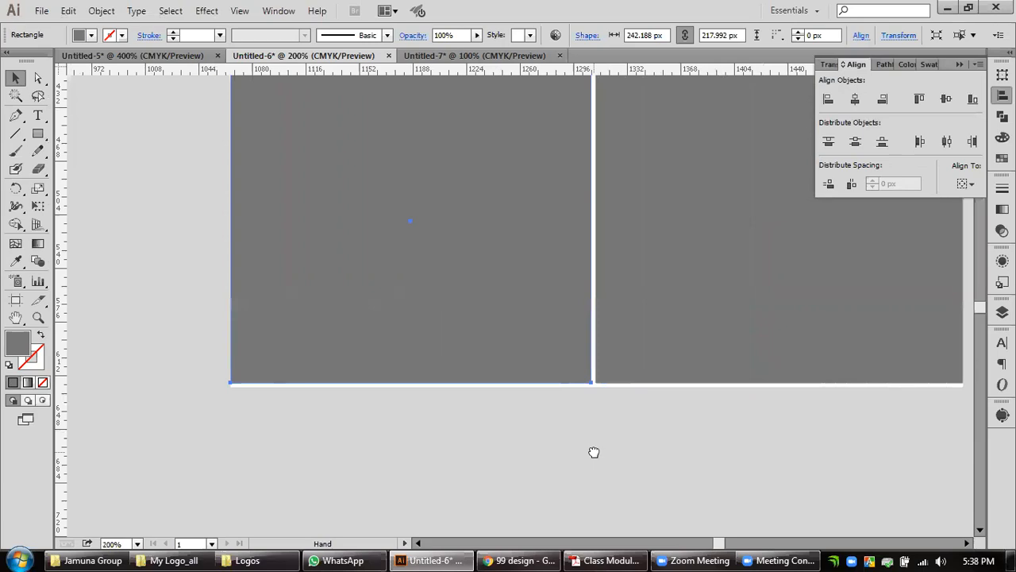
pyautogui.scroll(2, 572, 500)
pyautogui.click(664, 110)
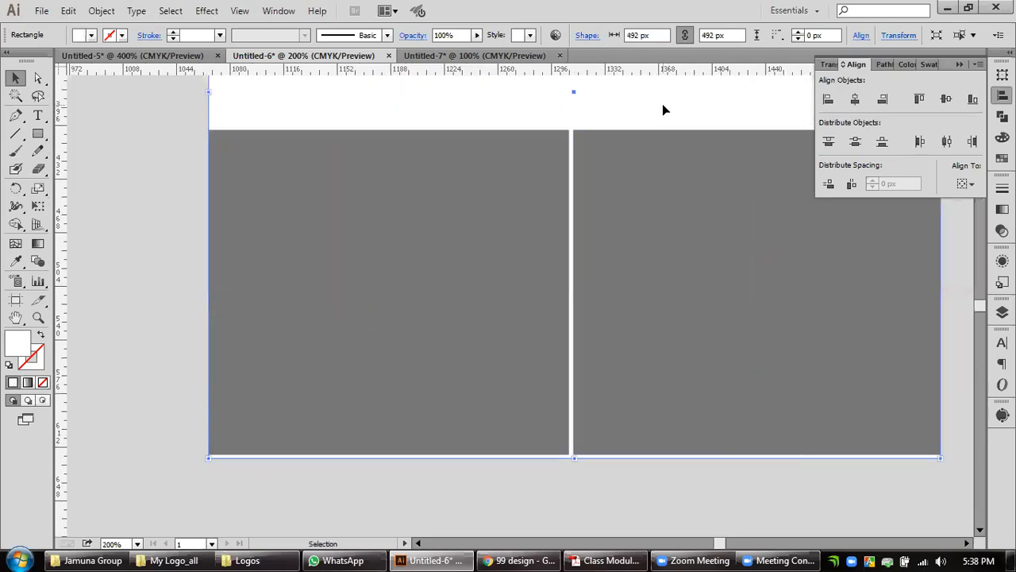
pyautogui.moveTo(62, 208); pyautogui.dragTo(578, 96)
# Extend both lower gray rectangles so they meet at the center guide and reach the white square's bottom edge.
pyautogui.click(576, 300)
pyautogui.moveTo(575, 293)
pyautogui.mouseDown()
pyautogui.moveTo(632, 294)
pyautogui.moveTo(574, 293)
pyautogui.mouseUp()
pyautogui.moveTo(757, 456); pyautogui.dragTo(757, 459)
pyautogui.click(509, 325)
pyautogui.moveTo(572, 292); pyautogui.dragTo(574, 292)
pyautogui.moveTo(390, 455); pyautogui.dragTo(392, 458)
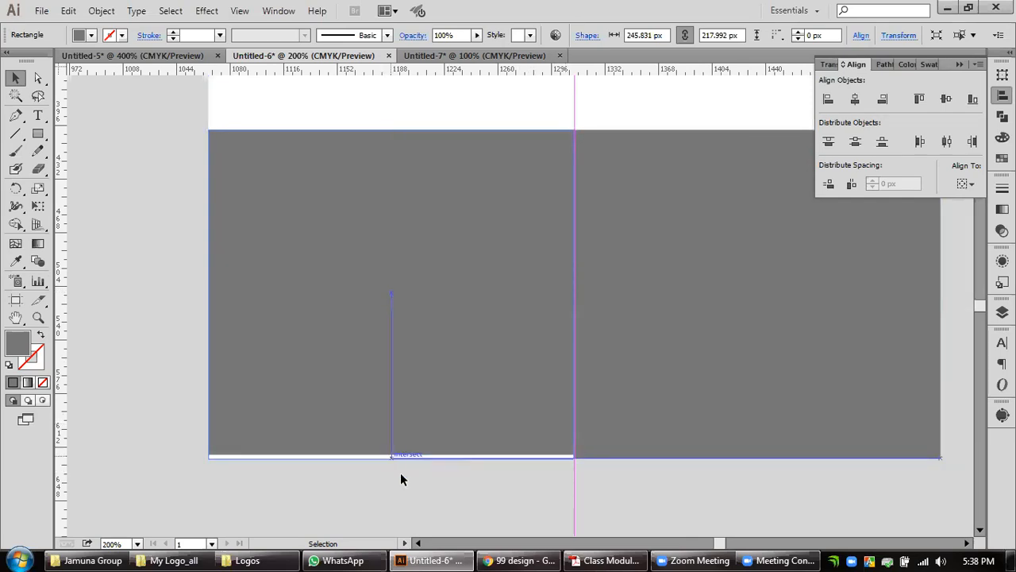
# Trim the lower-left rectangle's bottom edge level with its neighbor, at a height of about 220.2 px.
pyautogui.click(548, 506)
pyautogui.scroll(5, 581, 476)
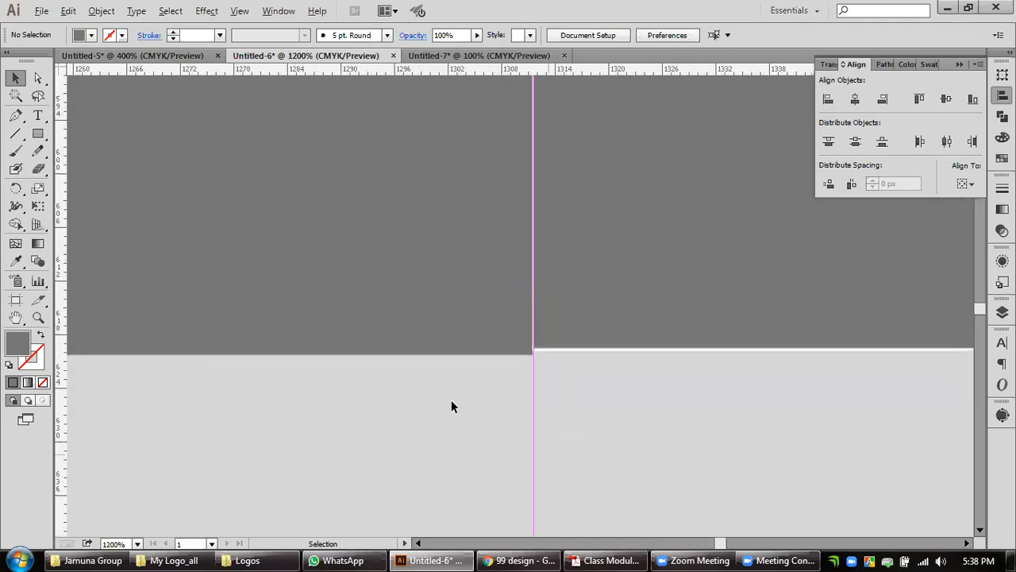
pyautogui.click(398, 292)
pyautogui.moveTo(252, 316); pyautogui.dragTo(672, 336)
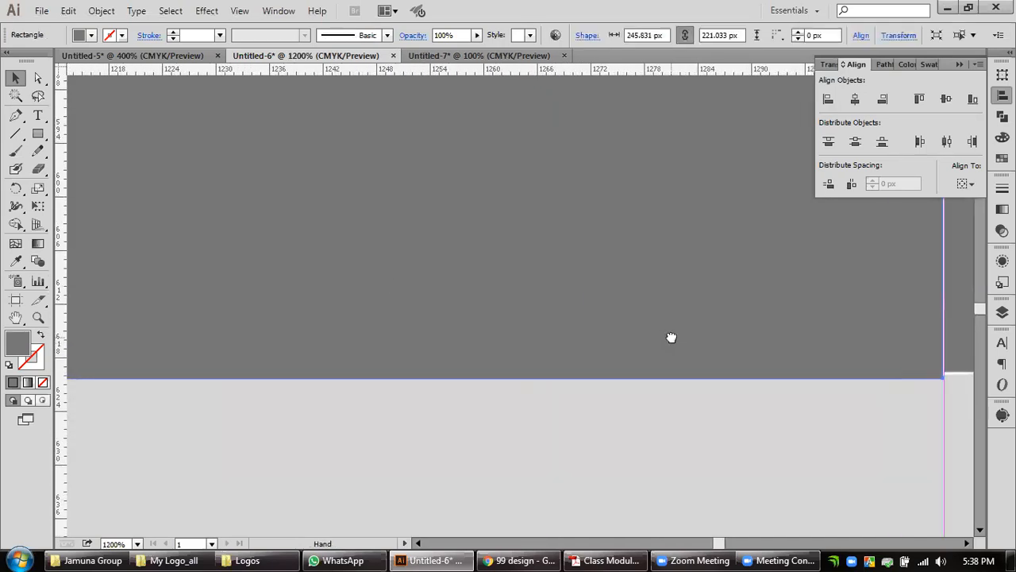
pyautogui.scroll(-2, 360, 387)
pyautogui.moveTo(382, 409); pyautogui.dragTo(653, 417)
pyautogui.scroll(1, 367, 399)
pyautogui.moveTo(378, 379)
pyautogui.mouseDown()
pyautogui.moveTo(379, 323)
pyautogui.moveTo(374, 375)
pyautogui.moveTo(398, 379)
pyautogui.moveTo(384, 377)
pyautogui.mouseUp()
pyautogui.scroll(-1, 701, 460)
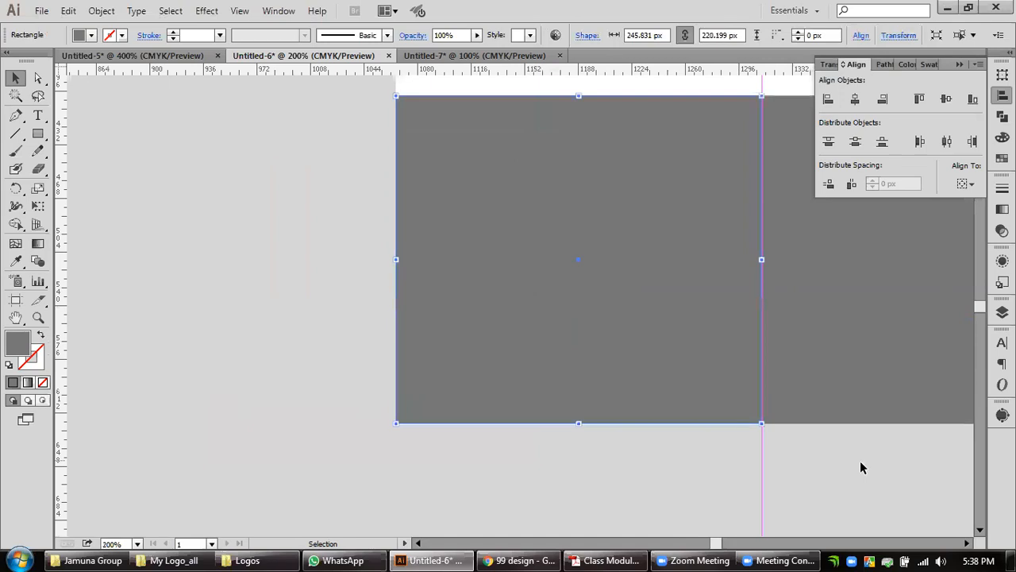
# Select both lower gray rectangles and align their vertical centers.
pyautogui.moveTo(888, 456); pyautogui.dragTo(583, 488)
pyautogui.click(562, 345)
pyautogui.keyDown('shift'); pyautogui.click(407, 355); pyautogui.keyUp('shift')
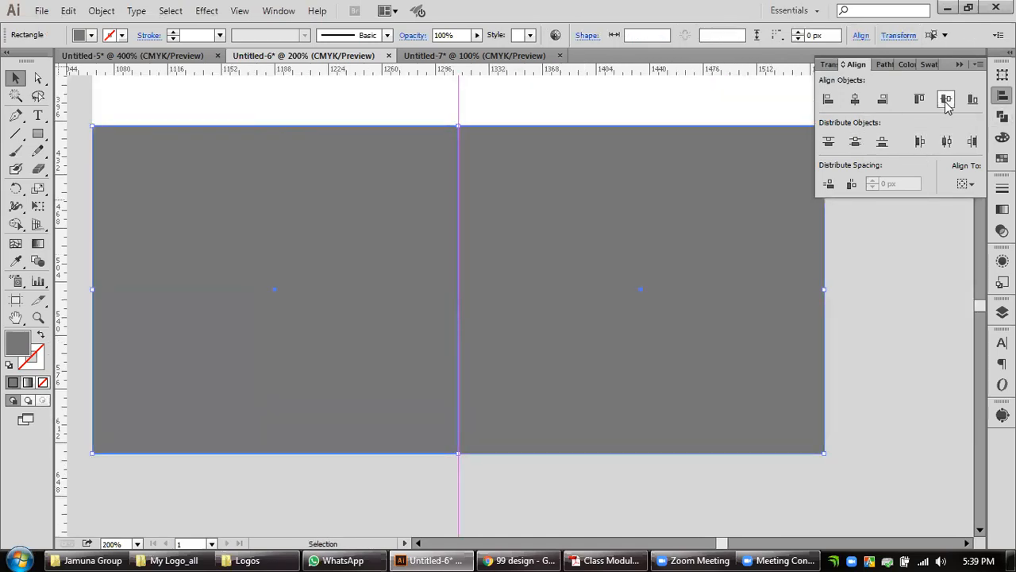
pyautogui.click(888, 358)
pyautogui.scroll(-2, 887, 352)
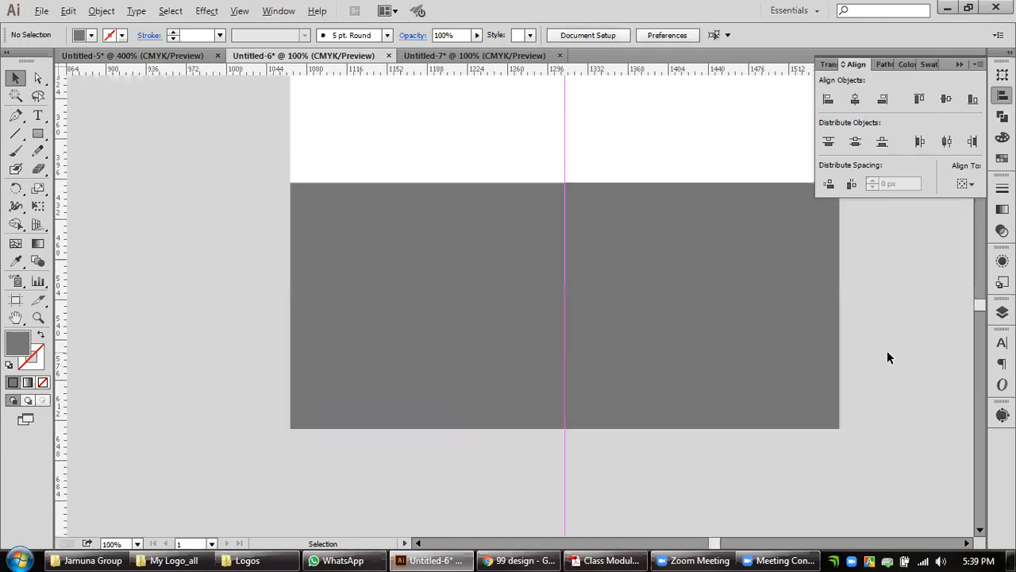
# Scale down the green HOORAIN logo about its center and nudge it slightly lower in the white area.
pyautogui.moveTo(885, 325); pyautogui.dragTo(720, 317)
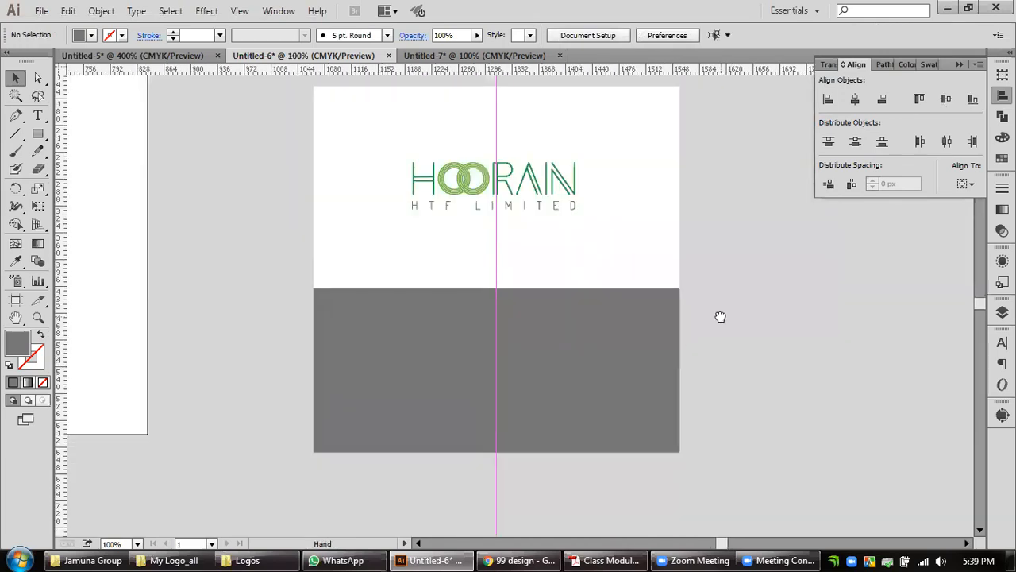
pyautogui.click(538, 203)
pyautogui.moveTo(575, 208); pyautogui.dragTo(551, 202)
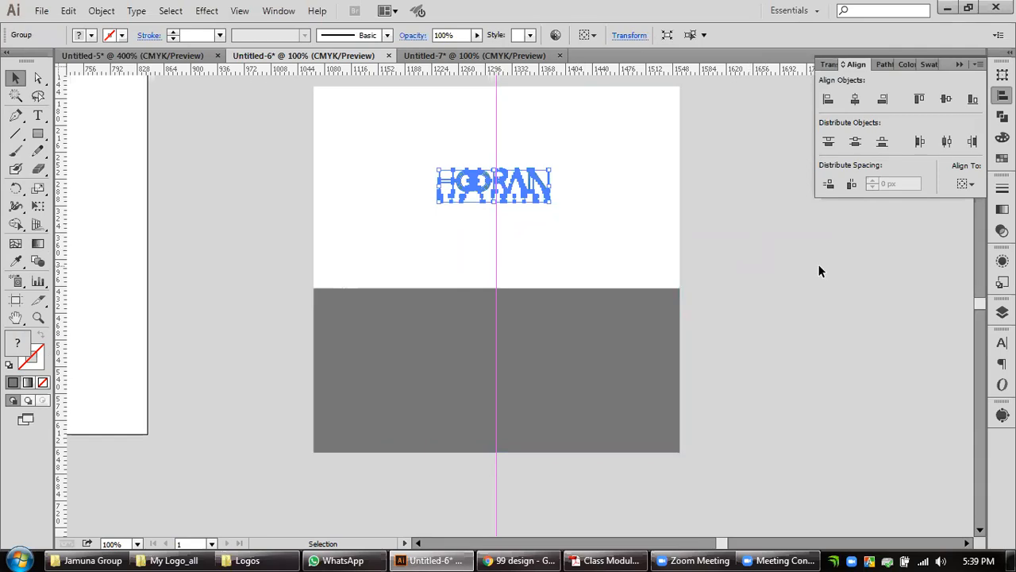
pyautogui.press('Down')
pyautogui.press('Down')
pyautogui.press('Down')
pyautogui.press('Down')
pyautogui.press('Down')
pyautogui.press('Down')
pyautogui.press('Down')
pyautogui.press('Down')
pyautogui.press('Down')
pyautogui.press('Down')
pyautogui.press('Down')
pyautogui.press('Down')
pyautogui.press('Down')
pyautogui.press('Down')
pyautogui.press('Down')
pyautogui.press('Down')
pyautogui.press('Down')
pyautogui.press('Down')
pyautogui.press('Down')
pyautogui.press('Down')
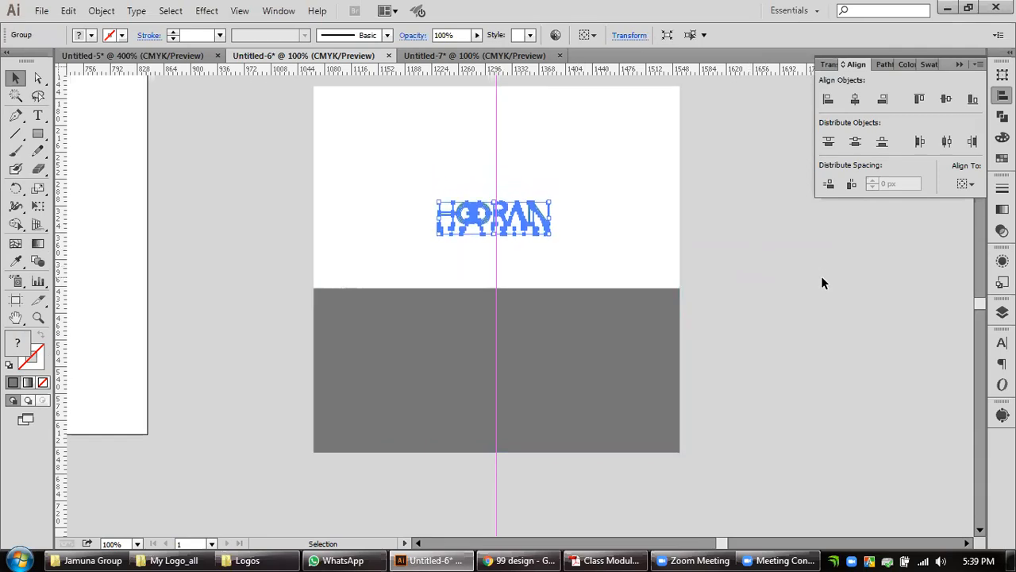
pyautogui.press('Up')
pyautogui.press('Up')
pyautogui.press('Up')
pyautogui.press('Up')
pyautogui.press('Up')
pyautogui.press('Up')
pyautogui.press('Up')
pyautogui.press('Up')
pyautogui.press('Up')
pyautogui.press('Up')
pyautogui.press('Up')
pyautogui.press('Up')
pyautogui.press('Up')
pyautogui.press('Up')
pyautogui.press('Up')
pyautogui.press('Up')
pyautogui.press('Up')
pyautogui.press('Up')
pyautogui.press('Up')
pyautogui.press('Up')
pyautogui.press('Up')
pyautogui.press('Up')
pyautogui.press('Up')
pyautogui.press('Up')
pyautogui.press('Up')
pyautogui.press('Up')
pyautogui.press('Up')
pyautogui.press('Up')
pyautogui.click(821, 275)
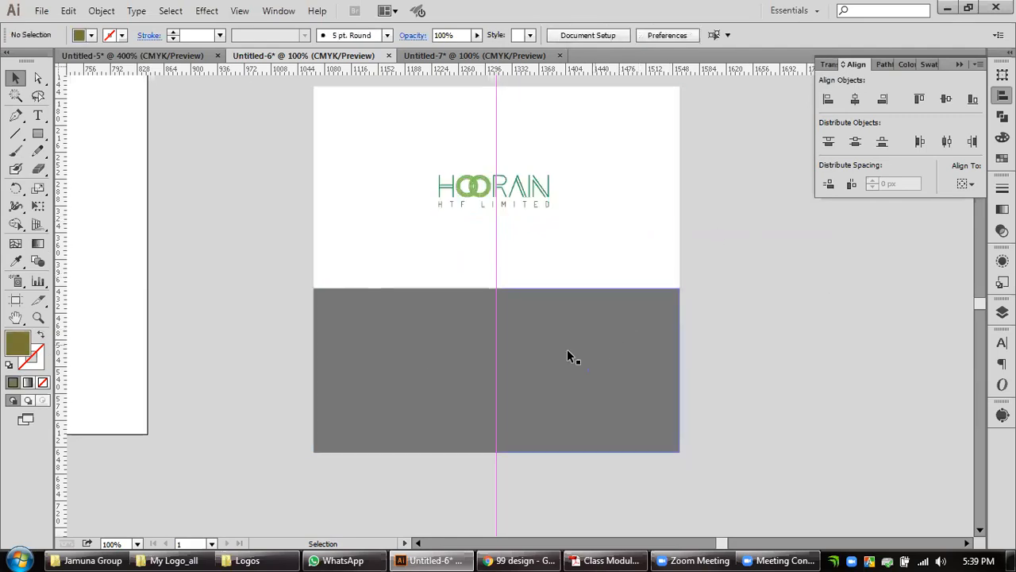
# Compare the layout with the Home Loan Cash Back reference in Chrome and return to Illustrator.
pyautogui.click(415, 351)
pyautogui.click(853, 327)
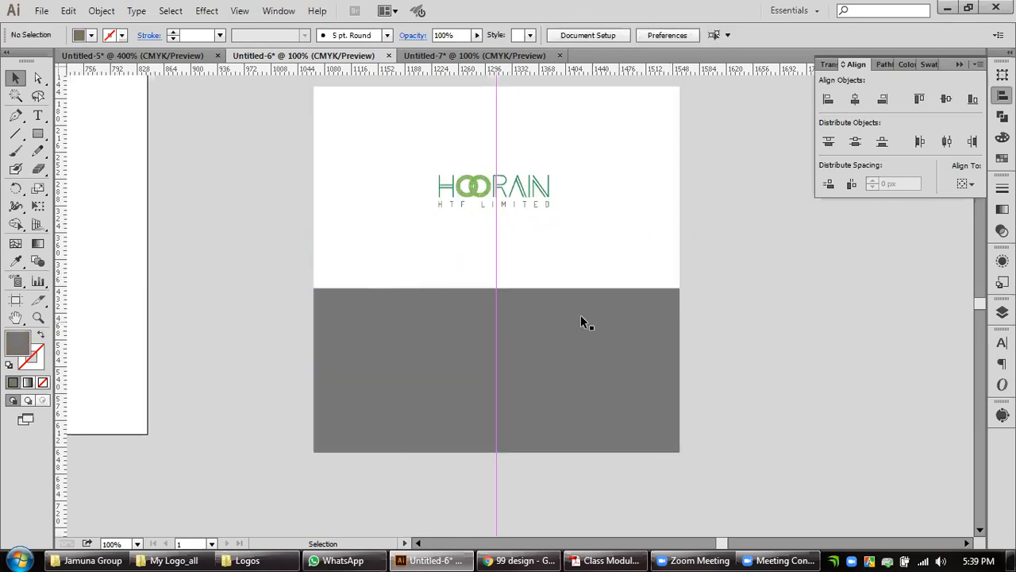
pyautogui.click(520, 561)
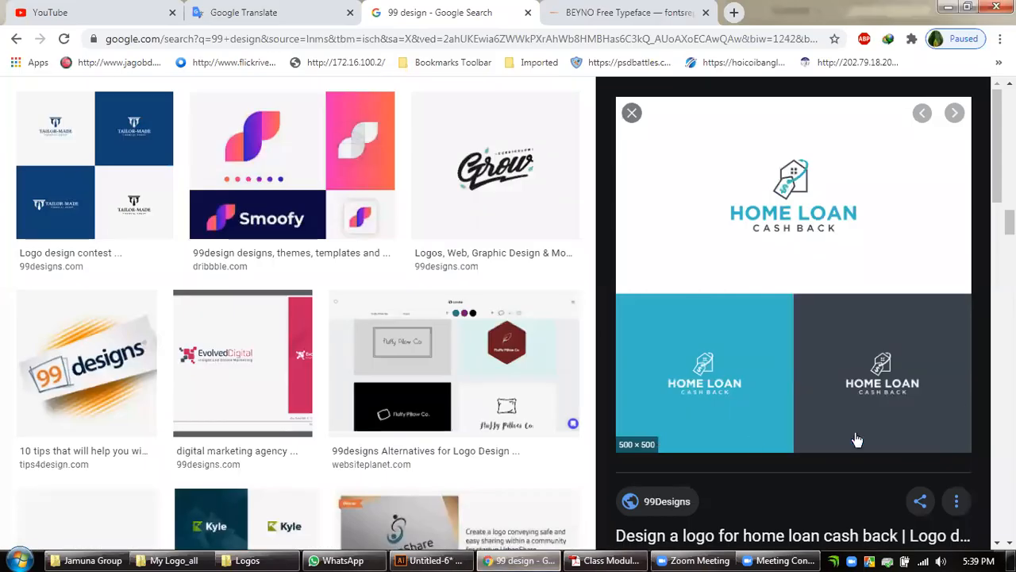
pyautogui.click(947, 8)
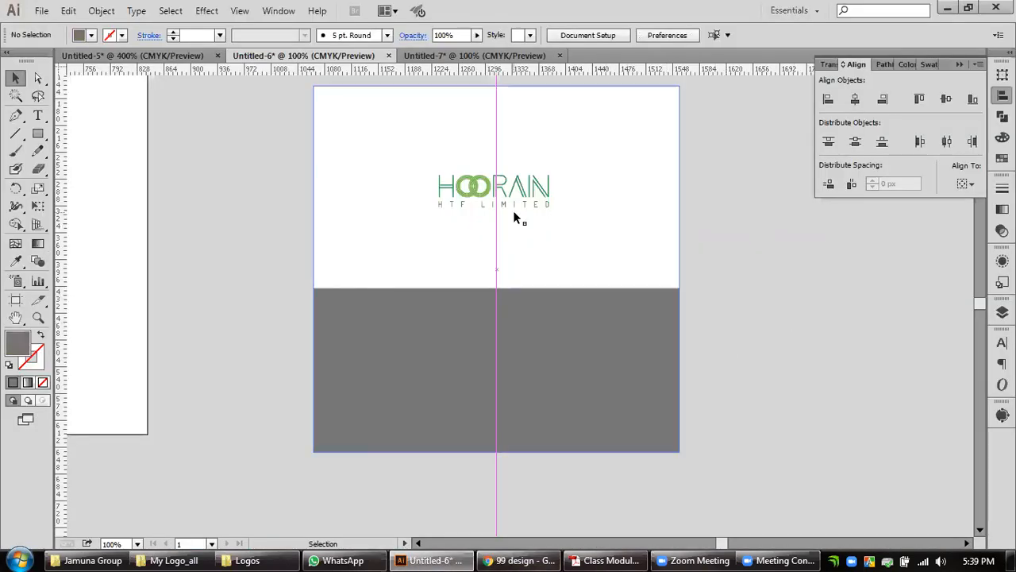
# Enlarge the green logo moderately about its center and keep it centered on the guide.
pyautogui.click(546, 202)
pyautogui.moveTo(549, 208); pyautogui.dragTo(563, 212)
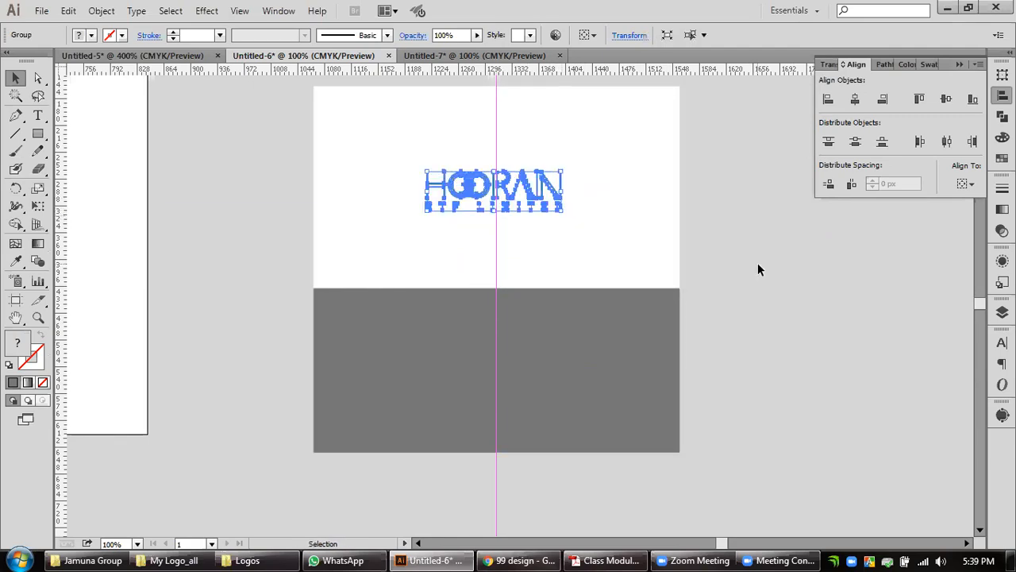
pyautogui.click(580, 215)
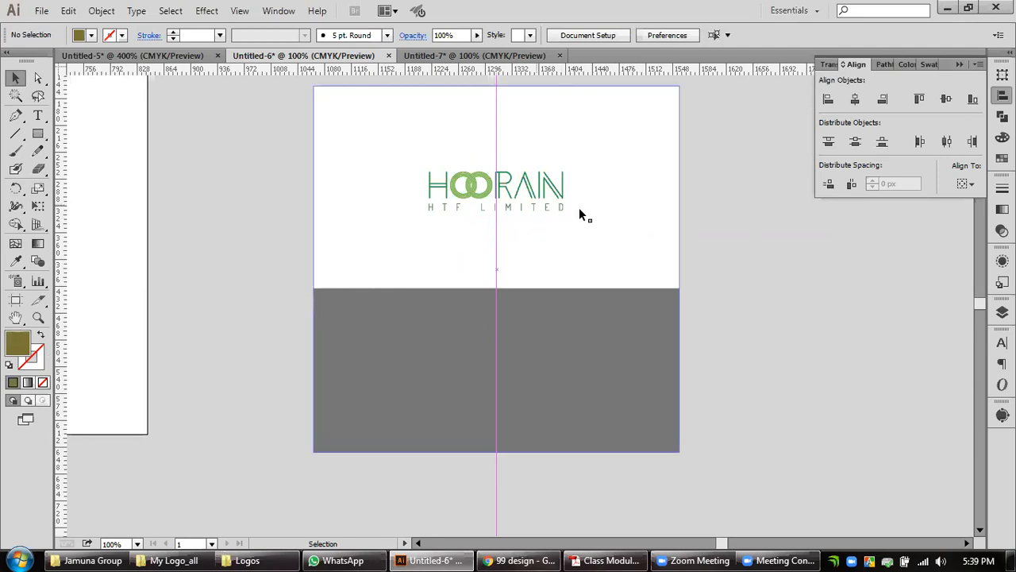
# Place a smaller copy of the green logo on the lower-left gray rectangle, select it without the backgrounds, and group it.
pyautogui.click(536, 194)
pyautogui.moveTo(512, 258); pyautogui.dragTo(470, 394)
pyautogui.press('Delete')
pyautogui.click(439, 379)
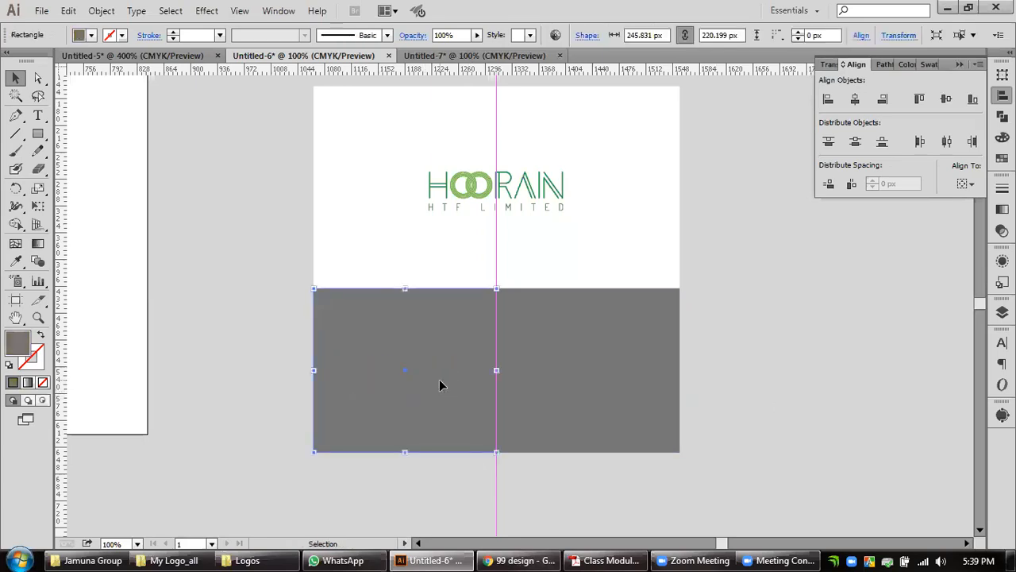
pyautogui.moveTo(249, 338); pyautogui.dragTo(455, 460)
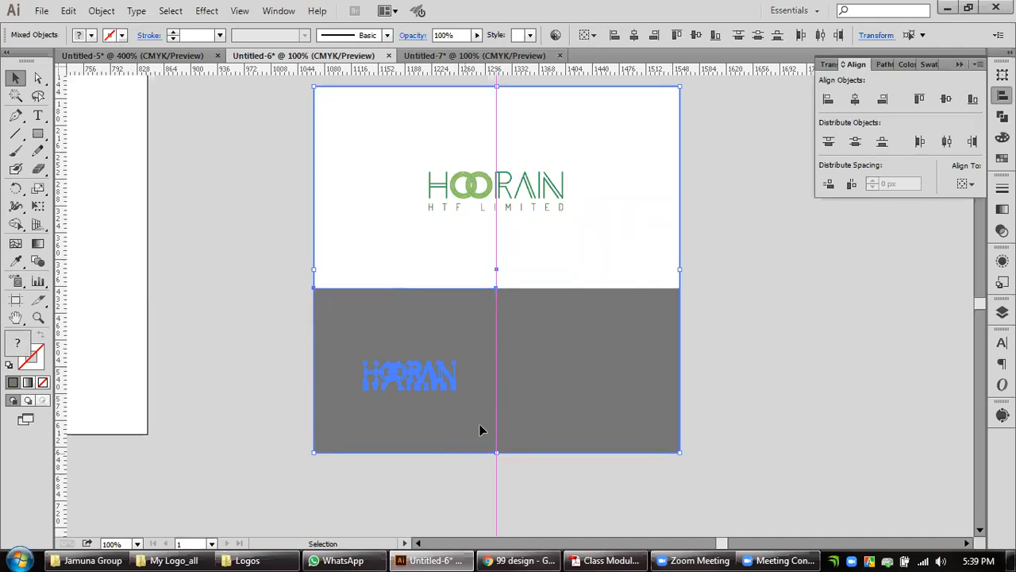
pyautogui.keyDown('shift'); pyautogui.click(586, 257); pyautogui.keyUp('shift')
pyautogui.keyDown('shift'); pyautogui.click(473, 333); pyautogui.keyUp('shift')
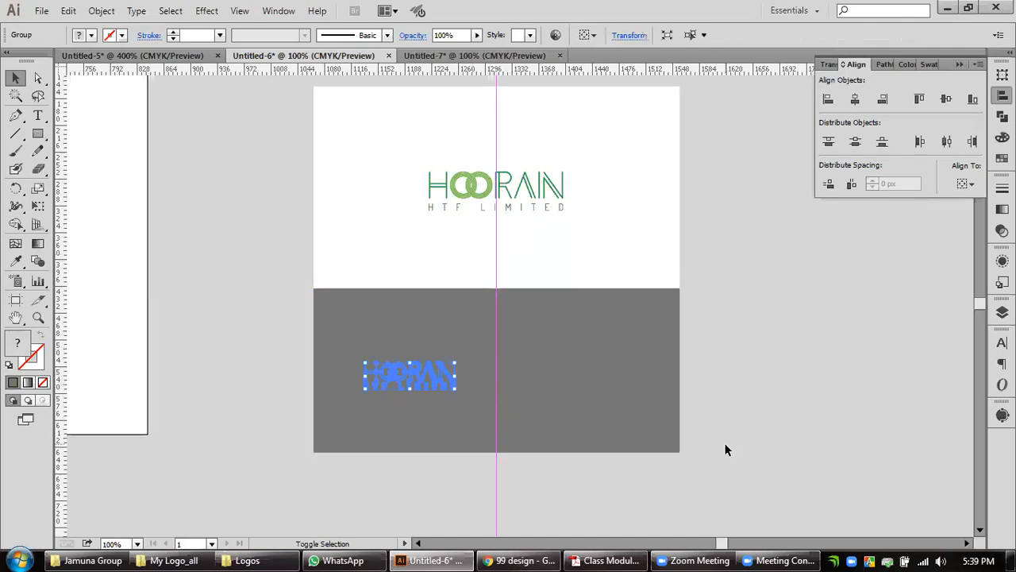
pyautogui.hotkey('ctrl', 'g')
# Recolor the logo copy white by sampling the white square with the Eyedropper.
pyautogui.click(15, 260)
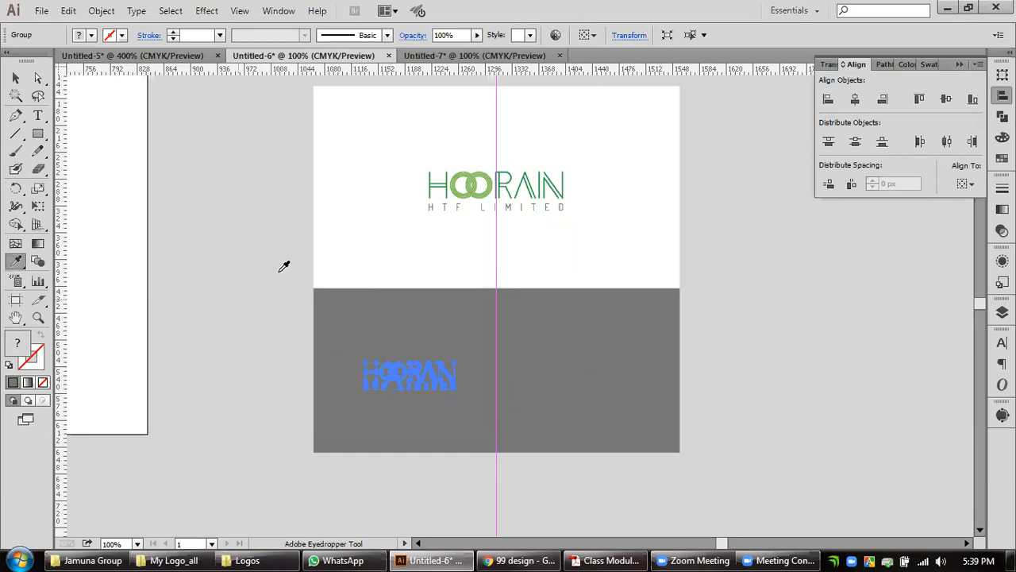
pyautogui.click(381, 212)
pyautogui.click(15, 77)
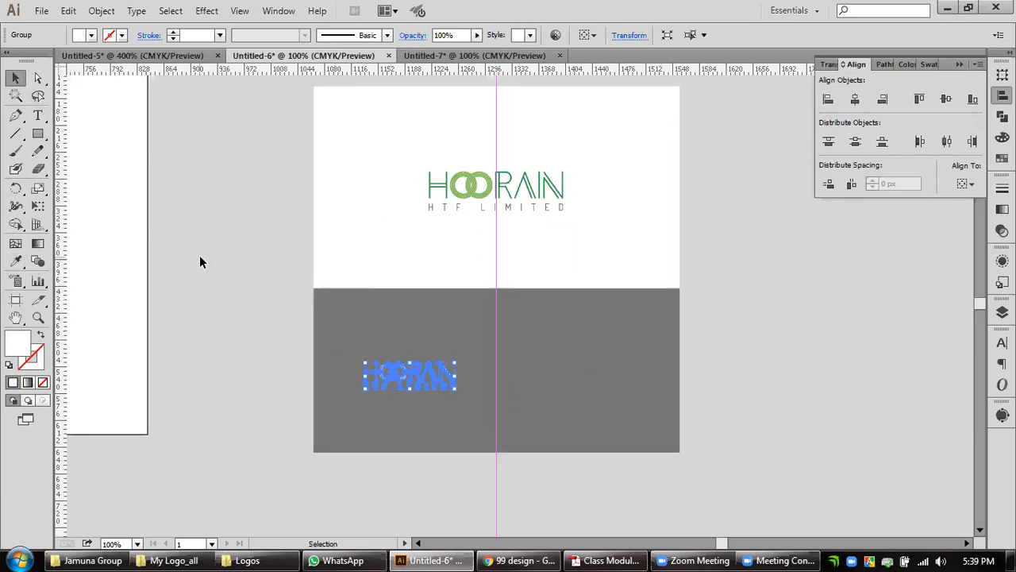
pyautogui.click(199, 255)
# Fill the lower-left rectangle with the dark green sampled from the main logo's lettering.
pyautogui.click(424, 414)
pyautogui.click(15, 260)
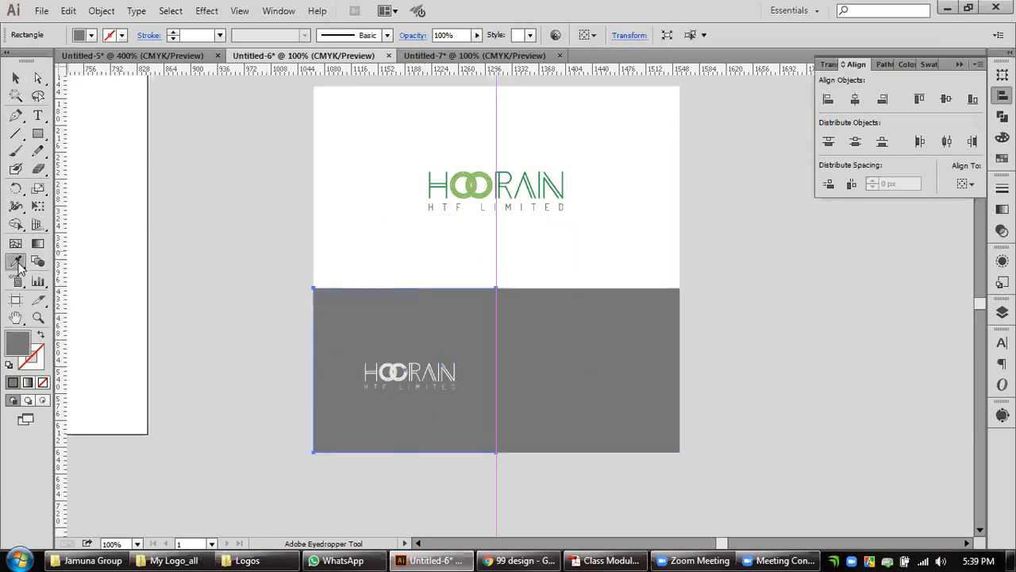
pyautogui.click(539, 189)
pyautogui.click(15, 77)
pyautogui.click(188, 240)
# Refill the green lower rectangle with the darker green sampled from the main logo's HTF LIMITED tagline.
pyautogui.scroll(1, 455, 421)
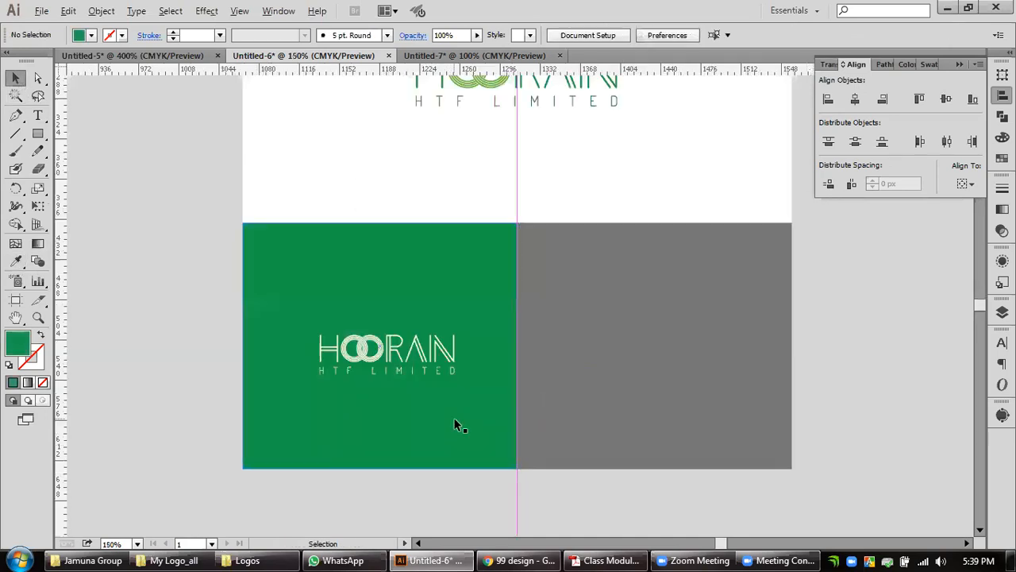
pyautogui.scroll(1, 457, 424)
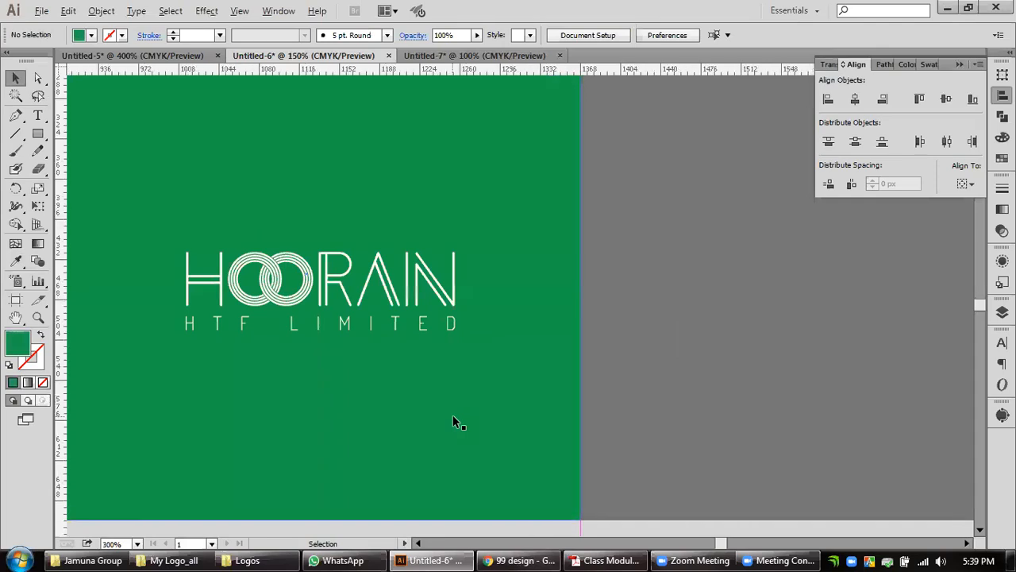
pyautogui.scroll(-2, 453, 416)
pyautogui.moveTo(666, 332); pyautogui.dragTo(558, 369)
pyautogui.click(539, 371)
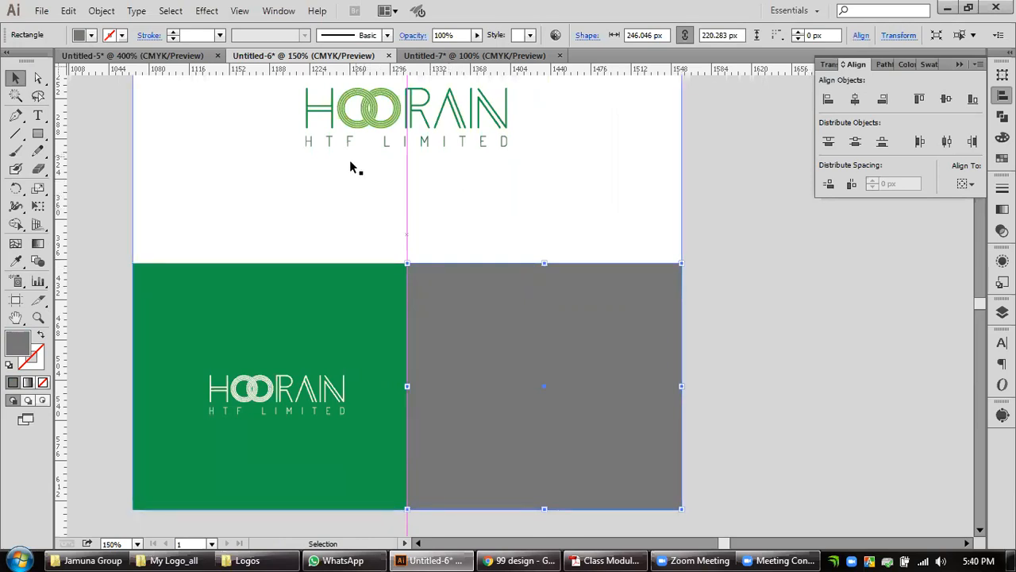
pyautogui.click(334, 335)
pyautogui.click(15, 261)
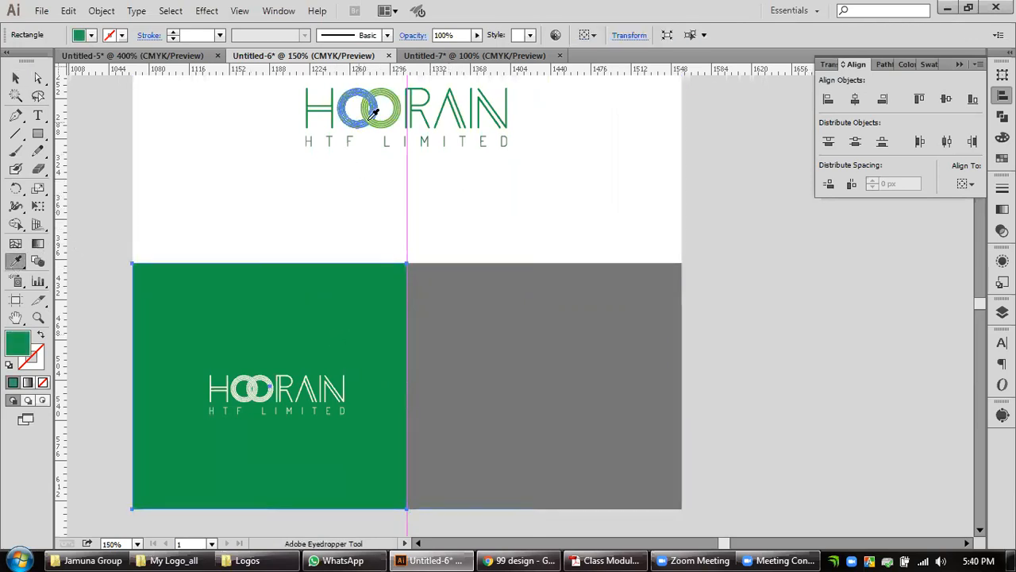
pyautogui.click(333, 134)
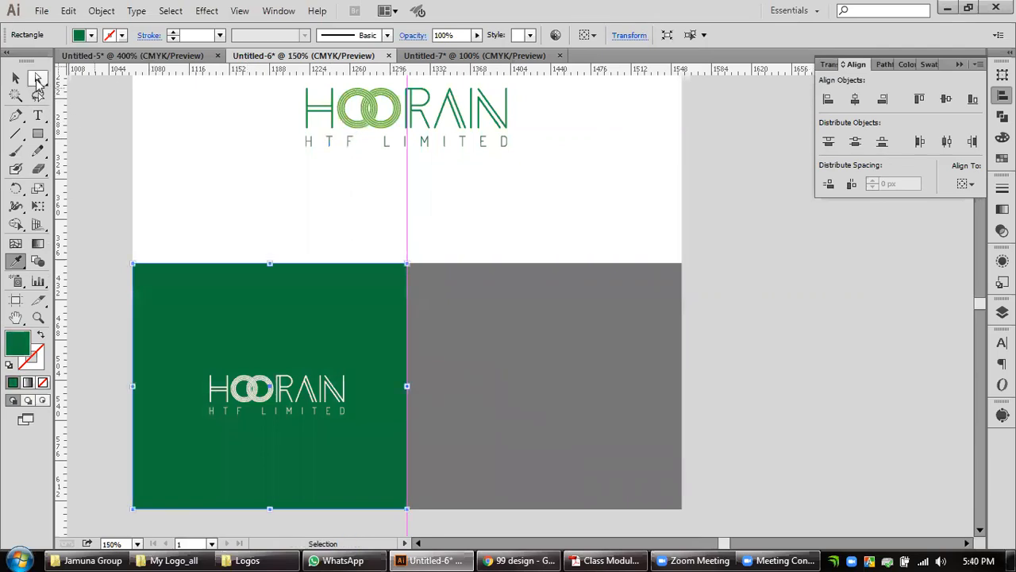
pyautogui.click(15, 77)
# Fill the gray lower-right rectangle with black by reducing its brightness to 0%, and deselect it.
pyautogui.click(246, 196)
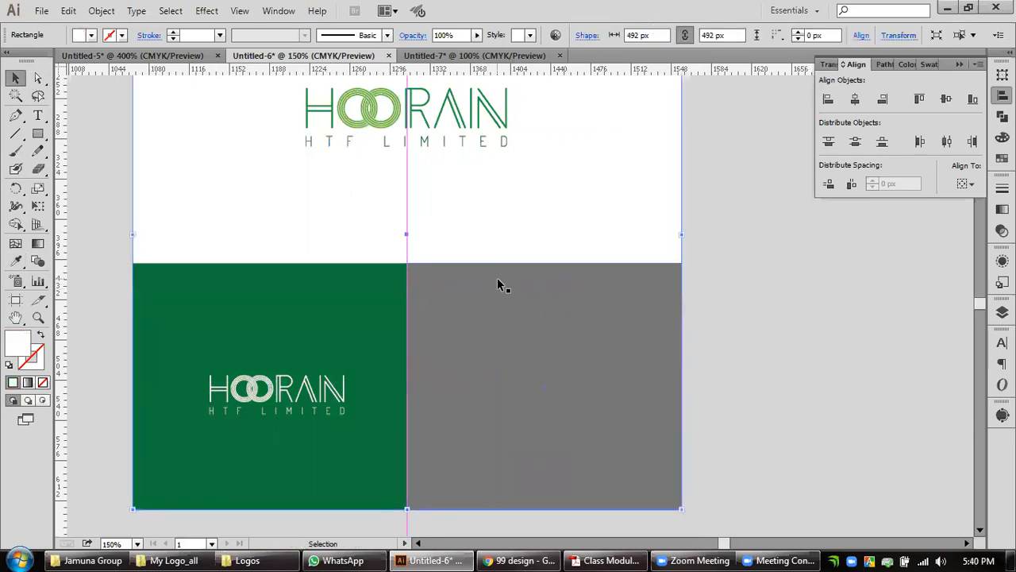
pyautogui.click(504, 357)
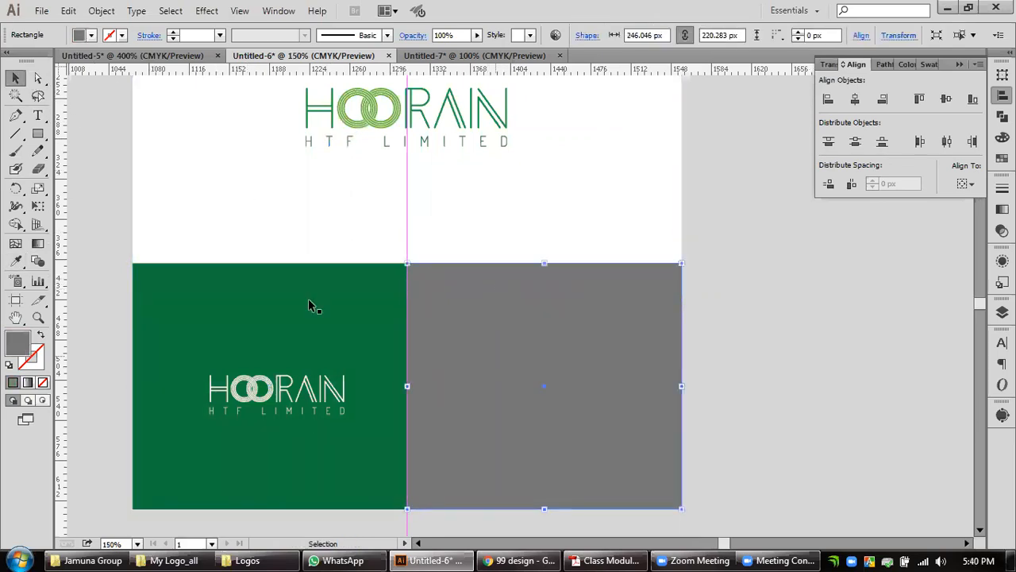
pyautogui.click(15, 263)
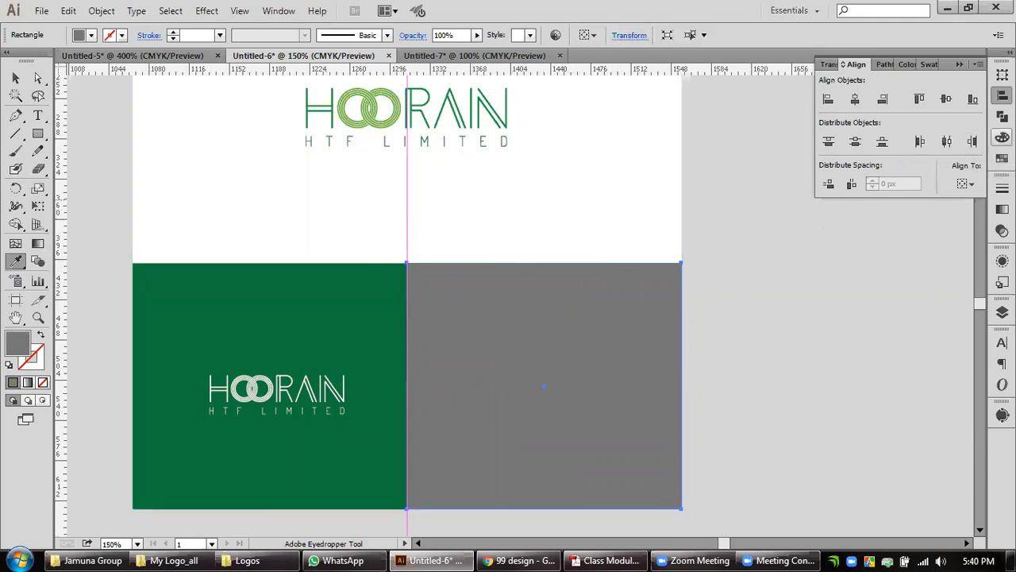
pyautogui.click(1002, 136)
pyautogui.moveTo(902, 140); pyautogui.dragTo(784, 136)
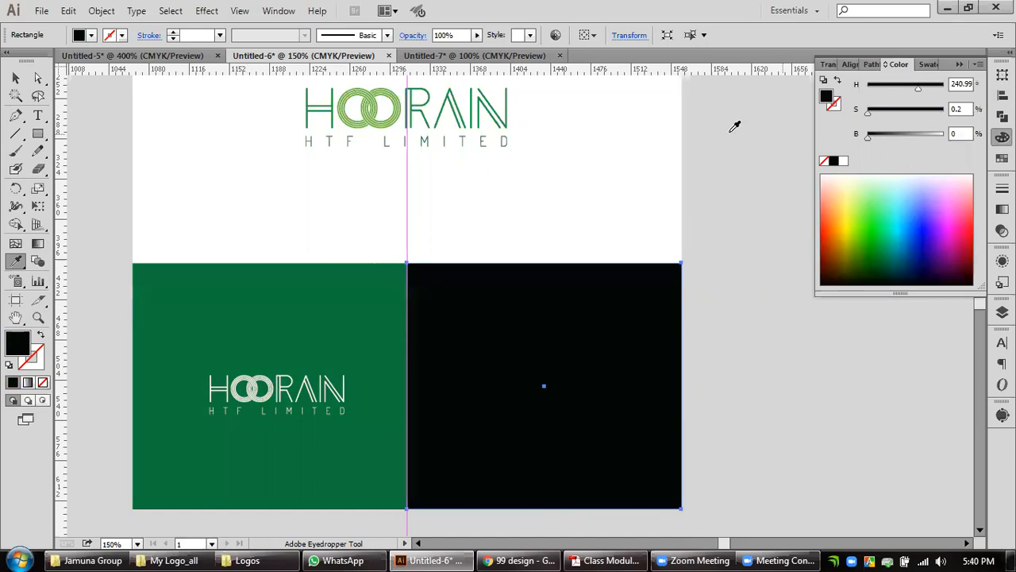
pyautogui.click(15, 77)
pyautogui.click(753, 397)
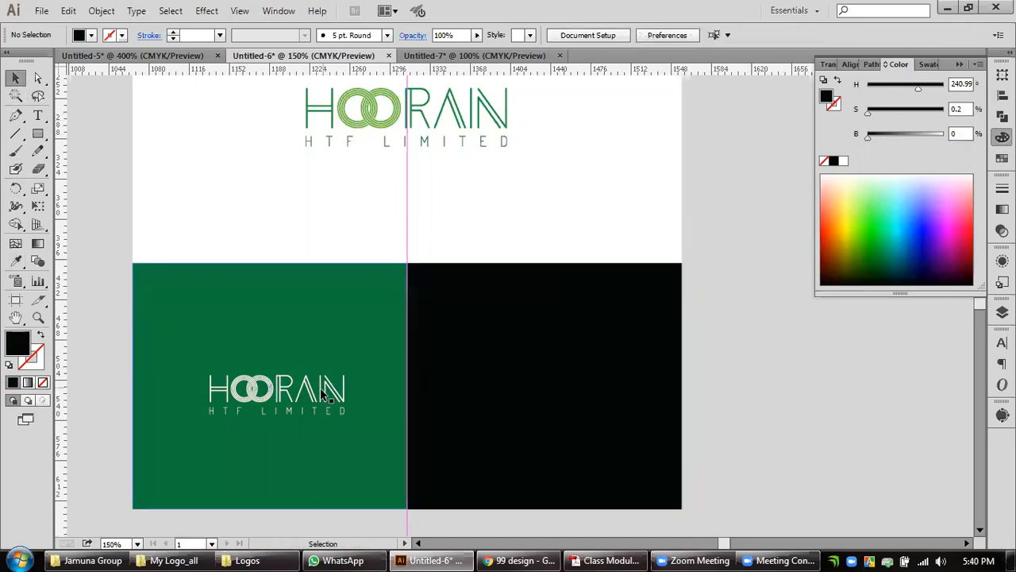
# Copy the white logo onto the black rectangle and center it vertically, using that rectangle as the key object.
pyautogui.click(320, 390)
pyautogui.moveTo(320, 392); pyautogui.dragTo(592, 401)
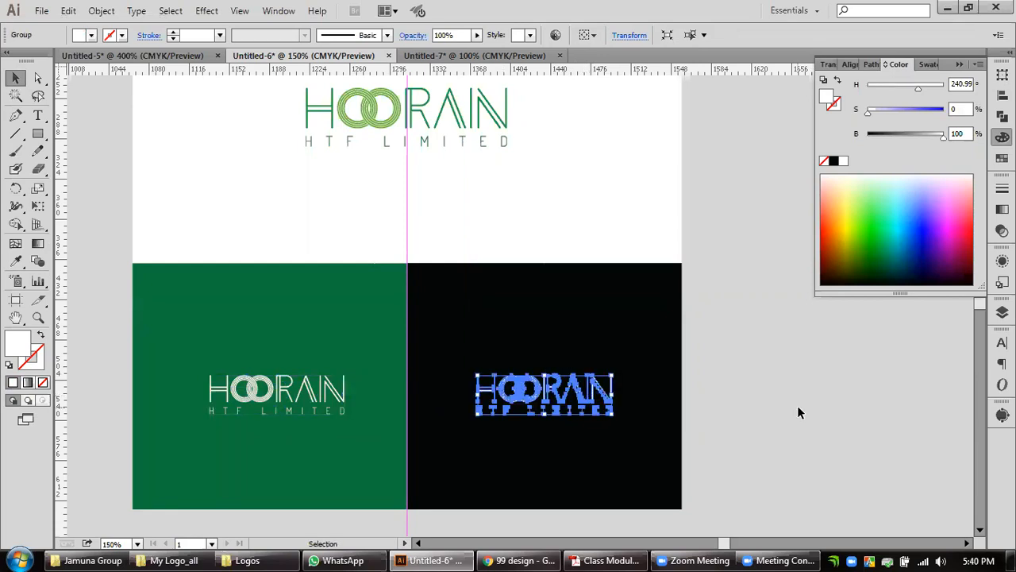
pyautogui.keyDown('shift'); pyautogui.click(646, 306); pyautogui.keyUp('shift')
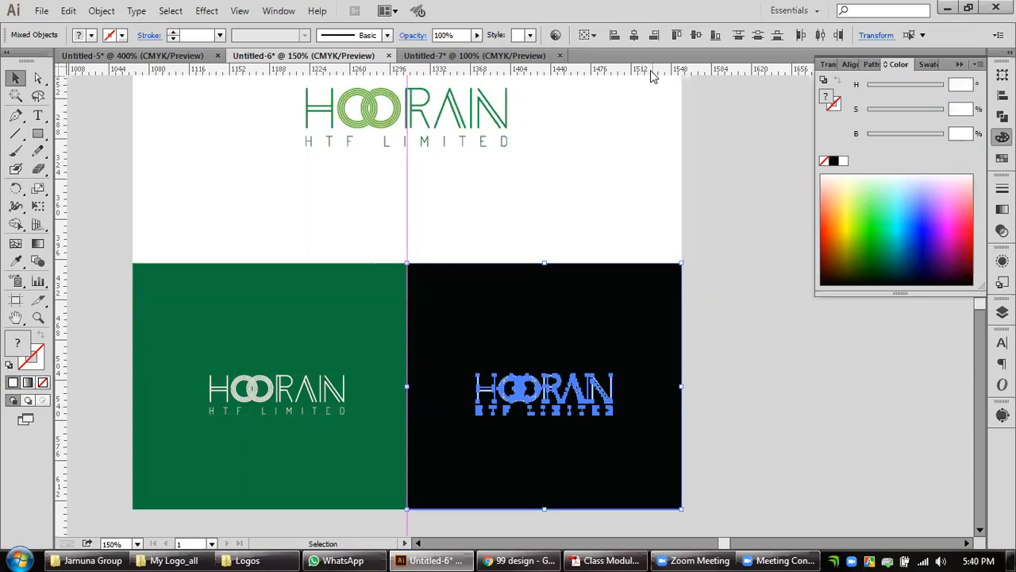
pyautogui.click(641, 324)
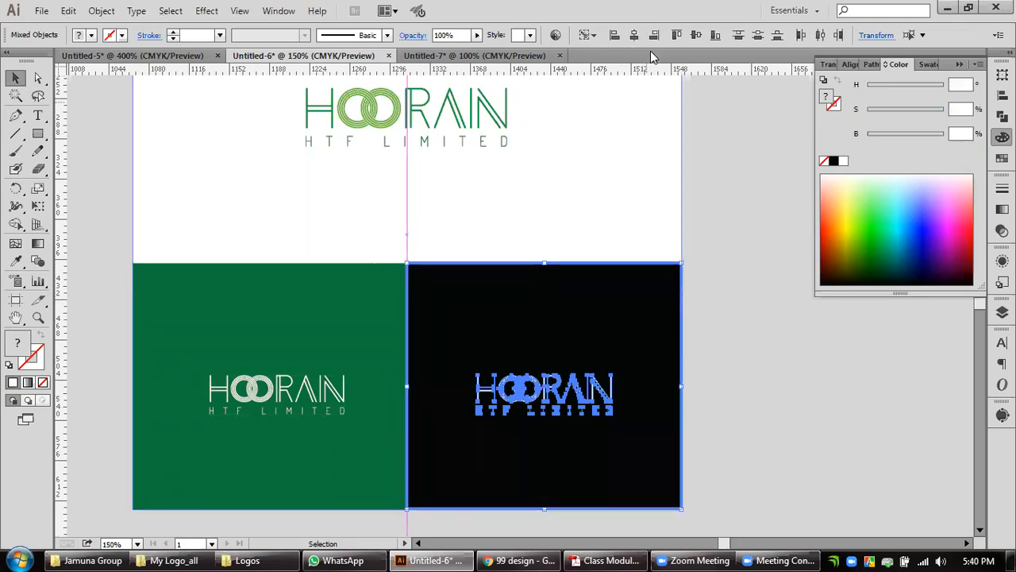
pyautogui.click(699, 35)
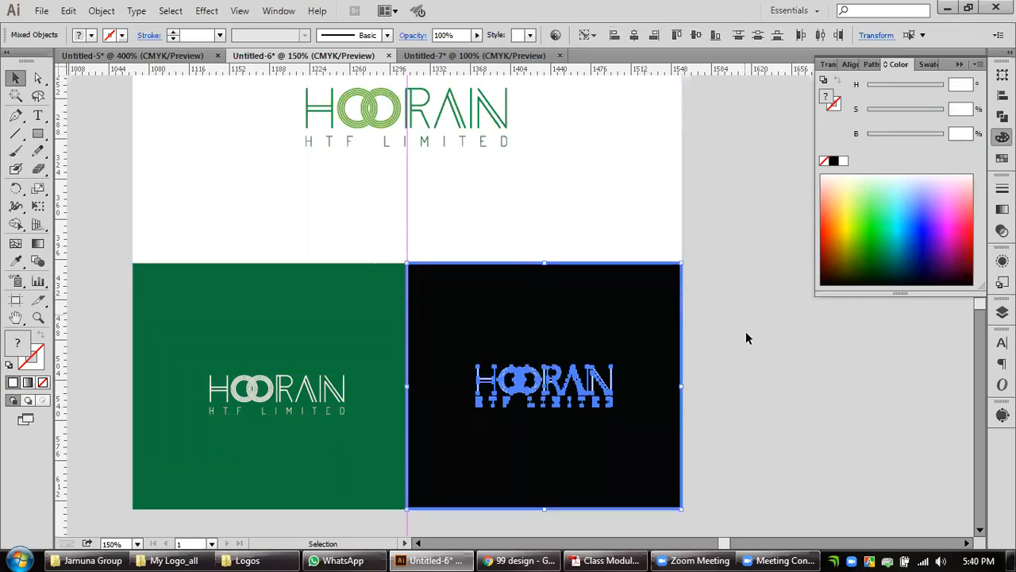
# Center the white logo horizontally and vertically on the green rectangle, using the rectangle as the key object.
pyautogui.click(747, 337)
pyautogui.click(343, 394)
pyautogui.keyDown('shift'); pyautogui.click(343, 394); pyautogui.keyUp('shift')
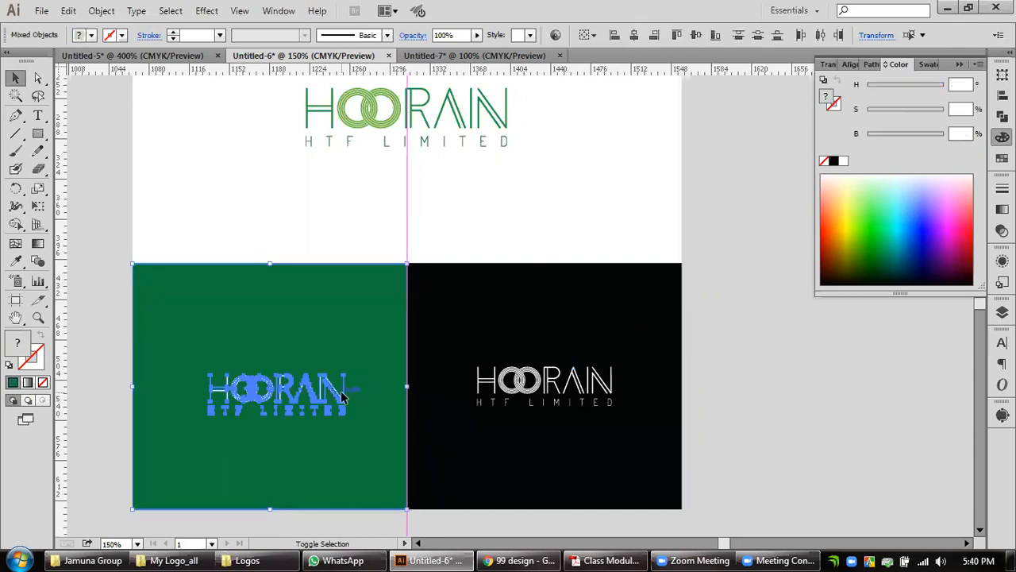
pyautogui.click(373, 392)
pyautogui.click(634, 35)
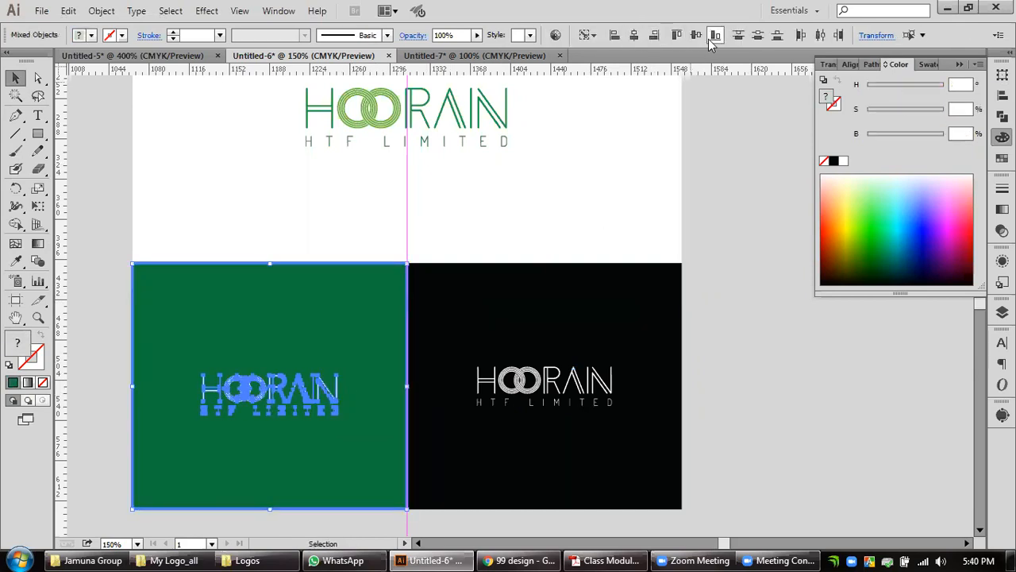
pyautogui.click(695, 35)
pyautogui.click(744, 337)
# Delete the vertical center guide running through the presentation.
pyautogui.scroll(-2, 744, 339)
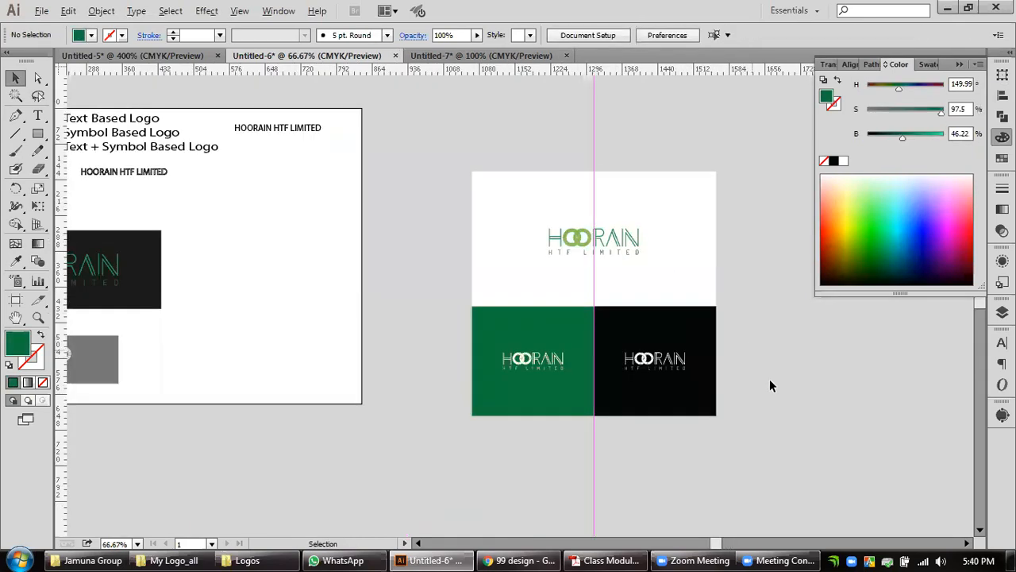
pyautogui.moveTo(772, 373); pyautogui.dragTo(705, 372)
pyautogui.moveTo(564, 106); pyautogui.dragTo(510, 125)
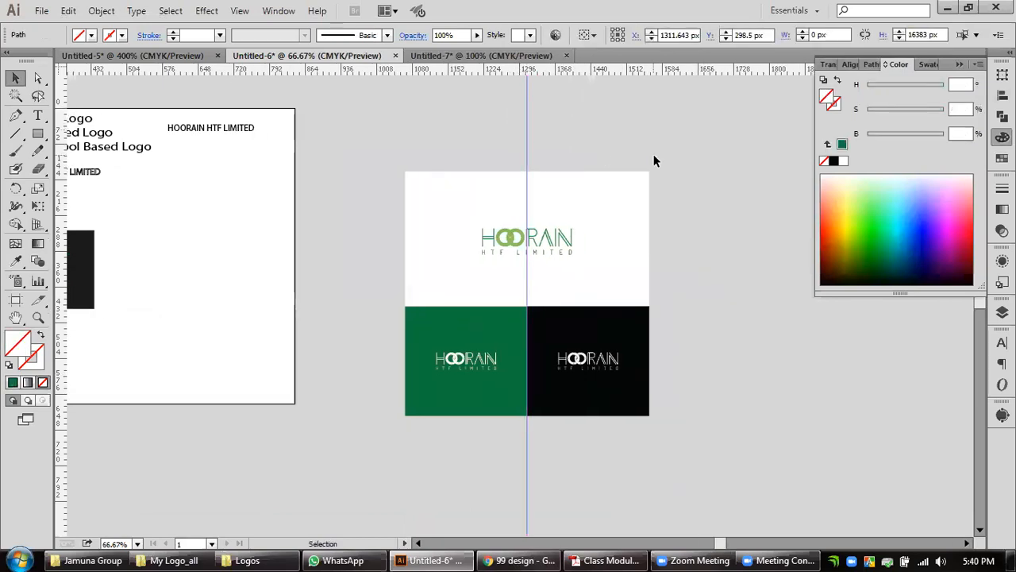
pyautogui.press('Delete')
# Duplicate the complete white, green and black logo presentation to the right of the original, leaving a narrow gap, and collapse the color controls.
pyautogui.moveTo(722, 347); pyautogui.dragTo(575, 348)
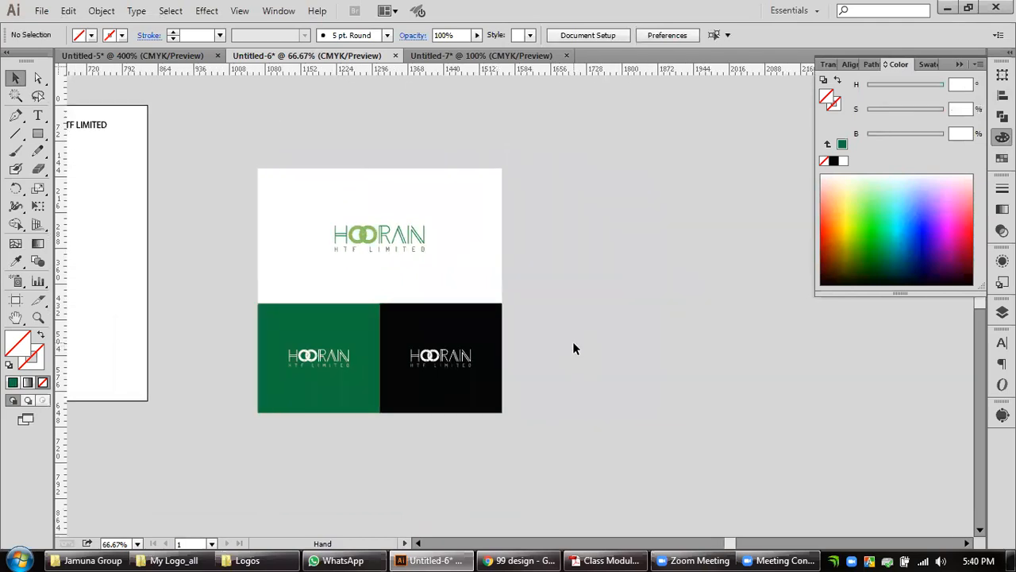
pyautogui.scroll(1, 421, 345)
pyautogui.moveTo(489, 318); pyautogui.dragTo(520, 327)
pyautogui.moveTo(633, 342); pyautogui.dragTo(640, 358)
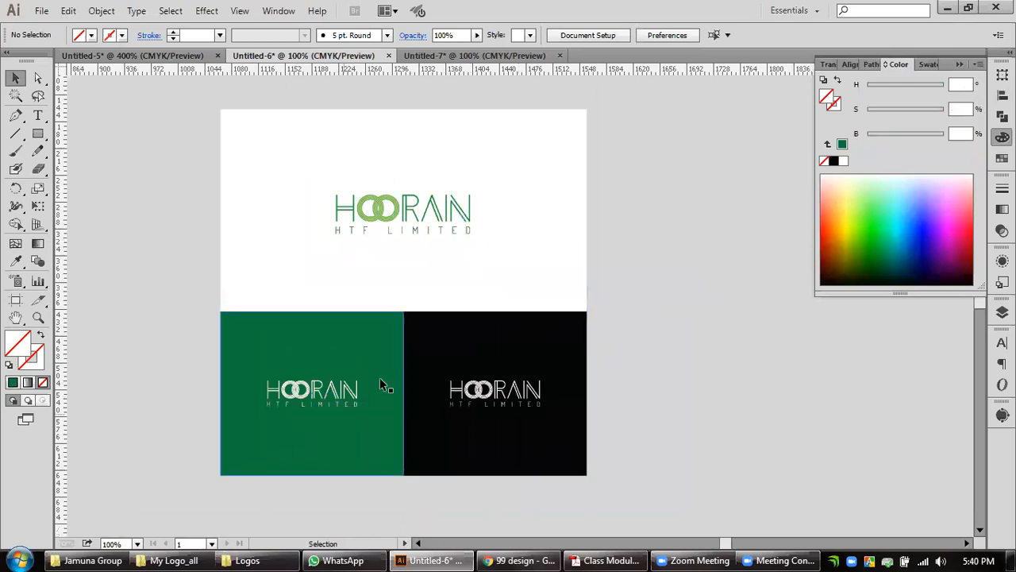
pyautogui.moveTo(663, 373); pyautogui.dragTo(553, 373)
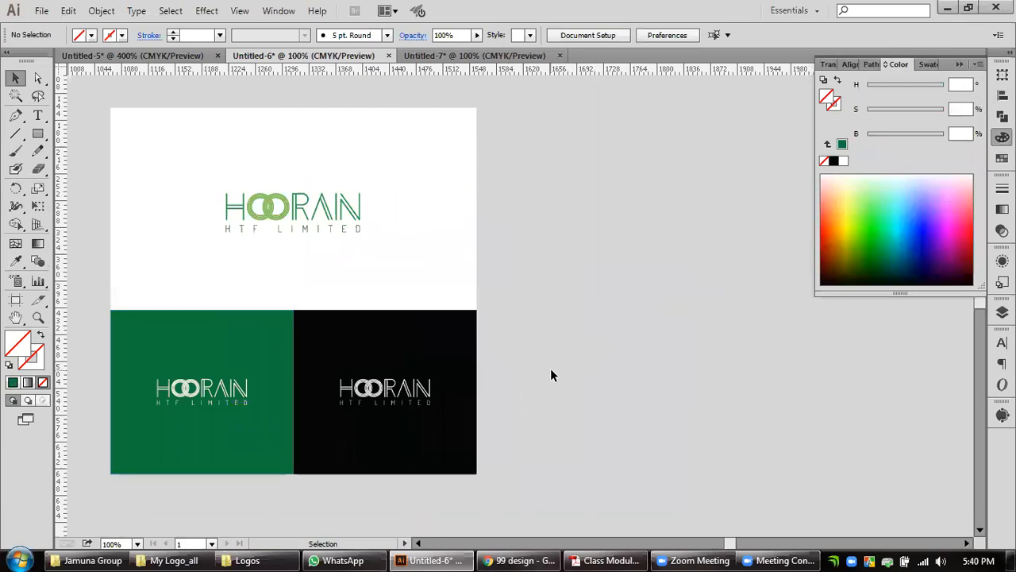
pyautogui.moveTo(538, 140); pyautogui.dragTo(157, 444)
pyautogui.moveTo(239, 363); pyautogui.dragTo(605, 355)
pyautogui.click(887, 430)
pyautogui.hscroll(1, 900, 402)
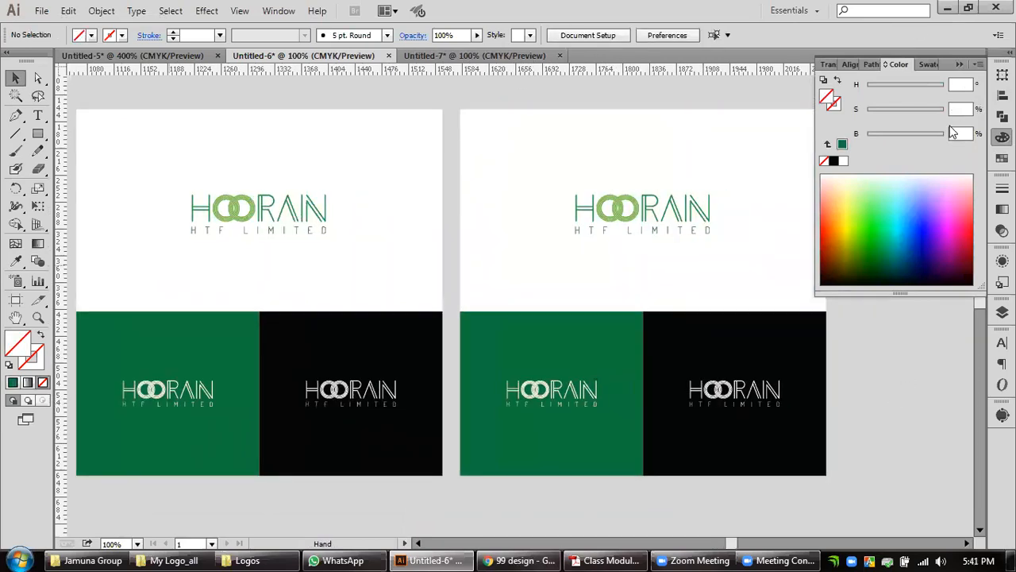
pyautogui.click(959, 64)
pyautogui.hscroll(-1, 895, 316)
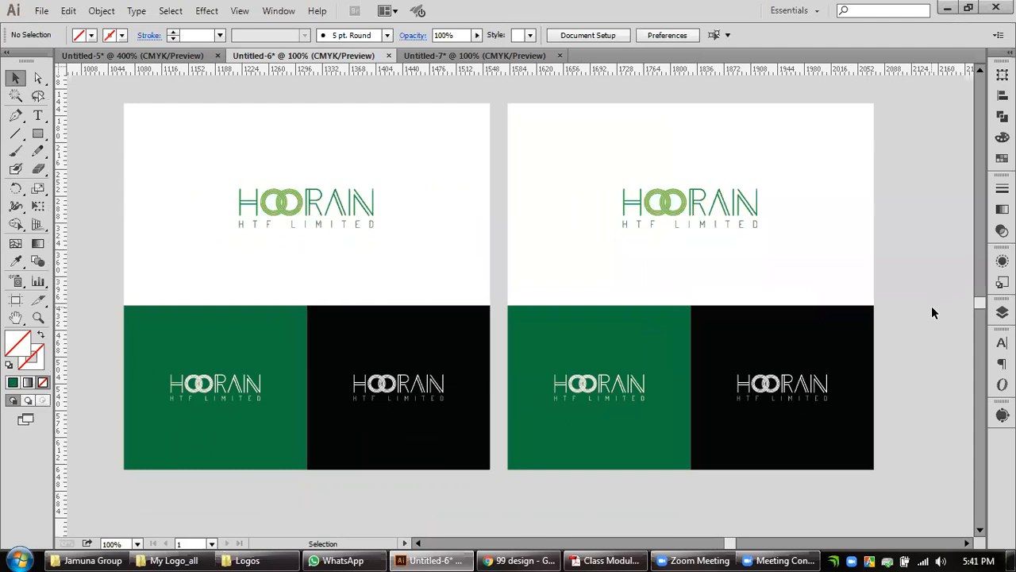
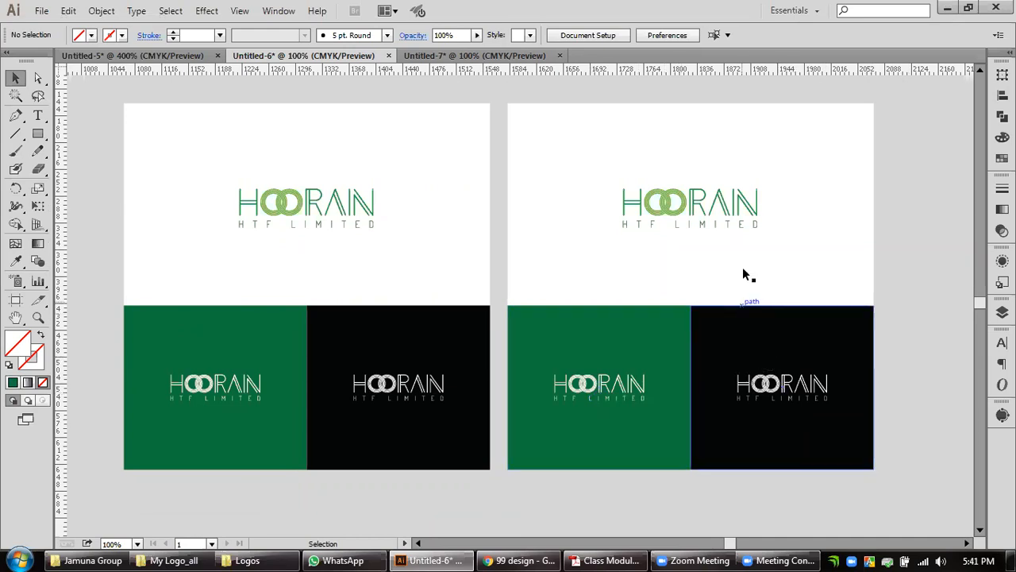
# Ungroup the full HOORAIN HTF LIMITED logo on the second presentation's white background.
pyautogui.press('alt')
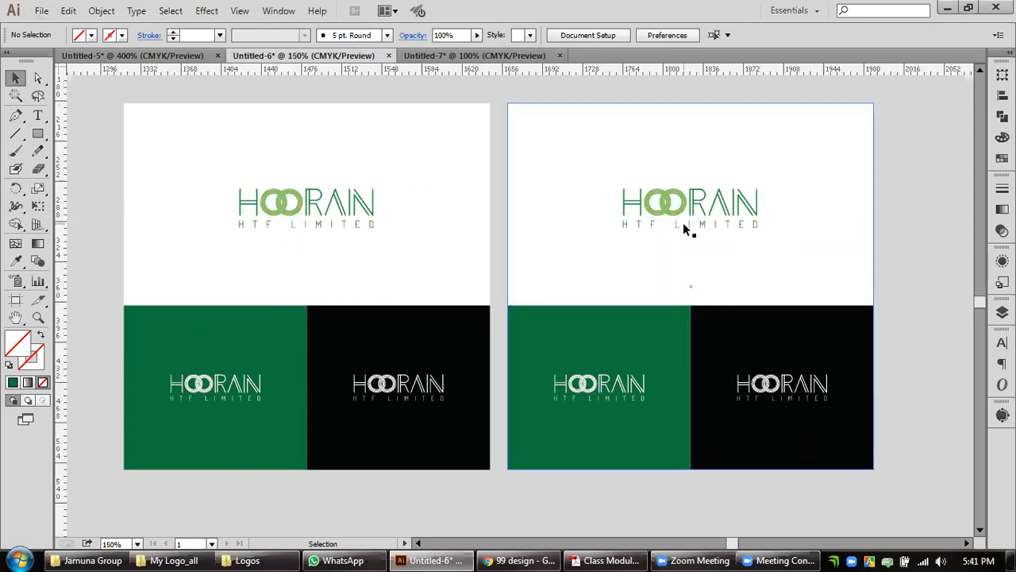
pyautogui.scroll(4, 686, 229)
pyautogui.moveTo(726, 234); pyautogui.dragTo(586, 388)
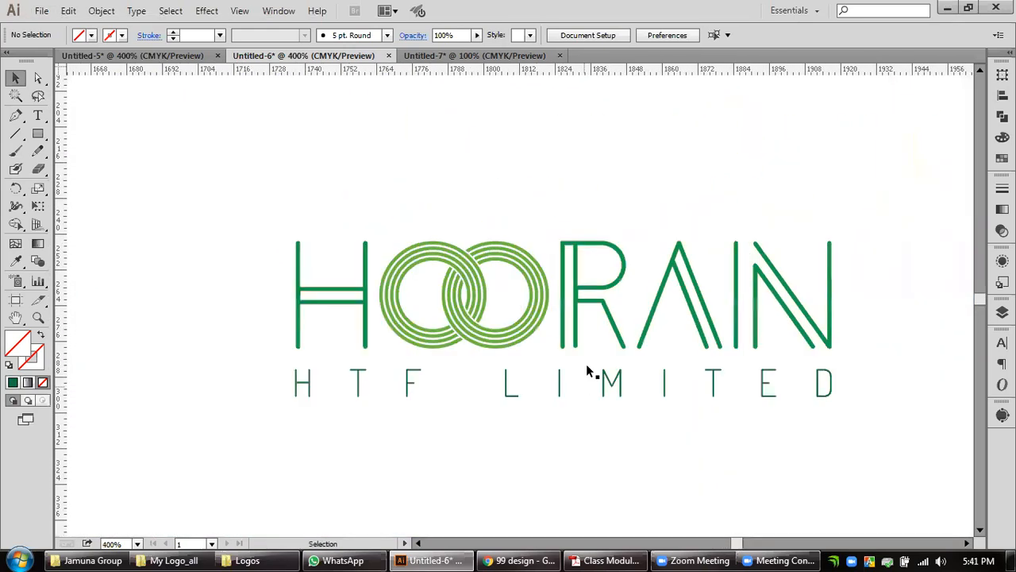
pyautogui.click(577, 340)
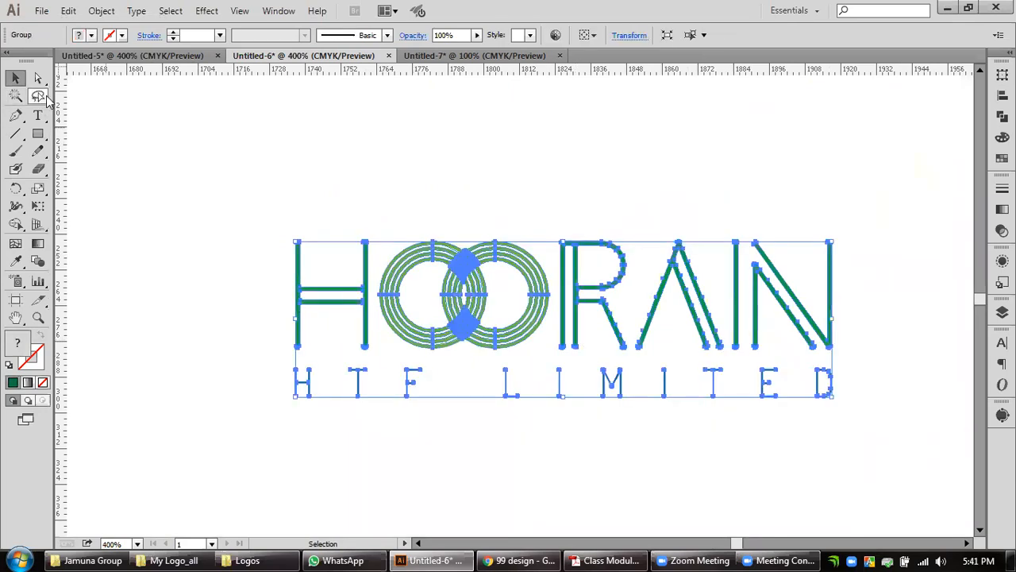
pyautogui.rightClick(558, 342)
pyautogui.moveTo(619, 451)
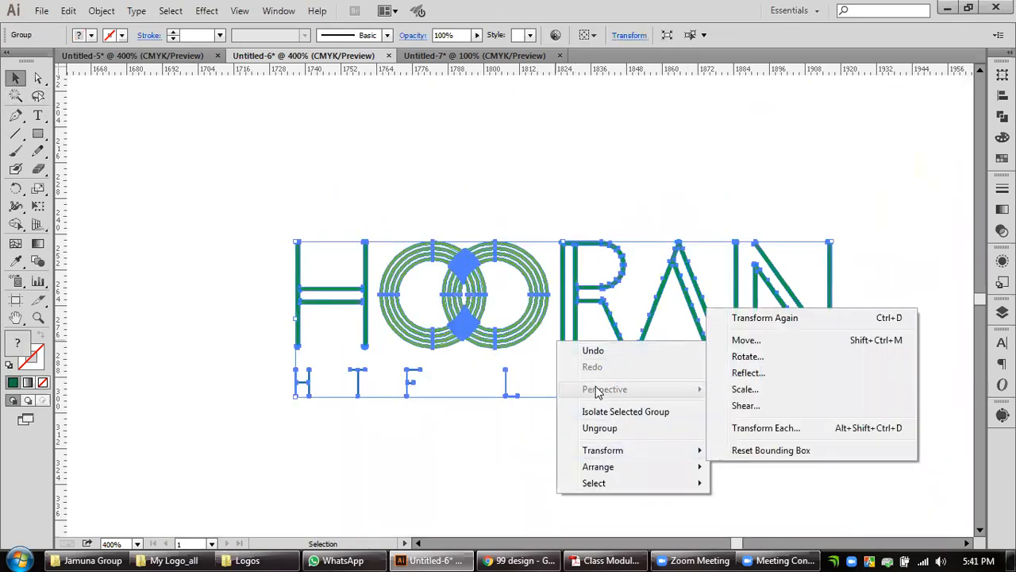
pyautogui.click(599, 428)
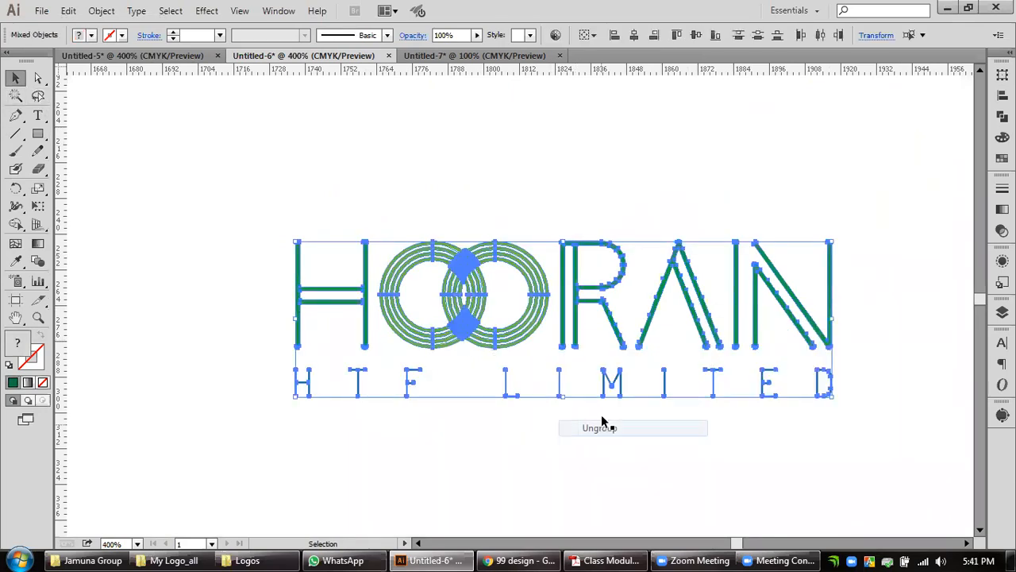
pyautogui.click(582, 174)
# Group the H, the interlocking rings, R, A and N of the HOORAIN wordmark.
pyautogui.click(577, 326)
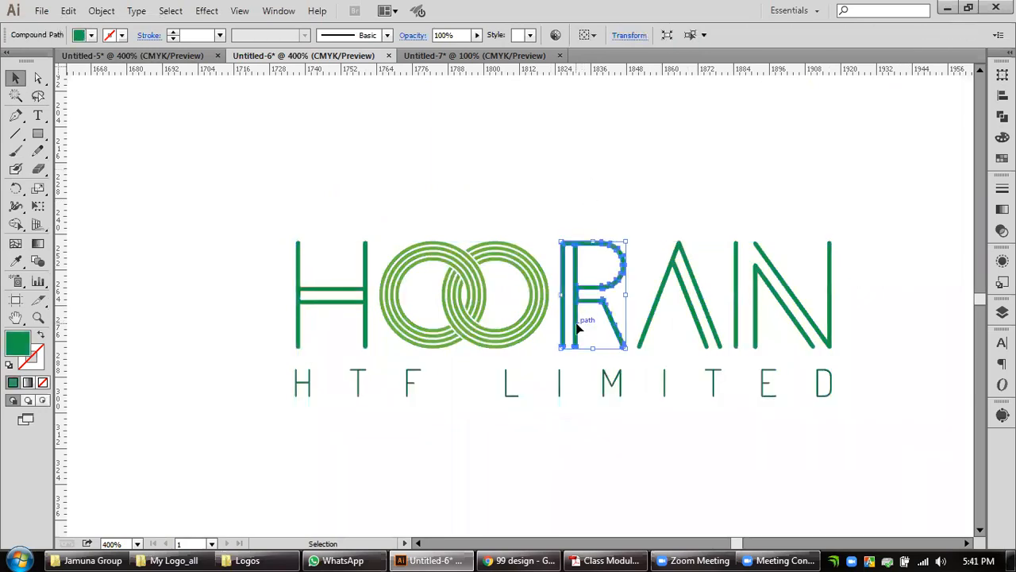
pyautogui.keyDown('shift'); pyautogui.click(646, 344); pyautogui.keyUp('shift')
pyautogui.keyDown('shift'); pyautogui.click(754, 336); pyautogui.keyUp('shift')
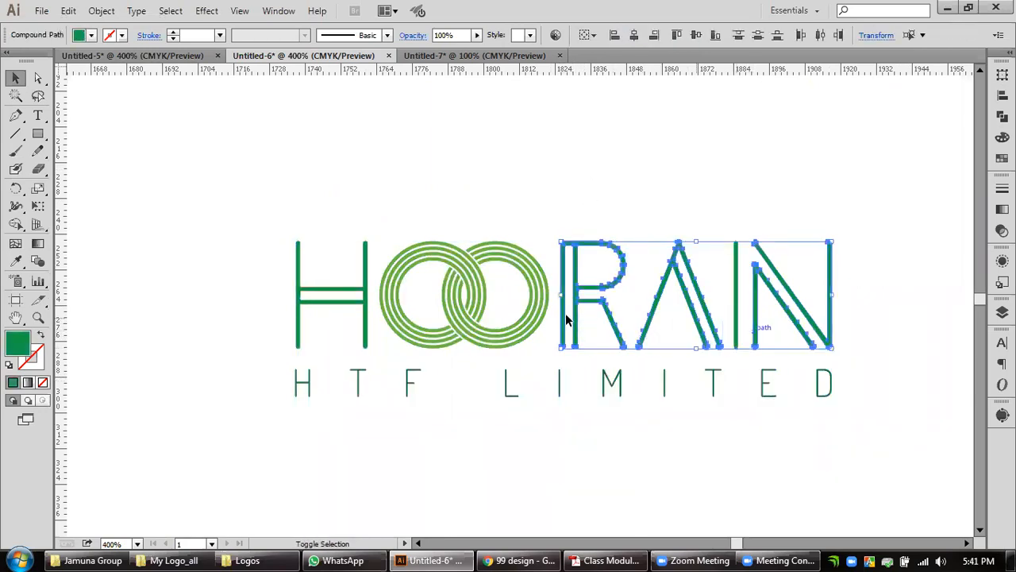
pyautogui.keyDown('shift'); pyautogui.click(530, 323); pyautogui.keyUp('shift')
pyautogui.keyDown('shift'); pyautogui.click(368, 341); pyautogui.keyUp('shift')
pyautogui.hotkey('ctrl', 'g')
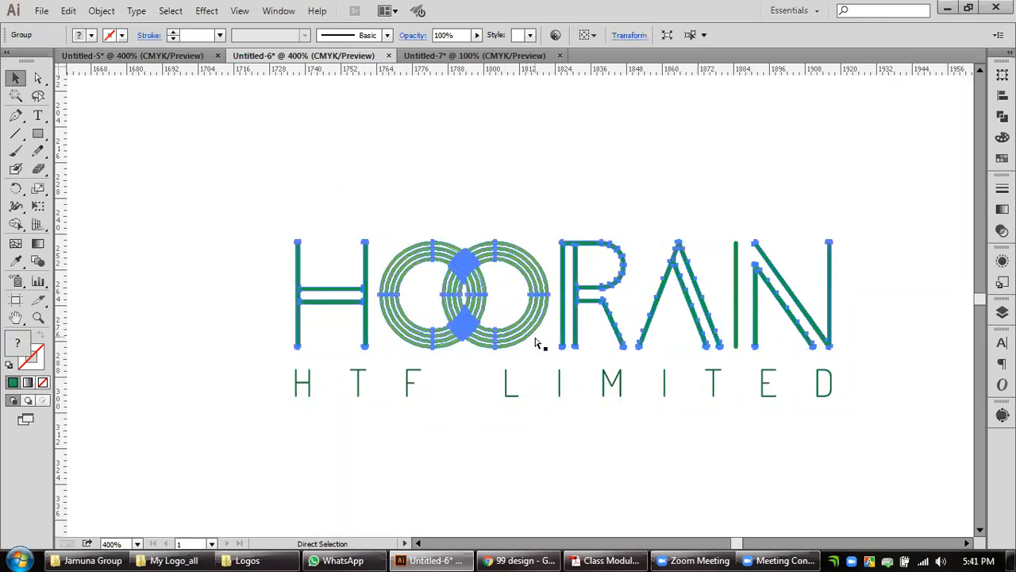
# Recolour the HTF LIMITED tagline with the Eyedropper, sampling the dark green of the wordmark's H.
pyautogui.click(563, 403)
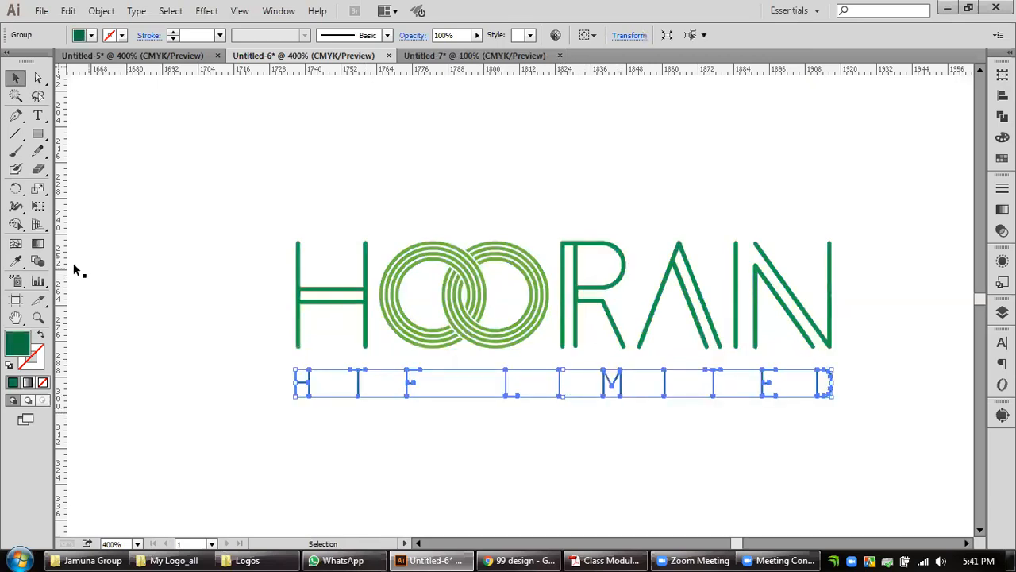
pyautogui.click(15, 260)
pyautogui.click(339, 300)
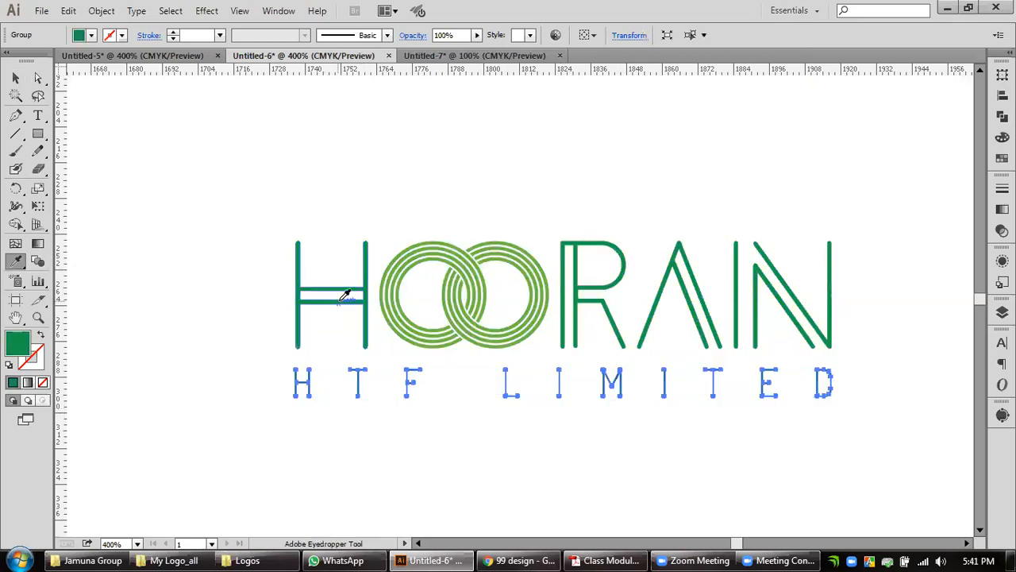
pyautogui.click(15, 77)
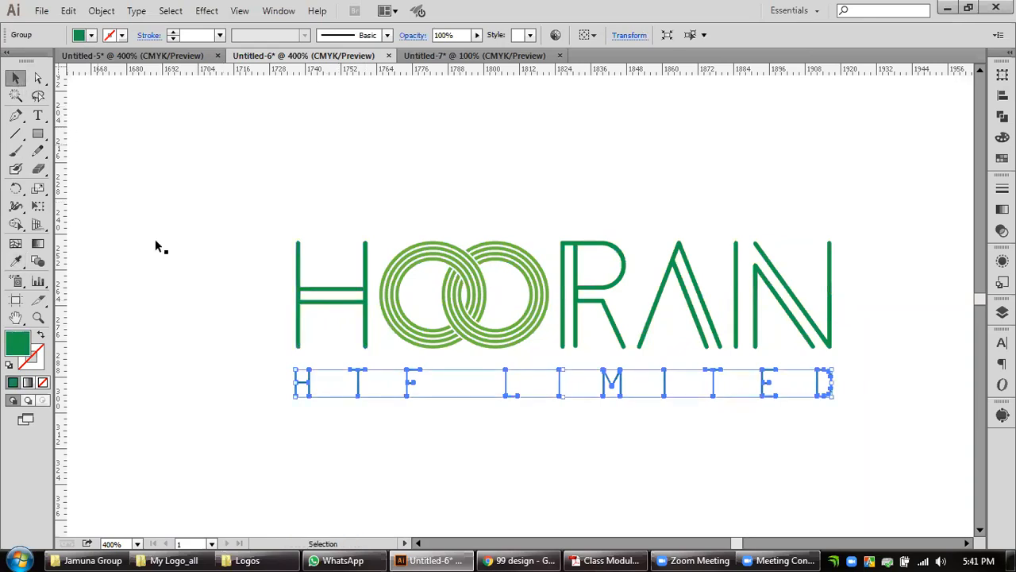
pyautogui.click(444, 401)
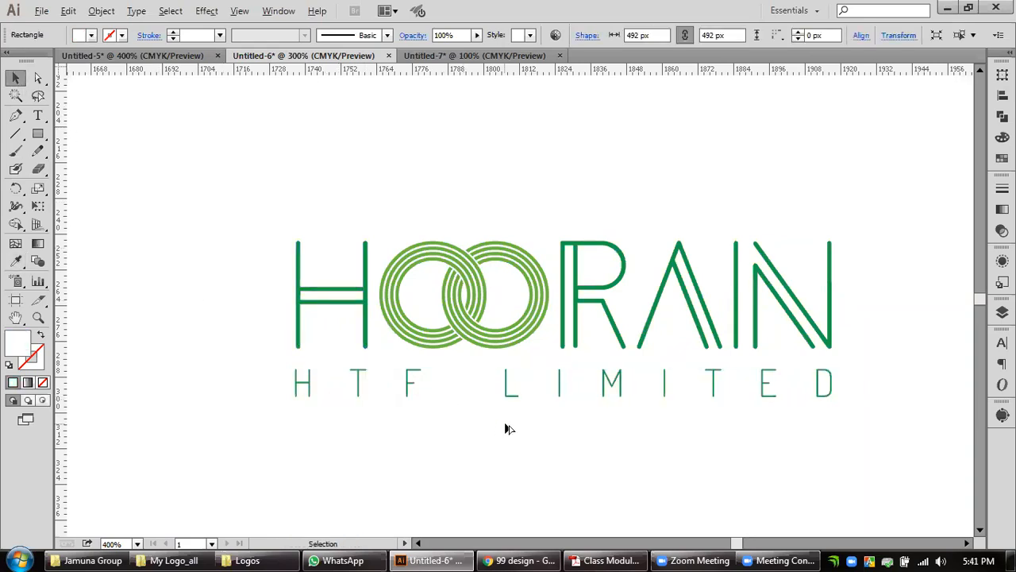
# Ungroup the HOORAIN wordmark so its letters and the rings are separate objects again.
pyautogui.scroll(-3, 509, 429)
pyautogui.scroll(2, 515, 429)
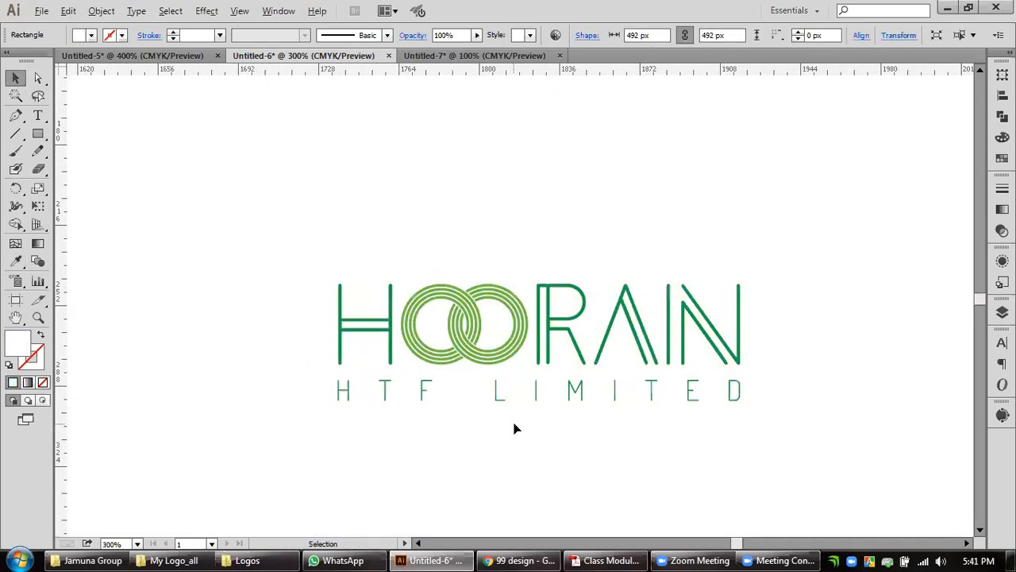
pyautogui.click(550, 367)
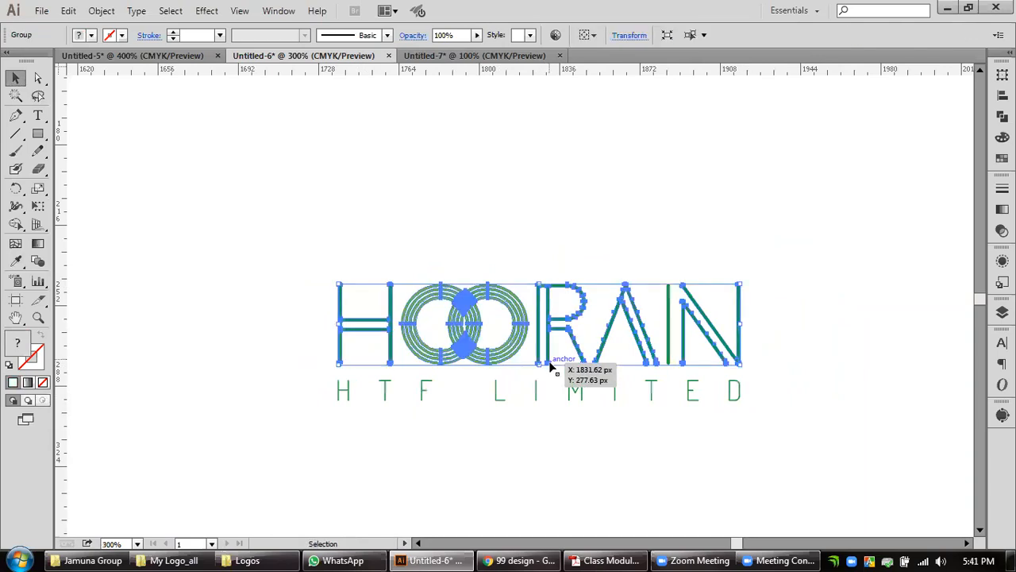
pyautogui.rightClick(505, 349)
pyautogui.click(556, 434)
pyautogui.click(556, 470)
# Group the dark green letters H, R, A, I and N, leaving out the interlocking rings.
pyautogui.click(514, 331)
pyautogui.click(551, 345)
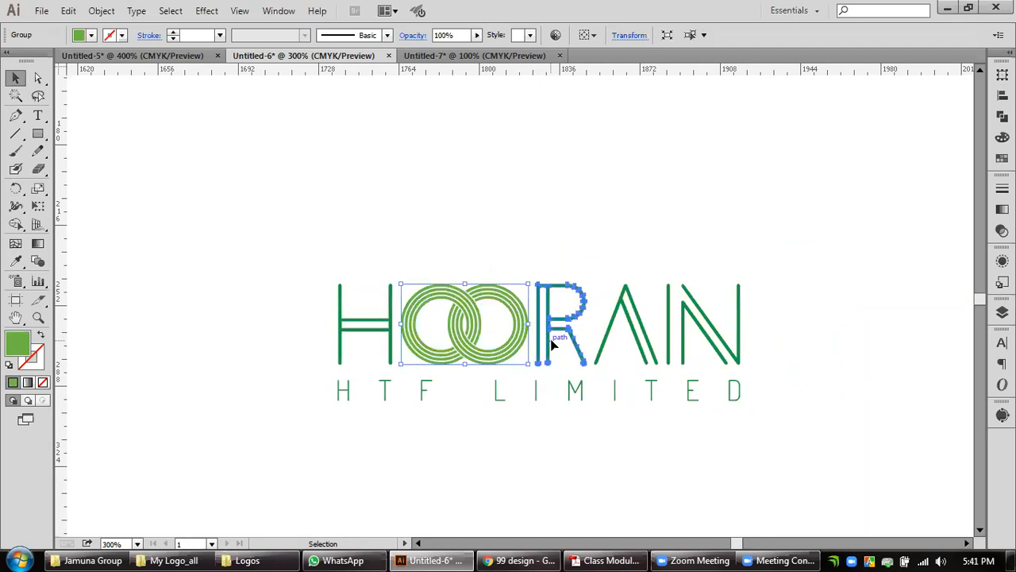
pyautogui.keyDown('shift'); pyautogui.click(597, 349); pyautogui.keyUp('shift')
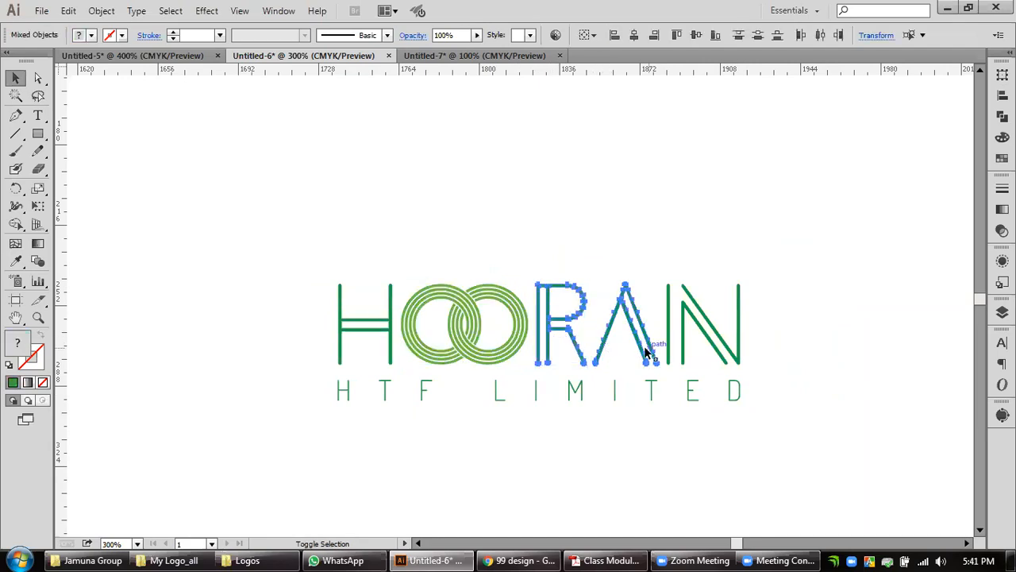
pyautogui.click(686, 359)
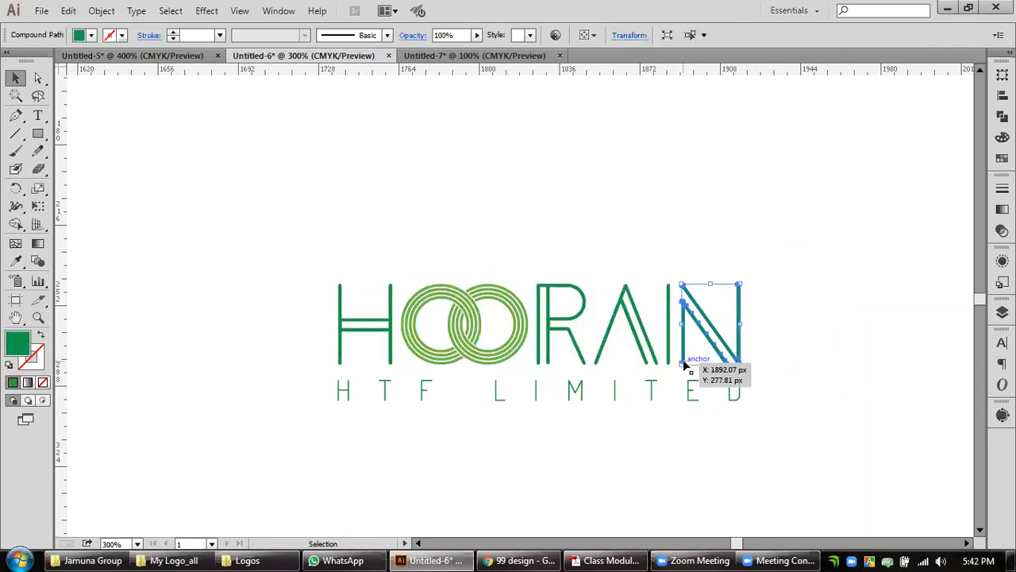
pyautogui.keyDown('shift'); pyautogui.click(655, 361); pyautogui.keyUp('shift')
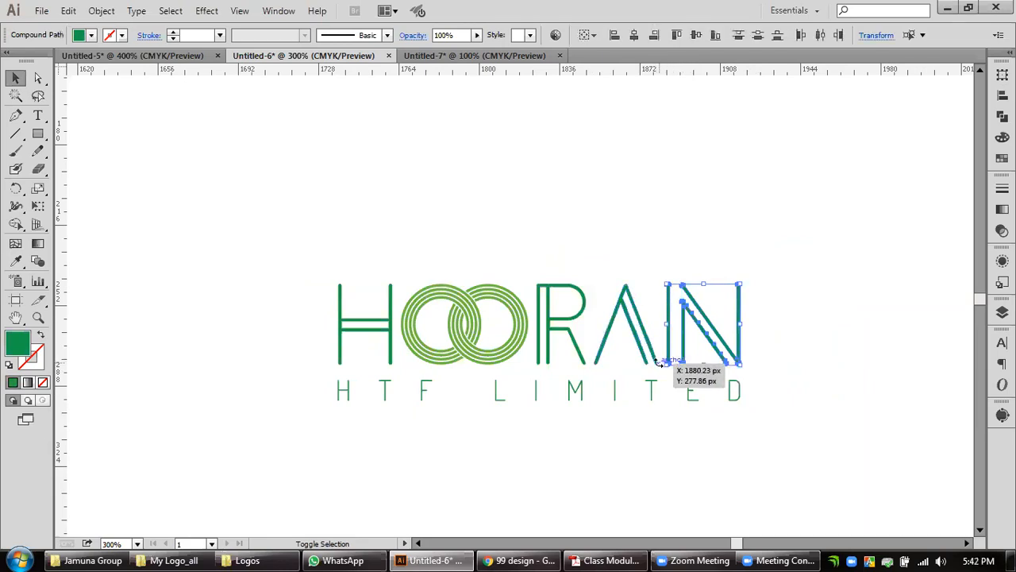
pyautogui.keyDown('shift'); pyautogui.click(583, 357); pyautogui.keyUp('shift')
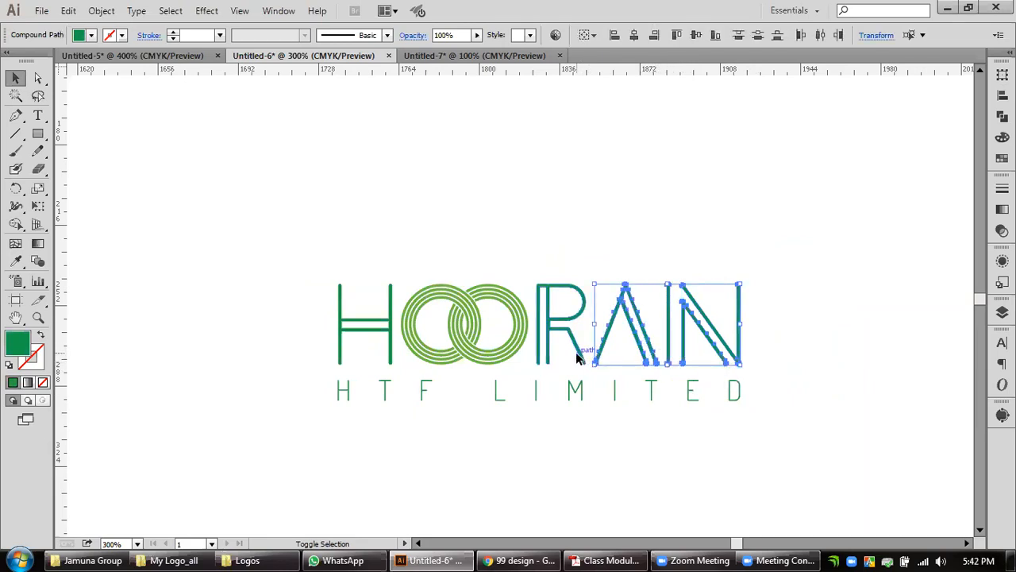
pyautogui.keyDown('shift'); pyautogui.click(388, 358); pyautogui.keyUp('shift')
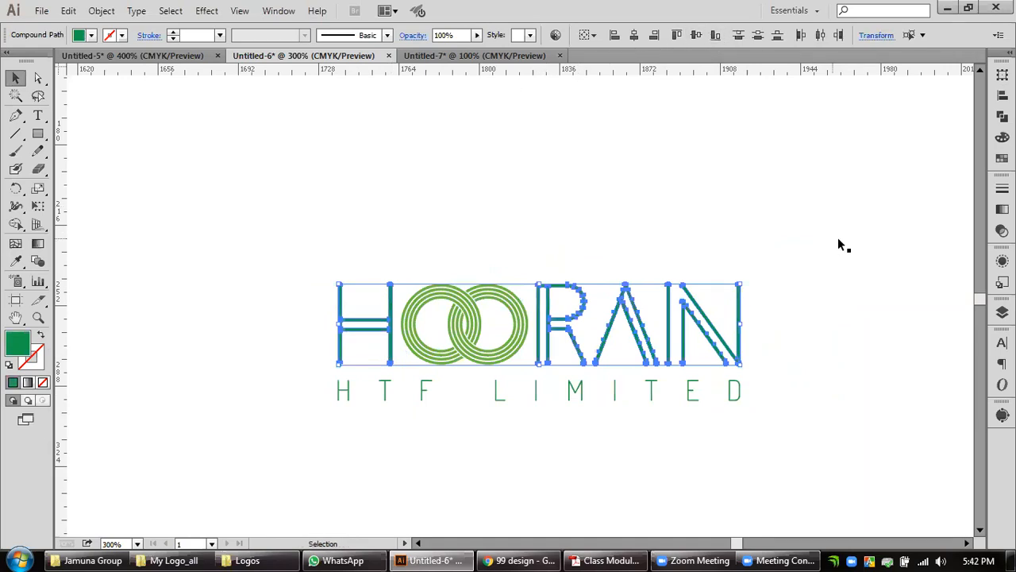
pyautogui.press('a')
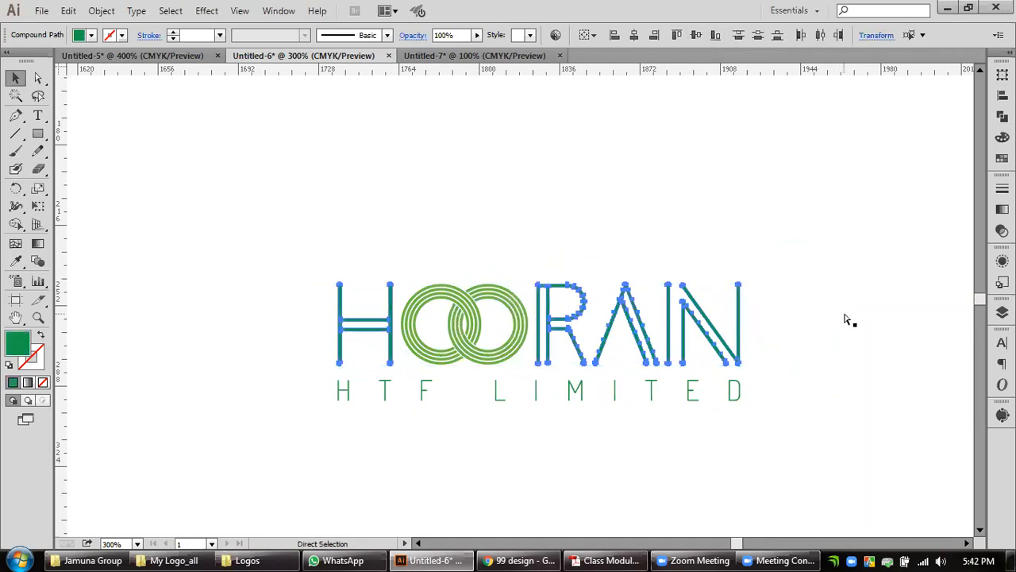
pyautogui.press('v')
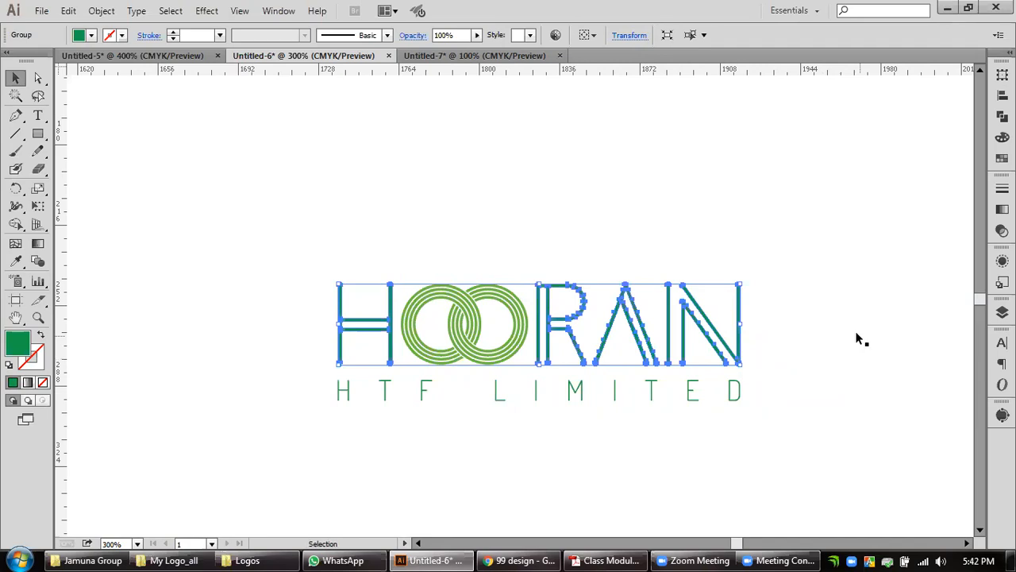
pyautogui.click(15, 261)
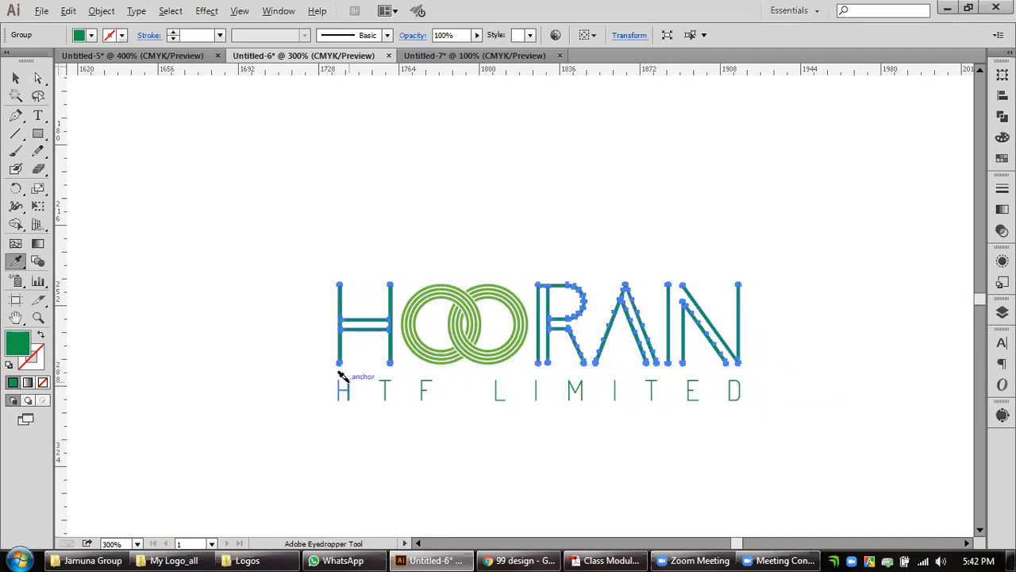
pyautogui.click(15, 78)
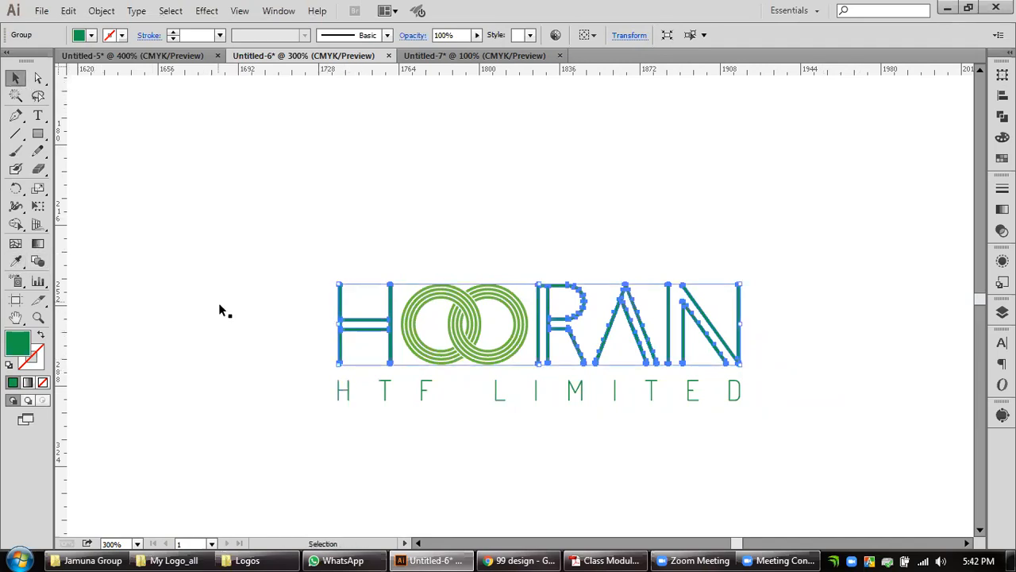
pyautogui.click(354, 420)
# Darken the green of the grouped letters and the HTF LIMITED tagline to 51% brightness and shift the hue slightly.
pyautogui.scroll(1, 354, 404)
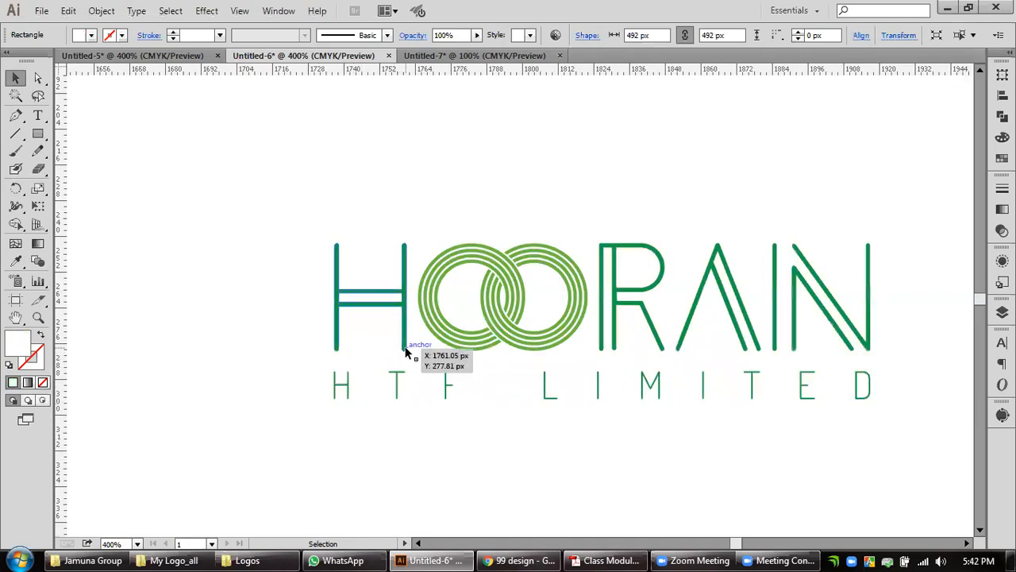
pyautogui.click(405, 348)
pyautogui.keyDown('shift'); pyautogui.click(397, 387); pyautogui.keyUp('shift')
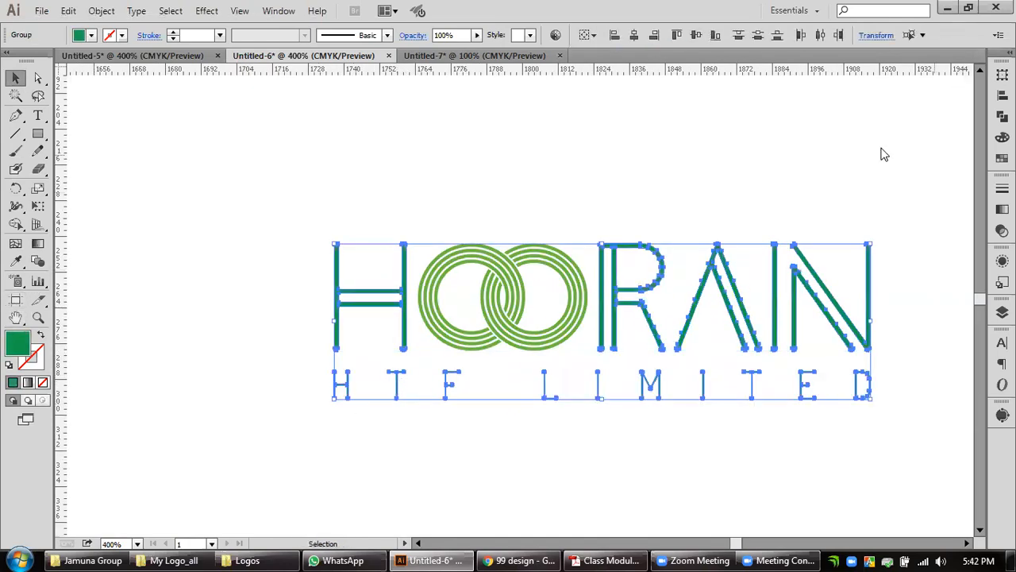
pyautogui.click(1001, 136)
pyautogui.moveTo(938, 116); pyautogui.dragTo(988, 119)
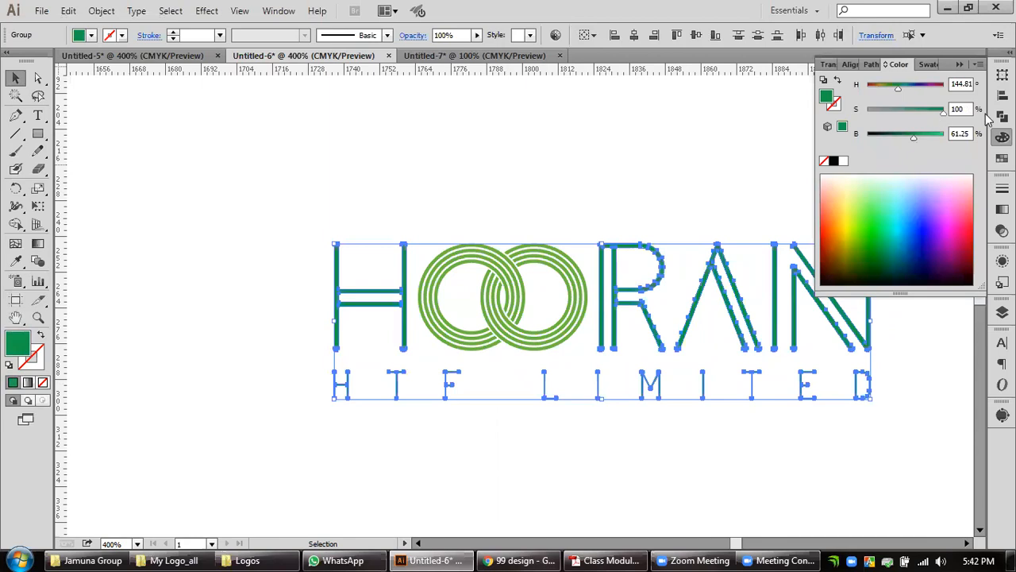
pyautogui.click(905, 136)
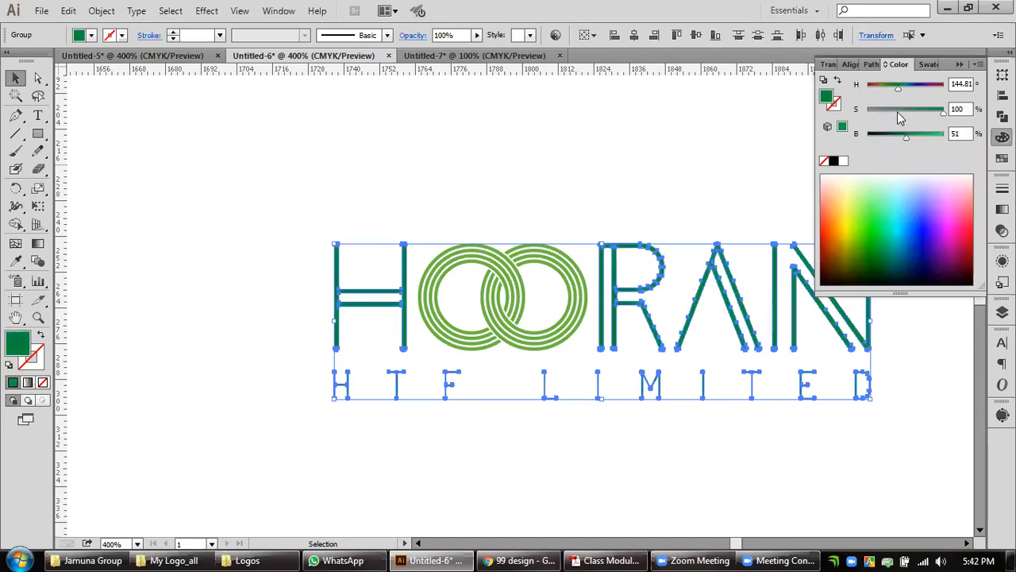
pyautogui.moveTo(901, 93); pyautogui.dragTo(897, 93)
pyautogui.click(646, 175)
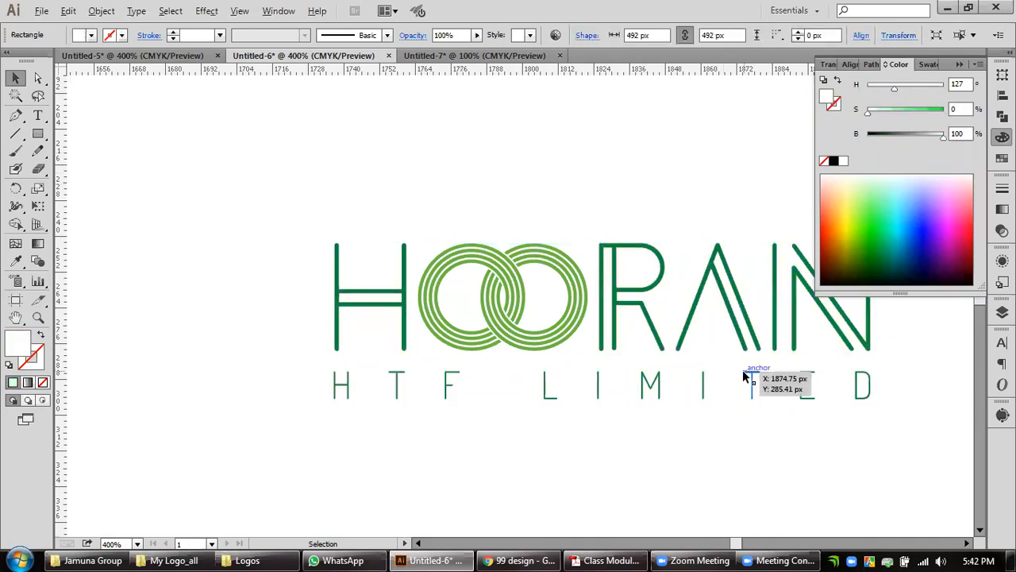
# Fill the second presentation's green background rectangle with the dark green sampled from the A in the wordmark above it.
pyautogui.scroll(-1, 744, 371)
pyautogui.press('space')
pyautogui.moveTo(682, 408); pyautogui.dragTo(608, 381)
pyautogui.scroll(-2, 608, 381)
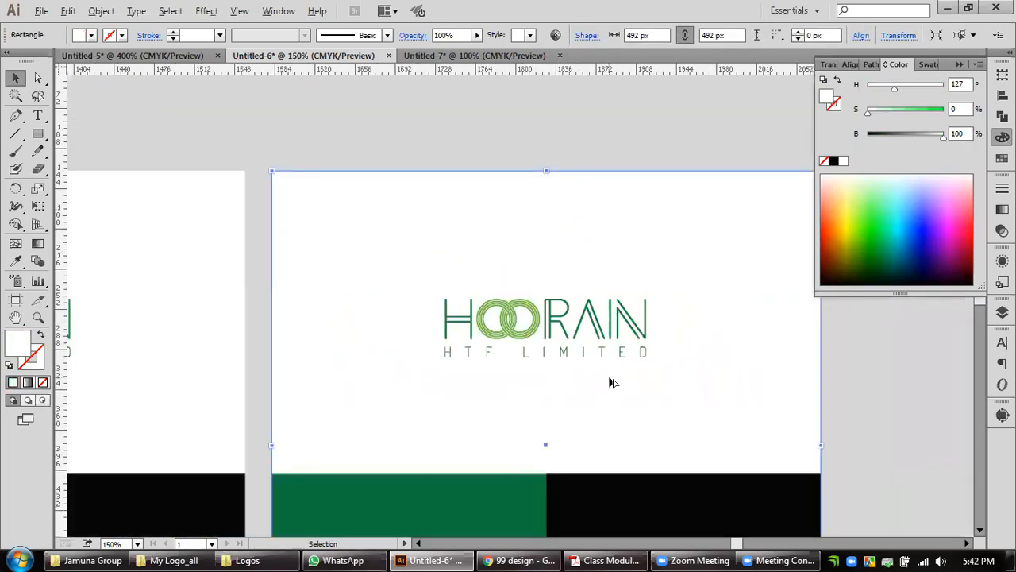
pyautogui.moveTo(676, 395); pyautogui.dragTo(608, 264)
pyautogui.scroll(-1, 608, 249)
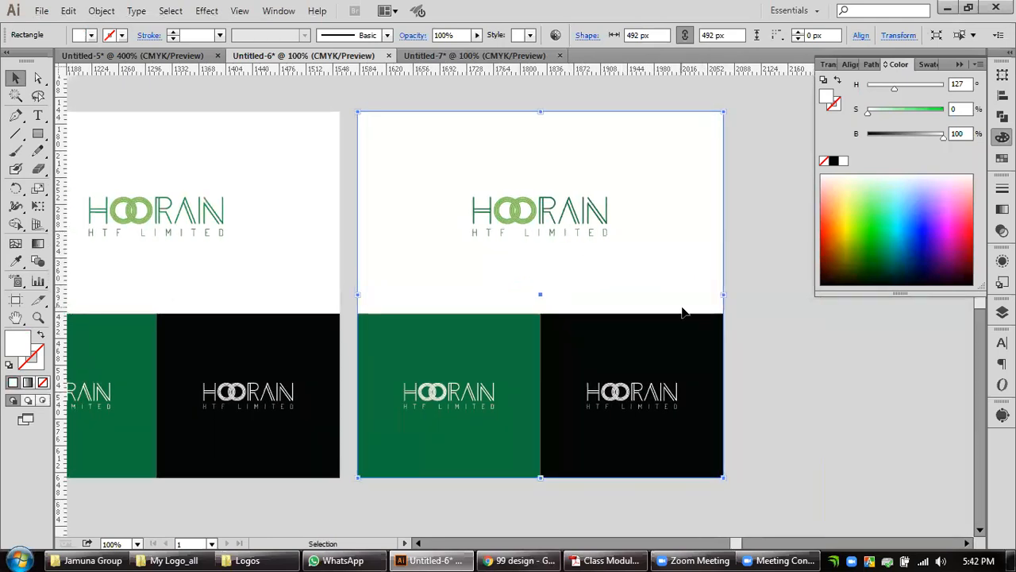
pyautogui.click(851, 416)
pyautogui.click(505, 362)
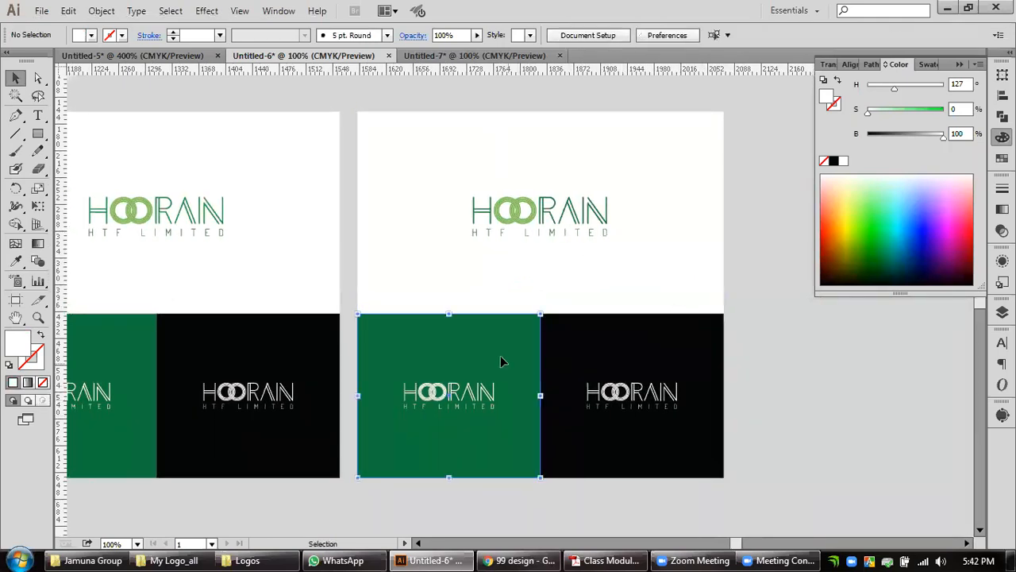
pyautogui.click(15, 261)
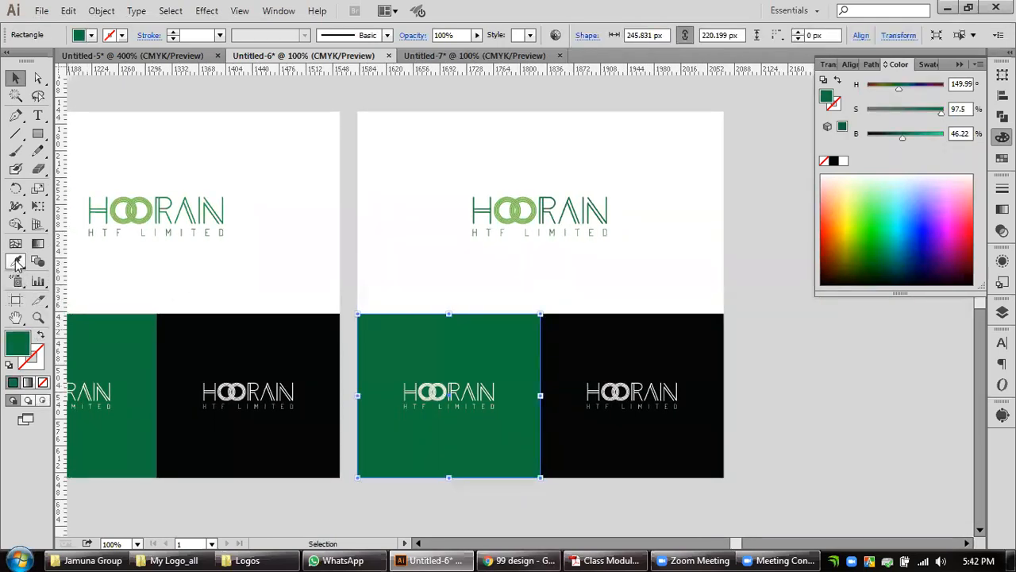
pyautogui.click(572, 200)
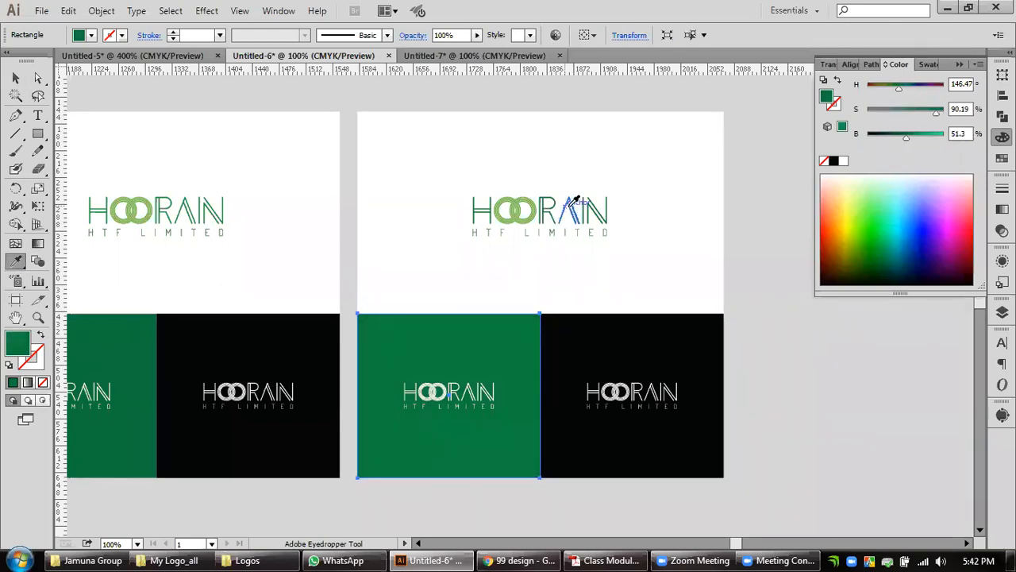
pyautogui.click(14, 77)
pyautogui.click(881, 386)
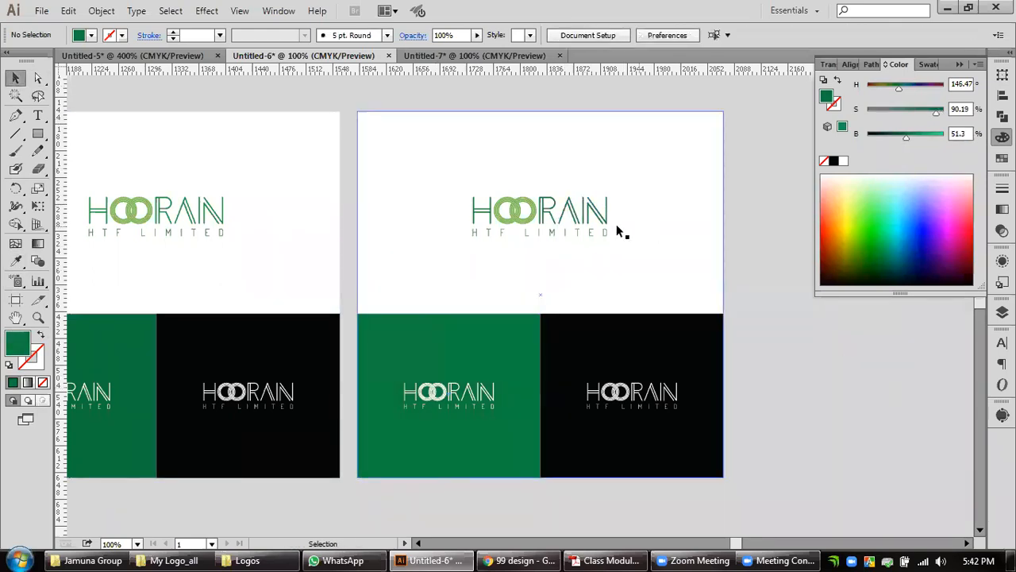
# Duplicate the full green logo, including its rings and tagline, from the second layout's white area onto the empty canvas beside the layout.
pyautogui.click(595, 229)
pyautogui.keyDown('shift'); pyautogui.click(587, 232); pyautogui.keyUp('shift')
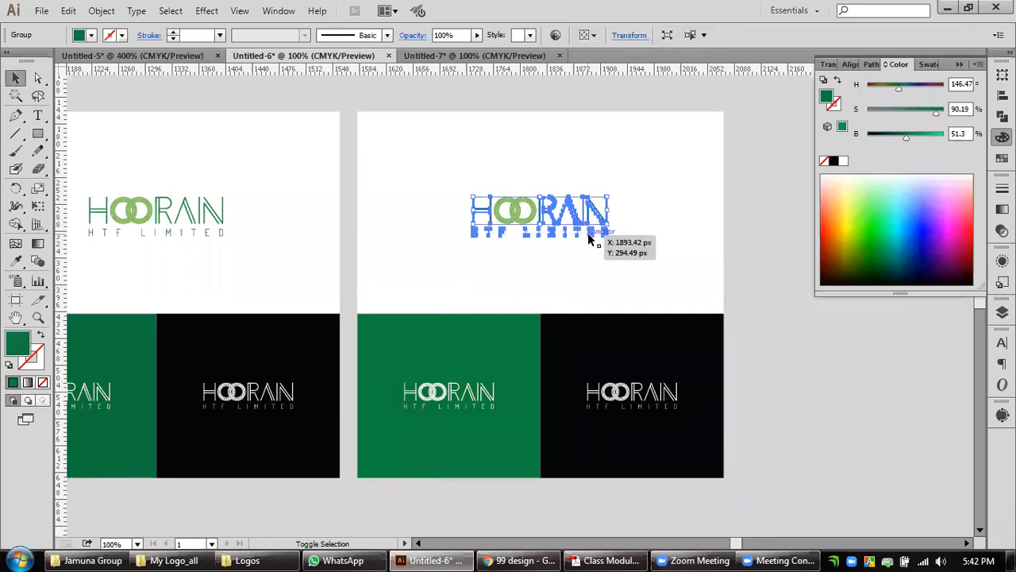
pyautogui.keyDown('shift'); pyautogui.click(534, 213); pyautogui.keyUp('shift')
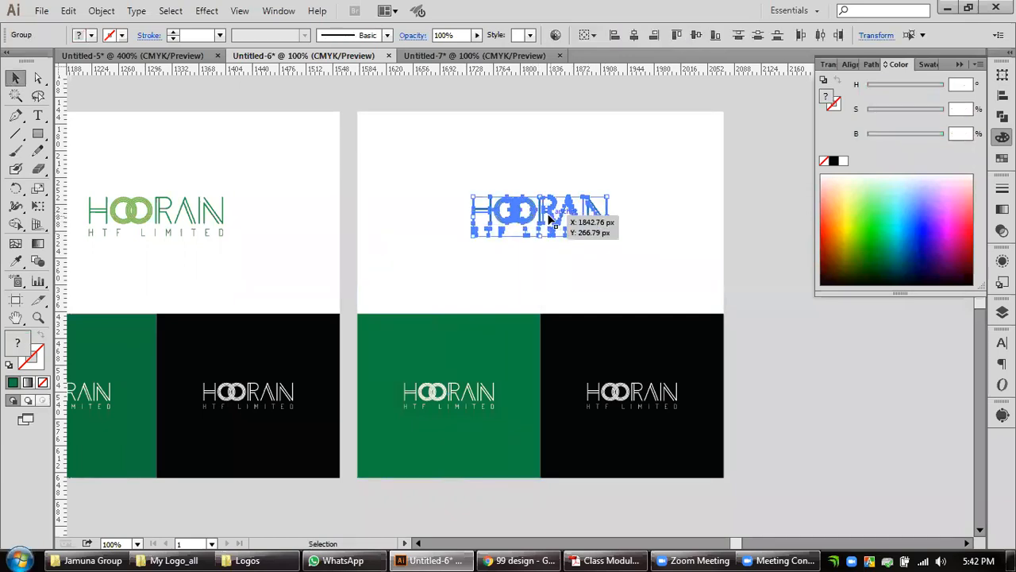
pyautogui.moveTo(534, 215); pyautogui.dragTo(827, 359)
pyautogui.click(867, 471)
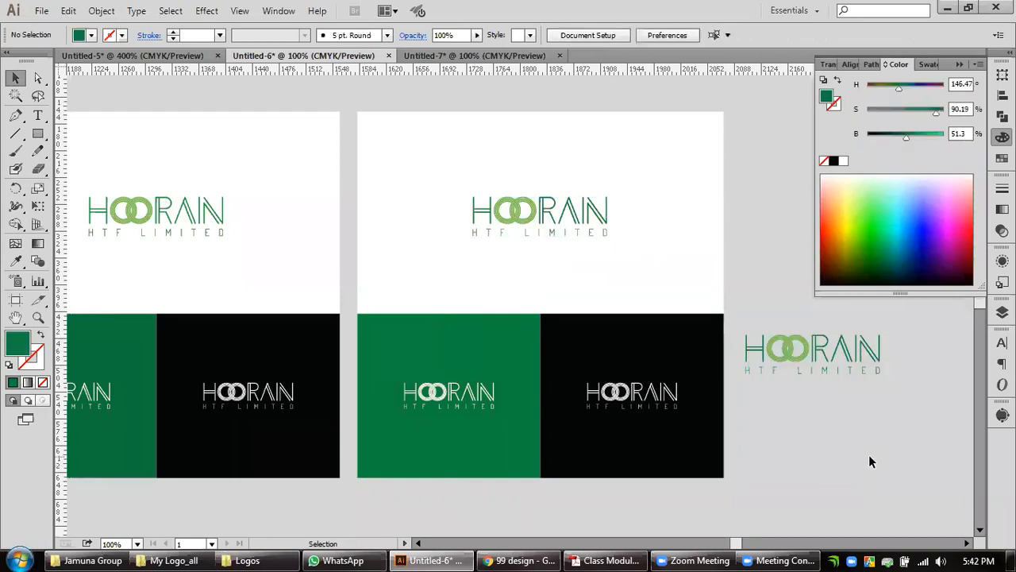
# Fill the letters and HTF LIMITED tagline of the duplicate with white sampled from the layout background, leaving out the rings.
pyautogui.click(823, 359)
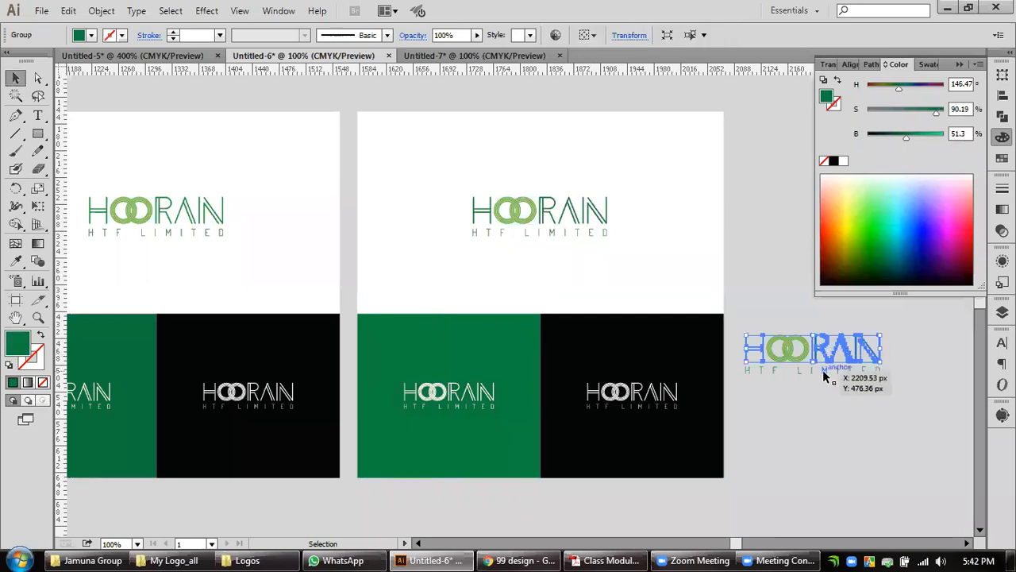
pyautogui.click(15, 261)
pyautogui.click(429, 252)
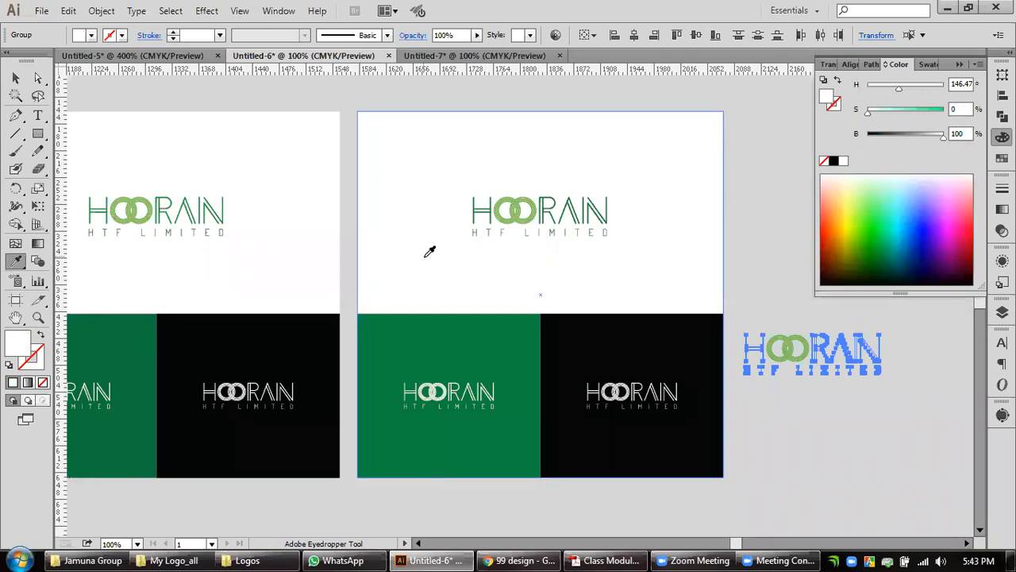
pyautogui.click(18, 78)
pyautogui.click(838, 430)
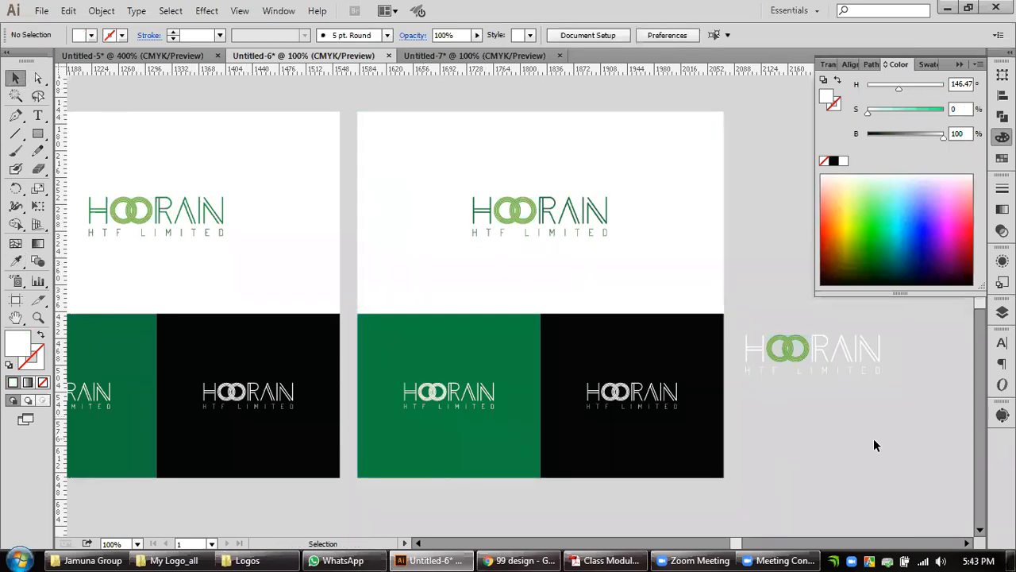
# Duplicate the grouped white-and-green logo just below itself and delete the old logo from the second layout's green rectangle.
pyautogui.moveTo(934, 436); pyautogui.dragTo(741, 323)
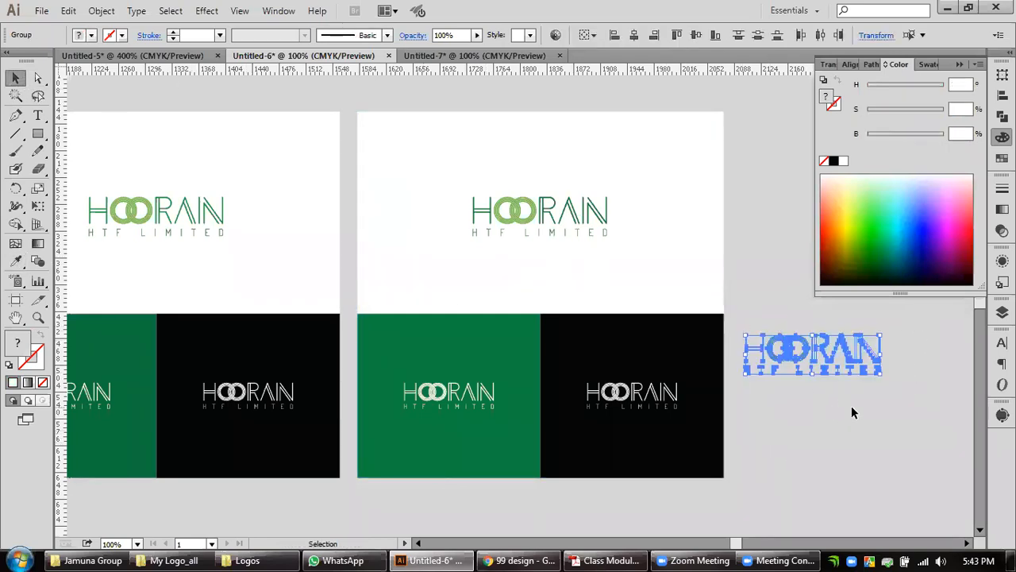
pyautogui.moveTo(848, 365); pyautogui.dragTo(855, 432)
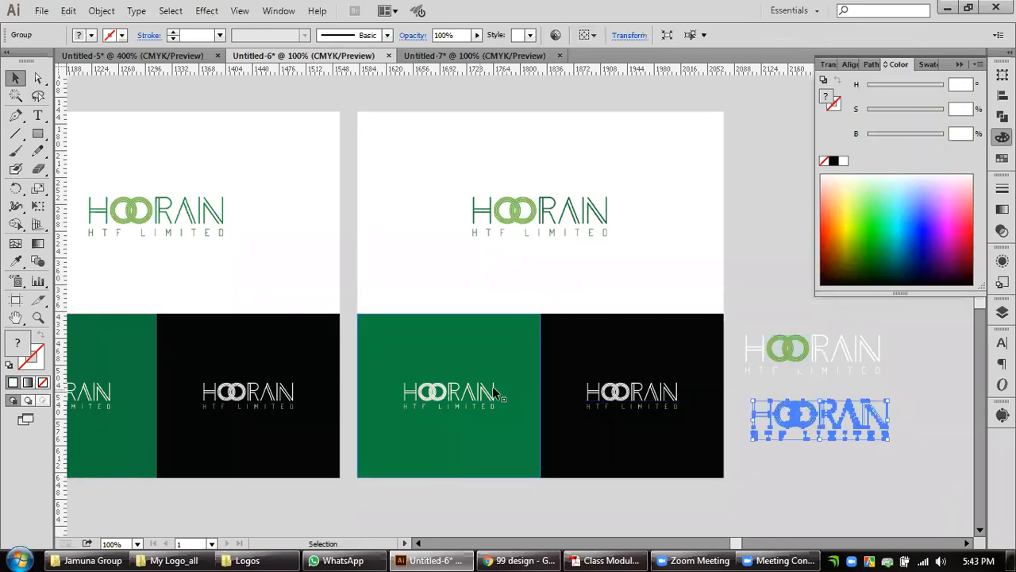
pyautogui.click(456, 390)
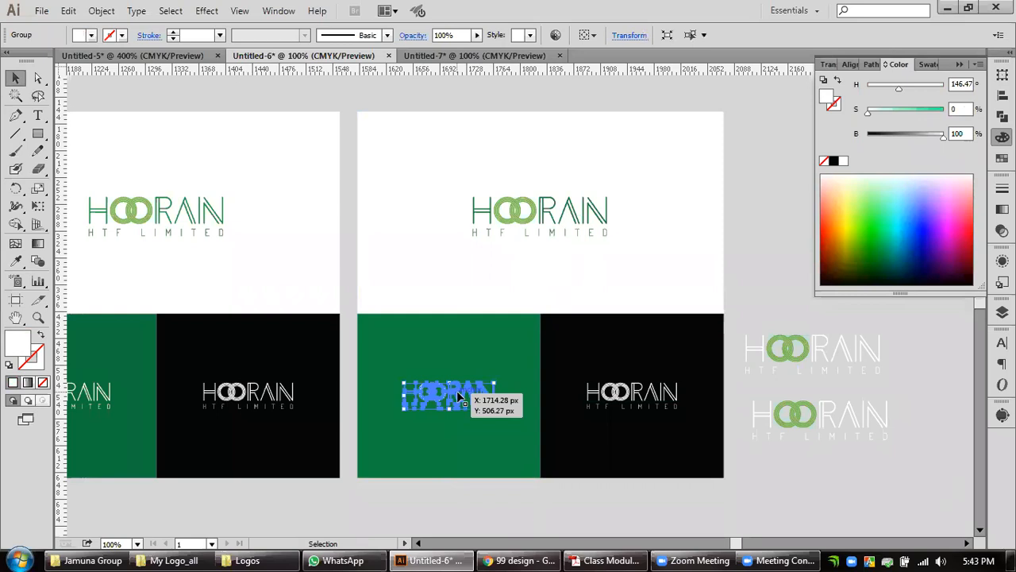
pyautogui.press('Delete')
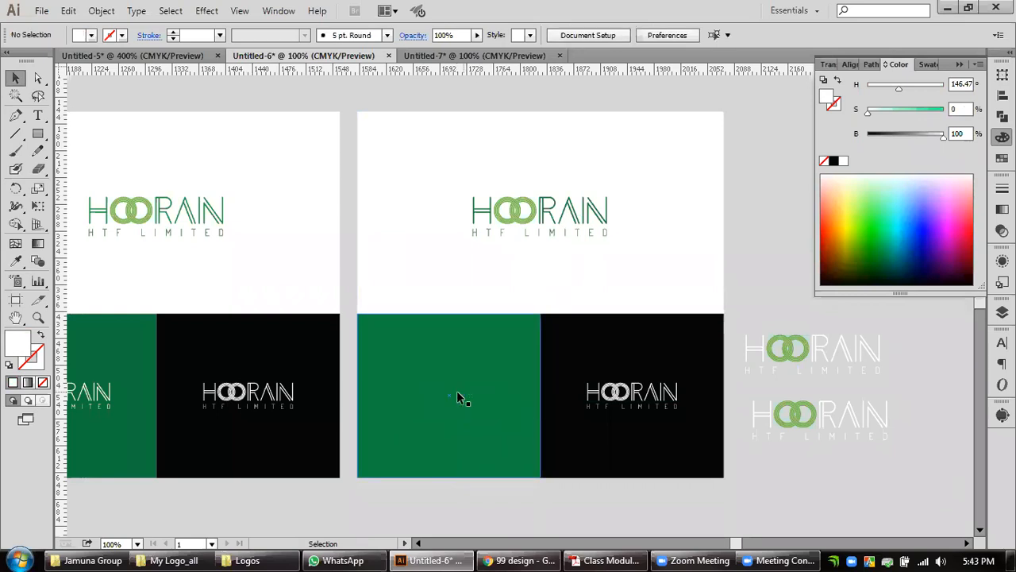
# Move the lower white-and-green logo copy to the centre of the second layout's green rectangle.
pyautogui.click(824, 424)
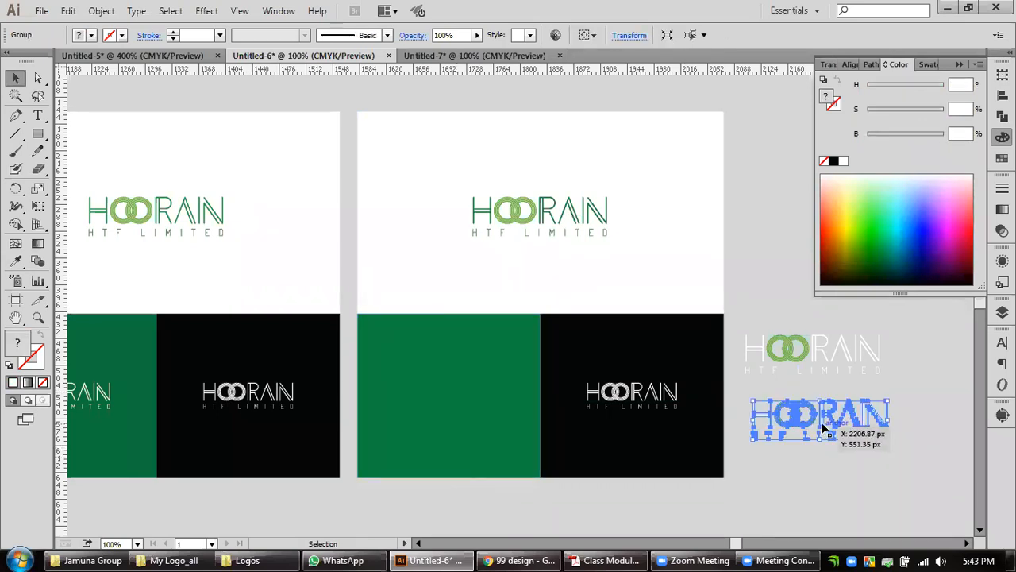
pyautogui.moveTo(822, 429); pyautogui.dragTo(455, 402)
pyautogui.press('Delete')
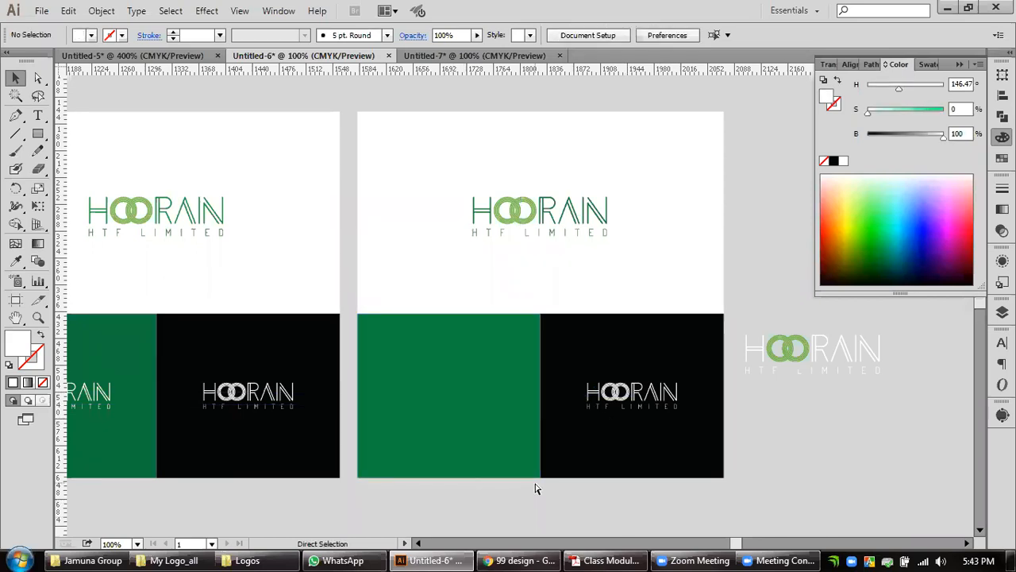
pyautogui.hotkey('ctrl', 'z')
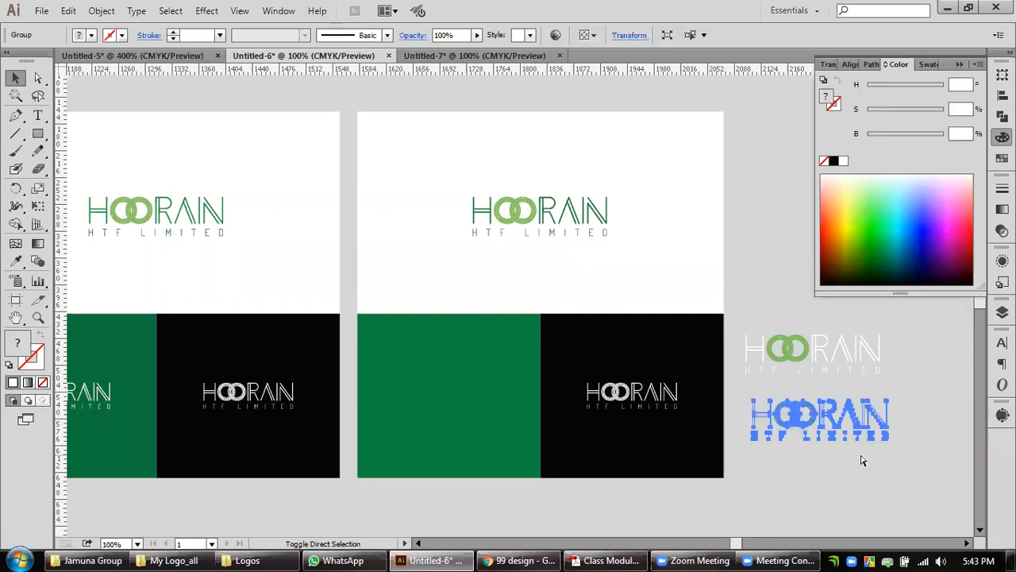
pyautogui.moveTo(868, 427); pyautogui.dragTo(489, 423)
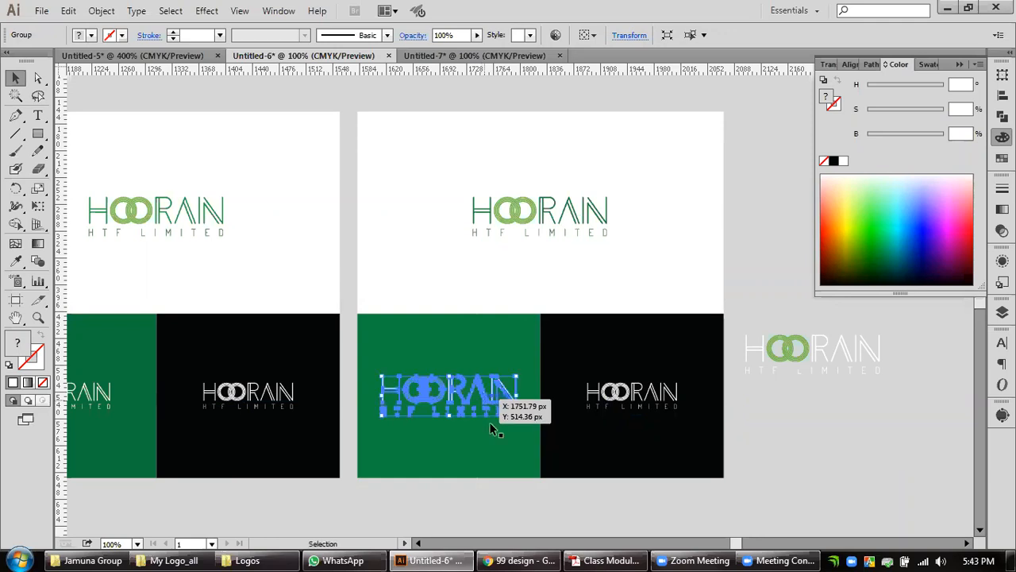
pyautogui.click(498, 498)
# Scale the logo on the green rectangle down proportionally about its centre to match the size of the logo on the black rectangle.
pyautogui.click(477, 402)
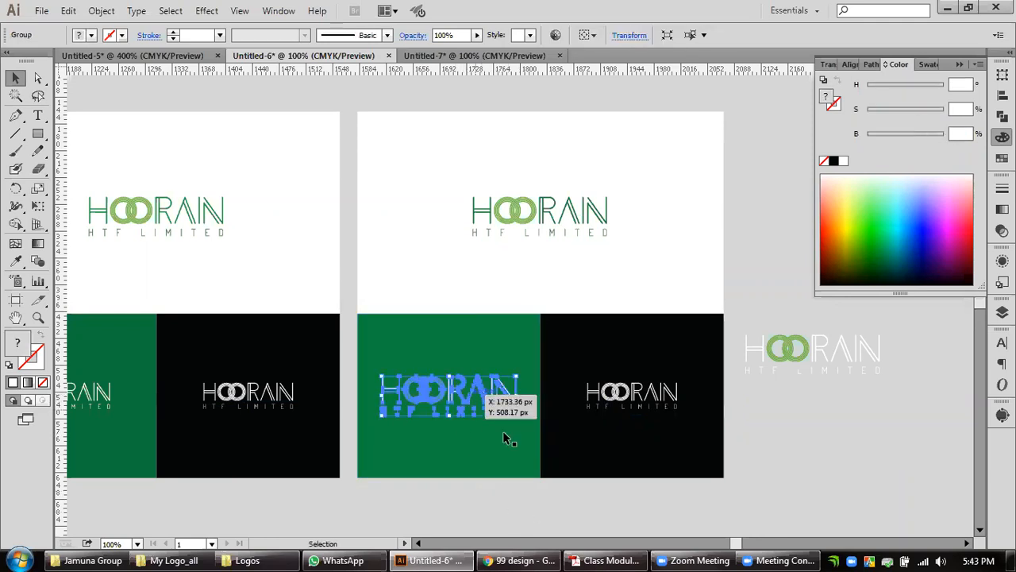
pyautogui.moveTo(516, 415); pyautogui.dragTo(511, 414)
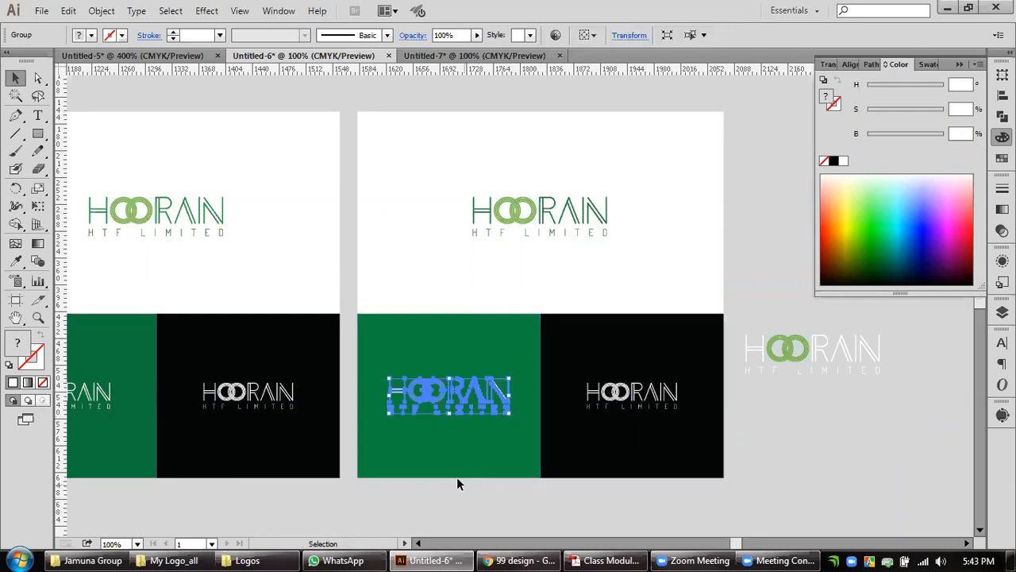
pyautogui.scroll(4, 481, 422)
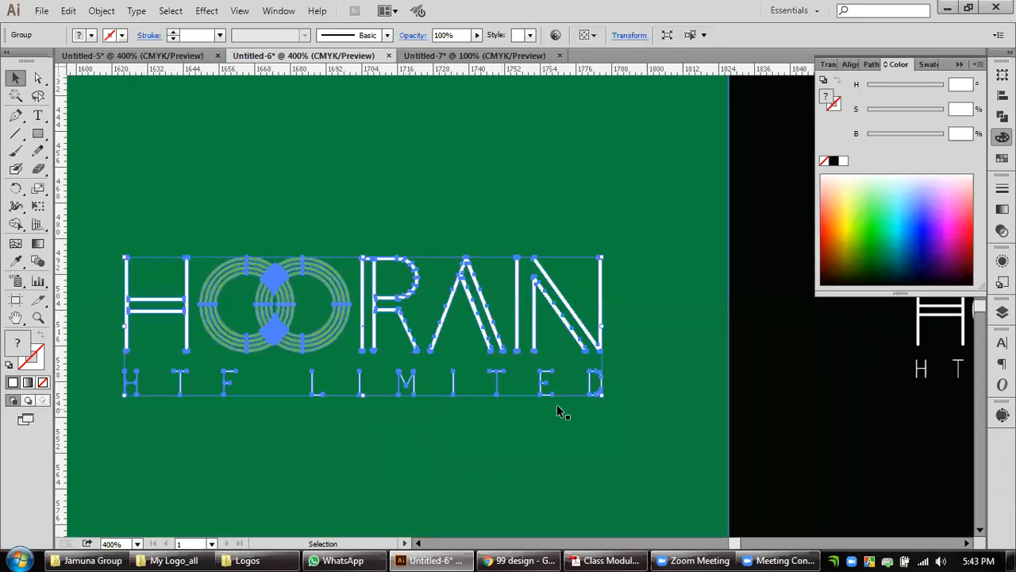
pyautogui.moveTo(601, 393); pyautogui.dragTo(586, 378)
pyautogui.scroll(-3, 587, 410)
pyautogui.moveTo(641, 413); pyautogui.dragTo(438, 411)
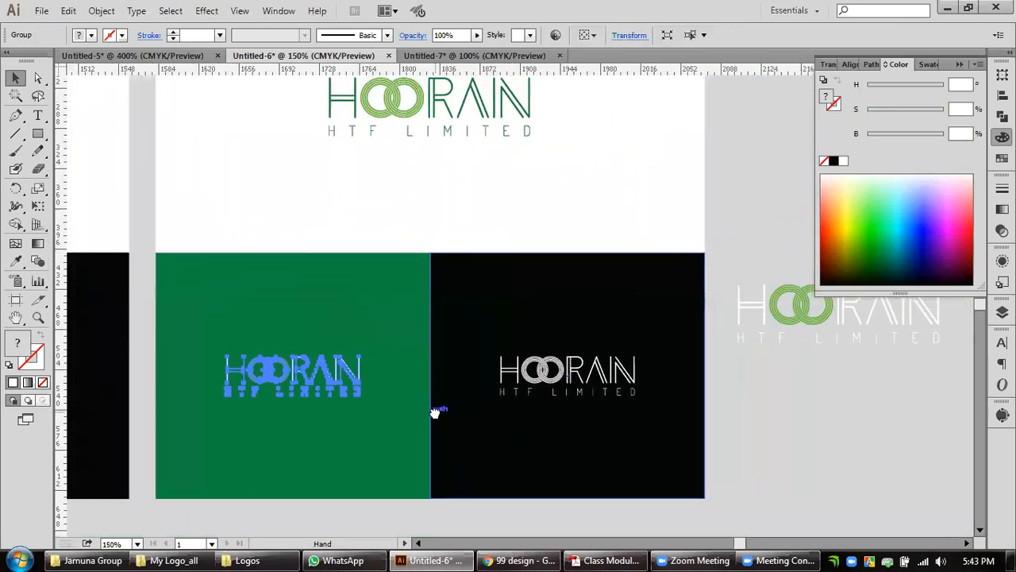
pyautogui.click(812, 436)
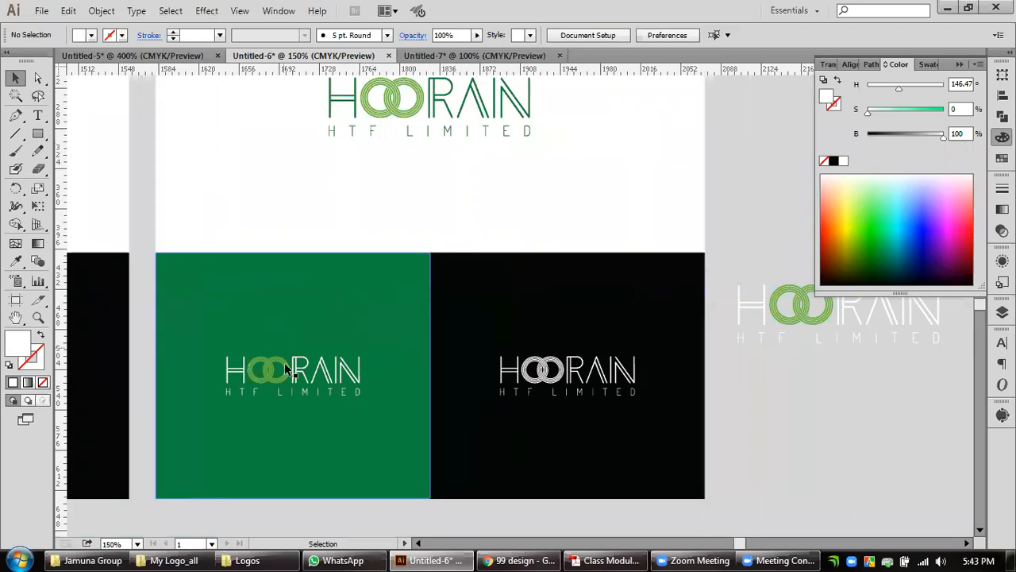
# Replace the old logo on the second layout's black rectangle with a level copy of the white-and-green logo from the green rectangle.
pyautogui.click(540, 380)
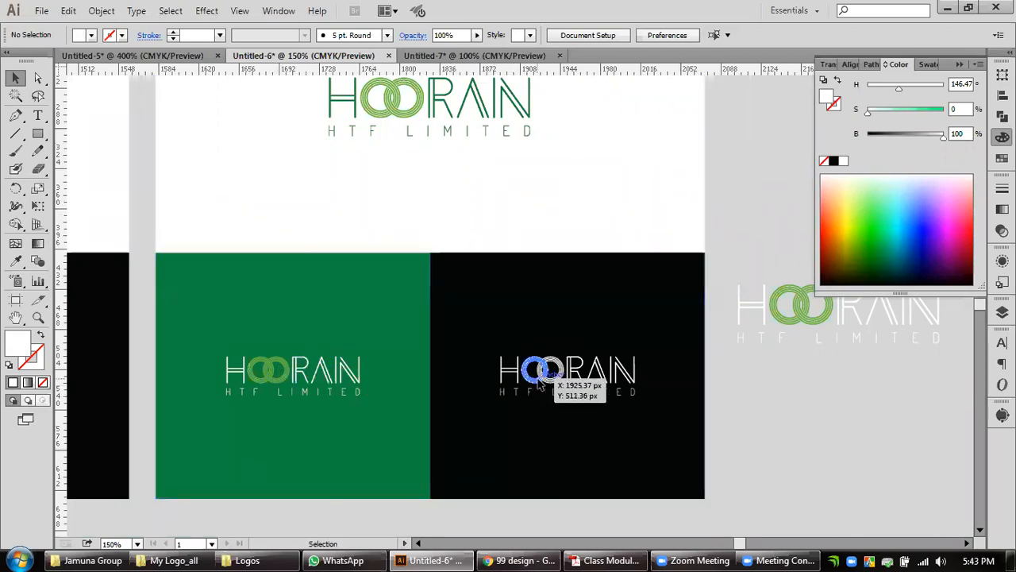
pyautogui.press('Delete')
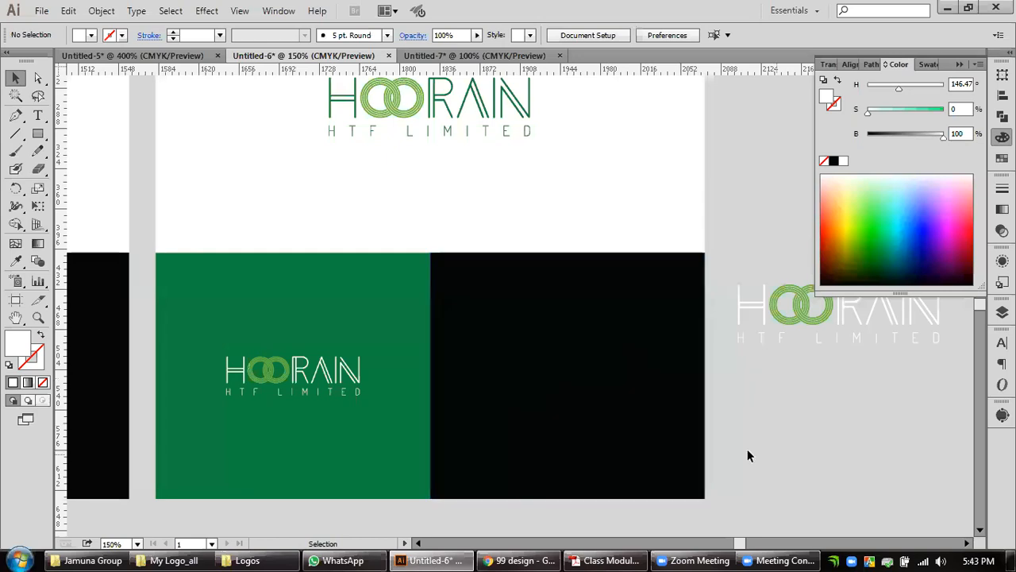
pyautogui.click(306, 381)
pyautogui.click(297, 365)
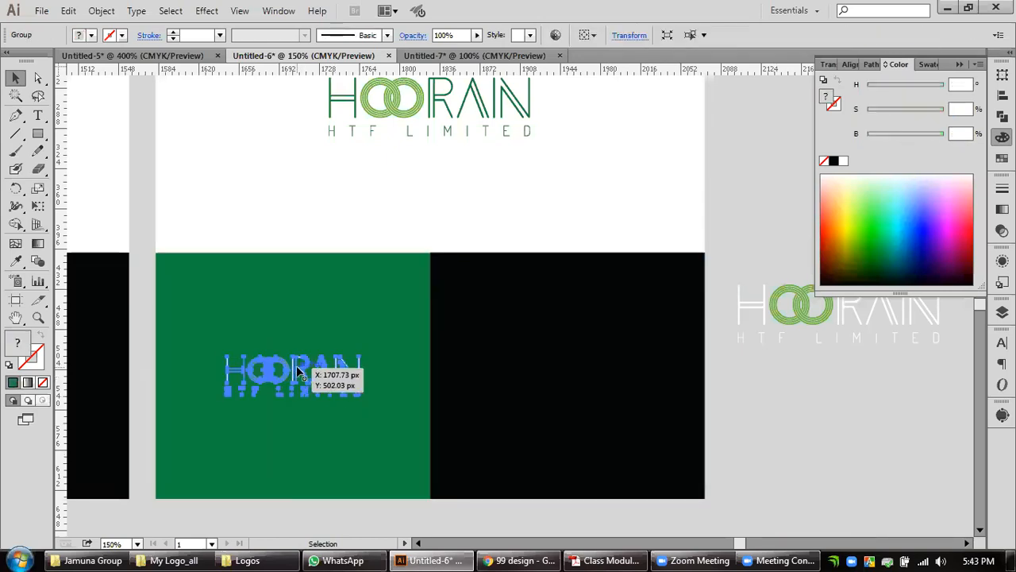
pyautogui.moveTo(296, 365); pyautogui.dragTo(575, 373)
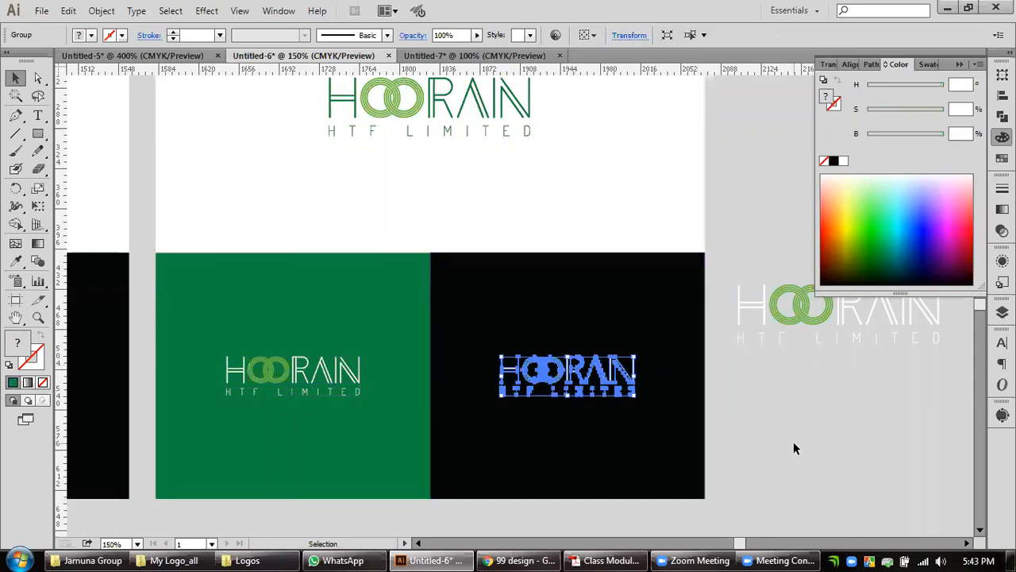
pyautogui.click(793, 442)
# Ungroup the logo on the black rectangle and fill that rectangle with the light green of the logo's rings.
pyautogui.rightClick(565, 380)
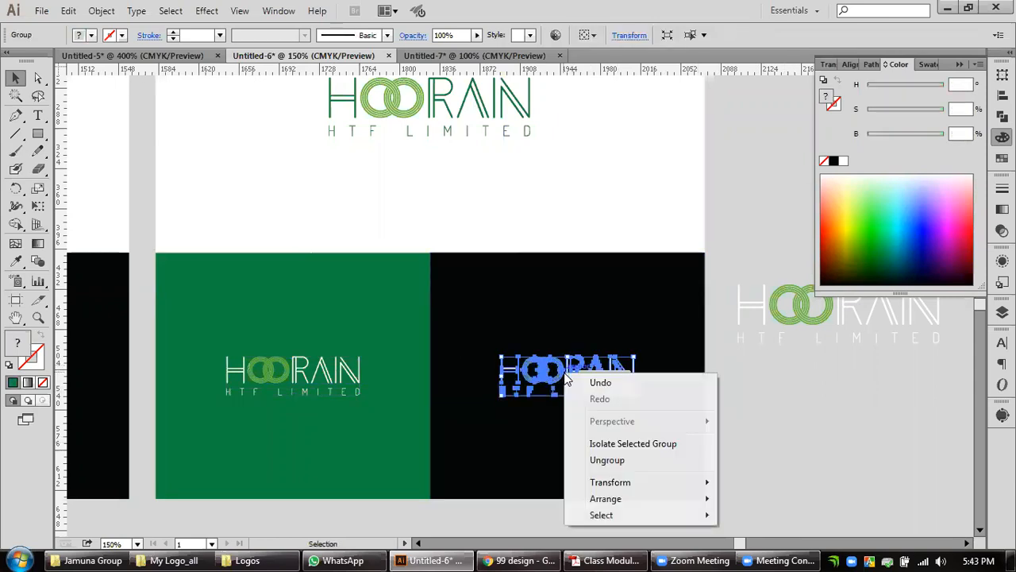
pyautogui.click(607, 459)
pyautogui.click(808, 448)
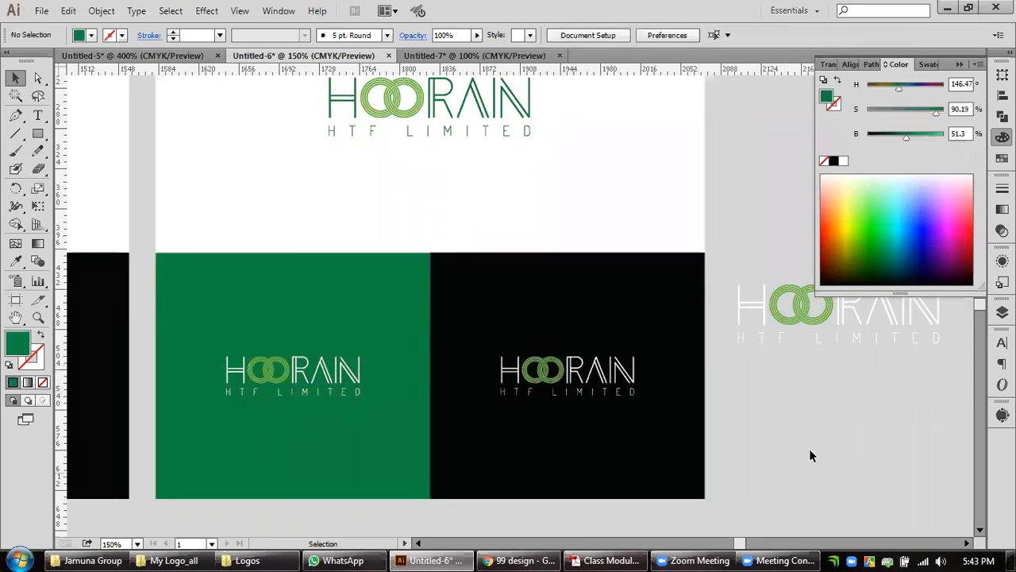
pyautogui.click(554, 386)
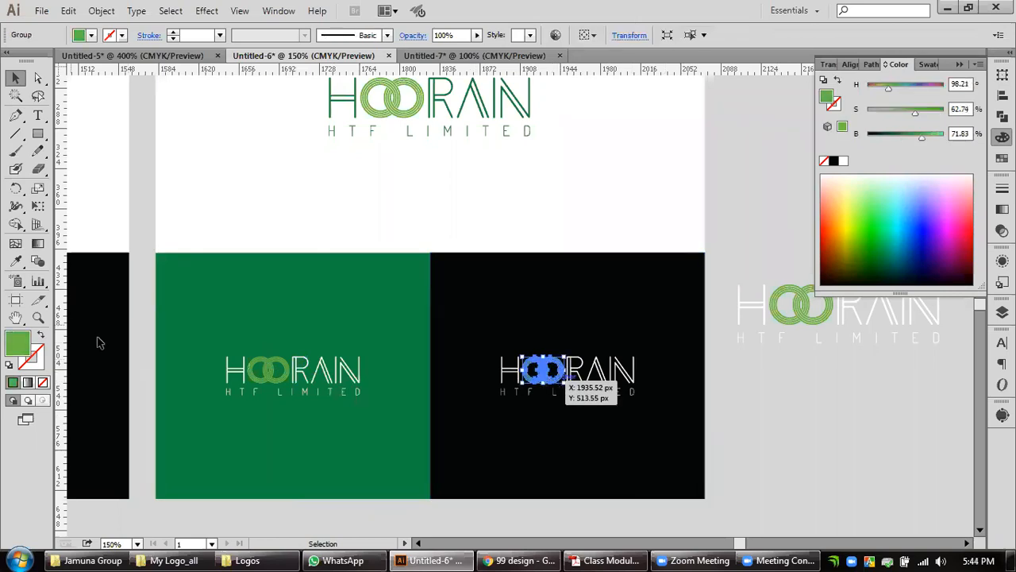
pyautogui.click(17, 261)
pyautogui.keyDown('alt'); pyautogui.click(448, 281); pyautogui.keyUp('alt')
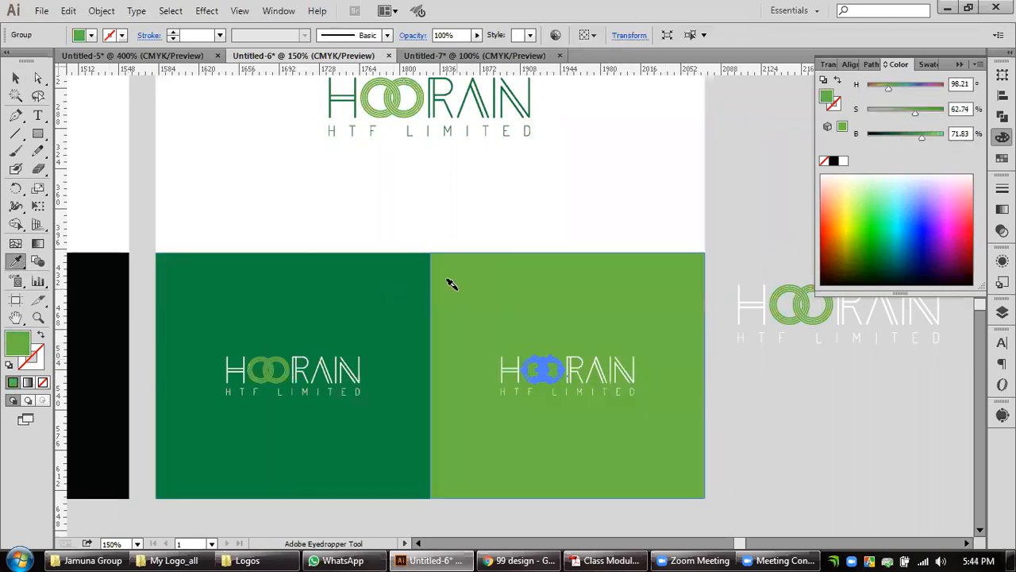
pyautogui.click(15, 77)
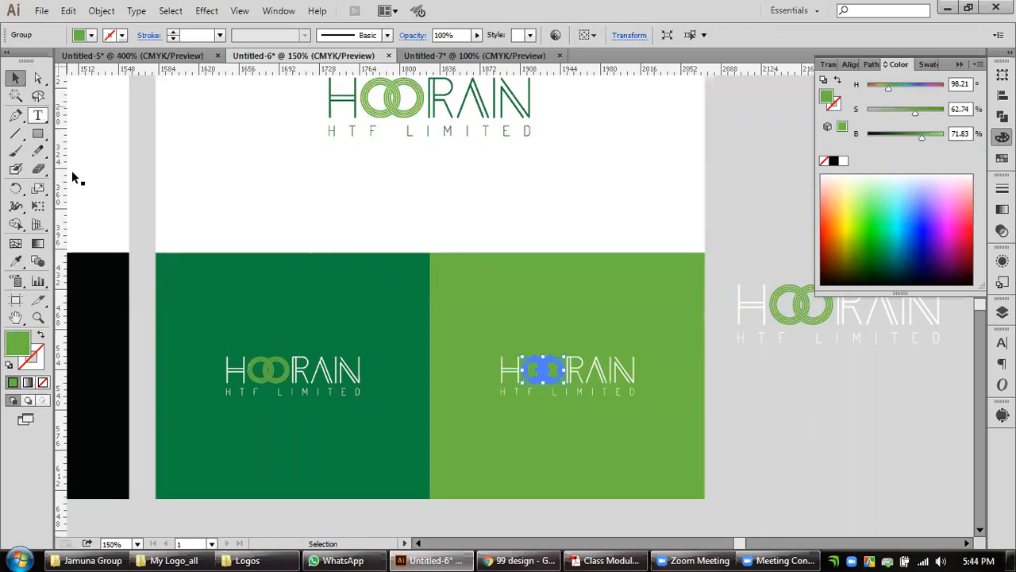
# Fill the interlocking rings on the light green rectangle with the light grey sampled from the empty canvas.
pyautogui.click(19, 260)
pyautogui.click(788, 363)
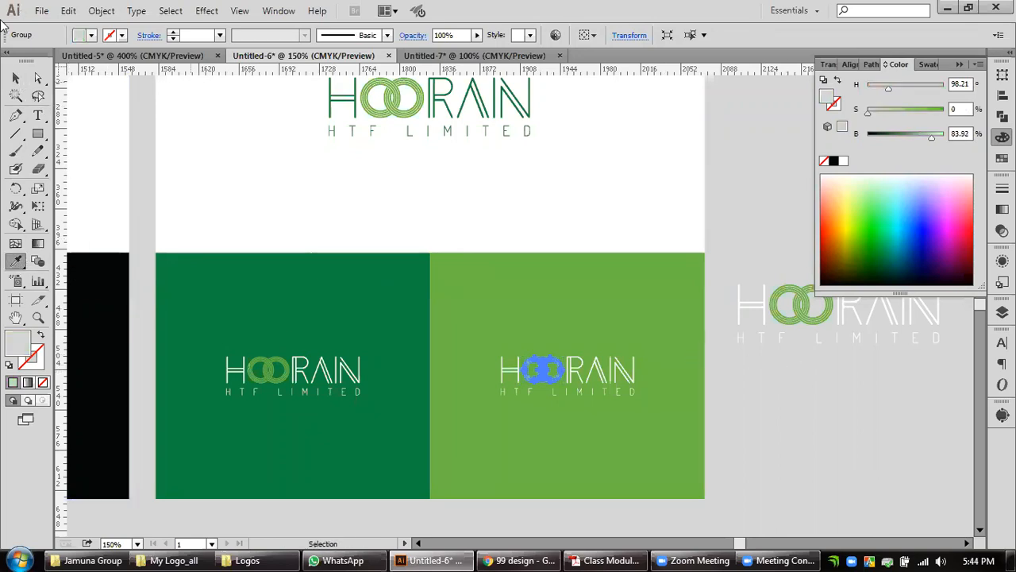
pyautogui.click(16, 77)
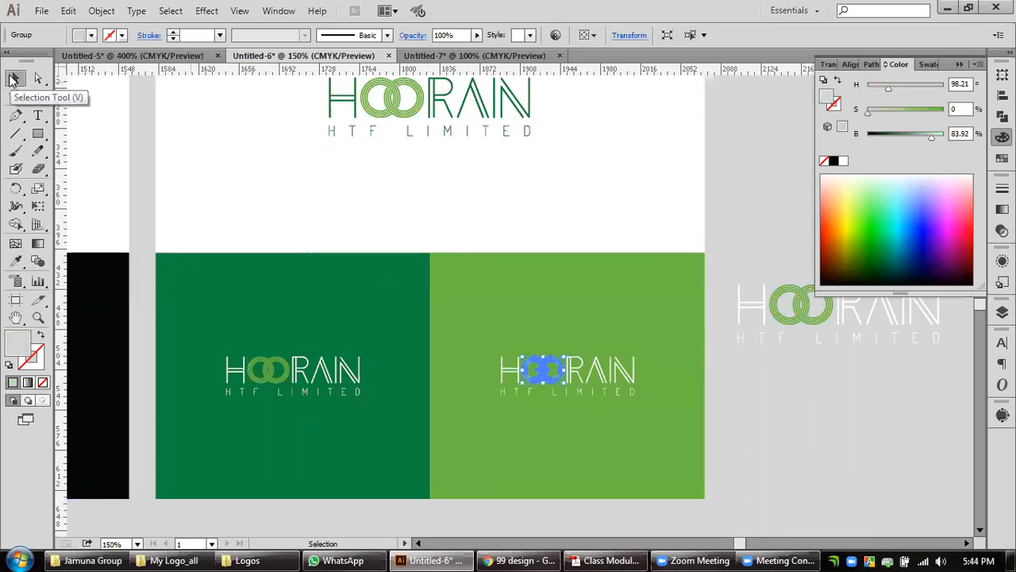
# Fill the letters and tagline on the light green rectangle with the dark green sampled from the neighbouring rectangle.
pyautogui.click(508, 372)
pyautogui.keyDown('shift'); pyautogui.click(516, 391); pyautogui.keyUp('shift')
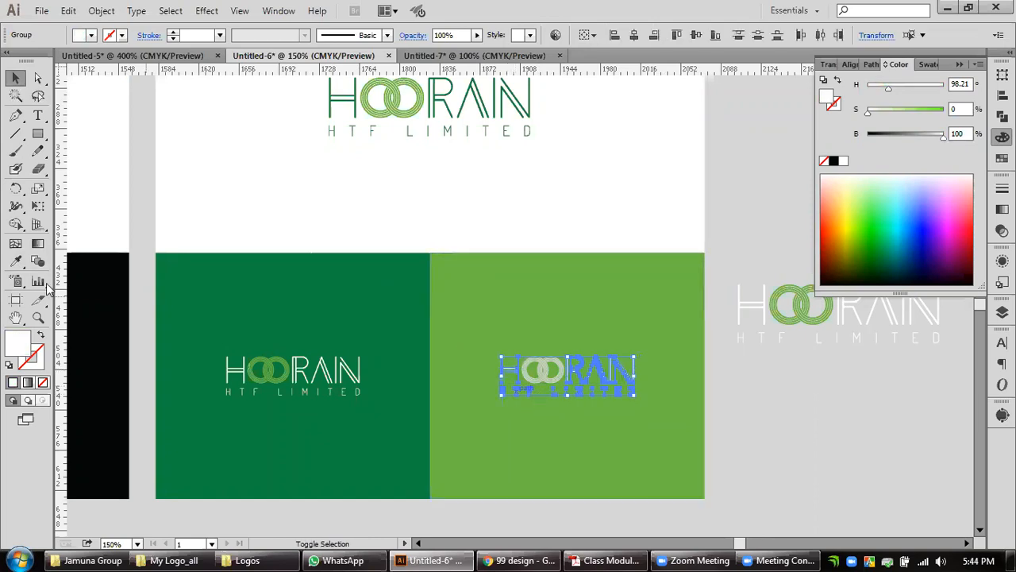
pyautogui.click(15, 260)
pyautogui.click(375, 308)
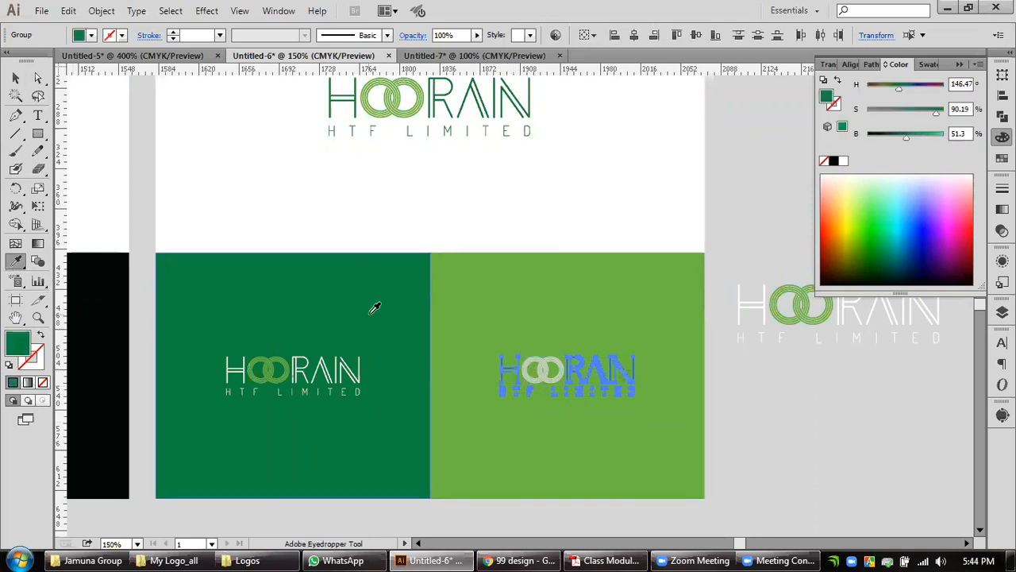
pyautogui.click(15, 77)
pyautogui.click(808, 469)
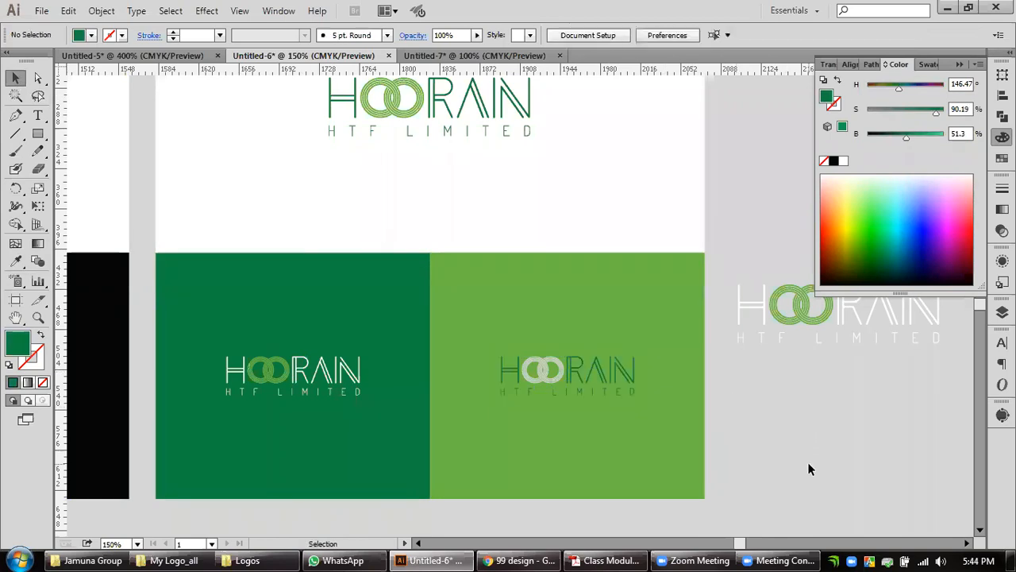
pyautogui.moveTo(837, 418); pyautogui.dragTo(807, 431)
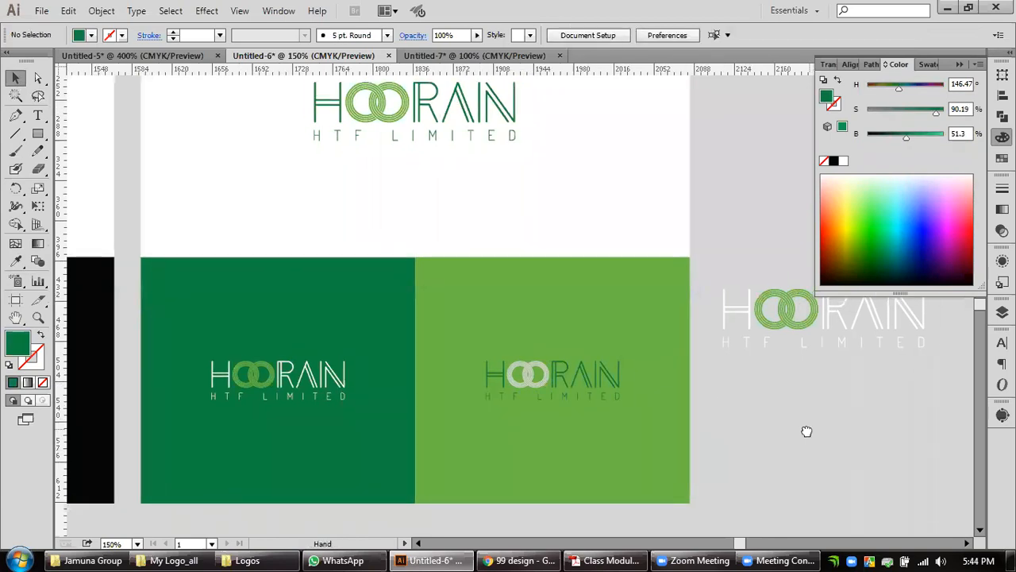
pyautogui.scroll(2, 481, 405)
pyautogui.scroll(1, 545, 403)
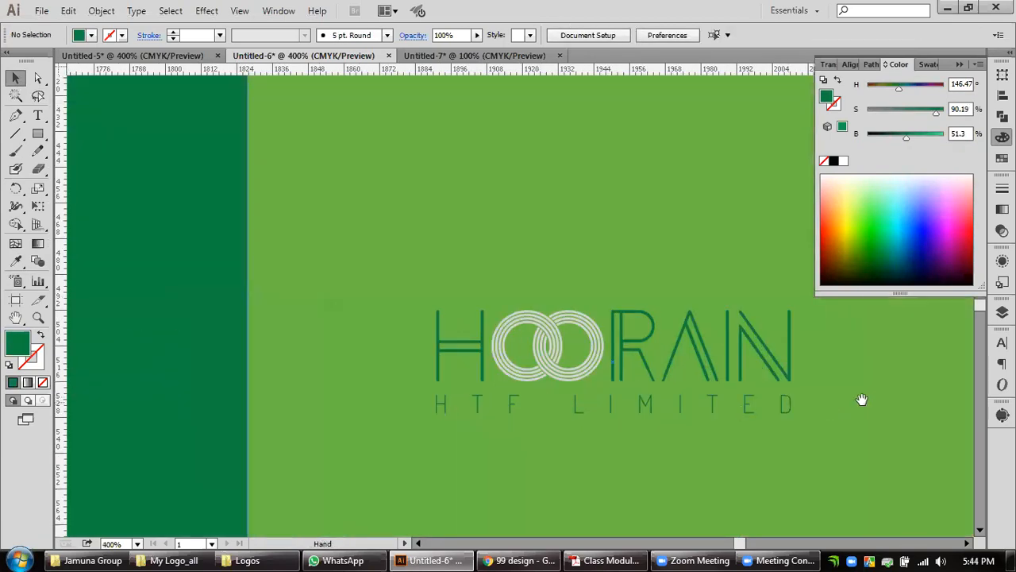
# Fill the interlocking rings on the light green rectangle with the white sampled from the layout's white rectangle.
pyautogui.moveTo(862, 402); pyautogui.dragTo(503, 405)
pyautogui.scroll(-1, 492, 400)
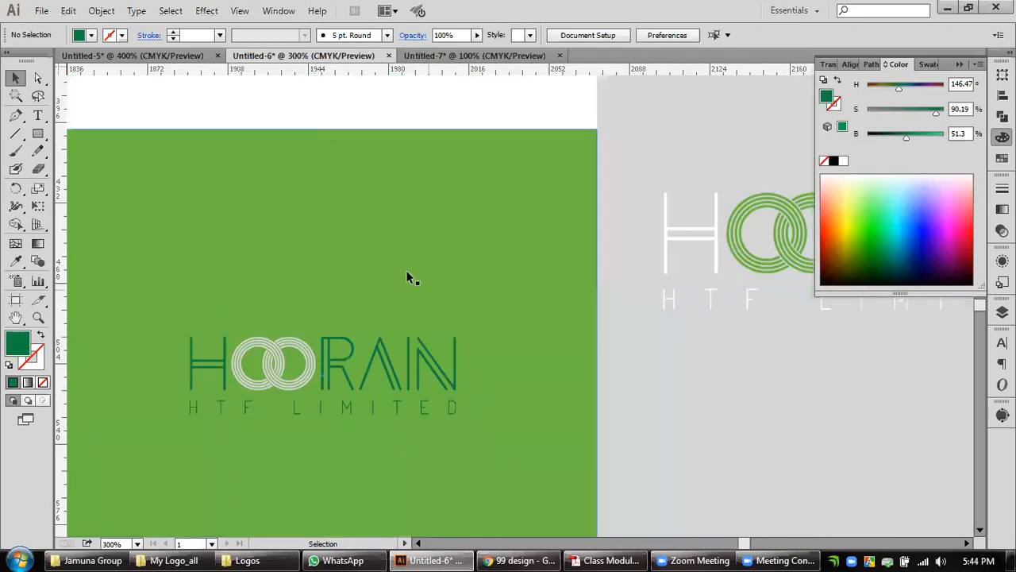
pyautogui.moveTo(408, 277); pyautogui.dragTo(516, 322)
pyautogui.click(356, 429)
pyautogui.press('i')
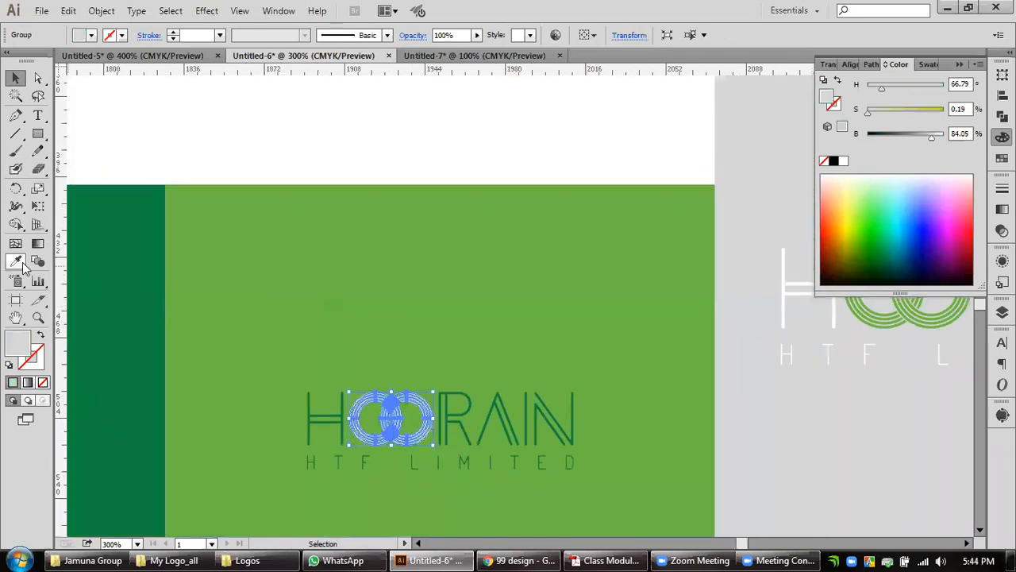
pyautogui.click(401, 119)
pyautogui.press('v')
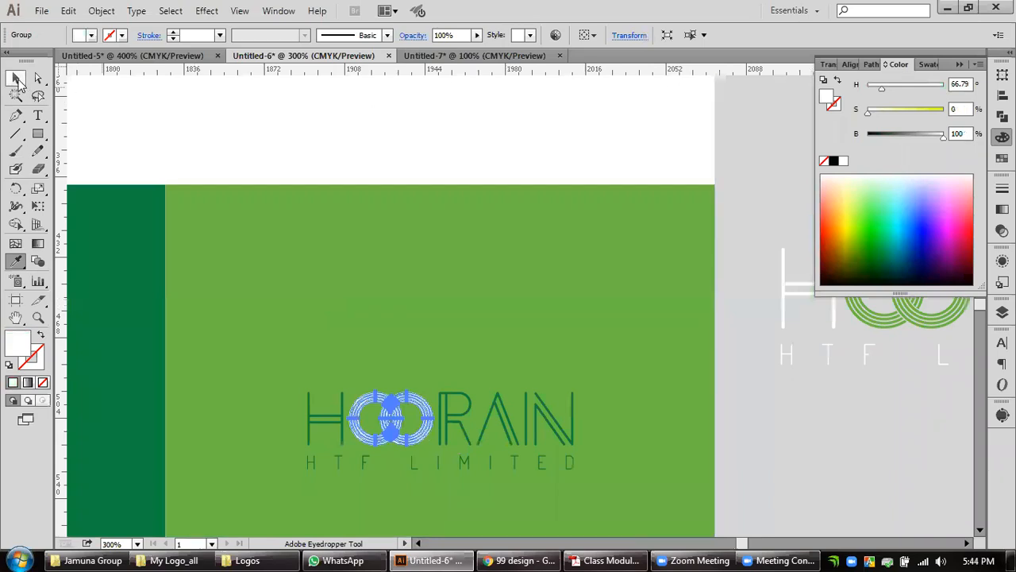
pyautogui.click(770, 455)
# Group the dark green letters, tagline and white rings on the light green rectangle into one logo.
pyautogui.hotkey('ctrl', '-')
pyautogui.scroll(-2, 771, 455)
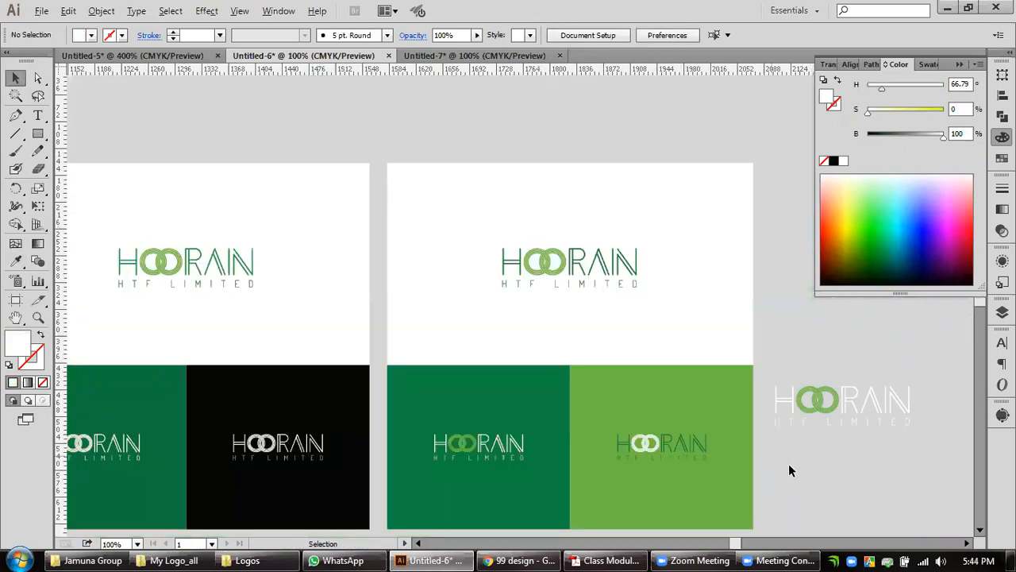
pyautogui.moveTo(798, 465); pyautogui.dragTo(773, 404)
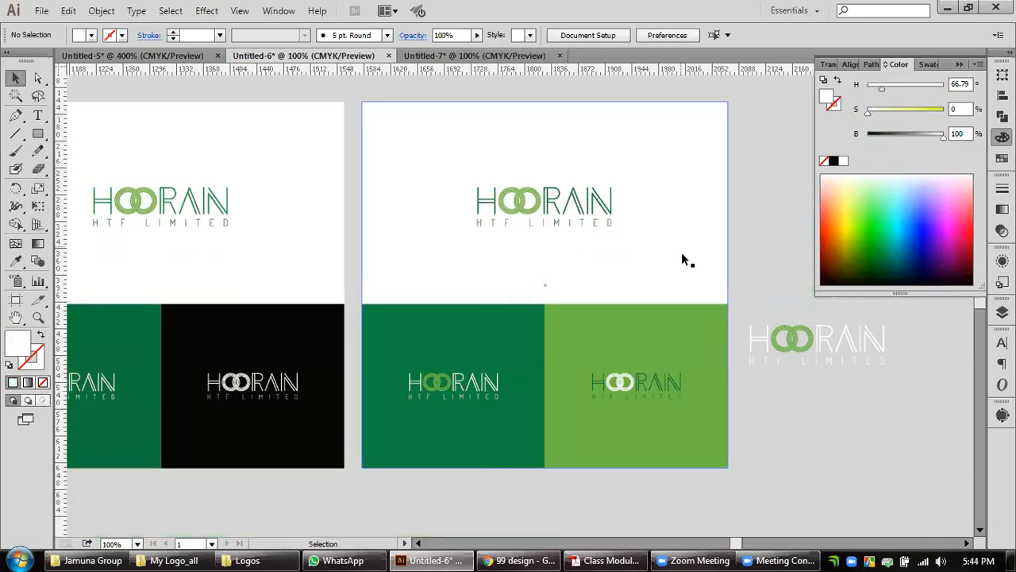
pyautogui.click(650, 385)
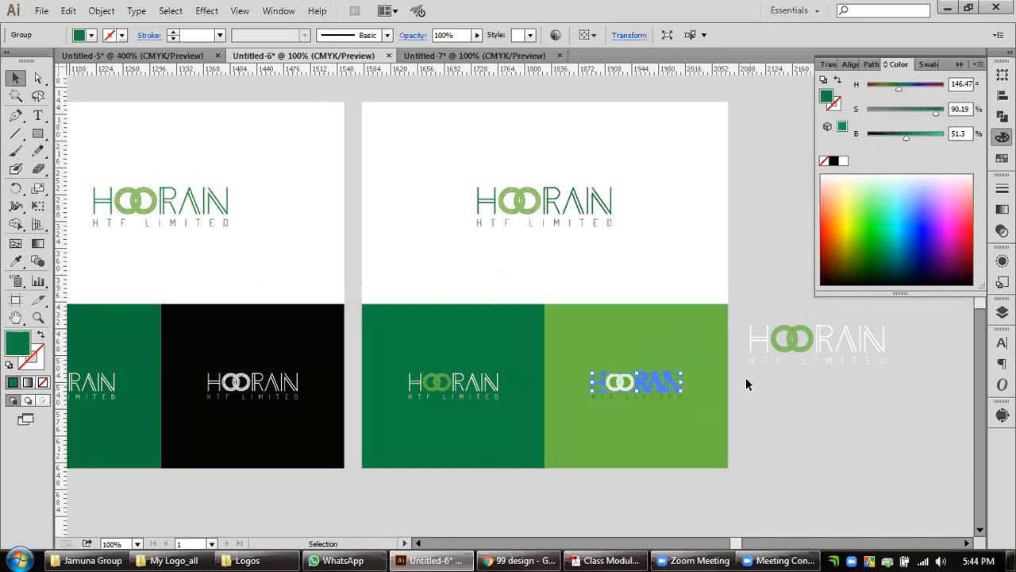
pyautogui.click(672, 255)
pyautogui.moveTo(545, 468); pyautogui.dragTo(544, 309)
pyautogui.click(776, 418)
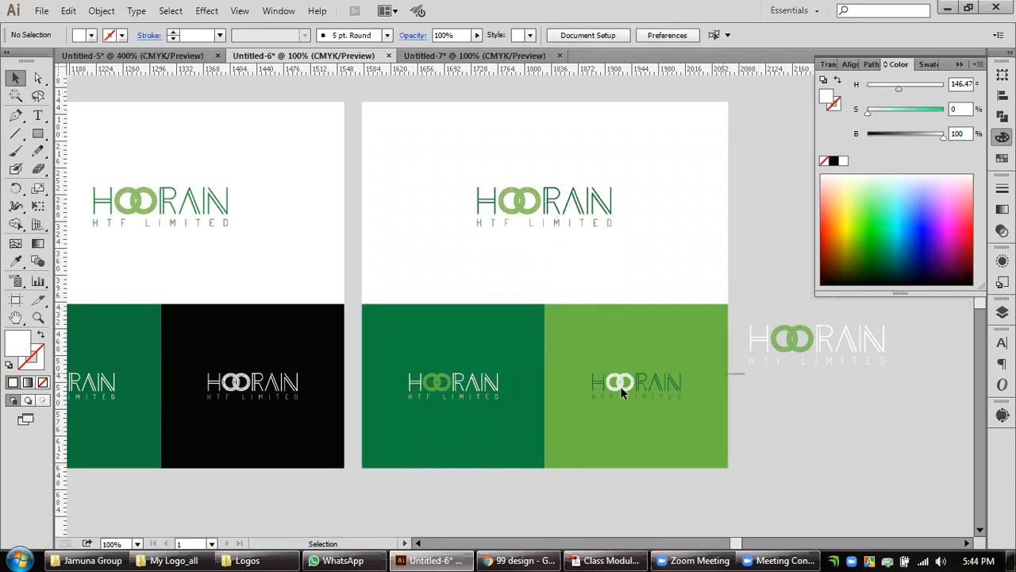
pyautogui.click(574, 393)
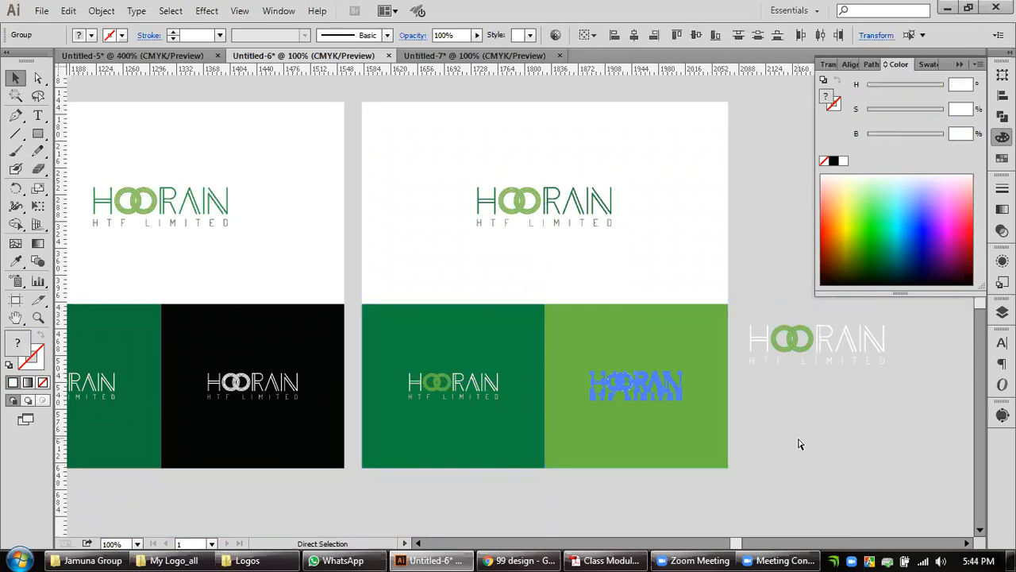
pyautogui.hotkey('ctrl', 'g')
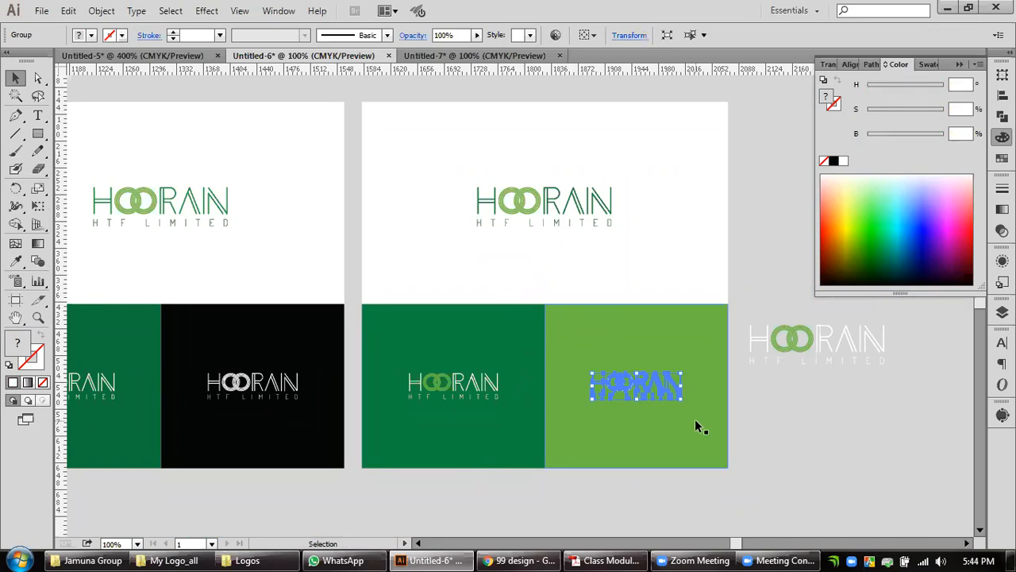
# Center the grouped logo horizontally and vertically on the light green rectangle.
pyautogui.click(699, 424)
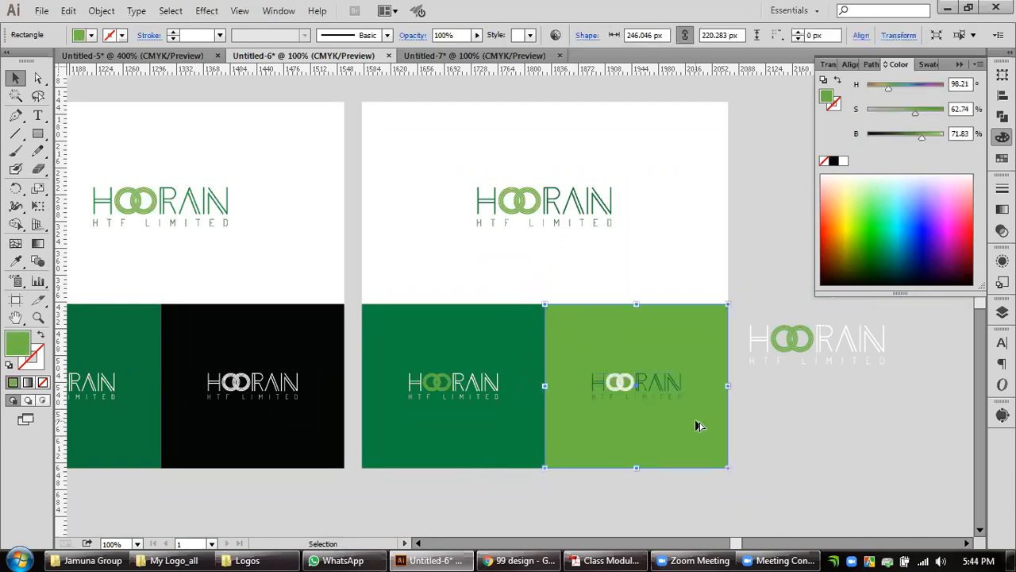
pyautogui.click(753, 436)
pyautogui.moveTo(751, 430); pyautogui.dragTo(643, 364)
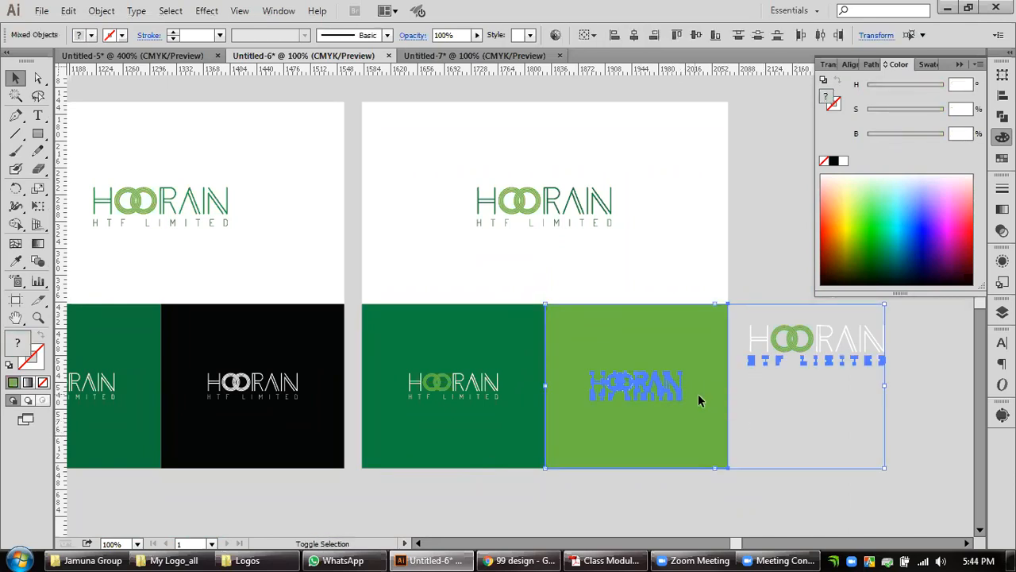
pyautogui.click(816, 397)
pyautogui.moveTo(680, 498); pyautogui.dragTo(635, 359)
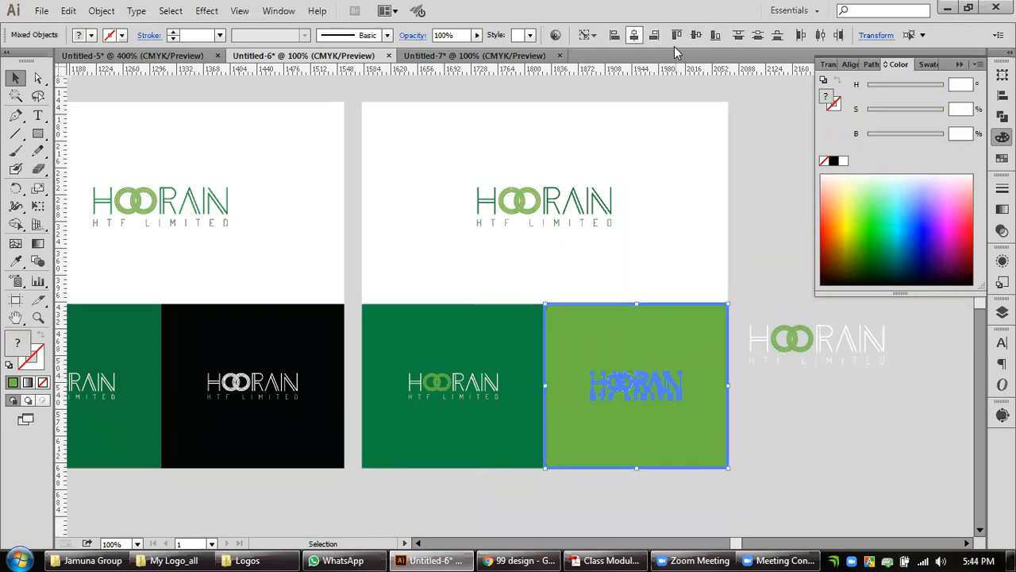
pyautogui.click(758, 427)
# Center the white-and-green logo on the second layout's dark green rectangle.
pyautogui.click(483, 426)
pyautogui.moveTo(484, 390); pyautogui.dragTo(486, 391)
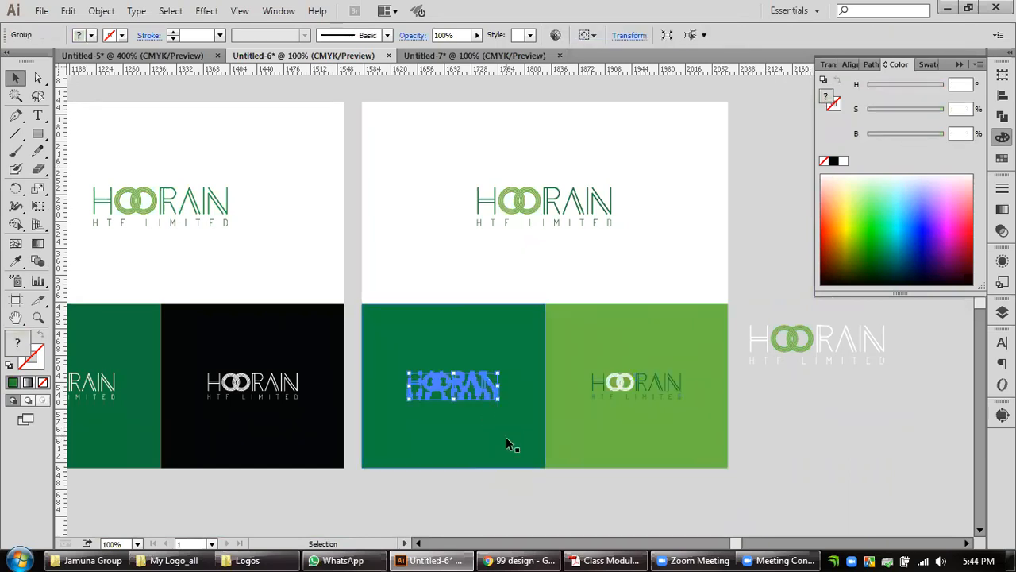
pyautogui.click(508, 439)
pyautogui.keyDown('shift'); pyautogui.click(492, 395); pyautogui.keyUp('shift')
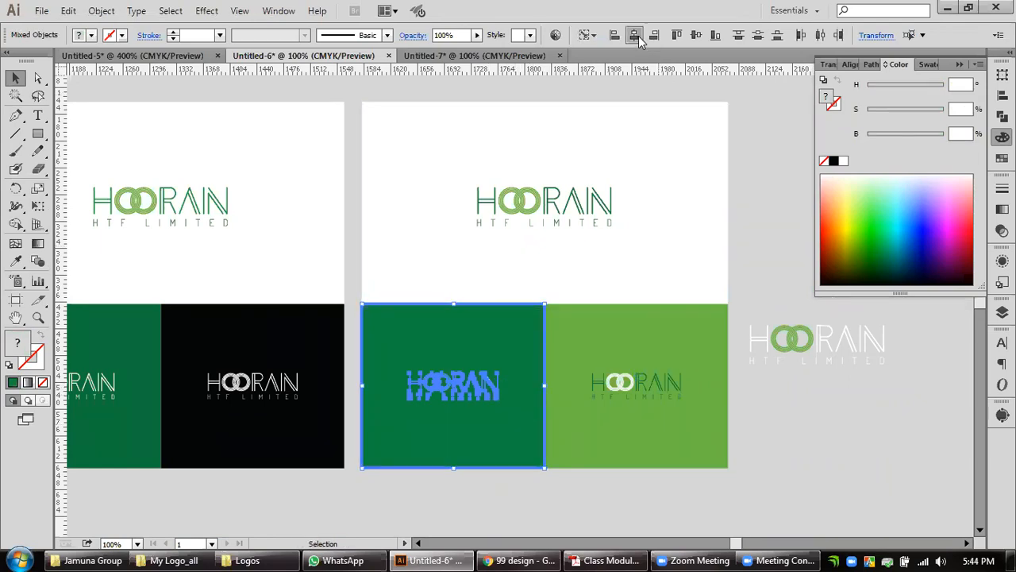
pyautogui.click(770, 405)
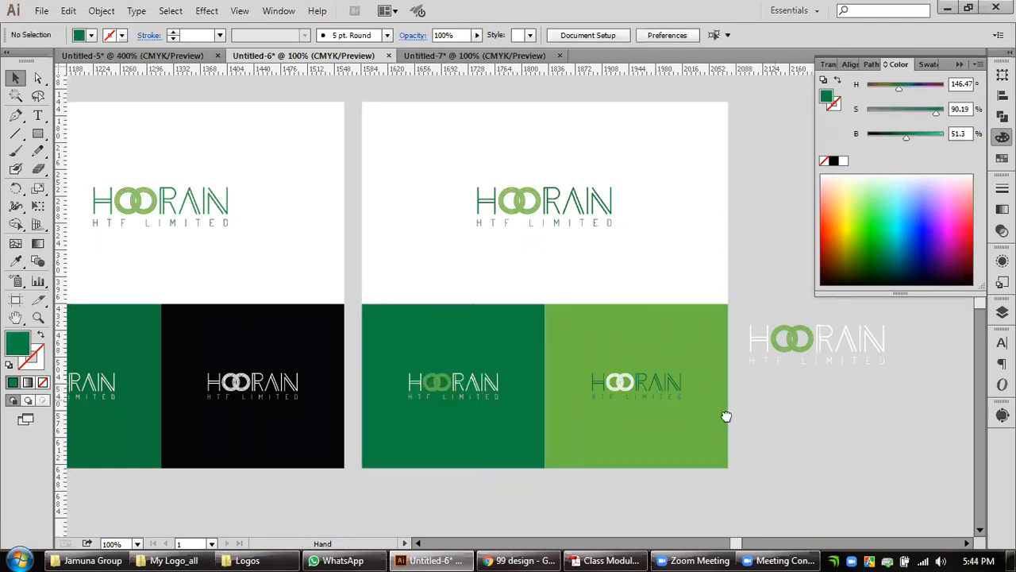
# Center the green logo horizontally and vertically on the second layout's white rectangle.
pyautogui.hscroll(3, 725, 415)
pyautogui.click(637, 272)
pyautogui.keyDown('shift'); pyautogui.click(554, 230); pyautogui.keyUp('shift')
pyautogui.click(718, 240)
pyautogui.moveTo(703, 181); pyautogui.dragTo(414, 254)
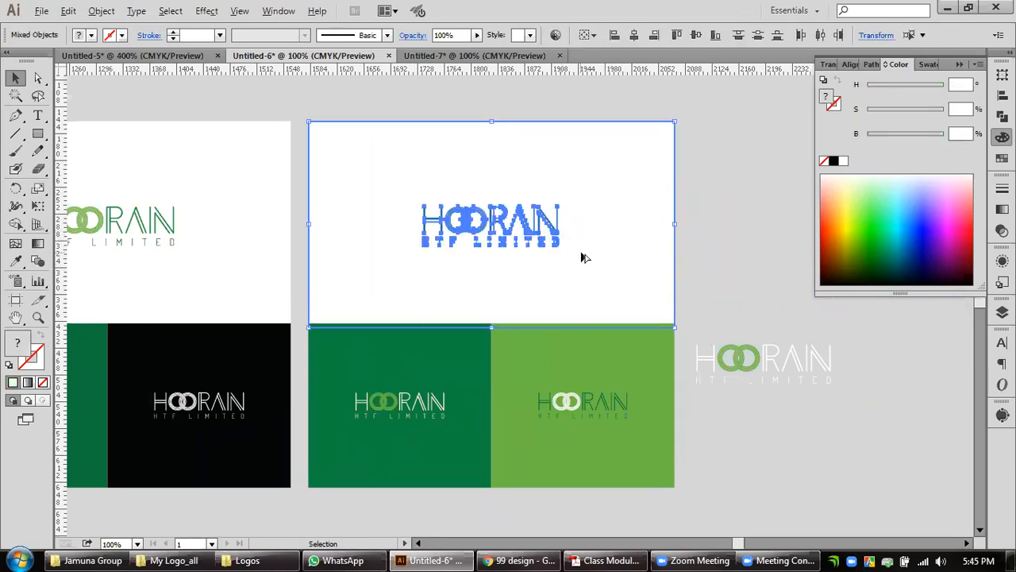
pyautogui.press('a')
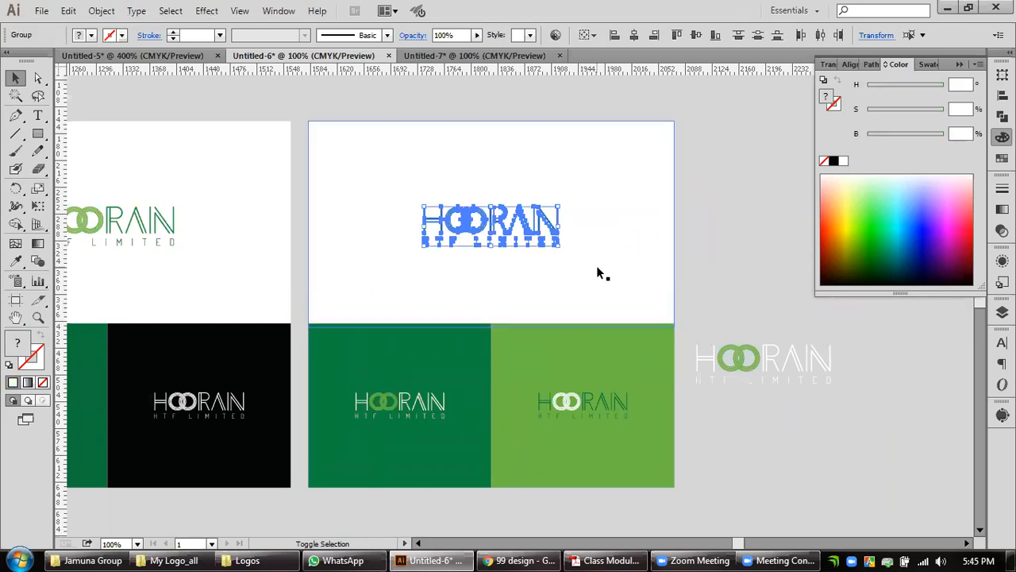
pyautogui.press('v')
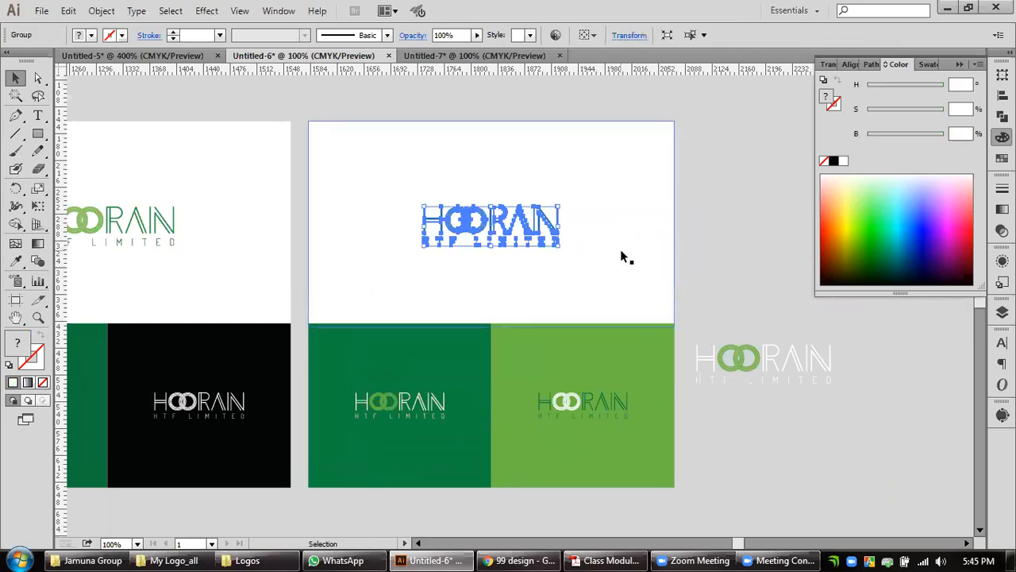
pyautogui.keyDown('shift'); pyautogui.click(619, 262); pyautogui.keyUp('shift')
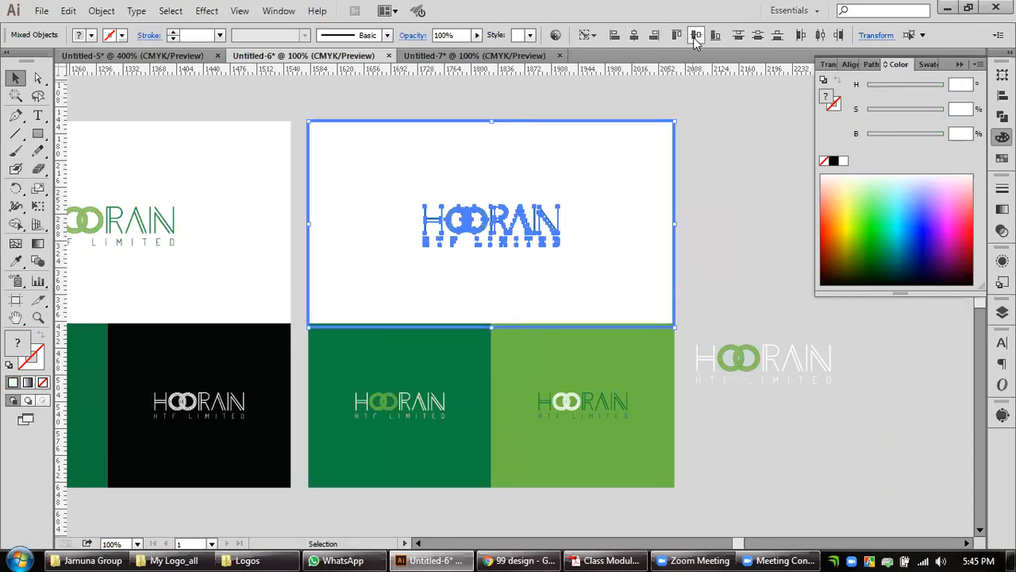
pyautogui.click(732, 225)
# Delete the spare white-and-green logo copy lying beside the second layout.
pyautogui.scroll(-2, 682, 301)
pyautogui.hscroll(2, 680, 321)
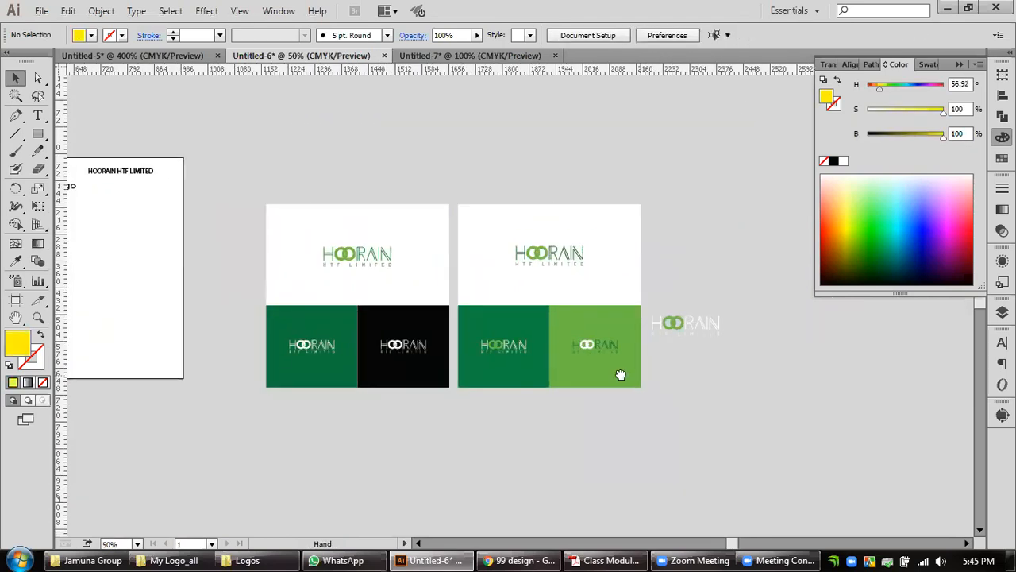
pyautogui.moveTo(613, 340); pyautogui.dragTo(591, 343)
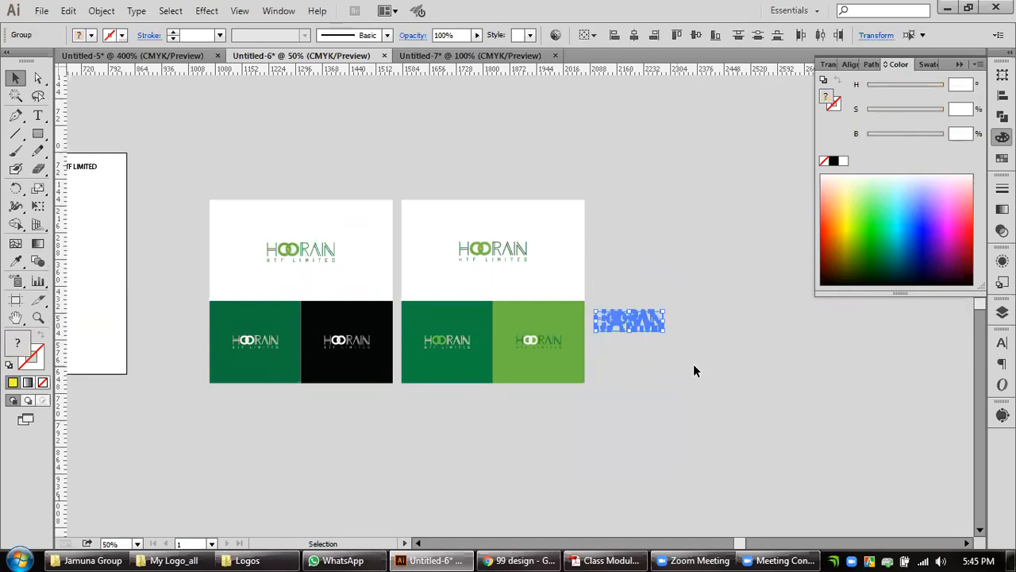
pyautogui.click(694, 366)
pyautogui.moveTo(527, 416); pyautogui.dragTo(537, 395)
pyautogui.hotkey('ctrl', '=')
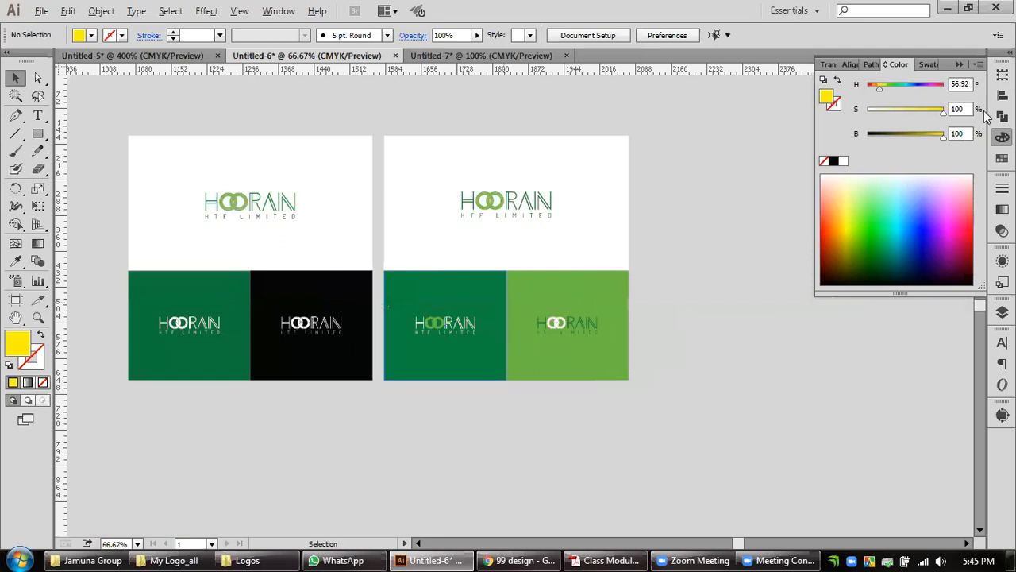
# Collapse the color settings and compare both layouts with the Home Loan Cash Back reference in the Chrome browser.
pyautogui.click(945, 78)
pyautogui.moveTo(703, 246); pyautogui.dragTo(778, 280)
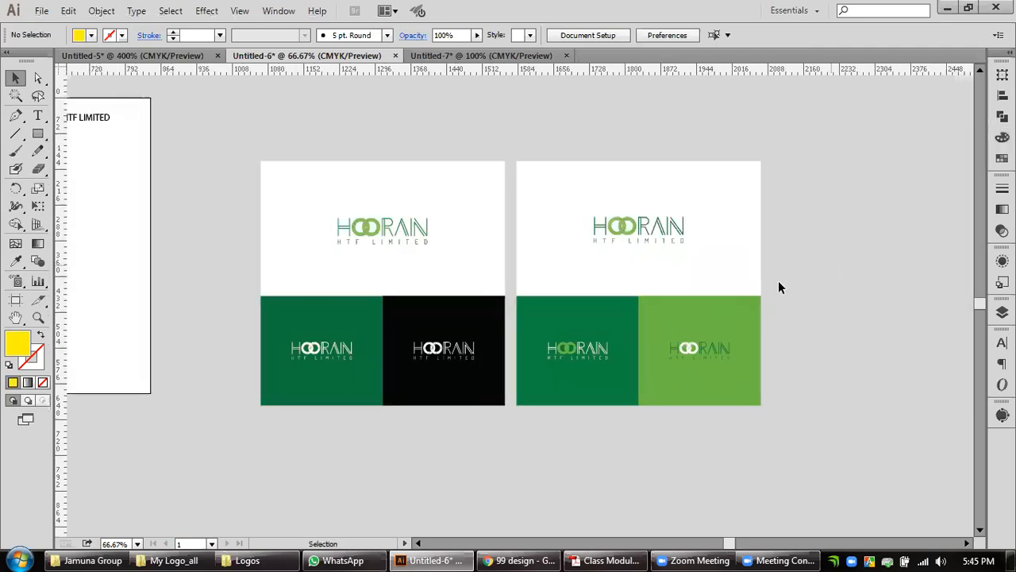
pyautogui.scroll(1, 626, 314)
pyautogui.moveTo(689, 303); pyautogui.dragTo(733, 302)
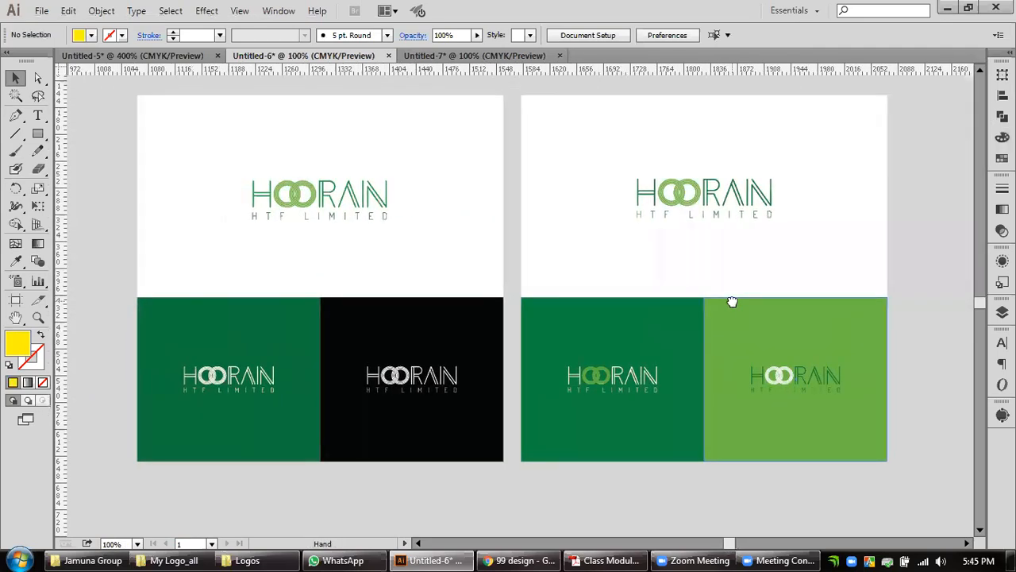
pyautogui.moveTo(949, 282); pyautogui.dragTo(938, 290)
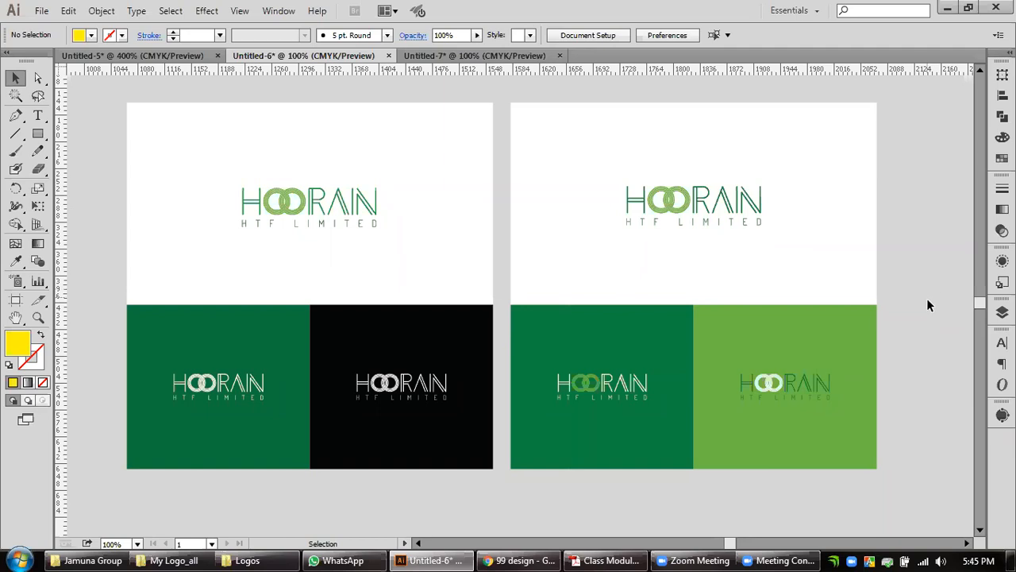
pyautogui.click(520, 561)
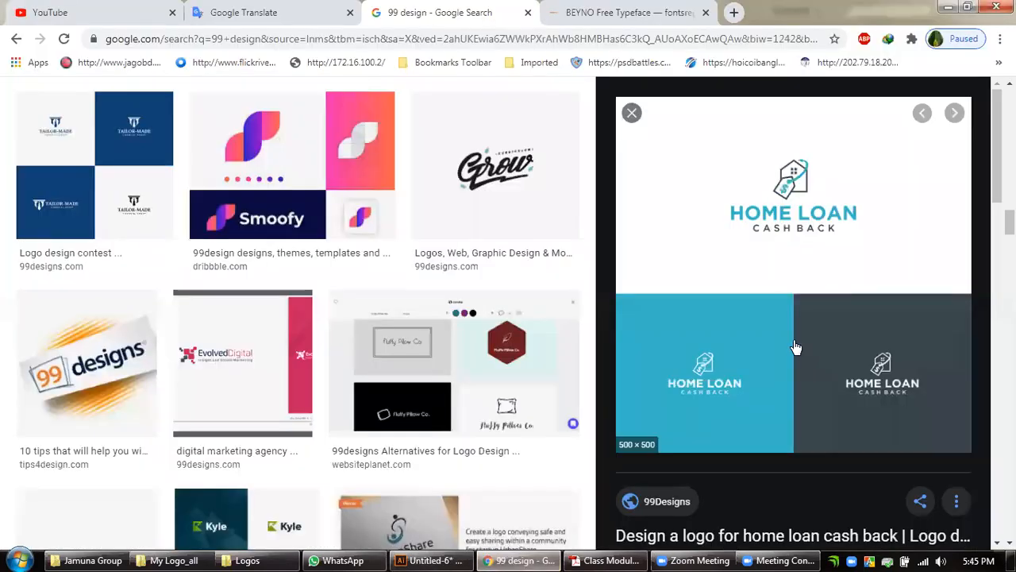
pyautogui.click(948, 8)
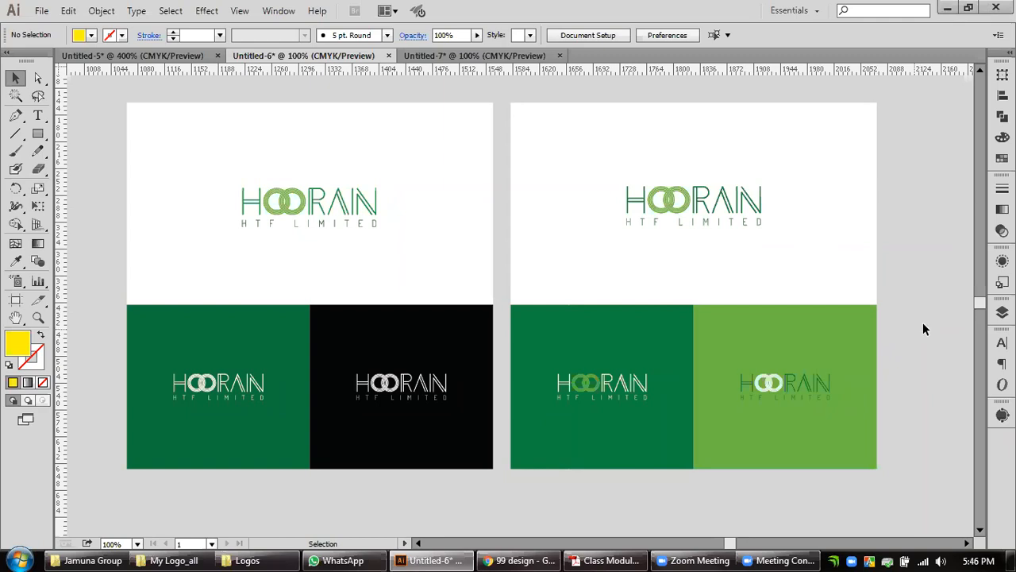
# Delete the black logo box and the grey ring box from the artboard, keeping the text lines.
pyautogui.keyDown('alt'); pyautogui.scroll(-3, 914, 310); pyautogui.keyUp('alt')
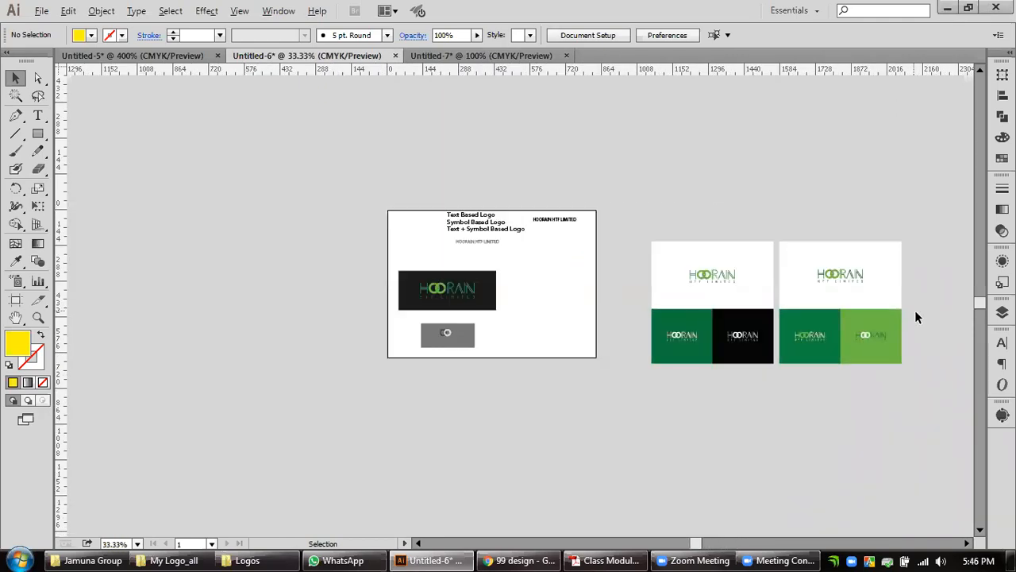
pyautogui.moveTo(882, 256); pyautogui.dragTo(791, 268)
pyautogui.keyDown('alt'); pyautogui.scroll(1, 621, 307); pyautogui.keyUp('alt')
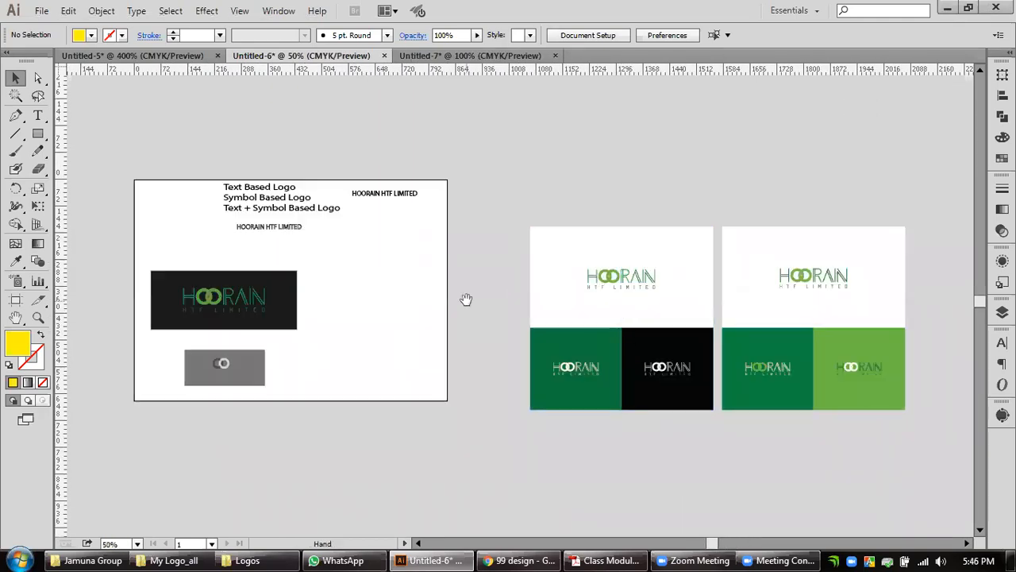
pyautogui.moveTo(466, 299); pyautogui.dragTo(513, 315)
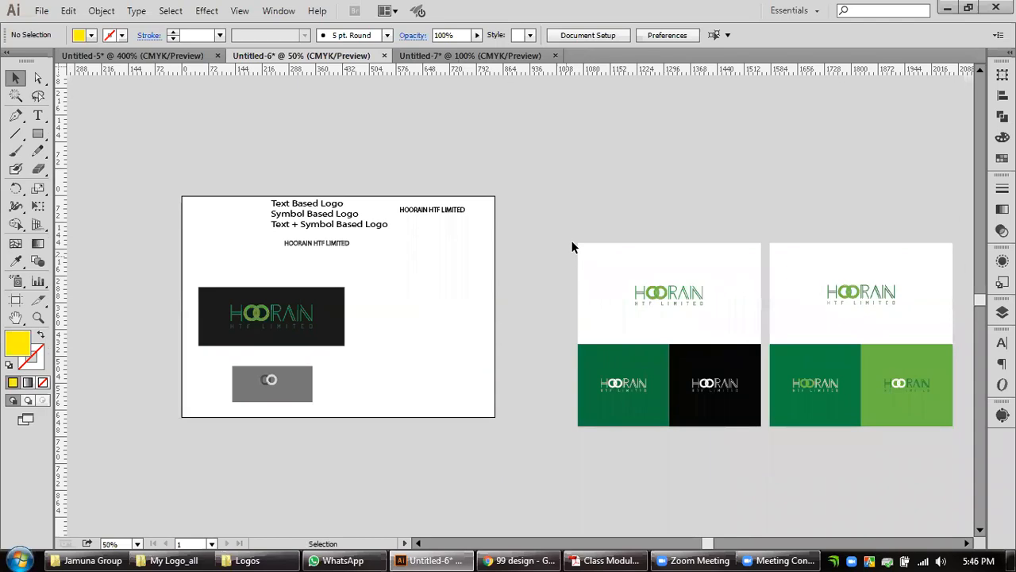
pyautogui.moveTo(397, 388); pyautogui.dragTo(540, 401)
pyautogui.moveTo(500, 466); pyautogui.dragTo(321, 284)
pyautogui.press('Delete')
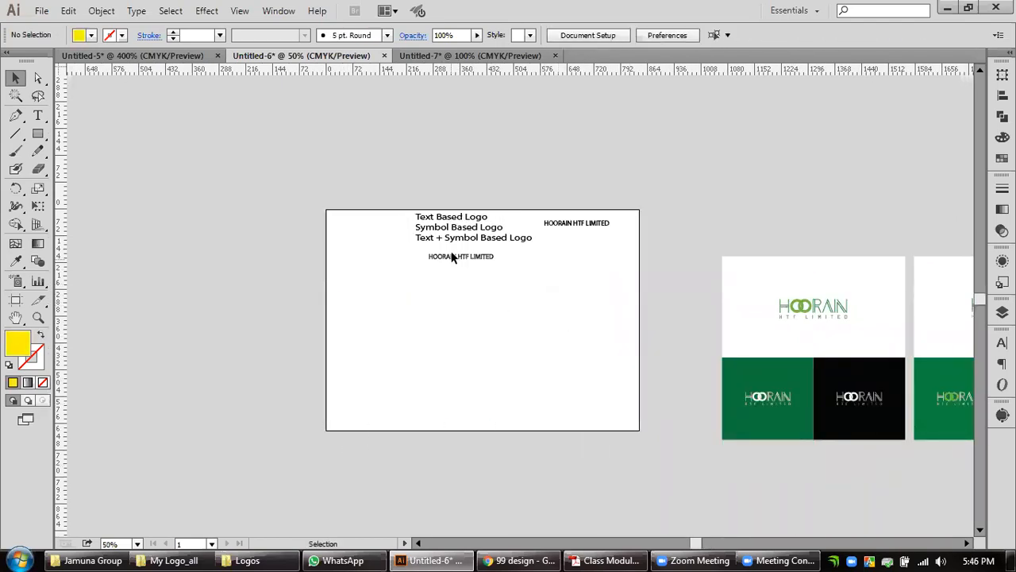
pyautogui.scroll(1, 451, 257)
pyautogui.scroll(1, 451, 256)
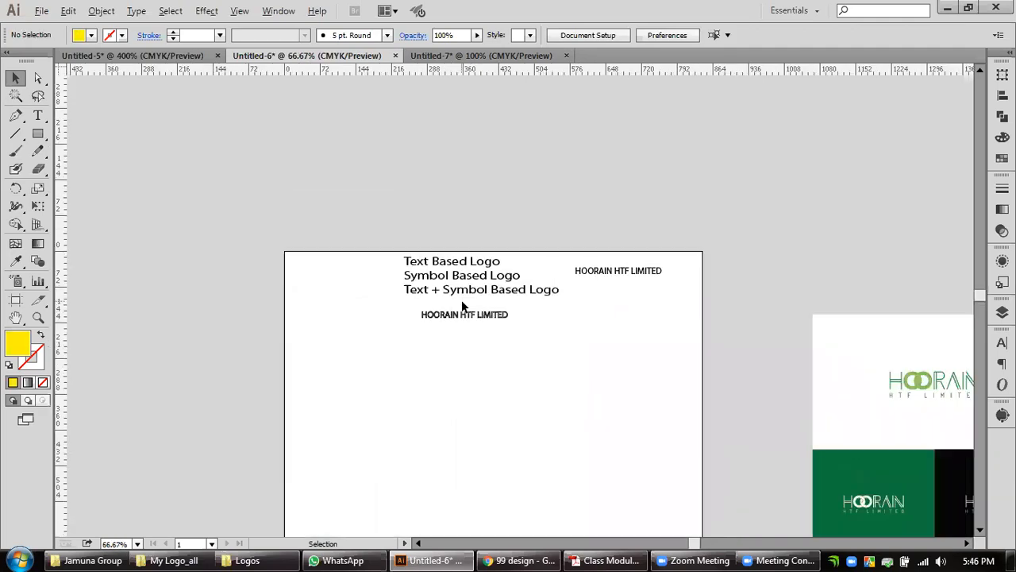
pyautogui.scroll(1, 445, 262)
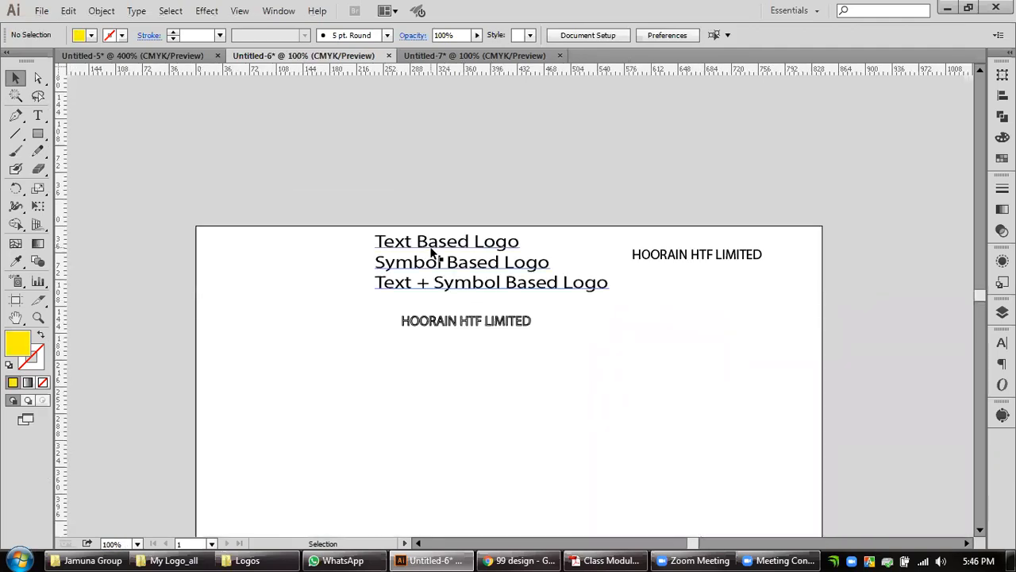
pyautogui.moveTo(709, 381); pyautogui.dragTo(605, 305)
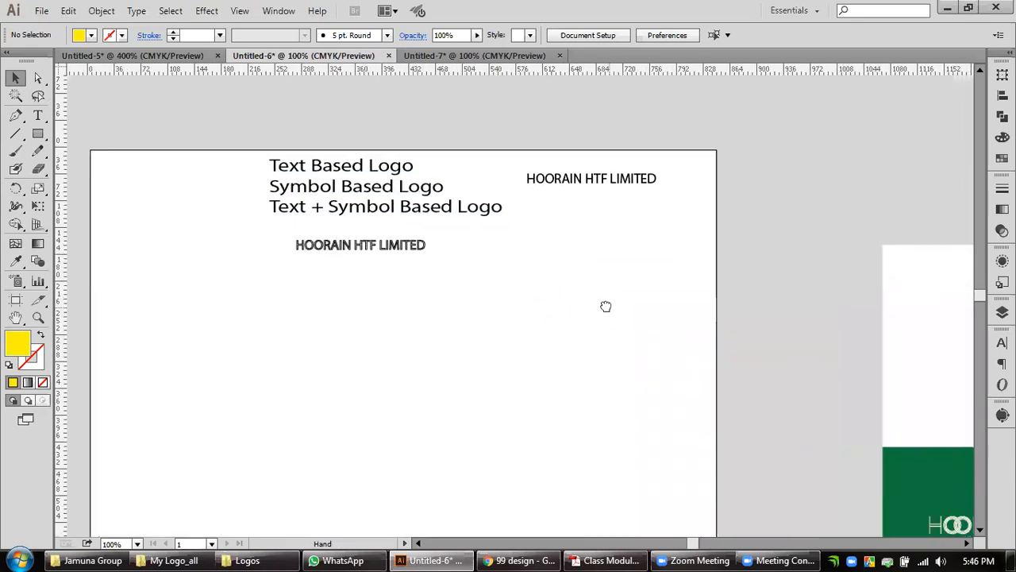
pyautogui.scroll(-1, 627, 327)
pyautogui.moveTo(662, 374); pyautogui.dragTo(625, 339)
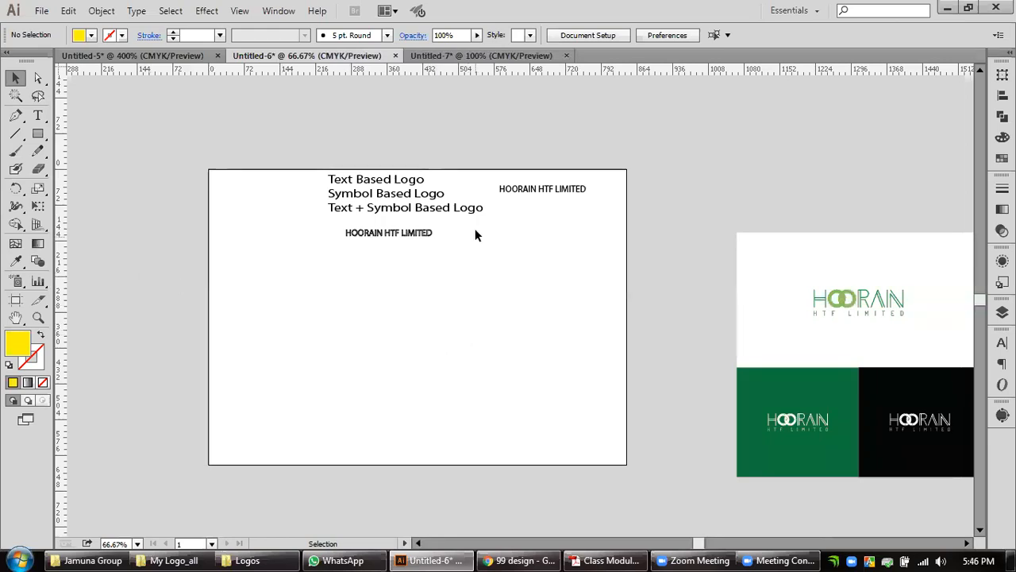
# Draw a yellow square of about 88 px on the artboard below the HOORAIN HTF LIMITED text.
pyautogui.scroll(1, 379, 312)
pyautogui.moveTo(442, 254); pyautogui.dragTo(469, 312)
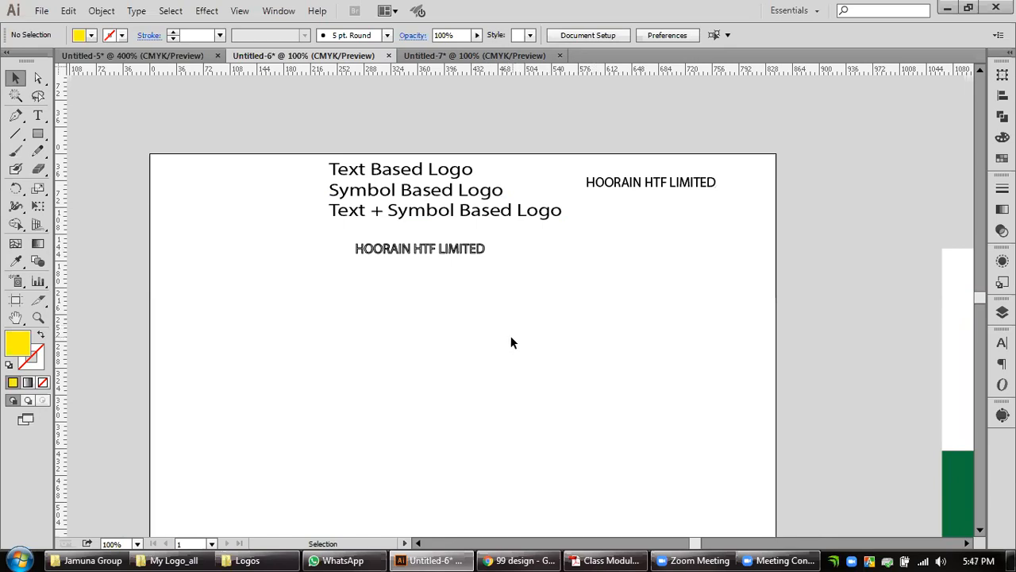
pyautogui.scroll(-2, 510, 341)
pyautogui.hscroll(-1, 511, 341)
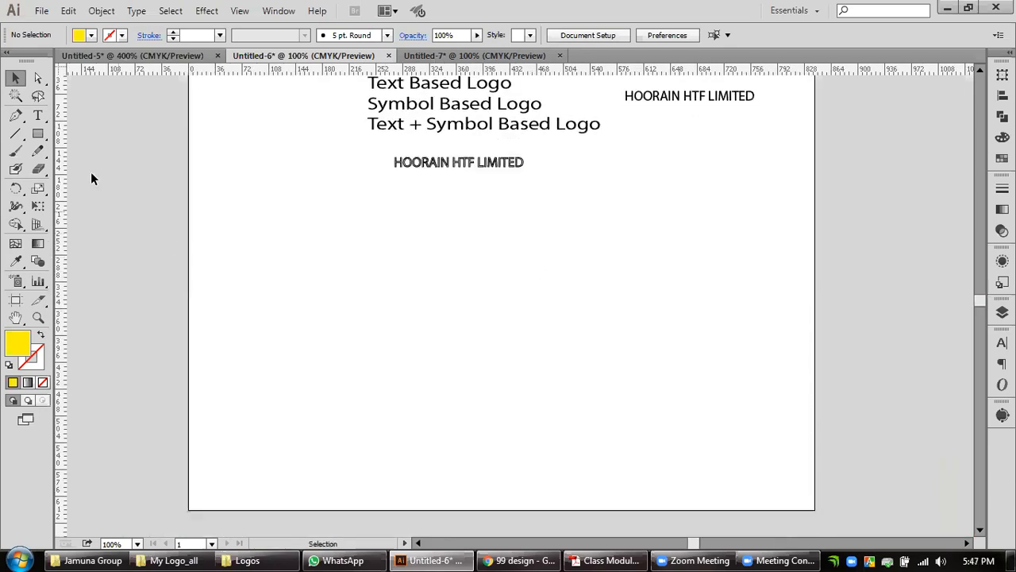
pyautogui.click(45, 134)
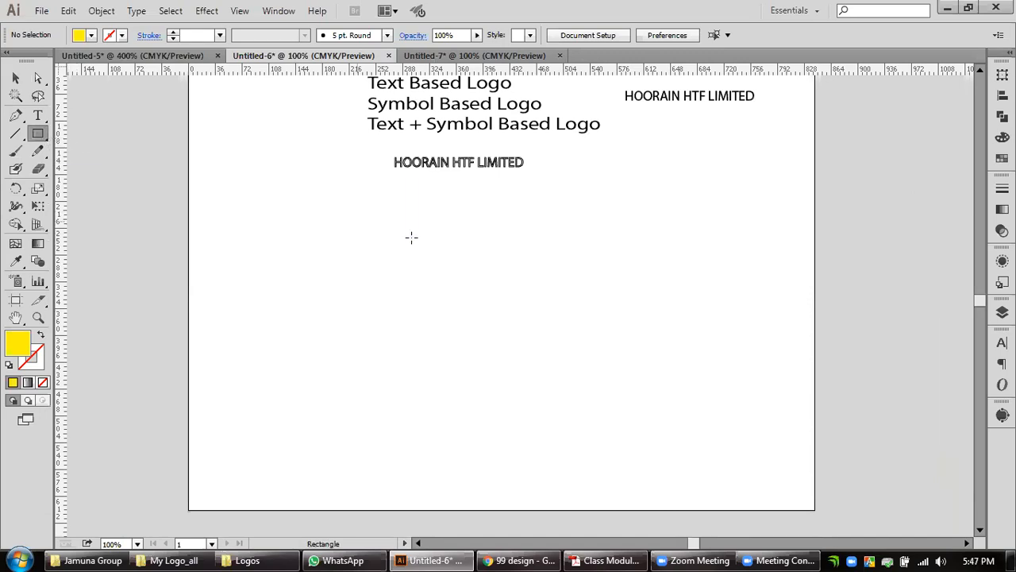
pyautogui.moveTo(416, 240); pyautogui.dragTo(482, 307)
pyautogui.click(15, 78)
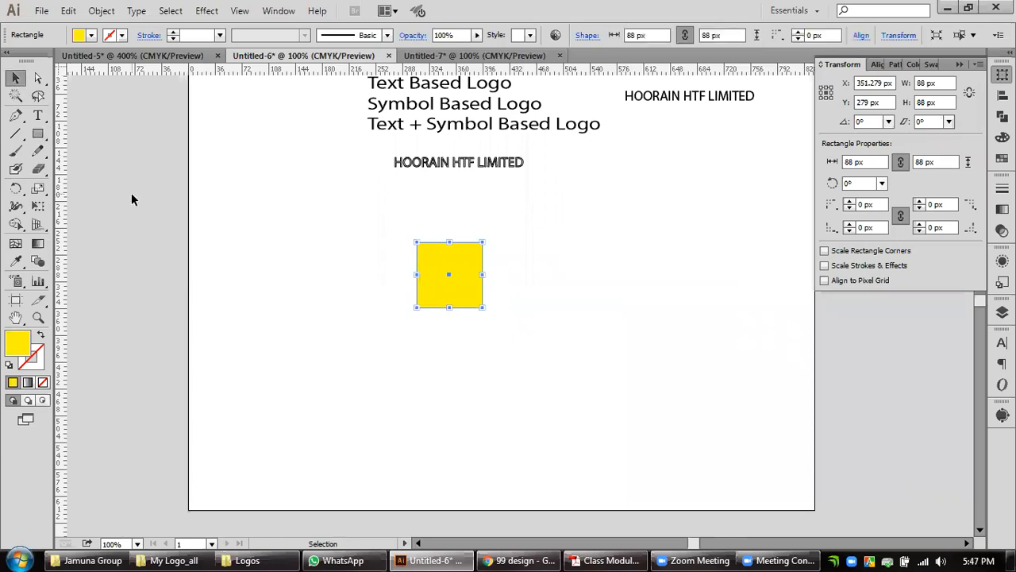
pyautogui.click(458, 321)
# Draw a circle of about 88 px from the square's center, reaching its edges, and select both shapes.
pyautogui.scroll(1, 458, 319)
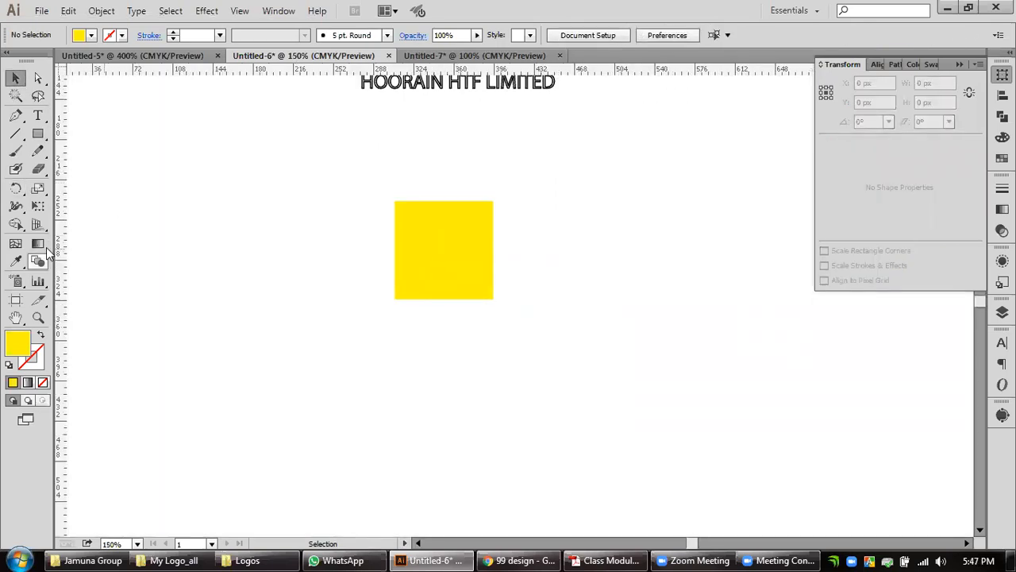
pyautogui.moveTo(45, 140); pyautogui.dragTo(87, 167)
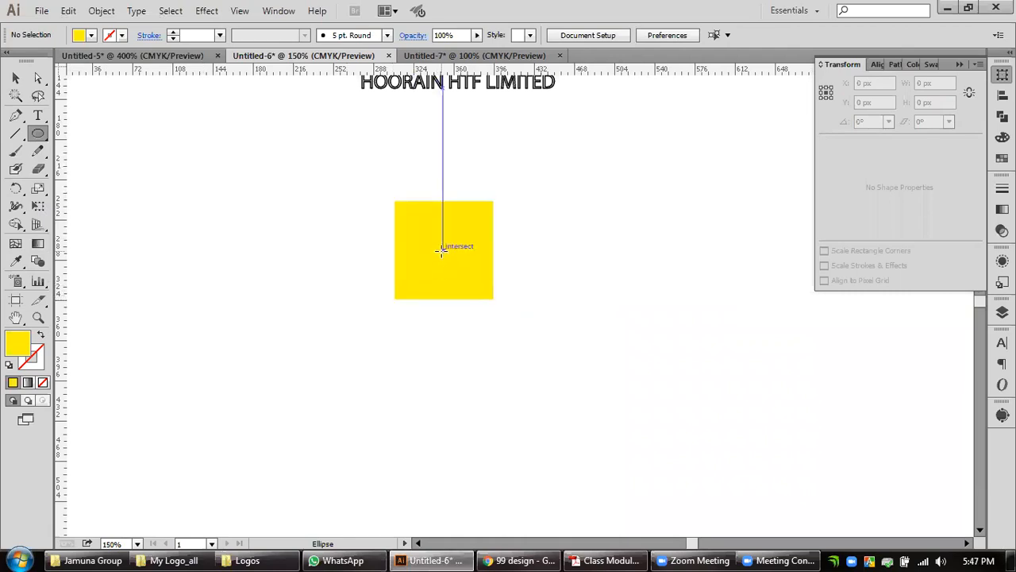
pyautogui.scroll(2, 441, 247)
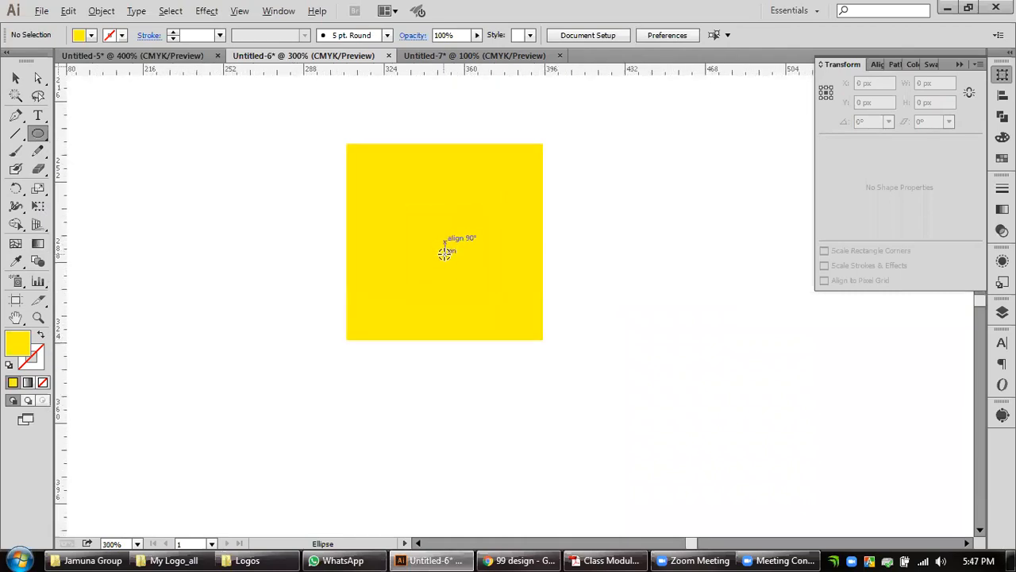
pyautogui.moveTo(443, 242); pyautogui.dragTo(543, 339)
pyautogui.click(16, 77)
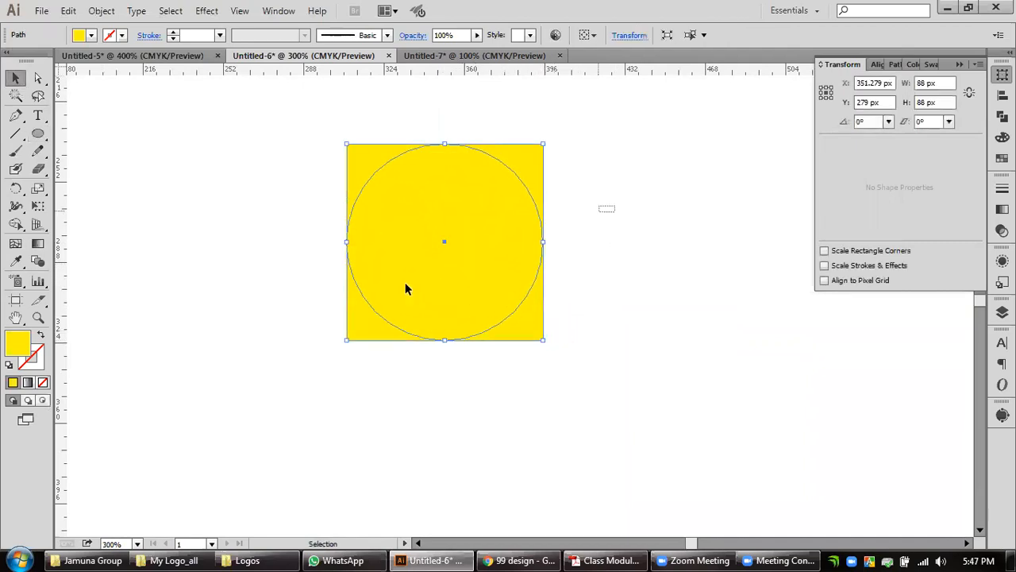
# Give the square and circle a 0.2 px stroke and remove their fill.
pyautogui.click(1002, 188)
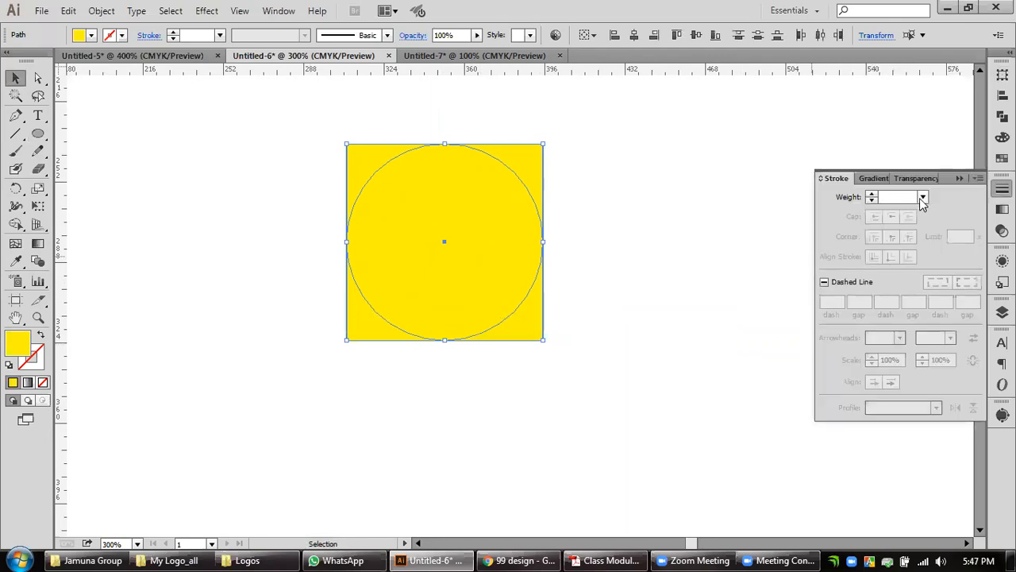
pyautogui.click(885, 196)
pyautogui.write('.2')
pyautogui.press('Return')
pyautogui.click(43, 382)
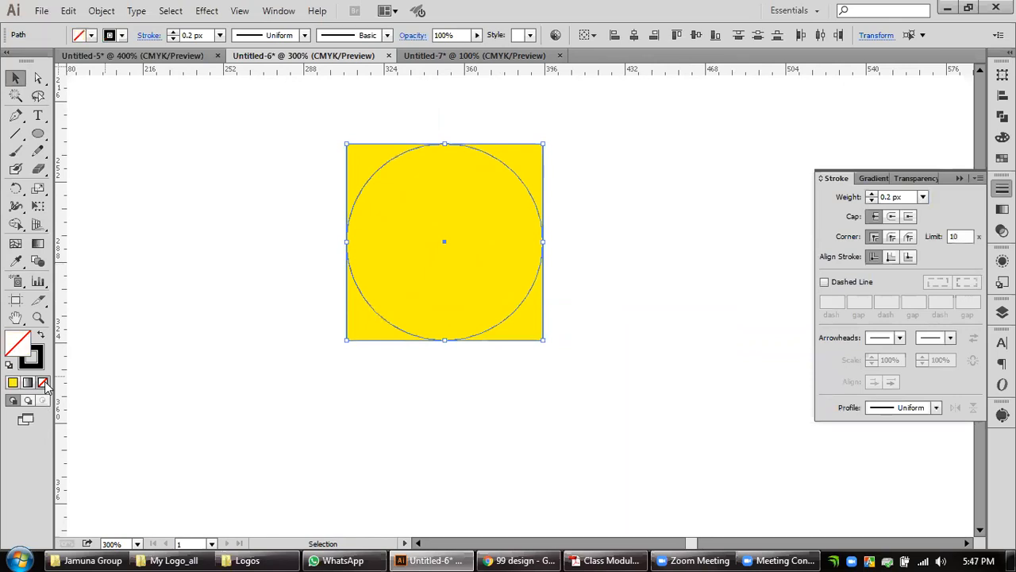
# Move the circle straight down so its center sits on the midpoint of the square's bottom edge.
pyautogui.click(381, 313)
pyautogui.moveTo(442, 241); pyautogui.dragTo(445, 341)
pyautogui.click(599, 278)
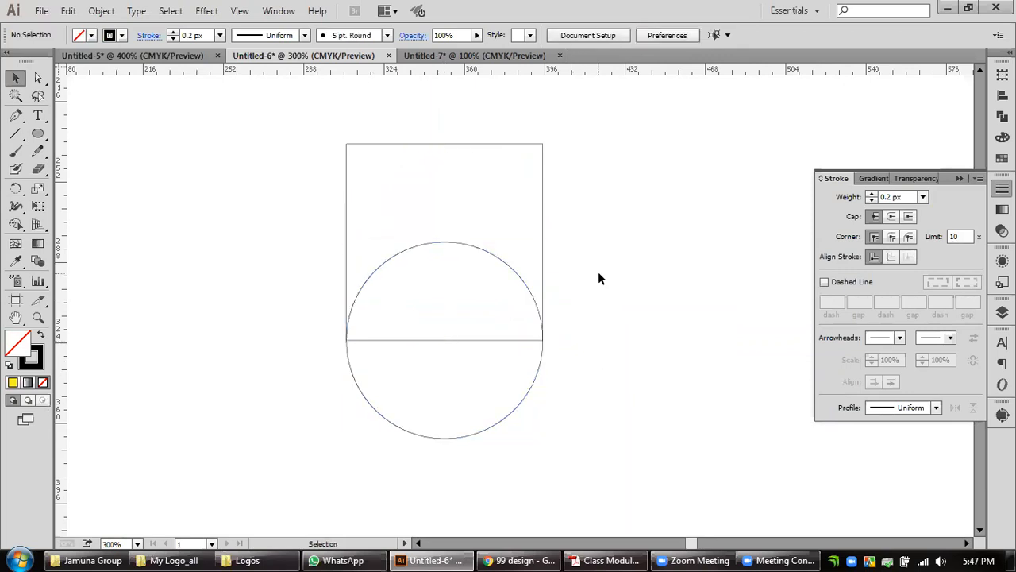
# Unite the square and circle into a single U-shaped outline with the Pathfinder.
pyautogui.moveTo(599, 278); pyautogui.dragTo(483, 380)
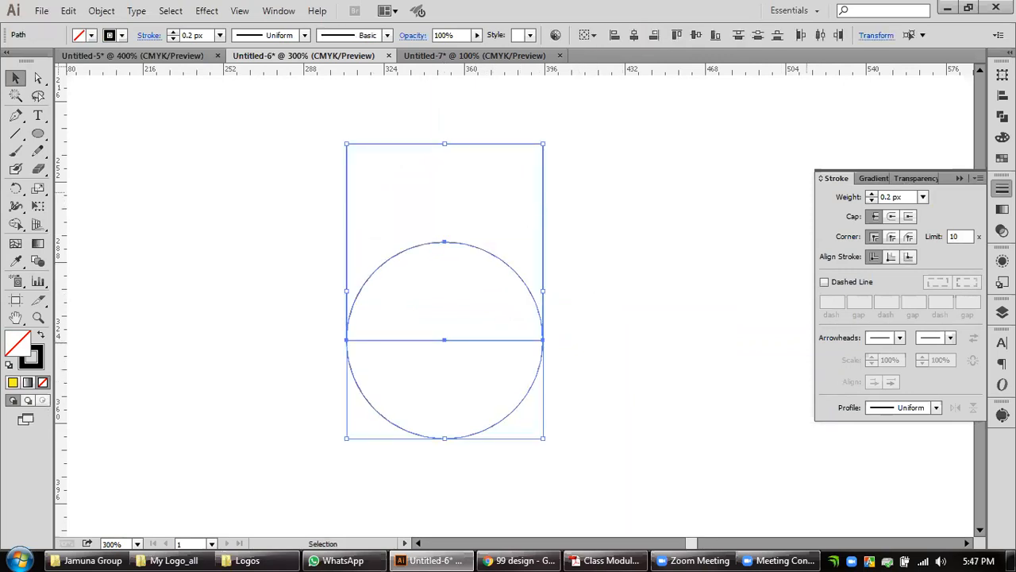
pyautogui.click(1002, 116)
pyautogui.keyDown('alt'); pyautogui.click(829, 99); pyautogui.keyUp('alt')
pyautogui.click(940, 103)
pyautogui.click(631, 335)
# Duplicate the U-shaped outline horizontally to its right, leaving a narrow gap between the two.
pyautogui.scroll(-3, 630, 335)
pyautogui.scroll(1, 631, 353)
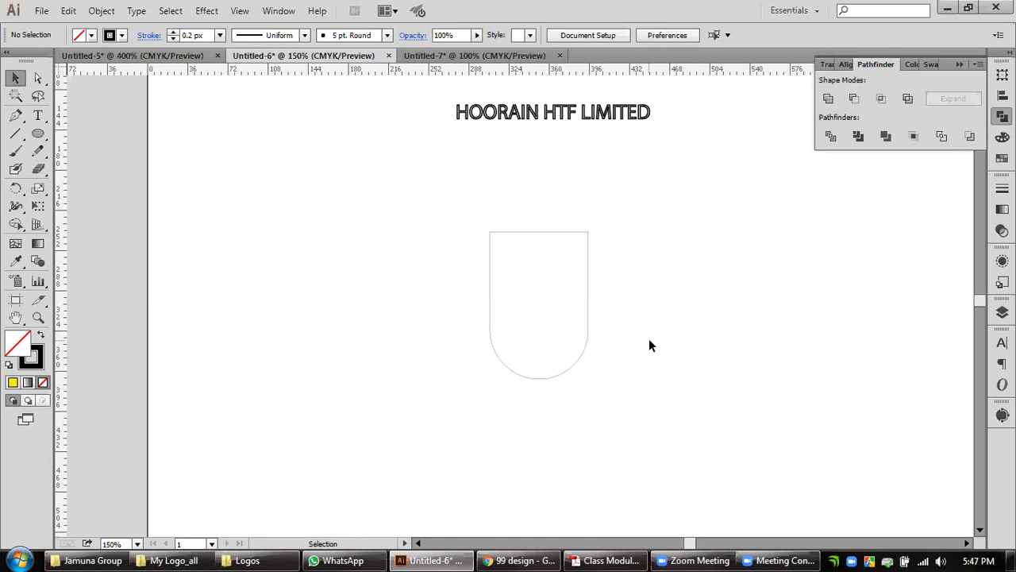
pyautogui.click(588, 343)
pyautogui.moveTo(588, 343); pyautogui.dragTo(692, 343)
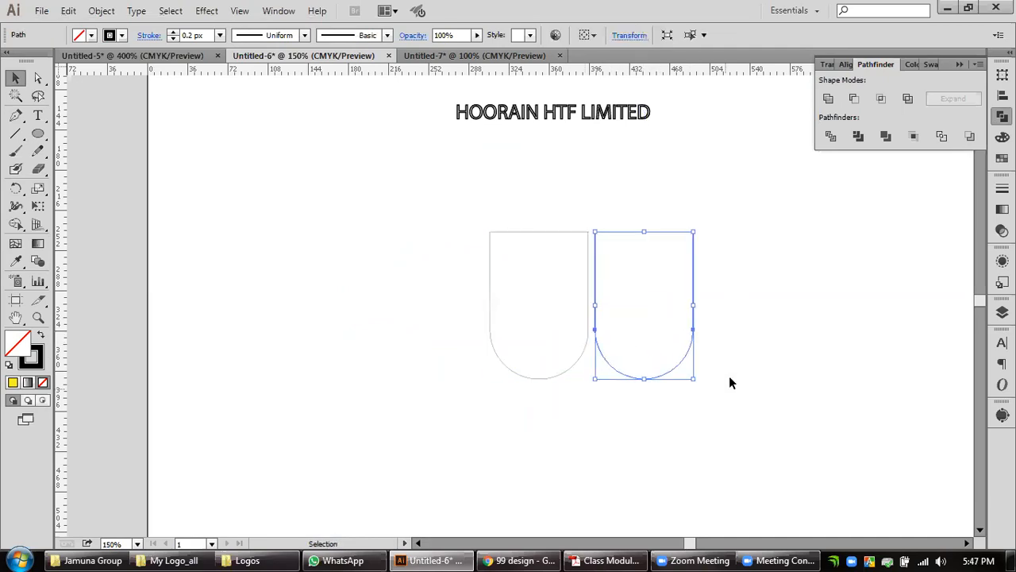
pyautogui.moveTo(729, 376); pyautogui.dragTo(648, 366)
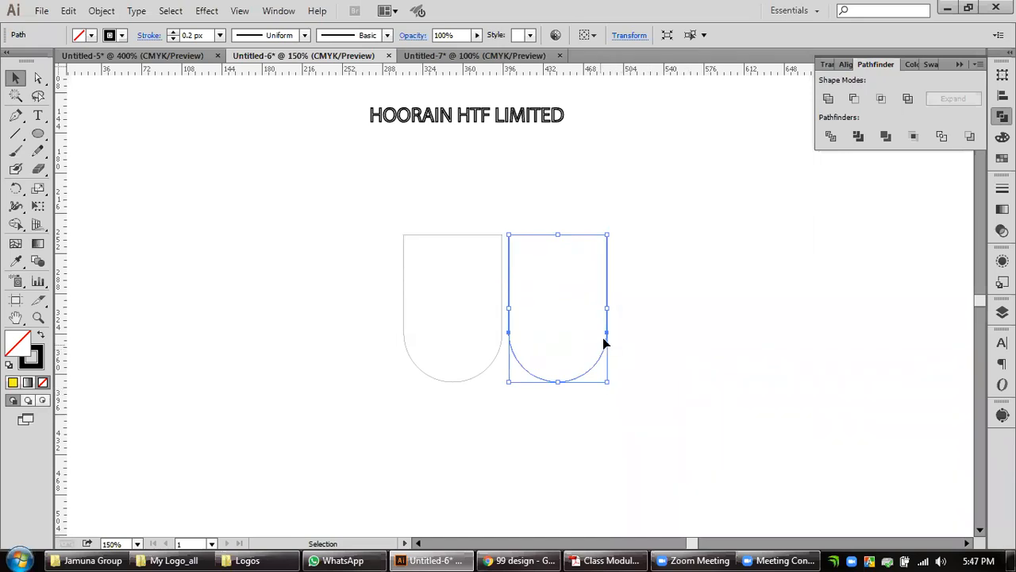
# Enlarge both U shapes together by about 1.4 times and move the second one farther right to widen the gap.
pyautogui.moveTo(656, 288); pyautogui.dragTo(442, 442)
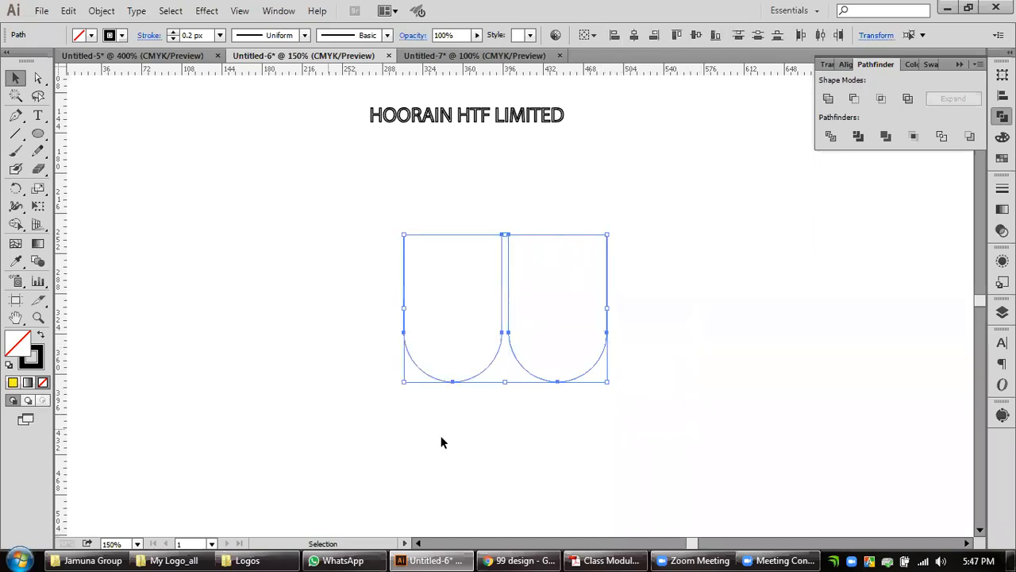
pyautogui.moveTo(608, 383); pyautogui.dragTo(651, 440)
pyautogui.moveTo(724, 347); pyautogui.dragTo(699, 386)
pyautogui.click(701, 390)
pyautogui.moveTo(619, 404); pyautogui.dragTo(739, 410)
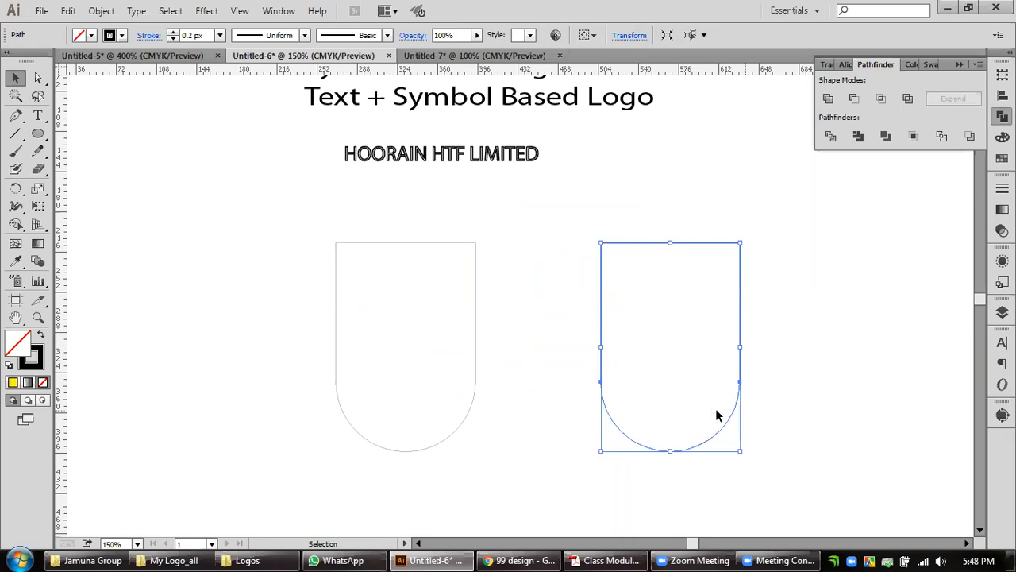
# Offset the left U shape's path by -4 px with mitered joins.
pyautogui.click(474, 403)
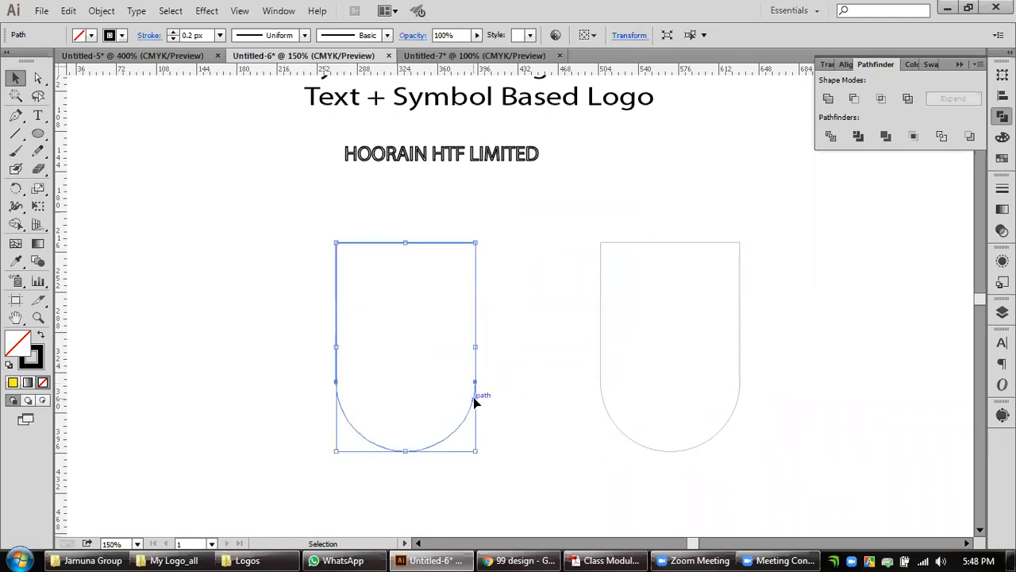
pyautogui.click(101, 10)
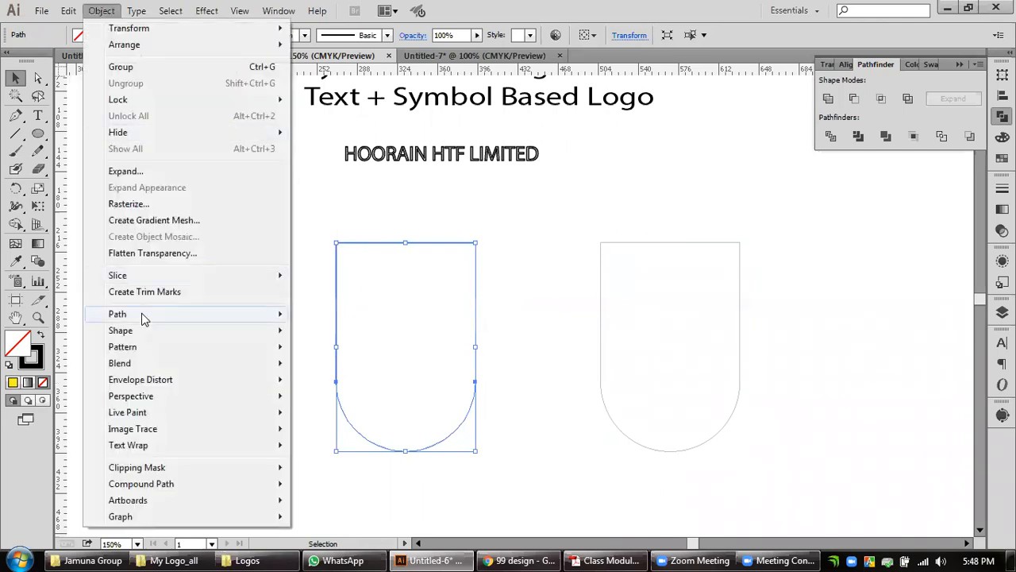
pyautogui.moveTo(147, 316)
pyautogui.click(366, 370)
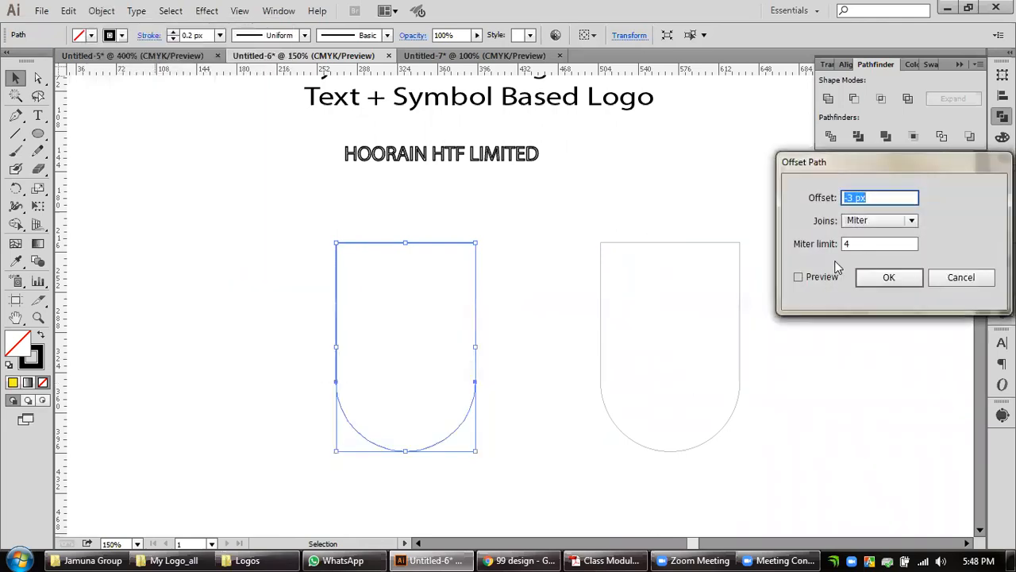
pyautogui.click(798, 277)
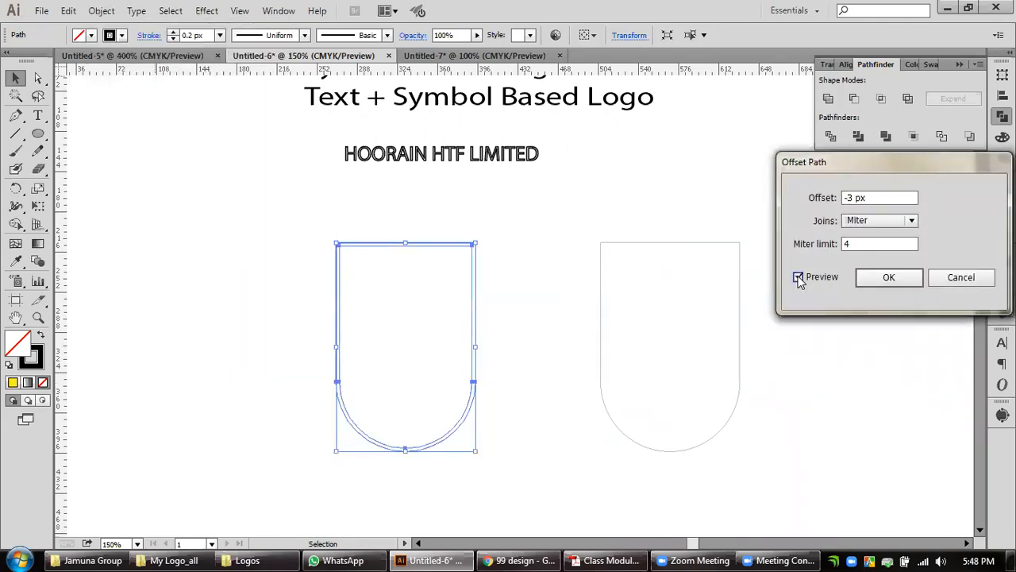
pyautogui.click(847, 198)
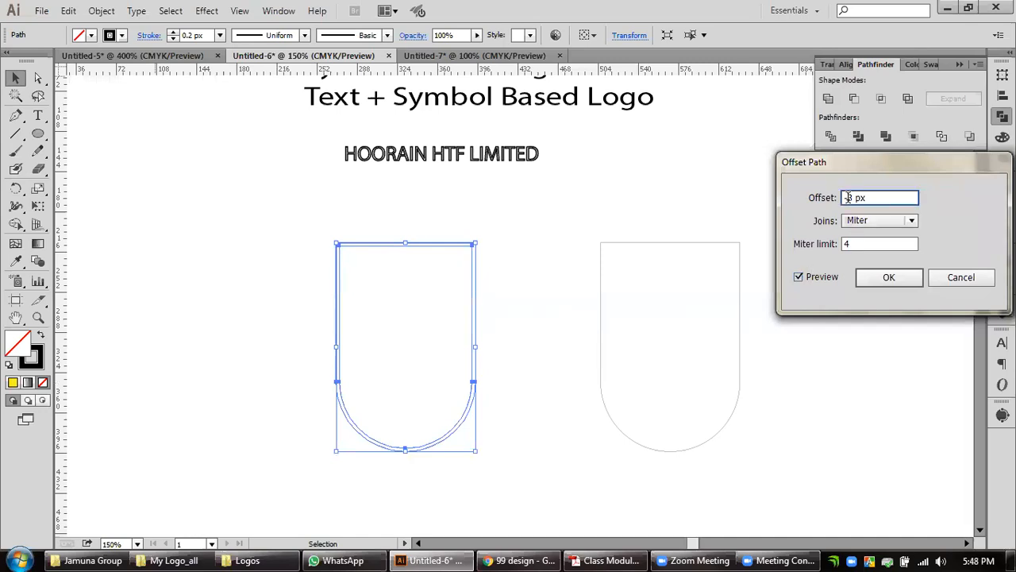
pyautogui.doubleClick(848, 198)
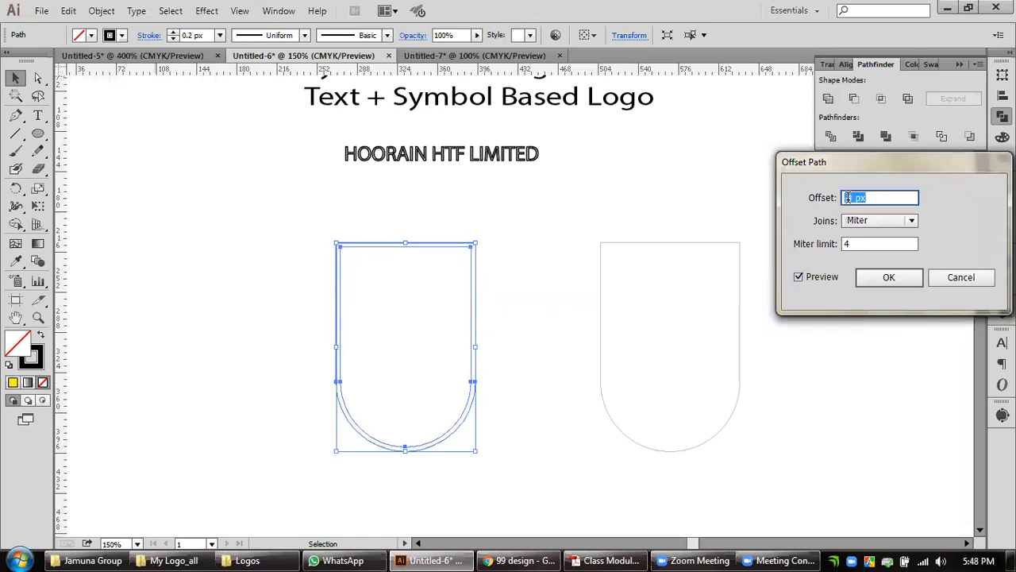
pyautogui.click(861, 279)
pyautogui.click(505, 366)
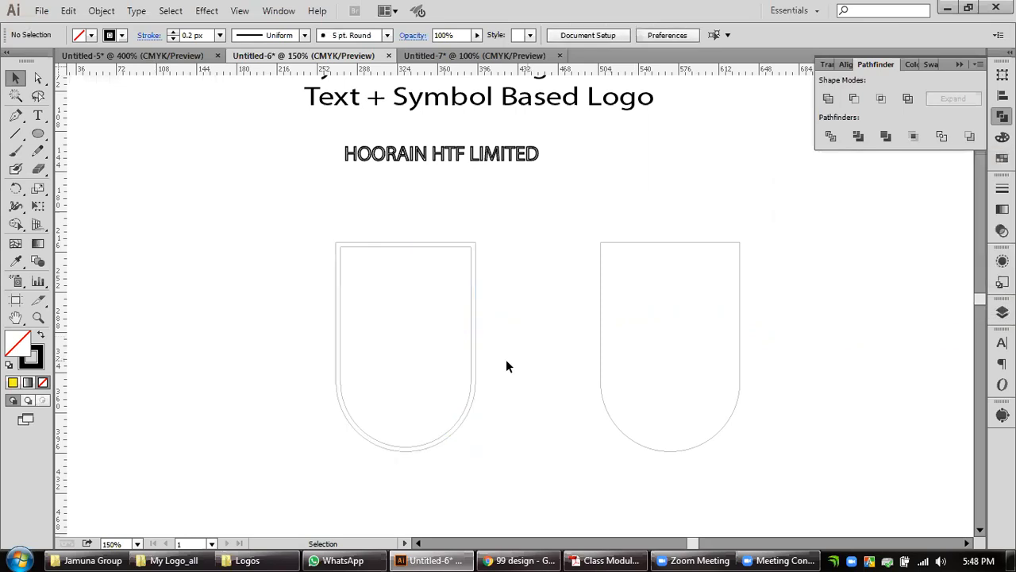
# Offset the left U's inner outline by -4 px to add a second inset outline.
pyautogui.click(472, 362)
pyautogui.click(100, 11)
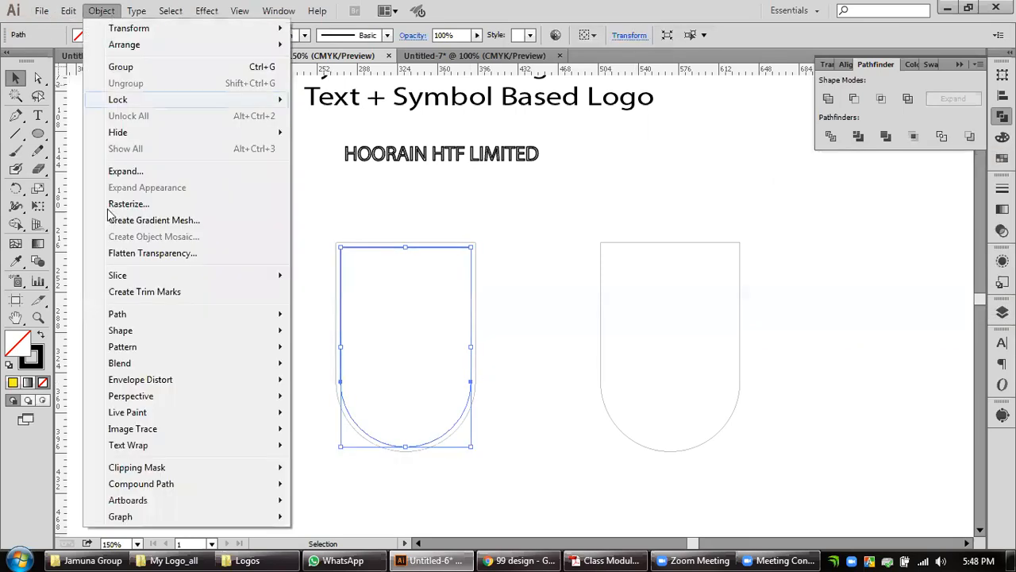
pyautogui.moveTo(127, 314)
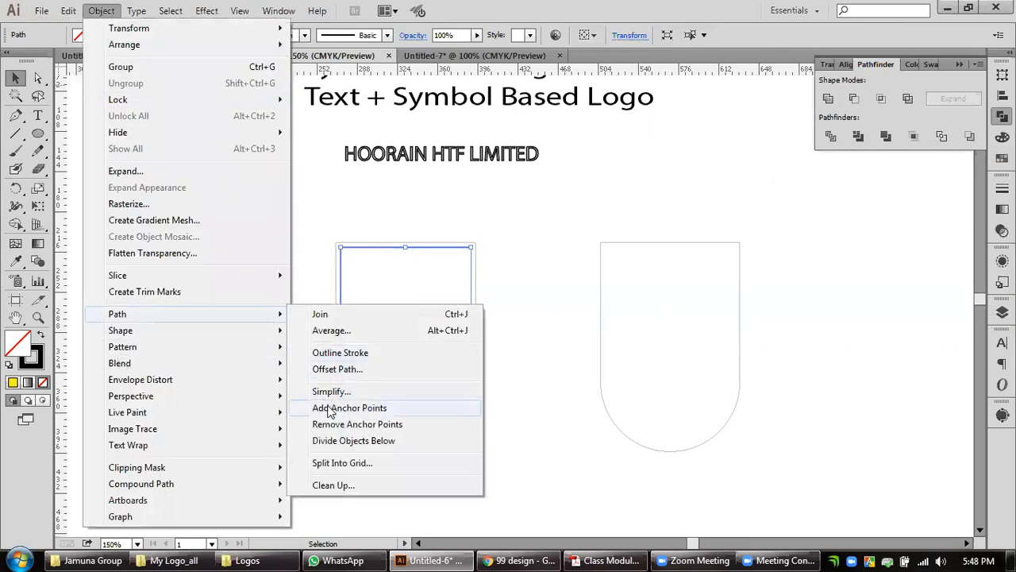
pyautogui.click(353, 370)
pyautogui.click(875, 279)
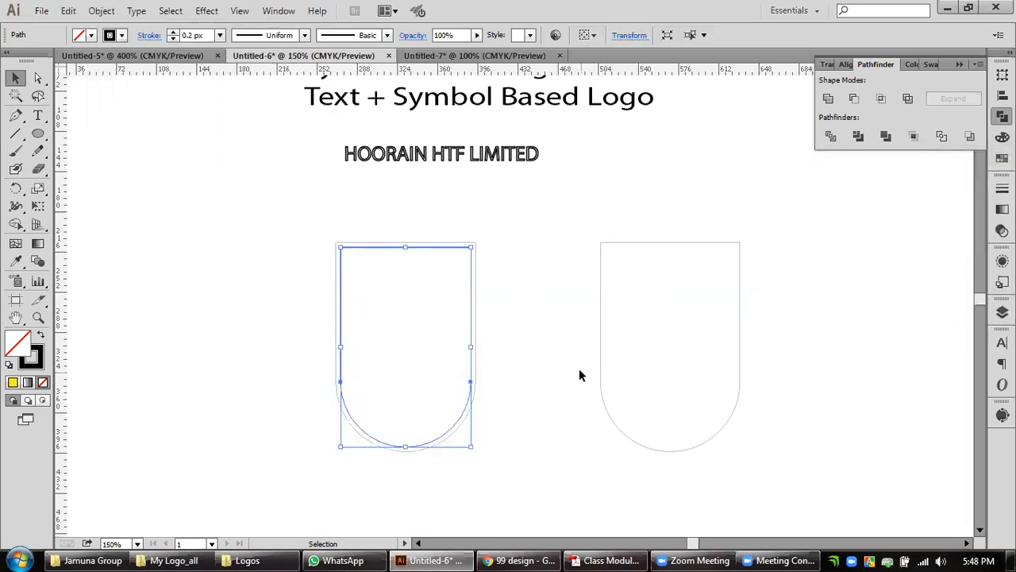
pyautogui.click(579, 375)
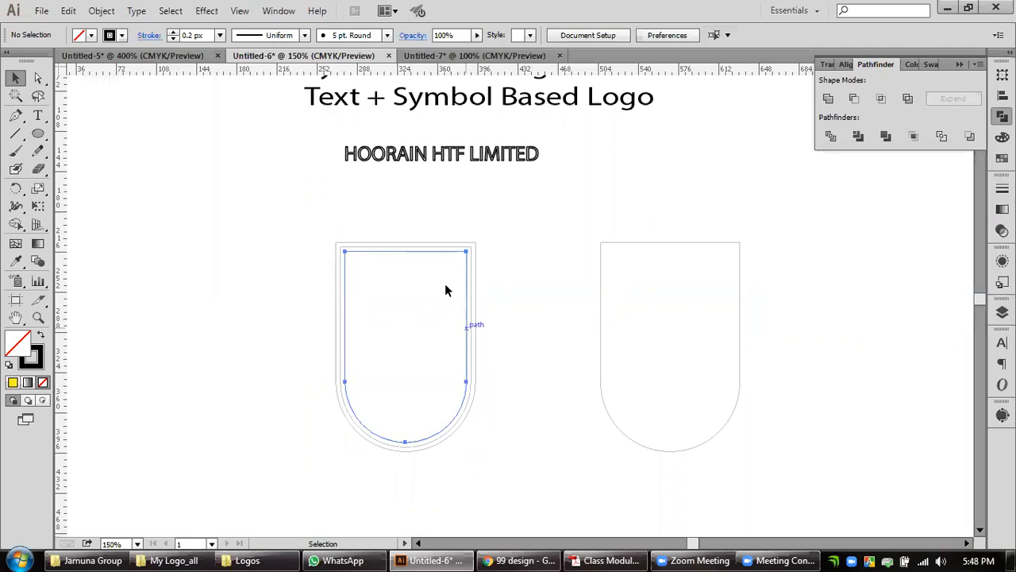
pyautogui.click(445, 291)
pyautogui.click(530, 347)
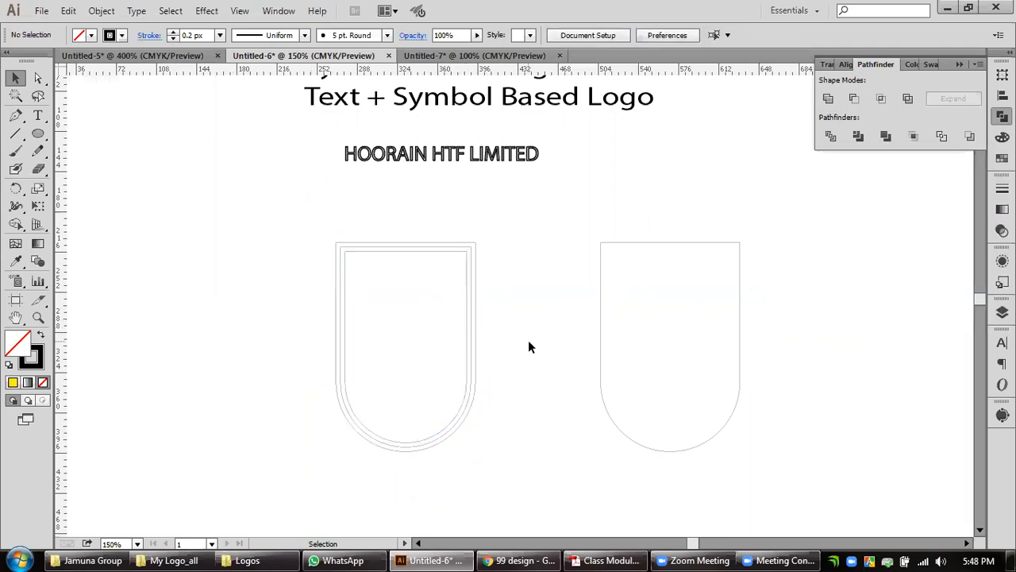
pyautogui.click(101, 10)
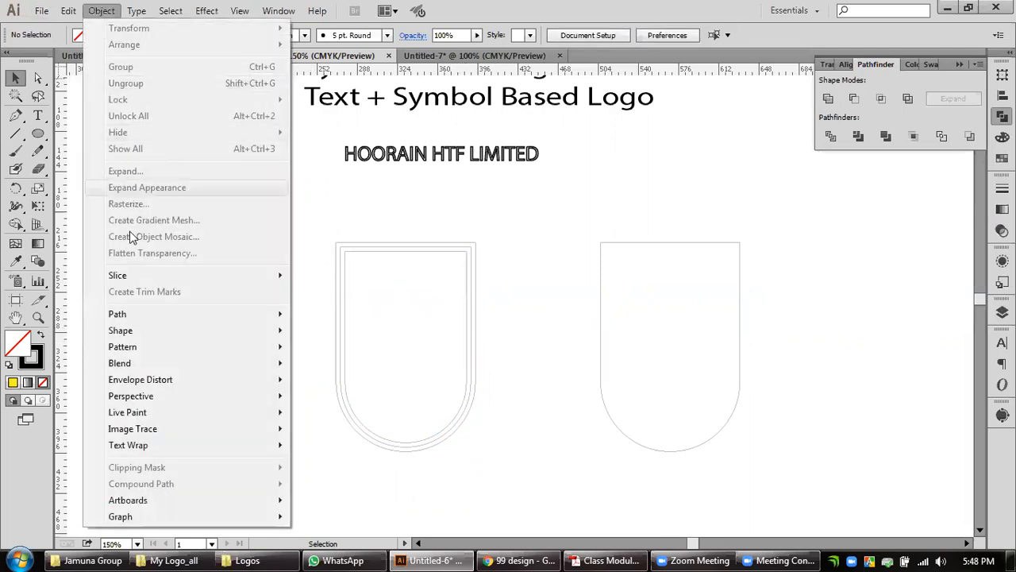
pyautogui.moveTo(147, 316)
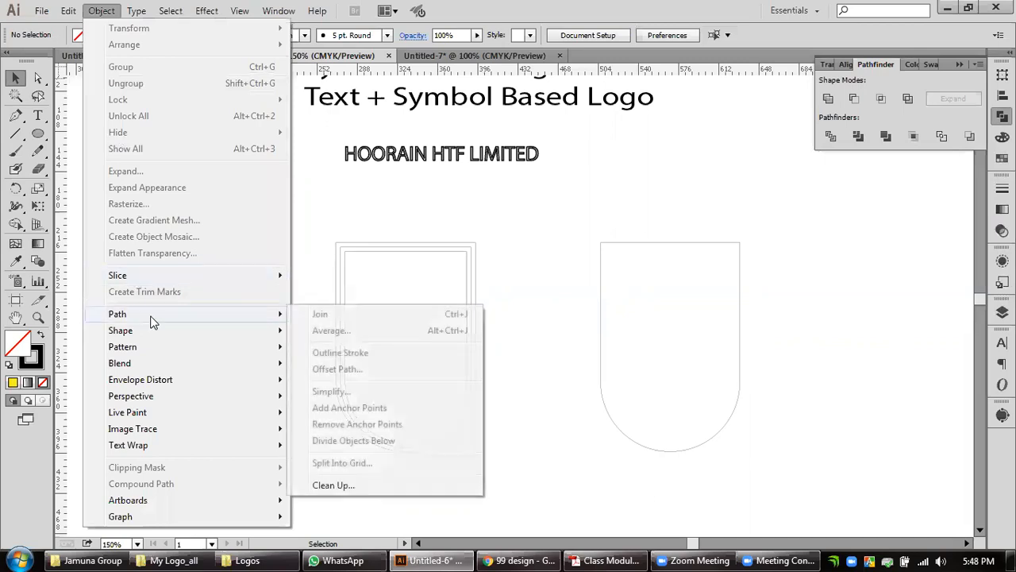
pyautogui.click(574, 330)
# Add a third inset outline to the left U by offsetting its innermost path by -4 px.
pyautogui.click(470, 310)
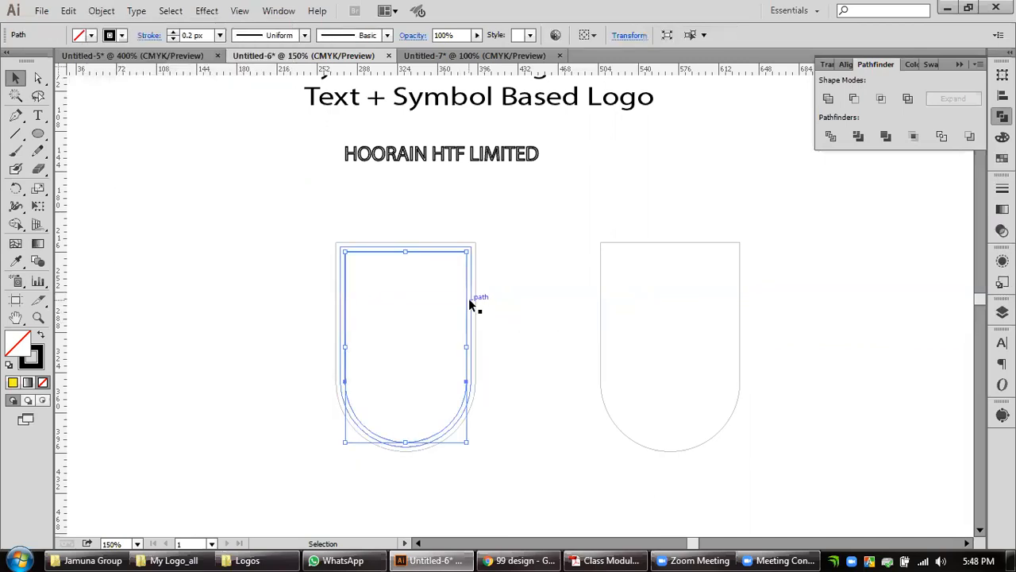
pyautogui.click(101, 10)
pyautogui.moveTo(135, 323)
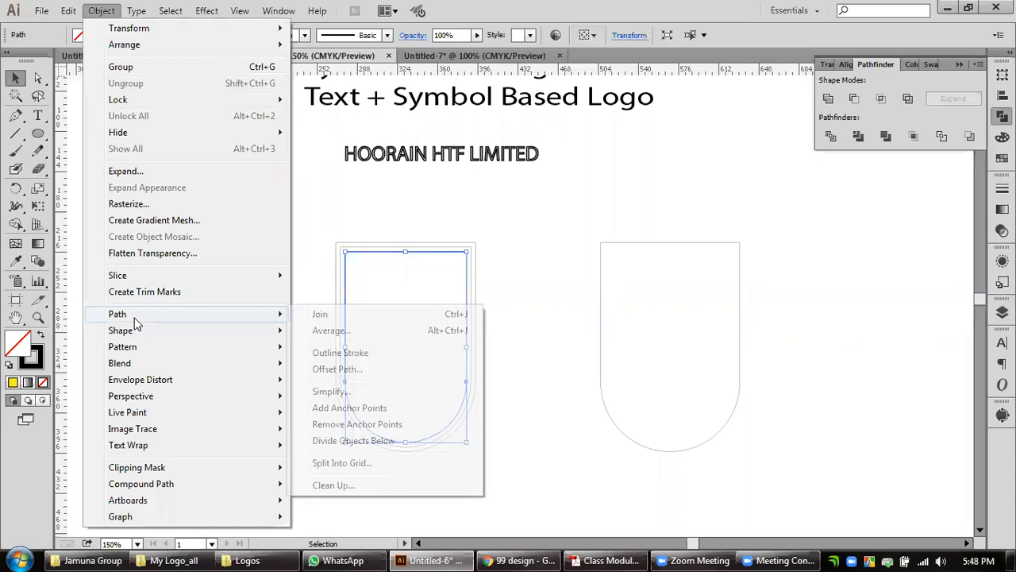
pyautogui.click(340, 368)
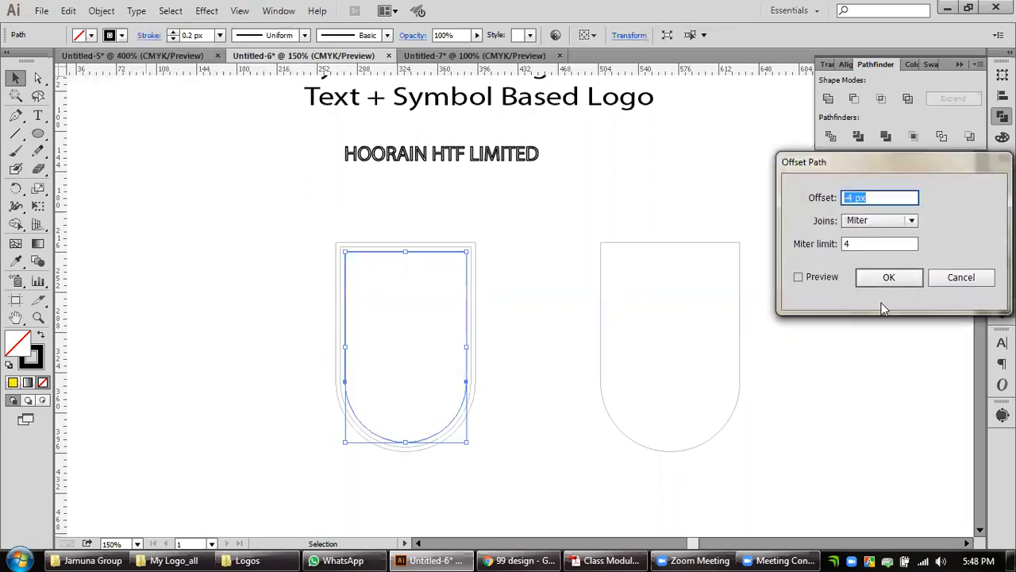
pyautogui.click(888, 277)
pyautogui.click(526, 362)
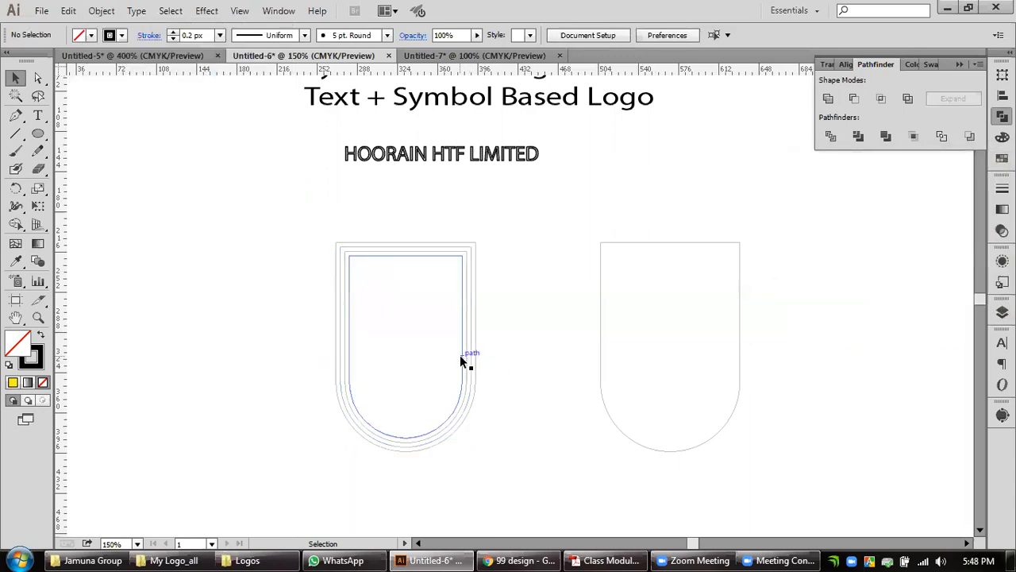
# Add a fourth inset outline to the left U by offsetting its innermost path by -4 px with mitered joins.
pyautogui.click(460, 361)
pyautogui.moveTo(137, 314)
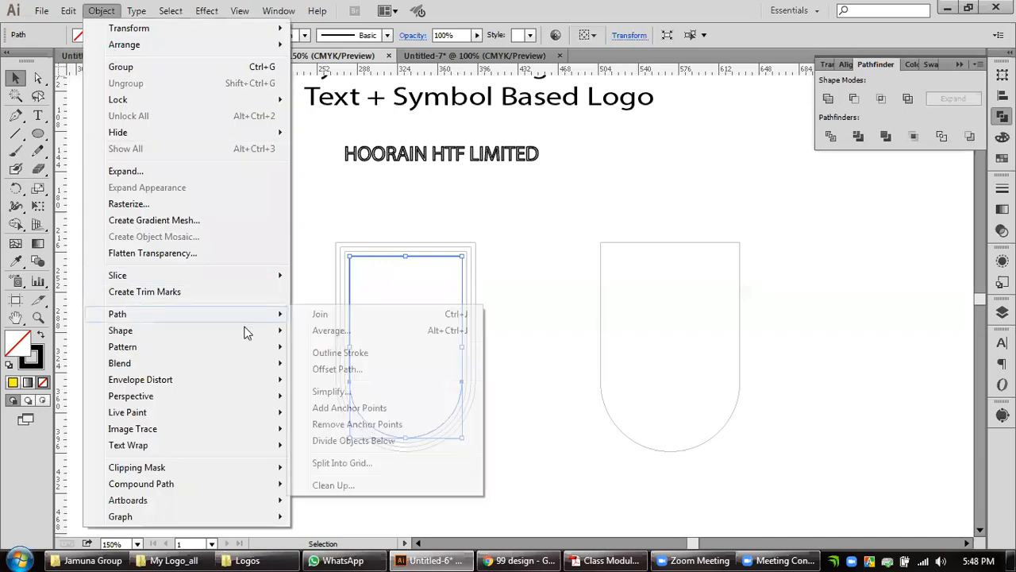
pyautogui.click(335, 369)
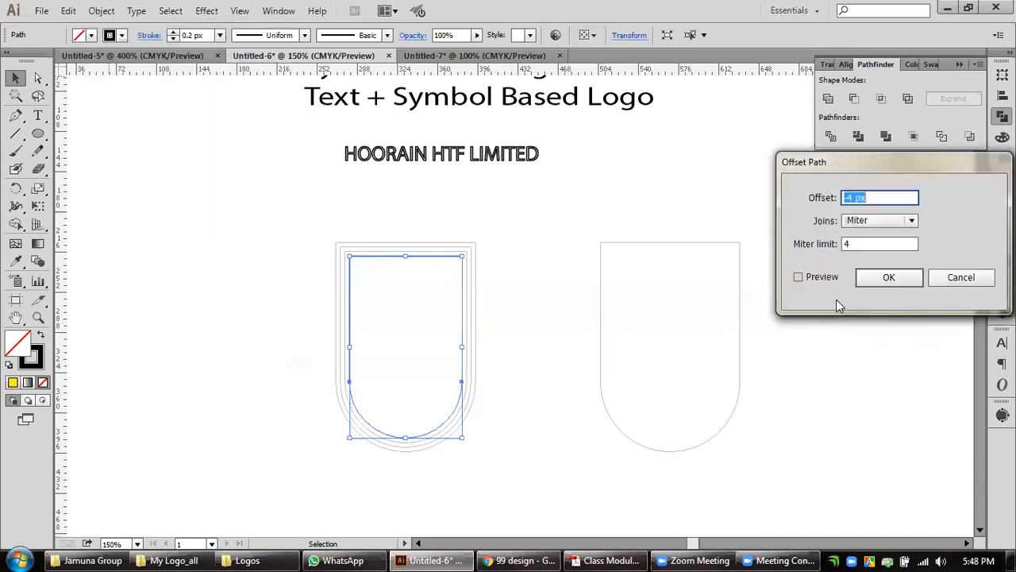
pyautogui.click(878, 282)
pyautogui.click(519, 356)
pyautogui.scroll(-1, 517, 364)
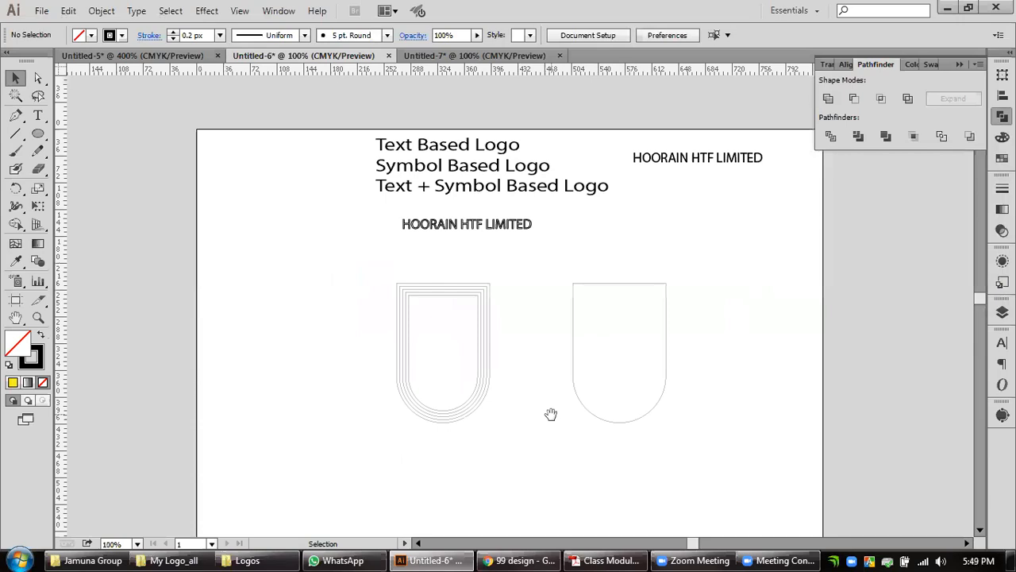
# Try enlarging all the nested outlines of the left U together to about 2.6 times their size.
pyautogui.moveTo(551, 414); pyautogui.dragTo(485, 309)
pyautogui.click(38, 317)
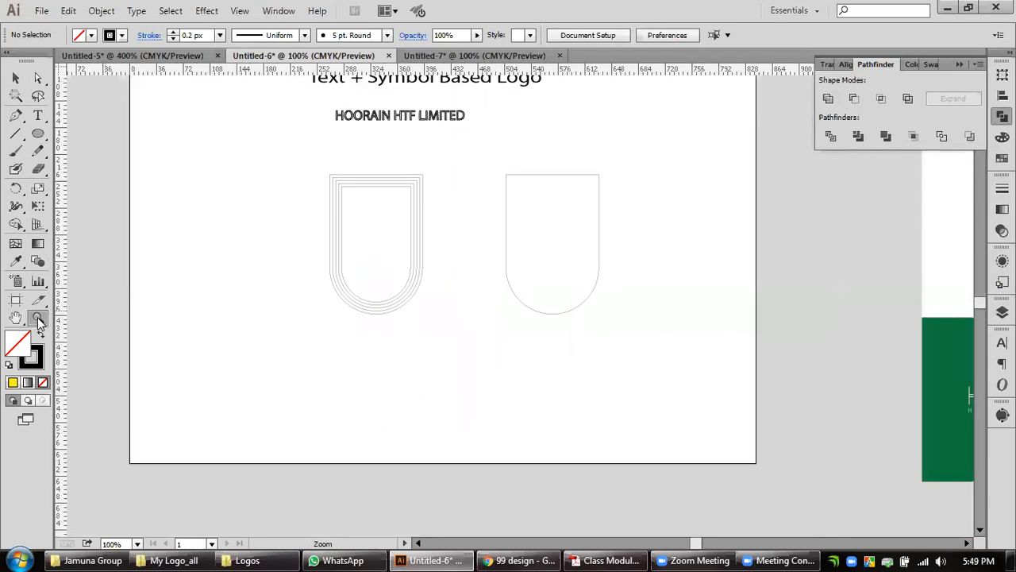
pyautogui.click(16, 78)
pyautogui.moveTo(661, 378); pyautogui.dragTo(547, 347)
pyautogui.moveTo(449, 350); pyautogui.dragTo(296, 238)
pyautogui.moveTo(375, 314); pyautogui.dragTo(381, 461)
pyautogui.press('space')
pyautogui.moveTo(532, 397); pyautogui.dragTo(619, 266)
pyautogui.moveTo(466, 342); pyautogui.dragTo(467, 424)
pyautogui.click(682, 403)
pyautogui.scroll(2, 627, 367)
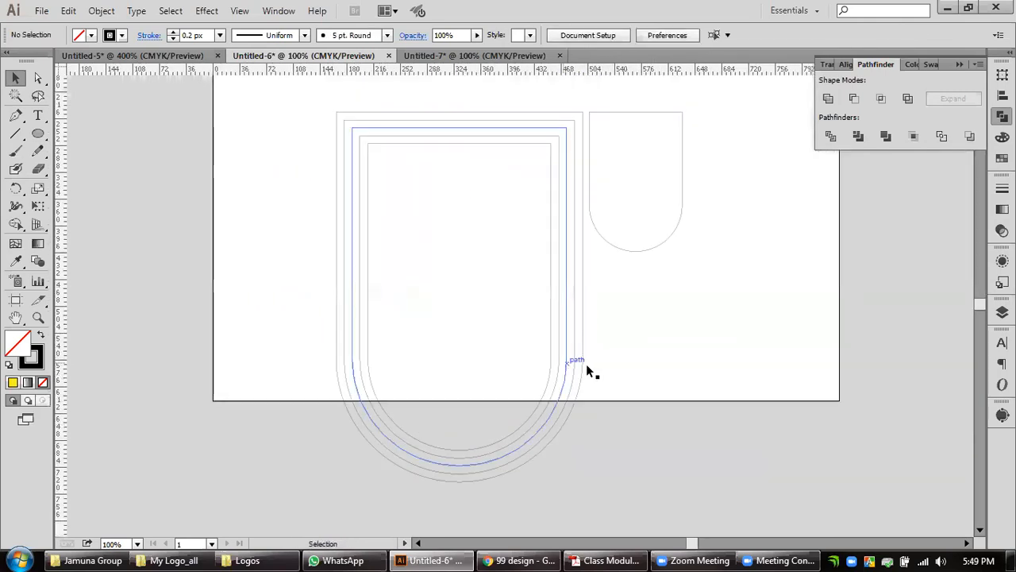
# Try a heavier stroke of up to 7 px on the enlarged U's innermost outline, then reduce it to no stroke.
pyautogui.click(552, 368)
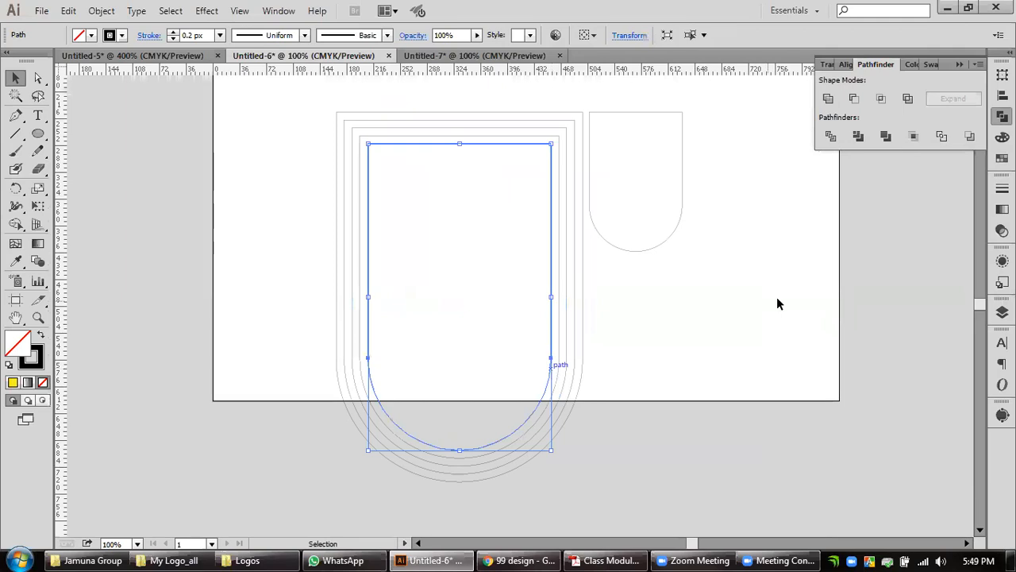
pyautogui.click(620, 341)
pyautogui.click(550, 349)
pyautogui.click(1001, 188)
pyautogui.click(871, 195)
pyautogui.click(871, 196)
pyautogui.click(872, 195)
pyautogui.click(872, 195)
pyautogui.click(872, 196)
pyautogui.click(872, 195)
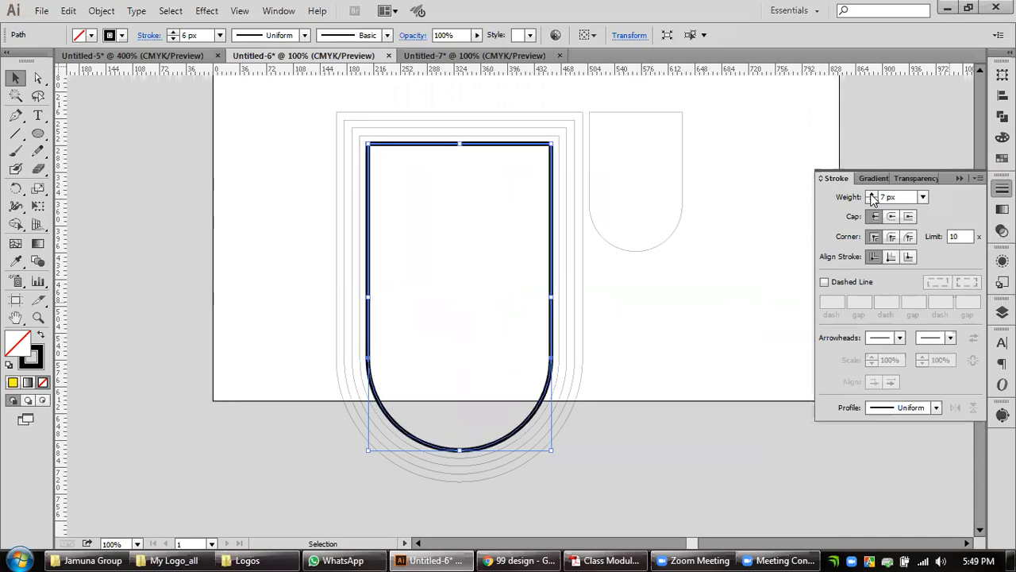
pyautogui.click(871, 201)
pyautogui.click(872, 200)
pyautogui.click(872, 201)
pyautogui.click(871, 201)
pyautogui.click(871, 201)
pyautogui.click(871, 201)
pyautogui.click(871, 201)
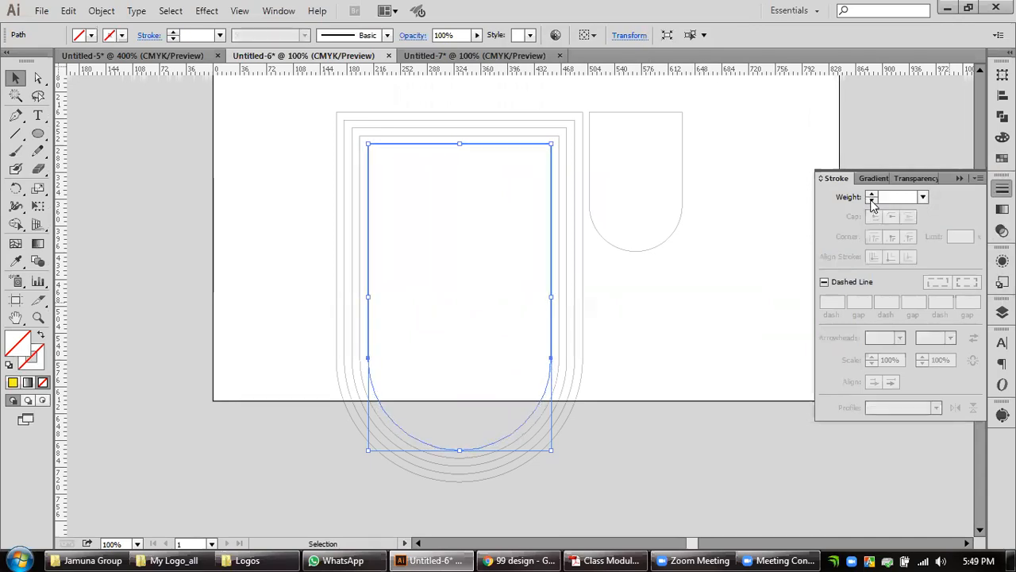
# Copy the neighbouring outline's stroke onto the innermost outline of the enlarged U with the Eyedropper.
pyautogui.click(654, 332)
pyautogui.click(554, 362)
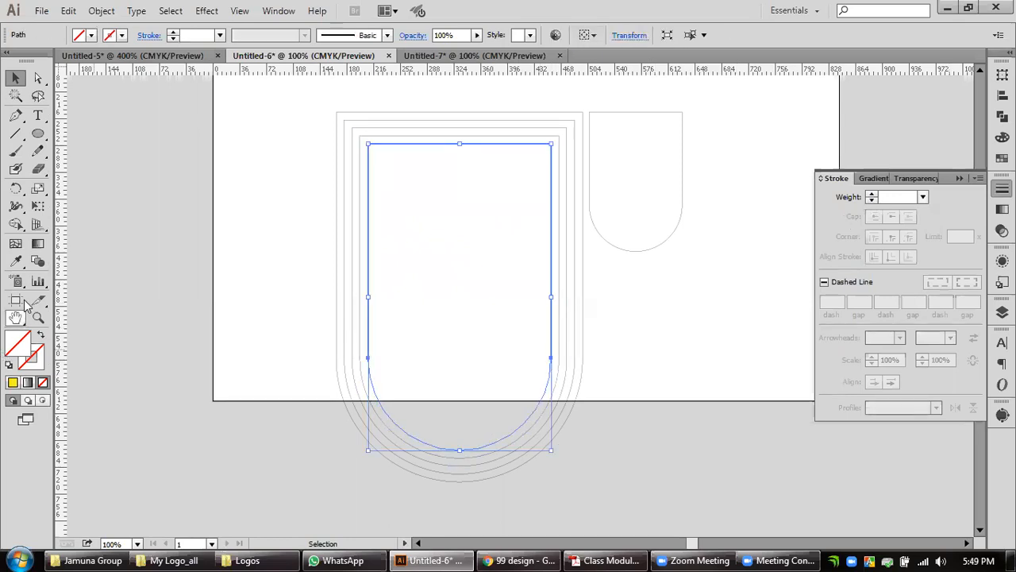
pyautogui.click(15, 261)
pyautogui.click(561, 338)
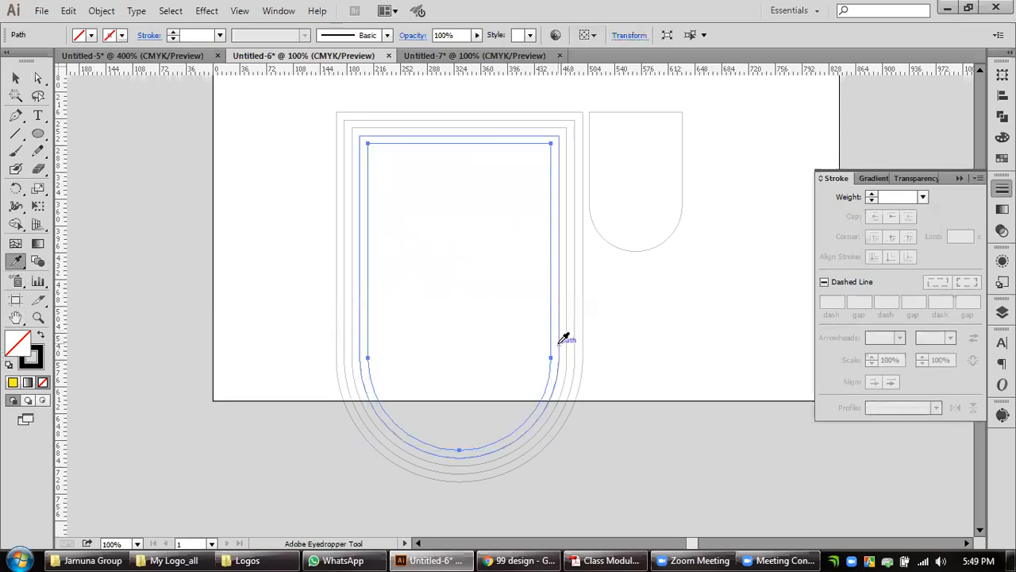
pyautogui.click(15, 77)
pyautogui.click(227, 233)
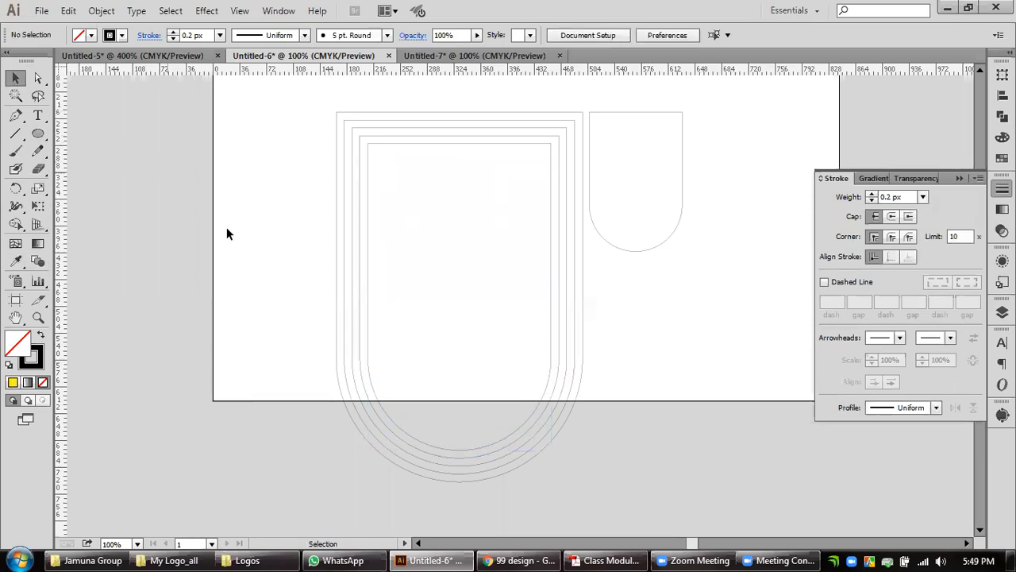
# Try offsetting the enlarged U's innermost path by -4 px, then undo the offset.
pyautogui.click(551, 347)
pyautogui.click(101, 10)
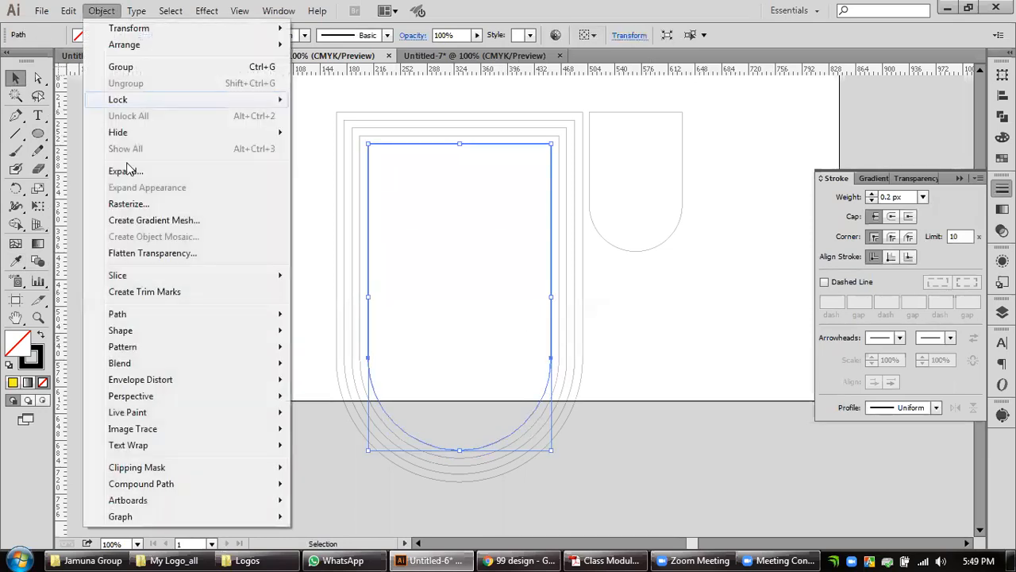
pyautogui.moveTo(132, 312)
pyautogui.click(339, 369)
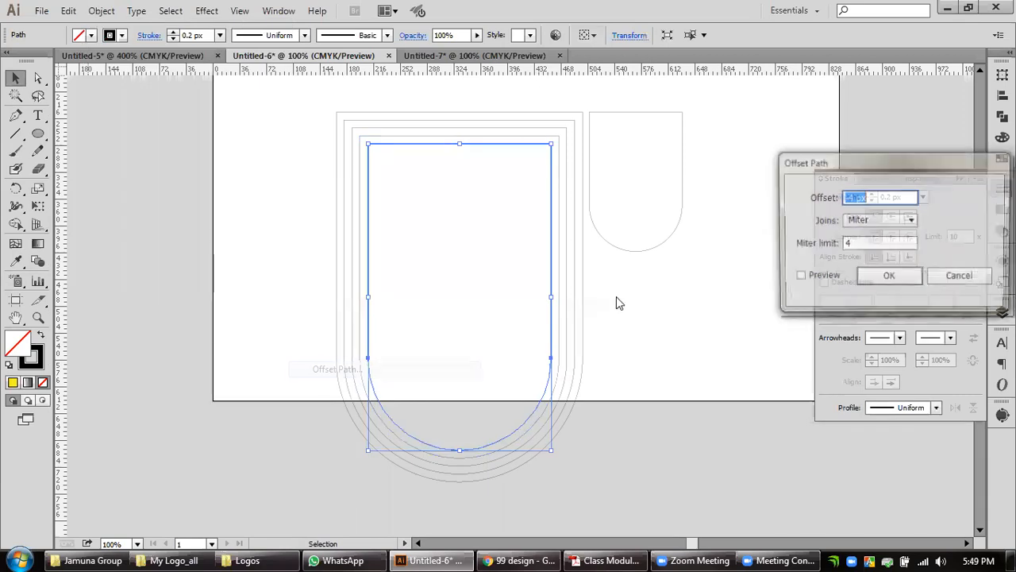
pyautogui.click(883, 279)
pyautogui.hotkey('ctrl', 'z')
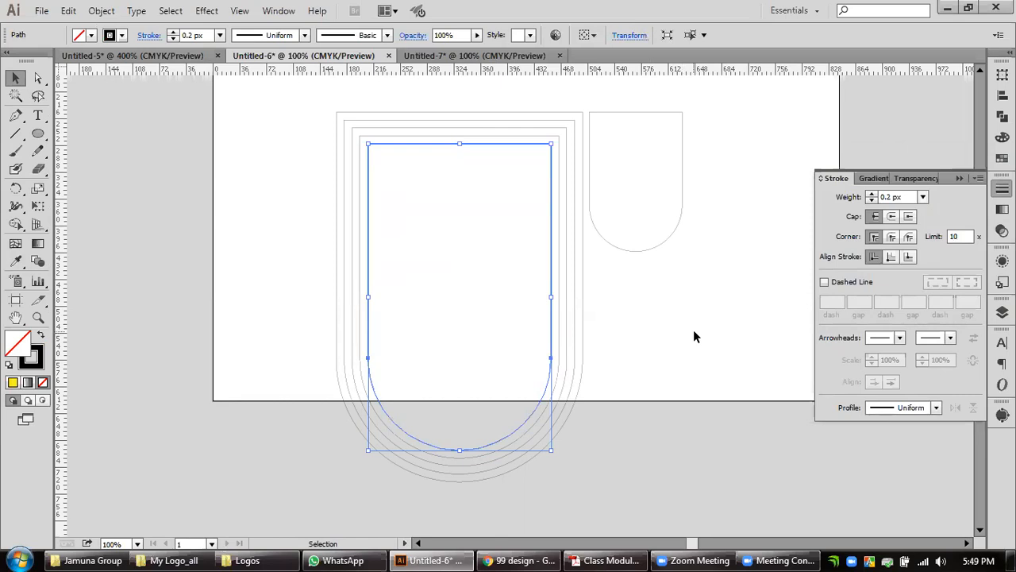
# Test stroke weights on the enlarged U's innermost outline, raising it to at least 6 px and lowering it to 2 px.
pyautogui.press('a')
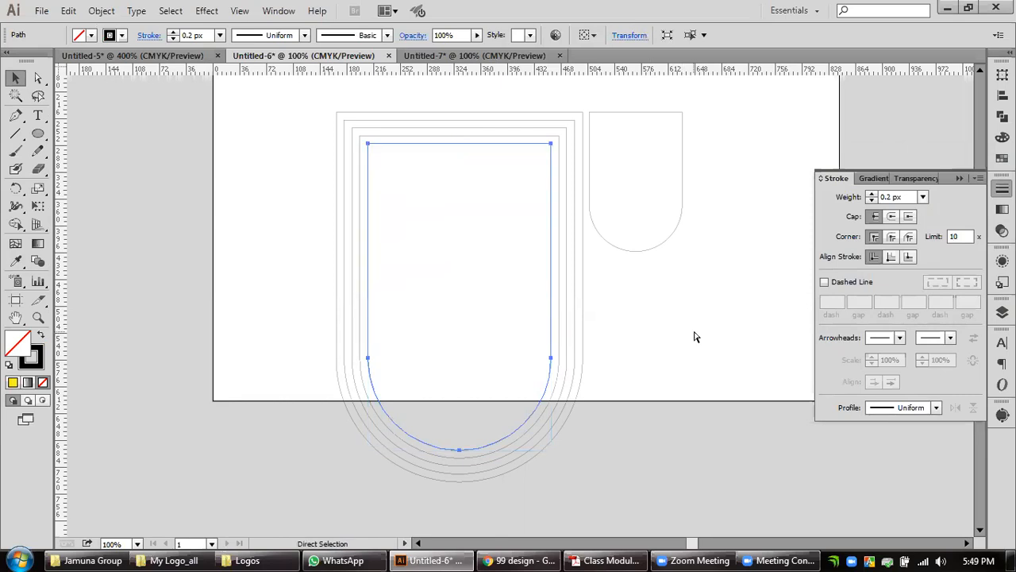
pyautogui.press('Up')
pyautogui.press('Up')
pyautogui.press('Up')
pyautogui.press('Up')
pyautogui.press('Up')
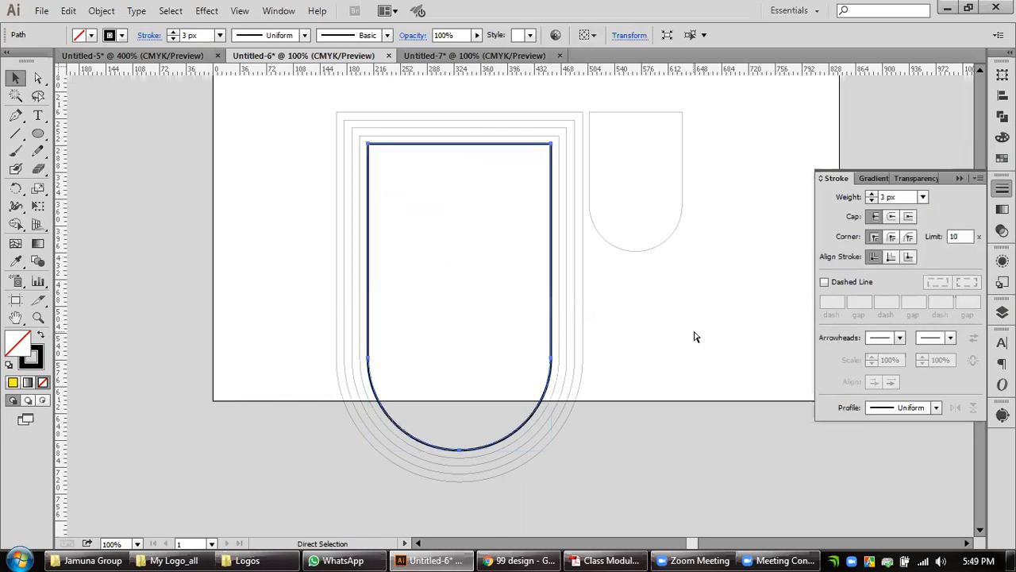
pyautogui.press('Up')
pyautogui.press('Down')
pyautogui.press('Down')
pyautogui.press('Down')
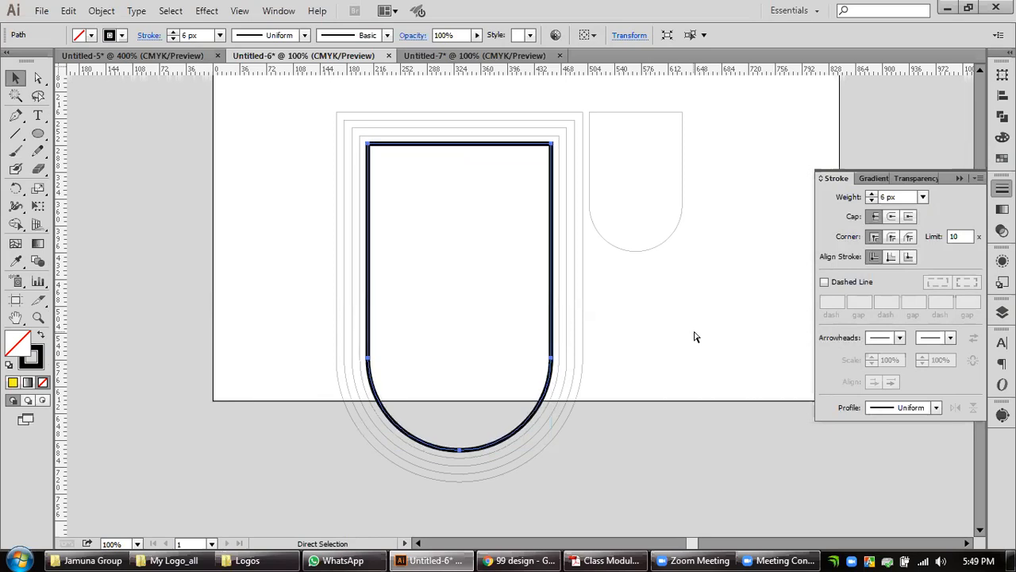
pyautogui.press('Down')
pyautogui.press('Down')
pyautogui.press('Down')
pyautogui.press('Down')
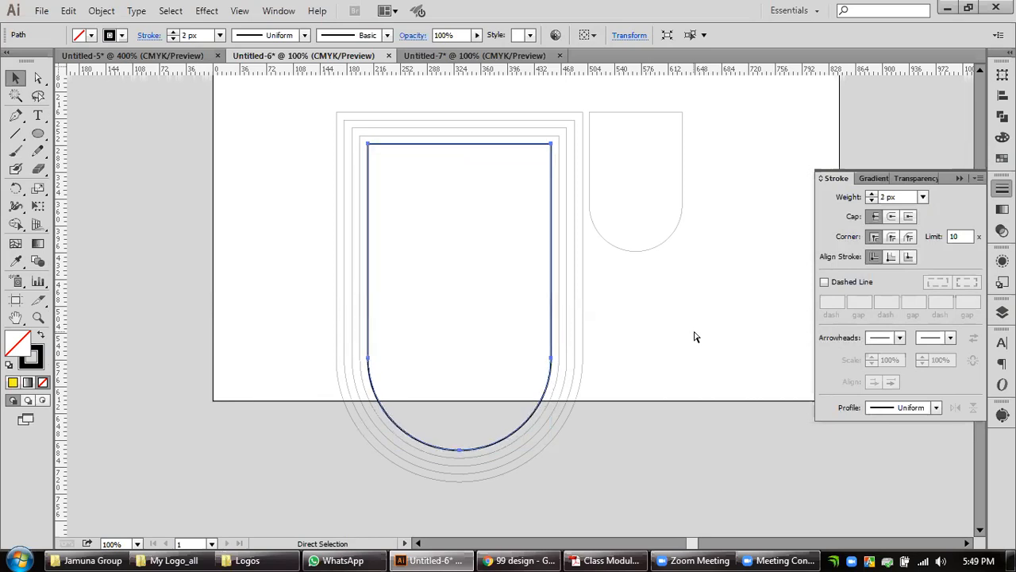
# Undo the stroke weight tests and the enlargement of the nested U outlines.
pyautogui.hotkey('ctrl', 'z')
pyautogui.hotkey('ctrl', 'z')
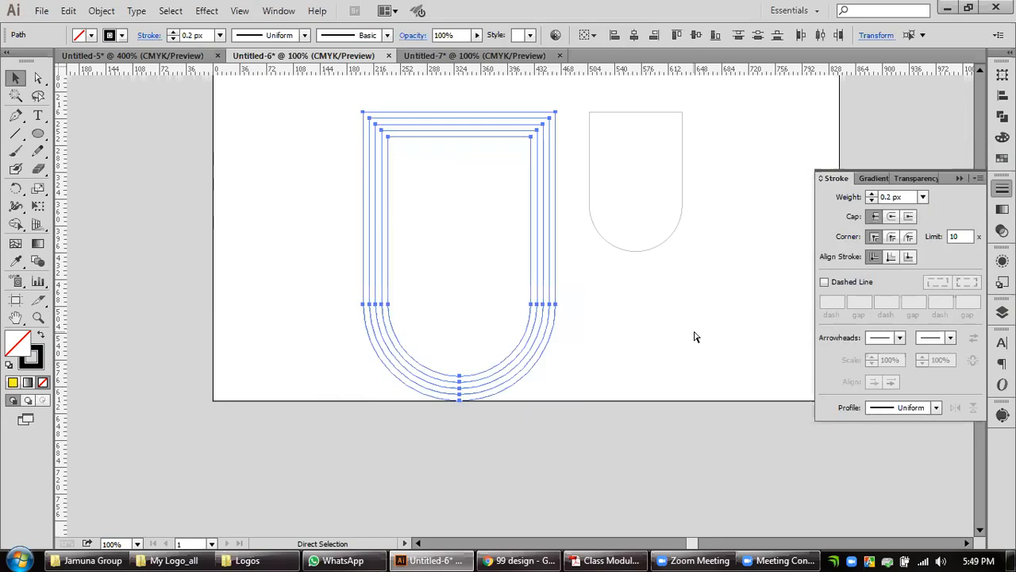
pyautogui.press('v')
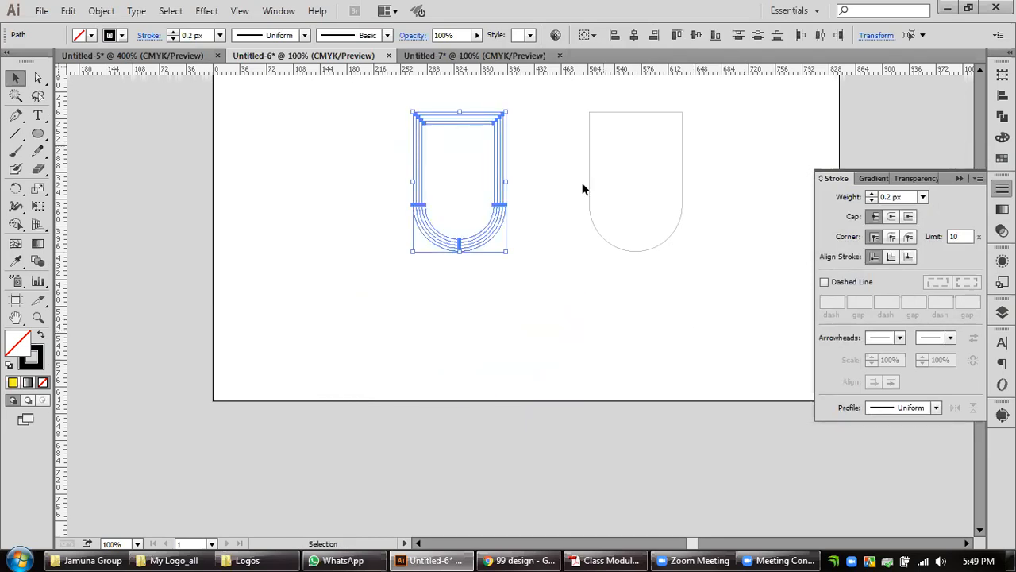
# Add a fifth inset outline to the left U by offsetting its innermost path by -4 px.
pyautogui.scroll(2, 492, 196)
pyautogui.moveTo(472, 186); pyautogui.dragTo(474, 319)
pyautogui.click(557, 346)
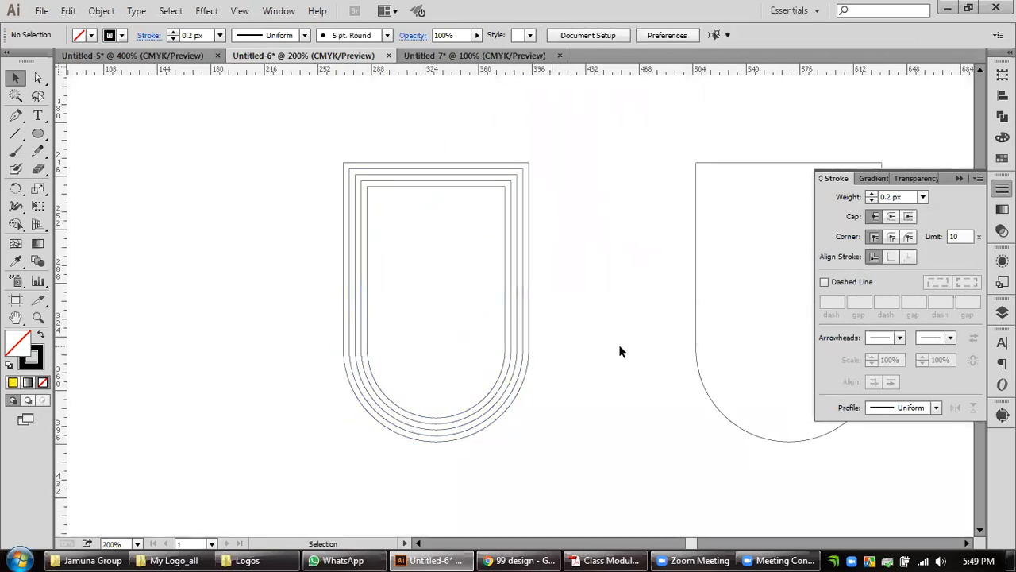
pyautogui.click(505, 352)
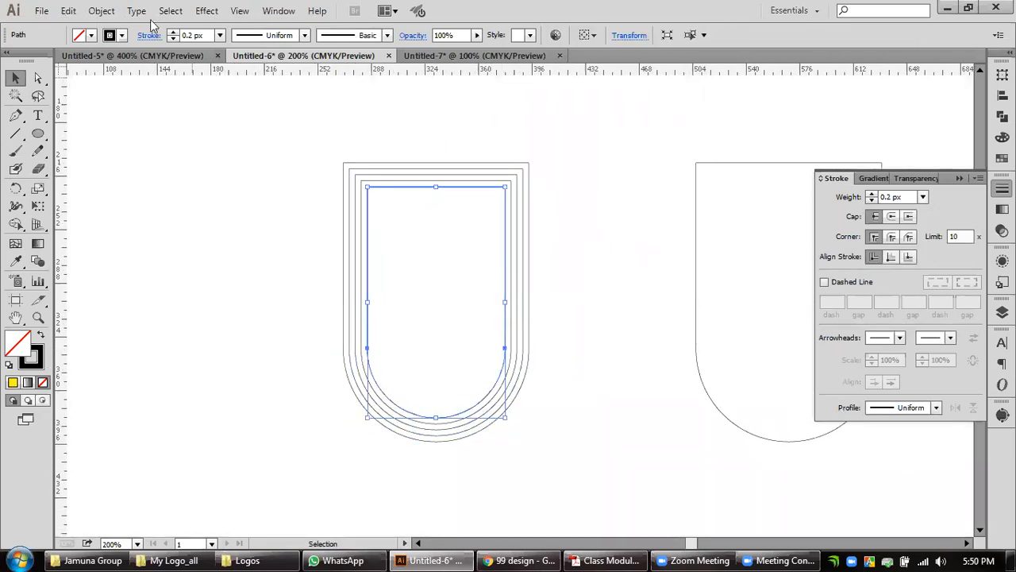
pyautogui.click(101, 10)
pyautogui.moveTo(145, 318)
pyautogui.click(361, 370)
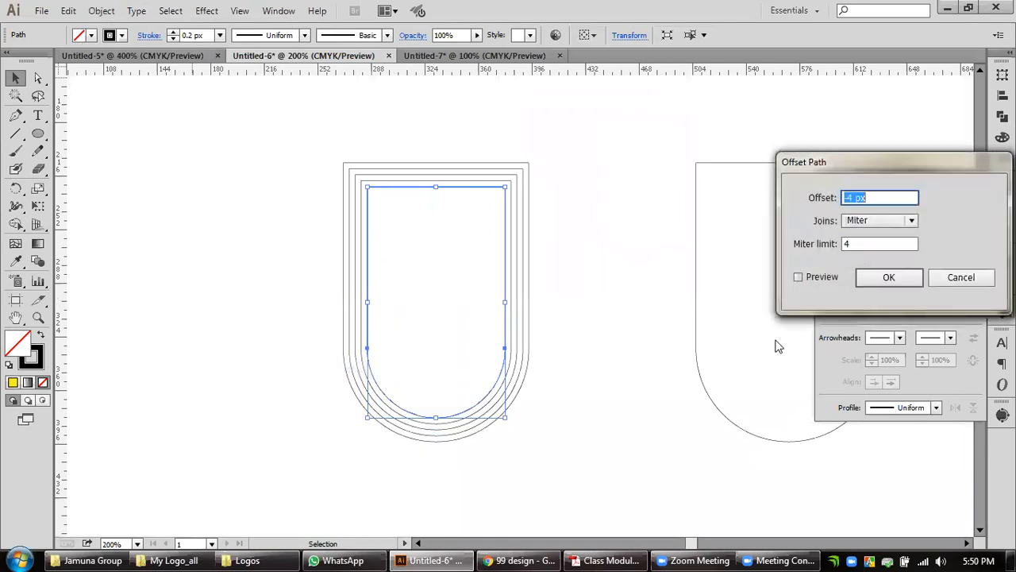
pyautogui.click(903, 277)
pyautogui.click(620, 388)
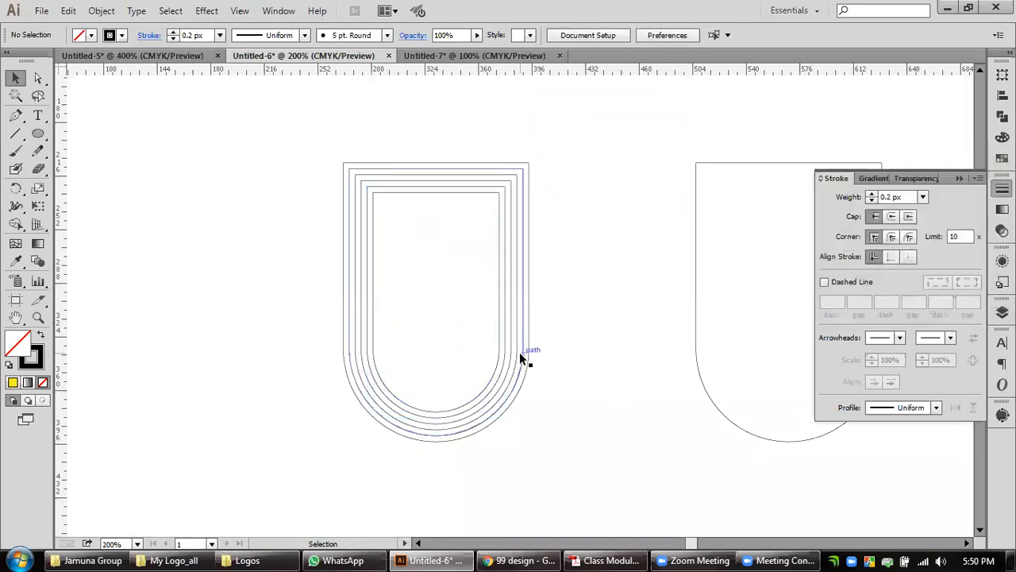
# Add a sixth inset outline to the left U by offsetting its innermost path by -4 px.
pyautogui.click(498, 351)
pyautogui.click(101, 10)
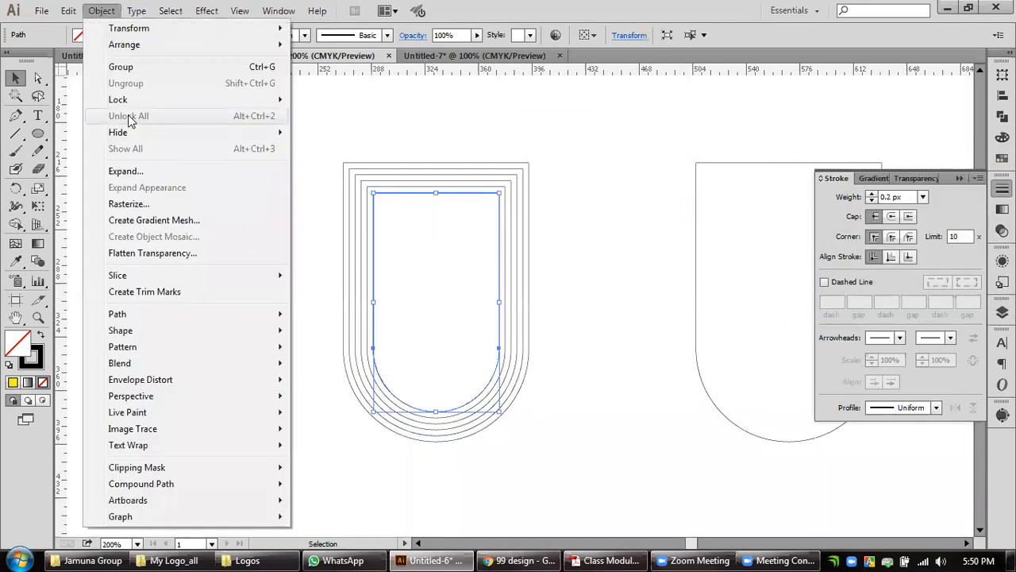
pyautogui.moveTo(150, 321)
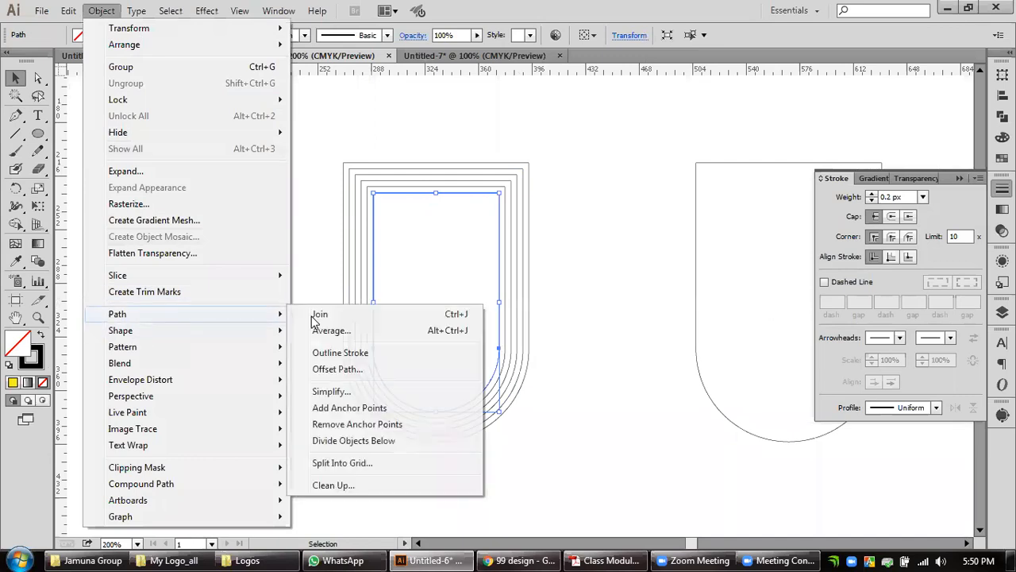
pyautogui.click(376, 368)
pyautogui.click(889, 277)
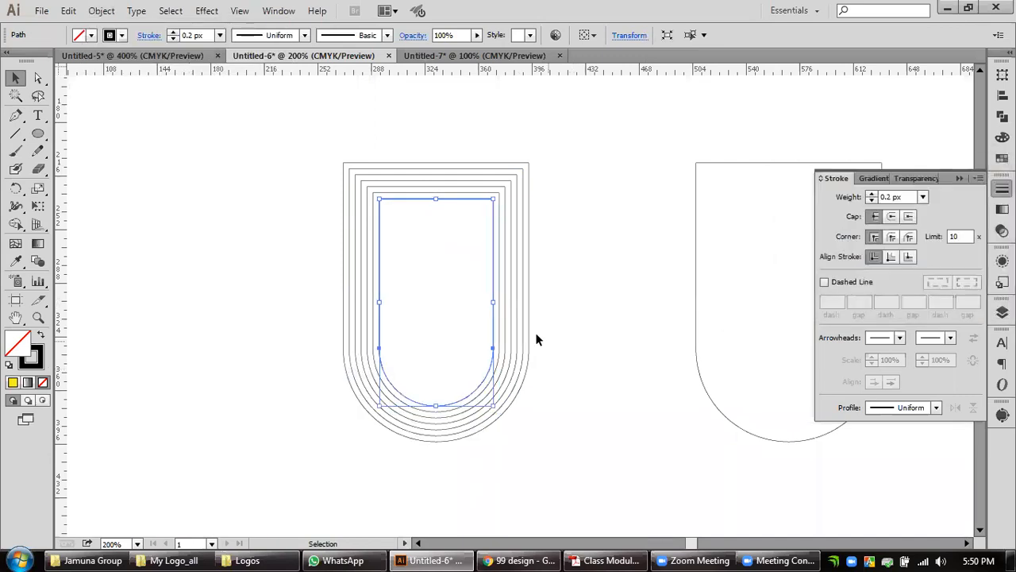
# Add a seventh inset outline to the left U by offsetting its innermost path by -4 px.
pyautogui.click(100, 10)
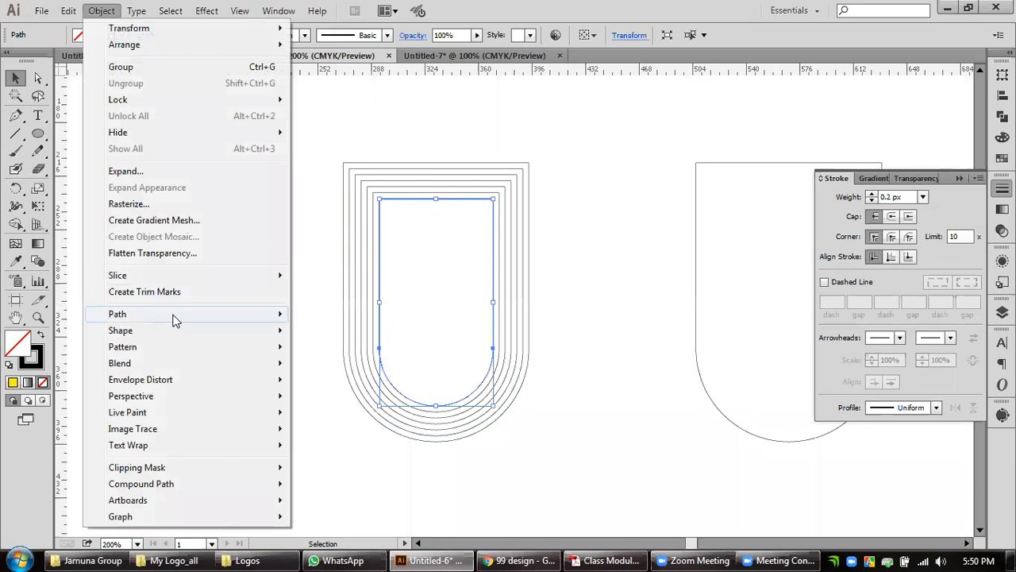
pyautogui.moveTo(175, 319)
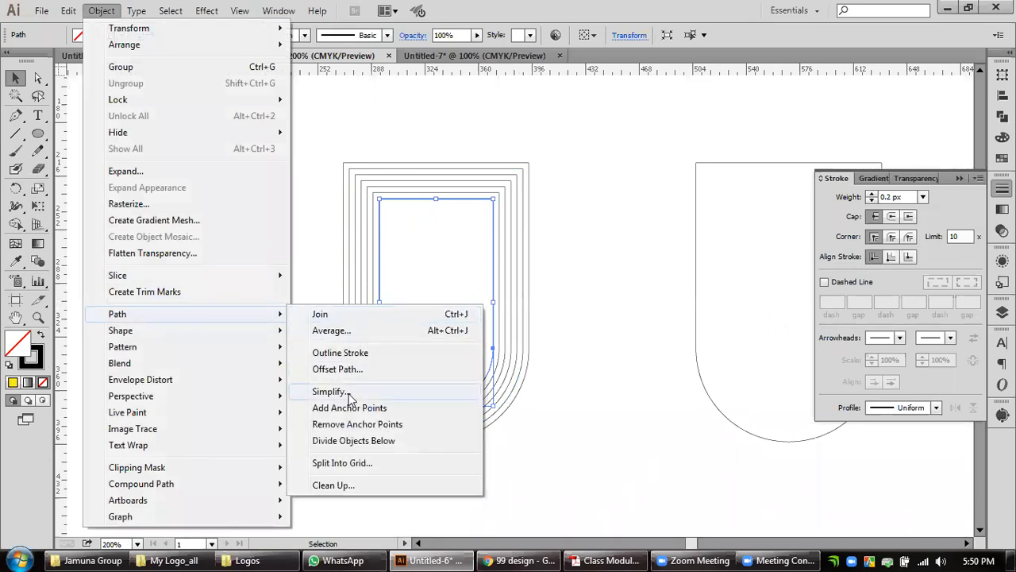
pyautogui.click(435, 369)
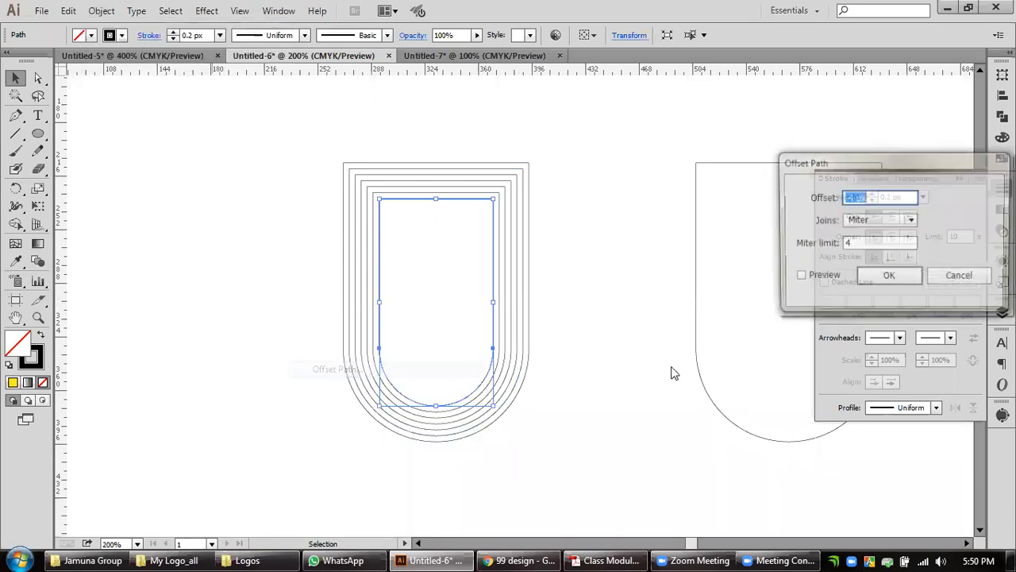
pyautogui.click(889, 276)
pyautogui.click(599, 361)
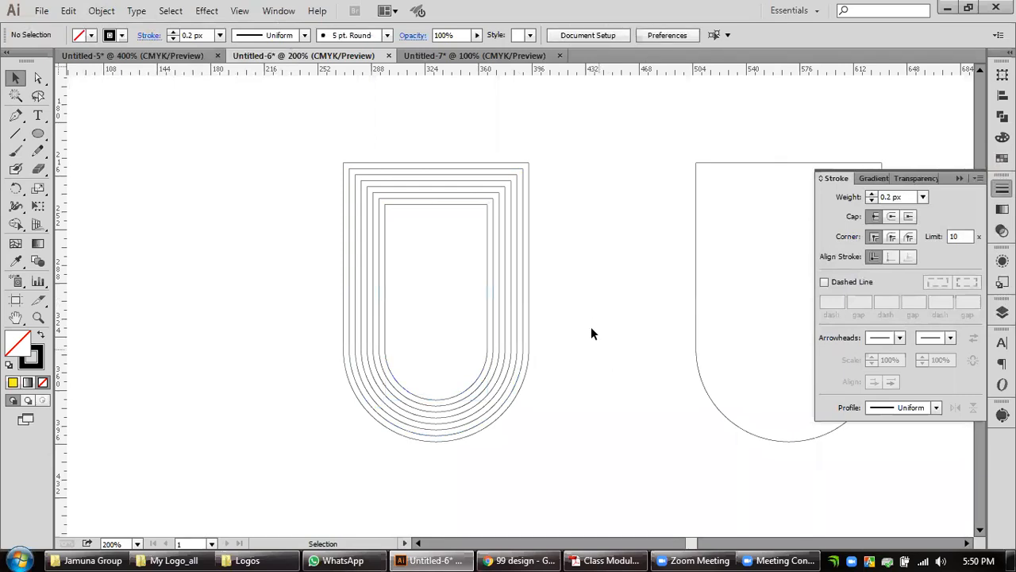
# Select all nested outlines of the left U and enlarge them together by about 2.1 times.
pyautogui.moveTo(480, 355); pyautogui.dragTo(592, 458)
pyautogui.scroll(-2, 608, 450)
pyautogui.moveTo(605, 393); pyautogui.dragTo(559, 210)
pyautogui.moveTo(479, 266); pyautogui.dragTo(479, 426)
pyautogui.moveTo(651, 336); pyautogui.dragTo(612, 373)
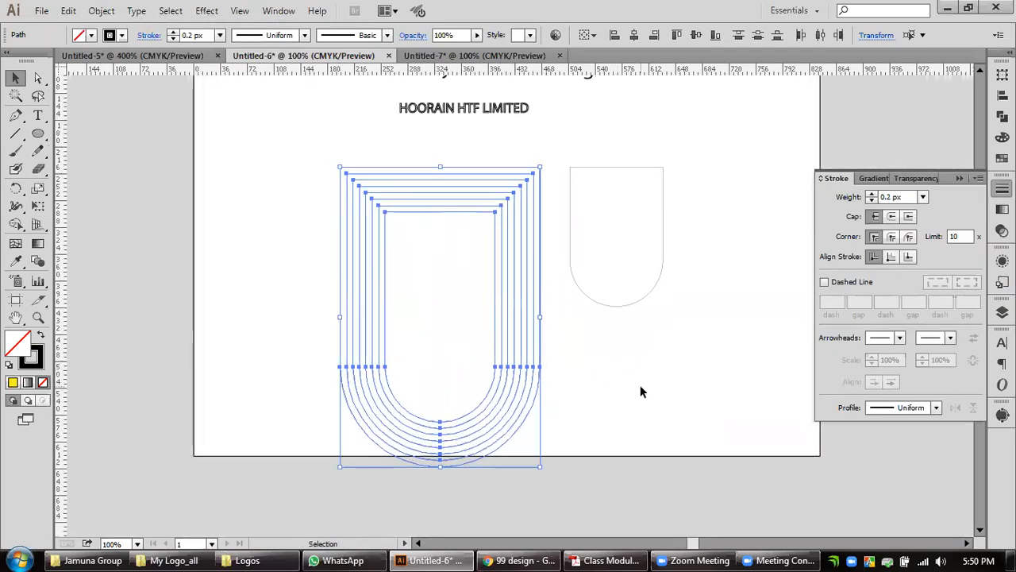
# Thicken the stroke of all the nested U outlines to 5 px.
pyautogui.click(872, 193)
pyautogui.click(873, 194)
pyautogui.click(872, 194)
pyautogui.click(872, 194)
pyautogui.click(872, 194)
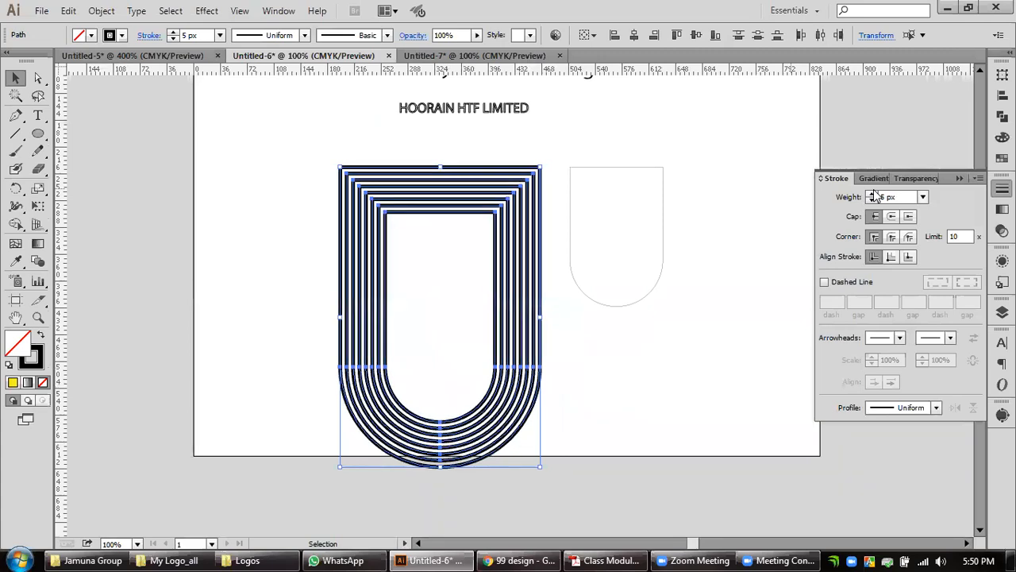
pyautogui.click(614, 428)
# Enlarge the nested U outlines together by about 1.15 times more and set their stroke weight to 6 px.
pyautogui.moveTo(560, 432); pyautogui.dragTo(458, 386)
pyautogui.moveTo(441, 467); pyautogui.dragTo(438, 508)
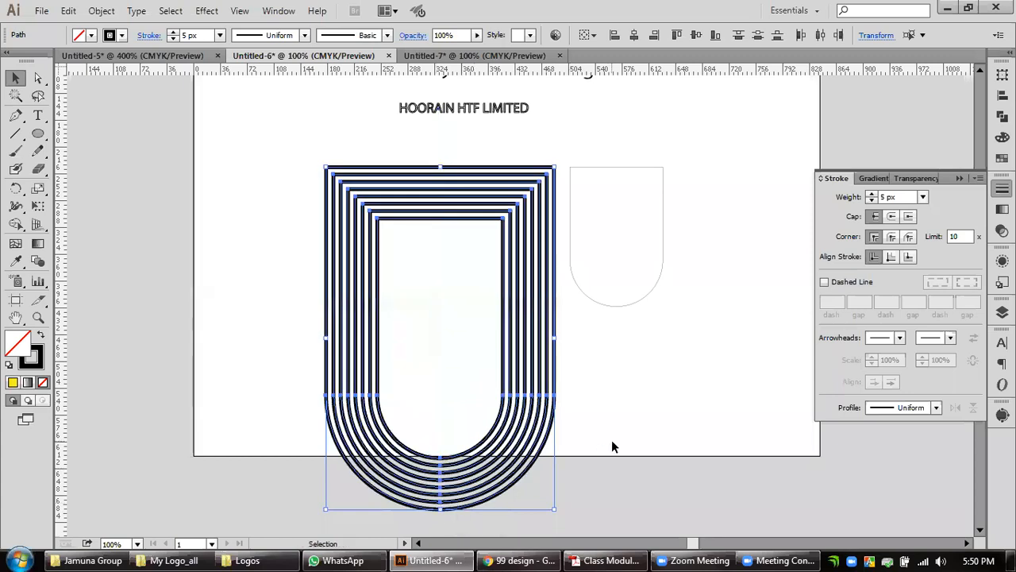
pyautogui.click(872, 193)
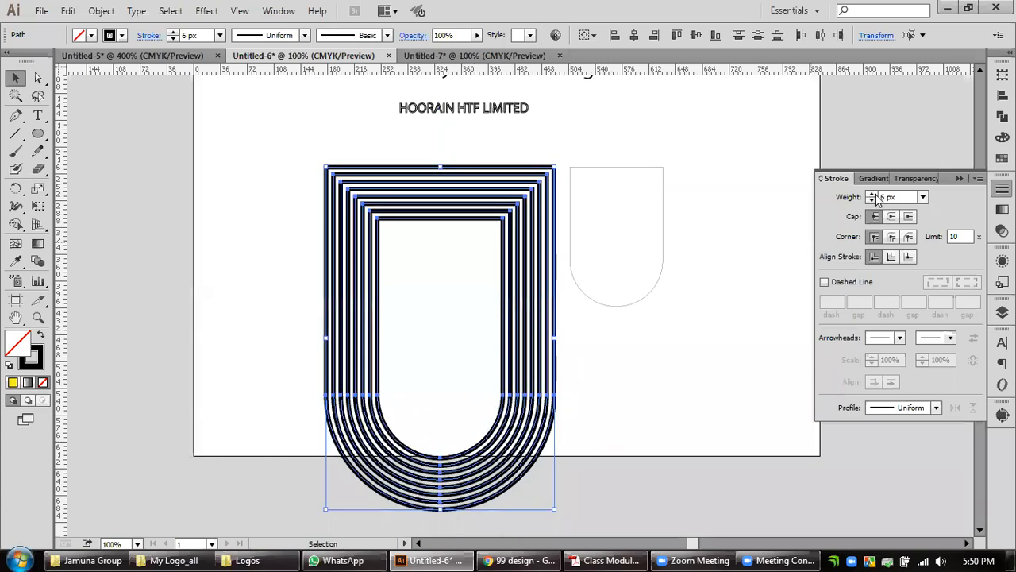
# Delete the thin spare U outline beside the large nested U.
pyautogui.moveTo(618, 380); pyautogui.dragTo(565, 395)
pyautogui.moveTo(681, 227); pyautogui.dragTo(611, 282)
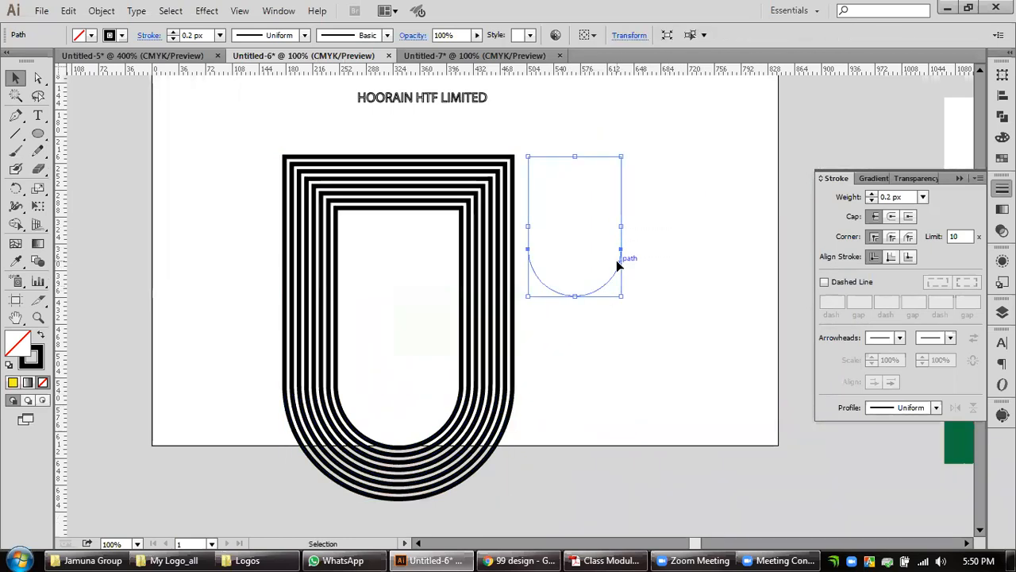
pyautogui.press('Delete')
pyautogui.moveTo(563, 368); pyautogui.dragTo(618, 360)
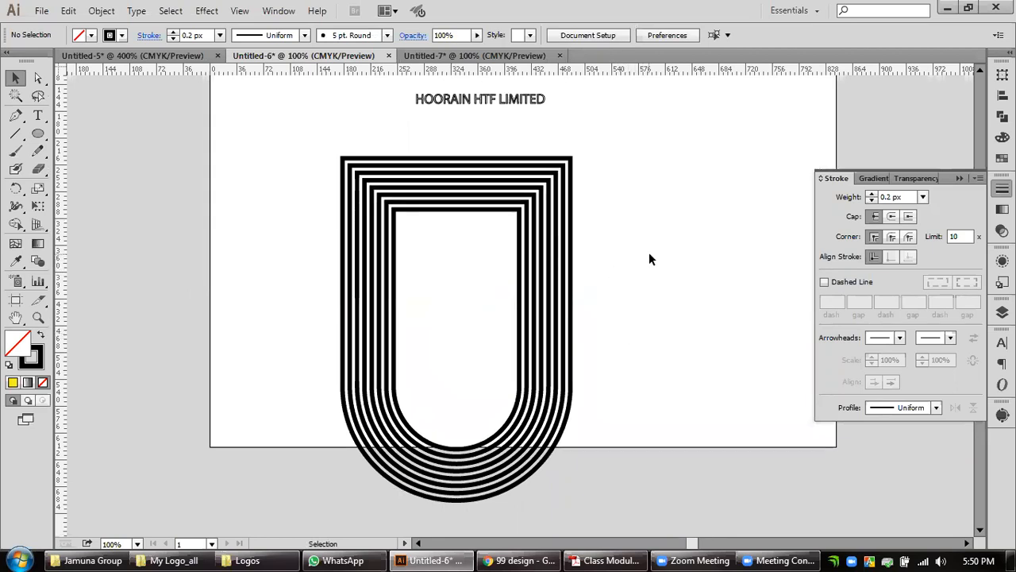
# Try a 7 px stroke weight on all the nested U outlines.
pyautogui.moveTo(649, 257); pyautogui.dragTo(458, 319)
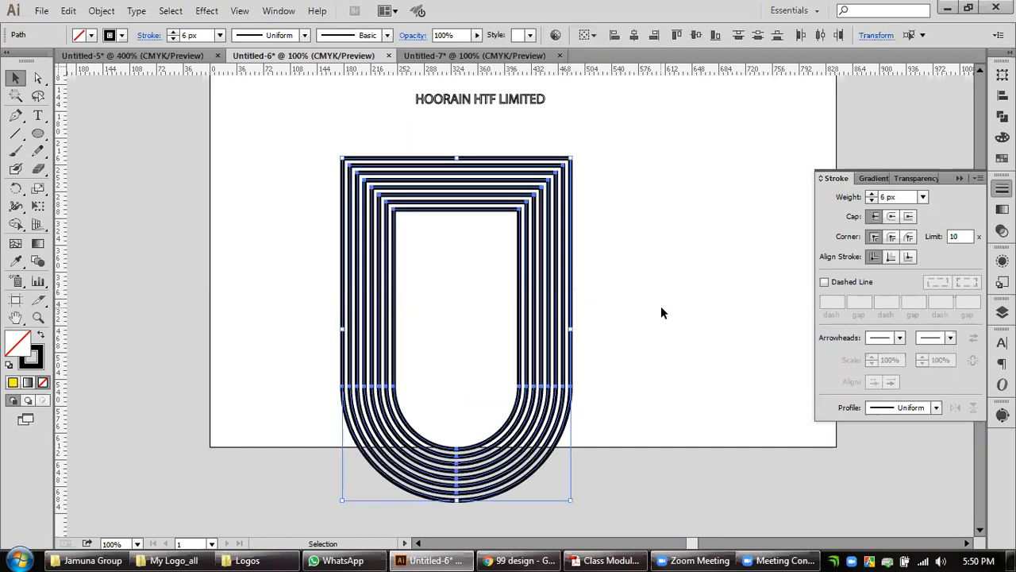
pyautogui.click(873, 195)
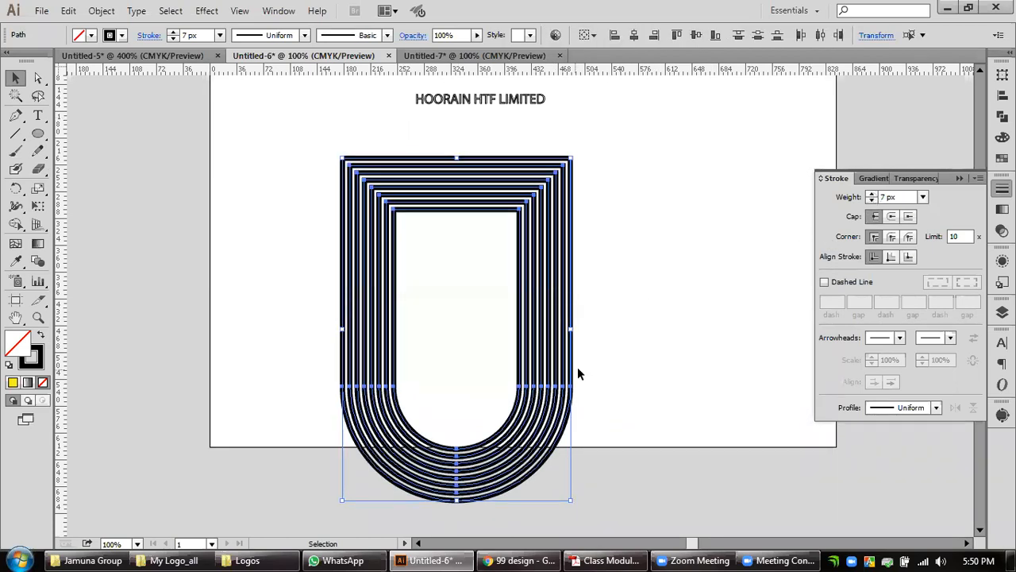
pyautogui.click(661, 355)
# Set the nested U outlines' stroke weight to 6 px and expand their fill and stroke into shapes.
pyautogui.moveTo(639, 273); pyautogui.dragTo(477, 339)
pyautogui.click(872, 200)
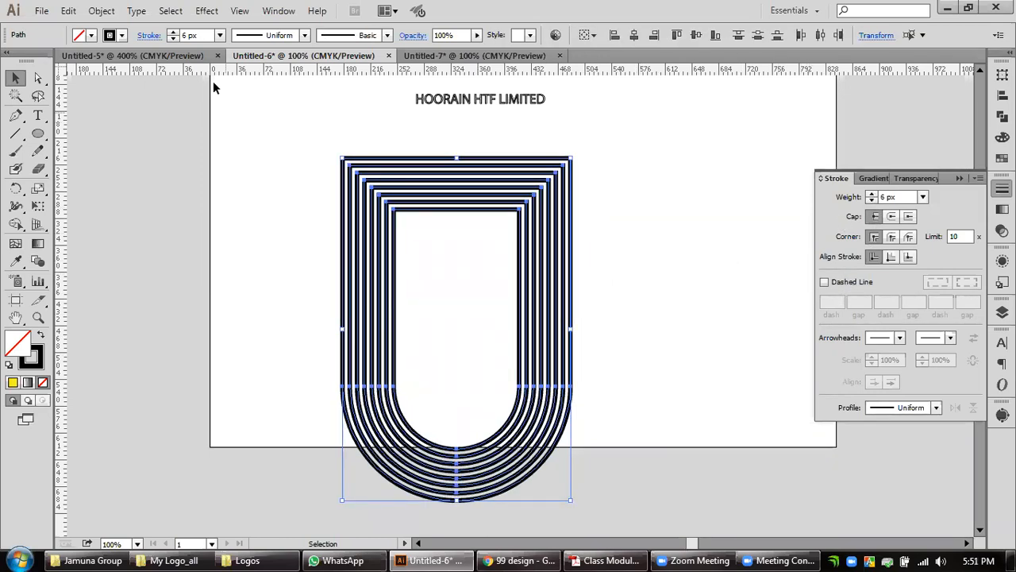
pyautogui.click(102, 10)
pyautogui.click(111, 168)
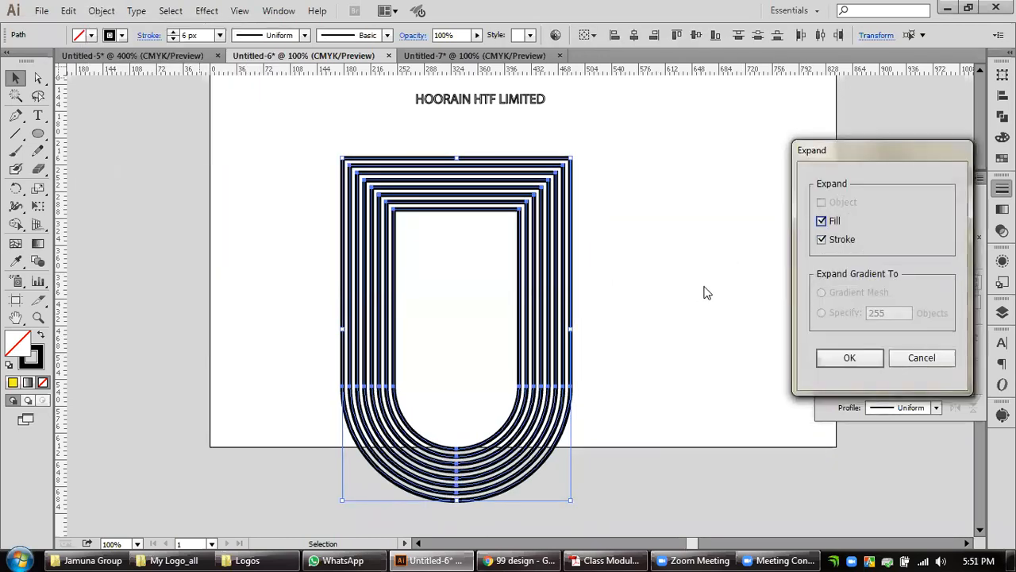
pyautogui.click(848, 357)
# Select all the expanded nested U shapes and combine them with the Unite shape mode.
pyautogui.click(489, 232)
pyautogui.press('space')
pyautogui.moveTo(470, 249); pyautogui.dragTo(473, 287)
pyautogui.moveTo(650, 313); pyautogui.dragTo(456, 377)
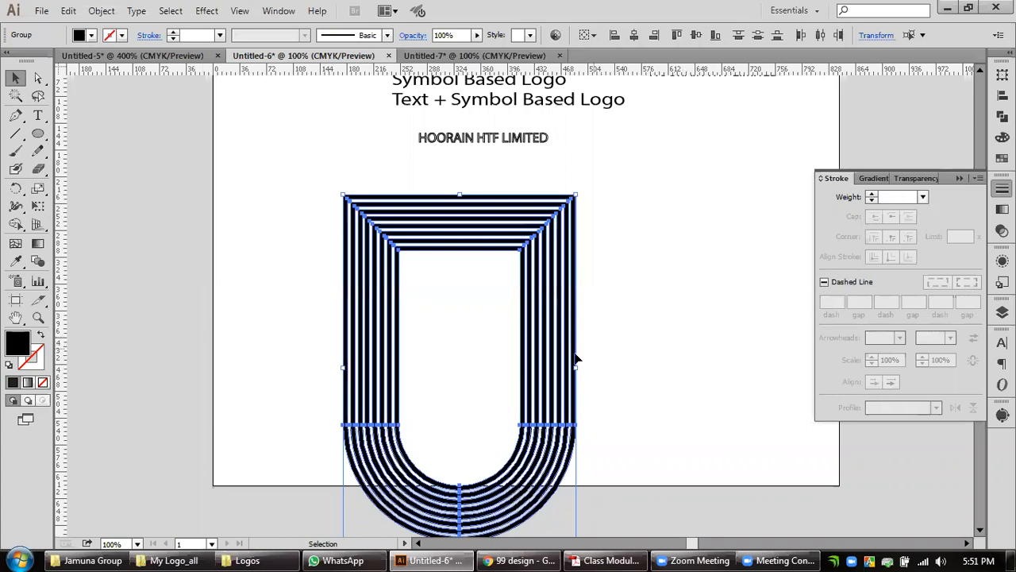
pyautogui.click(1001, 115)
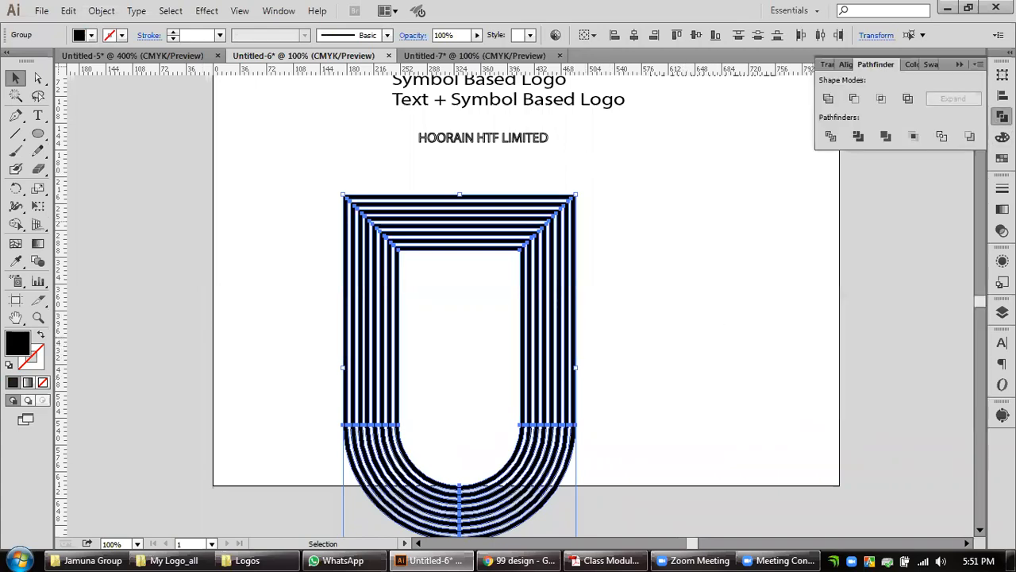
pyautogui.click(828, 99)
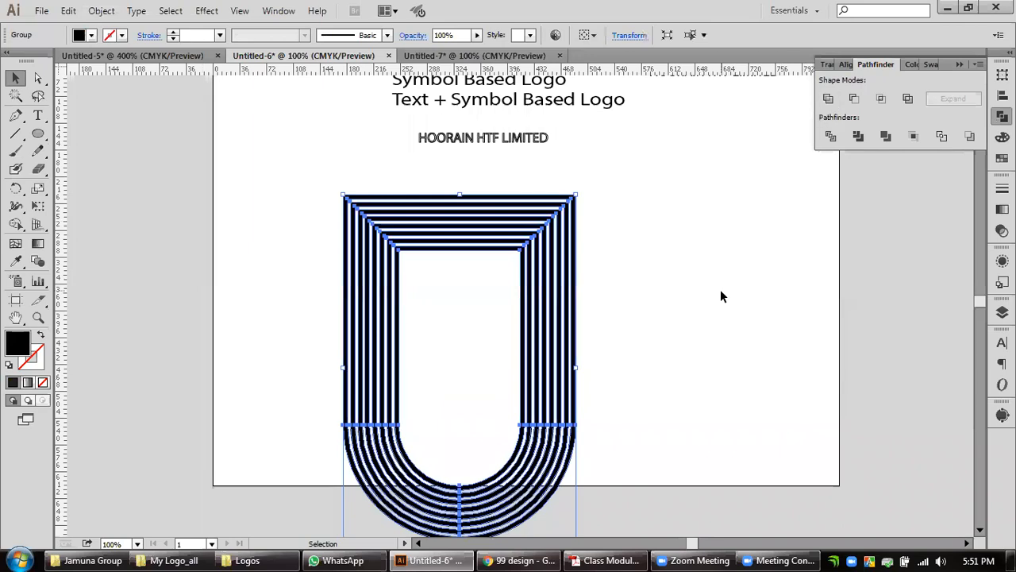
# Ungroup the united U artwork, then apply Unite again and expand the result.
pyautogui.rightClick(558, 379)
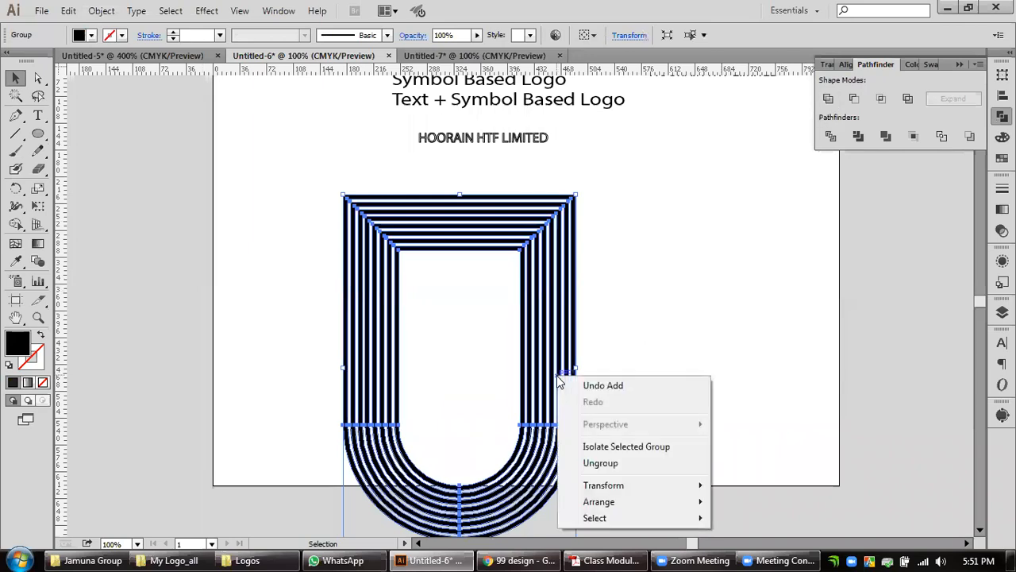
pyautogui.click(649, 464)
pyautogui.keyDown('alt'); pyautogui.click(831, 100); pyautogui.keyUp('alt')
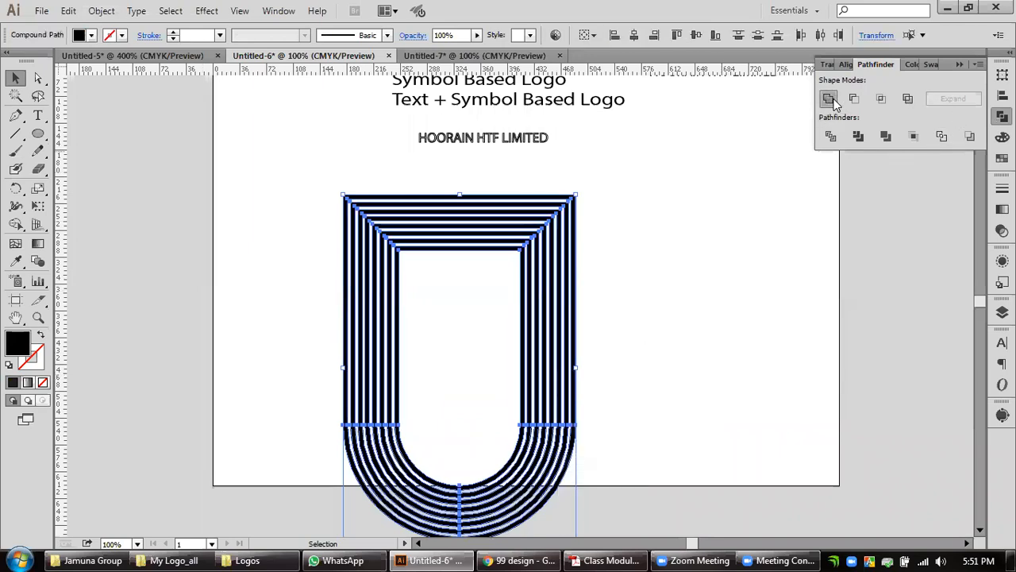
pyautogui.click(966, 100)
pyautogui.click(750, 285)
# Draw a rectangle about 477 × 205 px over the nested U's upper part and subtract it with Minus Front to open the U.
pyautogui.moveTo(37, 133); pyautogui.dragTo(80, 132)
pyautogui.moveTo(273, 149); pyautogui.dragTo(628, 299)
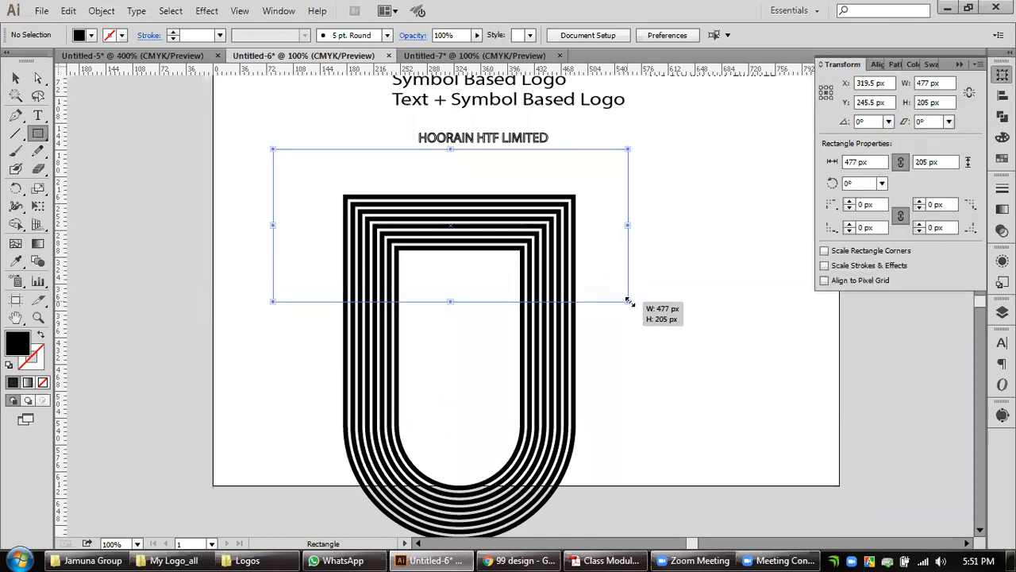
pyautogui.click(17, 78)
pyautogui.moveTo(522, 340); pyautogui.dragTo(398, 250)
pyautogui.click(1002, 115)
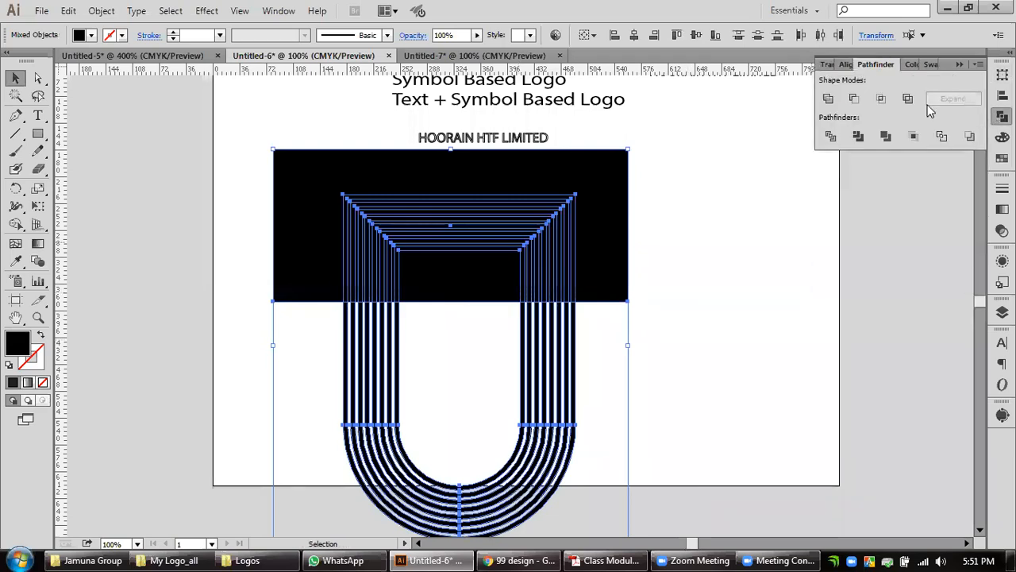
pyautogui.click(854, 99)
pyautogui.click(952, 98)
pyautogui.click(767, 275)
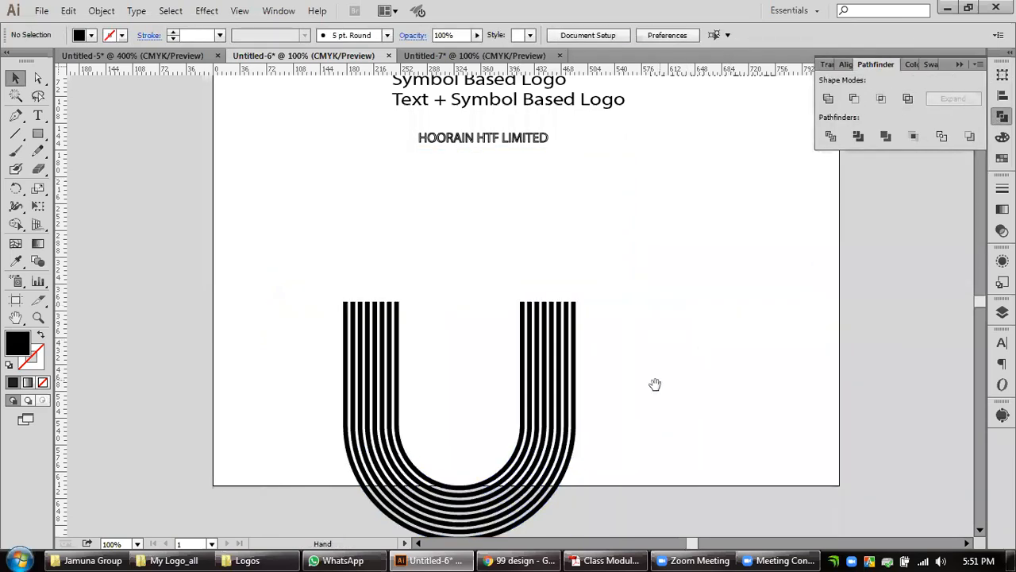
# Duplicate the striped U, rotate the copy 180°, and overlap it with the original's curve so their legs line up.
pyautogui.moveTo(656, 385); pyautogui.dragTo(700, 225)
pyautogui.moveTo(614, 277); pyautogui.dragTo(868, 370)
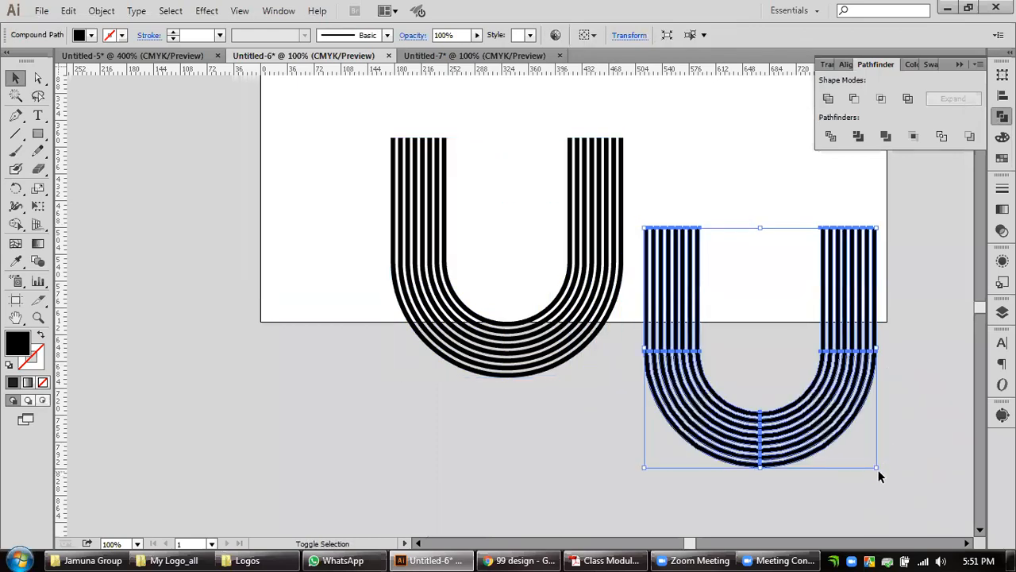
pyautogui.moveTo(878, 475); pyautogui.dragTo(769, 188)
pyautogui.moveTo(684, 182); pyautogui.dragTo(506, 287)
pyautogui.moveTo(670, 234); pyautogui.dragTo(531, 351)
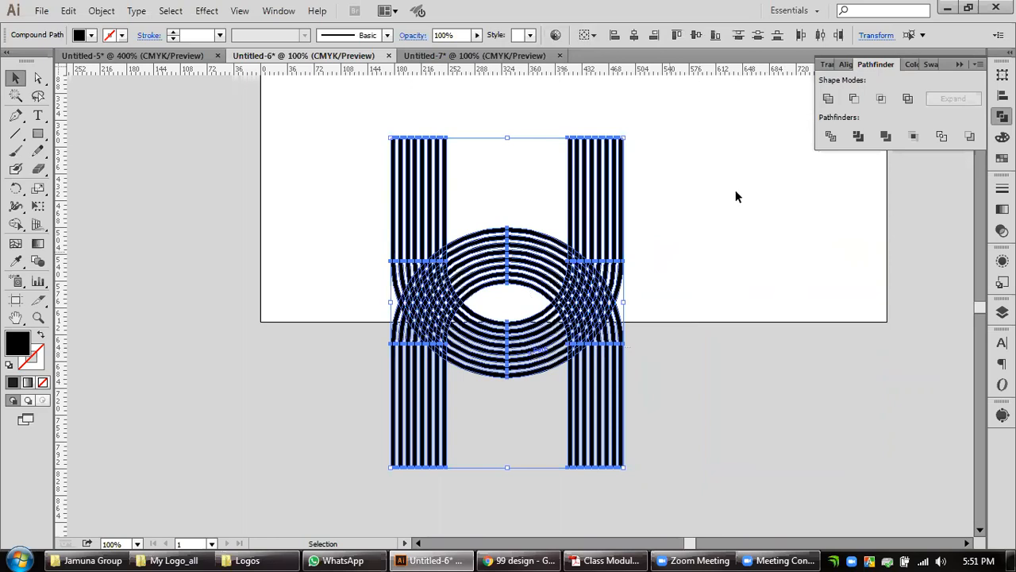
pyautogui.click(673, 273)
# Nudge the inverted U straight down by about 40 px in total to reduce its overlap with the upright U.
pyautogui.click(623, 358)
pyautogui.press('Down')
pyautogui.press('Down')
pyautogui.press('Down')
pyautogui.press('Down')
pyautogui.press('Down')
pyautogui.press('Down')
pyautogui.press('Down')
pyautogui.press('Down')
pyautogui.press('Down')
pyautogui.press('Down')
pyautogui.press('Down')
pyautogui.press('Down')
pyautogui.press('Down')
pyautogui.press('Down')
pyautogui.press('Down')
pyautogui.press('Down')
pyautogui.press('Down')
pyautogui.press('Down')
pyautogui.press('Down')
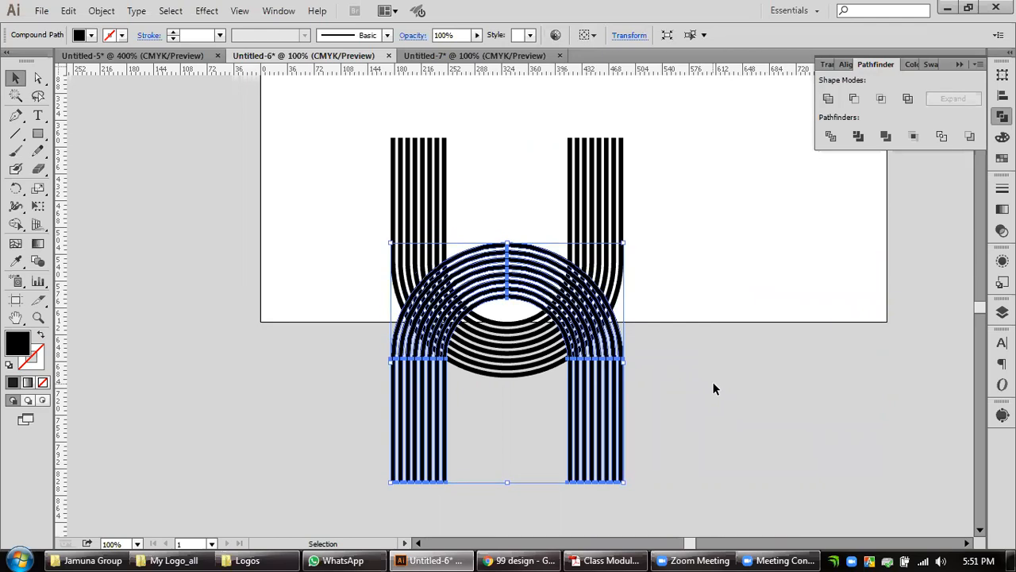
pyautogui.press('Down')
pyautogui.press('Down')
pyautogui.press('Down')
pyautogui.press('Down')
pyautogui.press('Down')
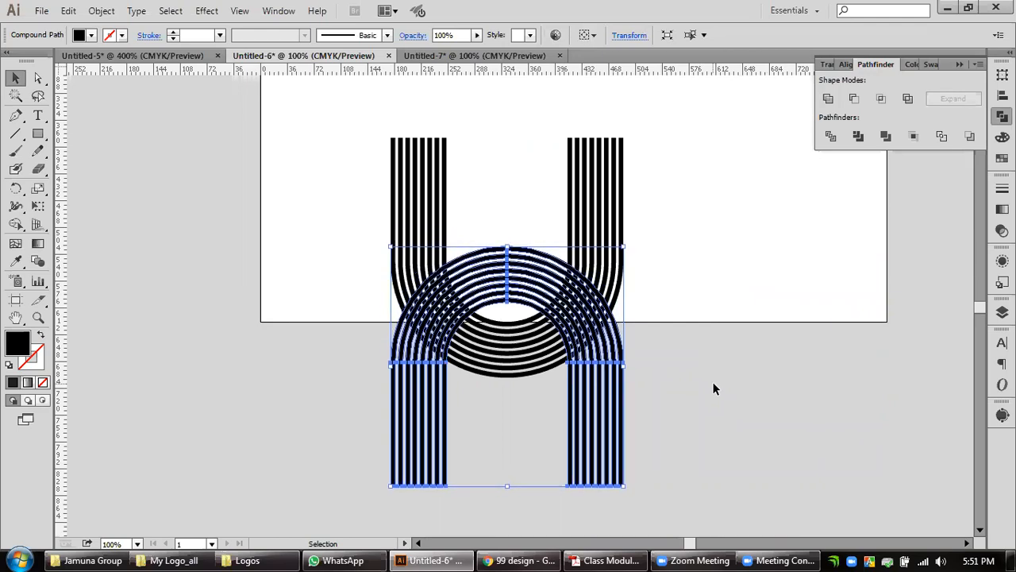
pyautogui.press('Down')
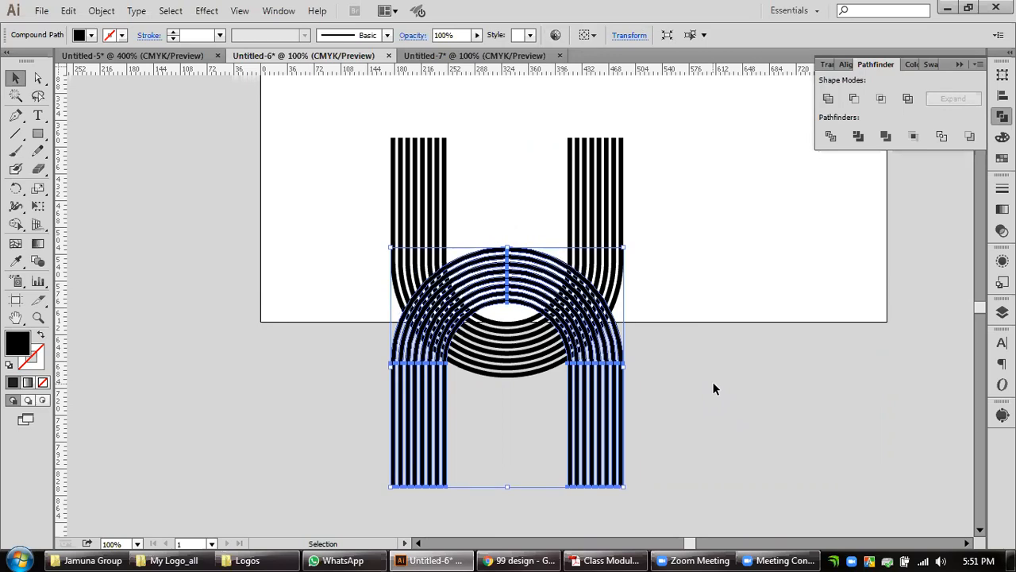
pyautogui.click(692, 231)
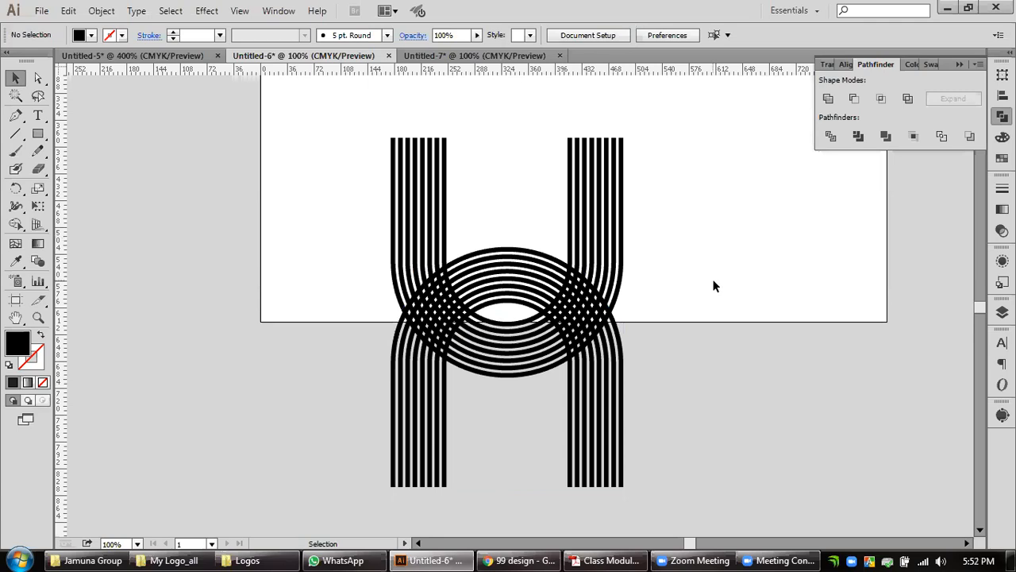
pyautogui.moveTo(685, 397); pyautogui.dragTo(558, 469)
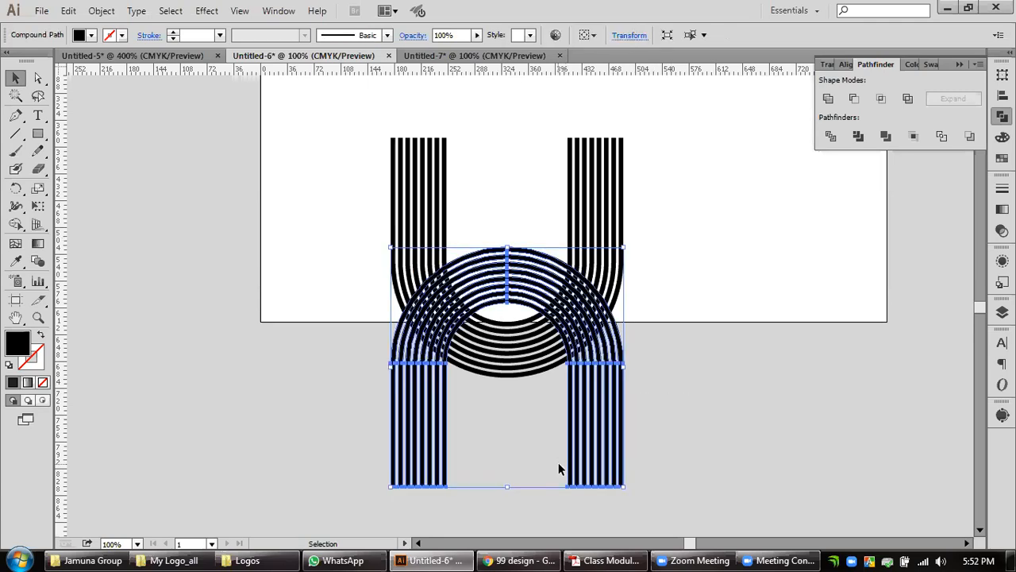
pyautogui.press('Down')
pyautogui.press('Down')
pyautogui.press('Down')
pyautogui.press('Down')
pyautogui.press('Down')
pyautogui.press('Down')
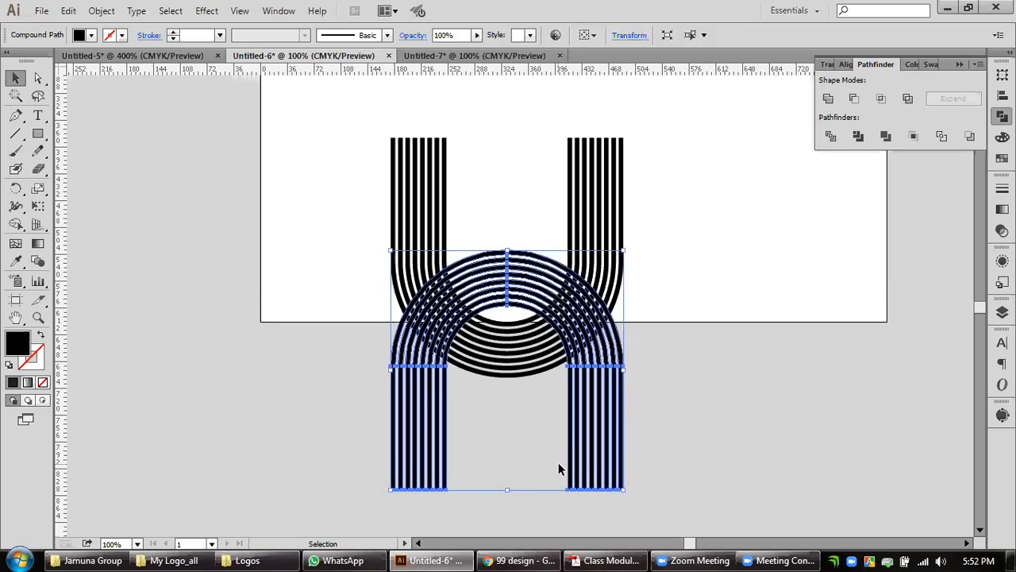
pyautogui.press('Down')
pyautogui.press('Down')
pyautogui.press('Down')
pyautogui.press('Down')
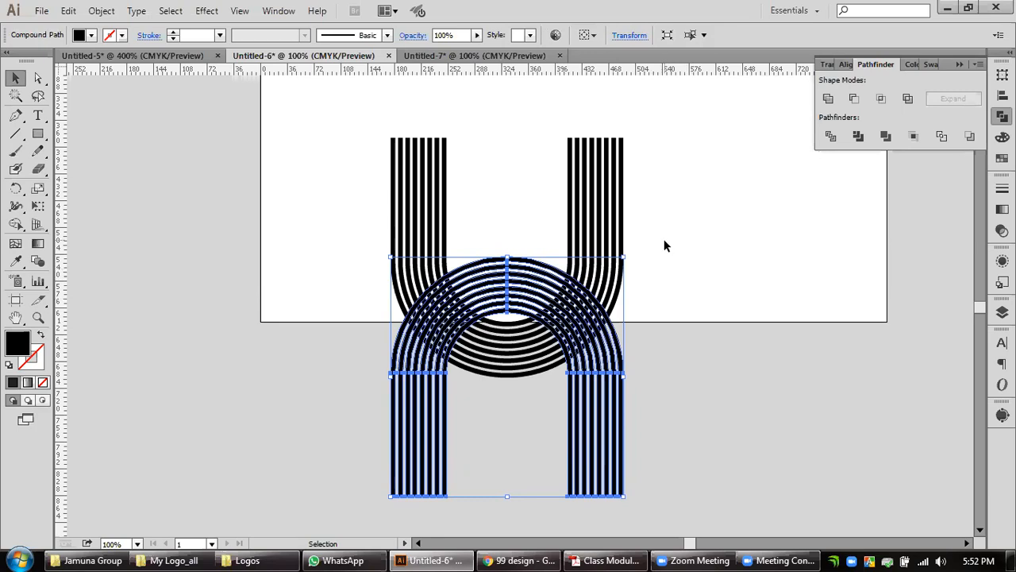
# Remove the fill from both striped U shapes and give them a 0.2 px stroke.
pyautogui.moveTo(669, 214); pyautogui.dragTo(458, 380)
pyautogui.click(43, 382)
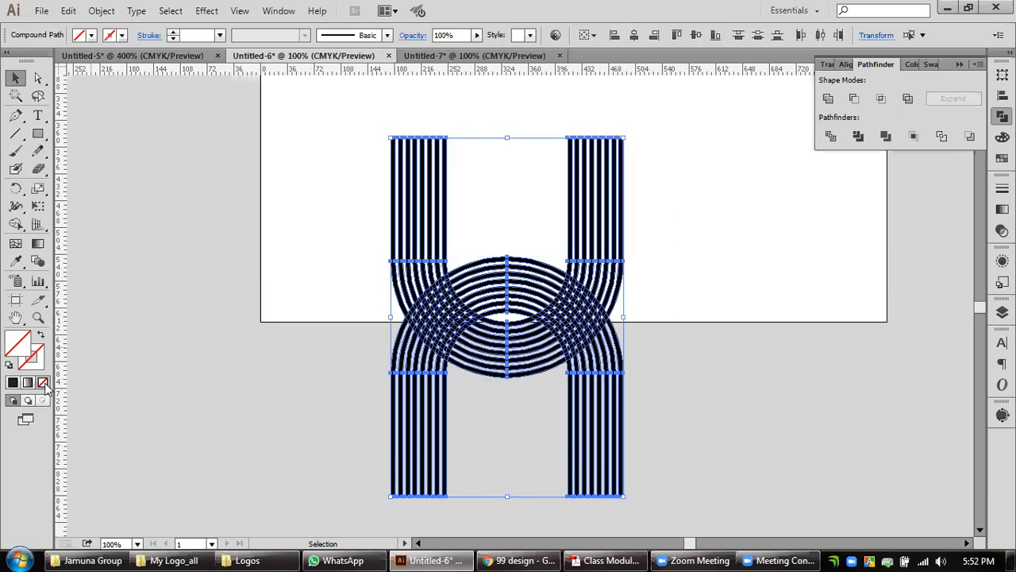
pyautogui.click(1001, 188)
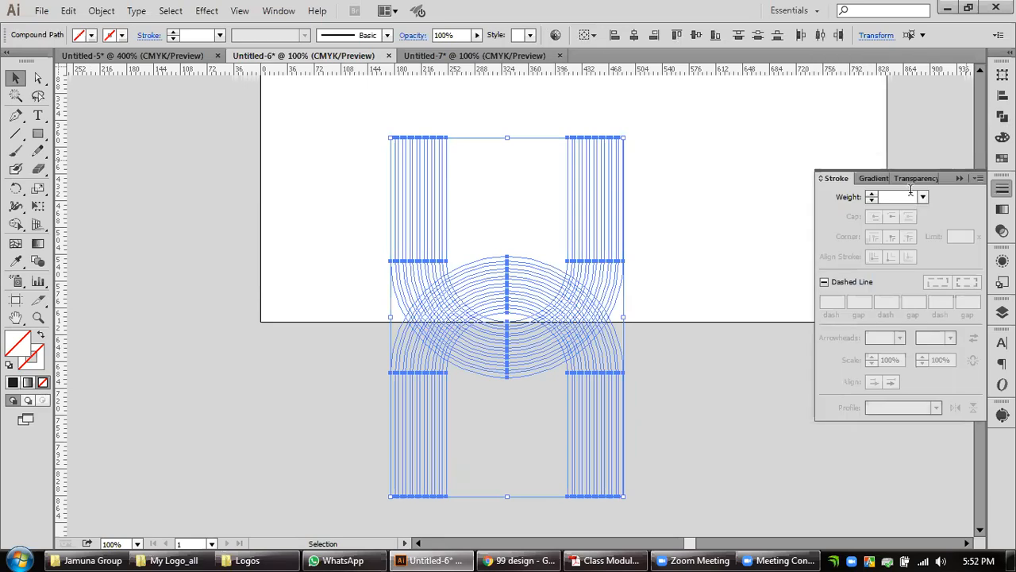
pyautogui.click(882, 196)
pyautogui.write('.2')
pyautogui.press('Return')
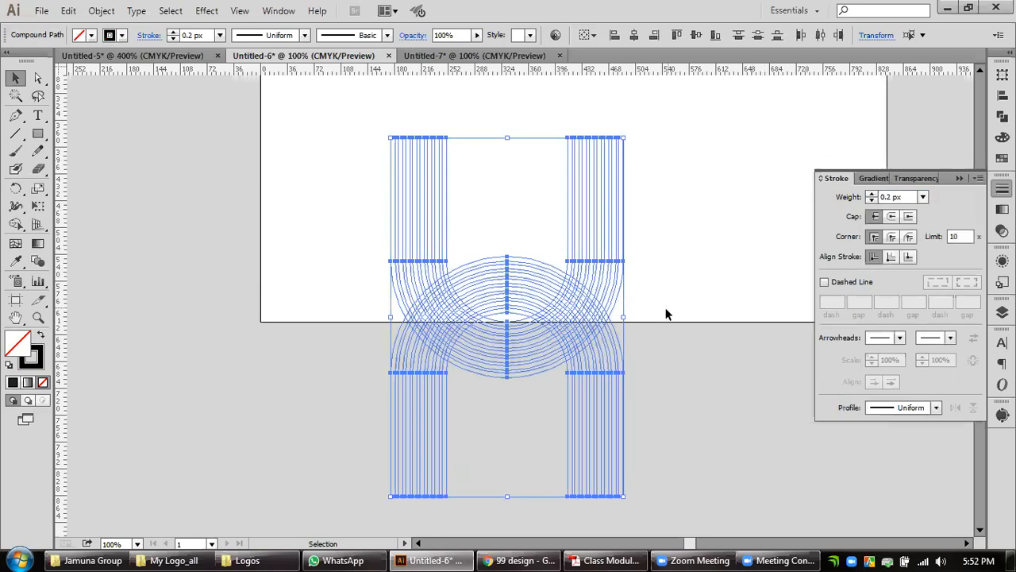
# Hide the artboards behind the overlapping U outlines.
pyautogui.scroll(2, 544, 323)
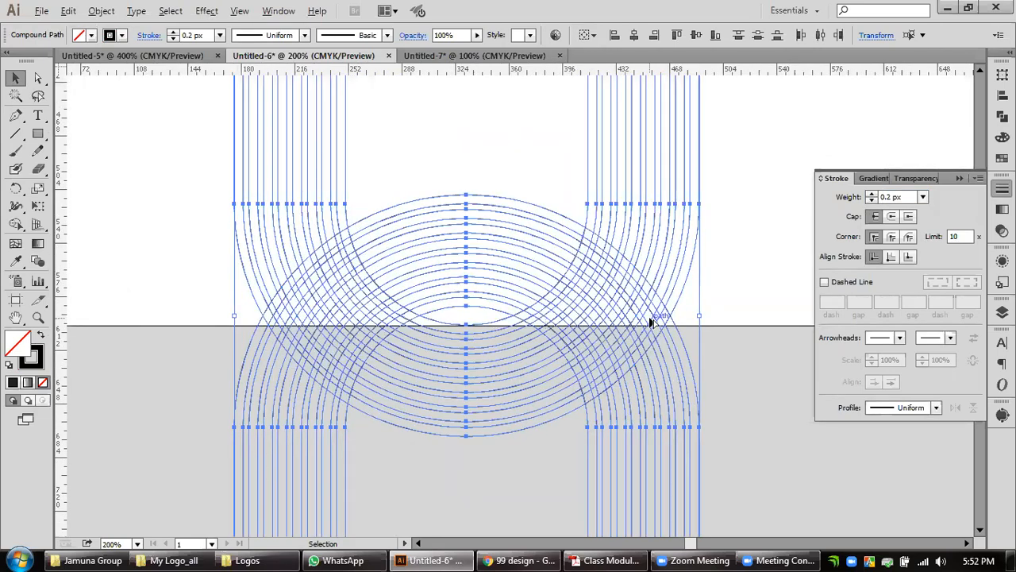
pyautogui.scroll(2, 544, 311)
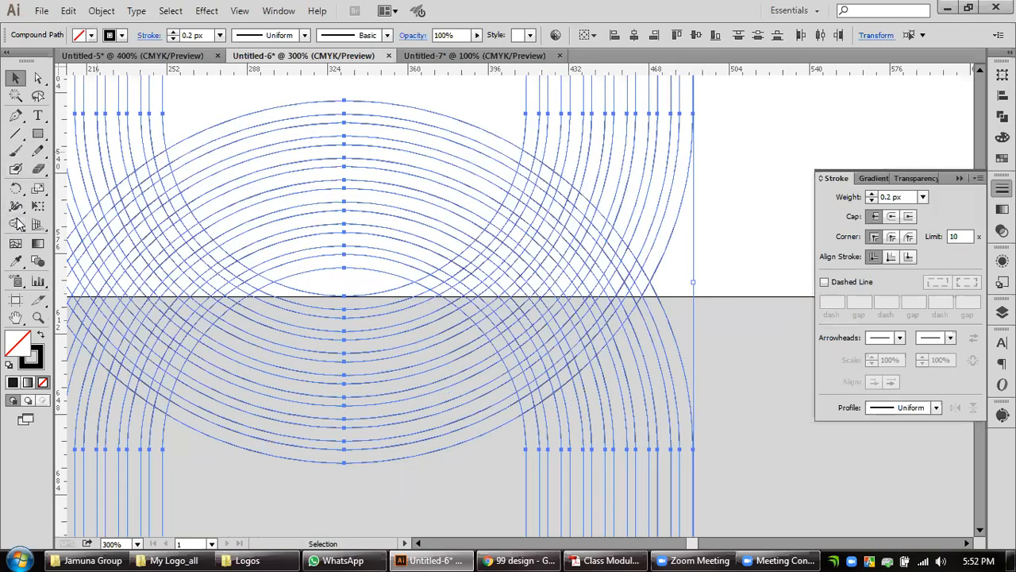
pyautogui.click(240, 10)
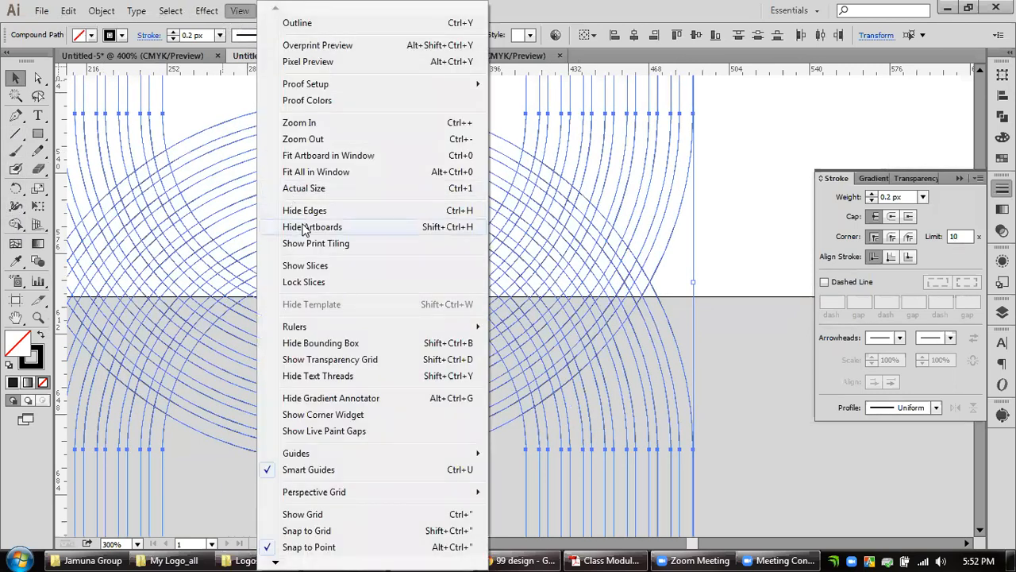
pyautogui.click(303, 227)
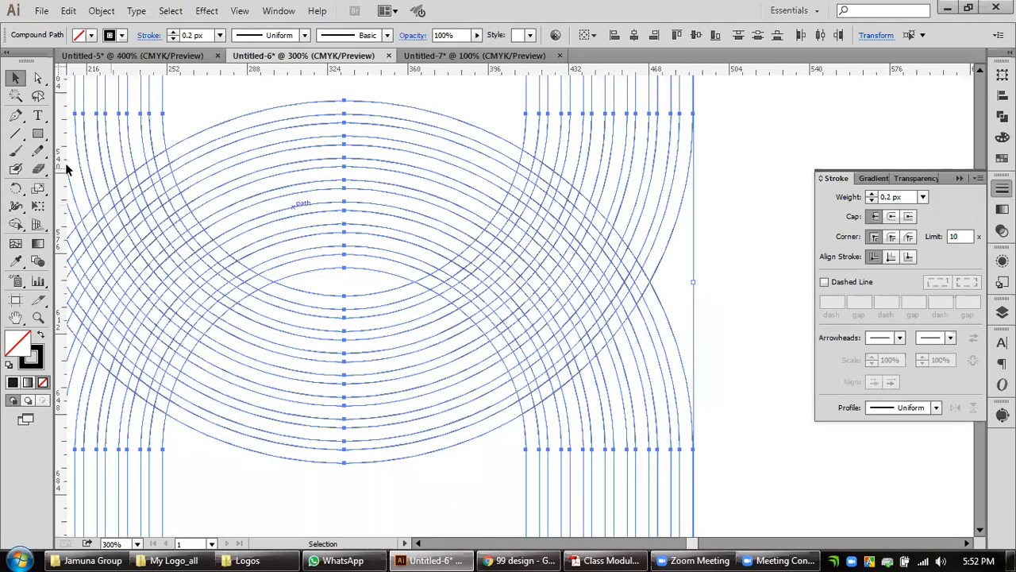
# Use Shape Builder to merge several stripes of the upright U's right leg with their adjoining segments in the overlap.
pyautogui.click(13, 226)
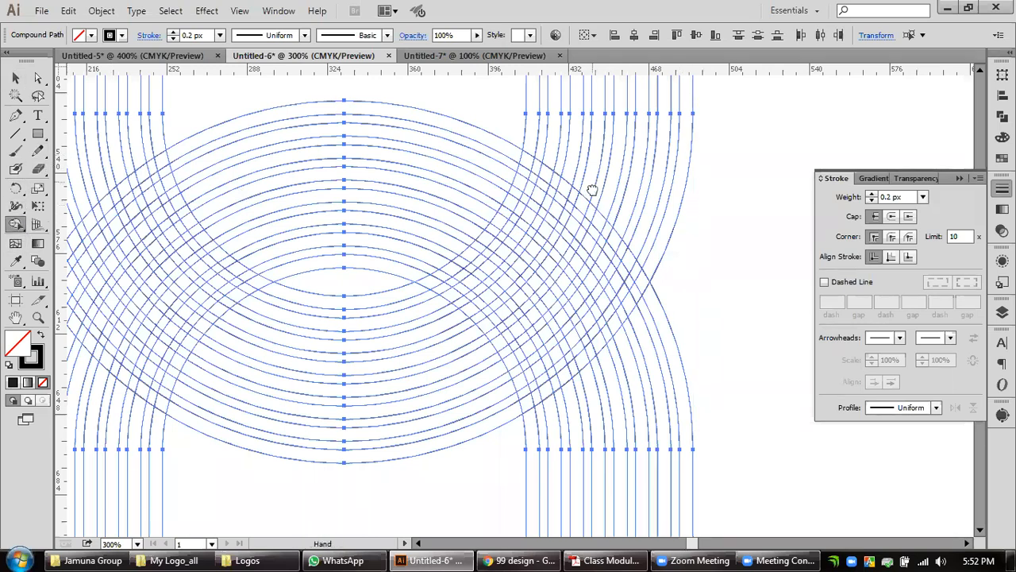
pyautogui.moveTo(592, 191); pyautogui.dragTo(600, 229)
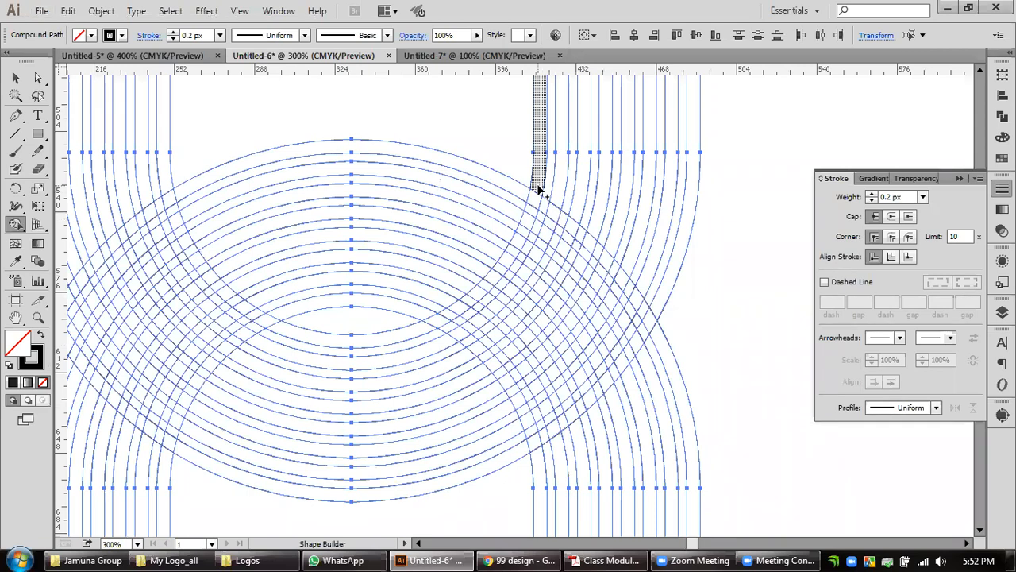
pyautogui.moveTo(538, 189)
pyautogui.mouseDown()
pyautogui.moveTo(533, 216)
pyautogui.moveTo(566, 239)
pyautogui.mouseUp()
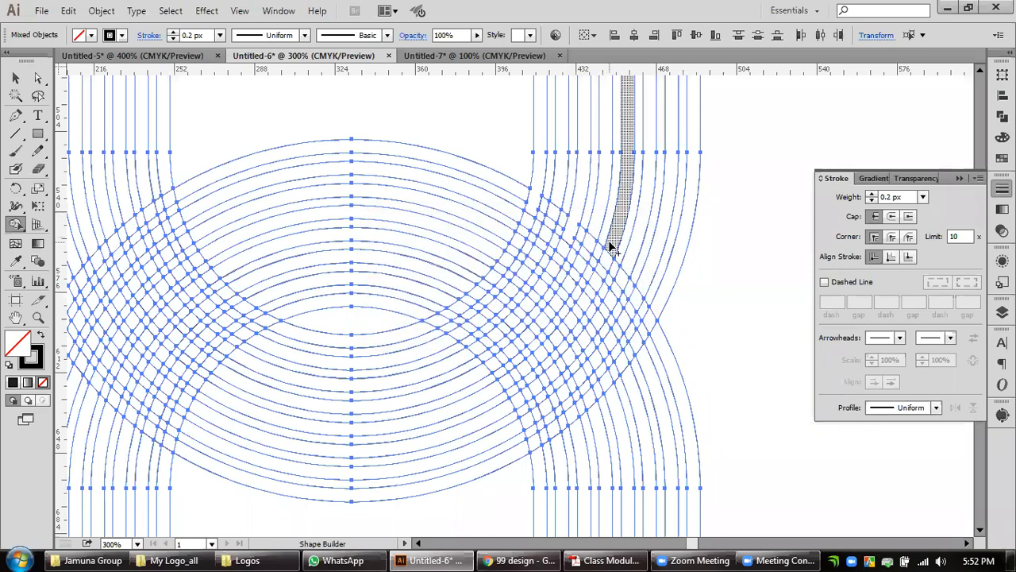
pyautogui.moveTo(612, 248); pyautogui.dragTo(601, 278)
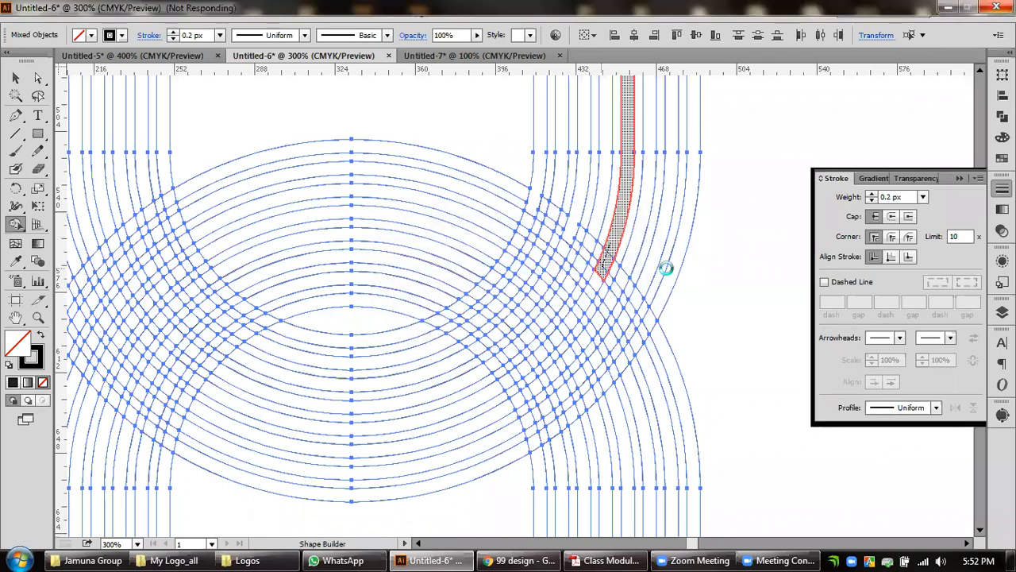
pyautogui.press('v')
pyautogui.click(16, 80)
pyautogui.hotkey('ctrl', '1')
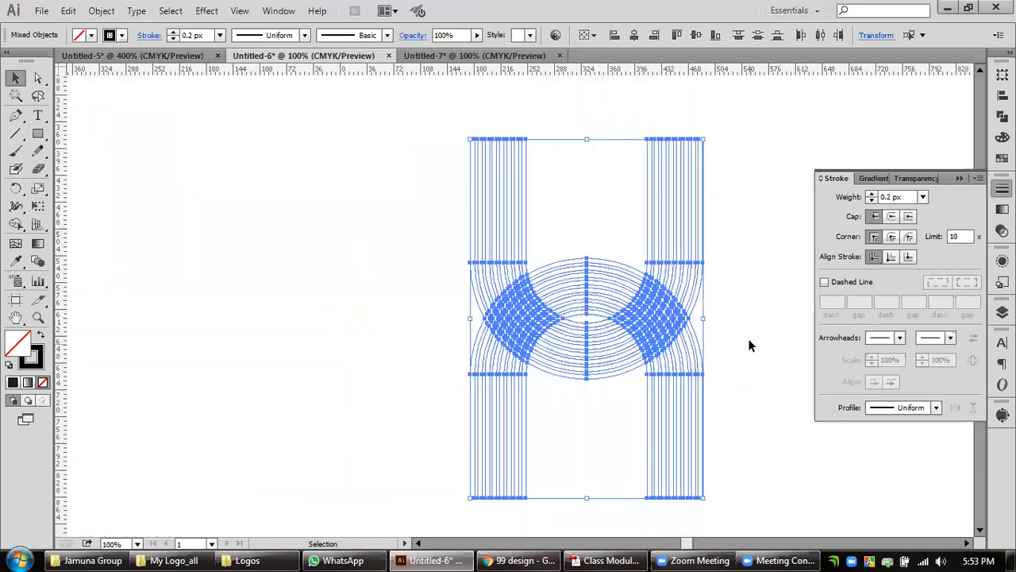
# Switch to the Untitled-7 document and delete the green circle and the interlocking striped rings.
pyautogui.scroll(-1, 748, 335)
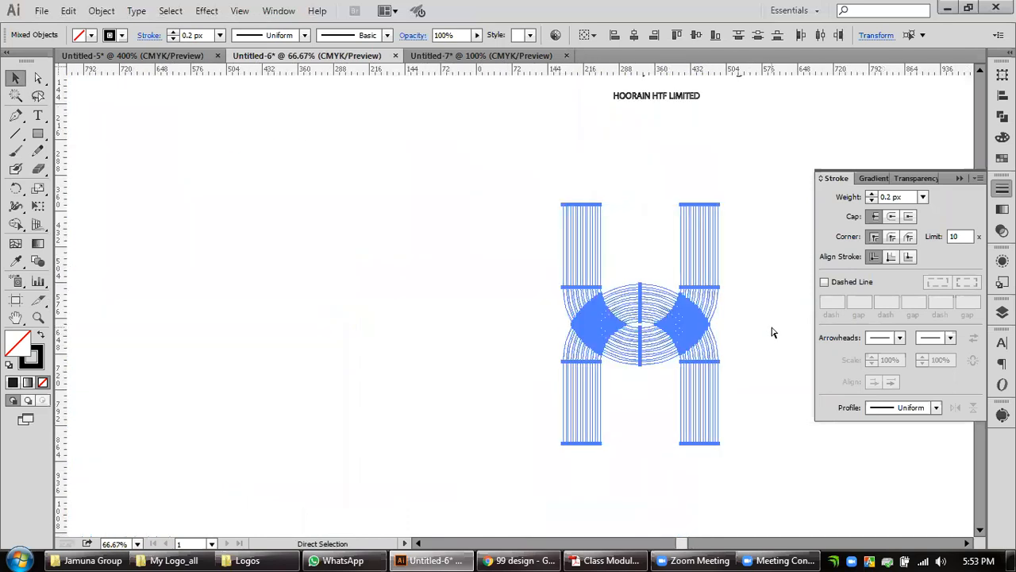
pyautogui.click(522, 60)
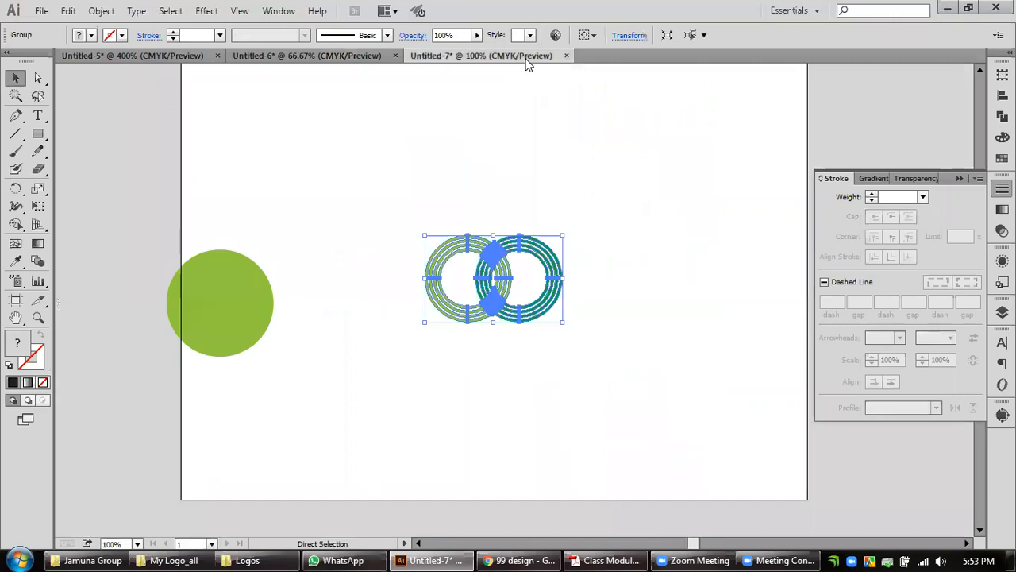
pyautogui.moveTo(637, 167); pyautogui.dragTo(140, 460)
pyautogui.press('Delete')
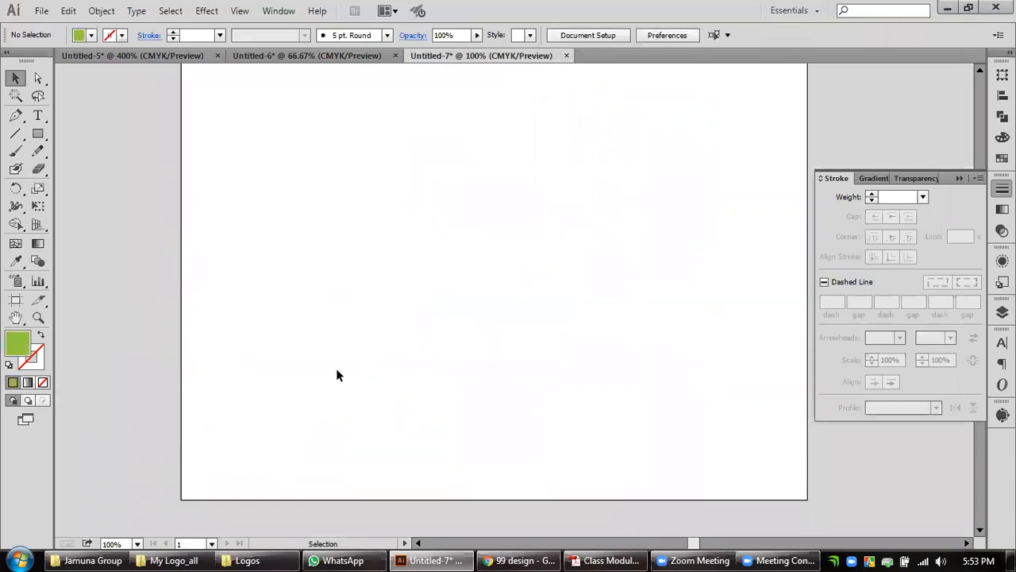
# Paste the overlapping striped U outlines onto the empty artboard and scale them proportionally from the centre to about 152 by 234 px.
pyautogui.hotkey('ctrl', 'v')
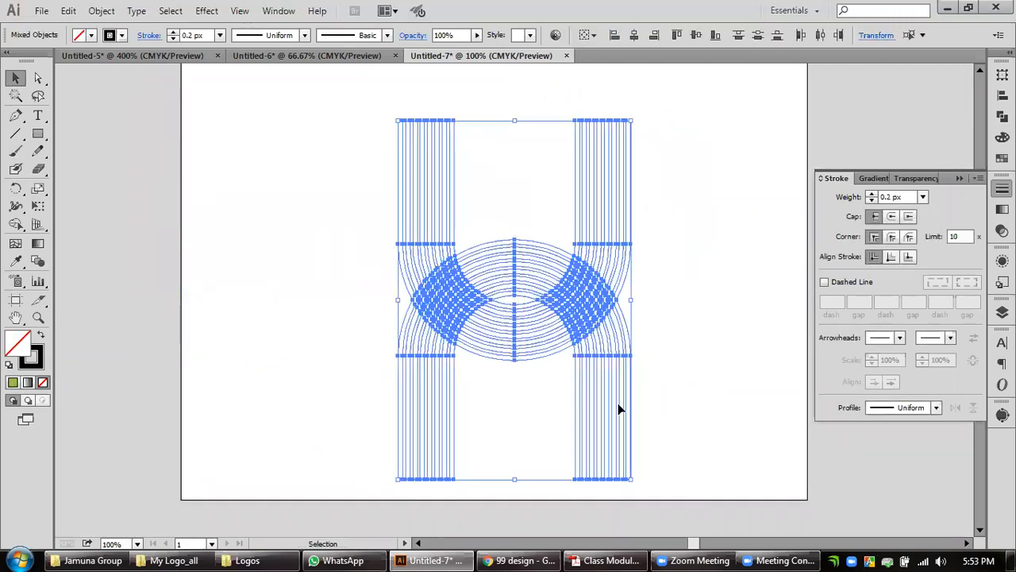
pyautogui.moveTo(632, 479); pyautogui.dragTo(572, 388)
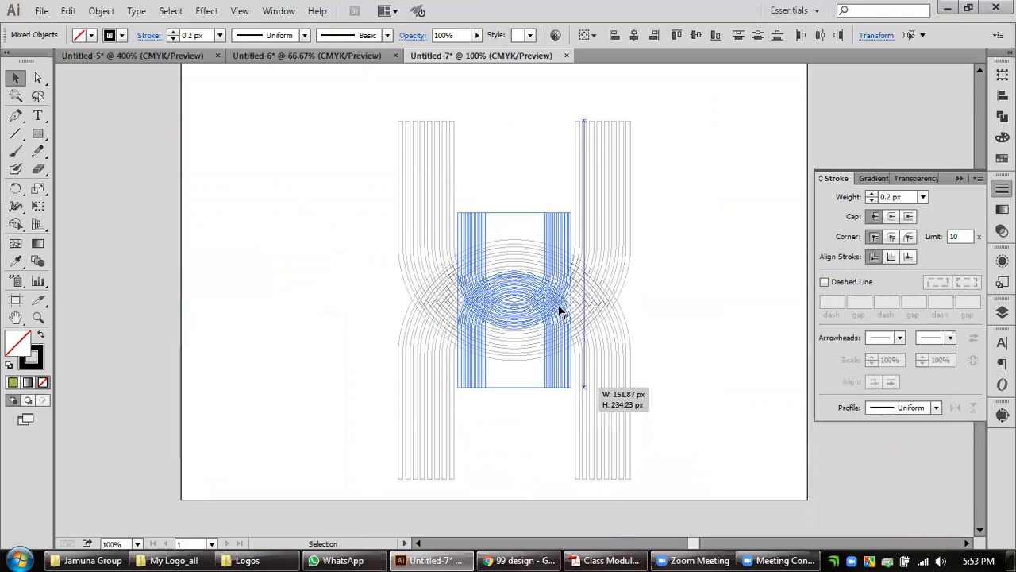
pyautogui.moveTo(559, 310); pyautogui.dragTo(557, 308)
pyautogui.scroll(3, 556, 309)
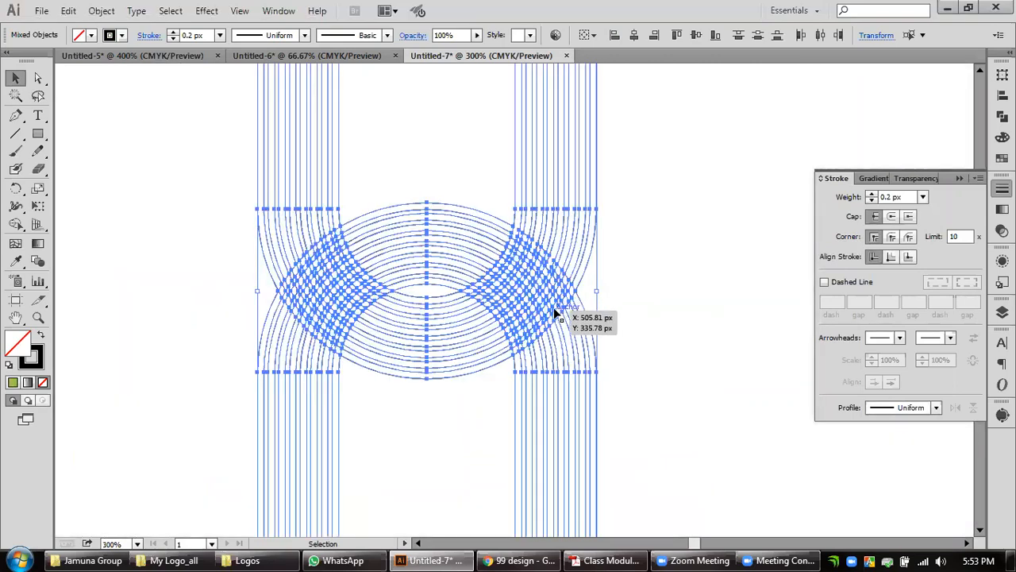
pyautogui.scroll(2, 553, 311)
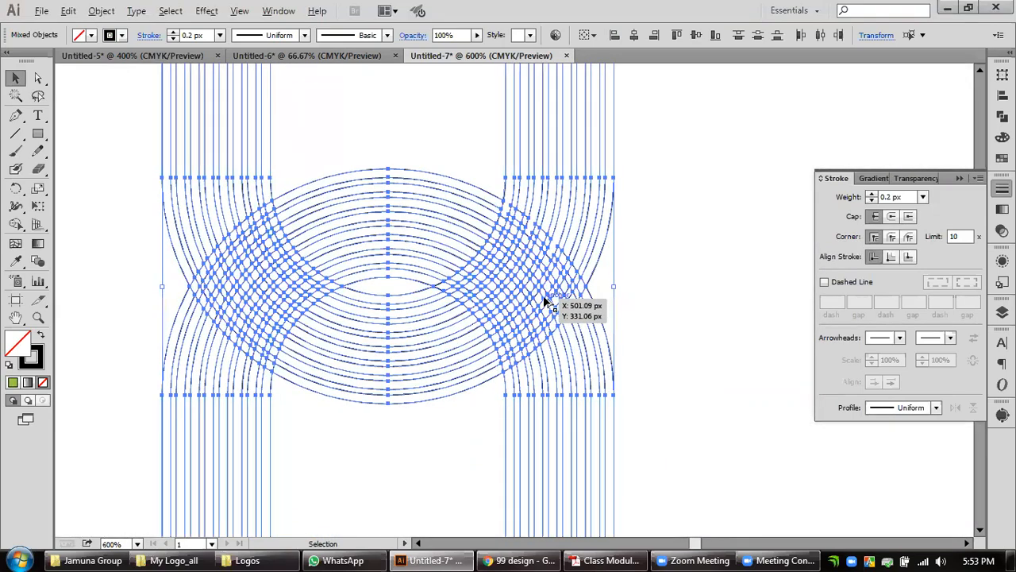
pyautogui.scroll(2, 556, 306)
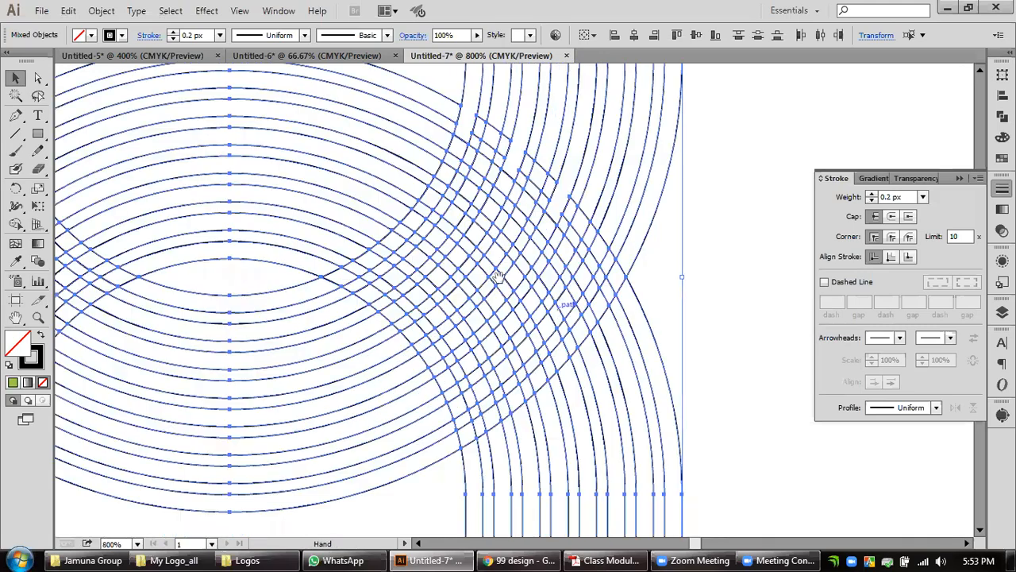
pyautogui.moveTo(543, 295); pyautogui.dragTo(538, 266)
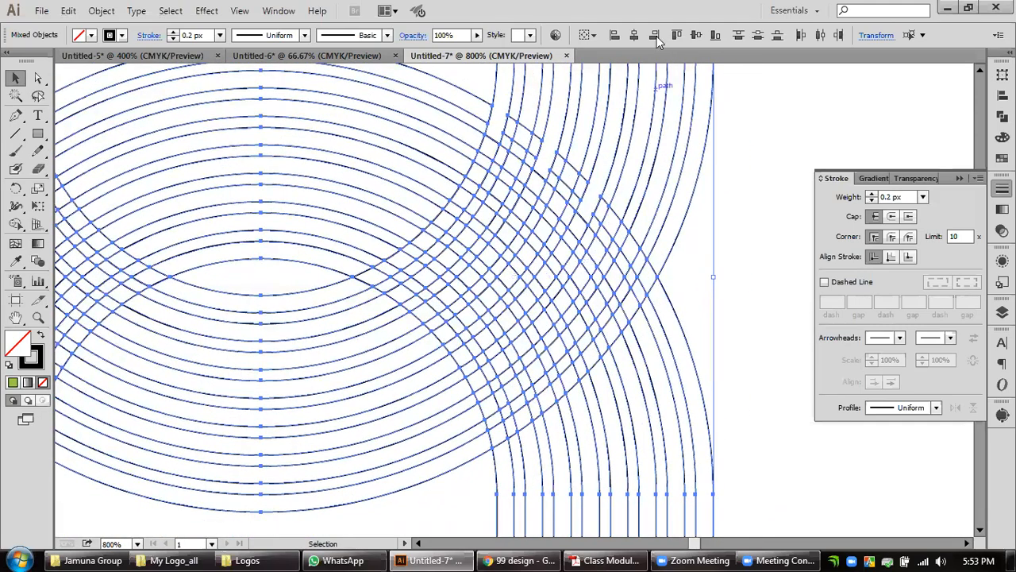
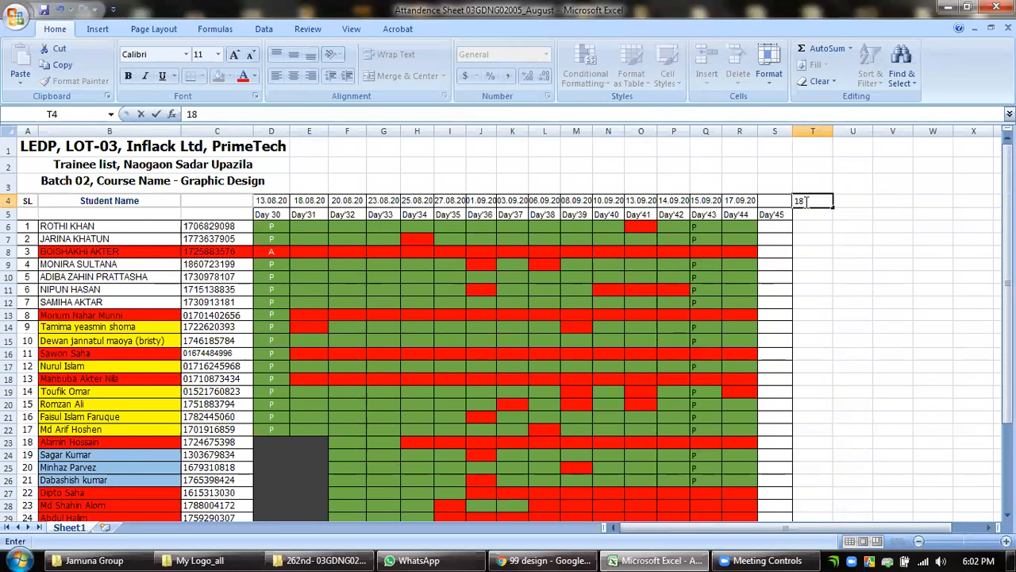
# Enter the date 19.09.20 in header cell T4 of the attendance sheet.
pyautogui.press('BackSpace')
pyautogui.write('9.06')
pyautogui.press('BackSpace')
pyautogui.write('9.20')
pyautogui.click(818, 212)
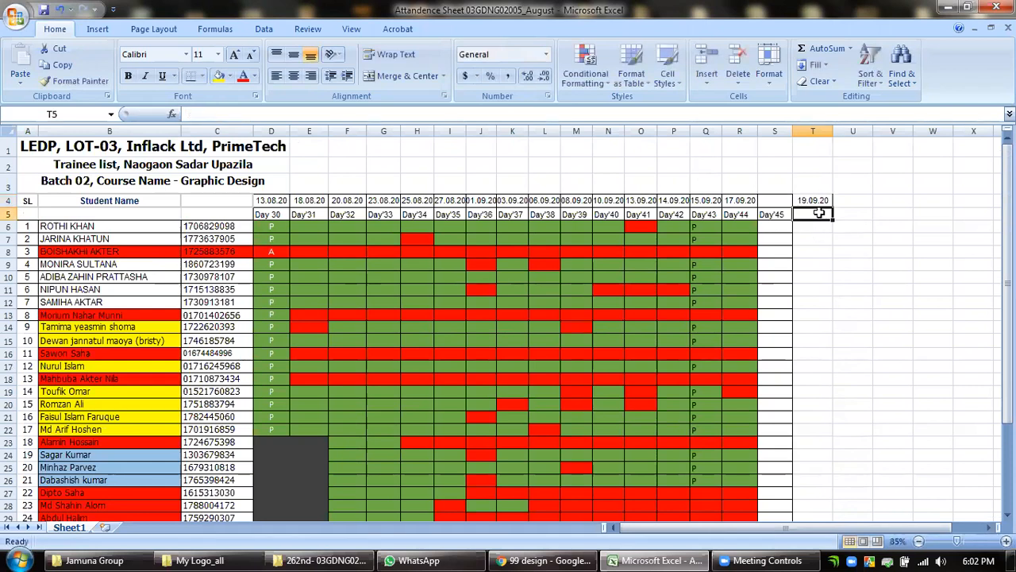
# Enter the label Day 46 in cell T5 below the new date.
pyautogui.doubleClick(818, 213)
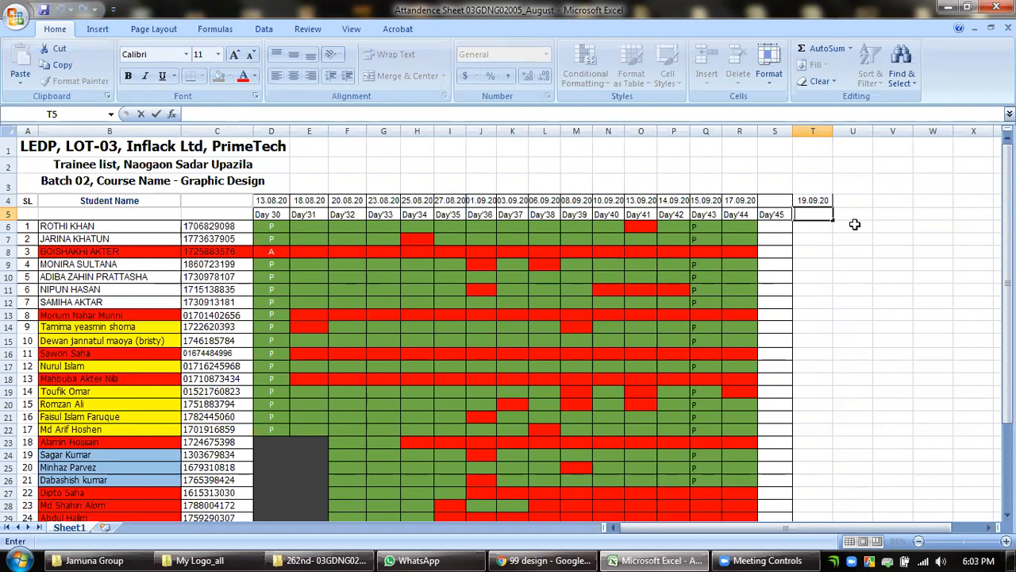
pyautogui.write('Day')
pyautogui.write('46')
pyautogui.click(803, 226)
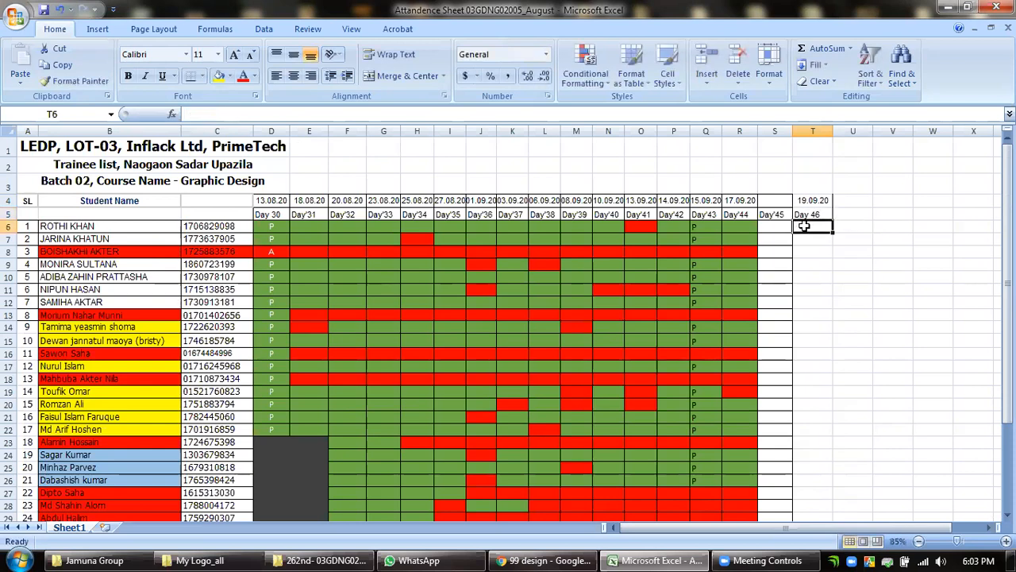
pyautogui.click(770, 226)
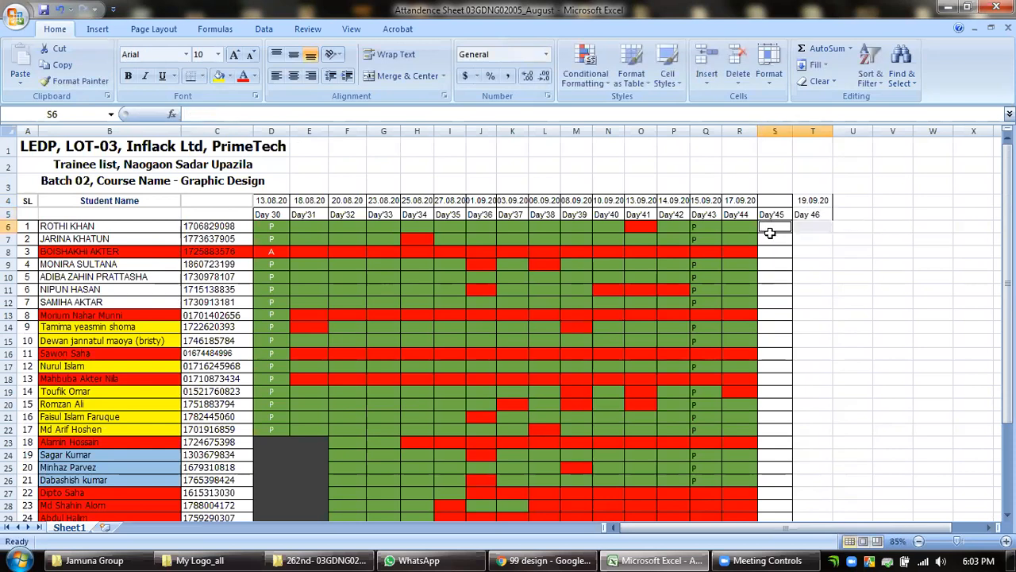
pyautogui.click(771, 238)
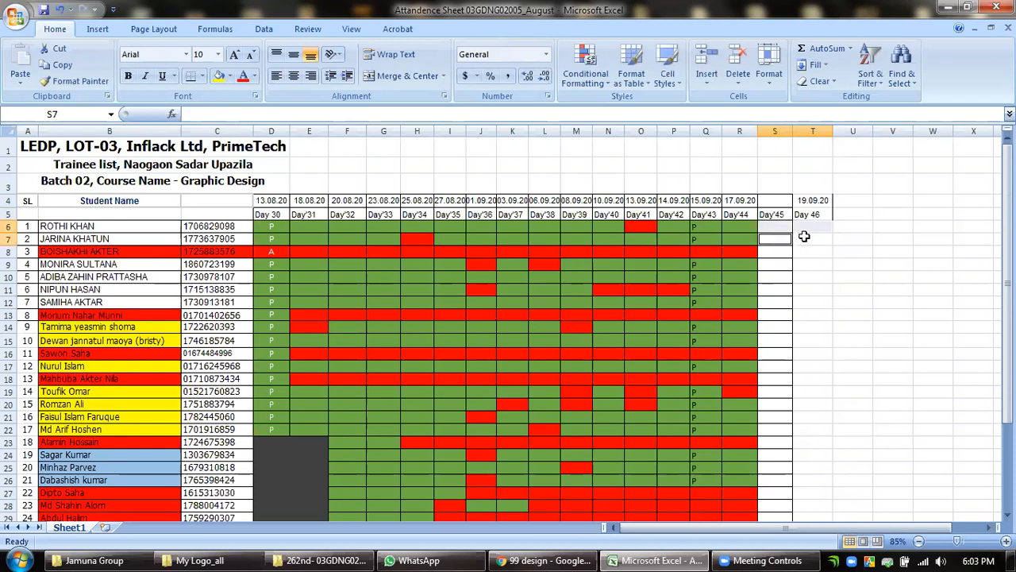
pyautogui.press('Up')
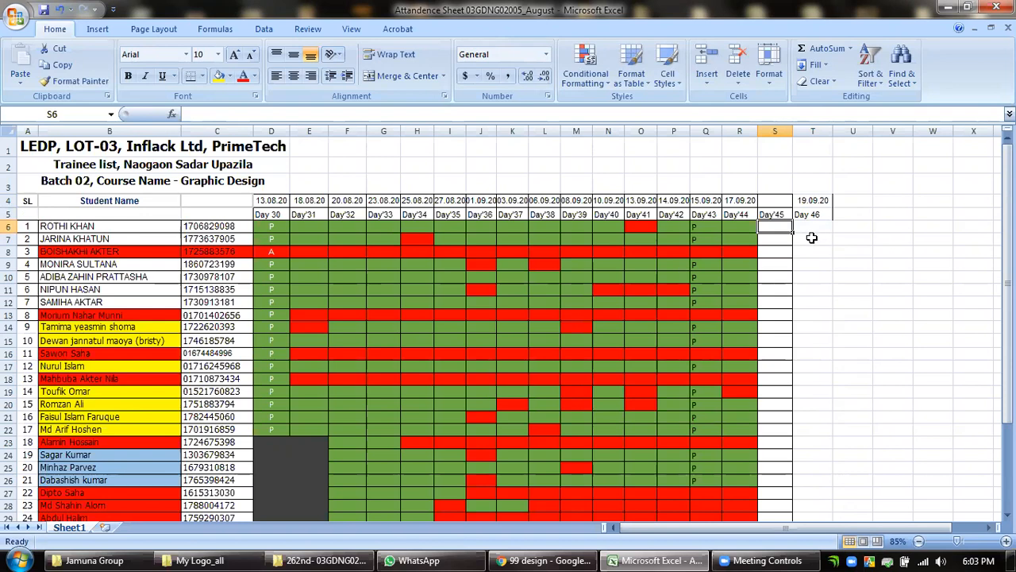
pyautogui.click(783, 238)
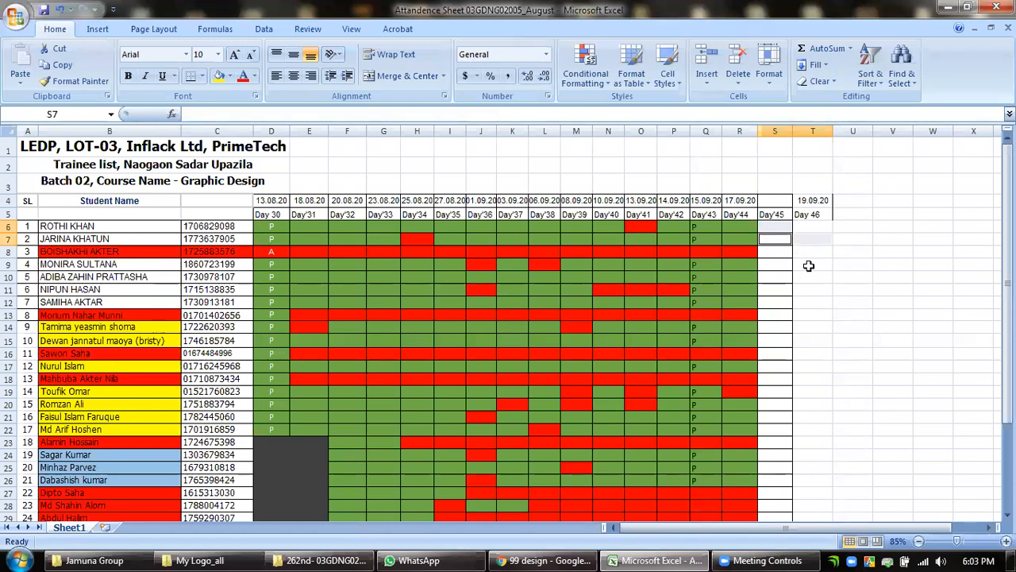
pyautogui.click(808, 265)
pyautogui.click(782, 265)
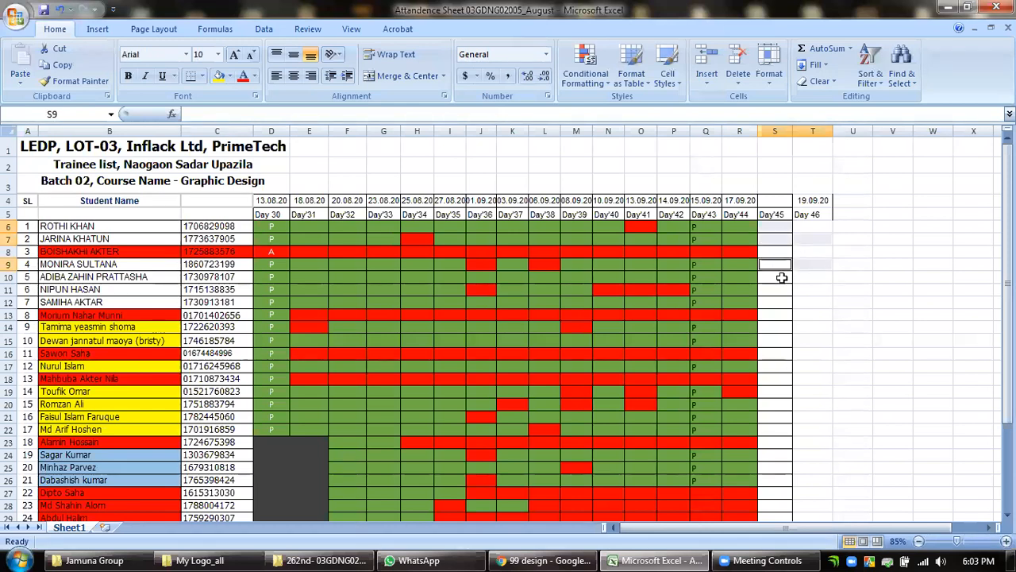
pyautogui.click(781, 277)
pyautogui.click(802, 277)
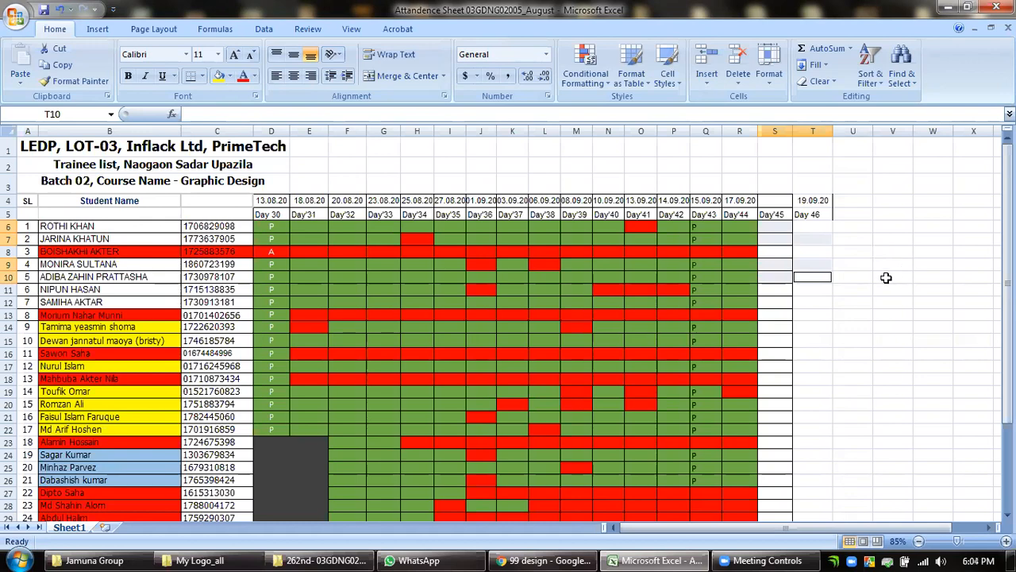
pyautogui.scroll(-4, 880, 288)
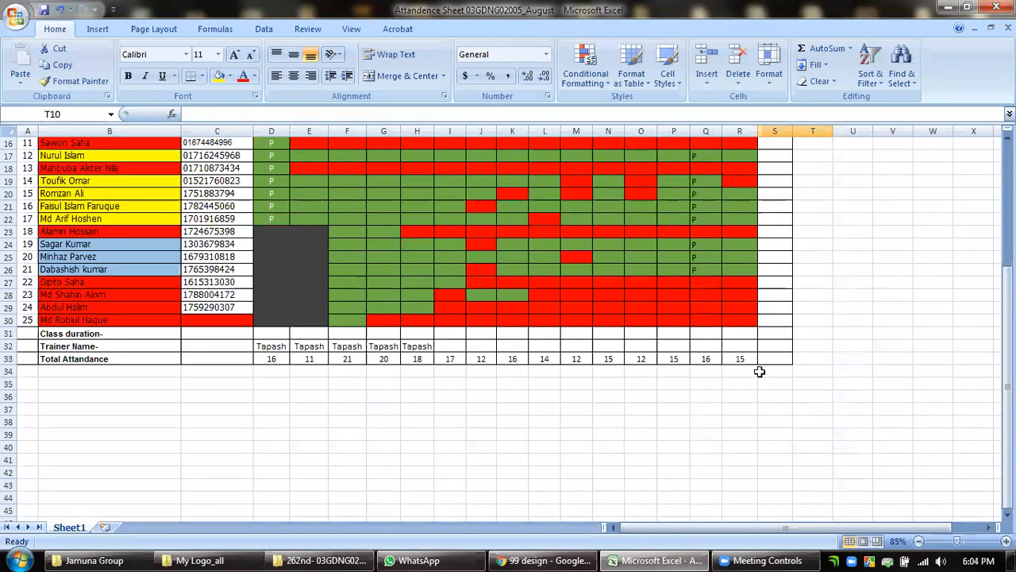
pyautogui.scroll(4, 832, 360)
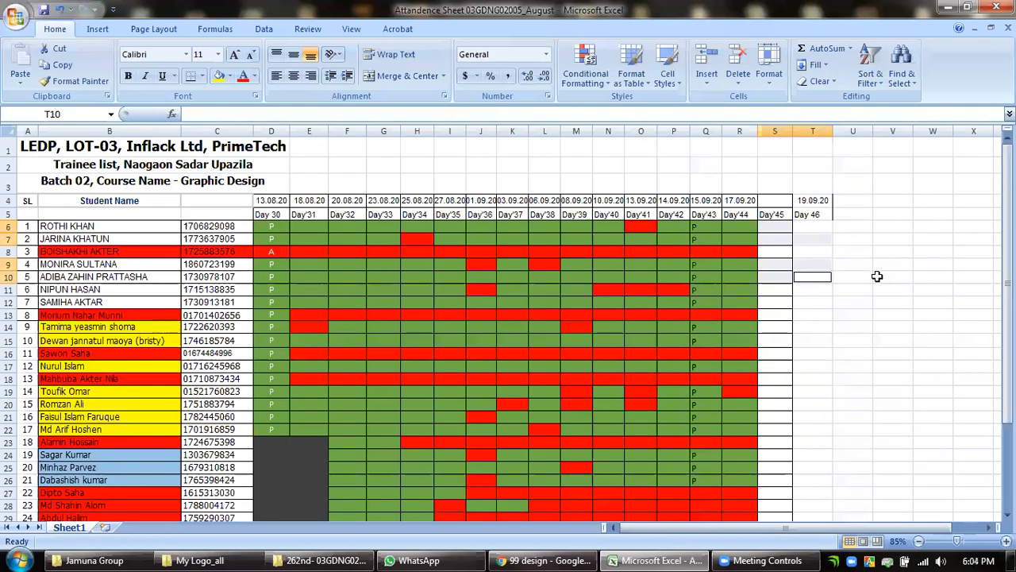
pyautogui.click(848, 229)
# Move the date 19.09.20 from T4 to S4, above the Day'45 label.
pyautogui.doubleClick(826, 201)
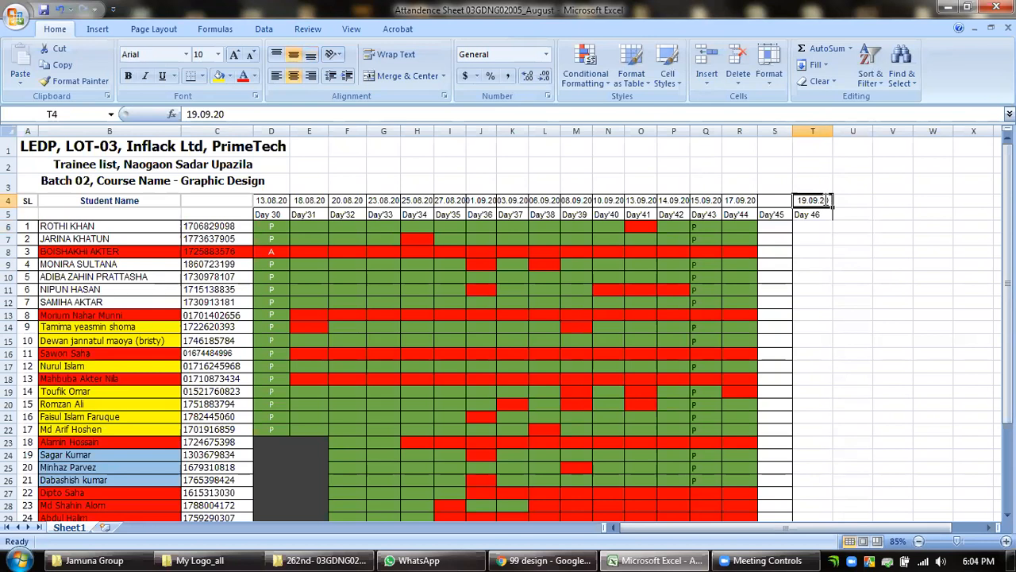
pyautogui.doubleClick(838, 201)
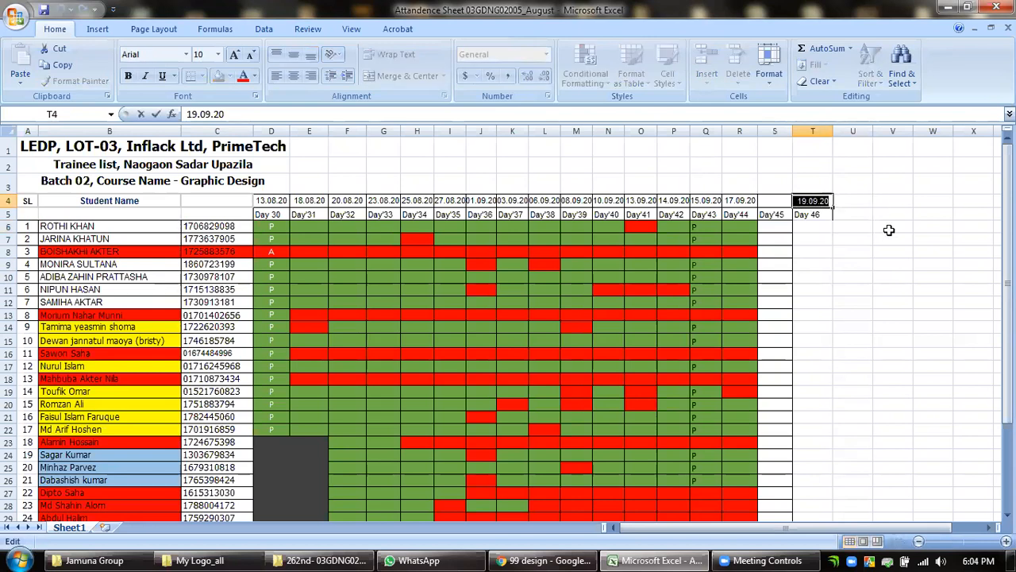
pyautogui.hotkey('ctrl', 'x')
pyautogui.doubleClick(776, 201)
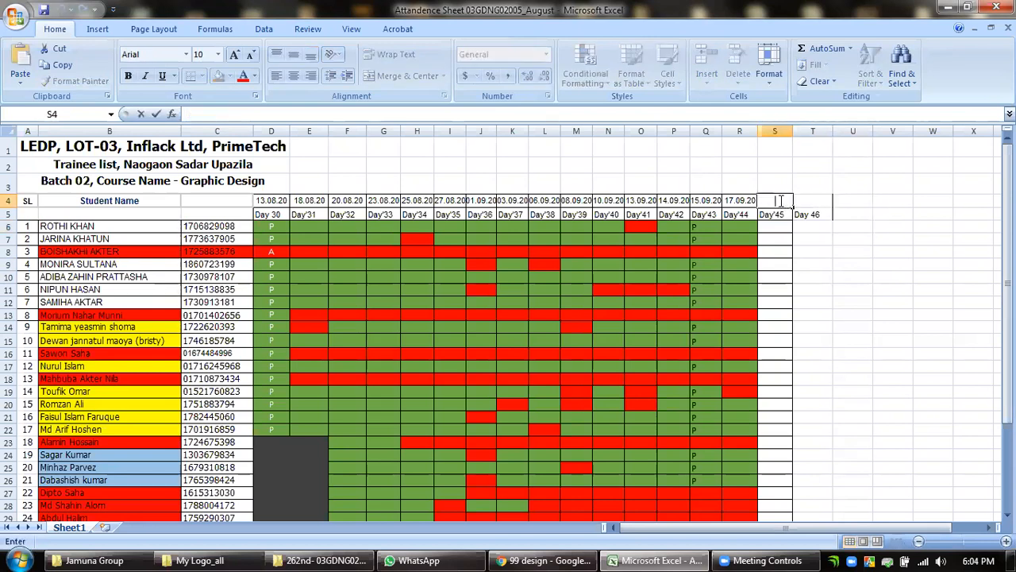
pyautogui.hotkey('ctrl', 'v')
pyautogui.click(801, 235)
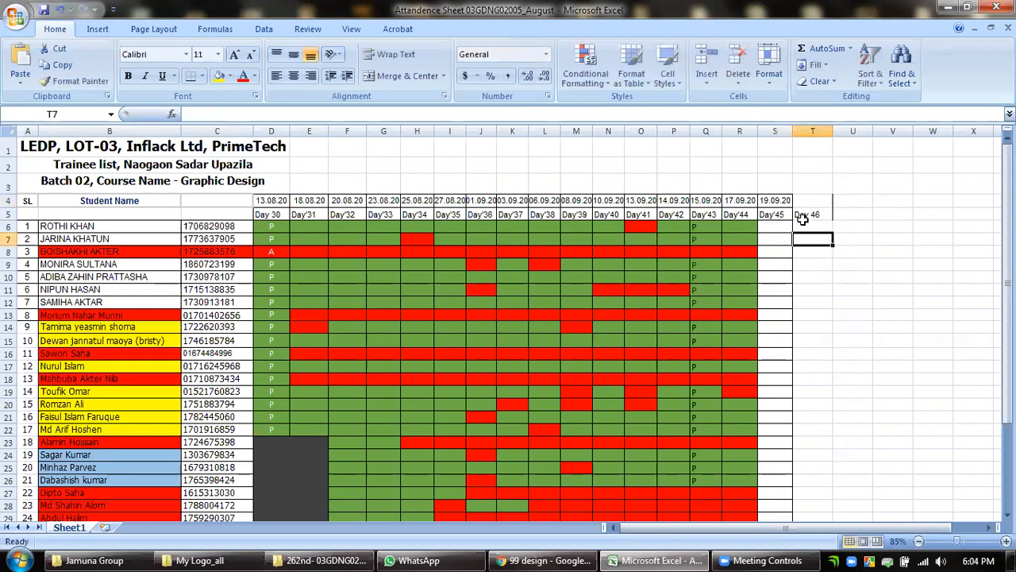
# Delete the Day 46 label from cell T5.
pyautogui.click(796, 215)
pyautogui.doubleClick(796, 214)
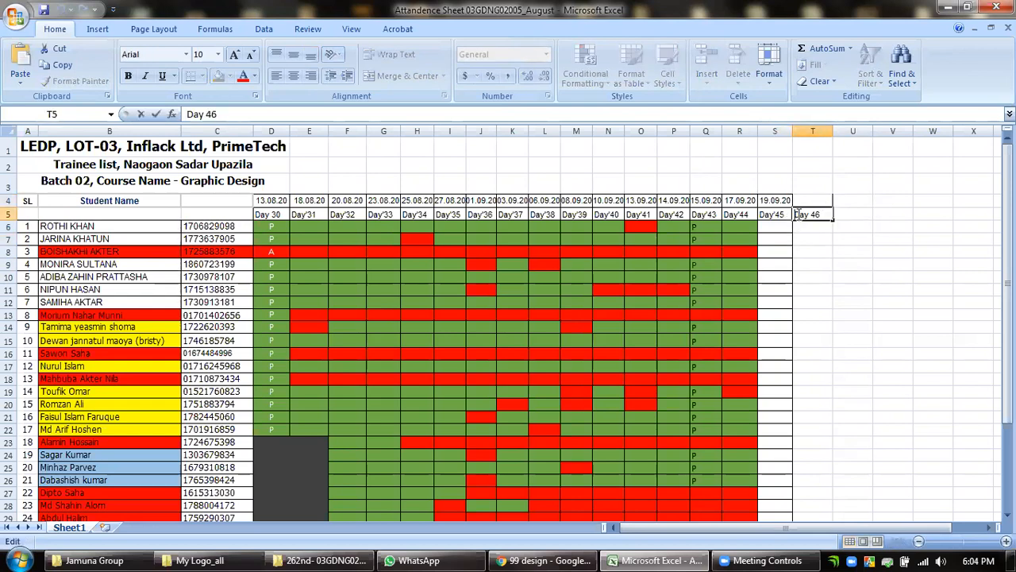
pyautogui.moveTo(796, 214); pyautogui.dragTo(985, 214)
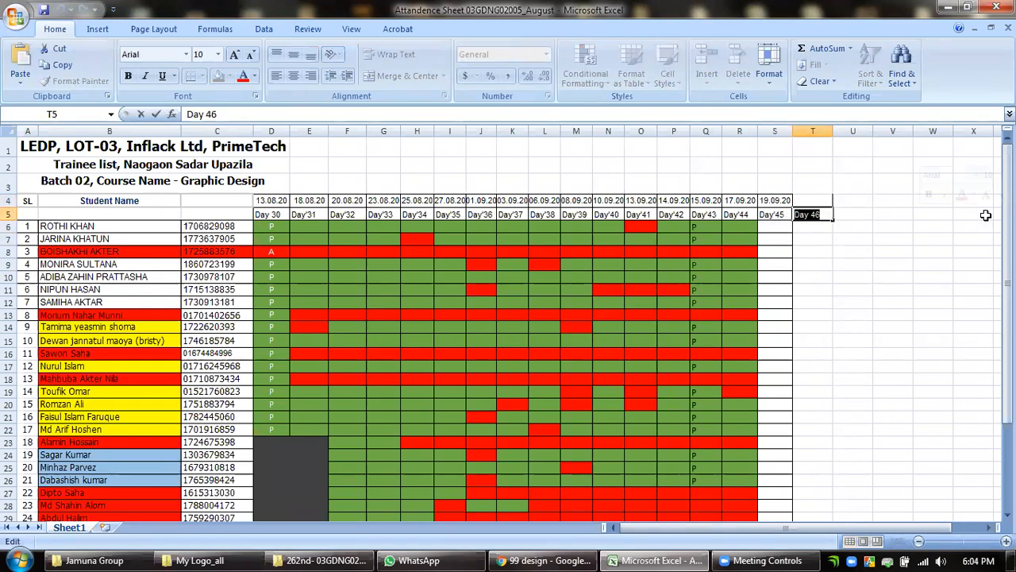
pyautogui.press('BackSpace')
pyautogui.click(851, 251)
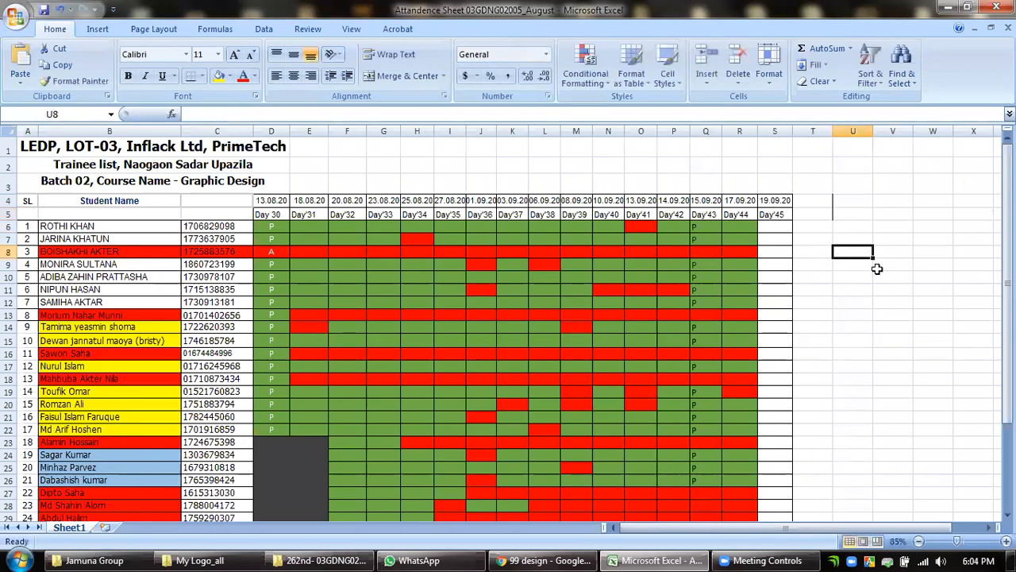
pyautogui.click(782, 229)
pyautogui.click(782, 238)
pyautogui.click(774, 263)
pyautogui.click(776, 277)
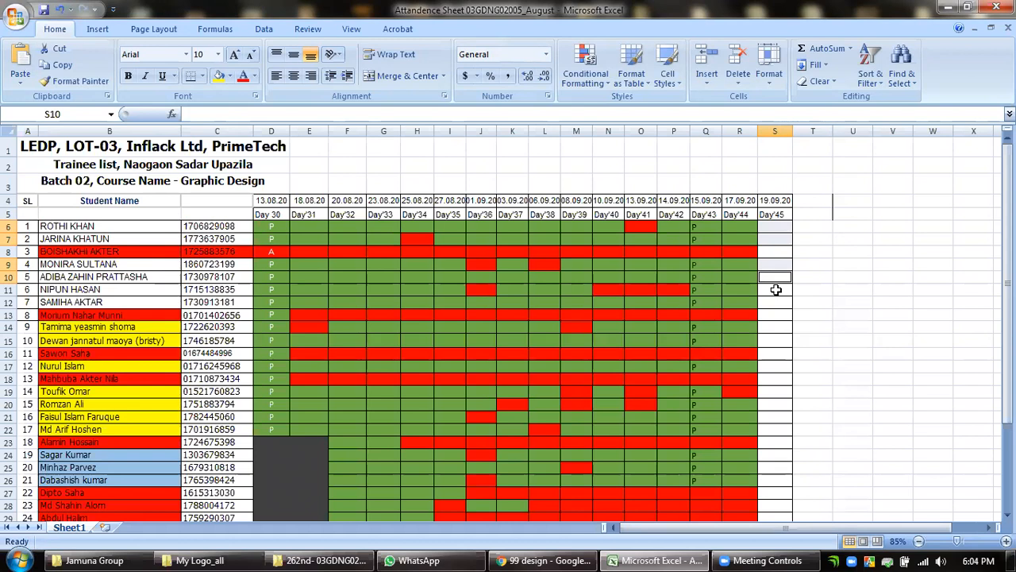
pyautogui.click(776, 289)
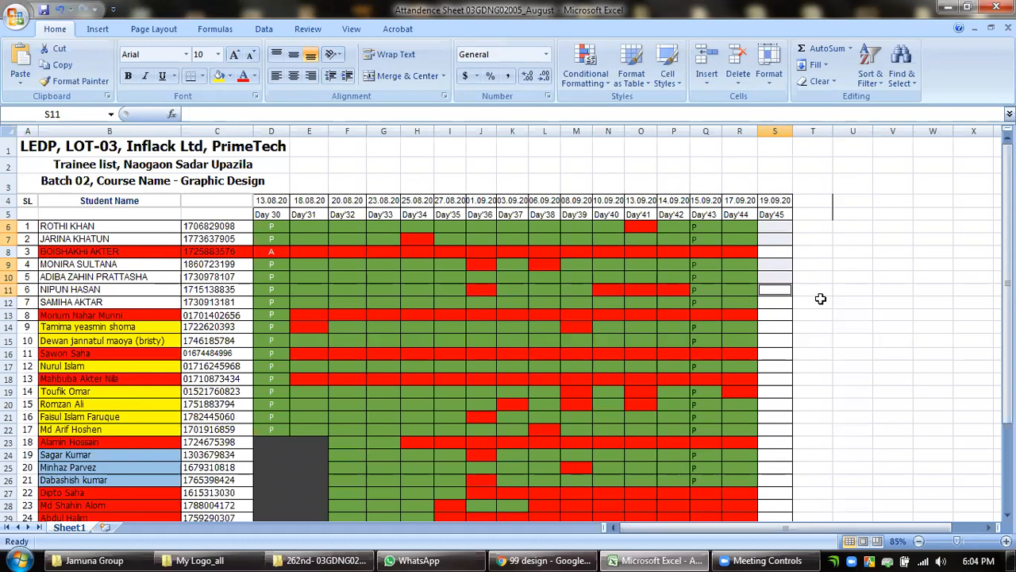
pyautogui.click(778, 304)
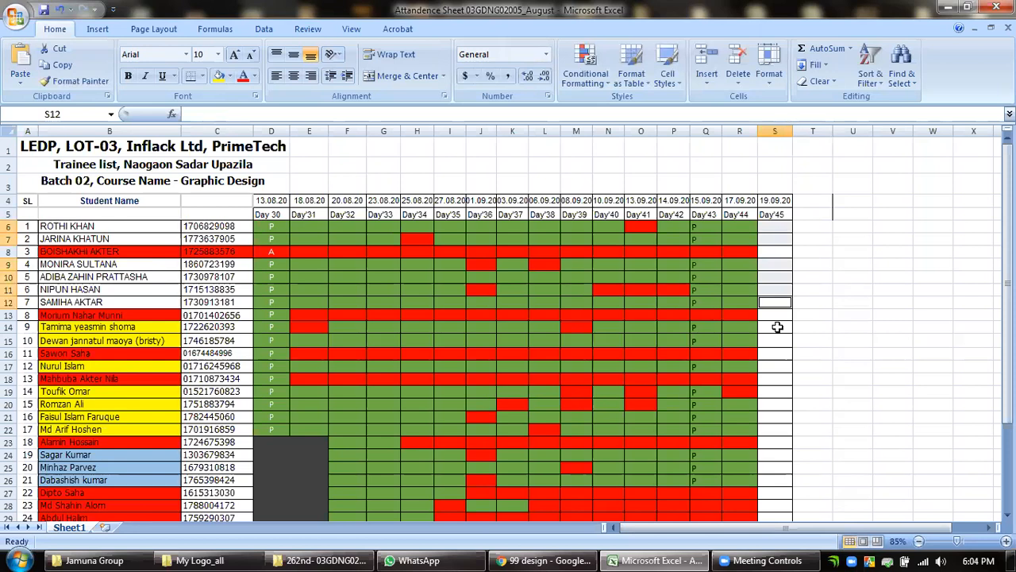
pyautogui.click(778, 327)
pyautogui.click(776, 343)
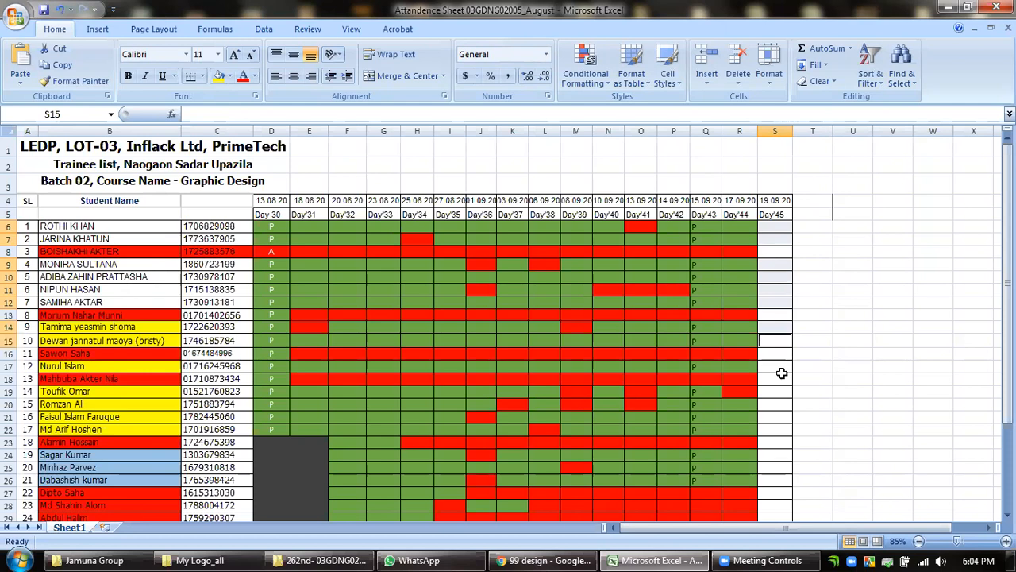
pyautogui.click(768, 365)
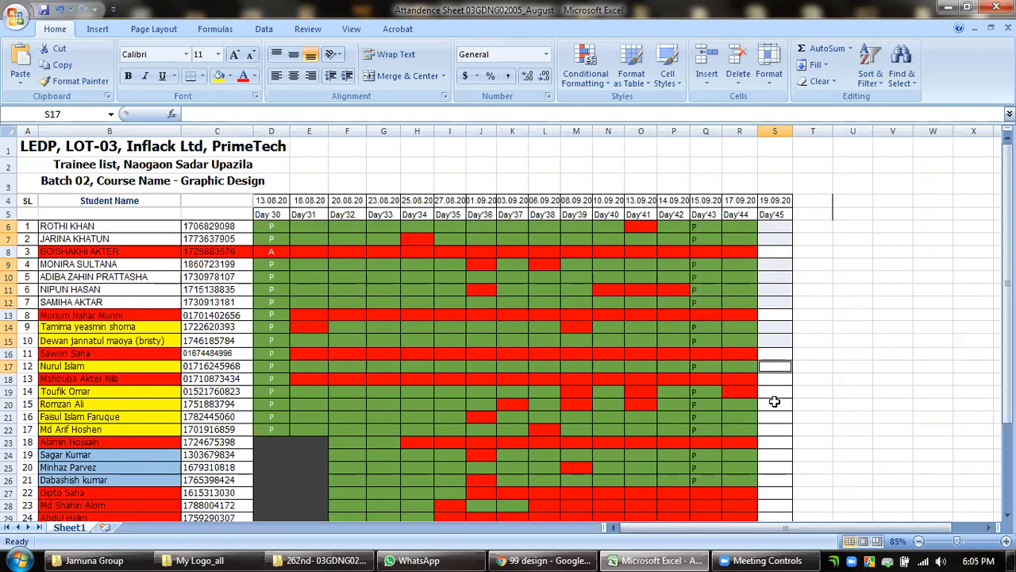
pyautogui.click(774, 403)
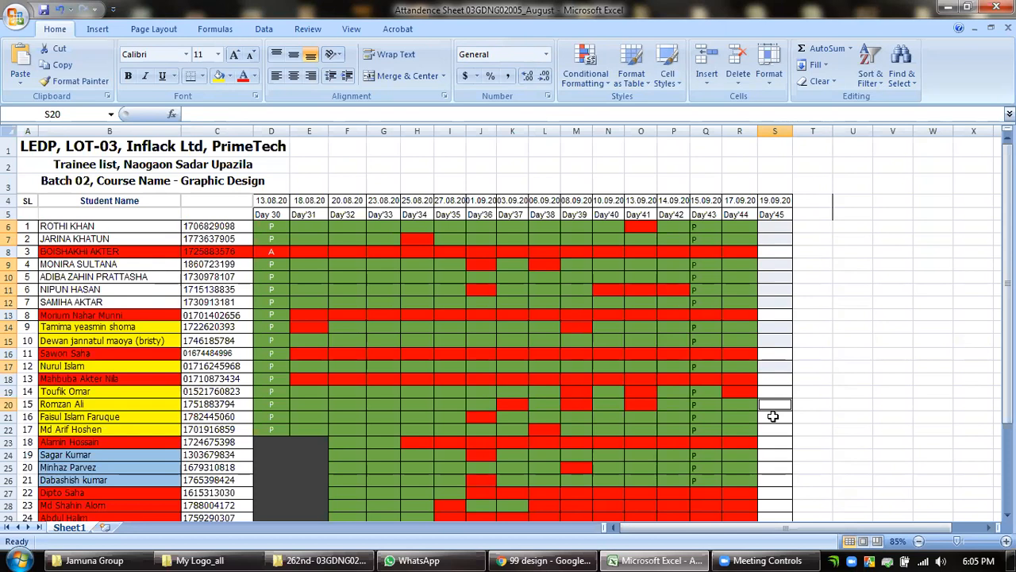
pyautogui.click(773, 560)
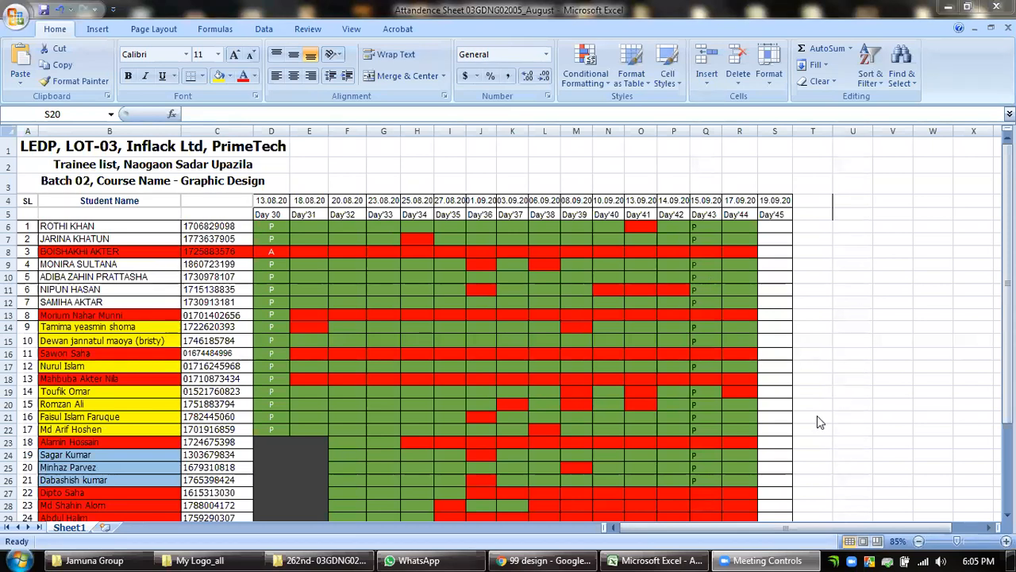
pyautogui.click(1006, 303)
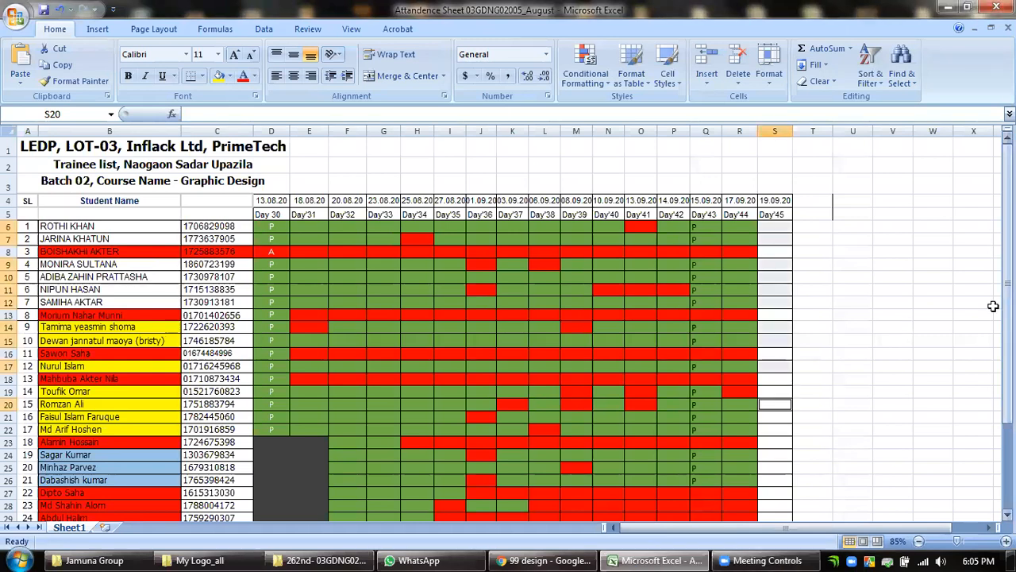
pyautogui.click(781, 392)
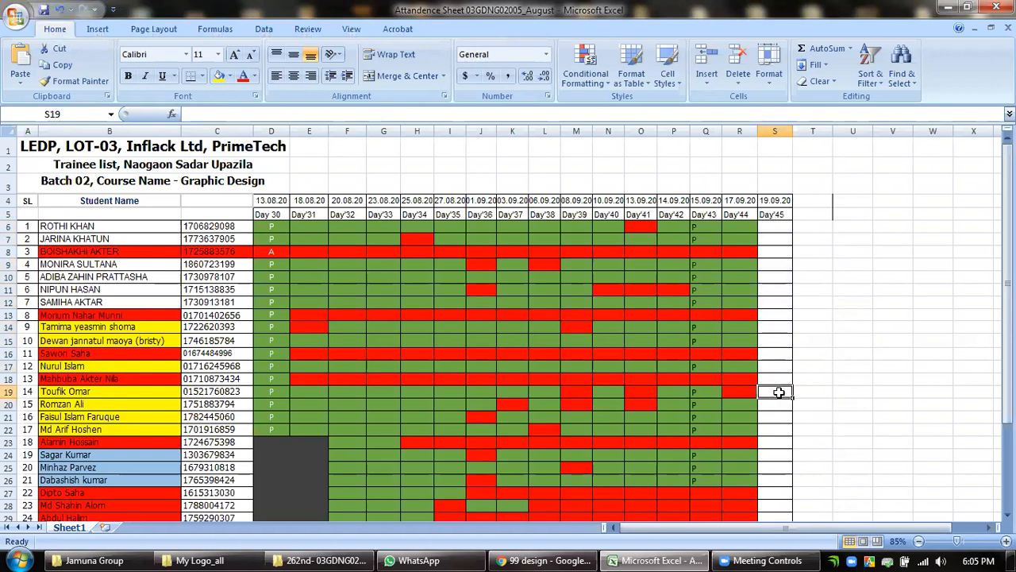
# Fill the Day'45 cells S6, S7, S9 to S12, S14, S15 and S17 green to mark those students present.
pyautogui.click(776, 238)
pyautogui.click(781, 264)
pyautogui.click(777, 278)
pyautogui.click(775, 291)
pyautogui.click(774, 303)
pyautogui.click(774, 323)
pyautogui.click(774, 340)
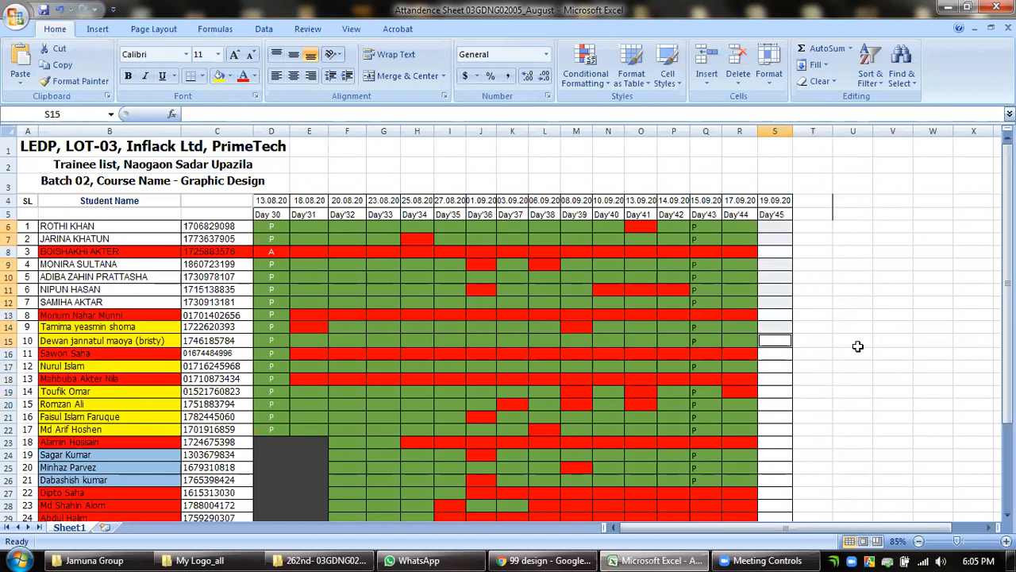
pyautogui.click(229, 76)
pyautogui.click(331, 108)
pyautogui.click(813, 339)
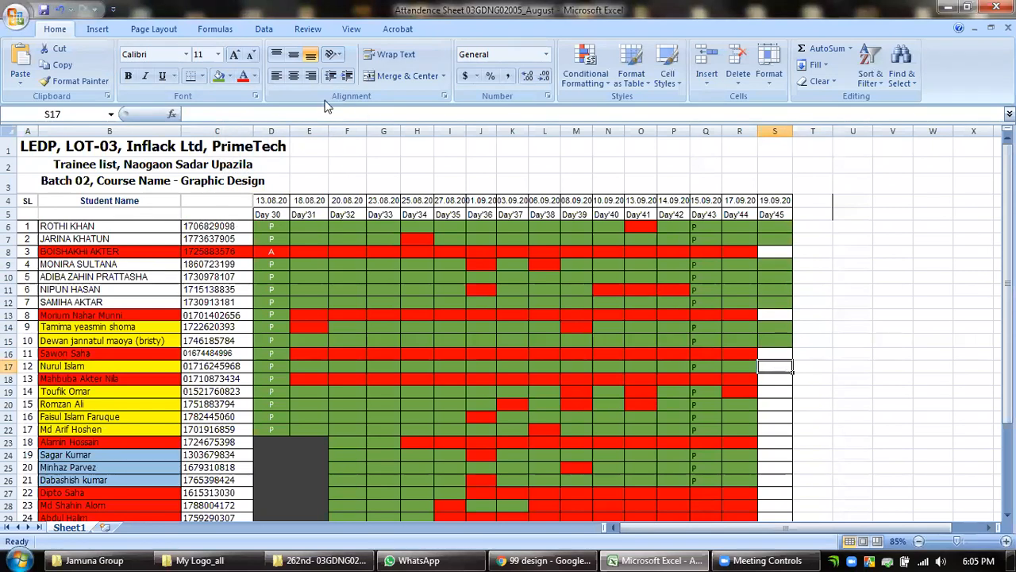
pyautogui.click(219, 75)
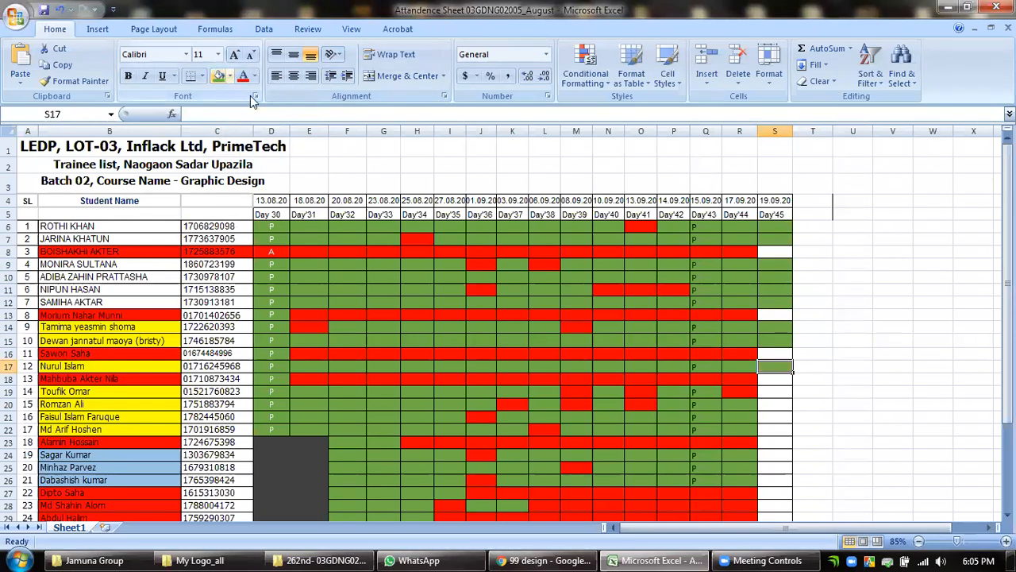
# Fill the Day'45 cells S21, S22 and S24 to S26 green to mark those students present.
pyautogui.click(770, 416)
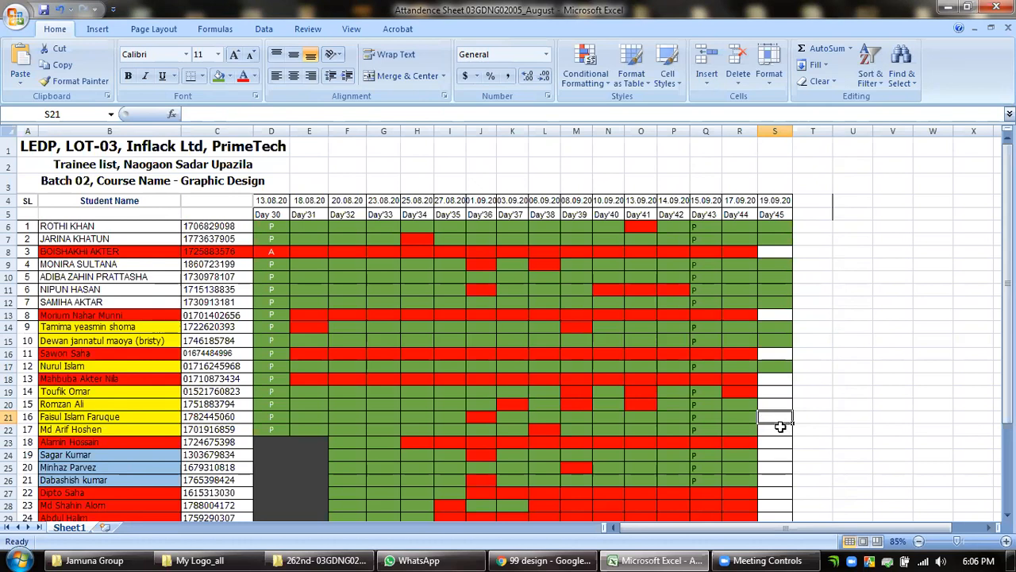
pyautogui.click(780, 428)
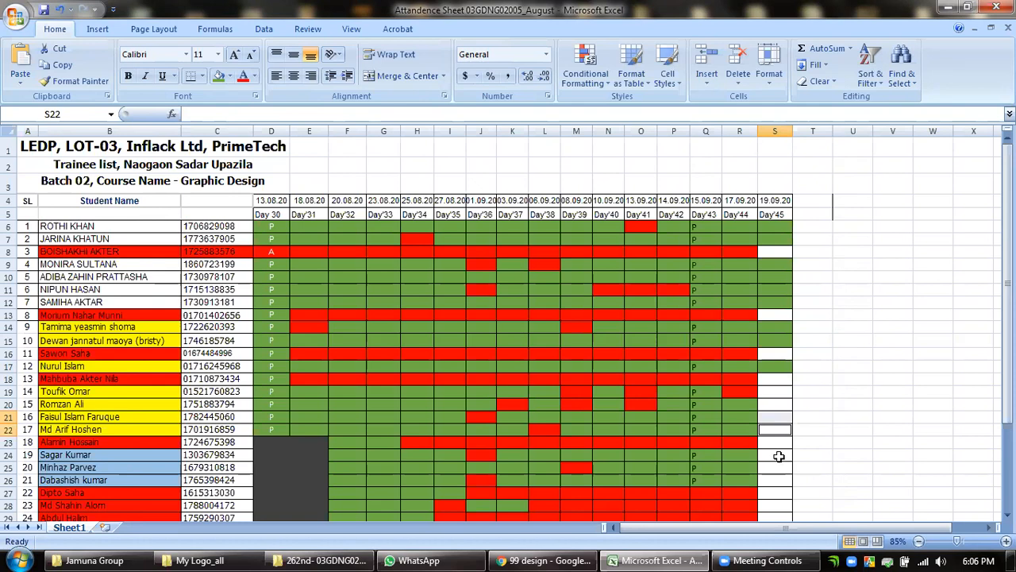
pyautogui.click(779, 455)
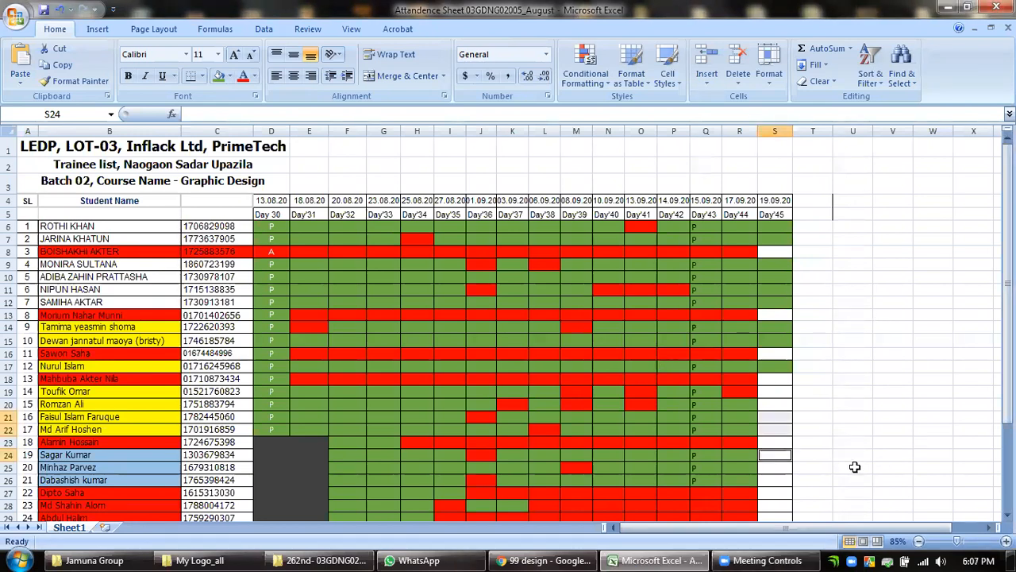
pyautogui.click(782, 467)
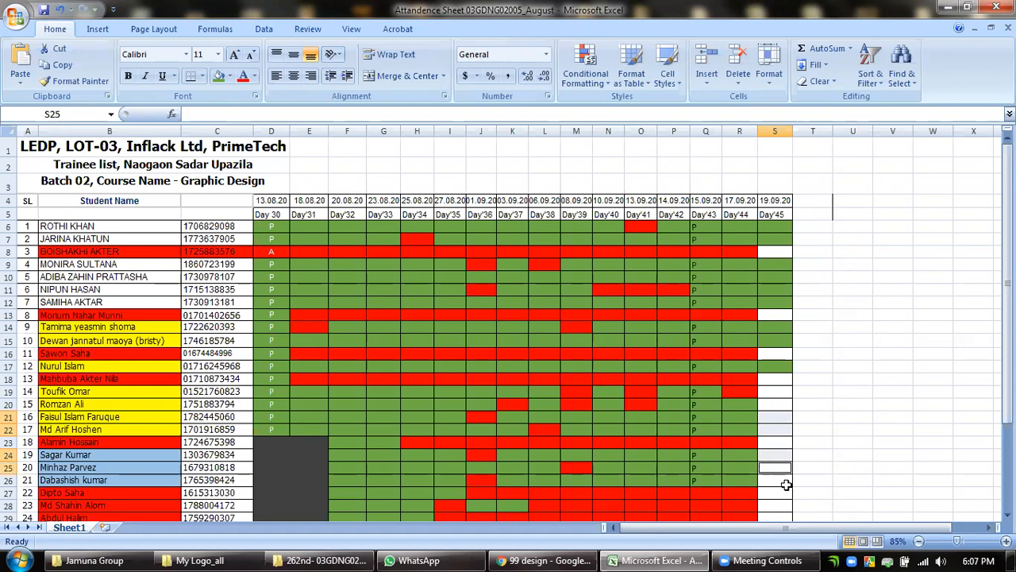
pyautogui.scroll(-2, 803, 476)
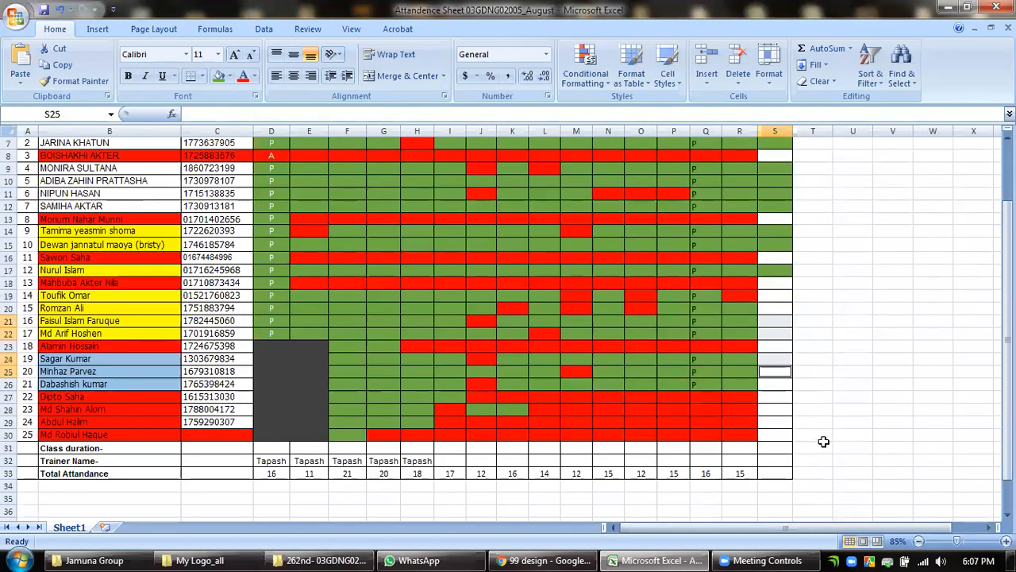
pyautogui.scroll(1, 816, 443)
pyautogui.click(774, 423)
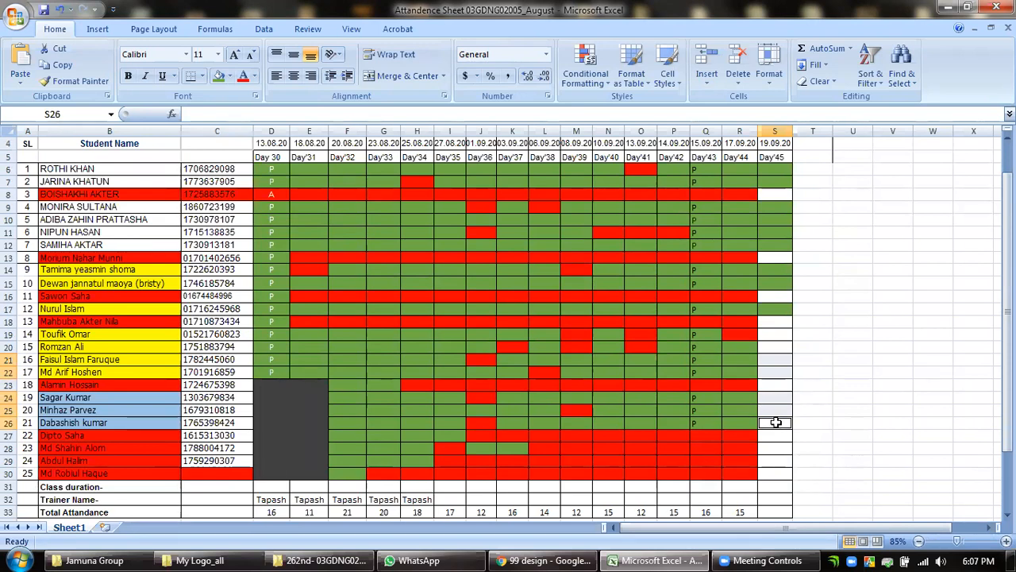
pyautogui.click(229, 76)
pyautogui.click(329, 107)
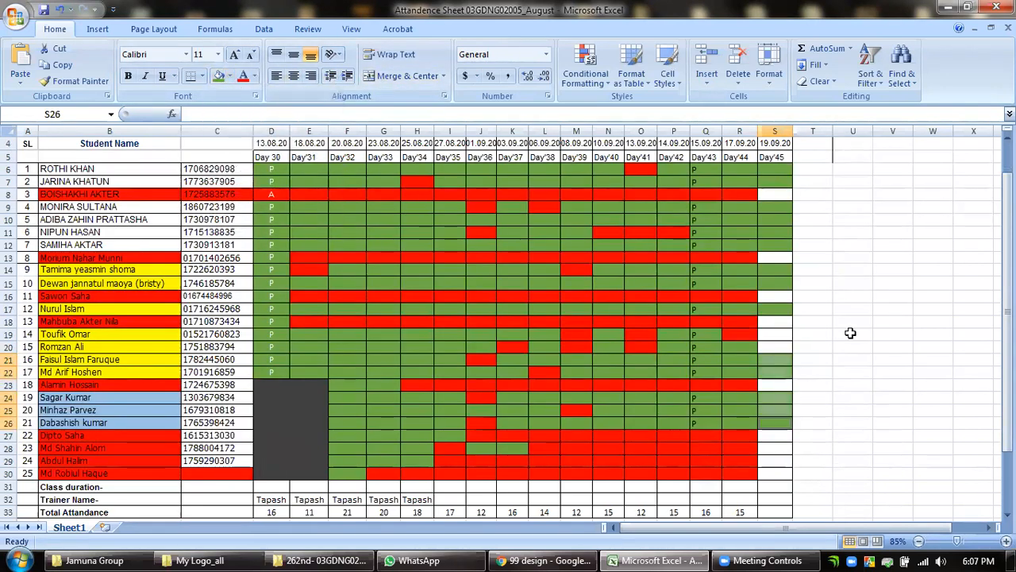
# Go through the green Day'45 cells from S6 to S26 one by one to count the students present.
pyautogui.scroll(1, 868, 447)
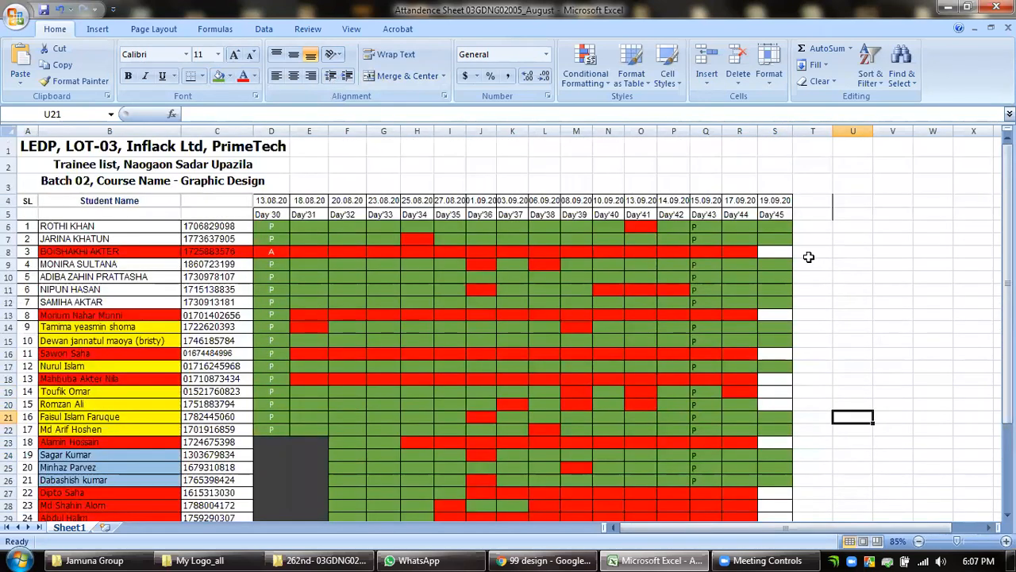
pyautogui.click(784, 225)
pyautogui.click(783, 239)
pyautogui.click(783, 264)
pyautogui.click(783, 278)
pyautogui.click(782, 289)
pyautogui.click(775, 302)
pyautogui.click(776, 327)
pyautogui.click(774, 339)
pyautogui.click(771, 367)
pyautogui.click(778, 417)
pyautogui.click(779, 433)
pyautogui.click(778, 456)
pyautogui.click(778, 467)
pyautogui.click(782, 480)
# Enter 14 as the Day'45 total attendance in cell S33.
pyautogui.scroll(-4, 838, 434)
pyautogui.doubleClick(785, 398)
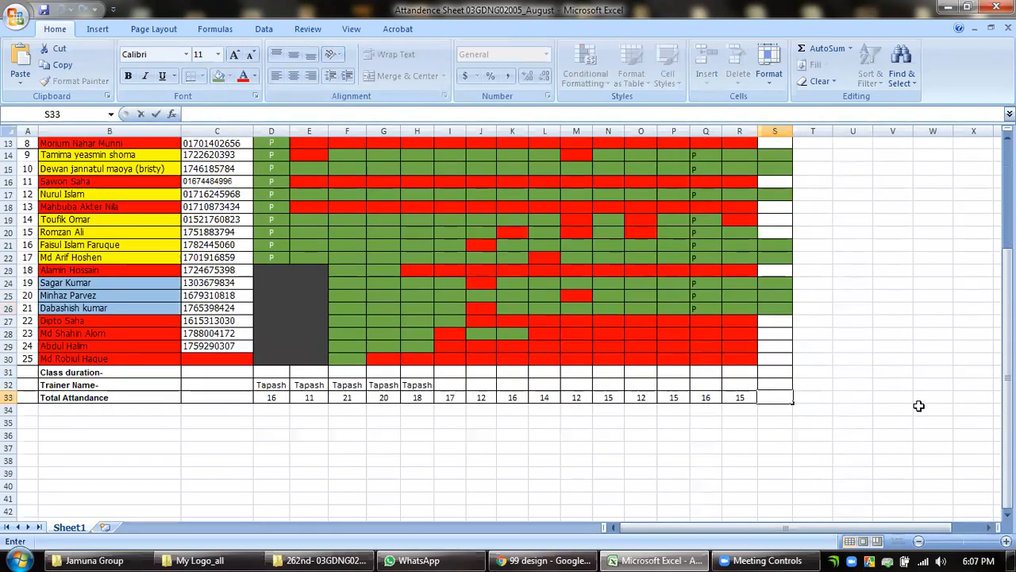
pyautogui.write('14')
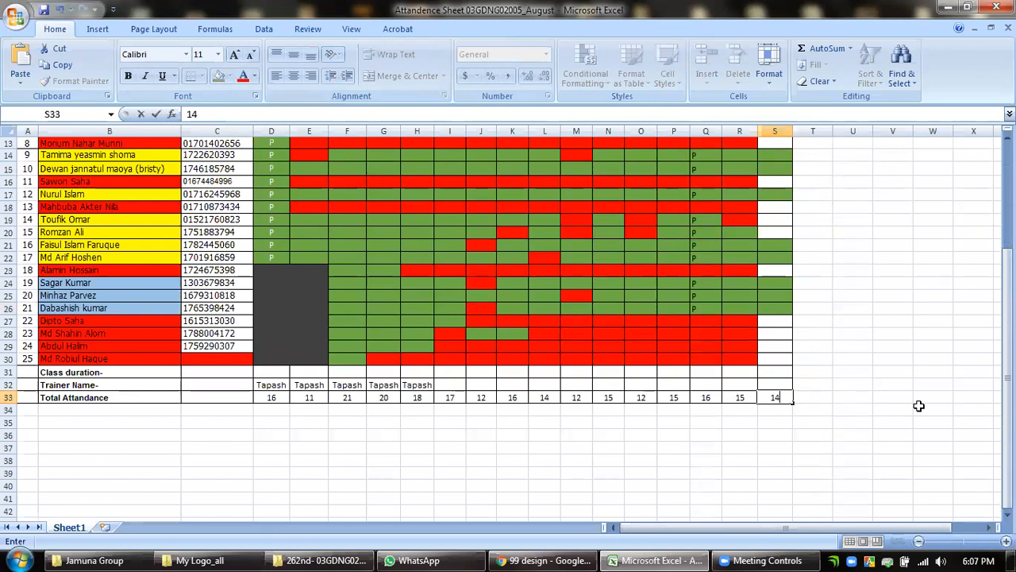
pyautogui.click(919, 405)
# Fill the Day'45 cells S27 to S30 orange.
pyautogui.moveTo(773, 321); pyautogui.dragTo(776, 358)
pyautogui.click(230, 77)
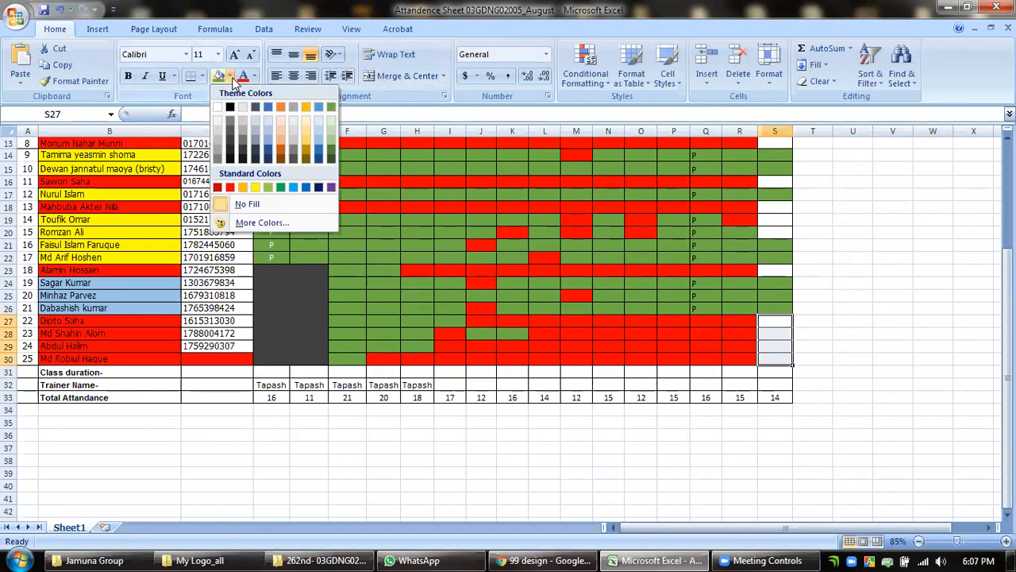
pyautogui.click(280, 107)
pyautogui.click(775, 271)
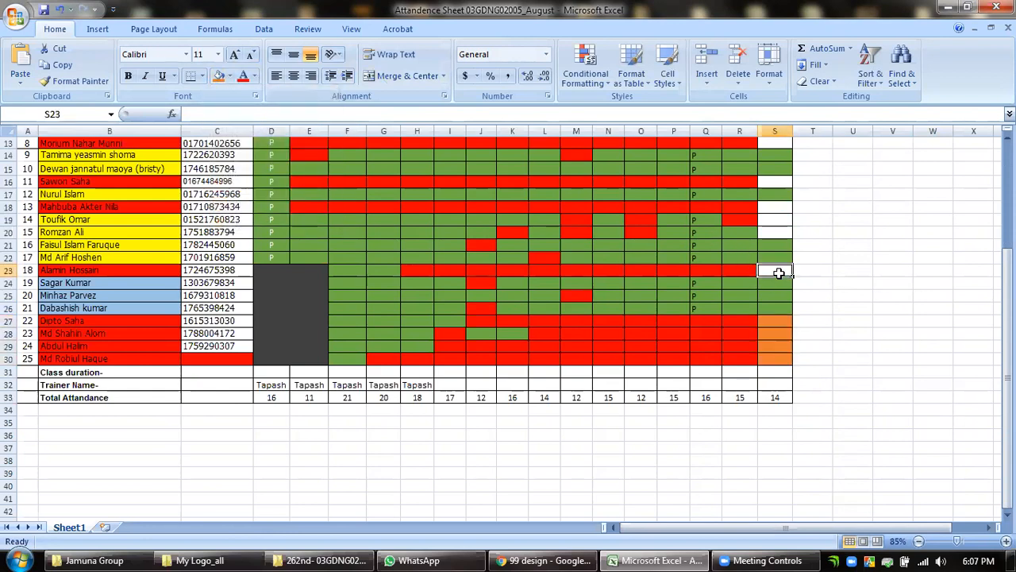
# Fill the Day'45 cells S27 to S30 with the standard red to mark those students absent.
pyautogui.moveTo(776, 324); pyautogui.dragTo(781, 358)
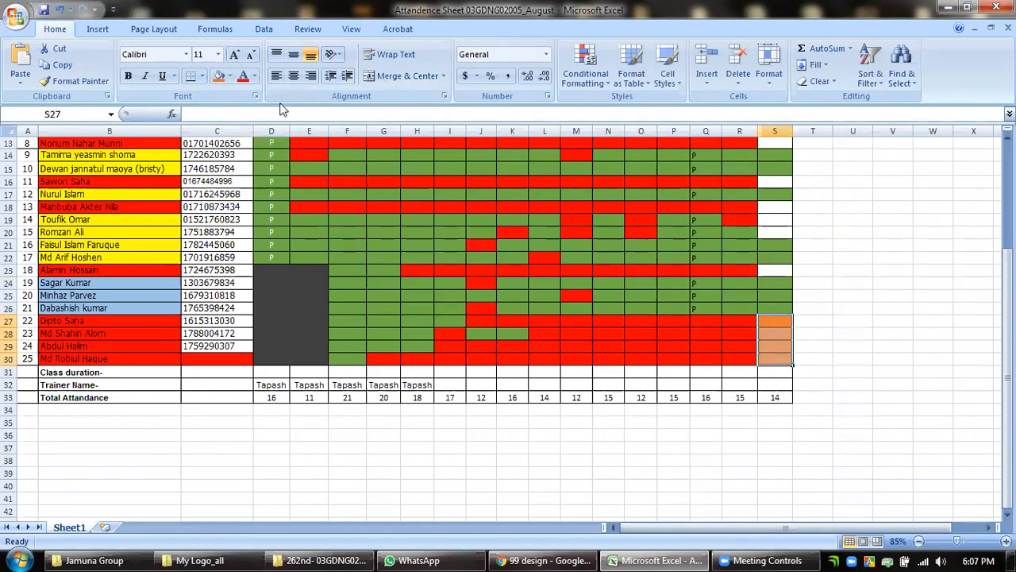
pyautogui.click(229, 77)
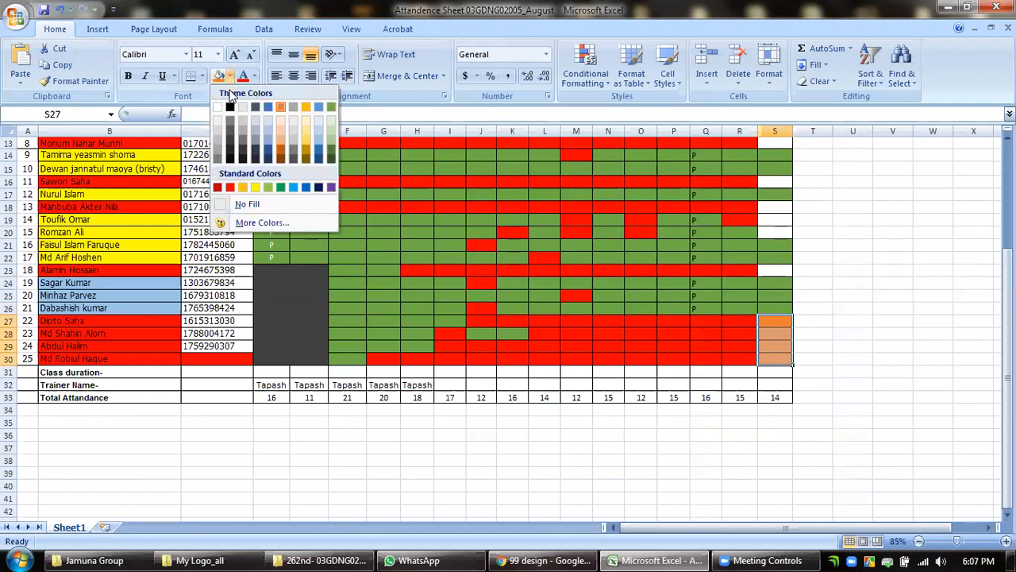
pyautogui.click(229, 187)
# Fill the Day'45 cells S18, S19, S20 and S23 red to mark those students absent.
pyautogui.click(784, 272)
pyautogui.keyDown('ctrl'); pyautogui.click(783, 232); pyautogui.keyUp('ctrl')
pyautogui.keyDown('ctrl'); pyautogui.click(785, 219); pyautogui.keyUp('ctrl')
pyautogui.keyDown('ctrl'); pyautogui.click(784, 207); pyautogui.keyUp('ctrl')
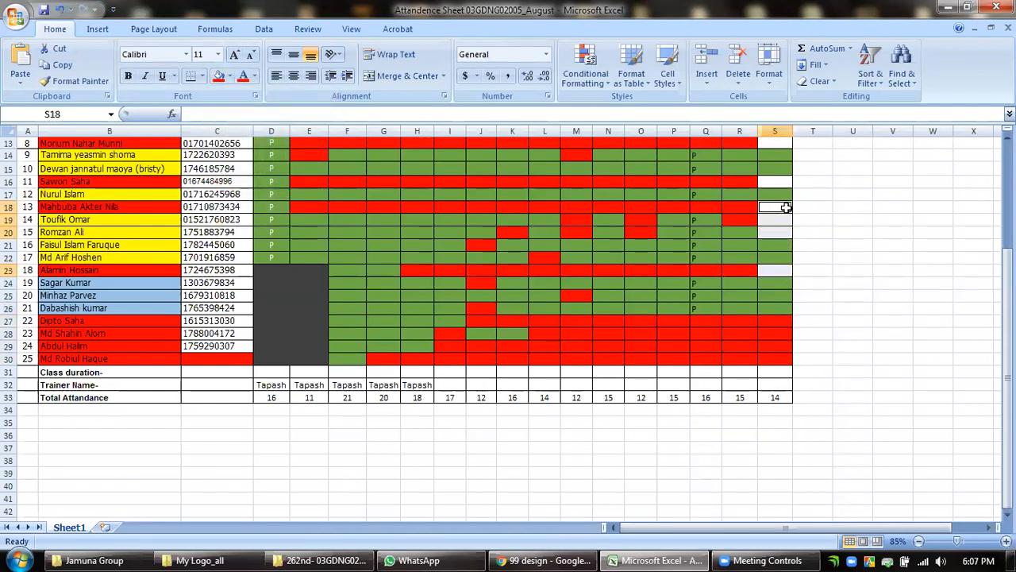
pyautogui.click(219, 77)
# Fill the remaining blank Day'45 cells S8, S13 and S16 red to mark those students absent.
pyautogui.scroll(2, 957, 387)
pyautogui.scroll(2, 957, 388)
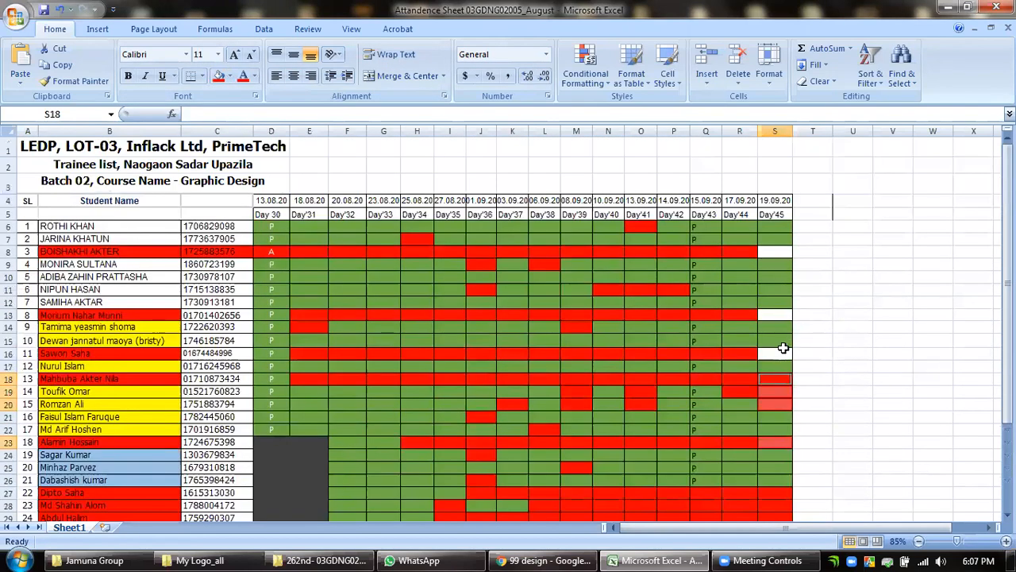
pyautogui.click(778, 352)
pyautogui.keyDown('ctrl'); pyautogui.click(782, 319); pyautogui.keyUp('ctrl')
pyautogui.keyDown('ctrl'); pyautogui.click(779, 251); pyautogui.keyUp('ctrl')
pyautogui.click(219, 77)
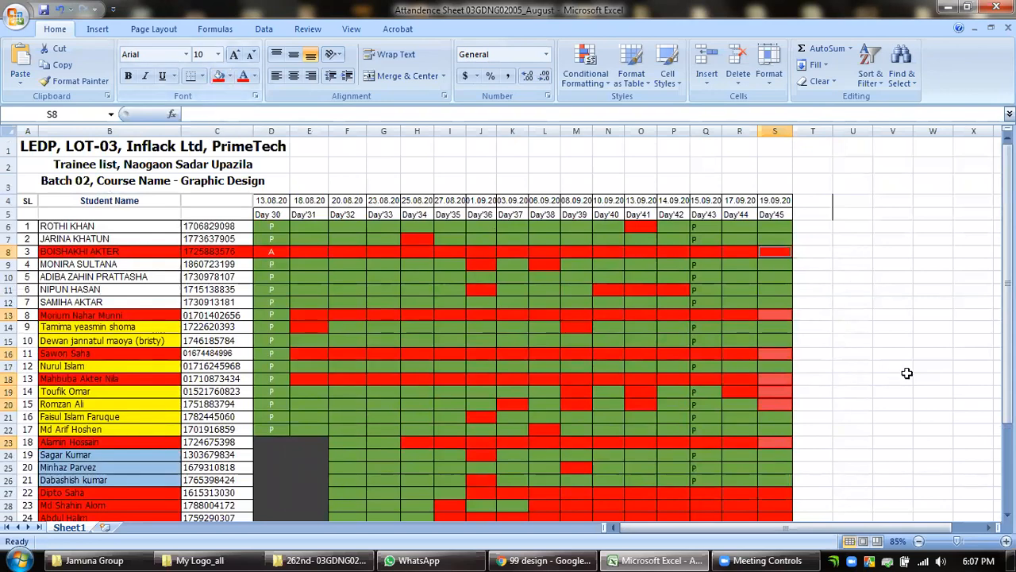
pyautogui.click(905, 377)
# Review the completed Day'45 column against the student list and the total attendance row.
pyautogui.scroll(-5, 909, 376)
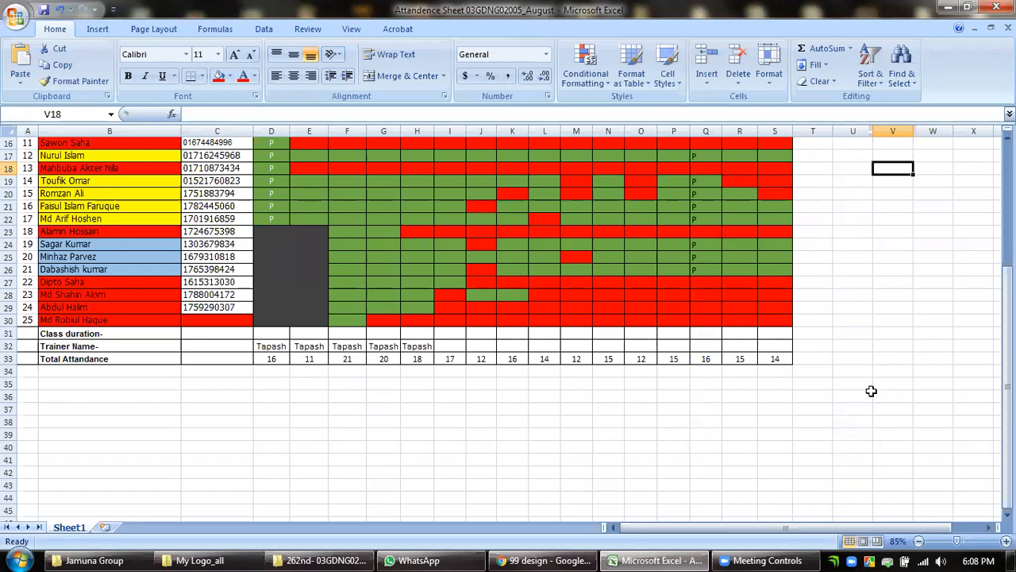
pyautogui.scroll(5, 871, 390)
pyautogui.click(855, 367)
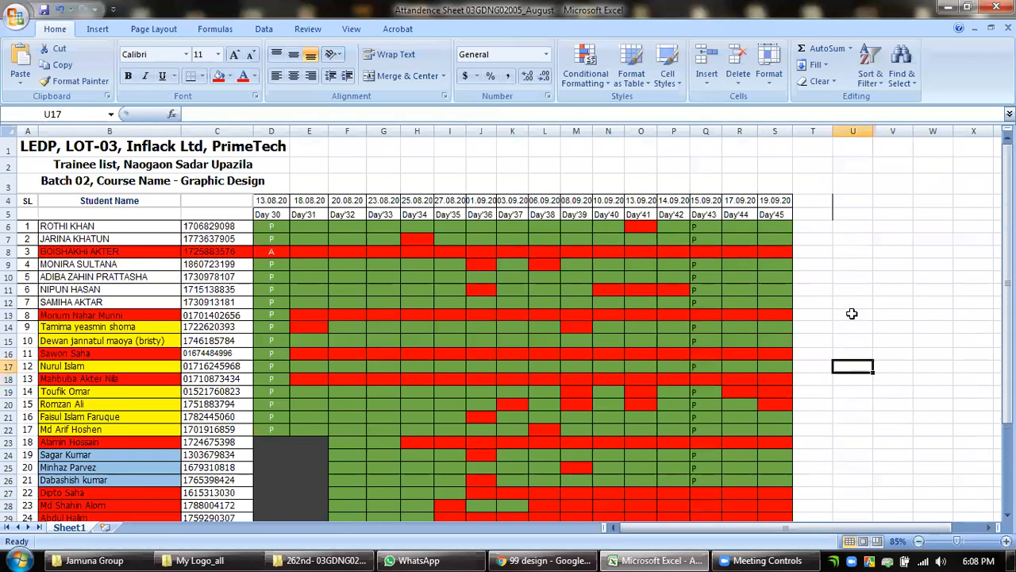
pyautogui.scroll(-1, 814, 220)
pyautogui.scroll(1, 816, 219)
pyautogui.scroll(-1, 816, 220)
pyautogui.scroll(1, 842, 362)
# Close the August attendance sheet and return to the course folder.
pyautogui.click(855, 328)
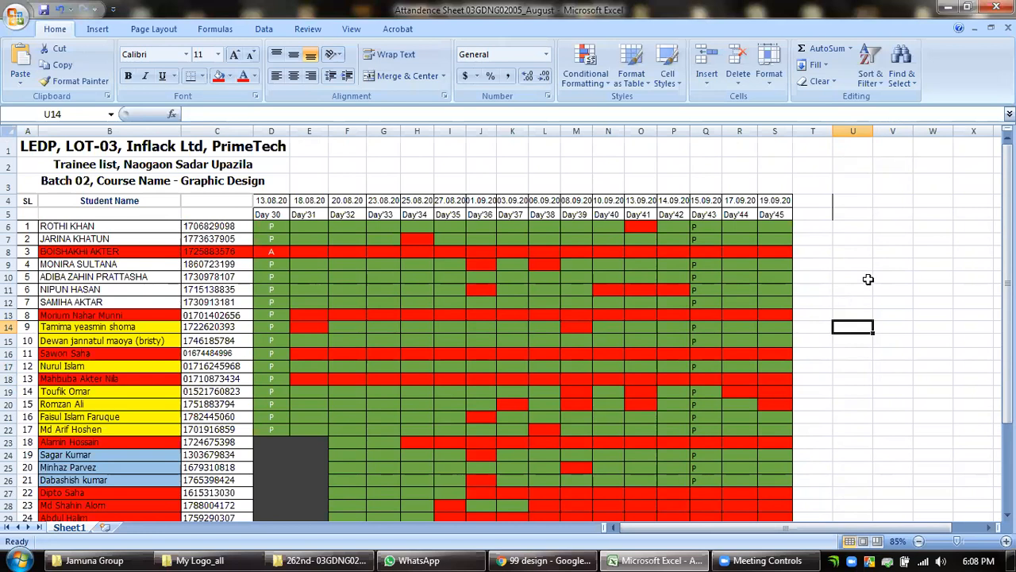
pyautogui.scroll(-5, 865, 281)
pyautogui.click(996, 7)
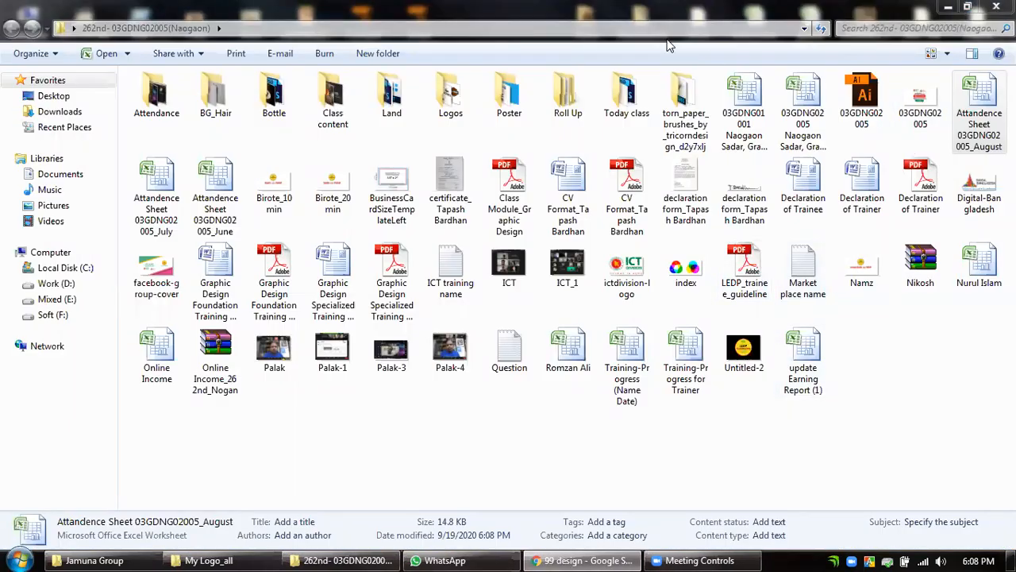